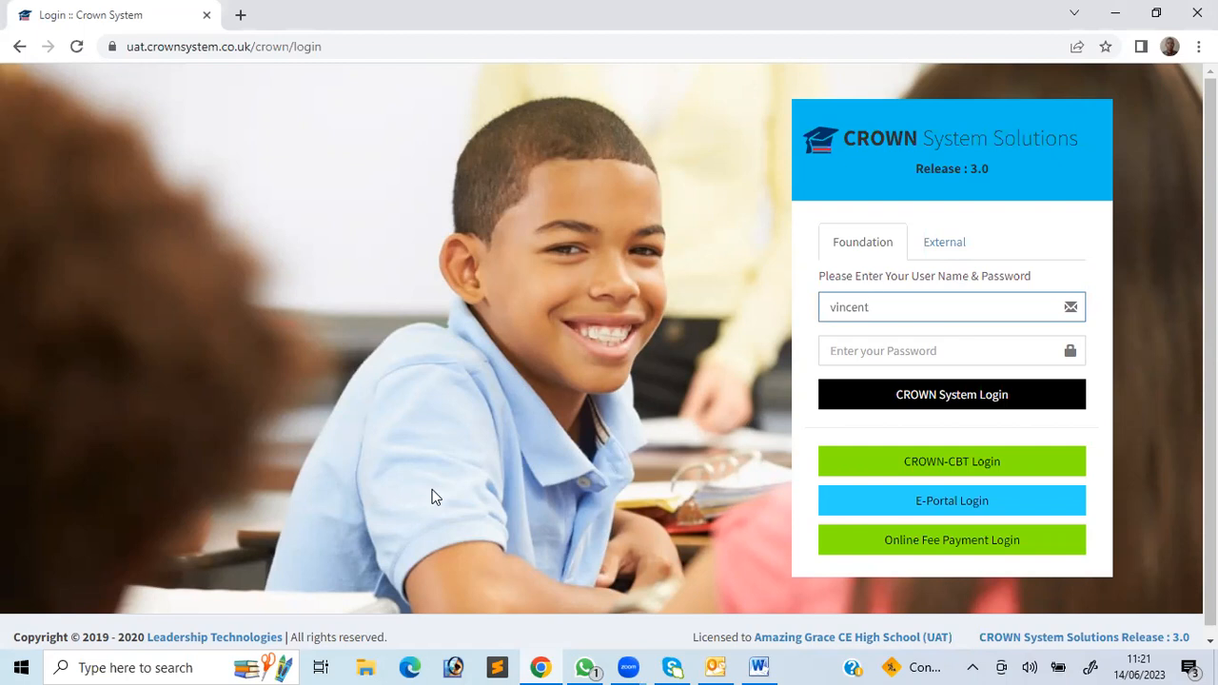
Enter the account password for the prefilled Foundation user and log in to the system
{"action": "key", "text": "Tab"}
{"action": "type", "text": "**********"}
{"action": "key", "text": "Return"}
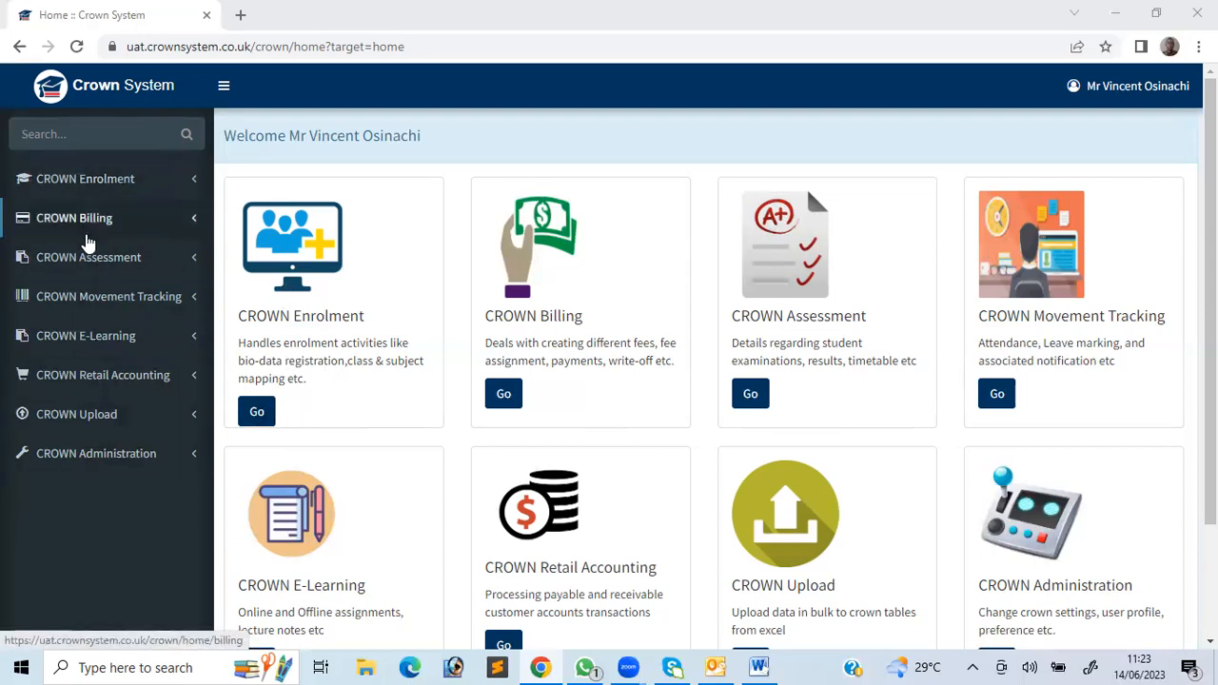
Collapse the navigation sidebar to icons and expand it back to full width
{"action": "left_click", "coordinate": [227, 94]}
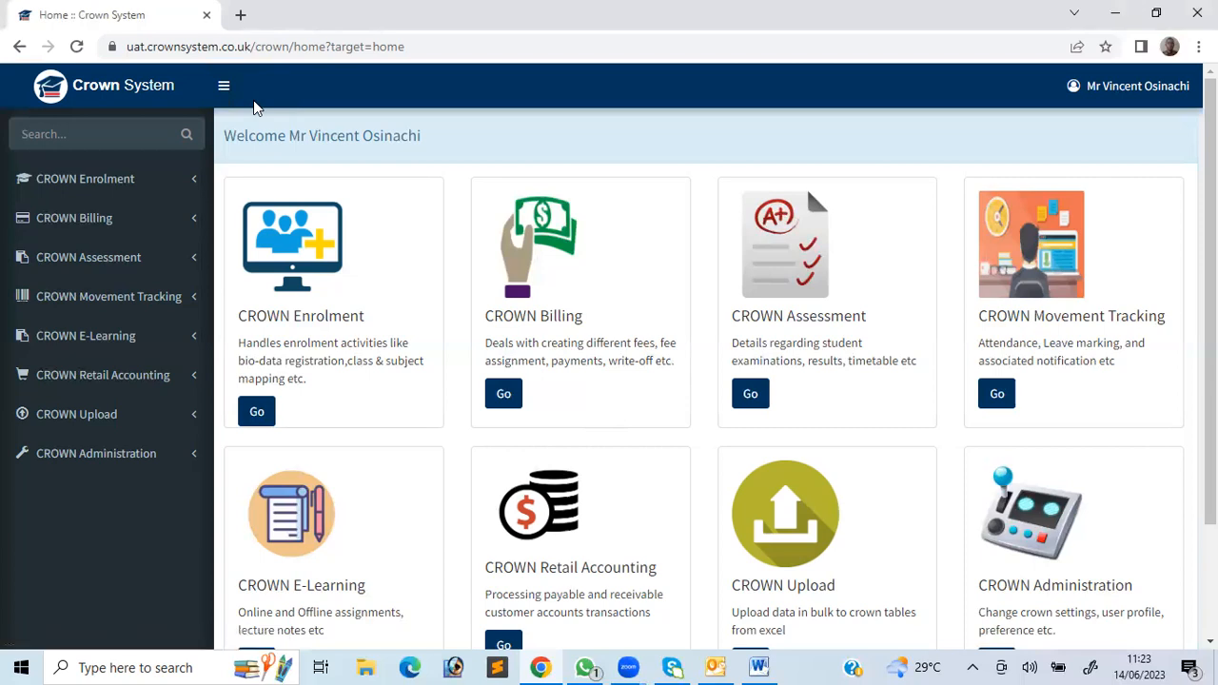
{"action": "left_click", "coordinate": [226, 89]}
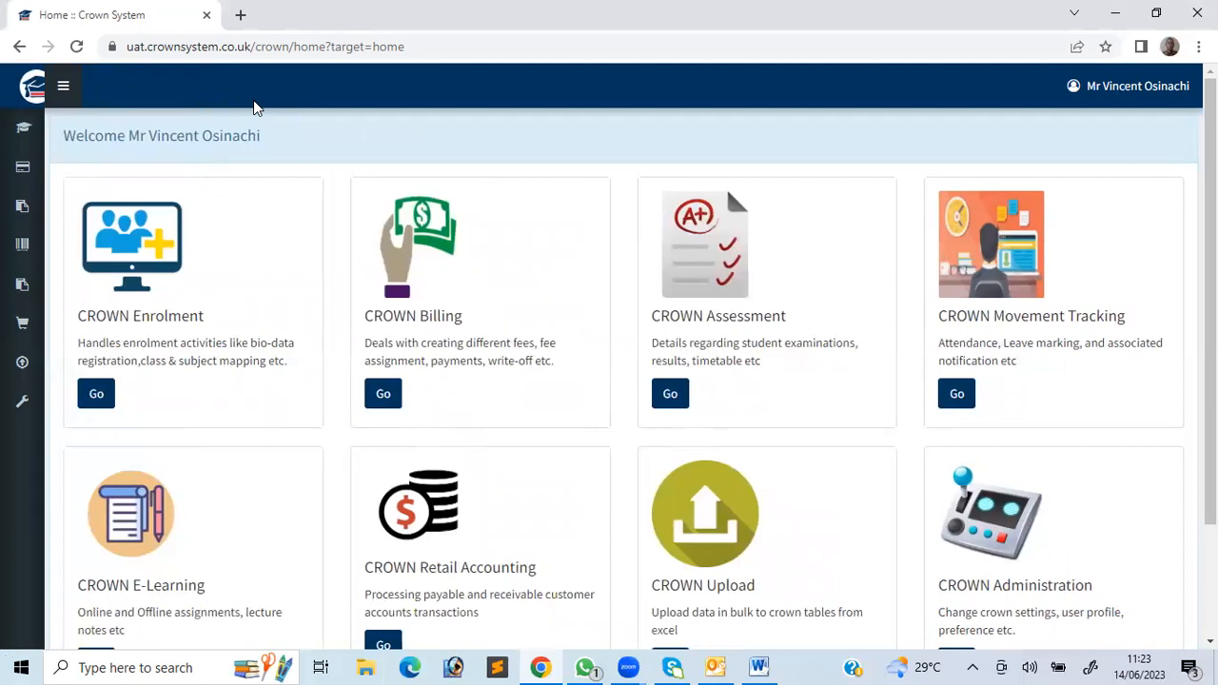
{"action": "key", "text": "Return"}
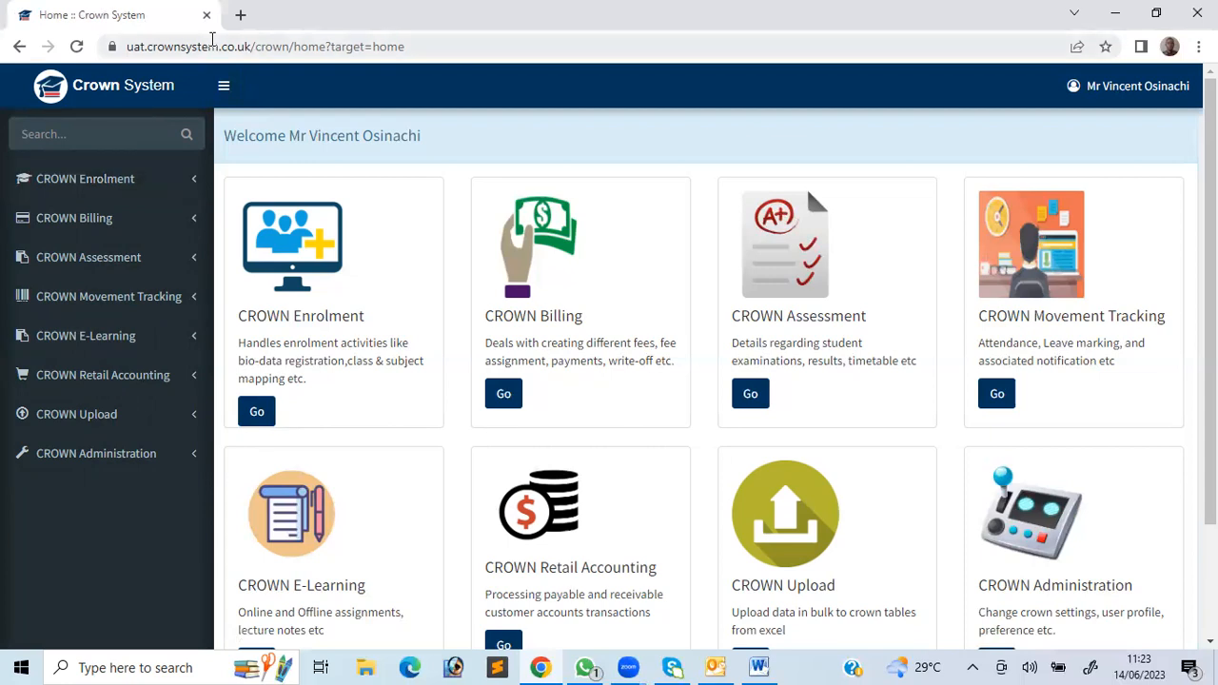
Open the CROWN Enrolment module, view its Dashboard summary, and return to the Enrolment home page
{"action": "scroll", "coordinate": [212, 39], "scroll_direction": "down", "scroll_amount": 1}
{"action": "scroll", "coordinate": [213, 39], "scroll_direction": "up", "scroll_amount": 1}
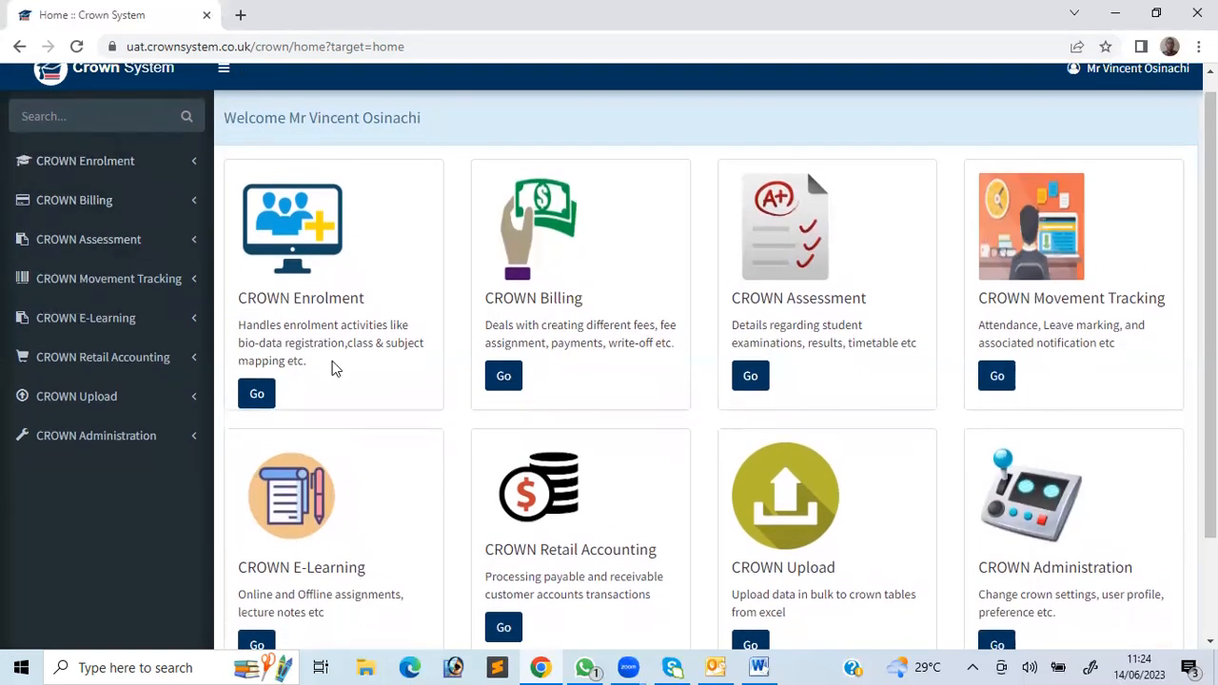
{"action": "left_click", "coordinate": [255, 398]}
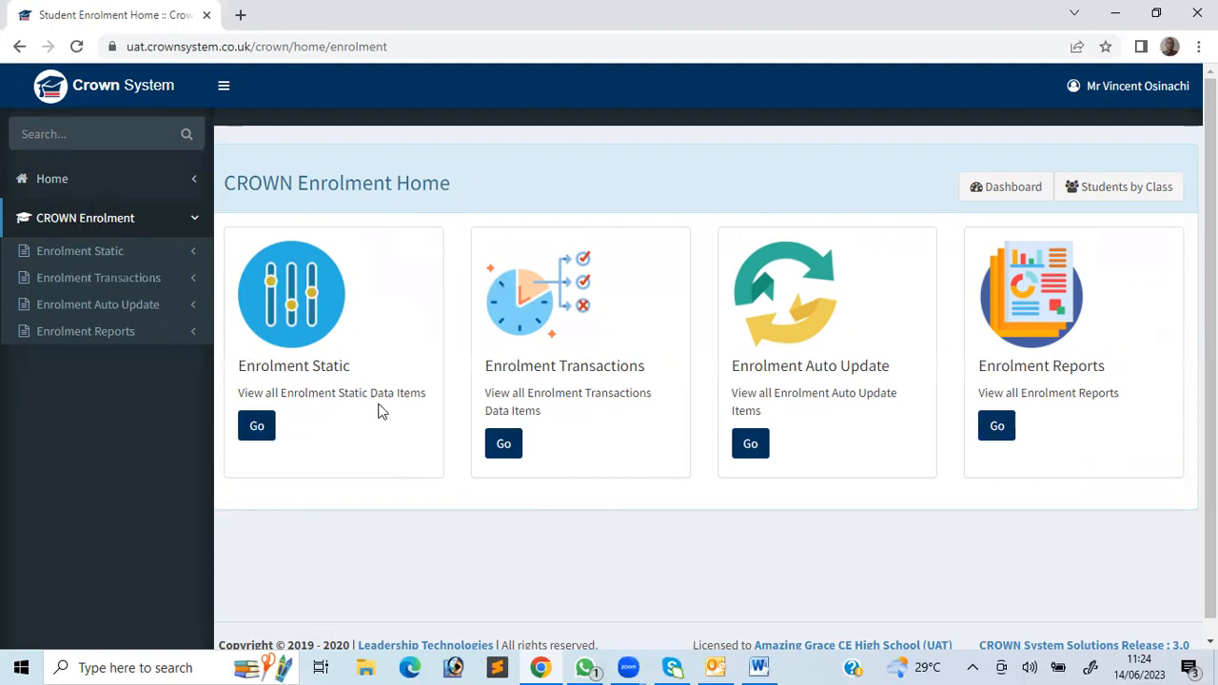
{"action": "left_click", "coordinate": [1004, 194]}
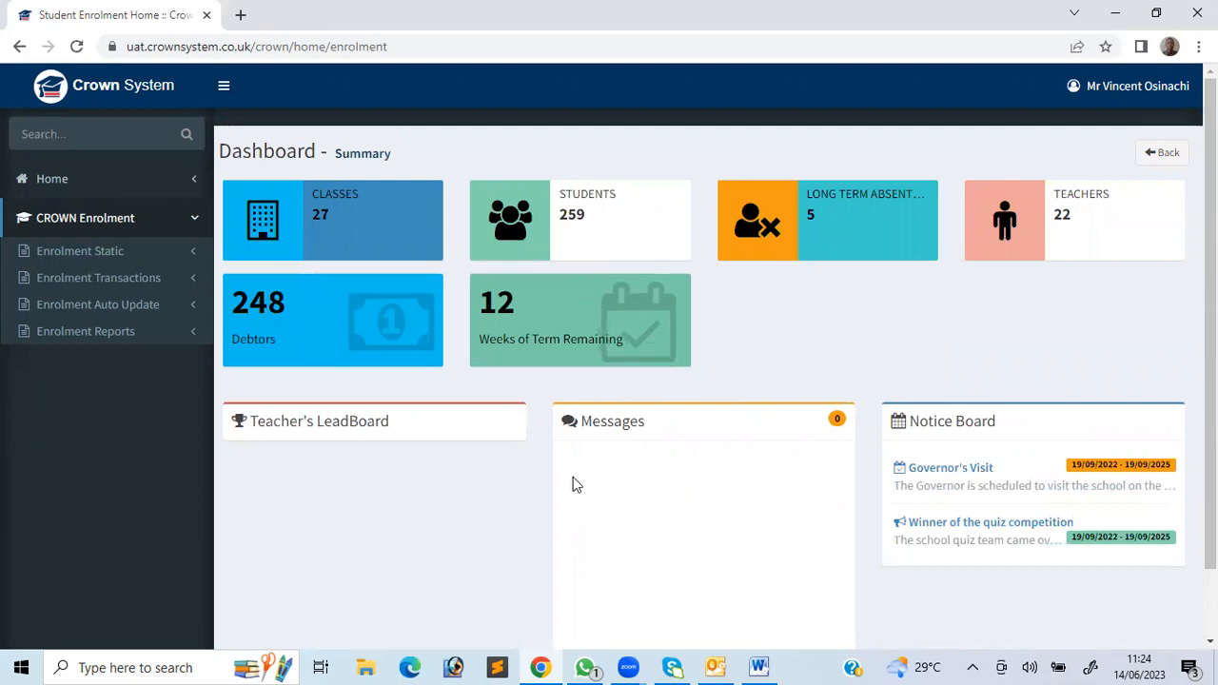
{"action": "left_click", "coordinate": [1163, 154]}
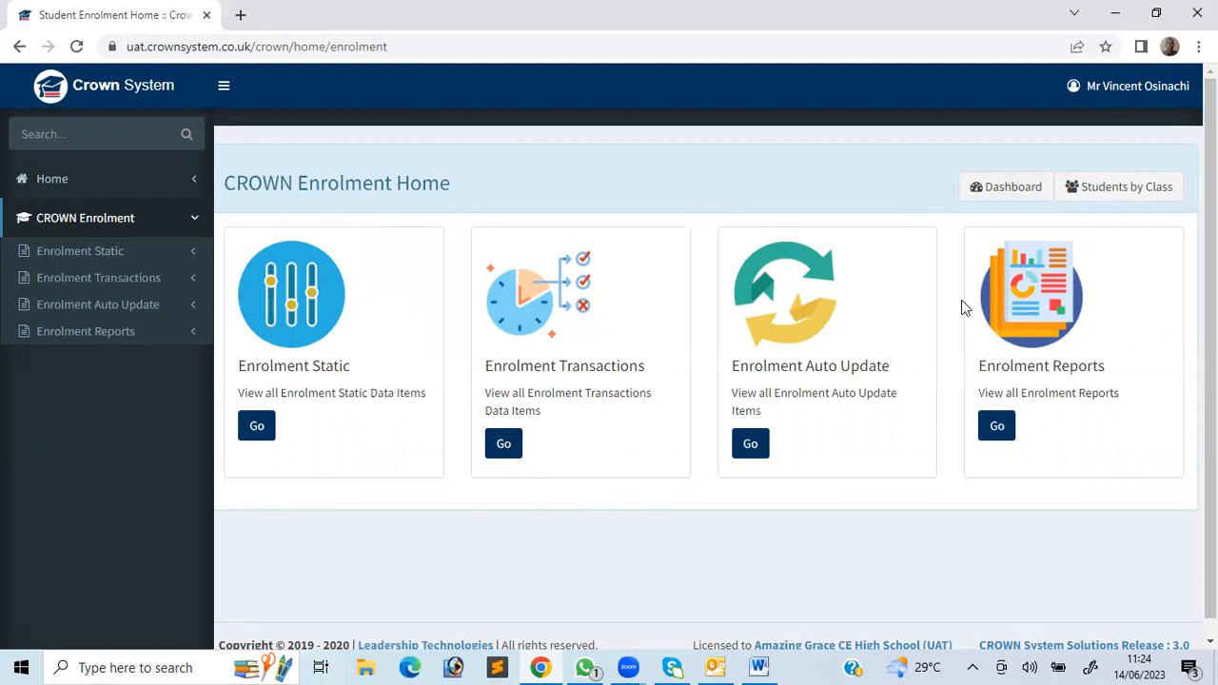
{"action": "left_click", "coordinate": [1008, 193]}
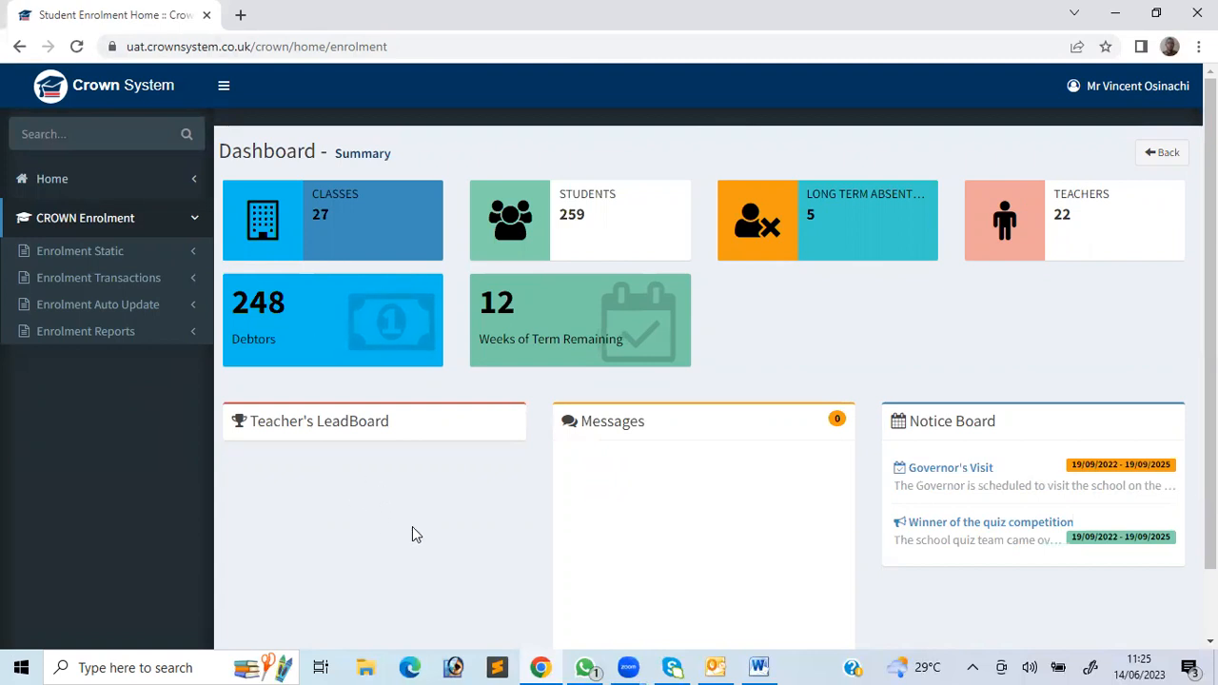
{"action": "mouse_move", "coordinate": [682, 663]}
{"action": "left_click", "coordinate": [1167, 155]}
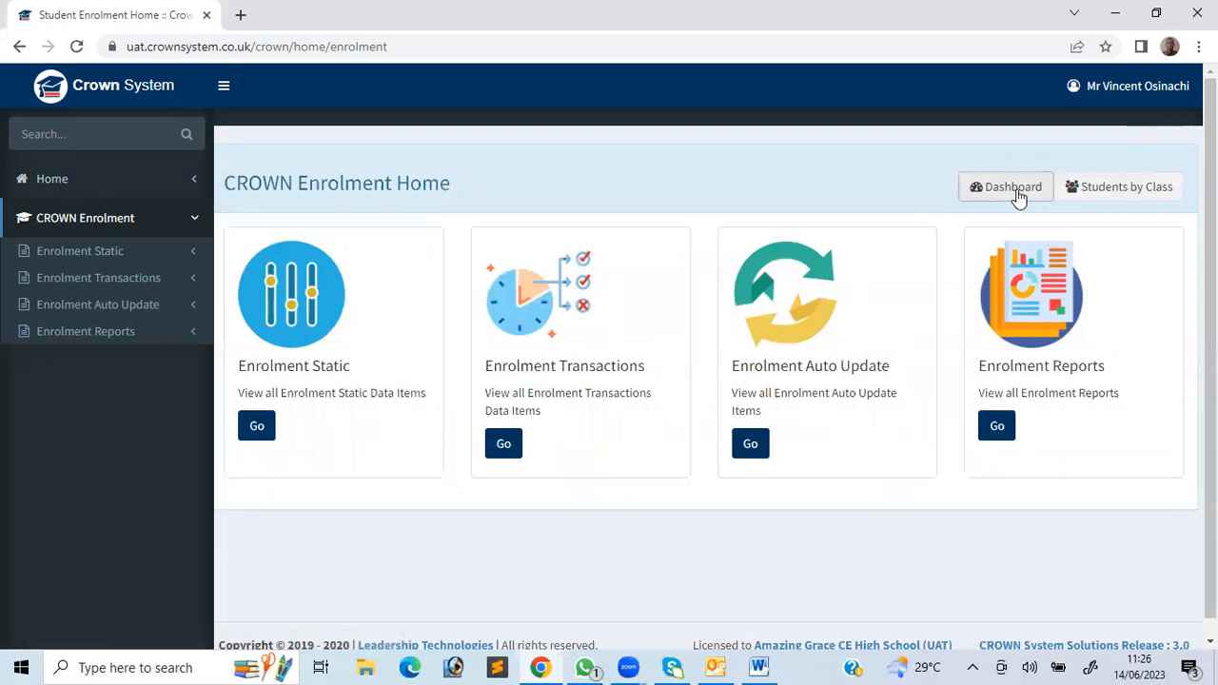
List the students in class PRY4 and look through their admission numbers and names
{"action": "left_click", "coordinate": [1109, 190]}
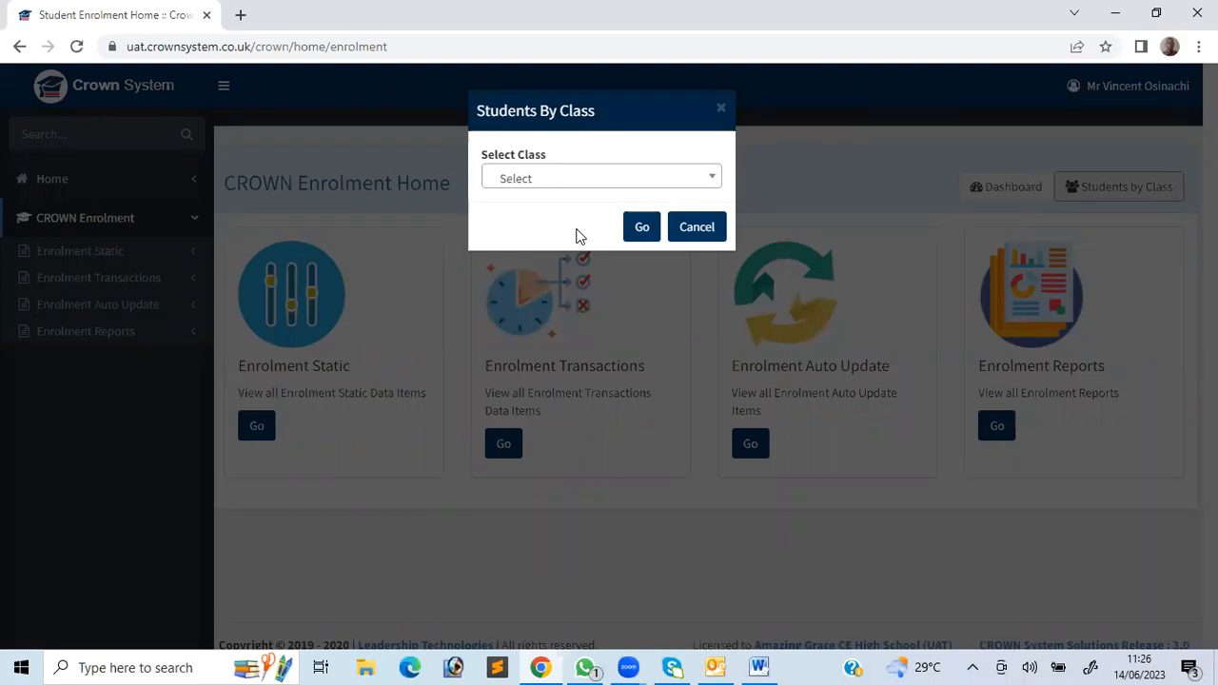
{"action": "left_click", "coordinate": [668, 178]}
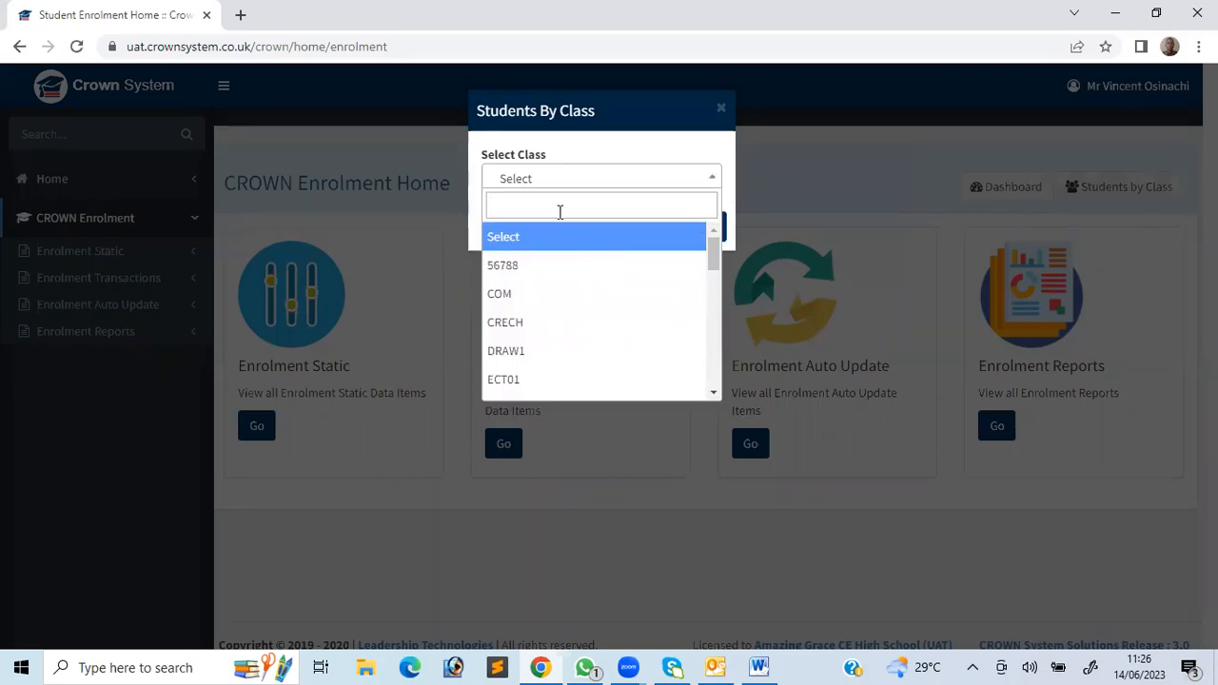
{"action": "left_click_drag", "start_coordinate": [712, 270], "coordinate": [706, 346]}
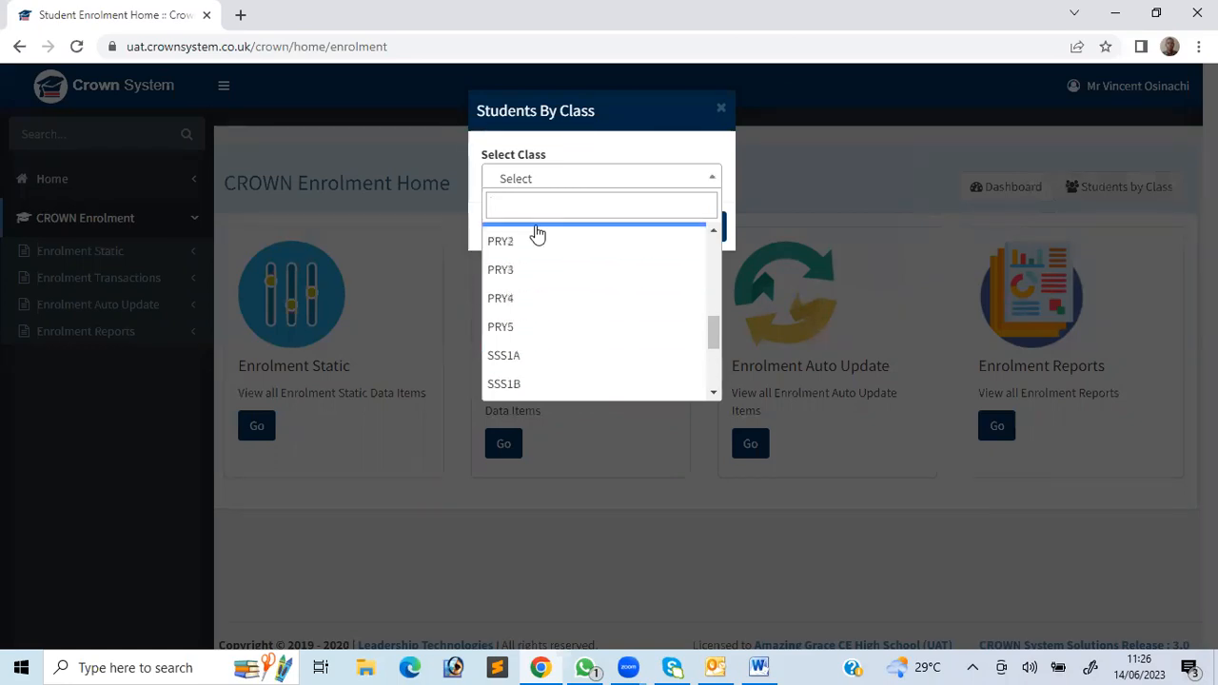
{"action": "left_click", "coordinate": [512, 306]}
{"action": "key", "text": "Tab"}
{"action": "key", "text": "Return"}
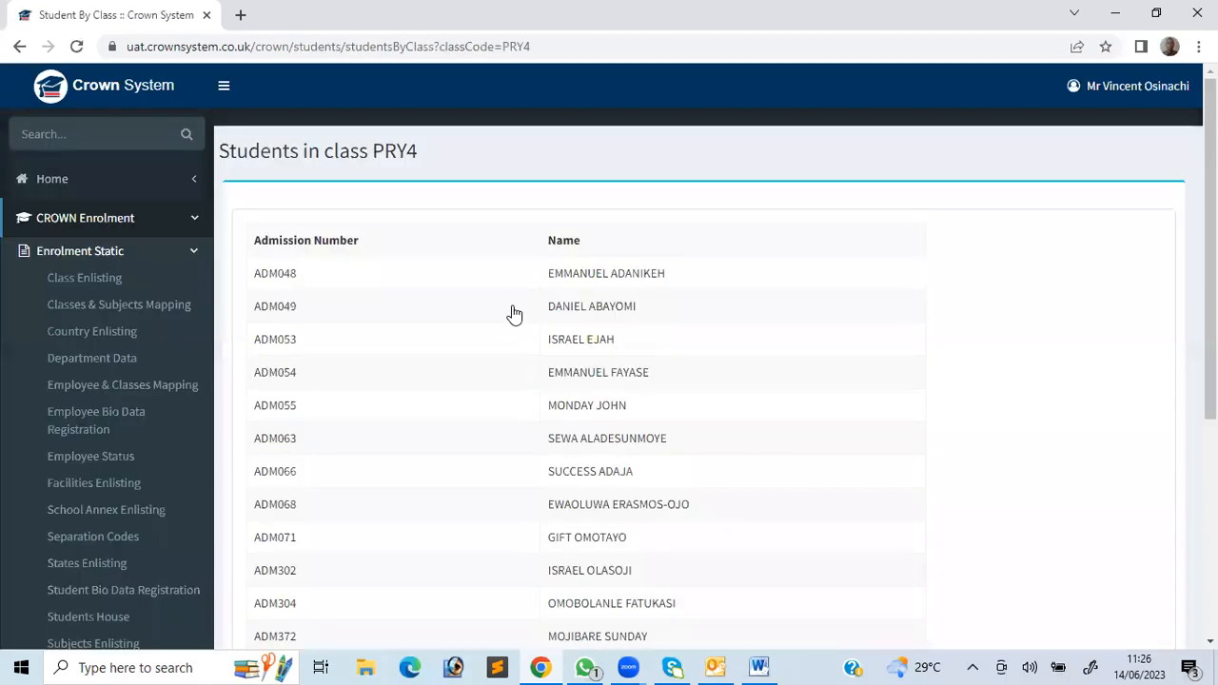
{"action": "scroll", "coordinate": [514, 314], "scroll_direction": "down", "scroll_amount": 2}
{"action": "scroll", "coordinate": [514, 314], "scroll_direction": "up", "scroll_amount": 2}
{"action": "scroll", "coordinate": [514, 314], "scroll_direction": "down", "scroll_amount": 4}
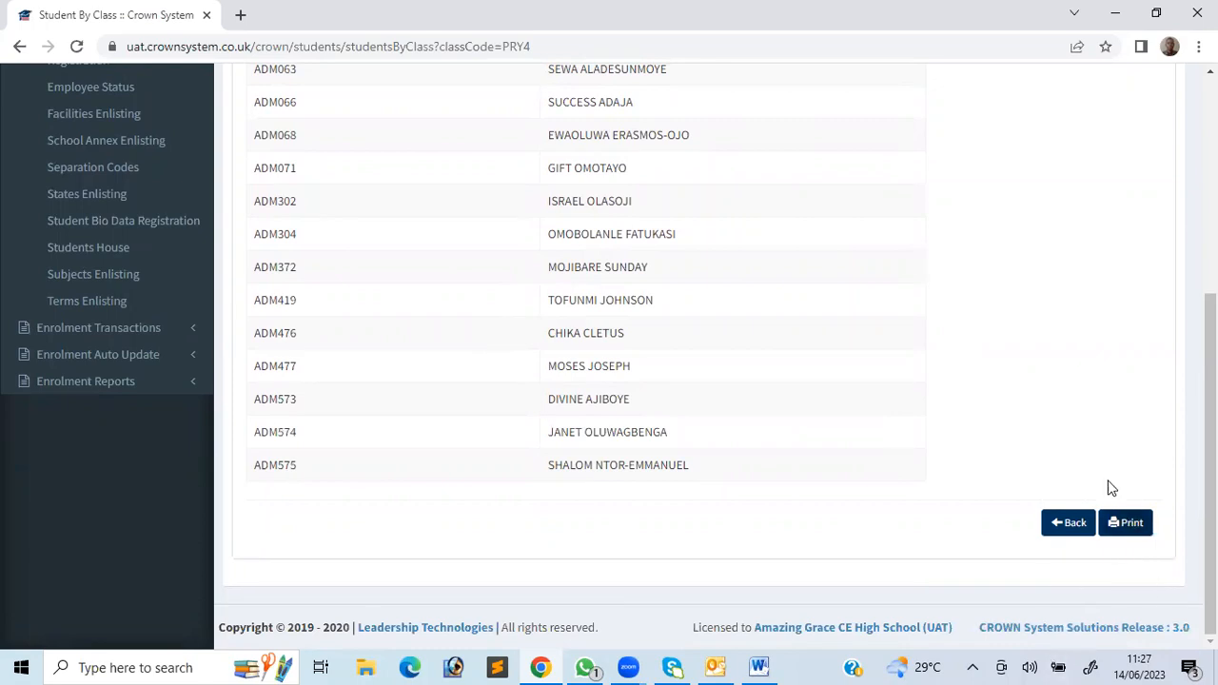
{"action": "scroll", "coordinate": [409, 299], "scroll_direction": "up", "scroll_amount": 4}
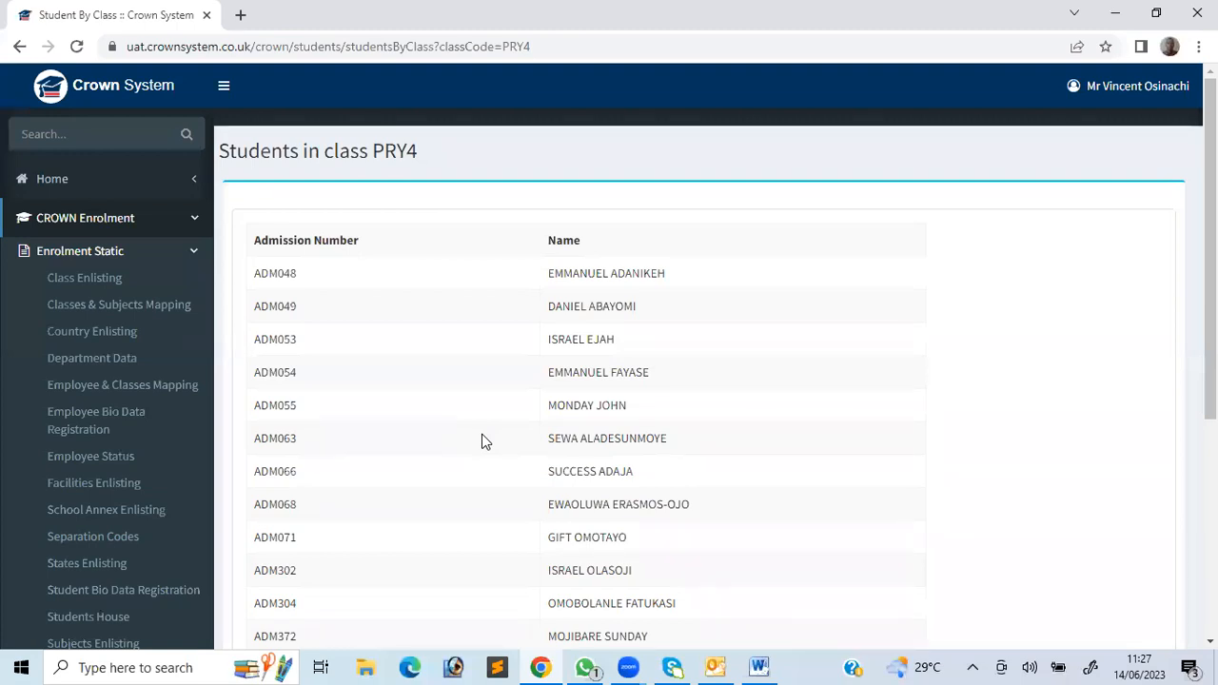
{"action": "scroll", "coordinate": [482, 440], "scroll_direction": "down", "scroll_amount": 4}
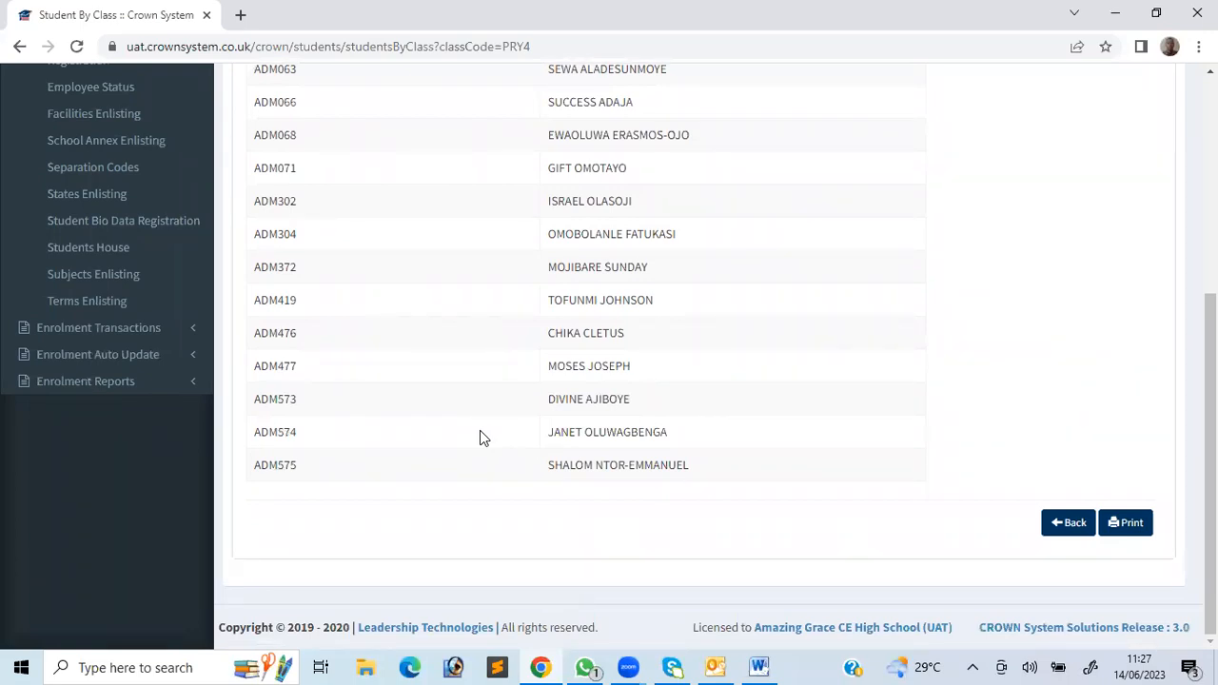
{"action": "scroll", "coordinate": [480, 437], "scroll_direction": "up", "scroll_amount": 5}
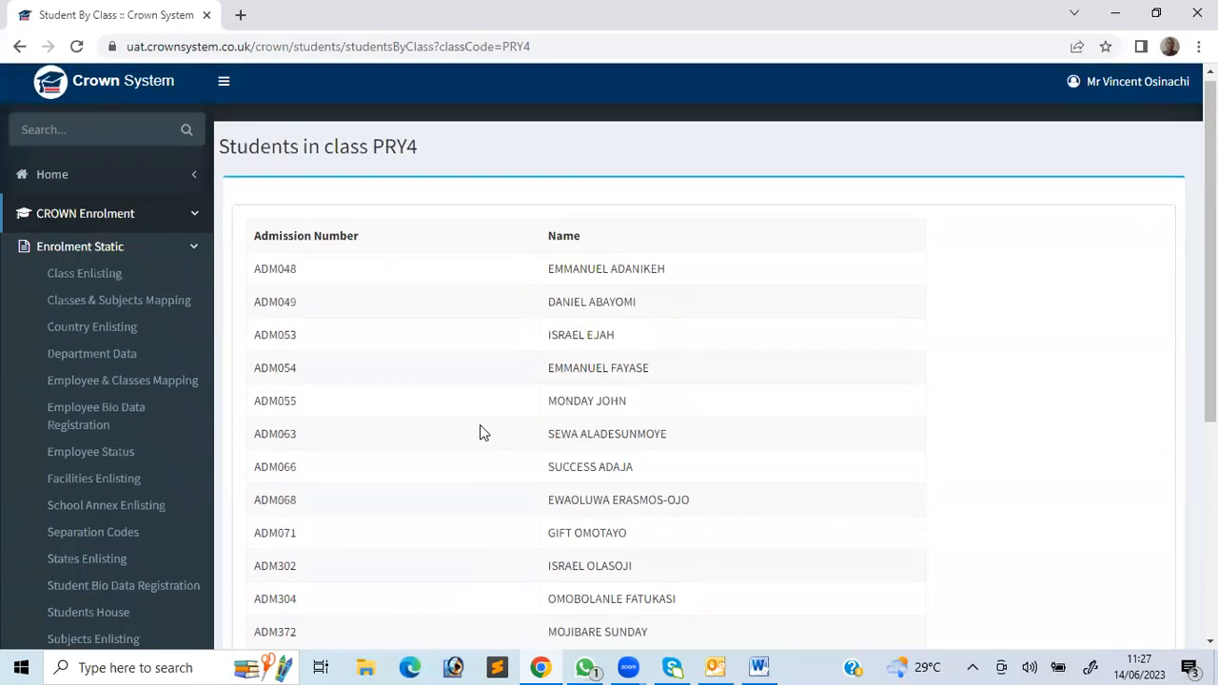
Go back through the system home page to CROWN Enrolment and open its Enrolment Static section
{"action": "mouse_move", "coordinate": [94, 337]}
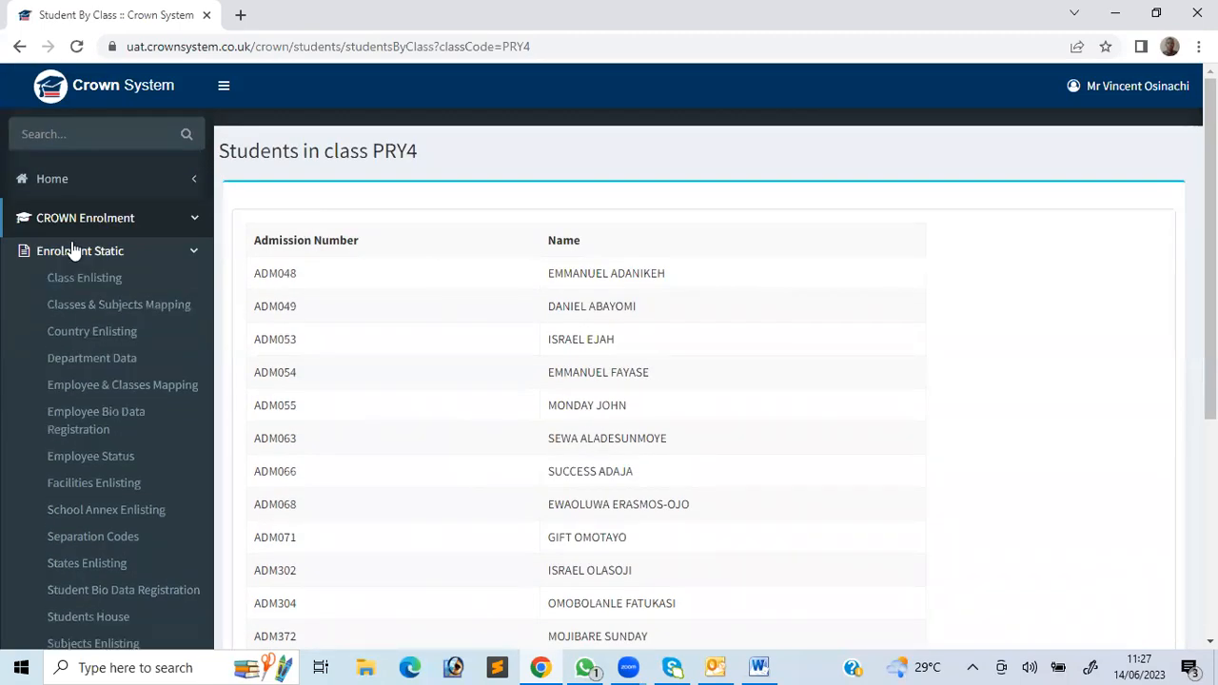
{"action": "left_click", "coordinate": [43, 184]}
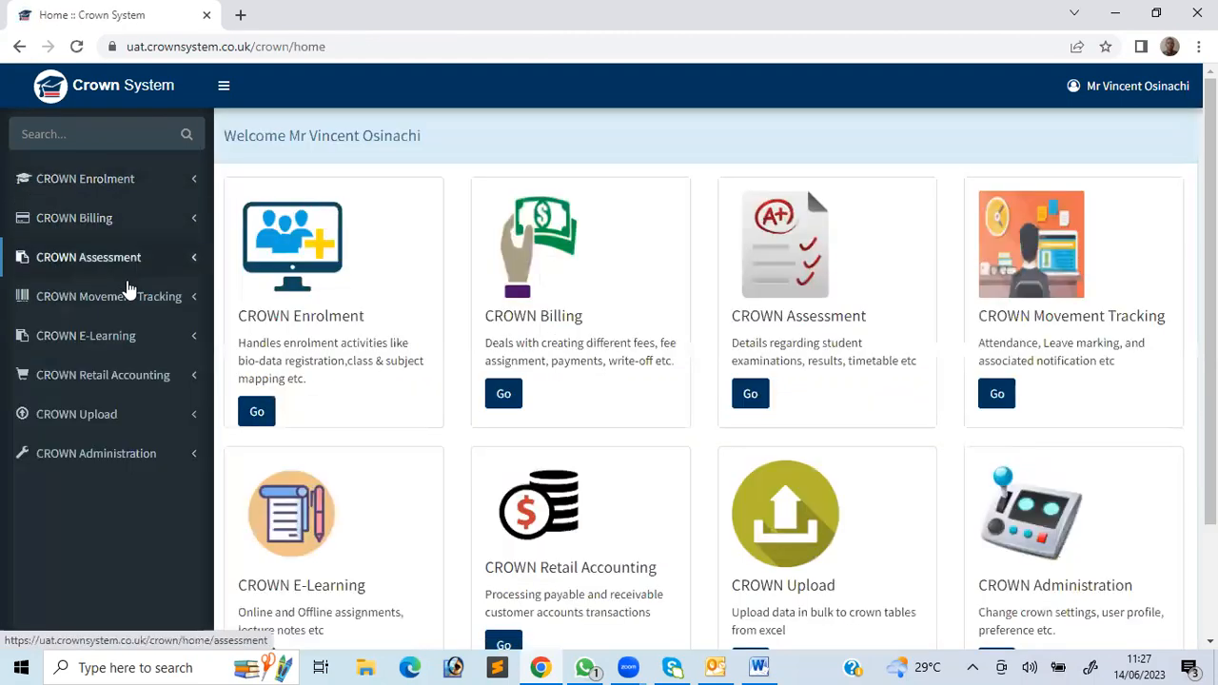
{"action": "left_click", "coordinate": [256, 411]}
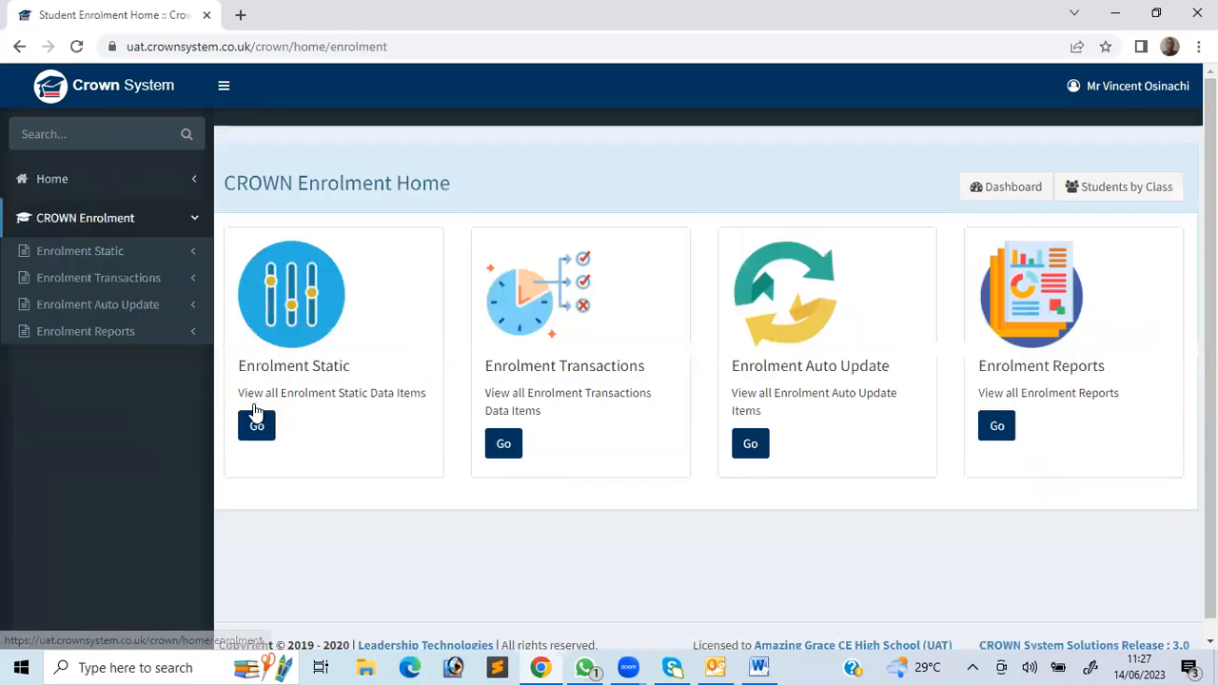
{"action": "left_click", "coordinate": [125, 255]}
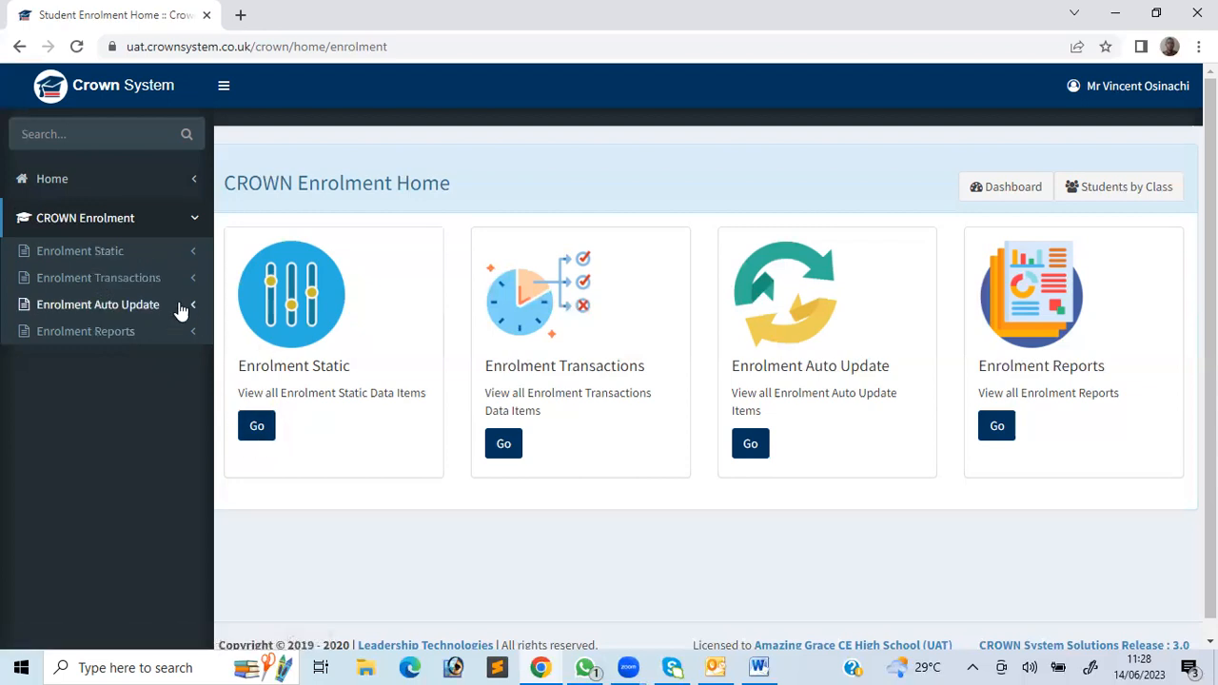
{"action": "left_click", "coordinate": [112, 254]}
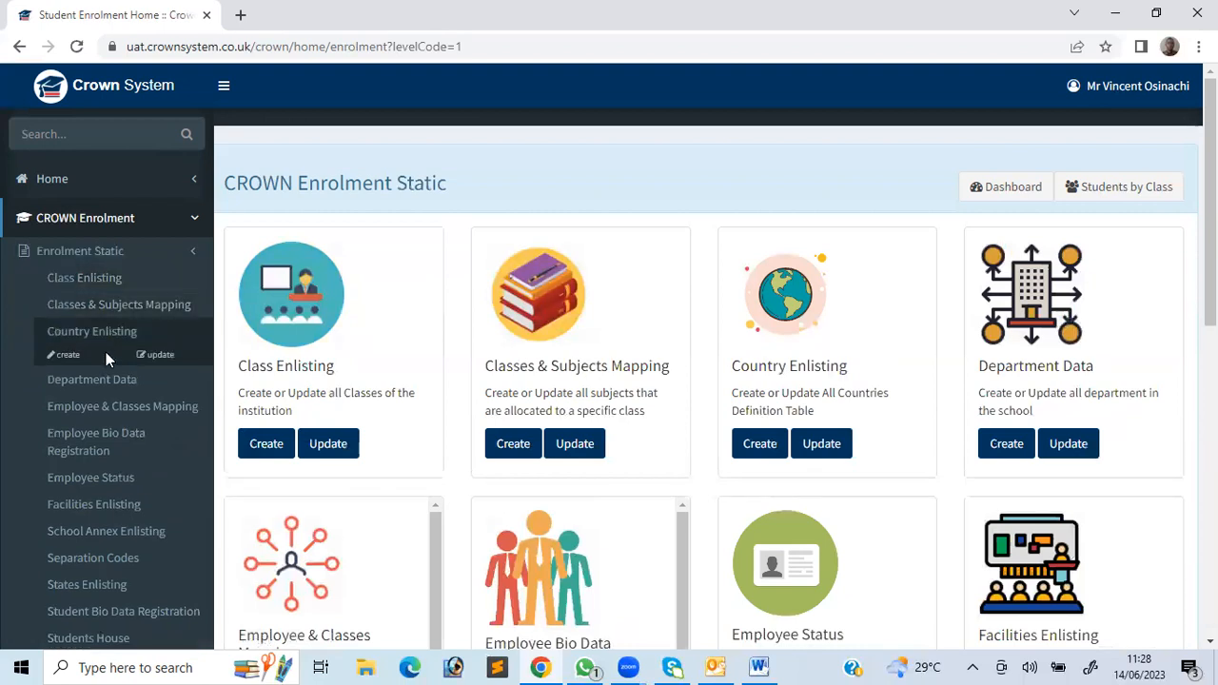
Examine the Enrolment Static data items, from Class Enlisting to Terms Enlisting, and their create and update options
{"action": "mouse_move", "coordinate": [113, 435]}
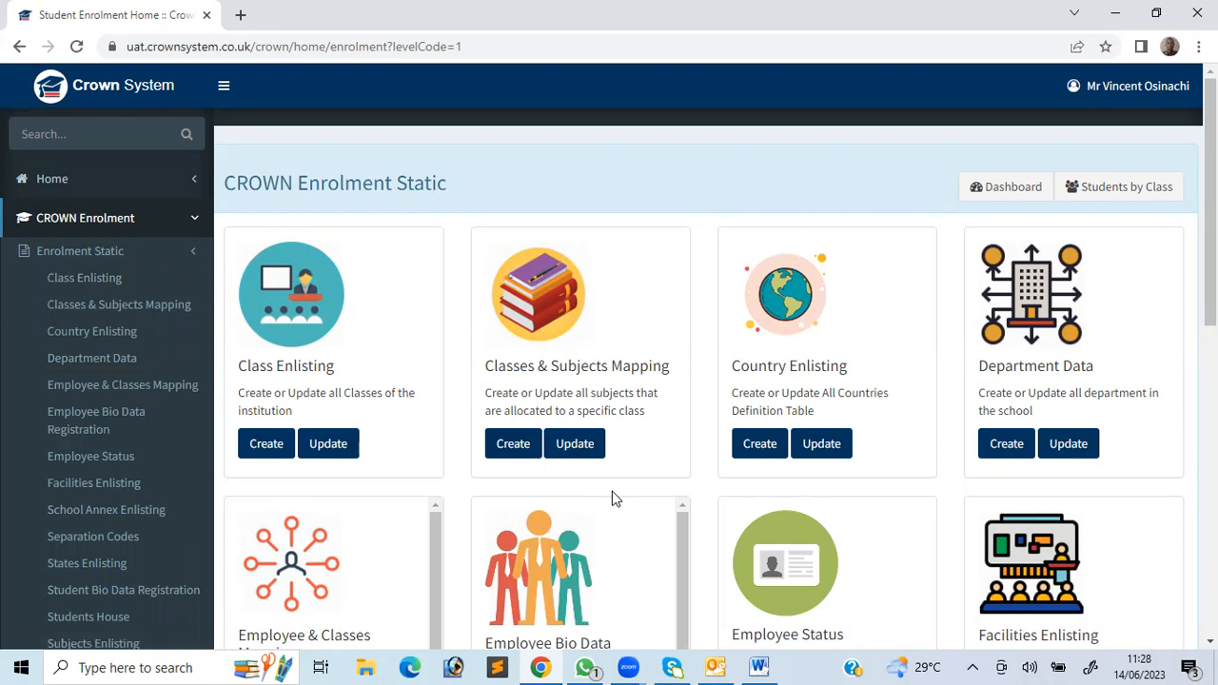
{"action": "scroll", "coordinate": [614, 498], "scroll_direction": "down", "scroll_amount": 1}
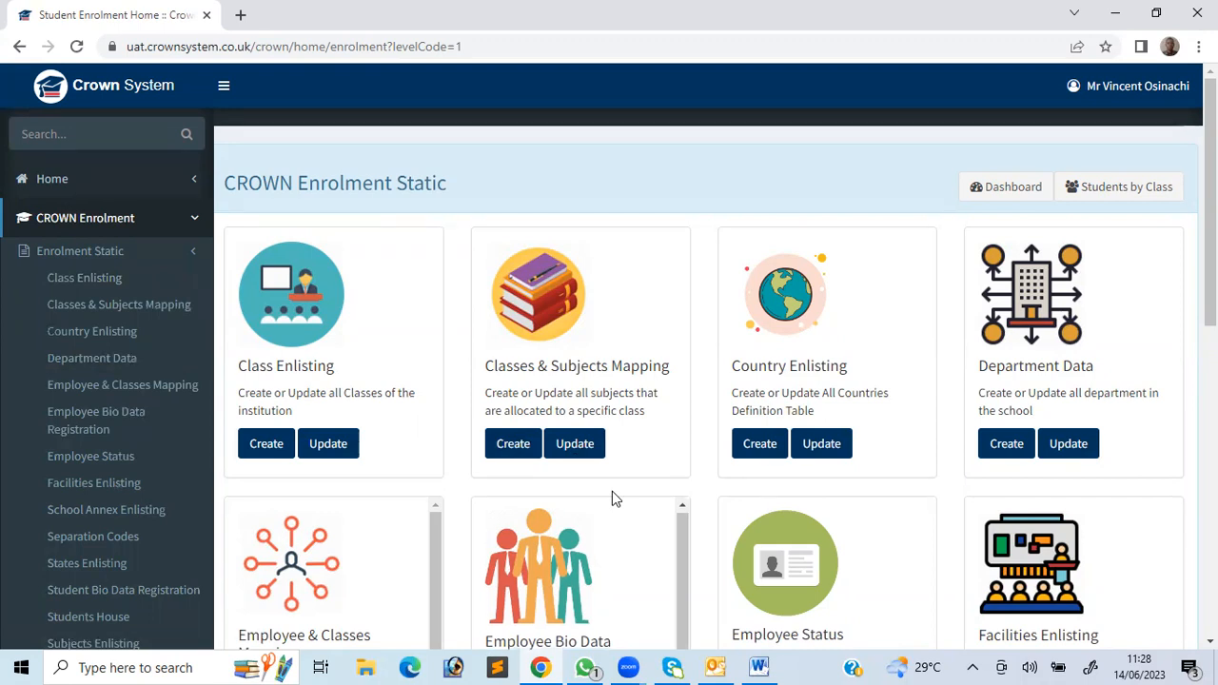
{"action": "scroll", "coordinate": [614, 499], "scroll_direction": "down", "scroll_amount": 1}
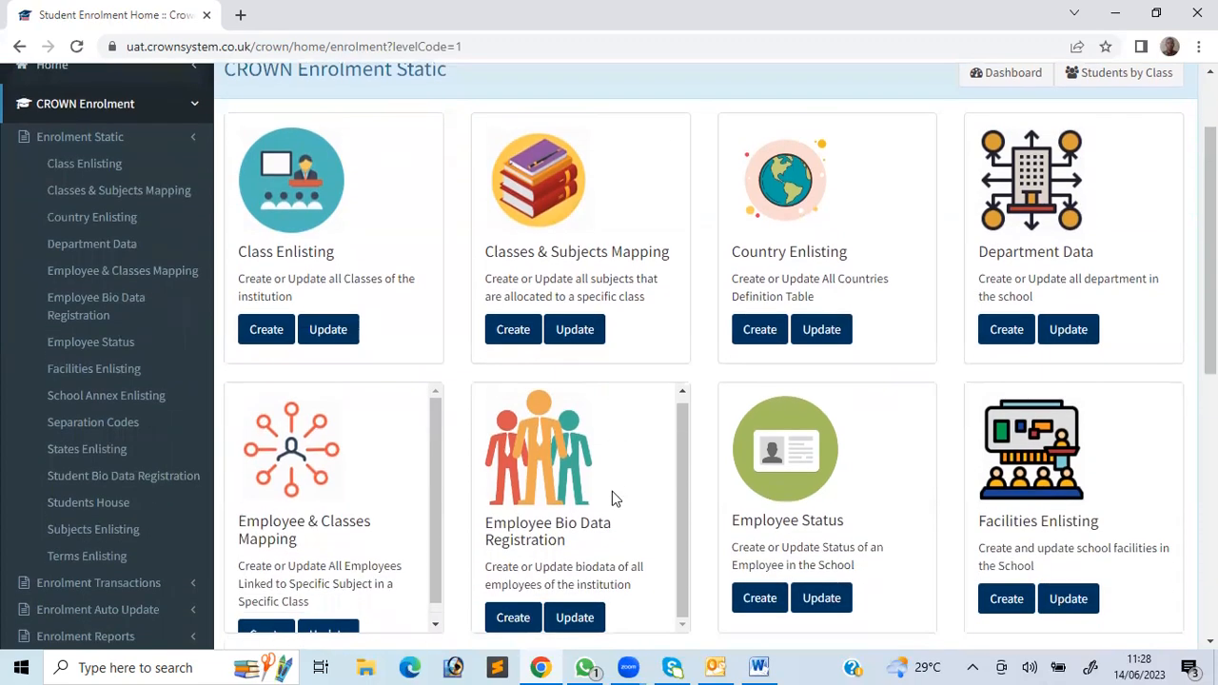
{"action": "scroll", "coordinate": [614, 499], "scroll_direction": "up", "scroll_amount": 1}
{"action": "scroll", "coordinate": [614, 499], "scroll_direction": "down", "scroll_amount": 5}
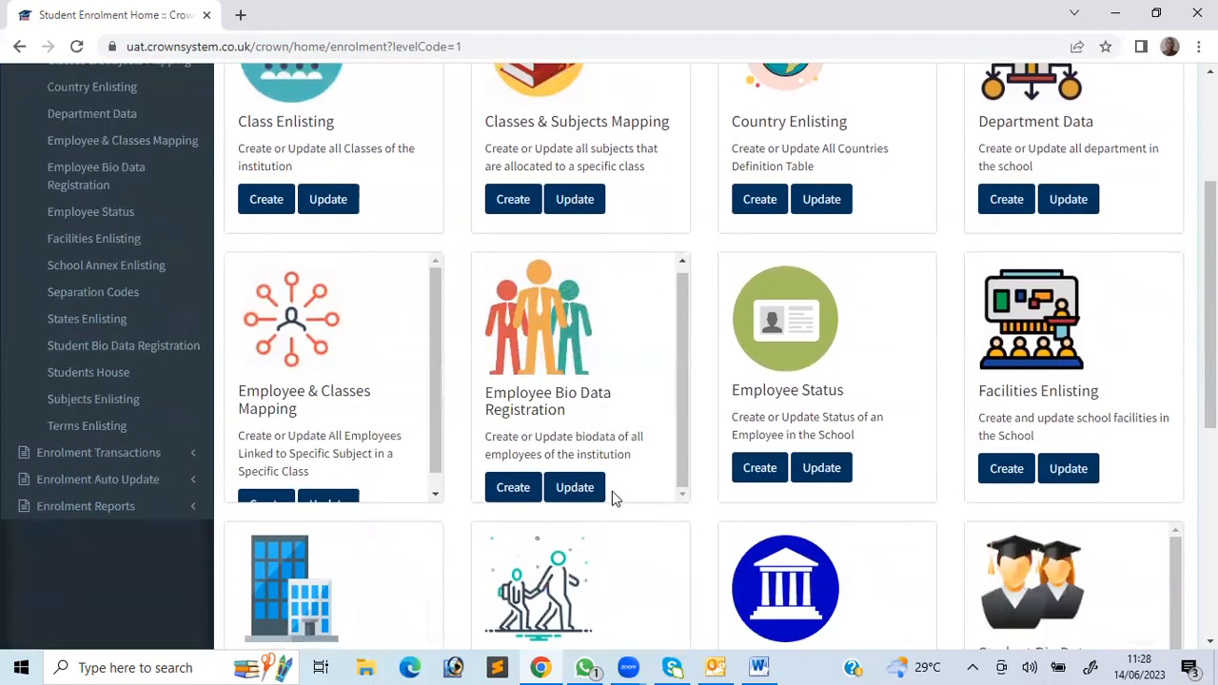
{"action": "scroll", "coordinate": [614, 499], "scroll_direction": "down", "scroll_amount": 2}
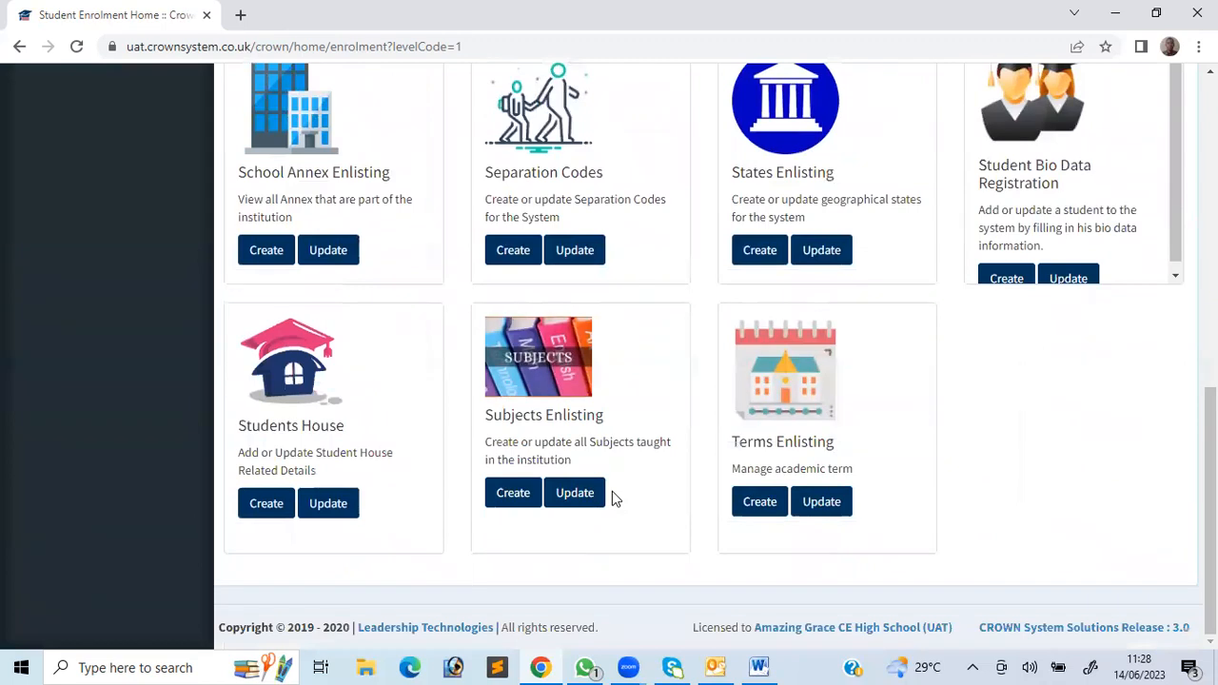
{"action": "scroll", "coordinate": [614, 499], "scroll_direction": "up", "scroll_amount": 5}
{"action": "scroll", "coordinate": [614, 499], "scroll_direction": "up", "scroll_amount": 2}
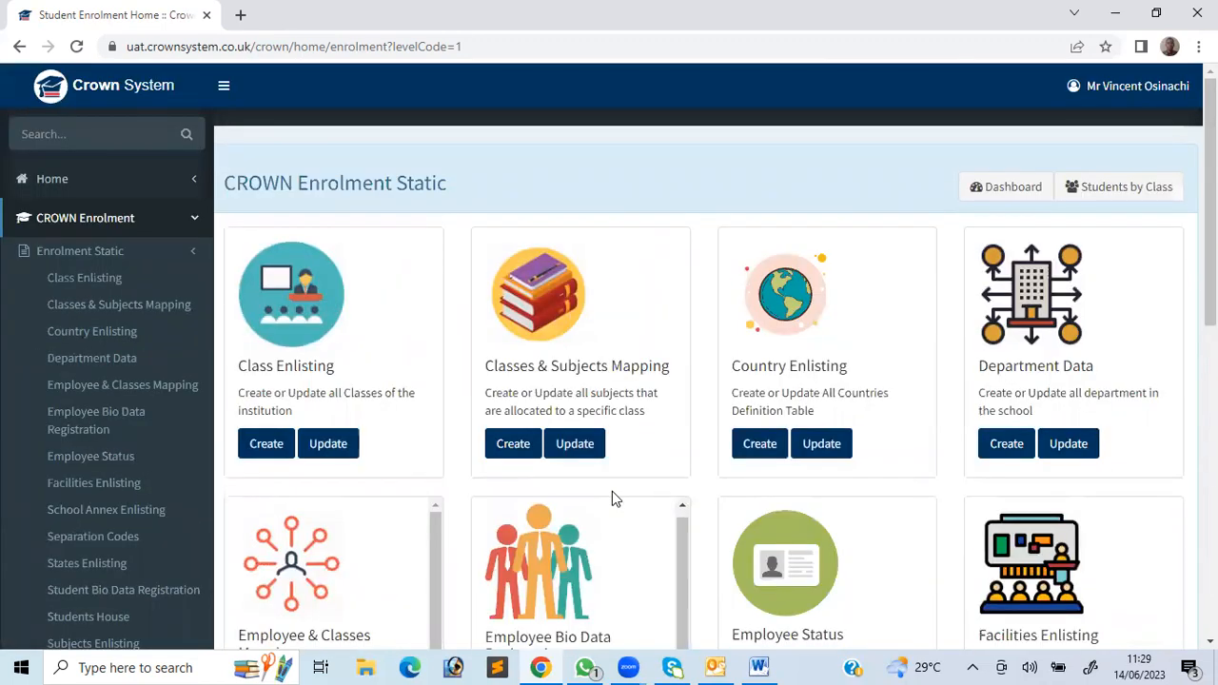
{"action": "scroll", "coordinate": [614, 498], "scroll_direction": "down", "scroll_amount": 1}
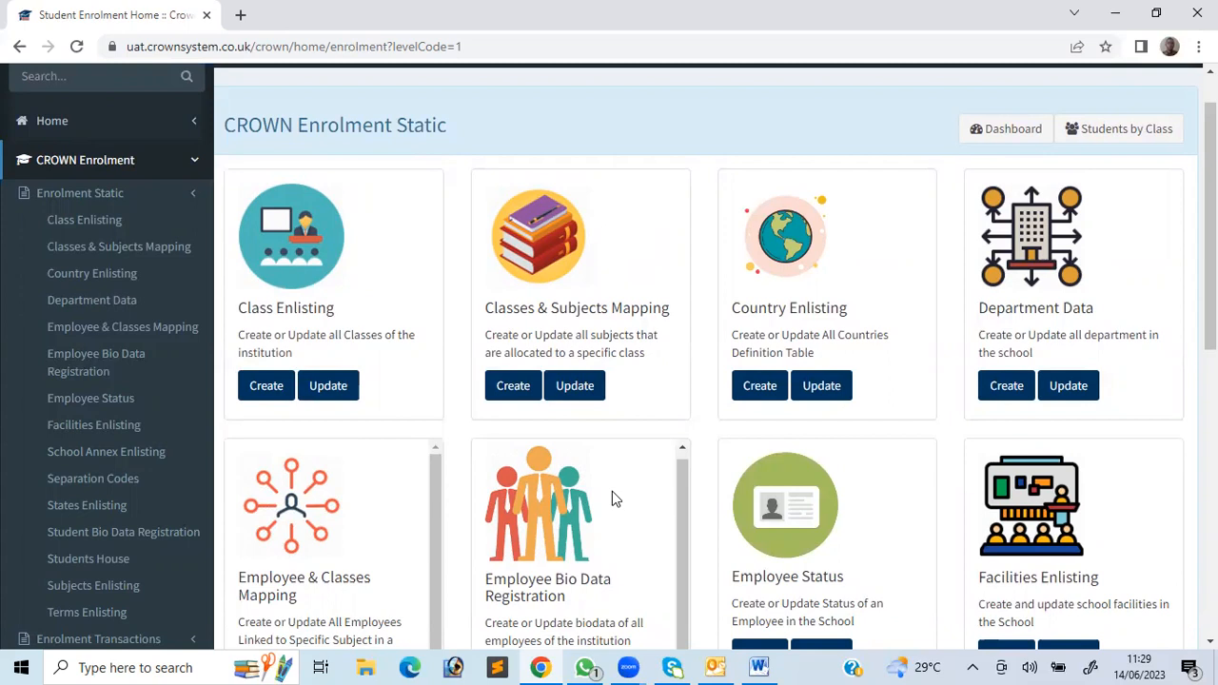
{"action": "scroll", "coordinate": [614, 498], "scroll_direction": "down", "scroll_amount": 2}
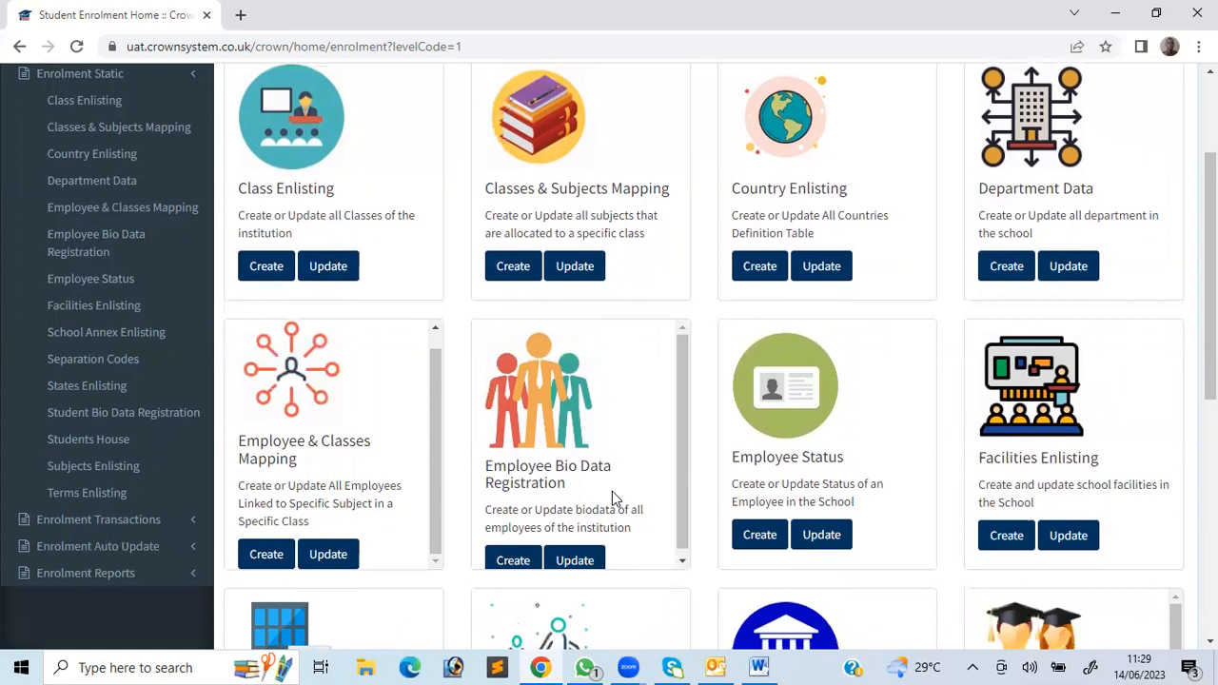
{"action": "scroll", "coordinate": [614, 499], "scroll_direction": "down", "scroll_amount": 3}
{"action": "scroll", "coordinate": [614, 499], "scroll_direction": "up", "scroll_amount": 4}
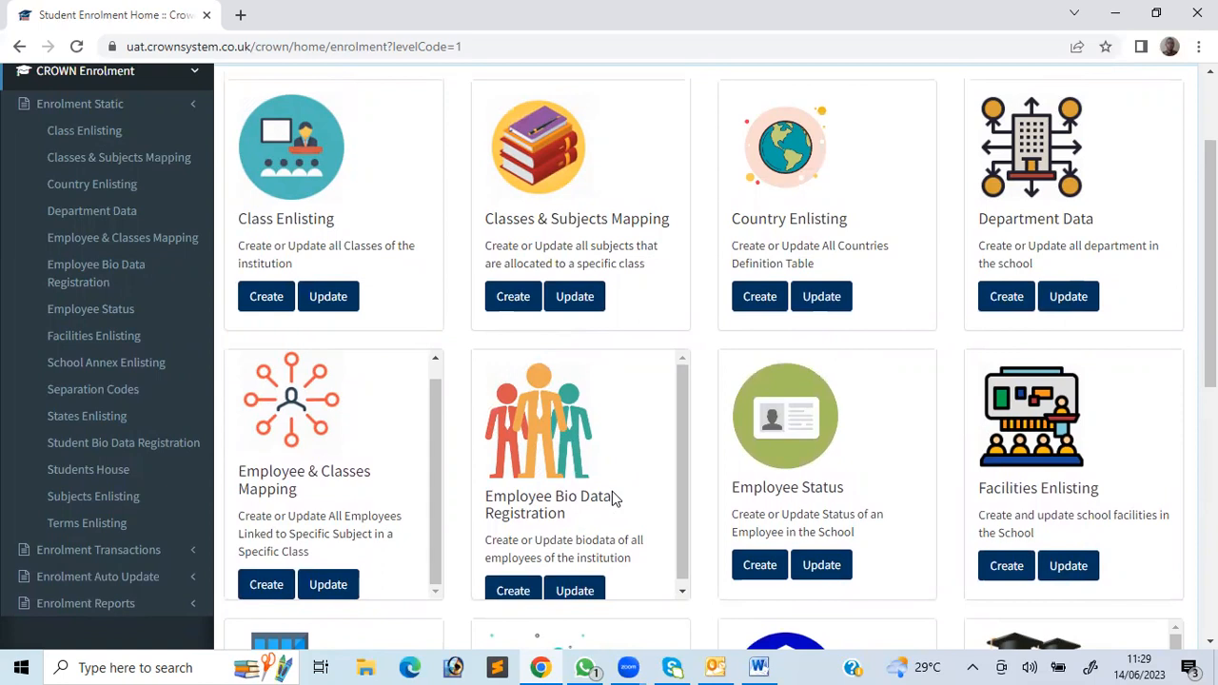
{"action": "scroll", "coordinate": [614, 499], "scroll_direction": "up", "scroll_amount": 1}
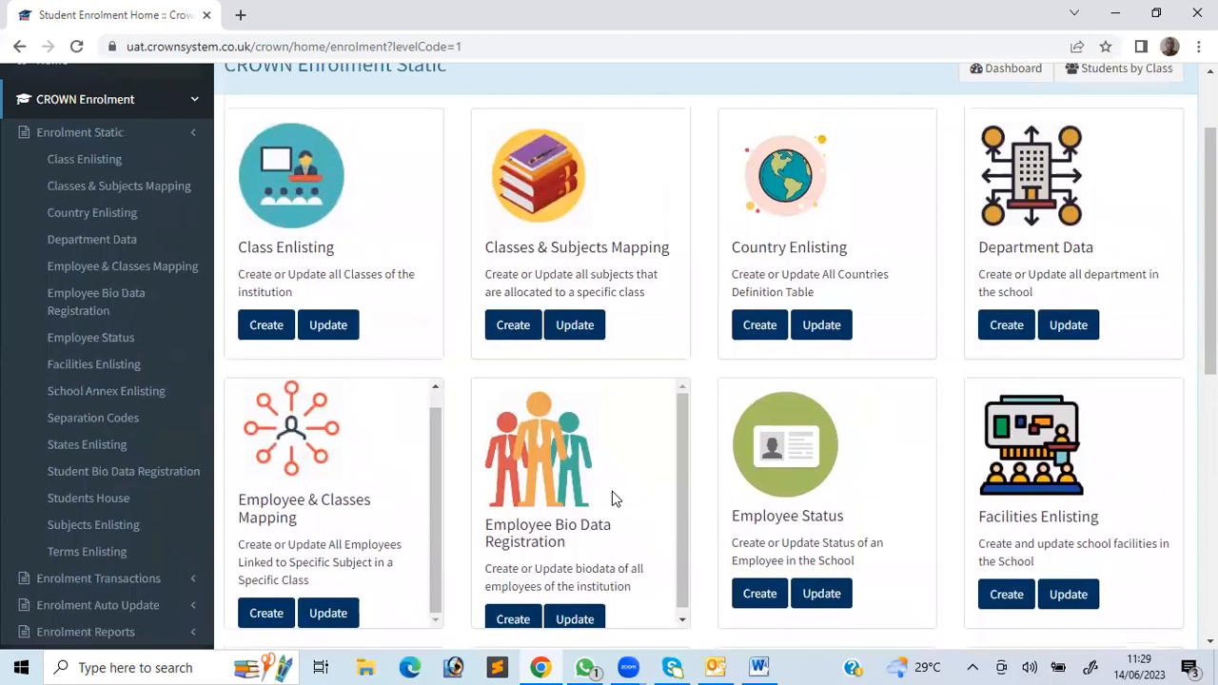
{"action": "scroll", "coordinate": [614, 498], "scroll_direction": "up", "scroll_amount": 1}
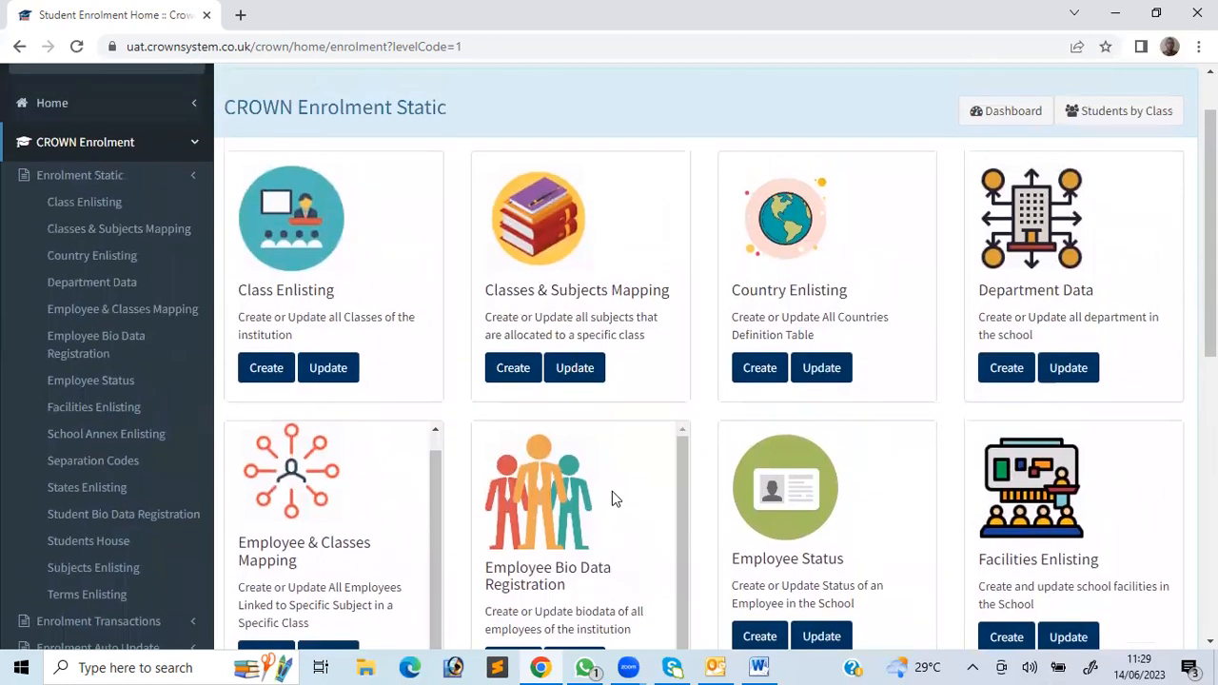
{"action": "scroll", "coordinate": [614, 498], "scroll_direction": "down", "scroll_amount": 5}
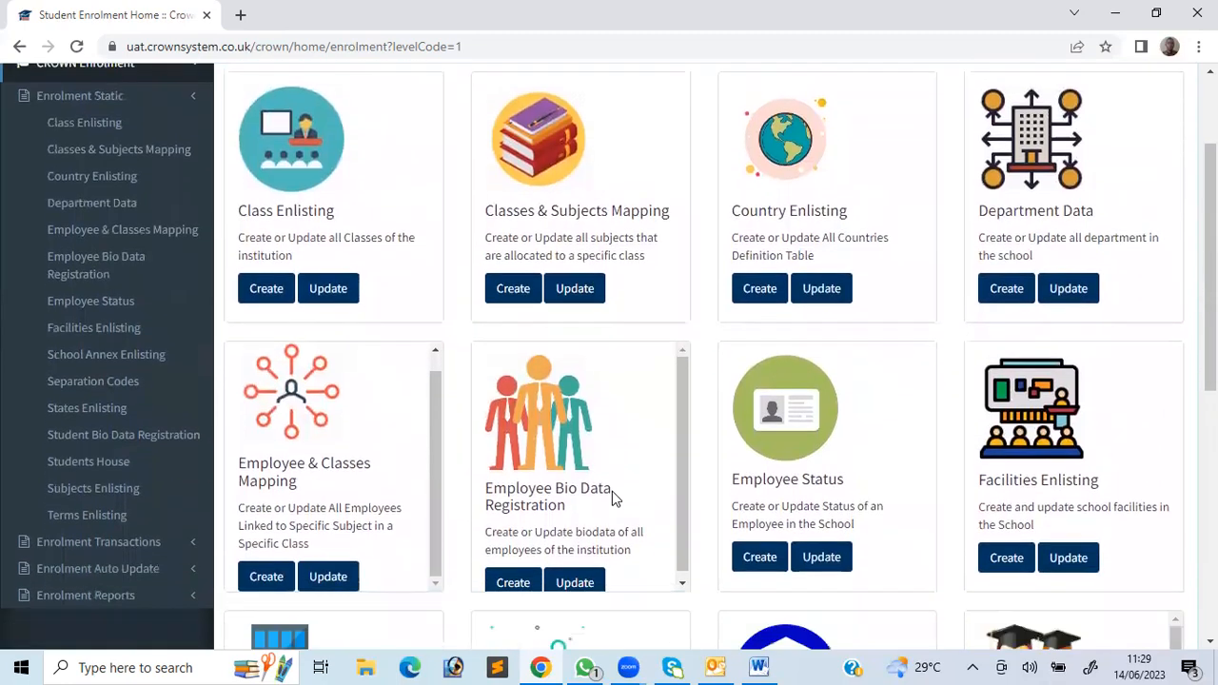
Open the create form for Student Bio Data Registration and look through its Student Basic Details fields
{"action": "scroll", "coordinate": [614, 499], "scroll_direction": "up", "scroll_amount": 4}
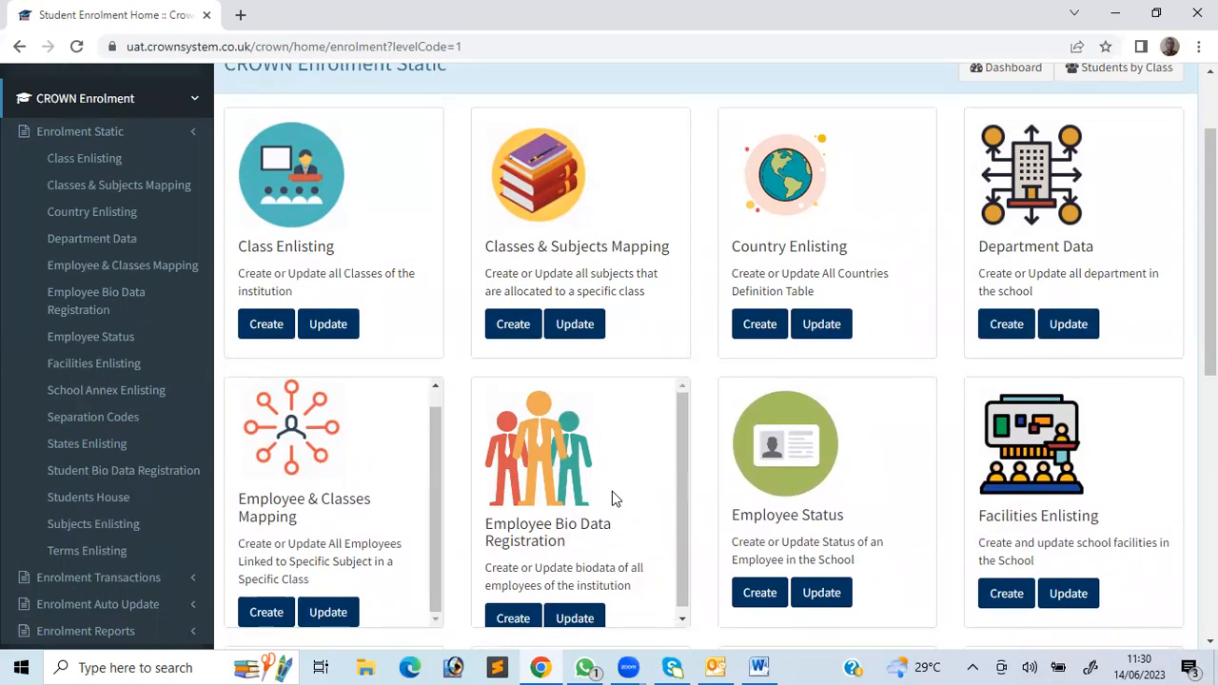
{"action": "scroll", "coordinate": [614, 498], "scroll_direction": "down", "scroll_amount": 2}
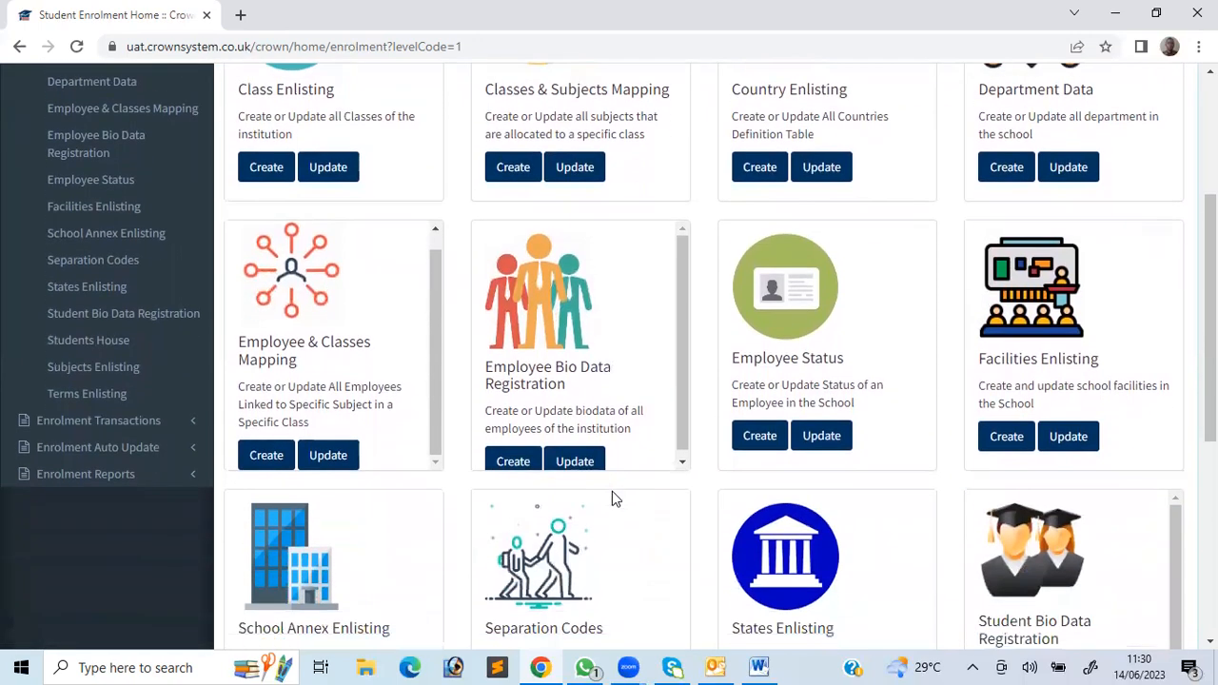
{"action": "scroll", "coordinate": [614, 499], "scroll_direction": "up", "scroll_amount": 2}
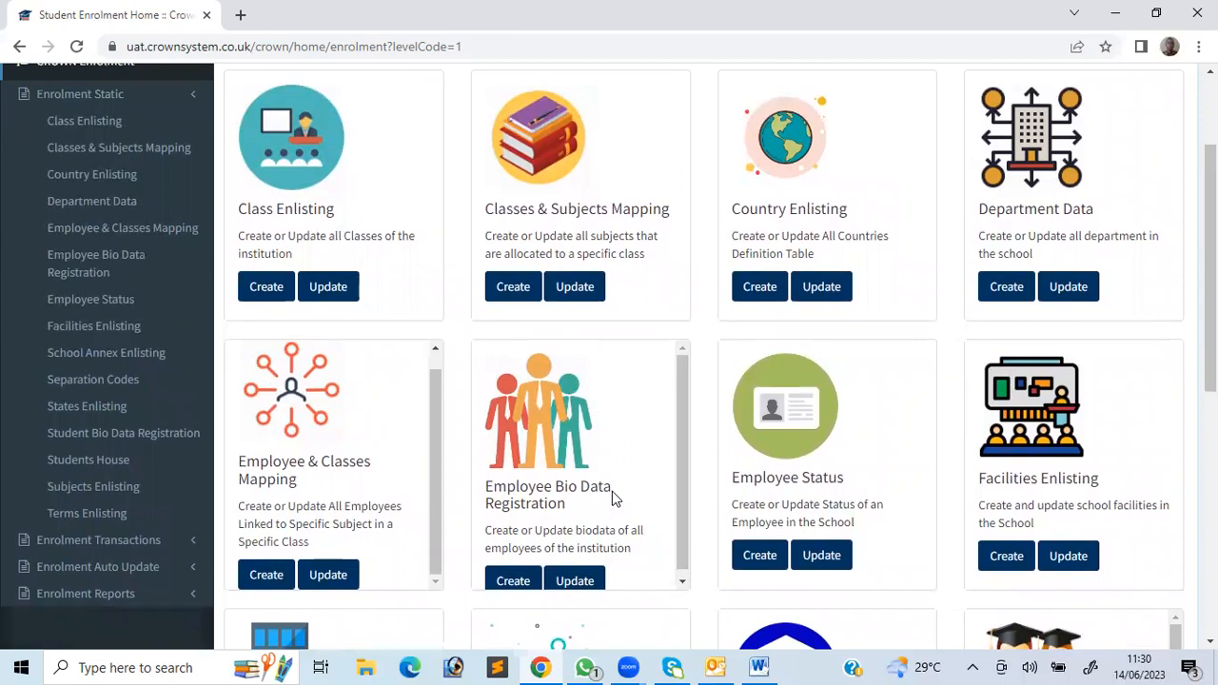
{"action": "mouse_move", "coordinate": [124, 434]}
{"action": "left_click", "coordinate": [66, 457]}
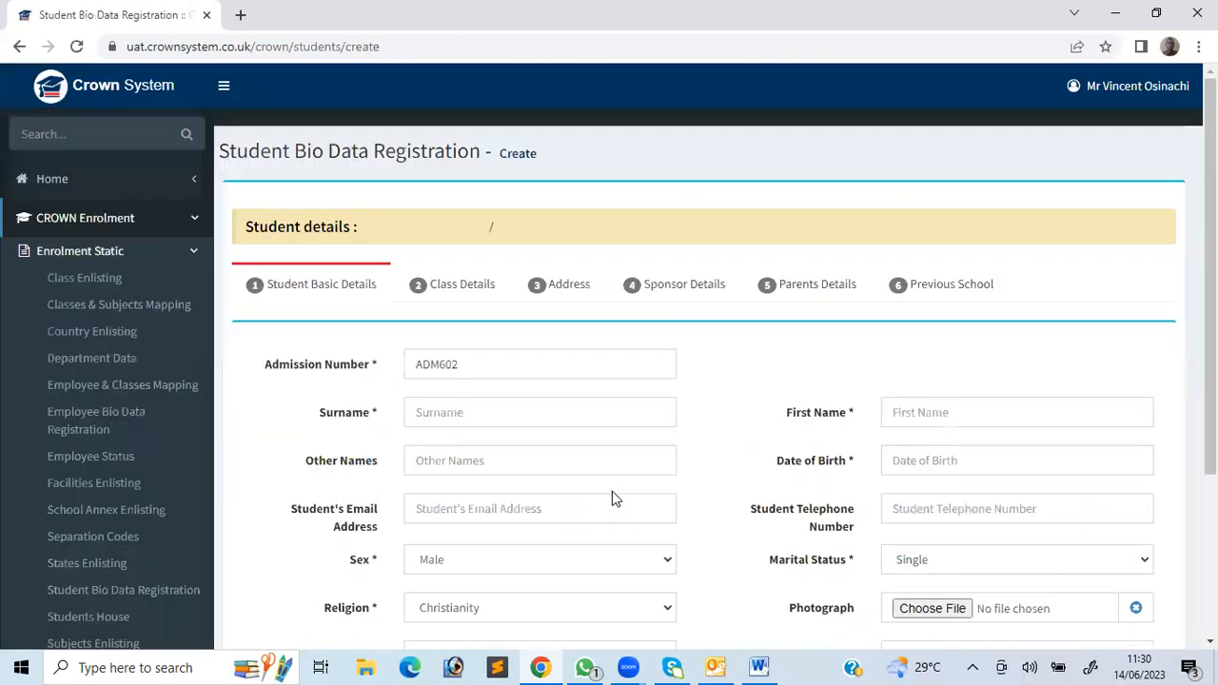
{"action": "scroll", "coordinate": [614, 498], "scroll_direction": "down", "scroll_amount": 3}
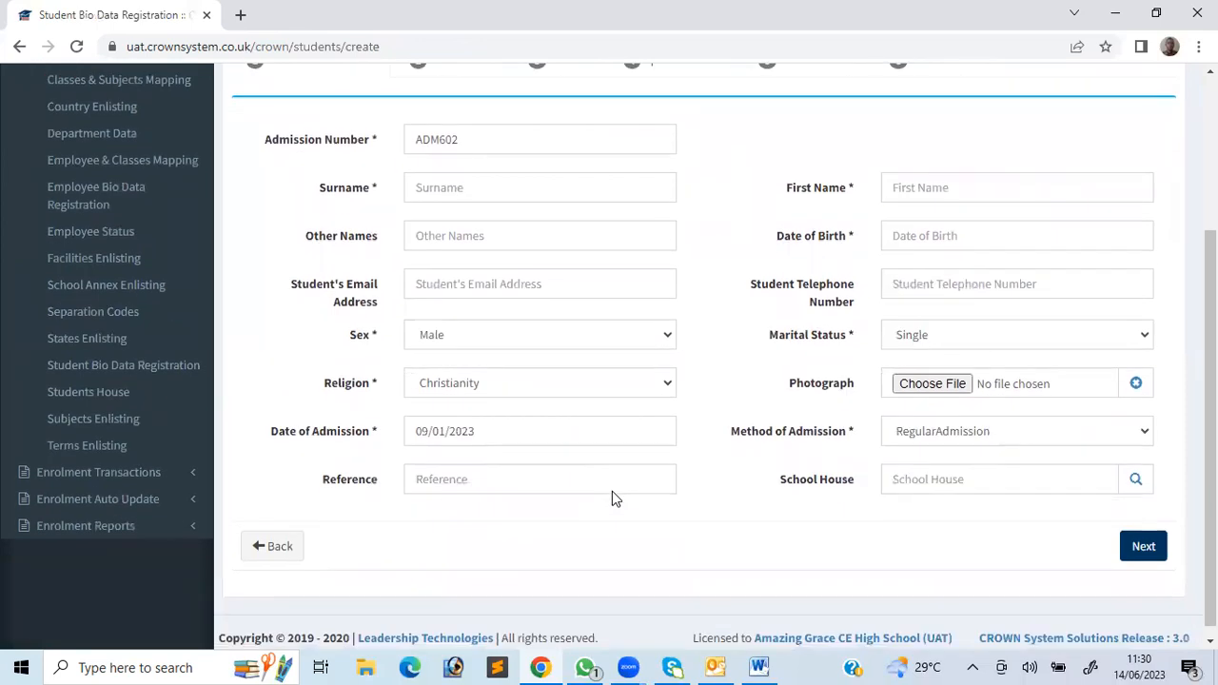
{"action": "scroll", "coordinate": [614, 498], "scroll_direction": "up", "scroll_amount": 1}
{"action": "scroll", "coordinate": [614, 498], "scroll_direction": "up", "scroll_amount": 1}
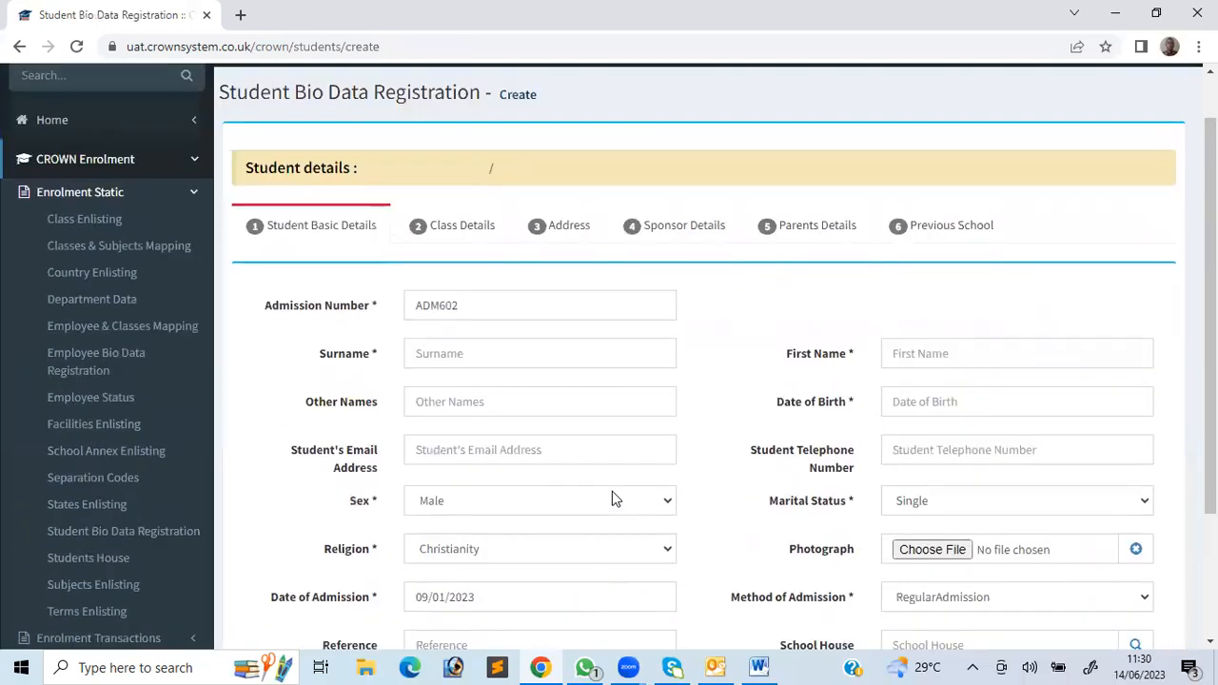
View the Class Details section of the student registration and its lookup lists for Entry Class, Annex and Entry Term
{"action": "key", "text": "Right"}
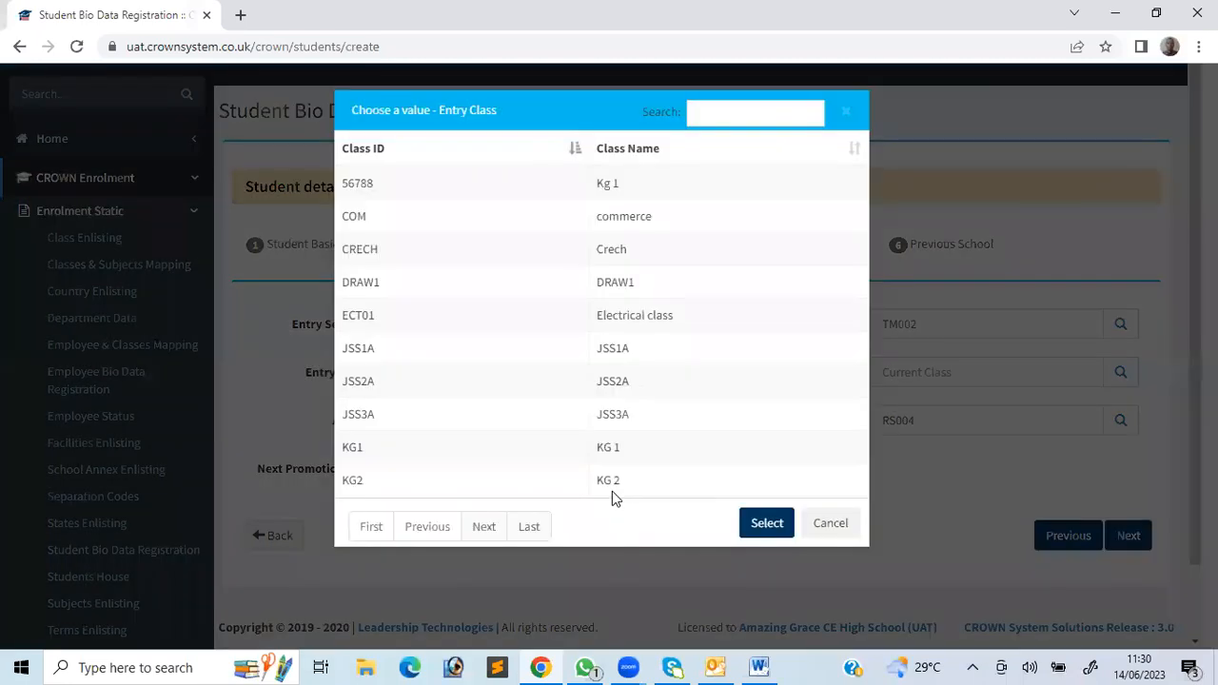
{"action": "key", "text": "Return"}
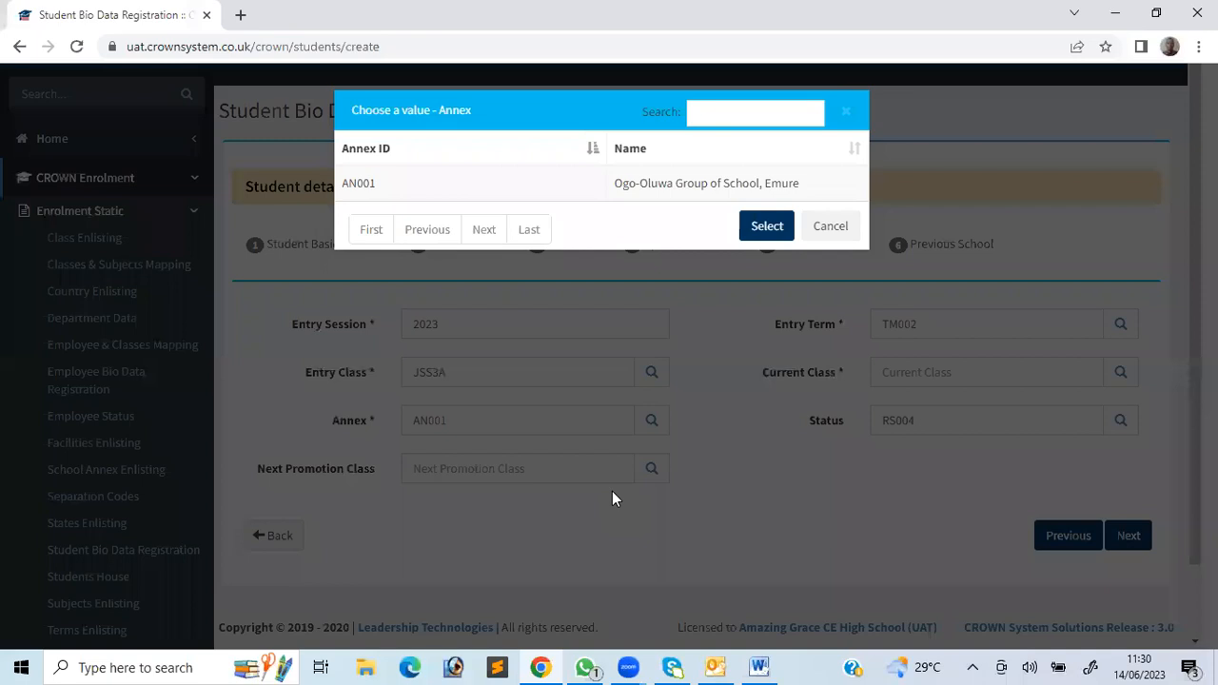
{"action": "left_click", "coordinate": [613, 499]}
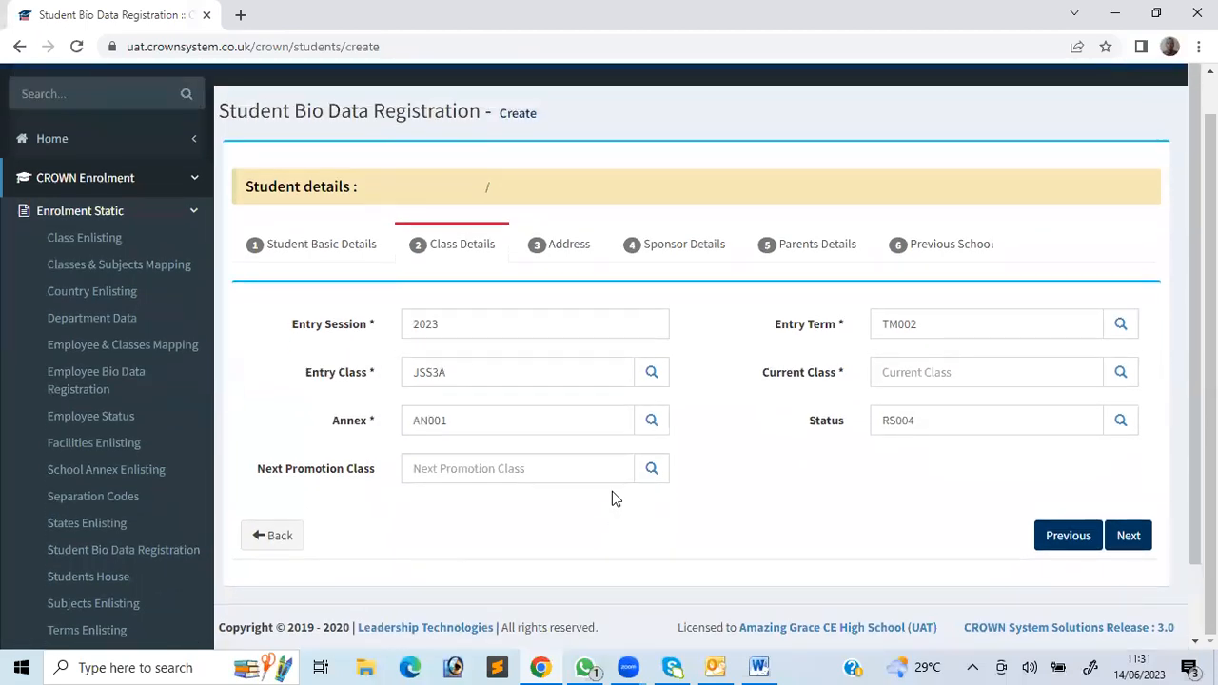
{"action": "key", "text": "Return"}
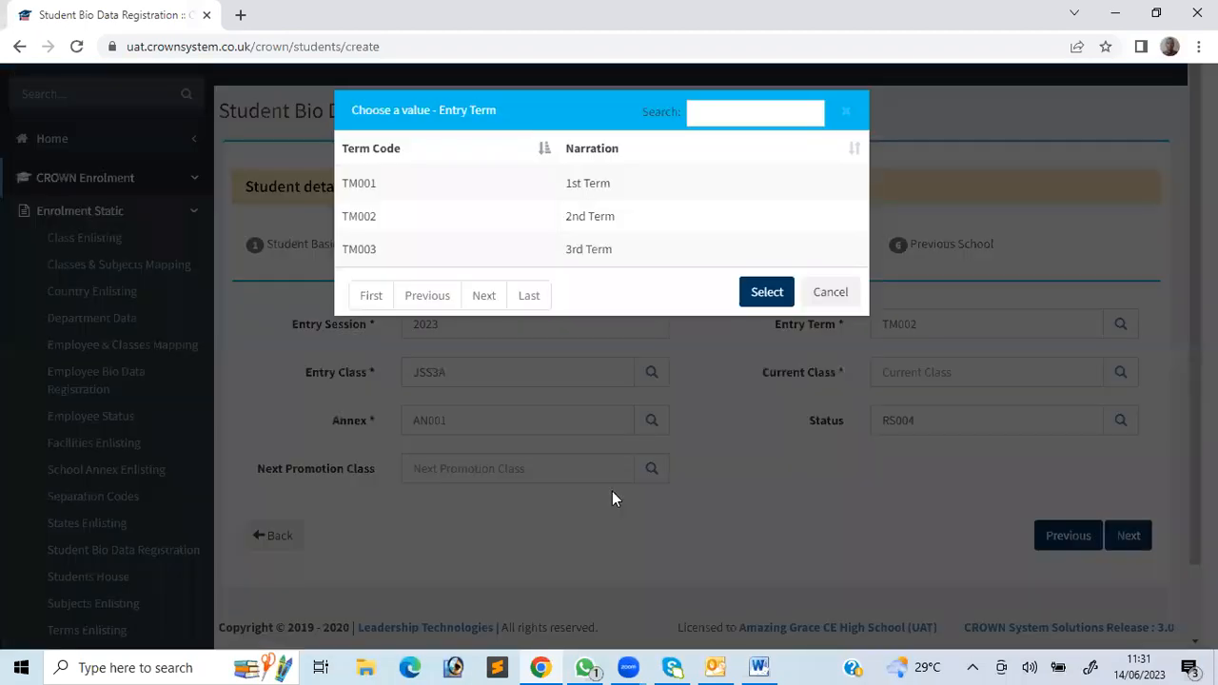
{"action": "key", "text": "Escape"}
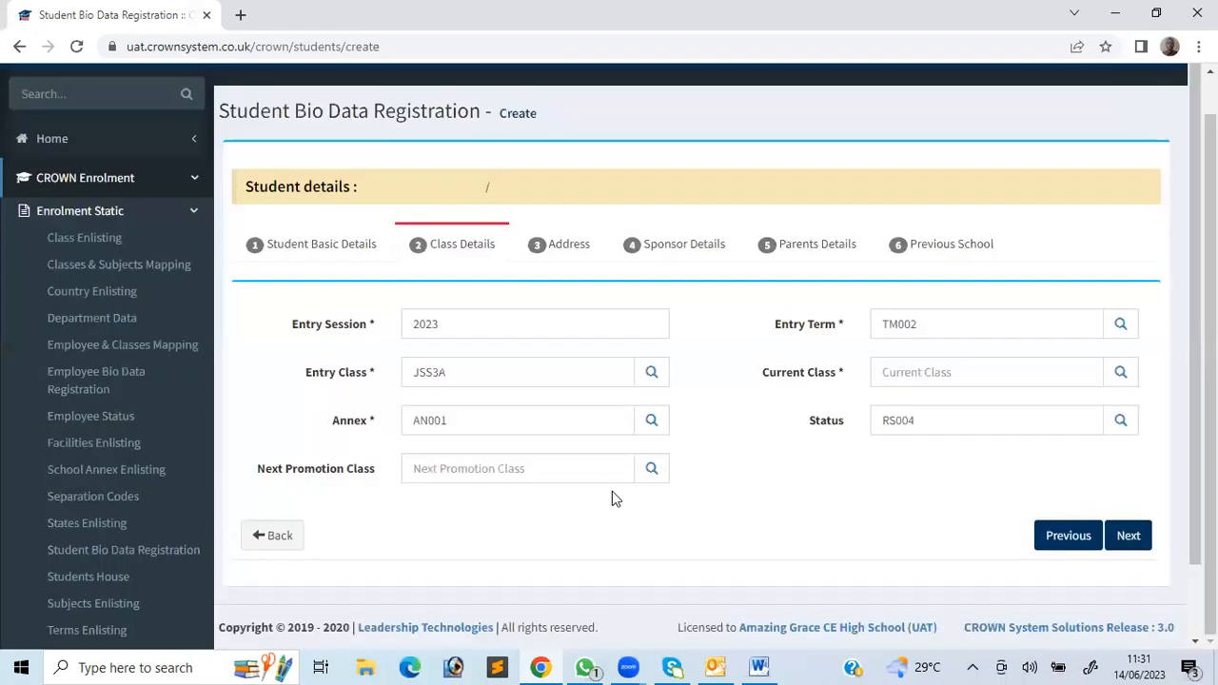
{"action": "key", "text": "Return"}
{"action": "key", "text": "Escape"}
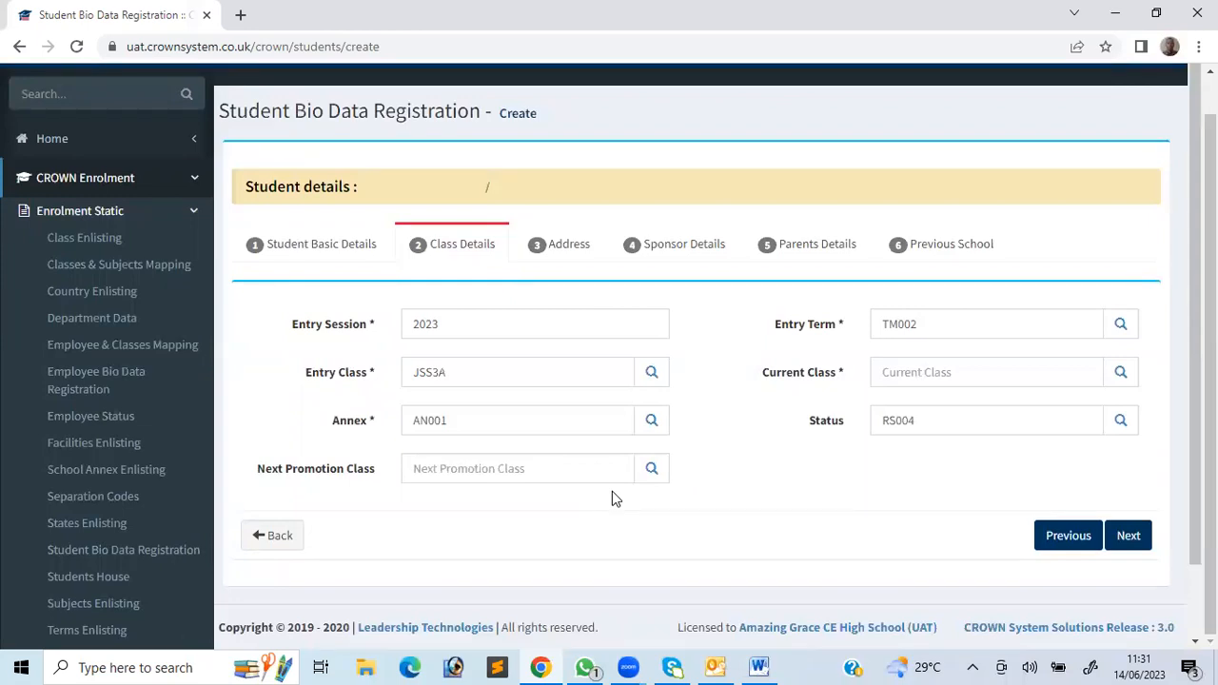
Open the create form for Class Enlisting and examine its required Class ID field and suggested codes
{"action": "scroll", "coordinate": [614, 498], "scroll_direction": "down", "scroll_amount": 2}
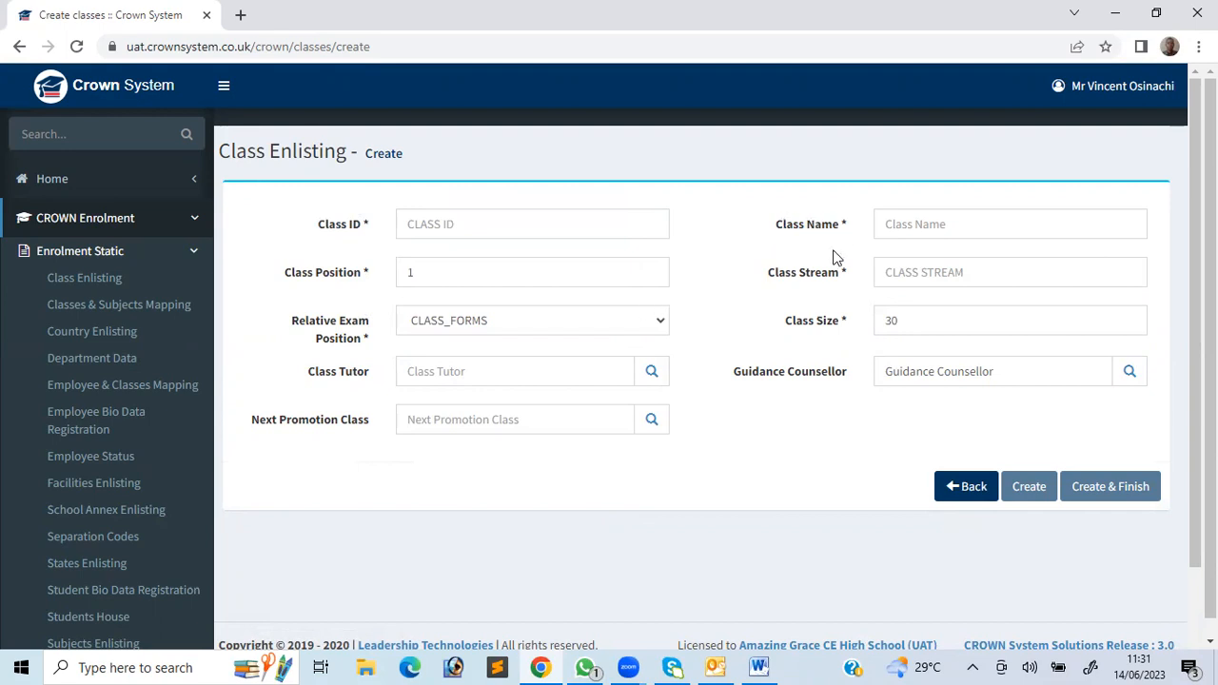
{"action": "mouse_move", "coordinate": [95, 278]}
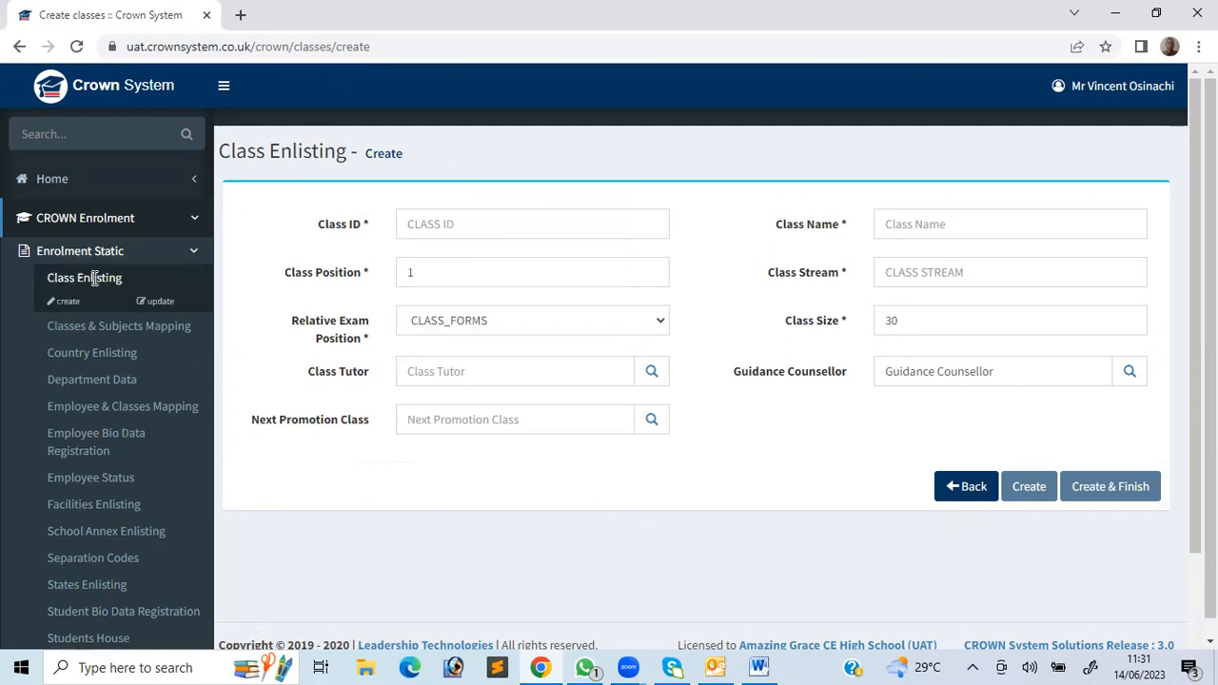
{"action": "mouse_move", "coordinate": [87, 326]}
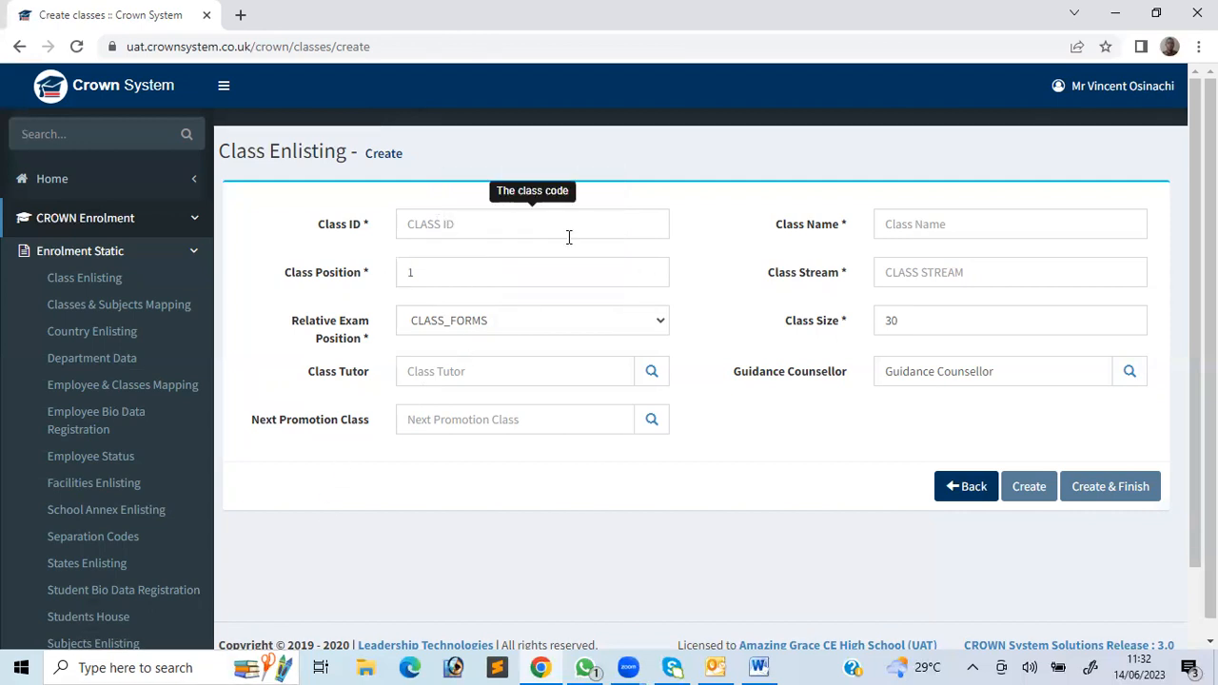
{"action": "left_click", "coordinate": [462, 230]}
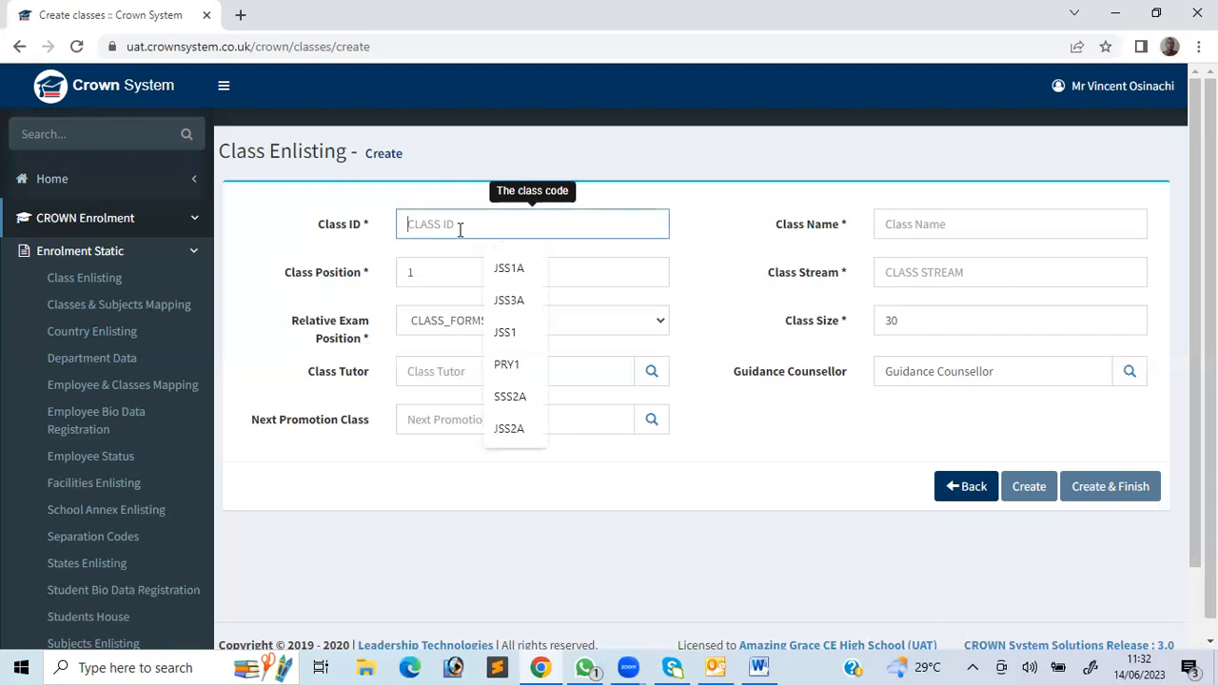
{"action": "left_click", "coordinate": [357, 244]}
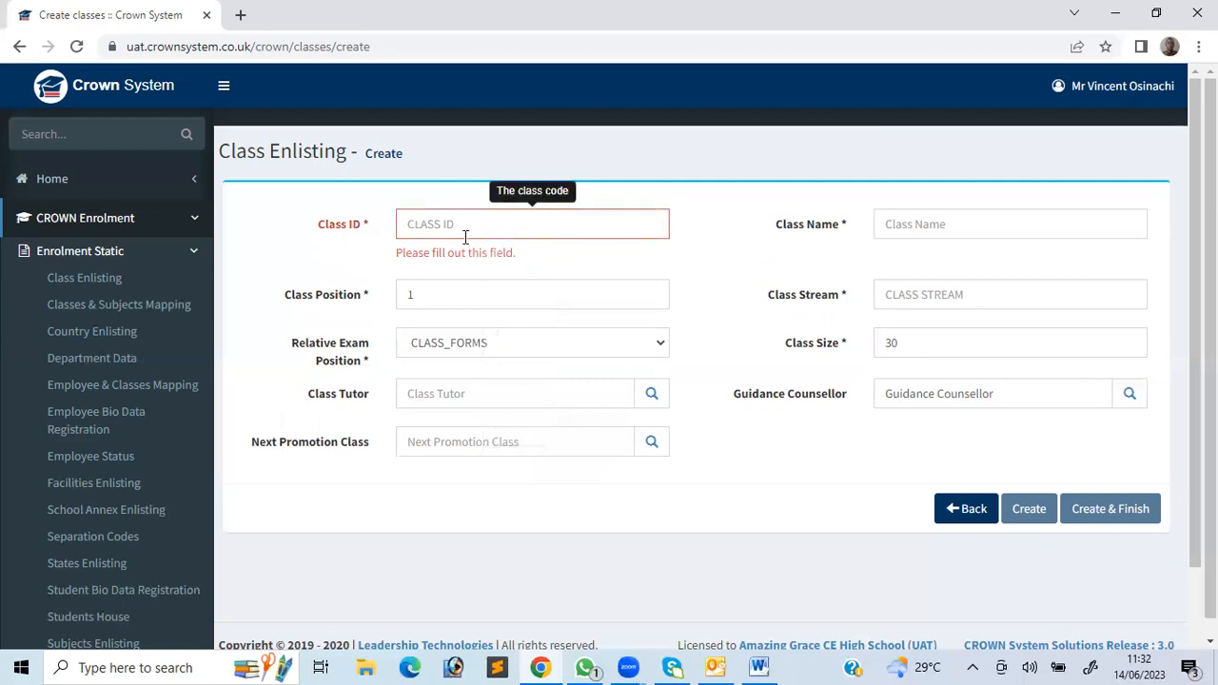
{"action": "left_click", "coordinate": [426, 220]}
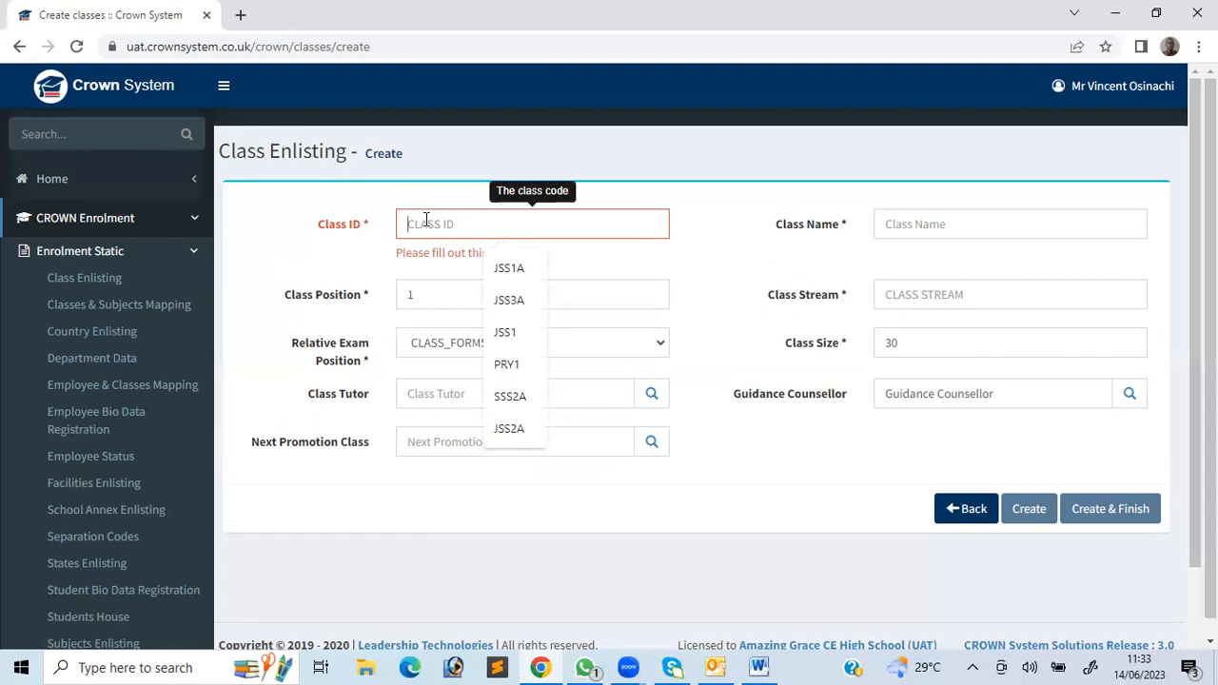
{"action": "left_click", "coordinate": [353, 231]}
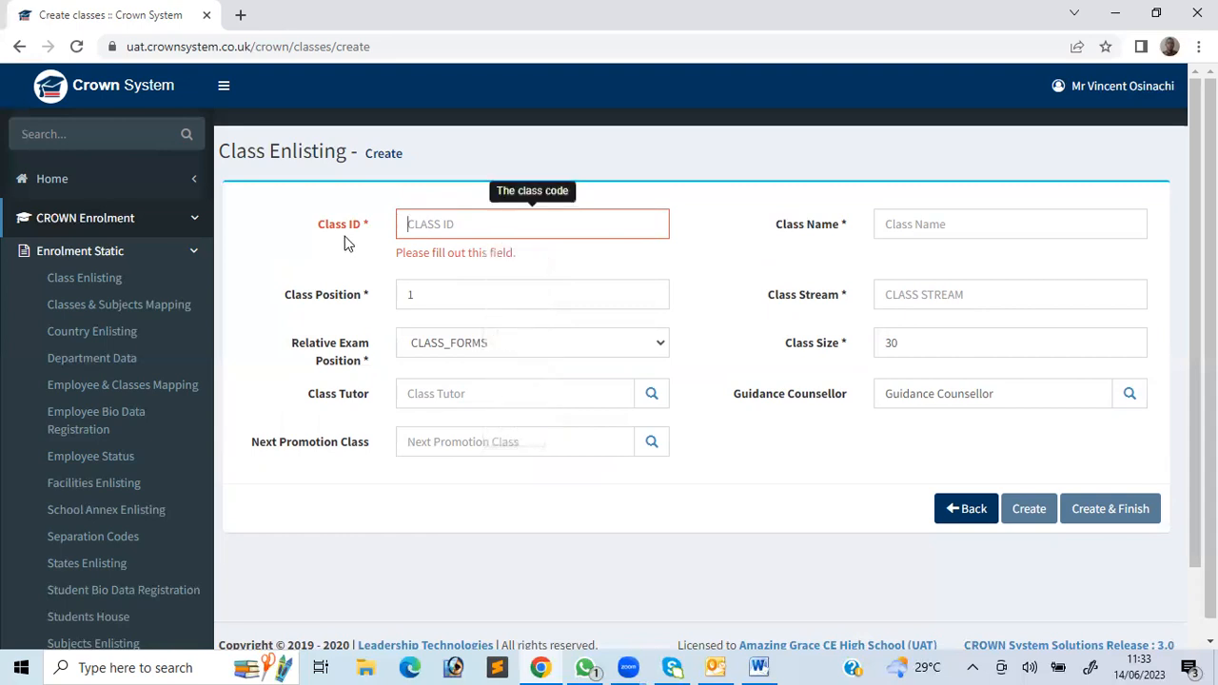
Test the field lengths by entering MMMMM as the Class ID and a long run of the letter k as the Class Name
{"action": "left_click", "coordinate": [445, 225]}
{"action": "type", "text": "MMMMM"}
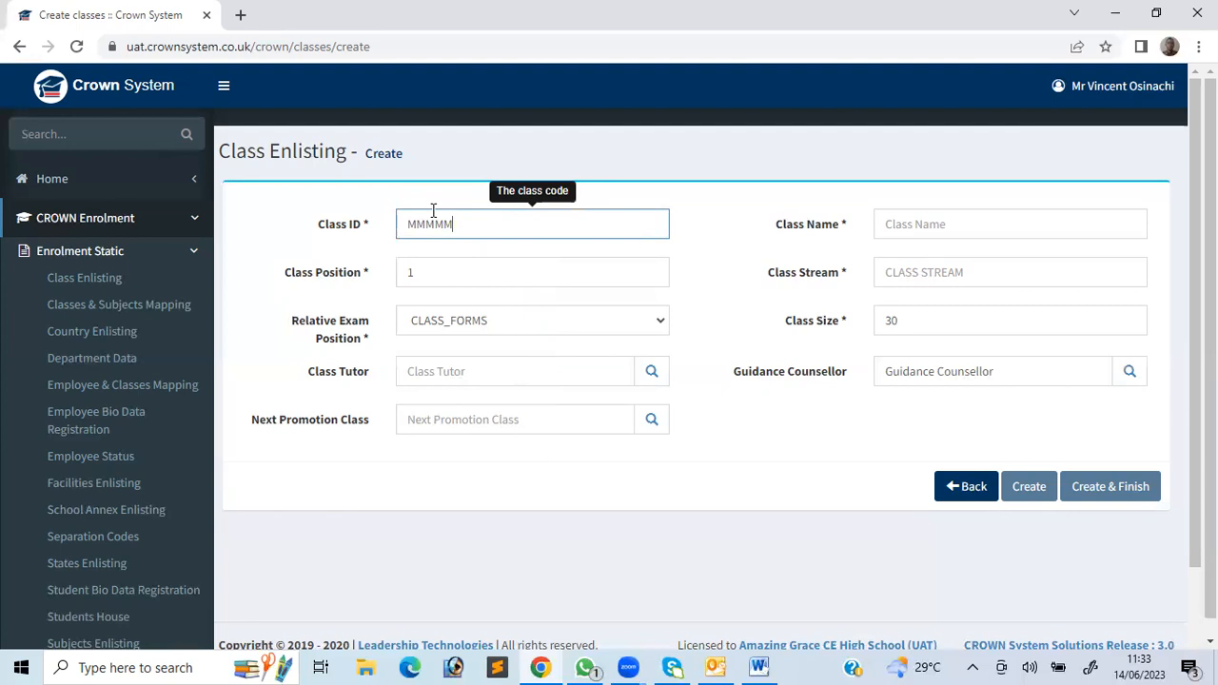
{"action": "left_click", "coordinate": [929, 223]}
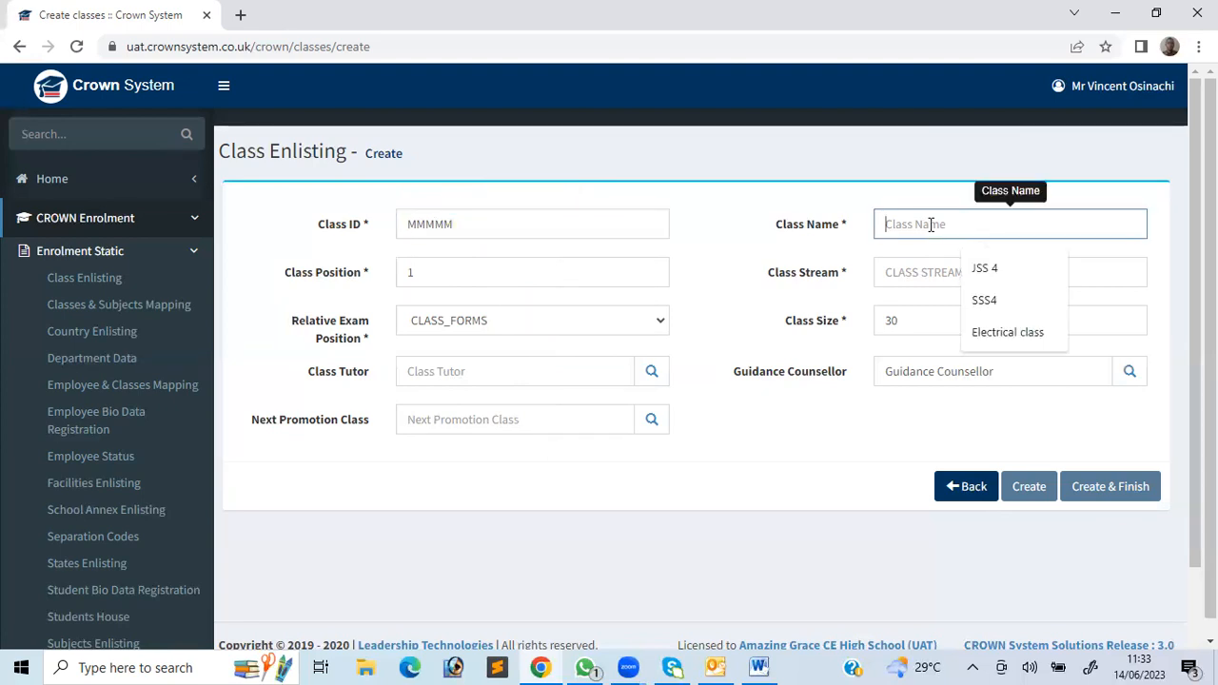
{"action": "type", "text": "kkkk"}
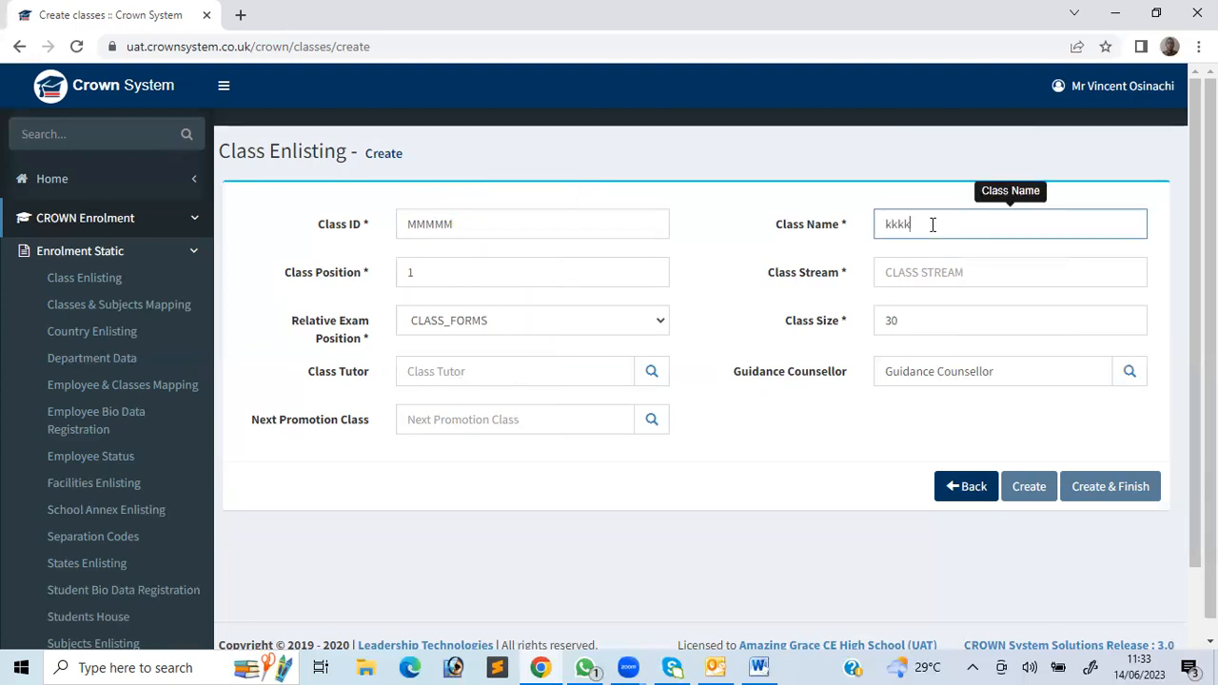
{"action": "type", "text": "kkkkkkkkkkkkkkkkkkkkkkkkkkkkkkk"}
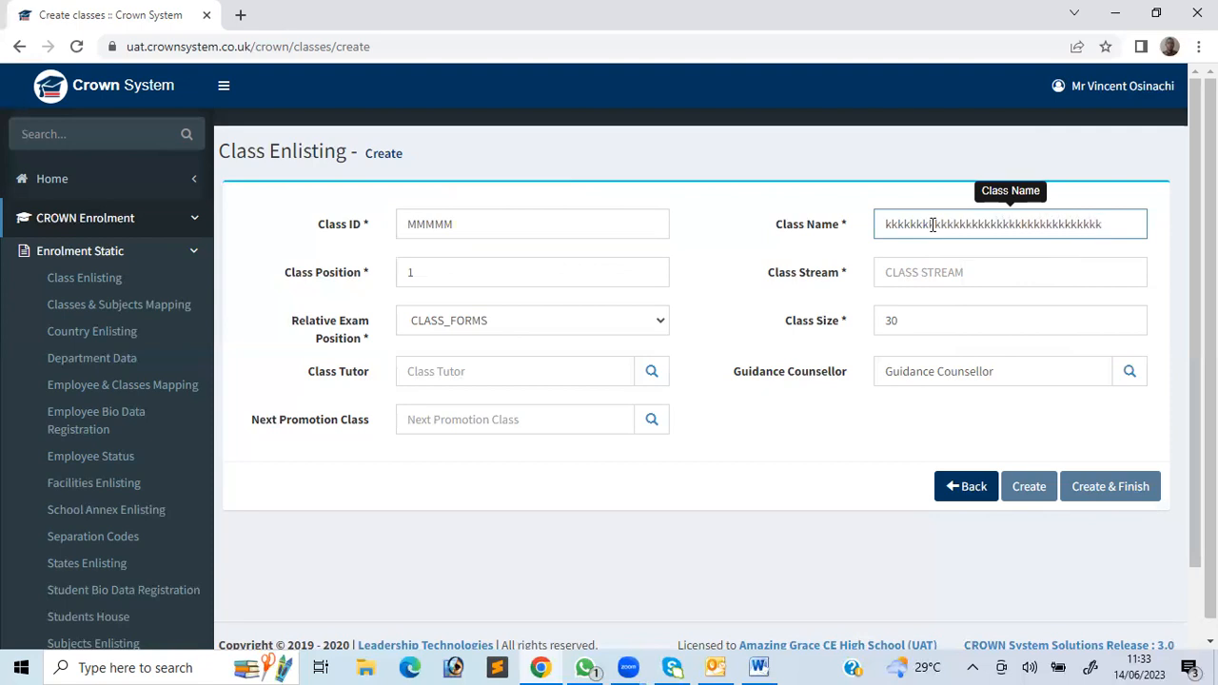
Clear the test text from the Class Name and Class ID fields
{"action": "key", "text": "BackSpace"}
{"action": "key", "text": "BackSpace"}
{"action": "key", "text": "BackSpace"}
{"action": "key", "text": "BackSpace"}
{"action": "key", "text": "BackSpace"}
{"action": "key", "text": "BackSpace"}
{"action": "key", "text": "BackSpace"}
{"action": "key", "text": "BackSpace"}
{"action": "key", "text": "BackSpace"}
{"action": "key", "text": "BackSpace"}
{"action": "key", "text": "BackSpace"}
{"action": "key", "text": "BackSpace"}
{"action": "key", "text": "BackSpace"}
{"action": "key", "text": "BackSpace"}
{"action": "key", "text": "BackSpace"}
{"action": "key", "text": "BackSpace"}
{"action": "key", "text": "BackSpace"}
{"action": "key", "text": "BackSpace"}
{"action": "key", "text": "BackSpace"}
{"action": "key", "text": "BackSpace"}
{"action": "key", "text": "BackSpace"}
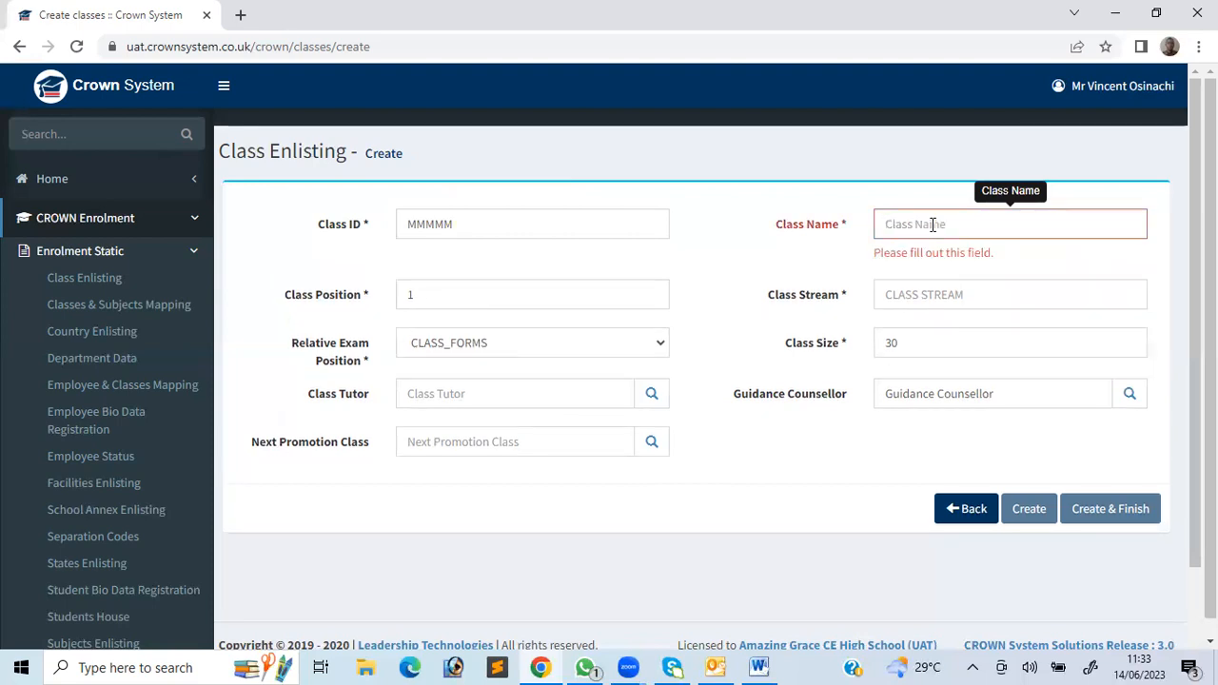
{"action": "left_click", "coordinate": [466, 224]}
{"action": "key", "text": "BackSpace"}
{"action": "key", "text": "BackSpace"}
{"action": "key", "text": "BackSpace"}
{"action": "key", "text": "BackSpace"}
{"action": "key", "text": "BackSpace"}
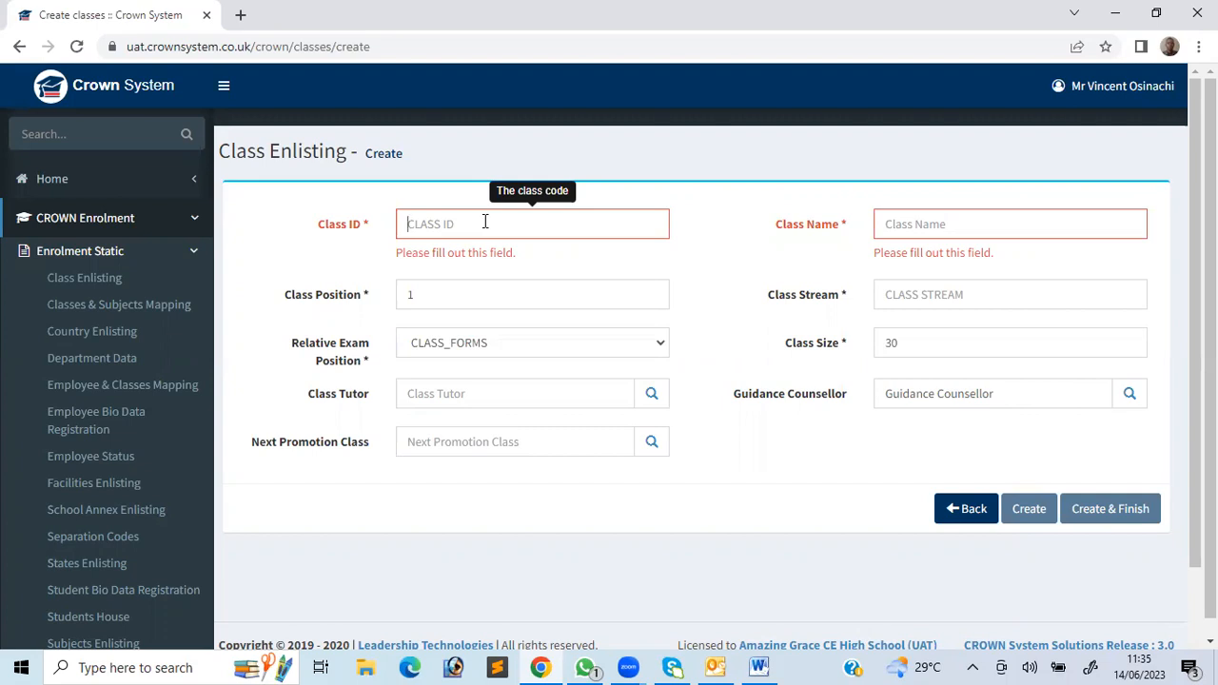
Set the Class Name to Year Seven and the Class ID to YR7
{"action": "left_click", "coordinate": [913, 219]}
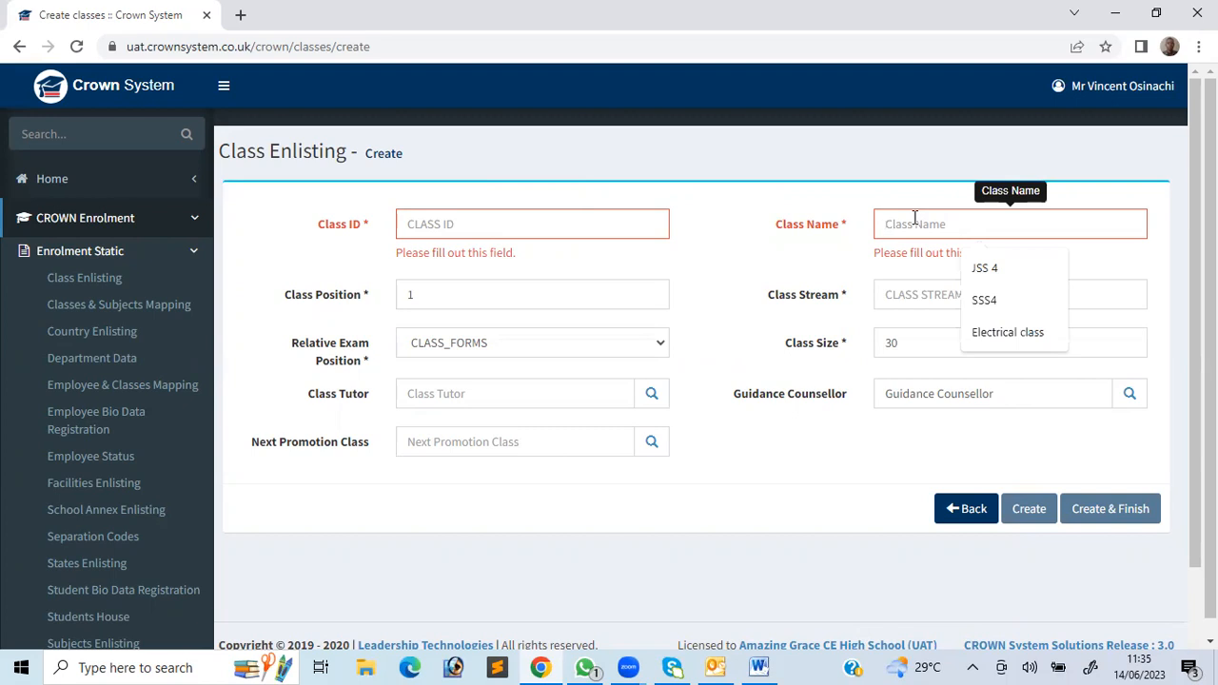
{"action": "type", "text": "Ye"}
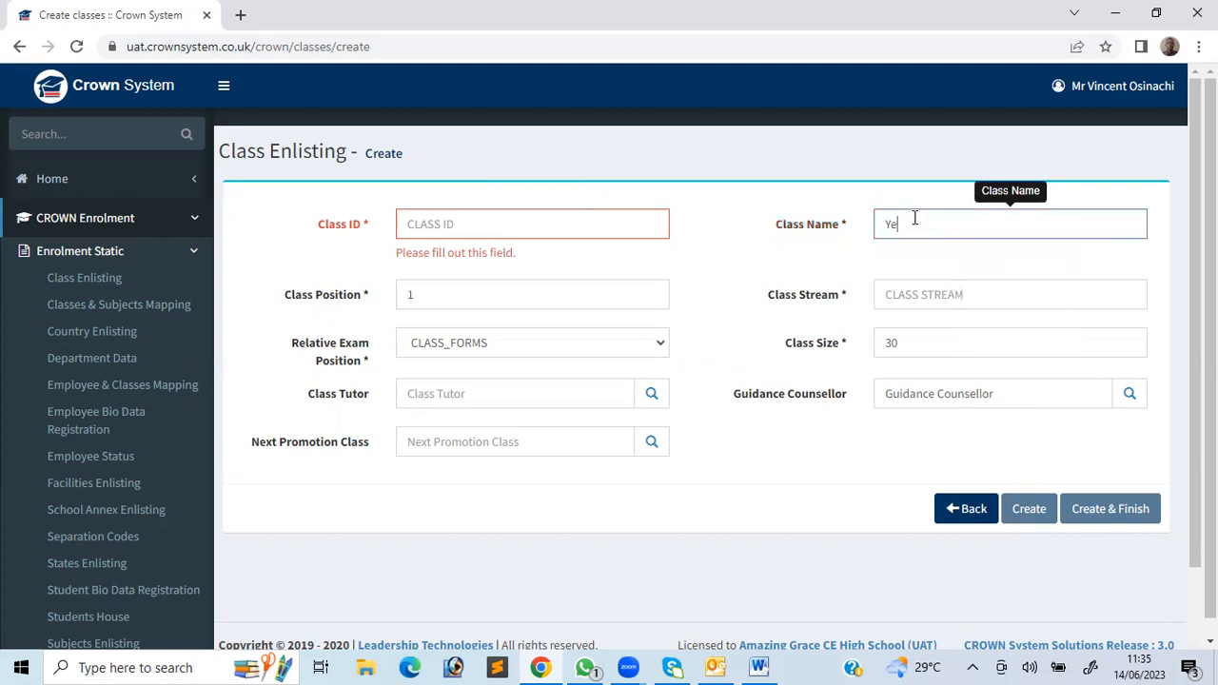
{"action": "type", "text": "ar Seven"}
{"action": "left_click", "coordinate": [545, 235]}
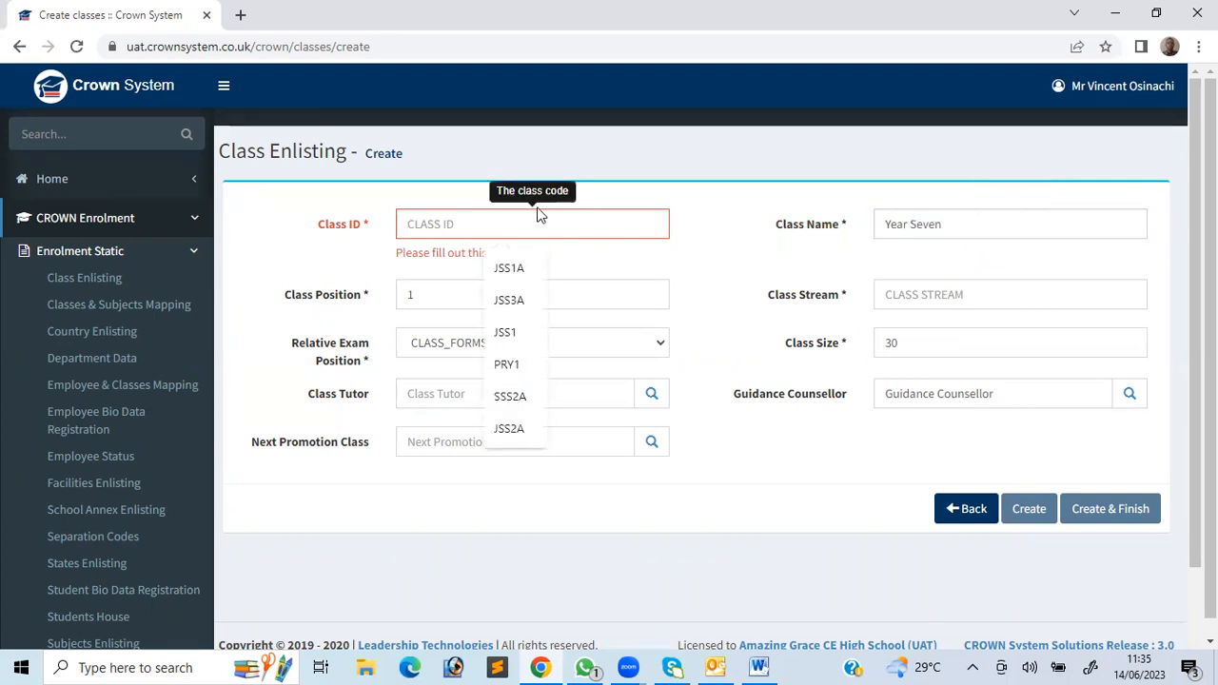
{"action": "type", "text": "YR7"}
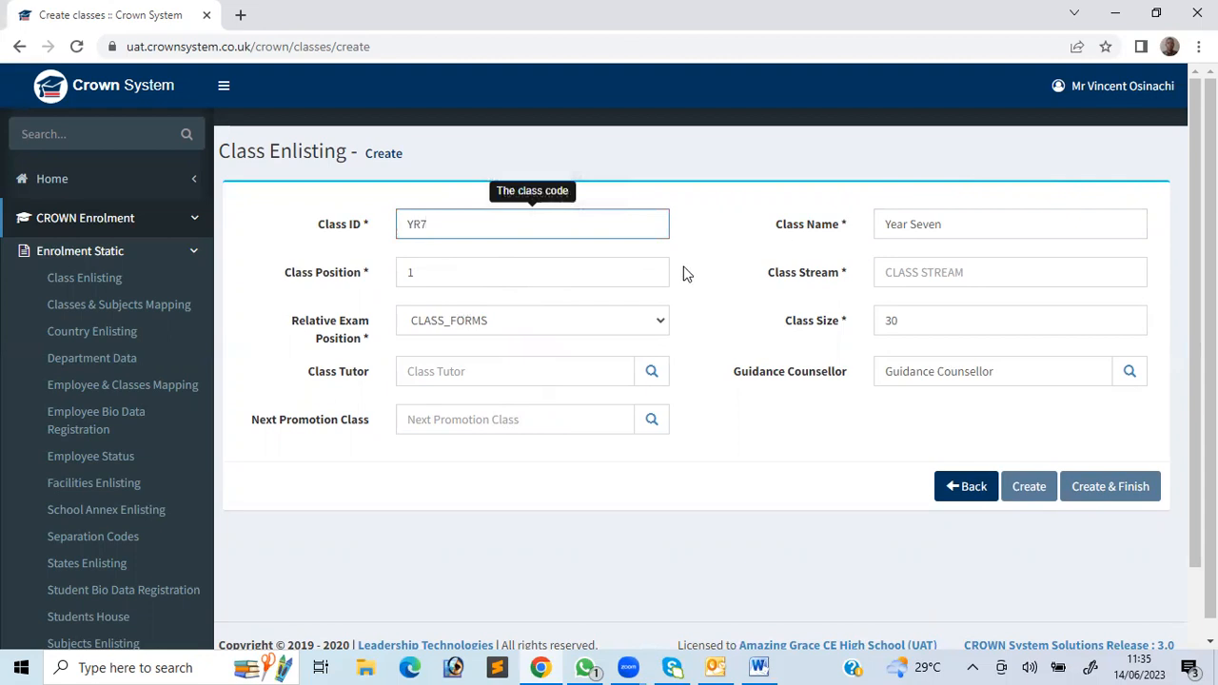
Leave the create form for the Class Enlisting list, look through its three pages and return to the first page
{"action": "left_click", "coordinate": [970, 499]}
{"action": "scroll", "coordinate": [776, 424], "scroll_direction": "down", "scroll_amount": 3}
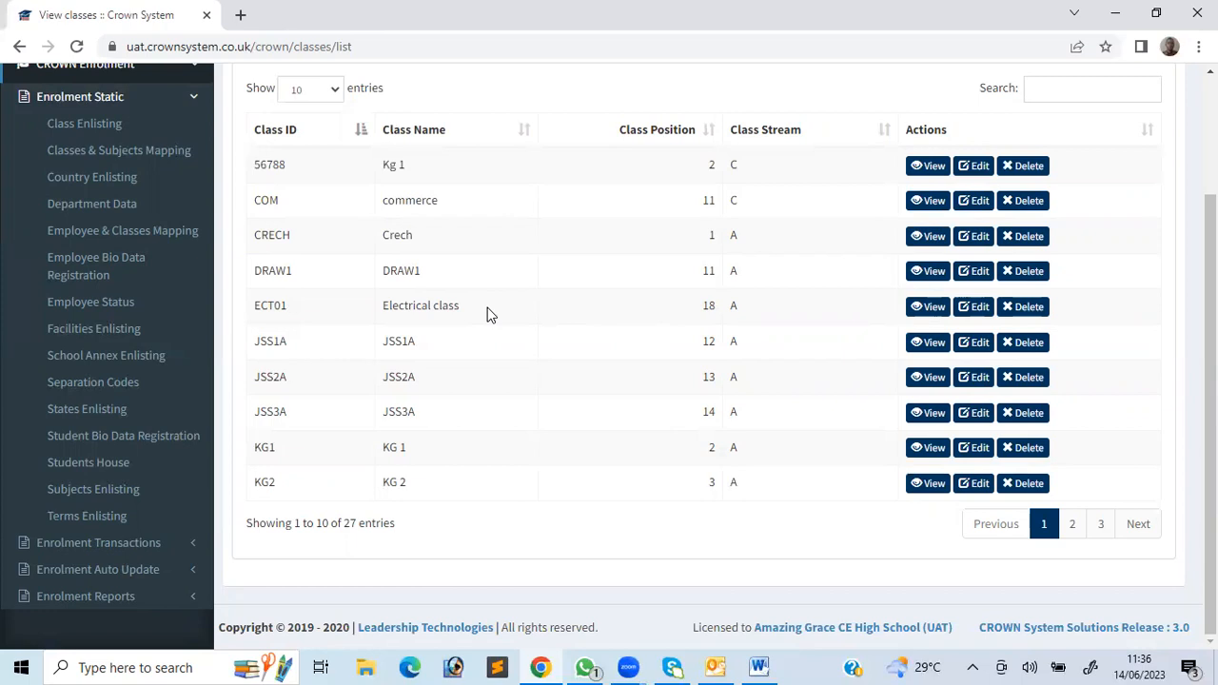
{"action": "left_click", "coordinate": [1074, 525]}
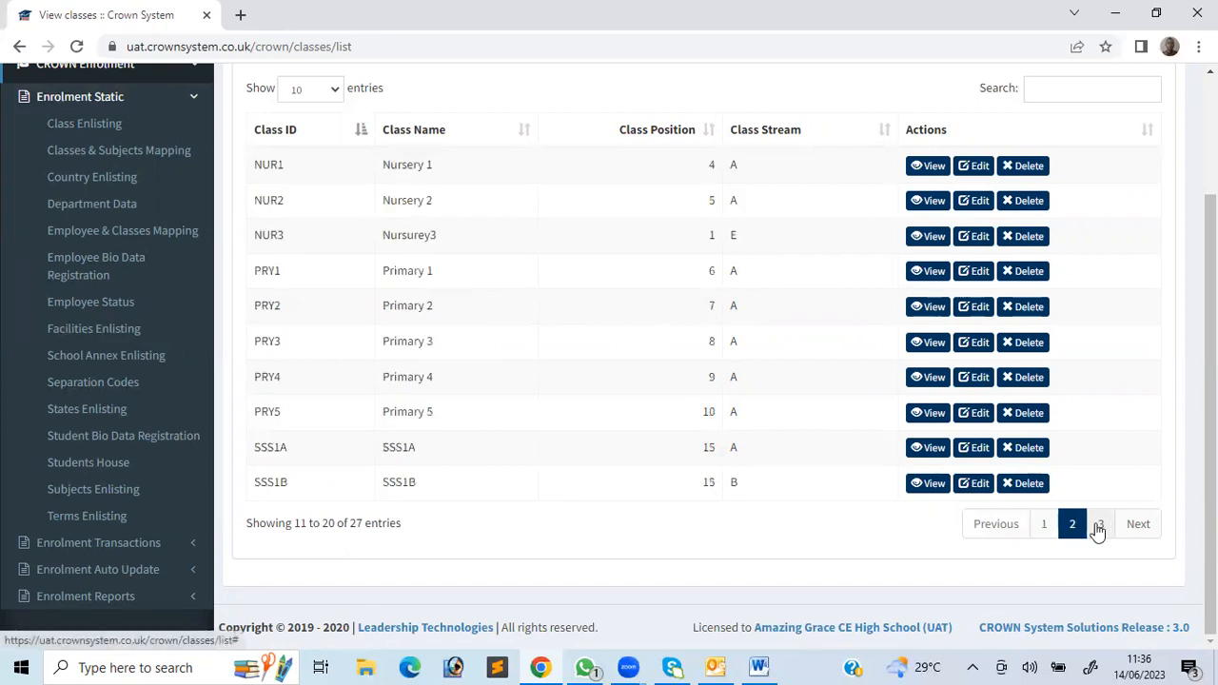
{"action": "left_click", "coordinate": [1097, 526]}
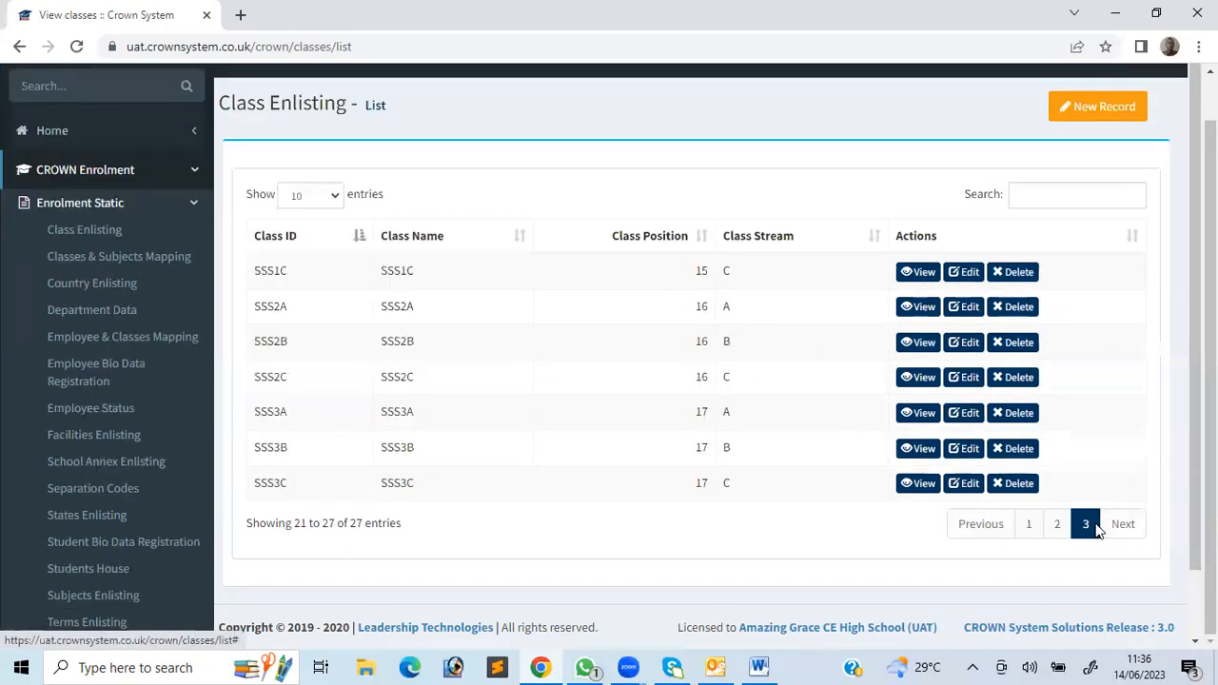
{"action": "left_click", "coordinate": [1027, 525]}
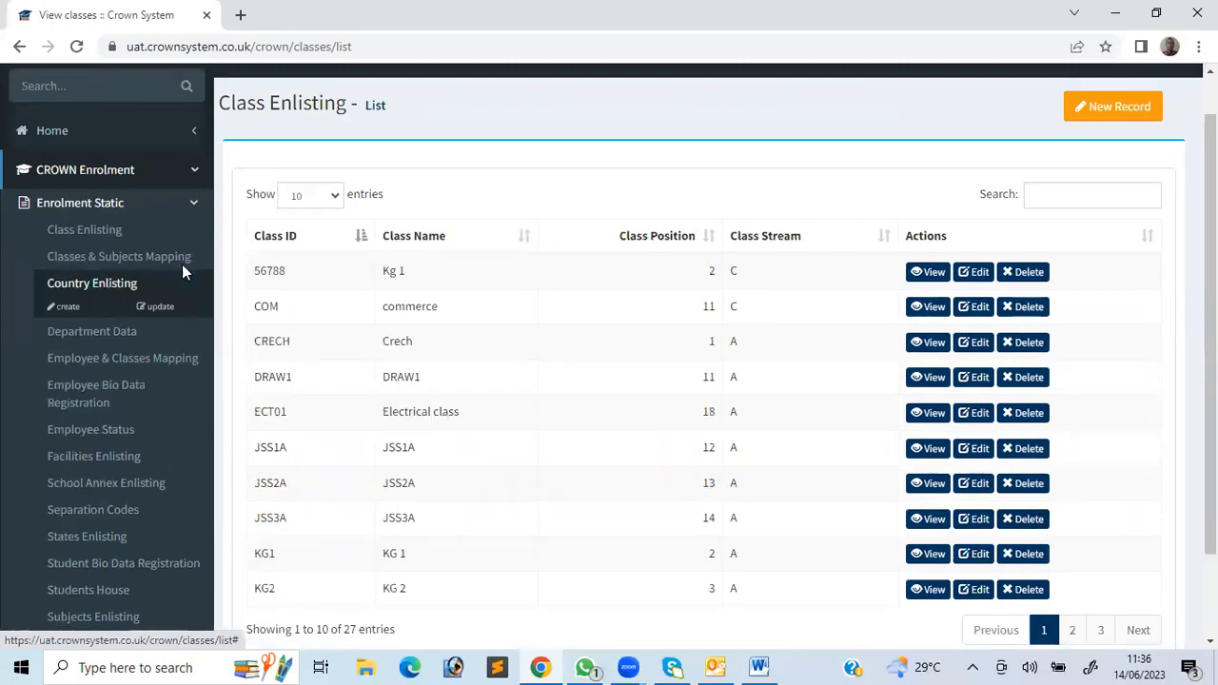
{"action": "mouse_move", "coordinate": [96, 249]}
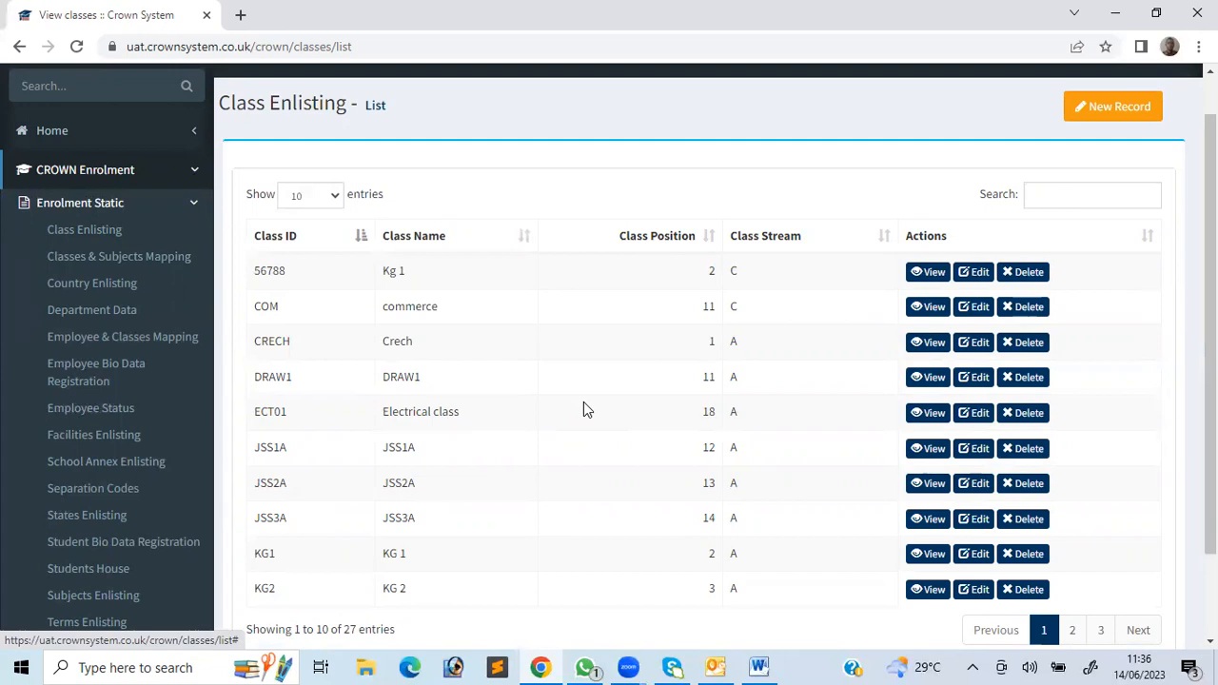
{"action": "mouse_move", "coordinate": [85, 229]}
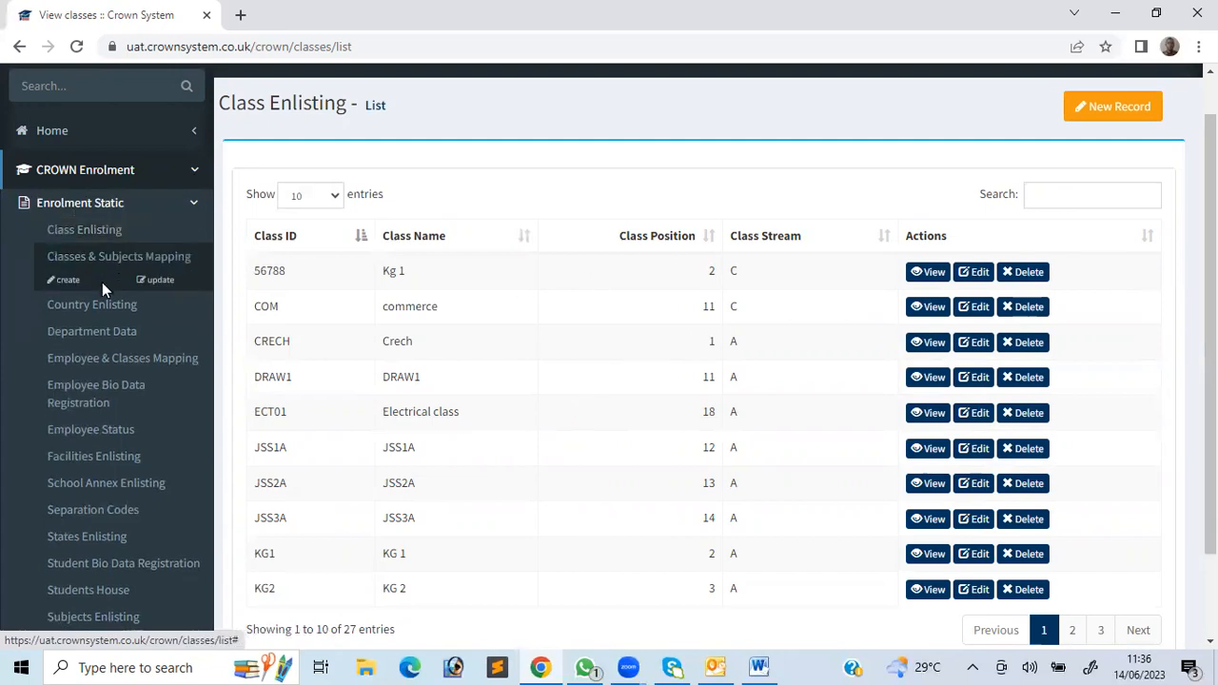
Open the list of existing Classes & Subjects Mapping records under Enrolment Static
{"action": "mouse_move", "coordinate": [125, 290]}
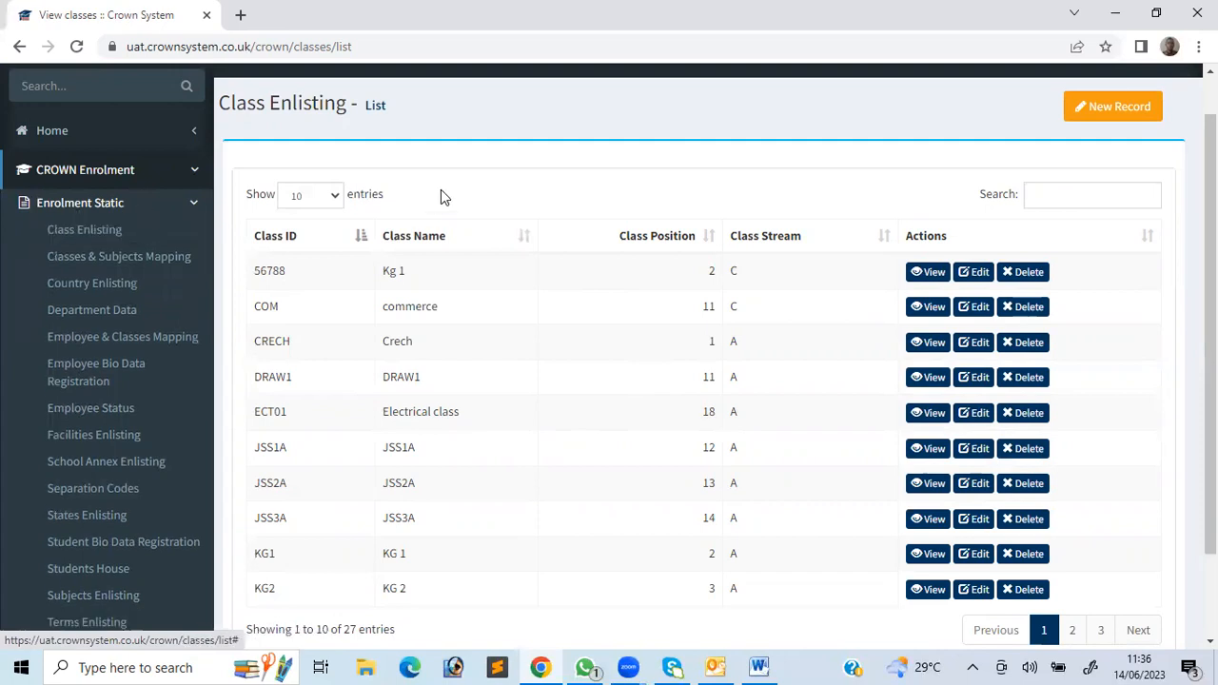
{"action": "mouse_move", "coordinate": [157, 238]}
{"action": "mouse_move", "coordinate": [141, 269]}
{"action": "left_click", "coordinate": [152, 284]}
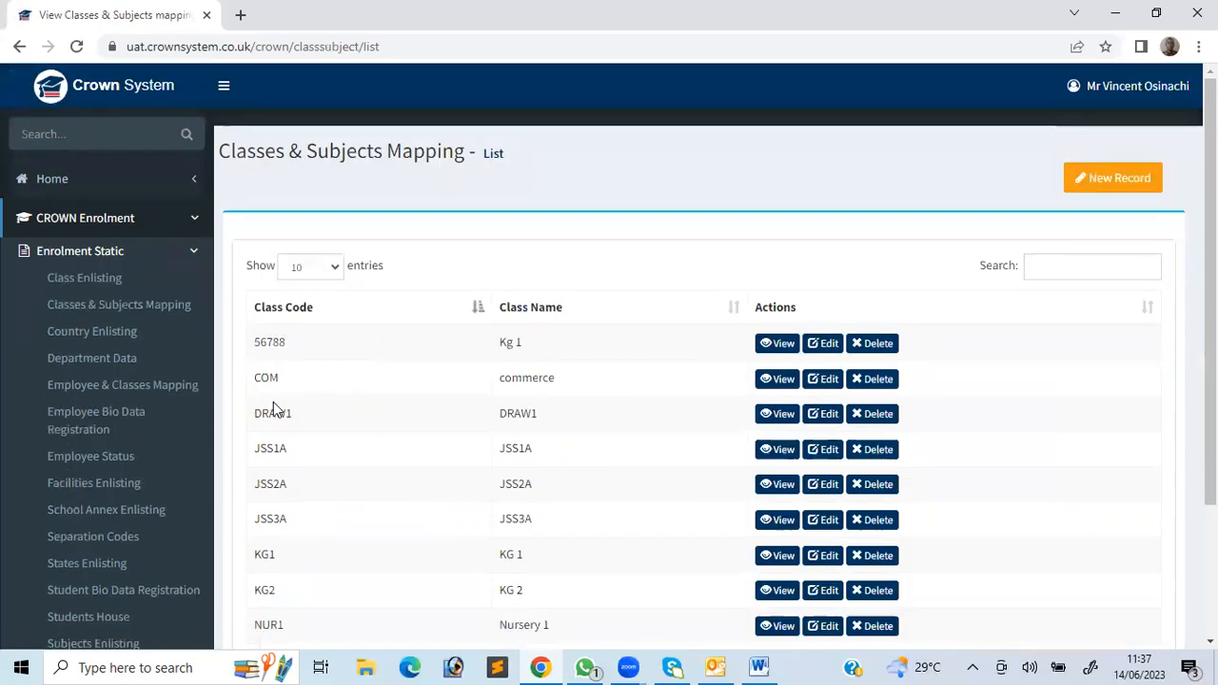
Look through all three pages of the Classes & Subjects Mapping list
{"action": "scroll", "coordinate": [285, 407], "scroll_direction": "down", "scroll_amount": 2}
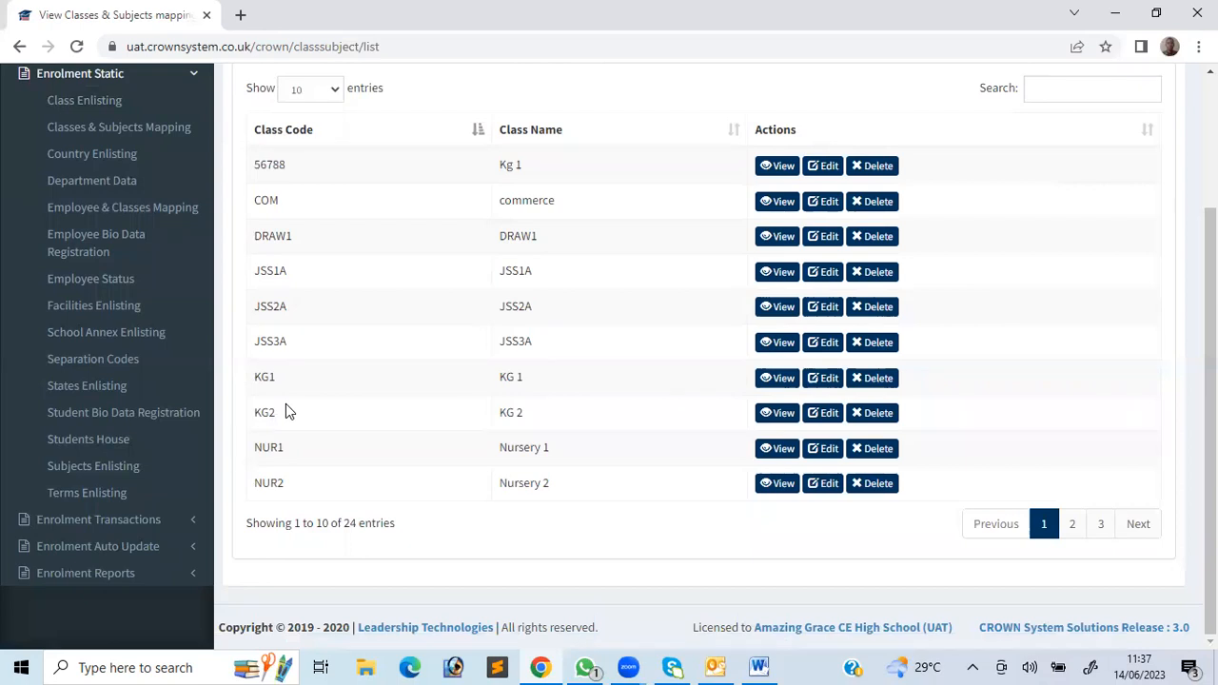
{"action": "scroll", "coordinate": [288, 410], "scroll_direction": "up", "scroll_amount": 2}
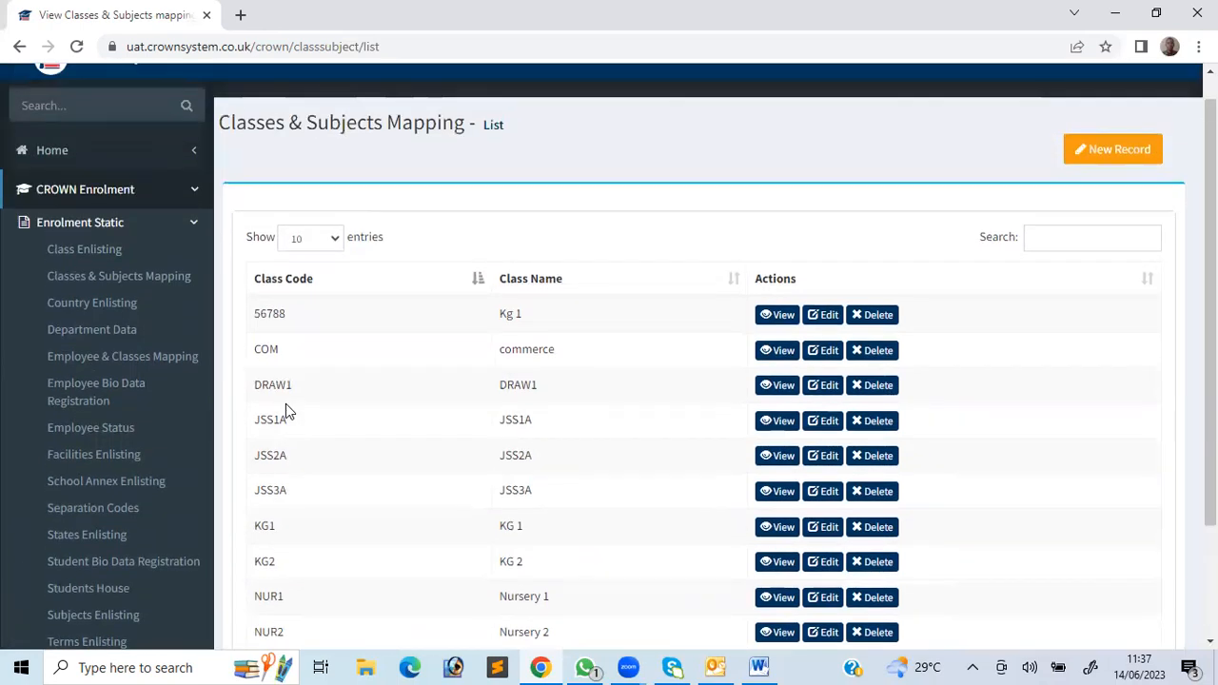
{"action": "scroll", "coordinate": [288, 410], "scroll_direction": "down", "scroll_amount": 1}
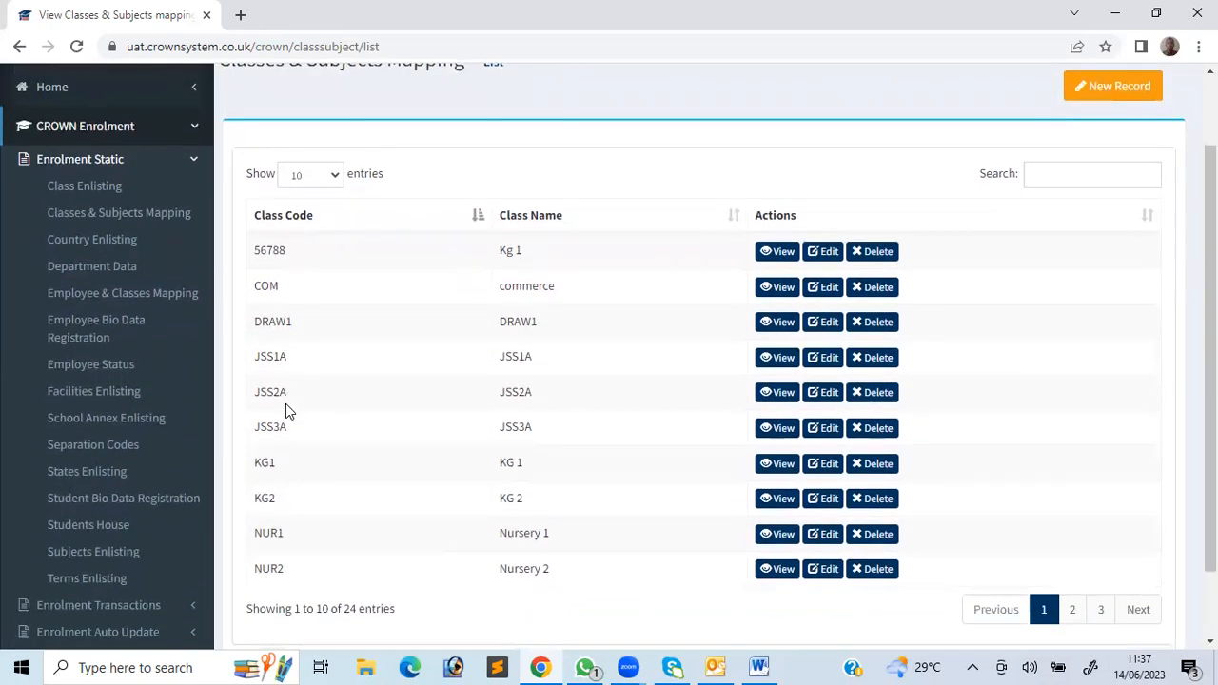
{"action": "scroll", "coordinate": [289, 410], "scroll_direction": "up", "scroll_amount": 1}
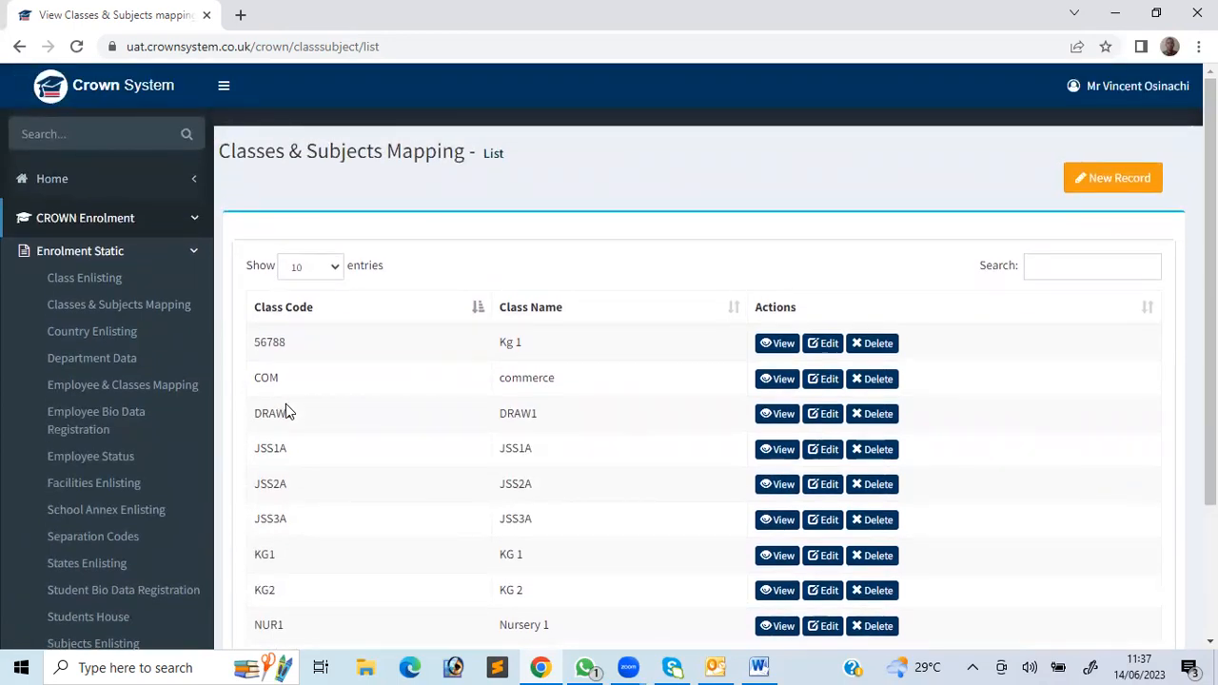
{"action": "scroll", "coordinate": [288, 410], "scroll_direction": "down", "scroll_amount": 2}
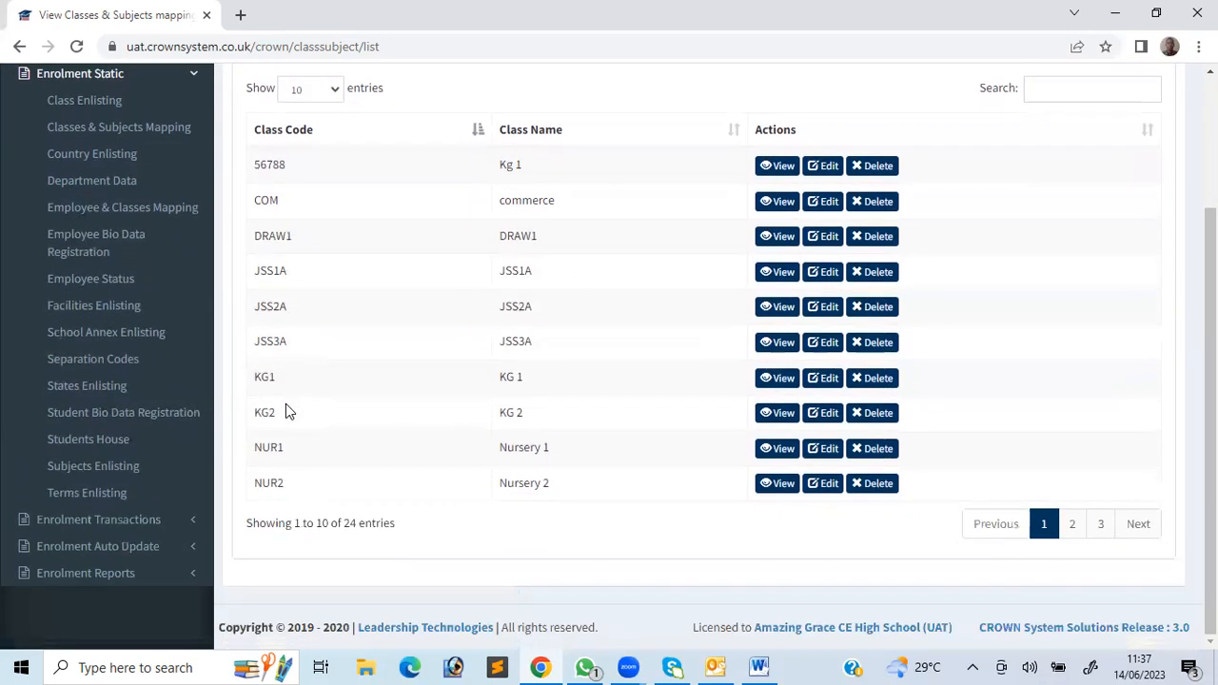
{"action": "scroll", "coordinate": [289, 411], "scroll_direction": "up", "scroll_amount": 2}
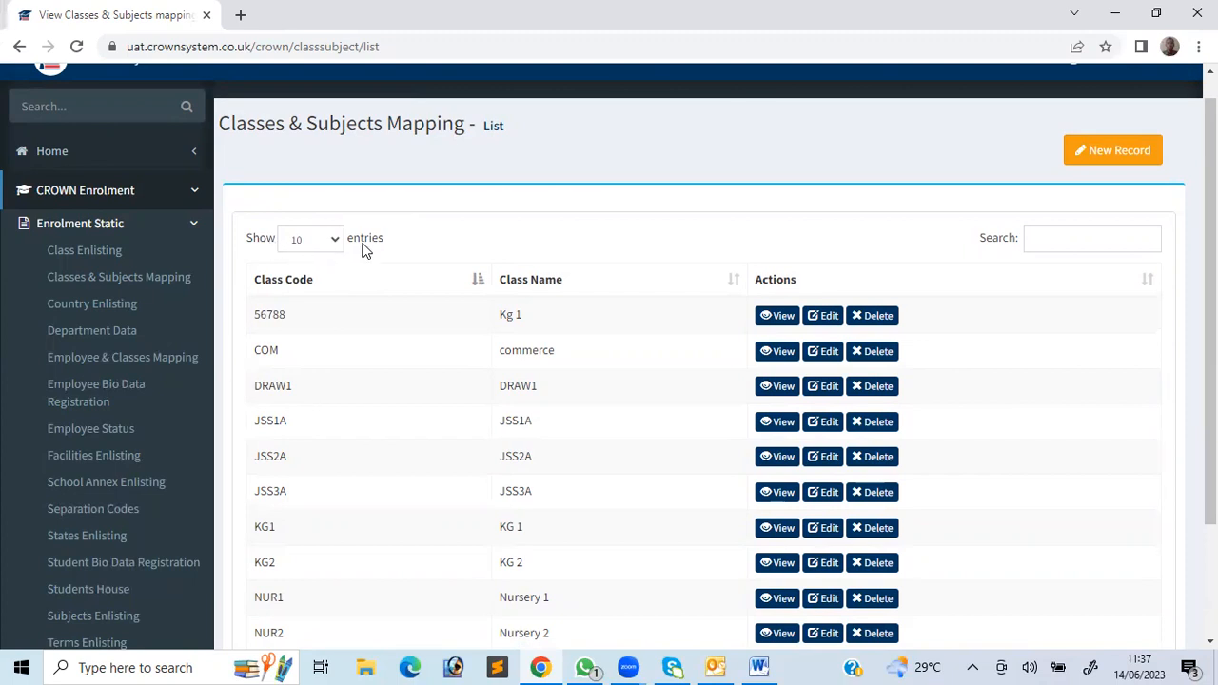
{"action": "scroll", "coordinate": [375, 356], "scroll_direction": "down", "scroll_amount": 2}
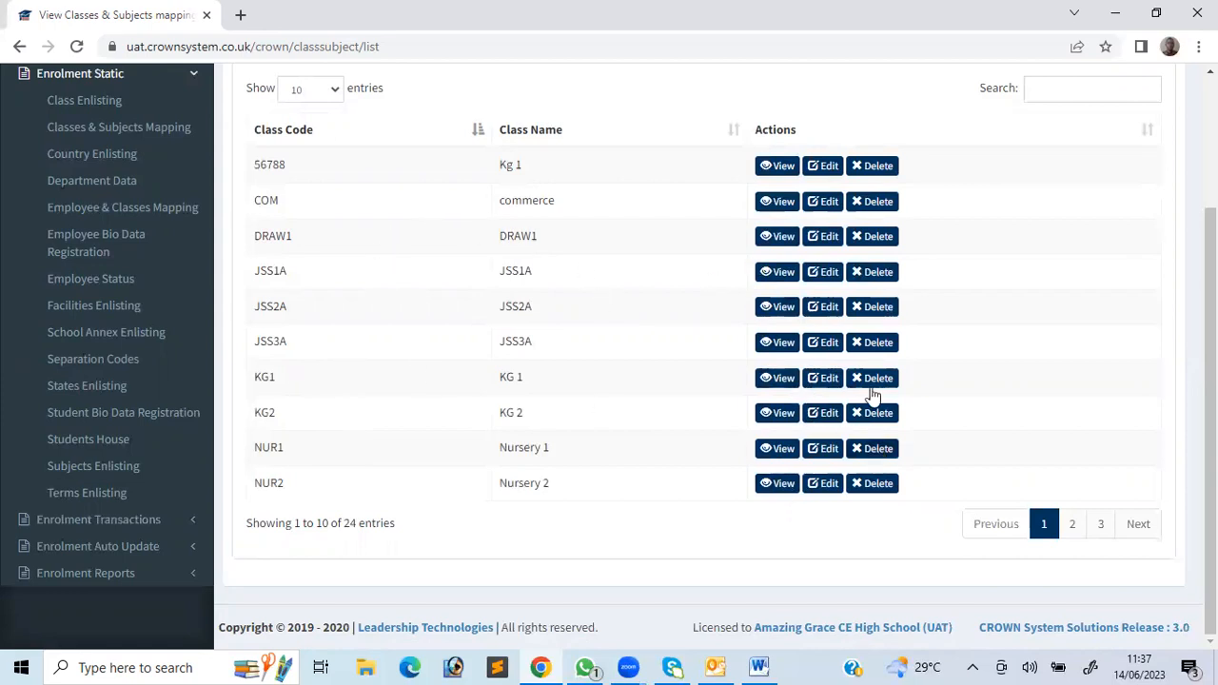
{"action": "left_click", "coordinate": [1071, 526]}
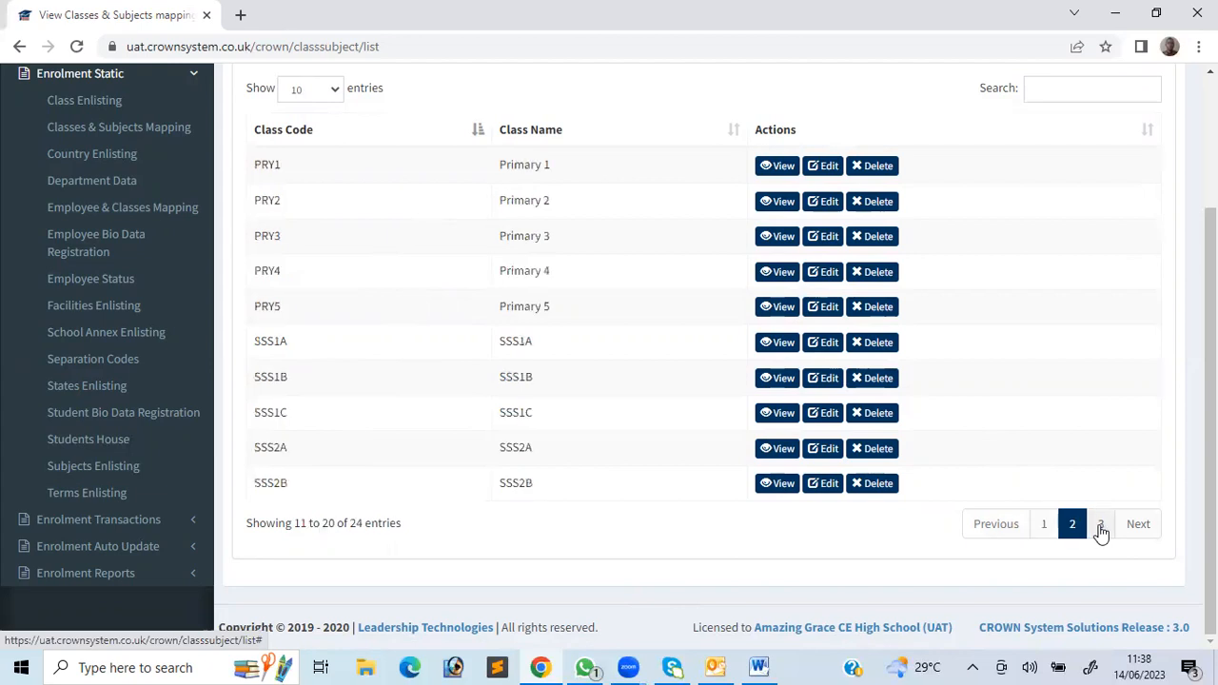
{"action": "left_click", "coordinate": [1101, 527]}
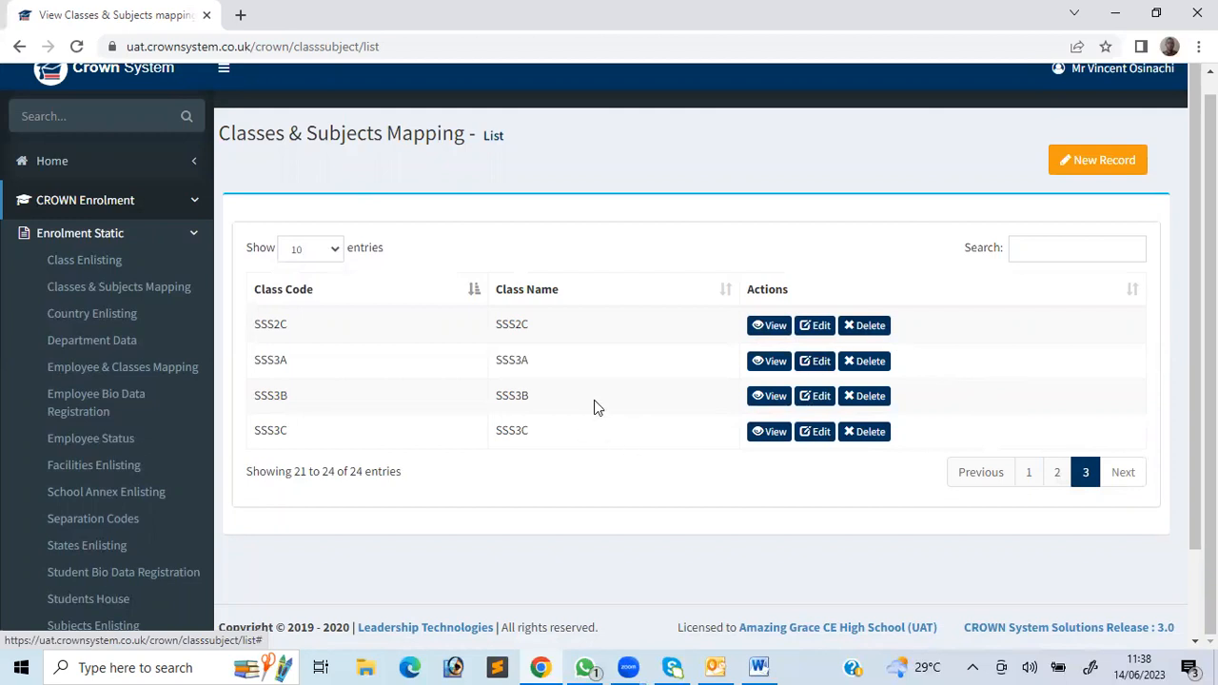
View the list of existing Student Bio Data Registration records, then return to the Class Enlisting list
{"action": "scroll", "coordinate": [621, 327], "scroll_direction": "down", "scroll_amount": 2}
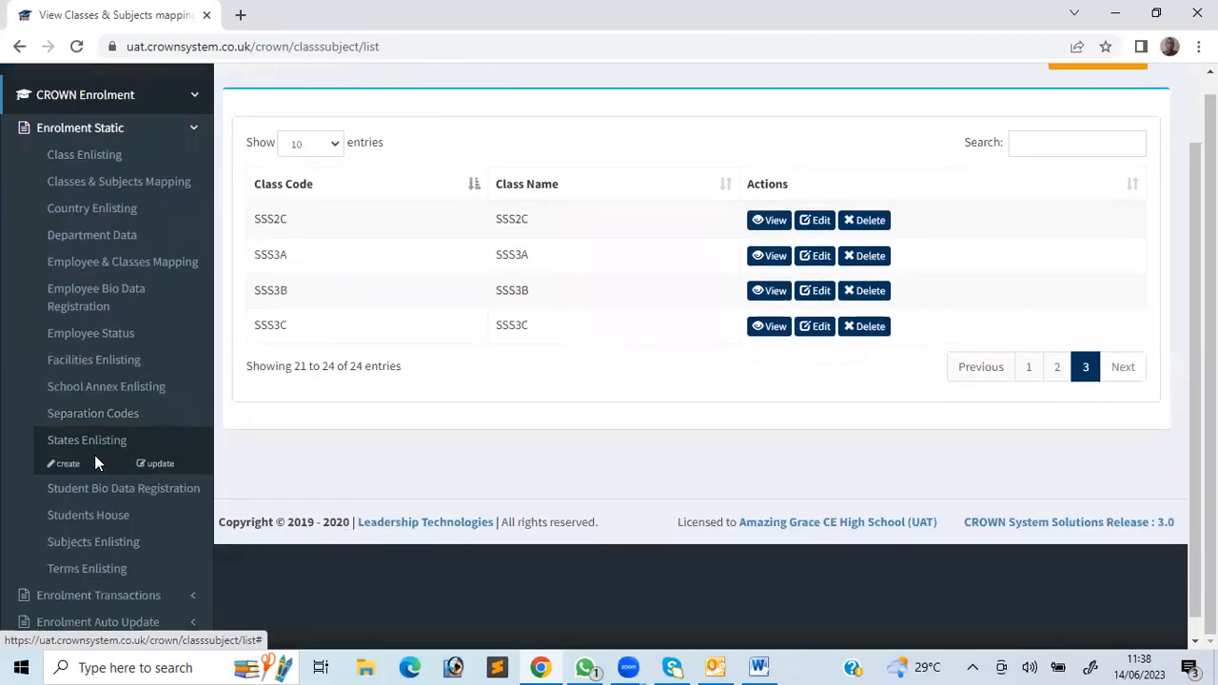
{"action": "left_click", "coordinate": [164, 491]}
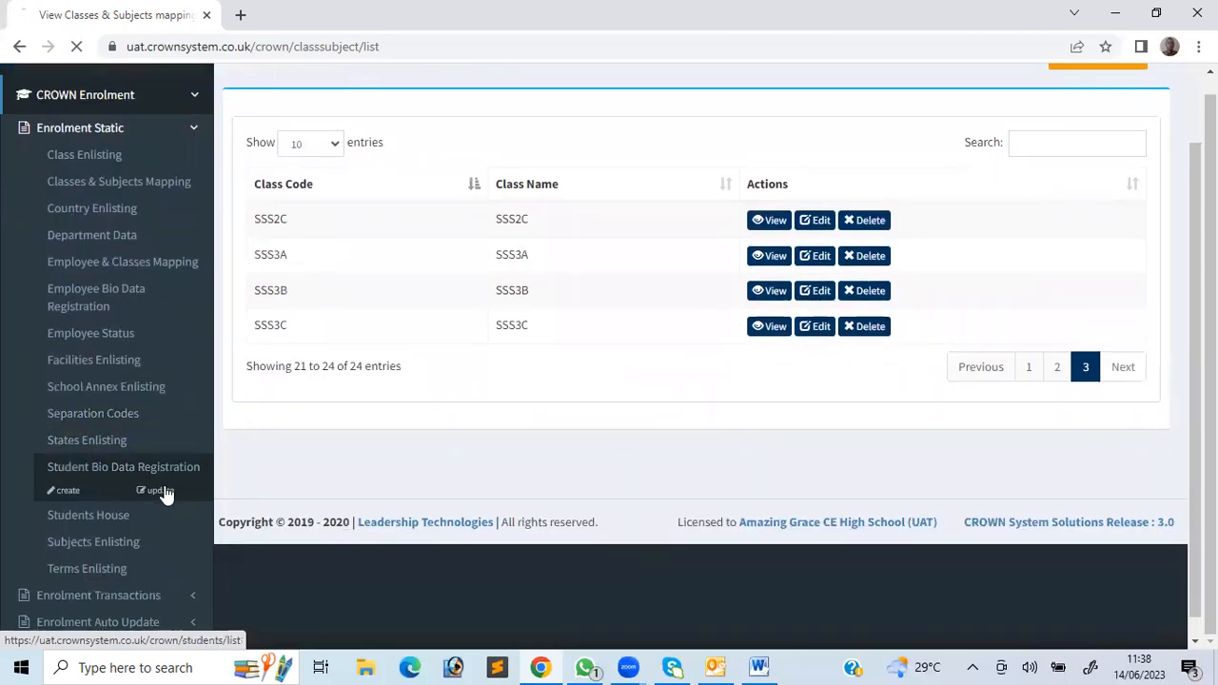
{"action": "scroll", "coordinate": [588, 452], "scroll_direction": "down", "scroll_amount": 2}
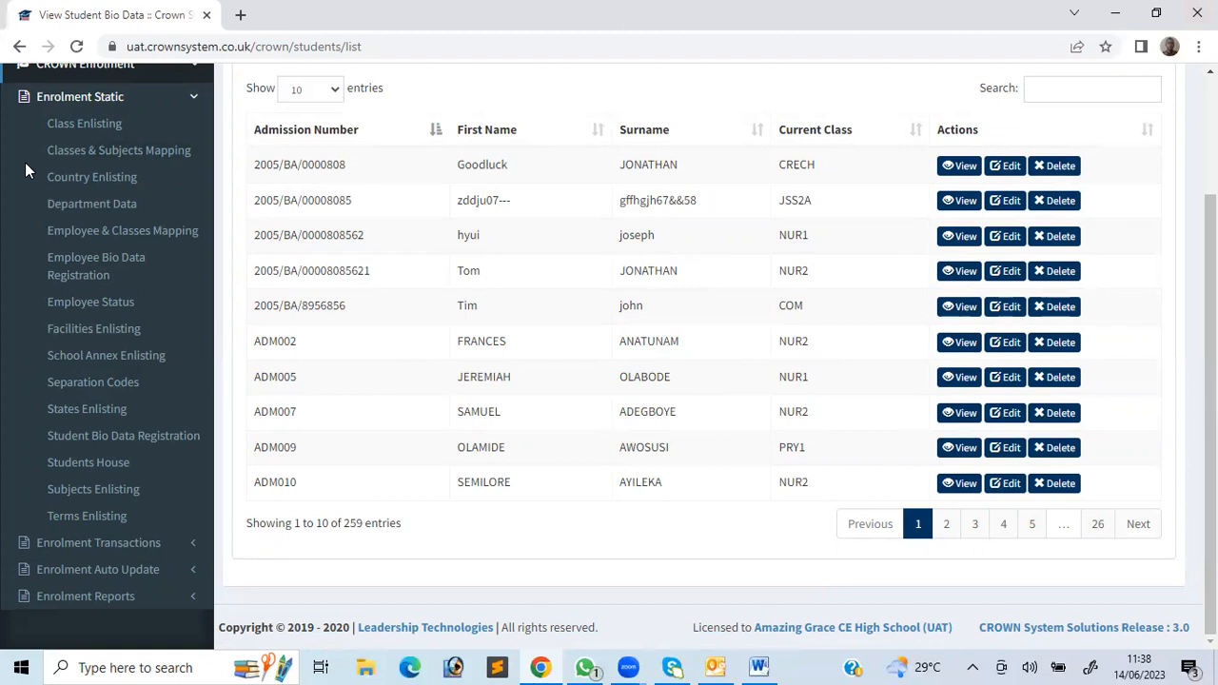
{"action": "left_click", "coordinate": [84, 123]}
{"action": "left_click", "coordinate": [160, 147]}
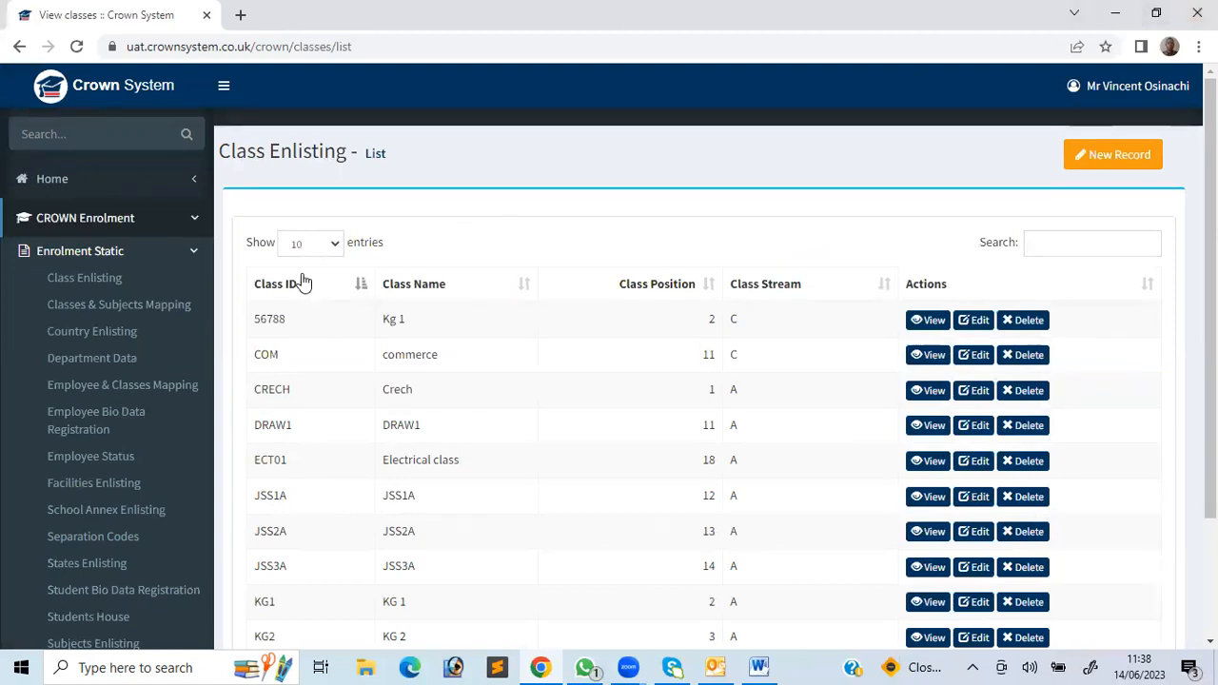
Set the Class Enlisting list to show 25 entries per page and look through the rows
{"action": "left_click", "coordinate": [310, 243]}
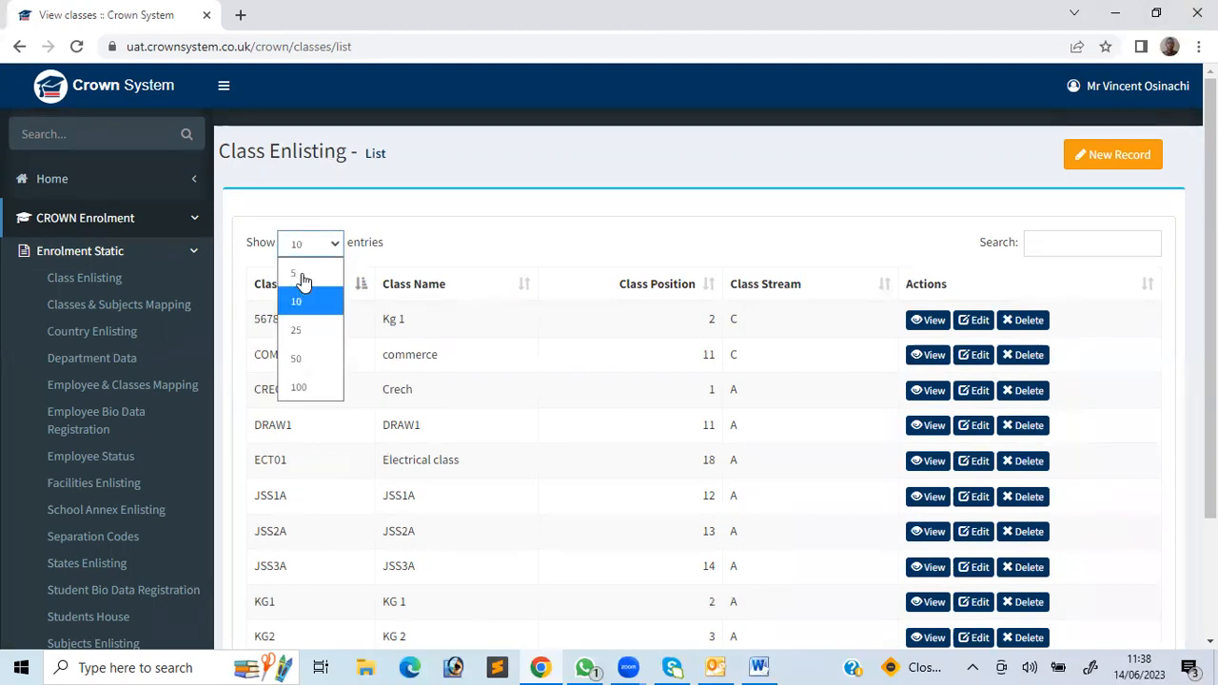
{"action": "key", "text": "Down"}
{"action": "key", "text": "Return"}
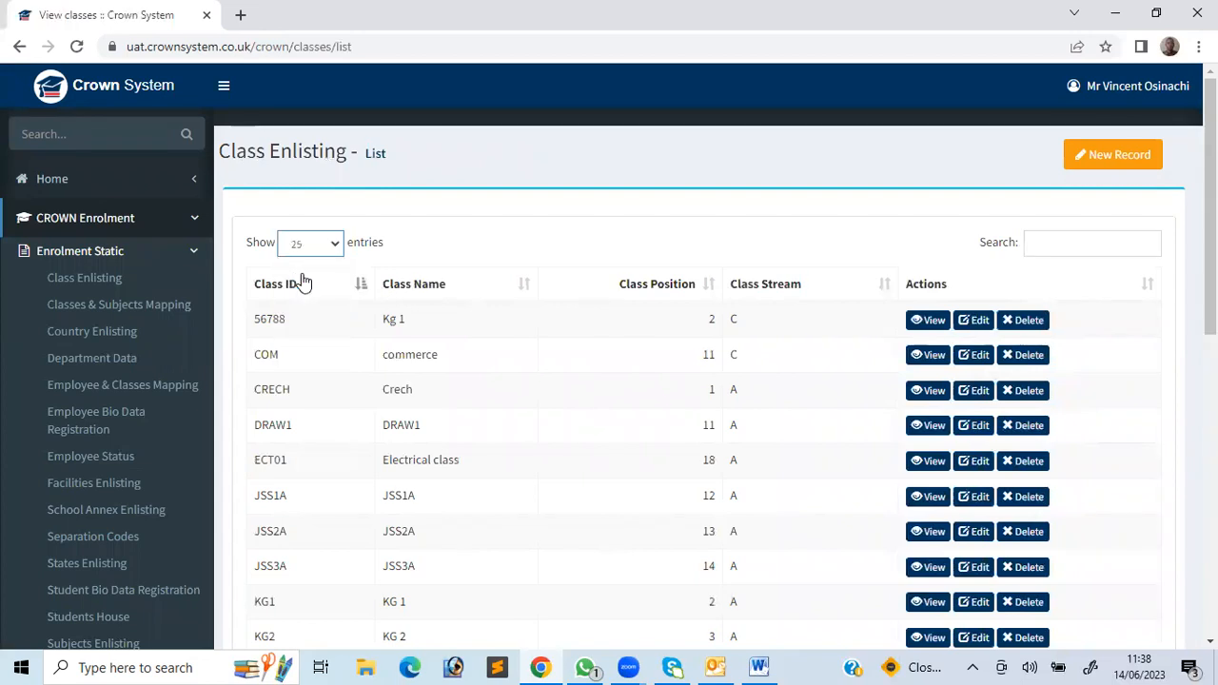
{"action": "scroll", "coordinate": [303, 280], "scroll_direction": "down", "scroll_amount": 7}
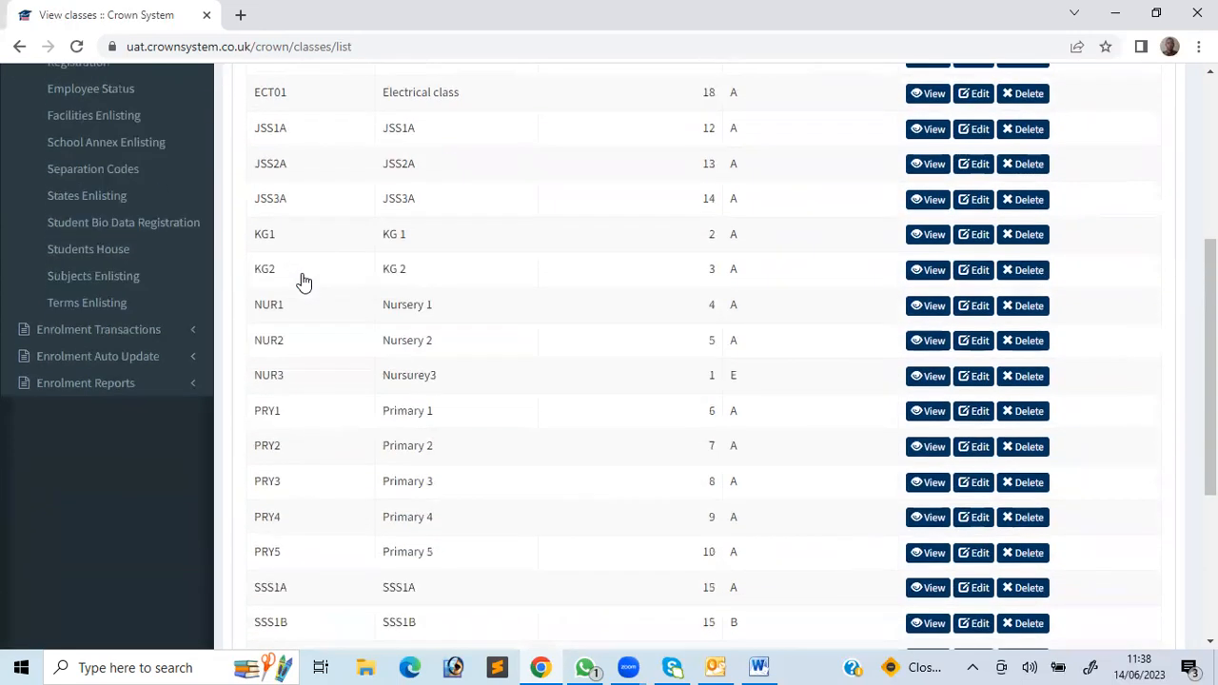
{"action": "scroll", "coordinate": [303, 280], "scroll_direction": "up", "scroll_amount": 2}
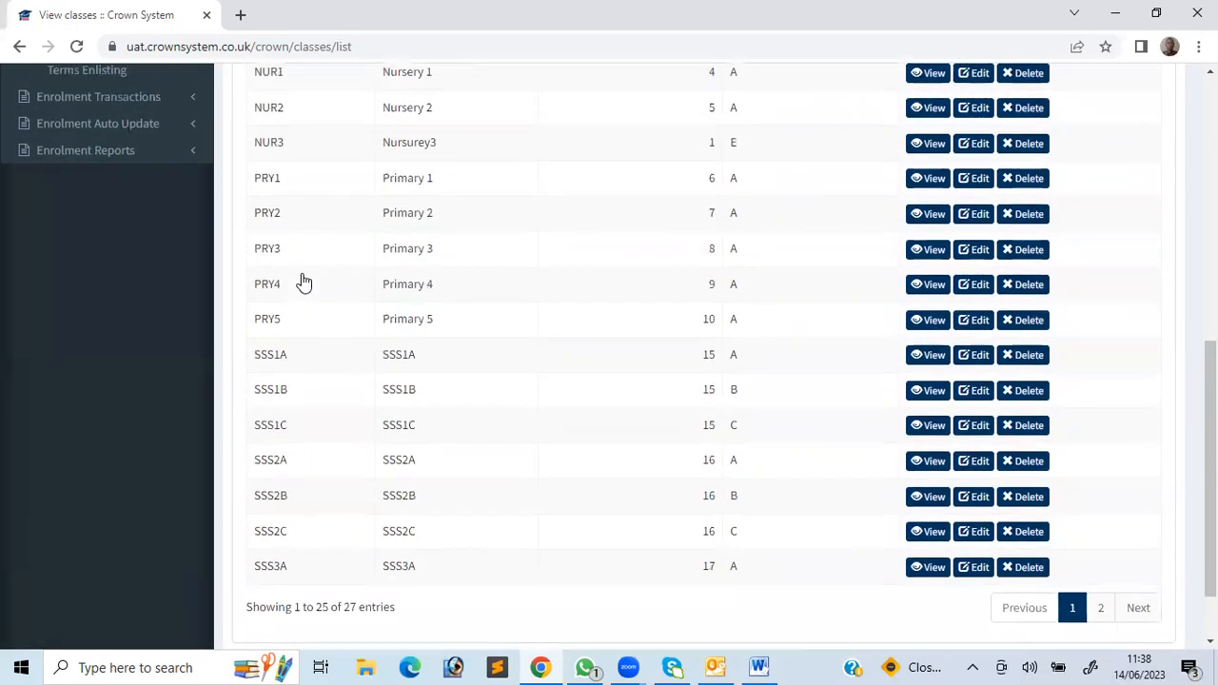
{"action": "scroll", "coordinate": [303, 281], "scroll_direction": "down", "scroll_amount": 2}
{"action": "scroll", "coordinate": [303, 281], "scroll_direction": "up", "scroll_amount": 1}
{"action": "scroll", "coordinate": [303, 281], "scroll_direction": "up", "scroll_amount": 8}
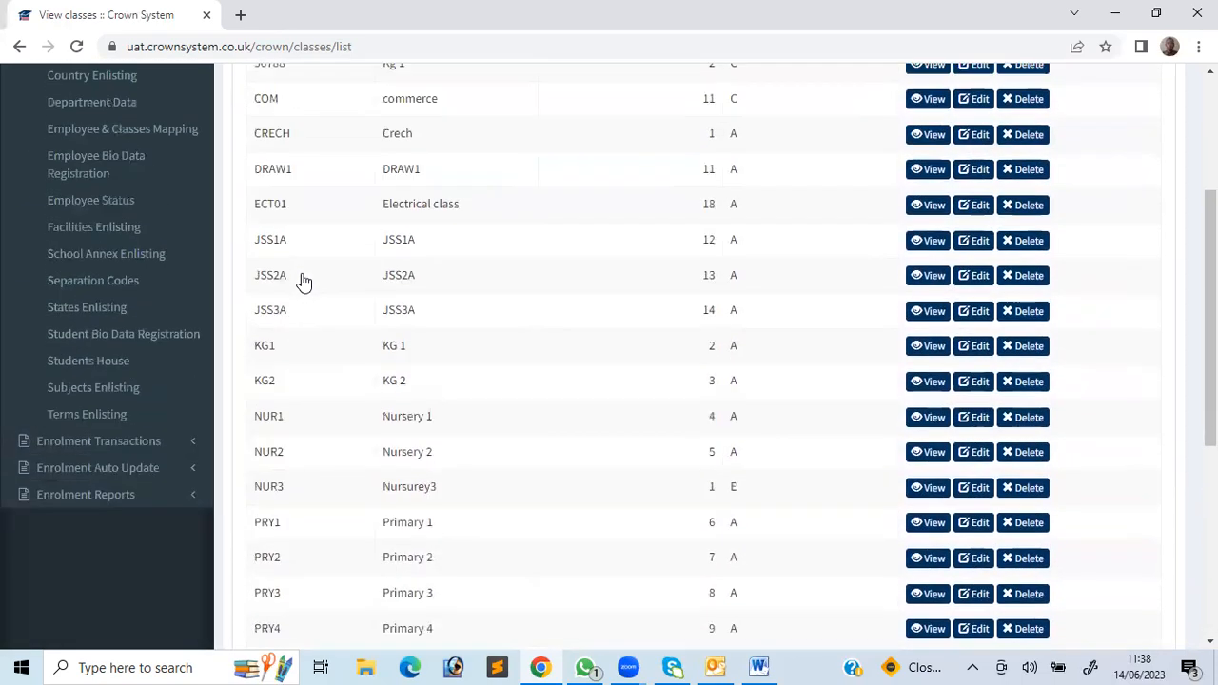
Increase the Class Enlisting page length to 50 entries and look through the whole list
{"action": "key", "text": "space"}
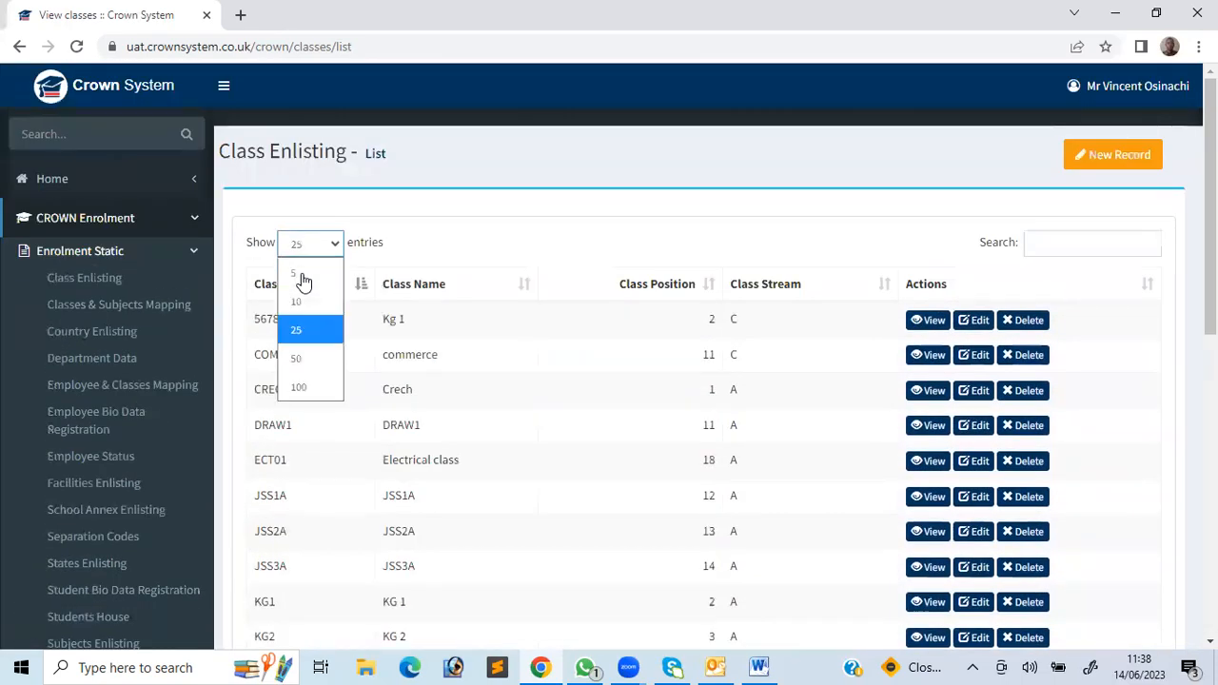
{"action": "key", "text": "Down"}
{"action": "key", "text": "Return"}
{"action": "scroll", "coordinate": [303, 281], "scroll_direction": "down", "scroll_amount": 8}
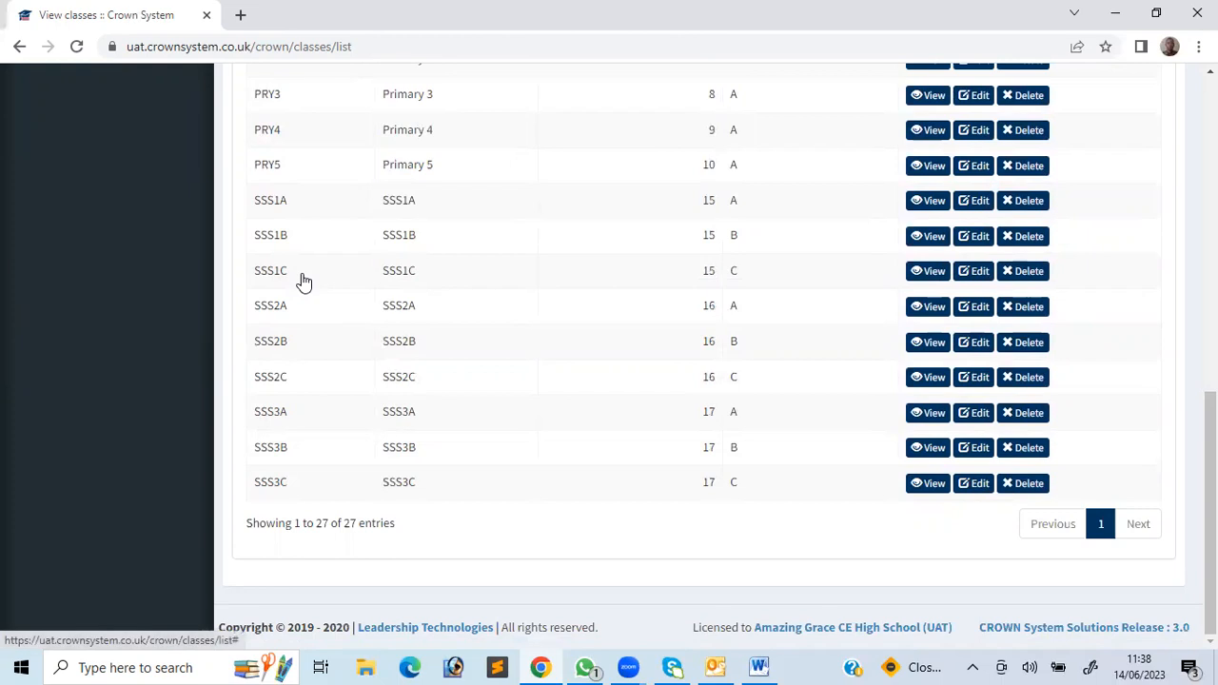
{"action": "scroll", "coordinate": [303, 281], "scroll_direction": "up", "scroll_amount": 8}
Set the Class Enlisting list back to 10 entries per page and review the first page
{"action": "left_click", "coordinate": [310, 243]}
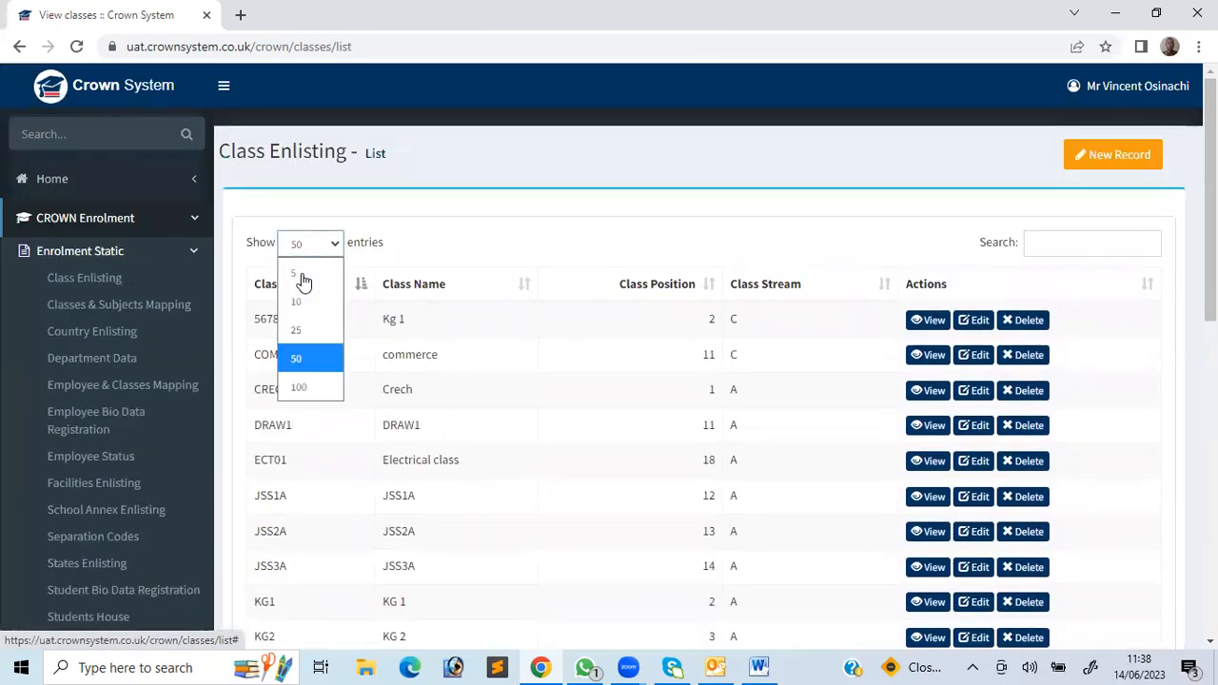
{"action": "left_click", "coordinate": [303, 281]}
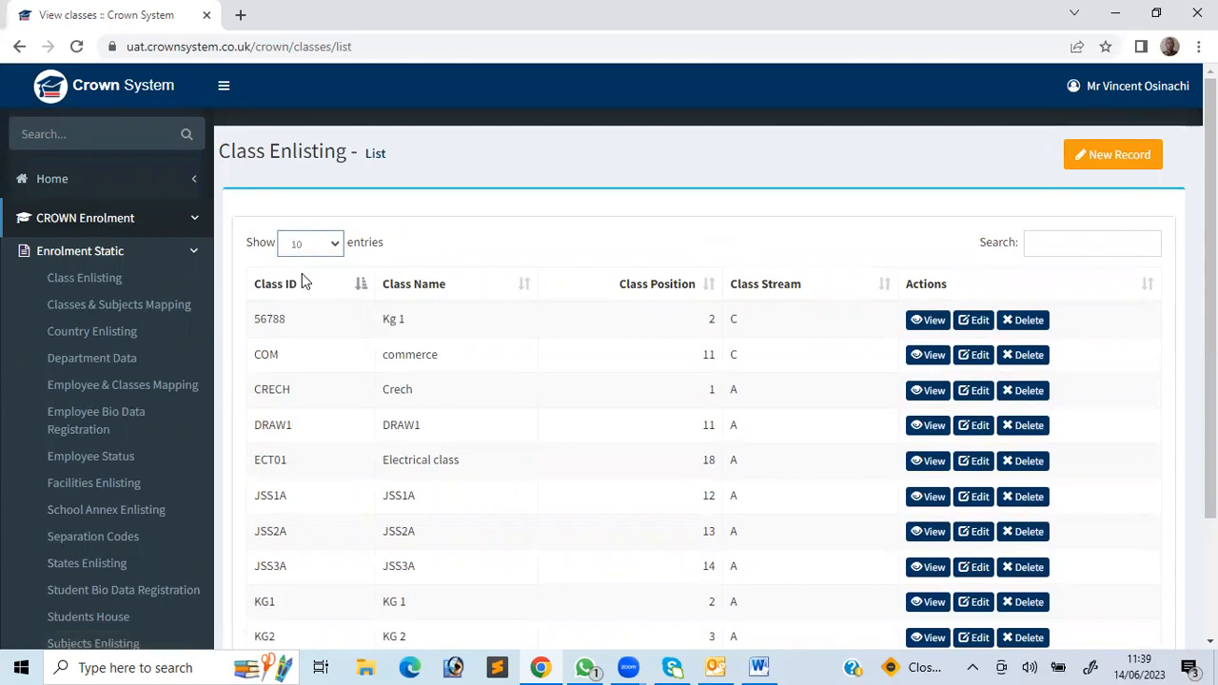
{"action": "scroll", "coordinate": [303, 281], "scroll_direction": "down", "scroll_amount": 3}
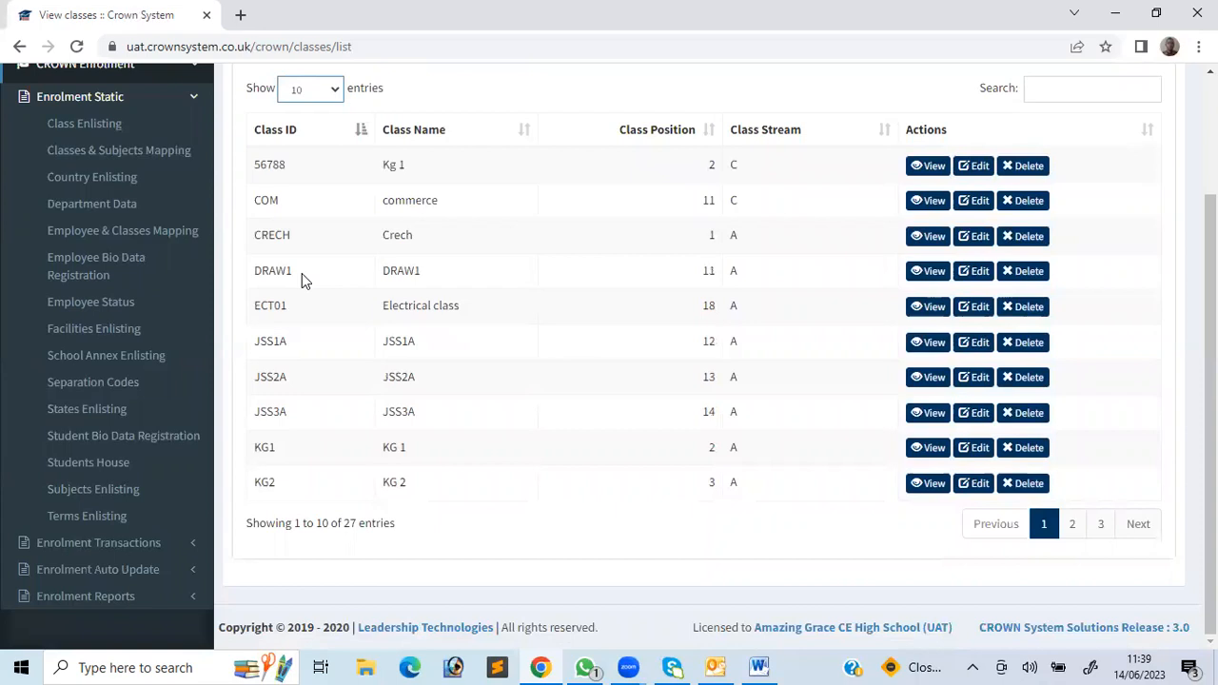
{"action": "scroll", "coordinate": [303, 280], "scroll_direction": "up", "scroll_amount": 2}
Search the Class Enlisting records for sss2c, narrowing the filter one part at a time
{"action": "key", "text": "Tab"}
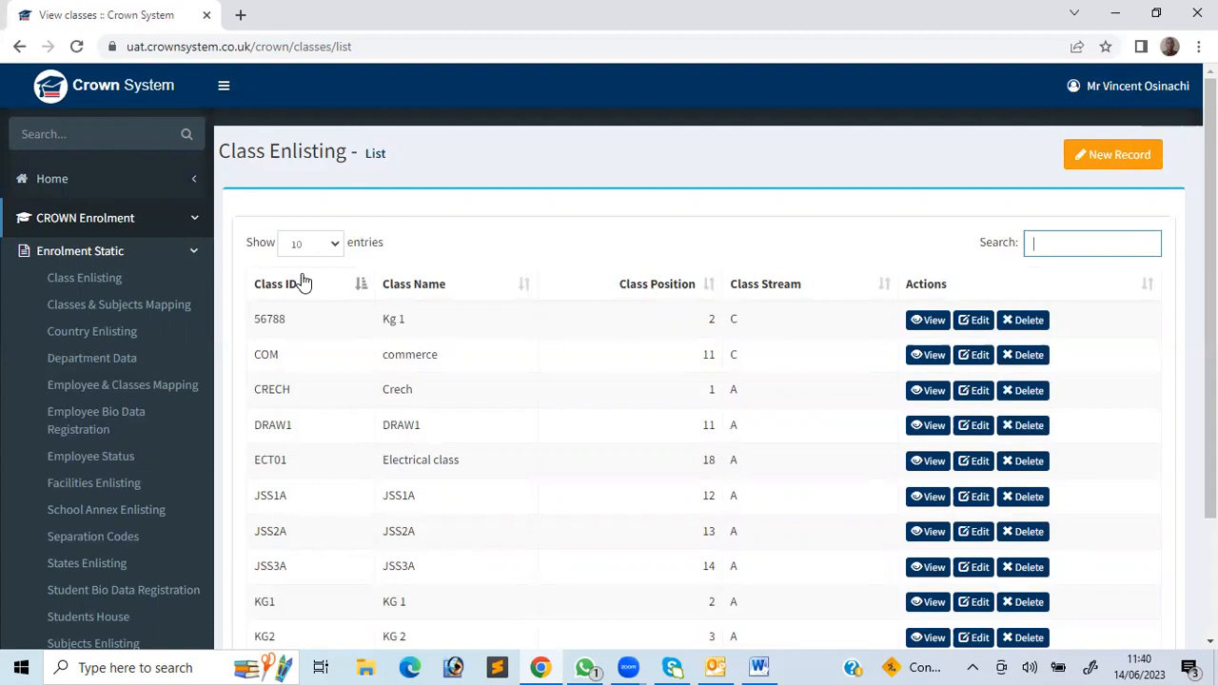
{"action": "scroll", "coordinate": [303, 282], "scroll_direction": "down", "scroll_amount": 2}
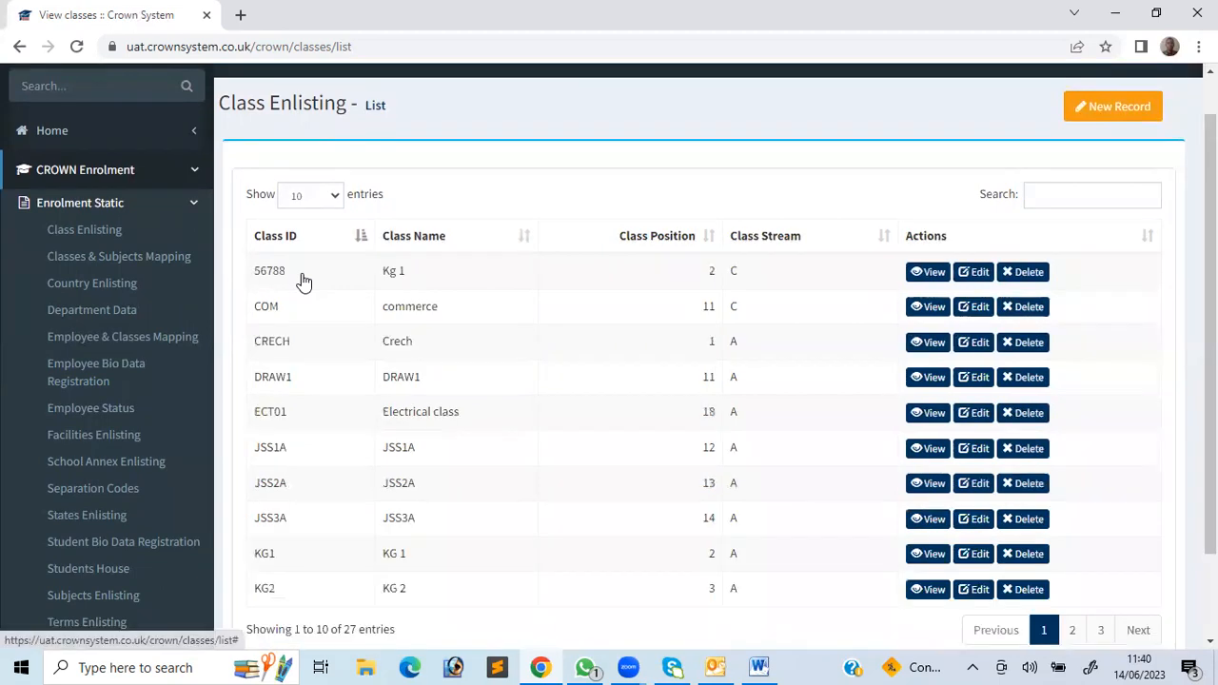
{"action": "left_click", "coordinate": [1093, 195]}
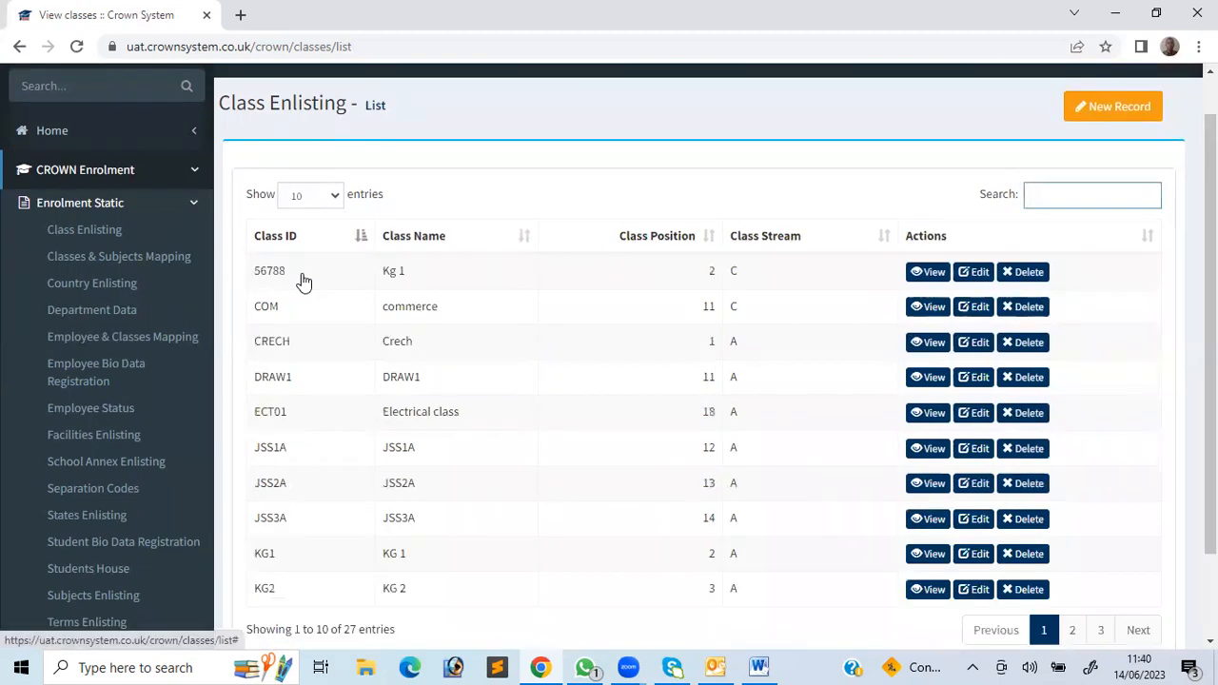
{"action": "type", "text": "ss"}
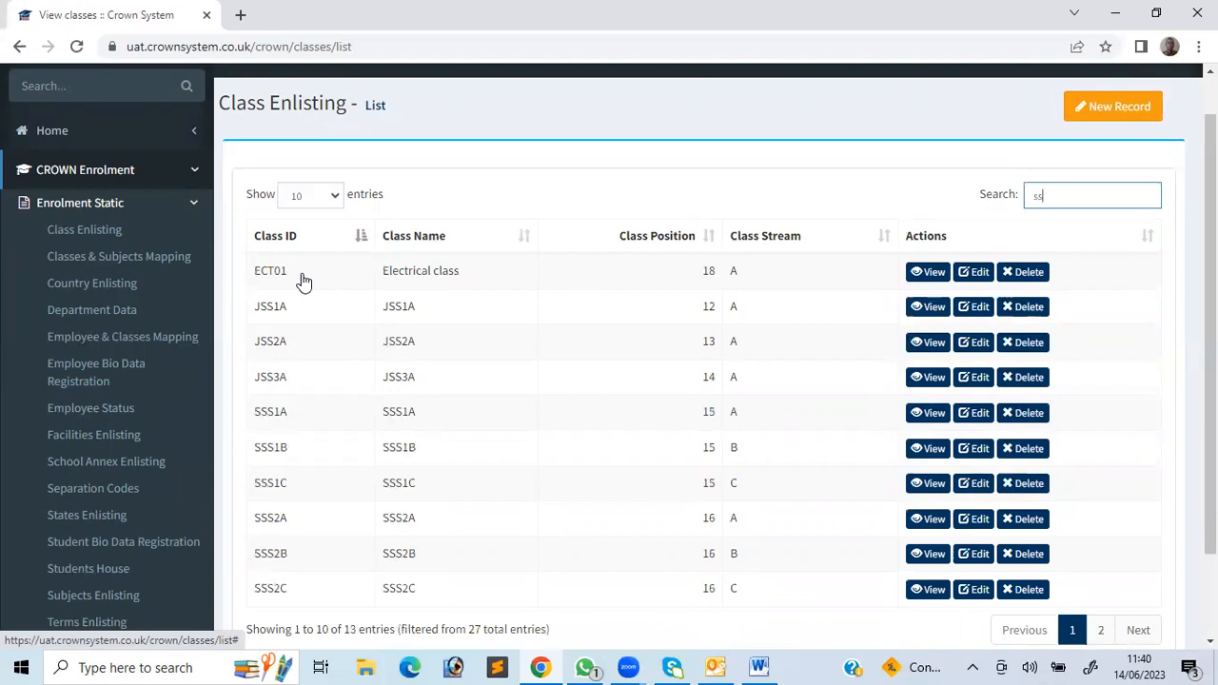
{"action": "type", "text": "s"}
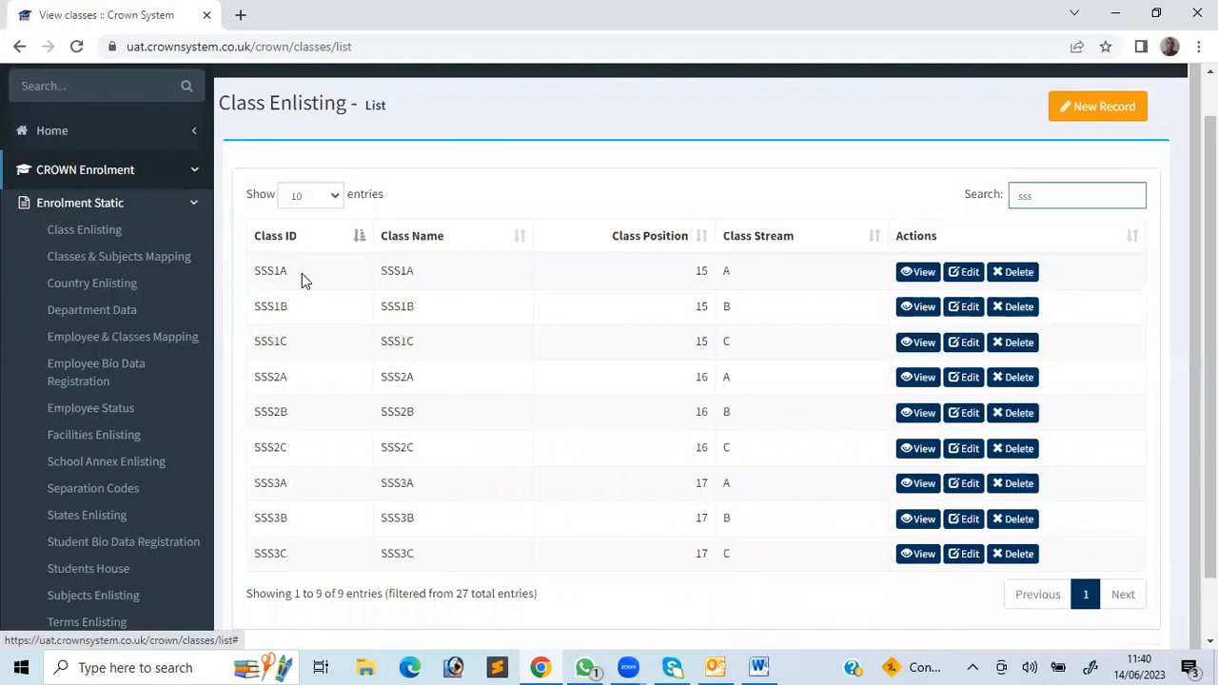
{"action": "type", "text": "2"}
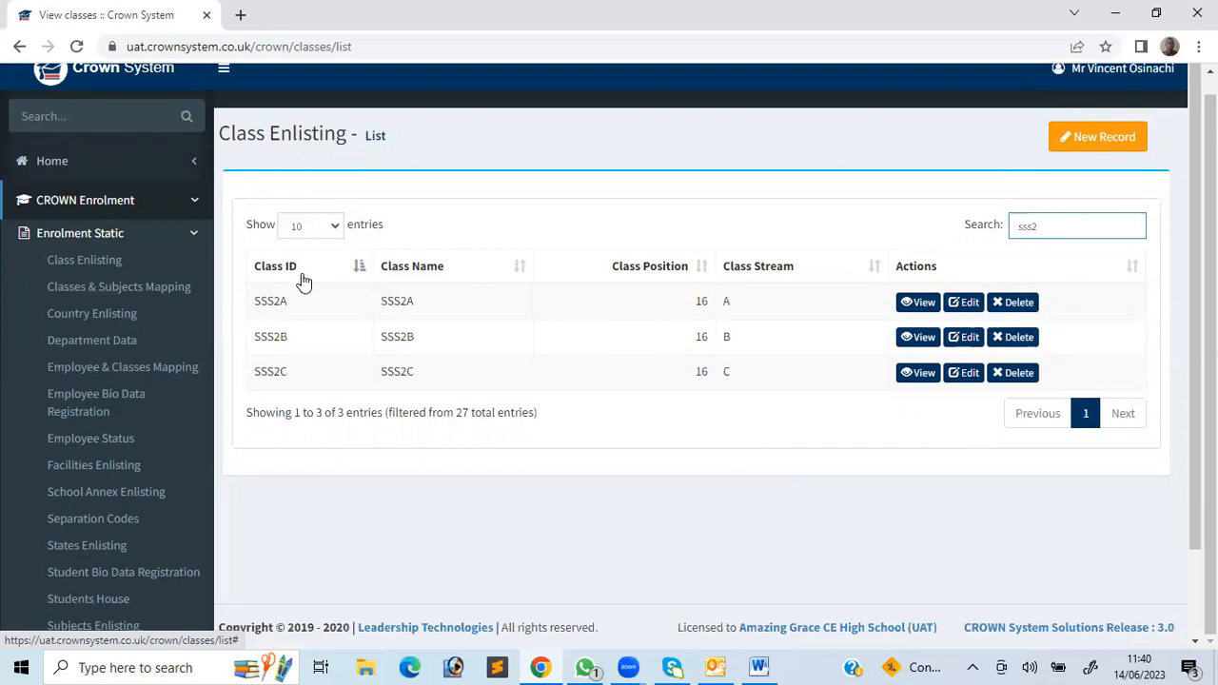
{"action": "type", "text": "c"}
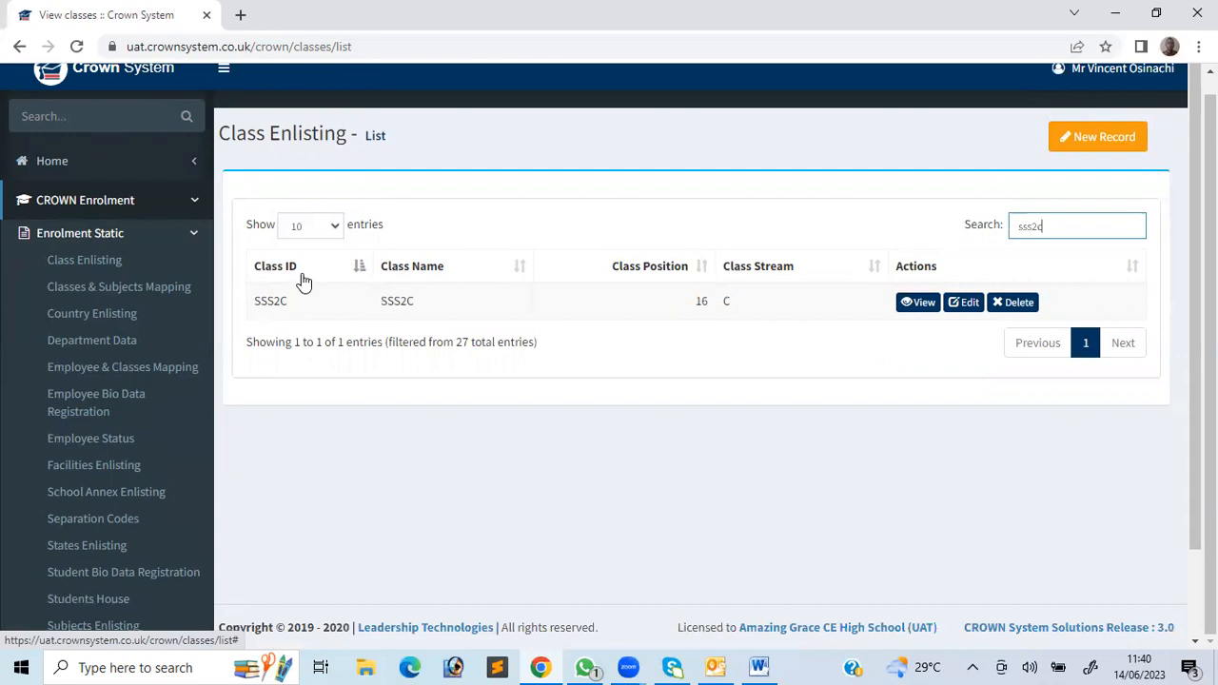
Replace the search text with 16 to filter the classes by Class Position
{"action": "key", "text": "BackSpace"}
{"action": "key", "text": "BackSpace"}
{"action": "key", "text": "BackSpace"}
{"action": "key", "text": "BackSpace"}
{"action": "key", "text": "BackSpace"}
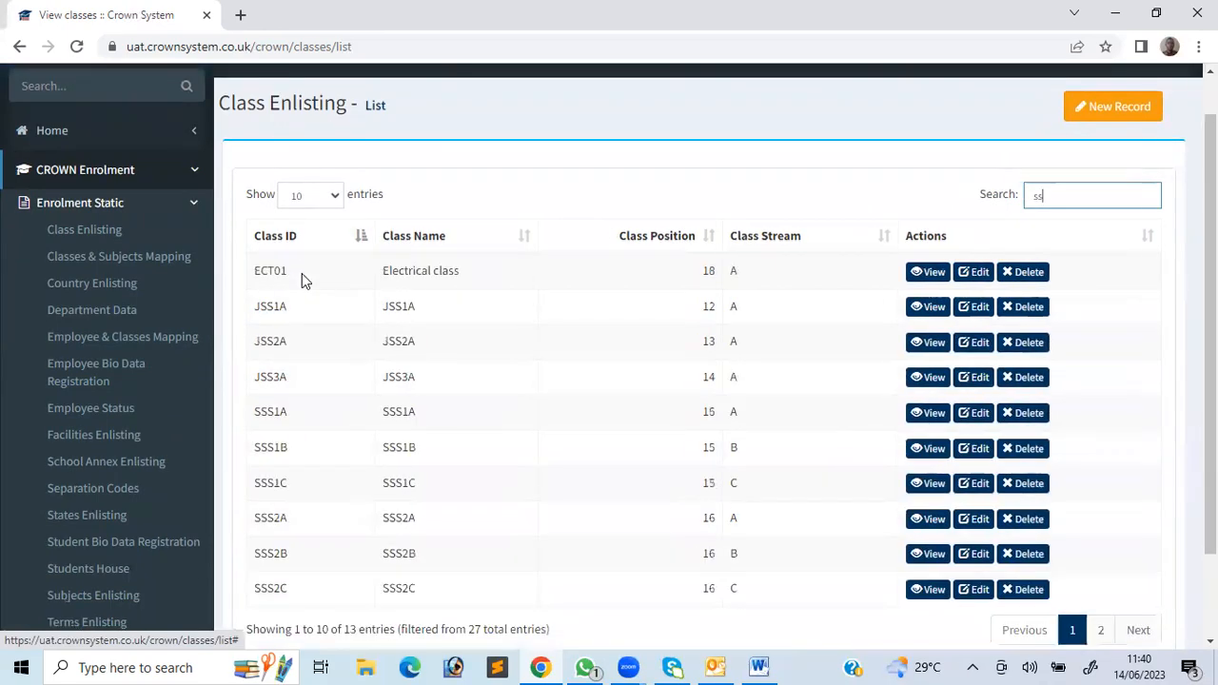
{"action": "type", "text": "16"}
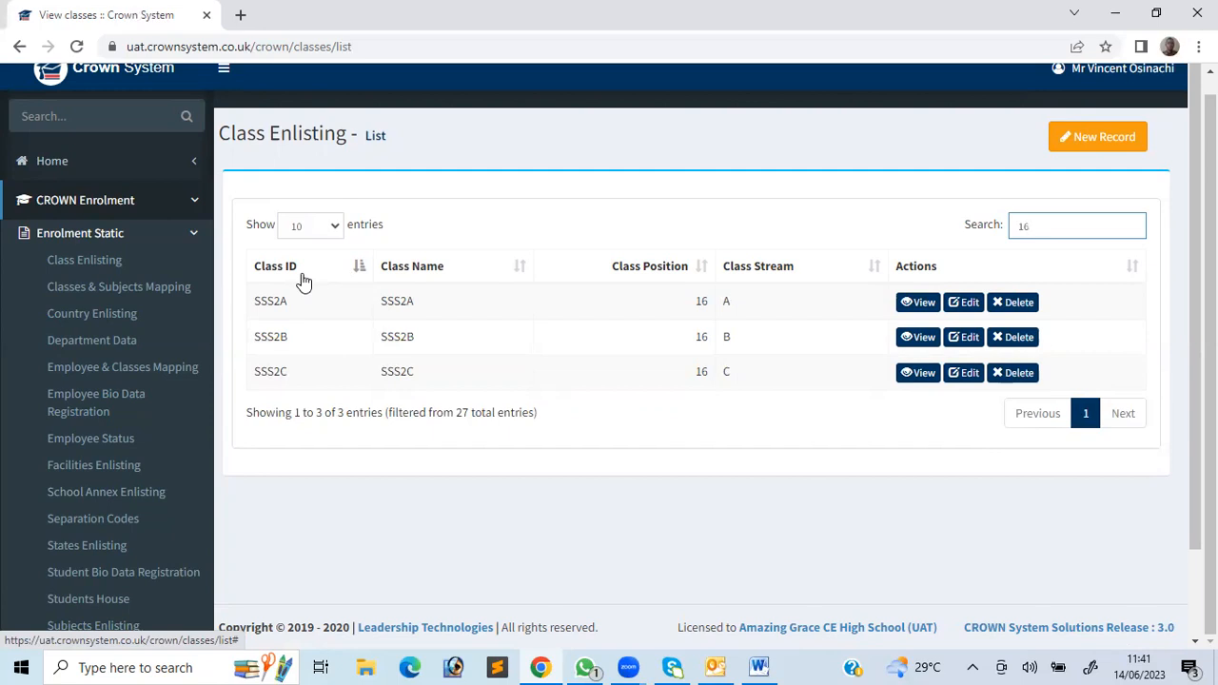
{"action": "scroll", "coordinate": [303, 281], "scroll_direction": "down", "scroll_amount": 2}
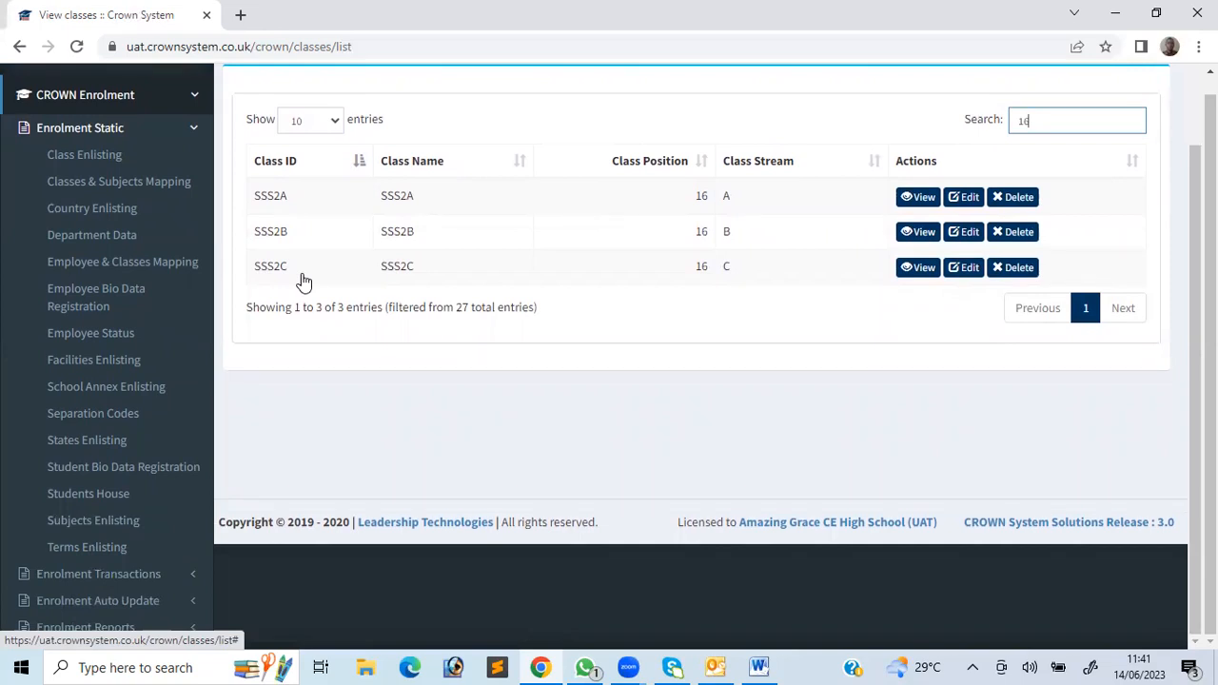
Open the SSS2A class record from the filtered list and review its details, including the Created By field
{"action": "scroll", "coordinate": [302, 282], "scroll_direction": "up", "scroll_amount": 2}
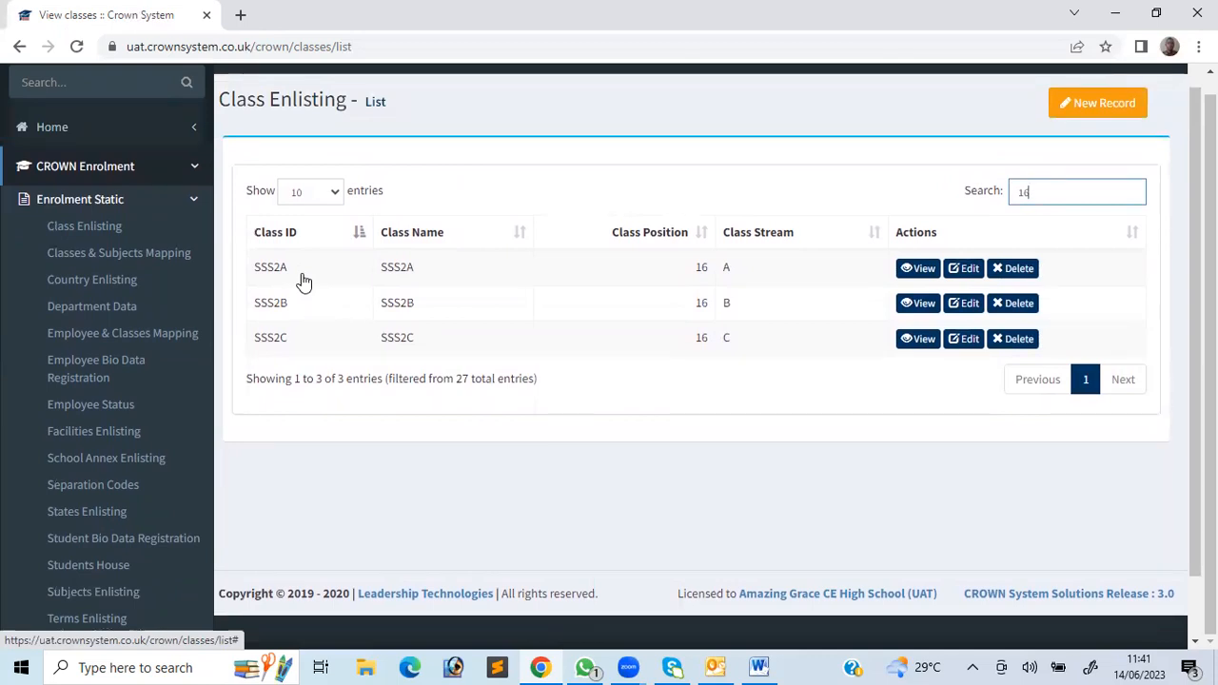
{"action": "left_click", "coordinate": [303, 282]}
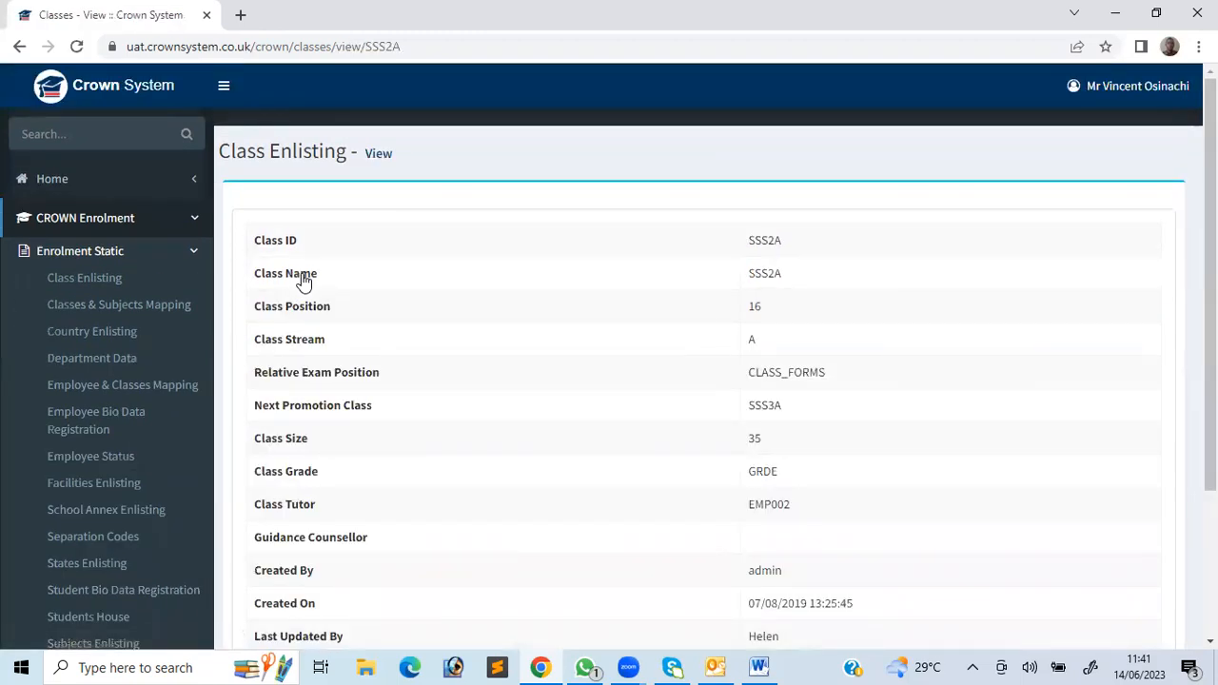
{"action": "scroll", "coordinate": [303, 282], "scroll_direction": "down", "scroll_amount": 3}
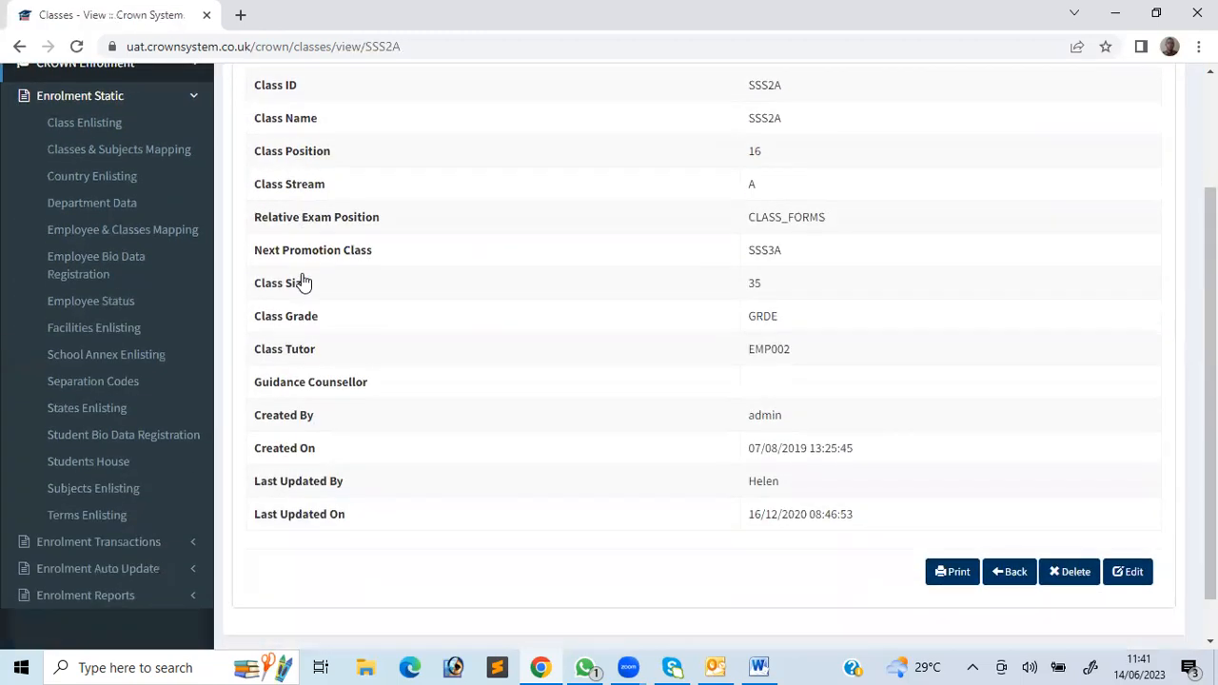
{"action": "scroll", "coordinate": [303, 282], "scroll_direction": "up", "scroll_amount": 1}
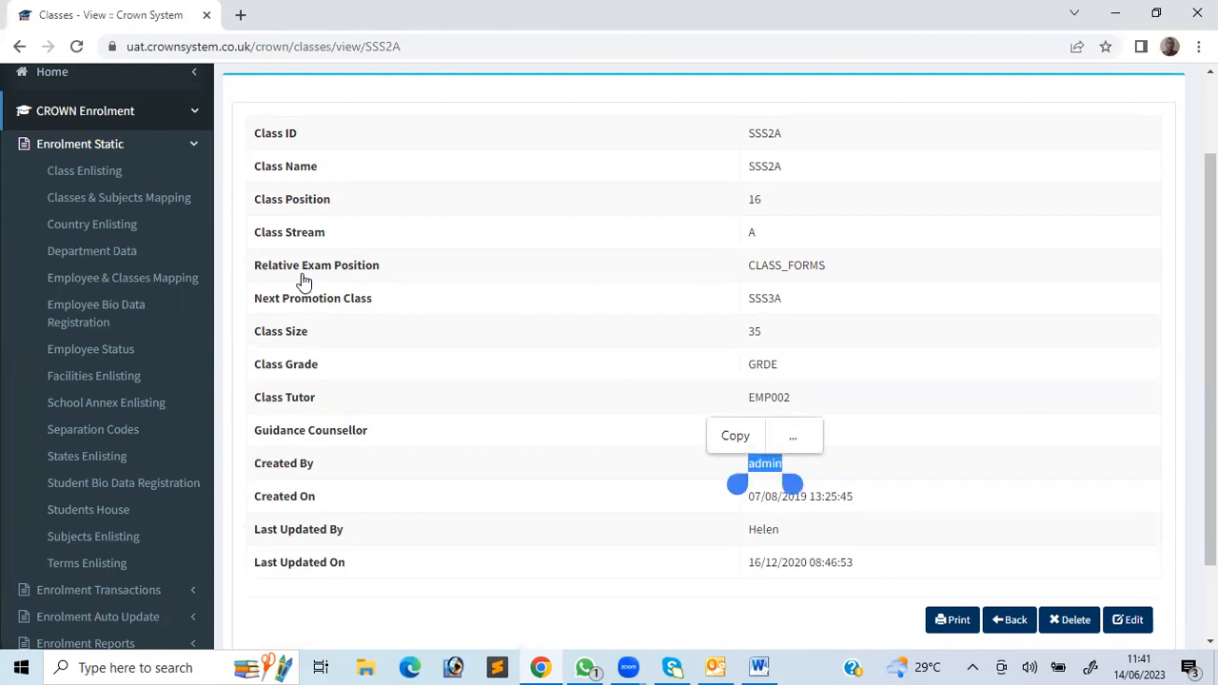
{"action": "double_click", "coordinate": [275, 463]}
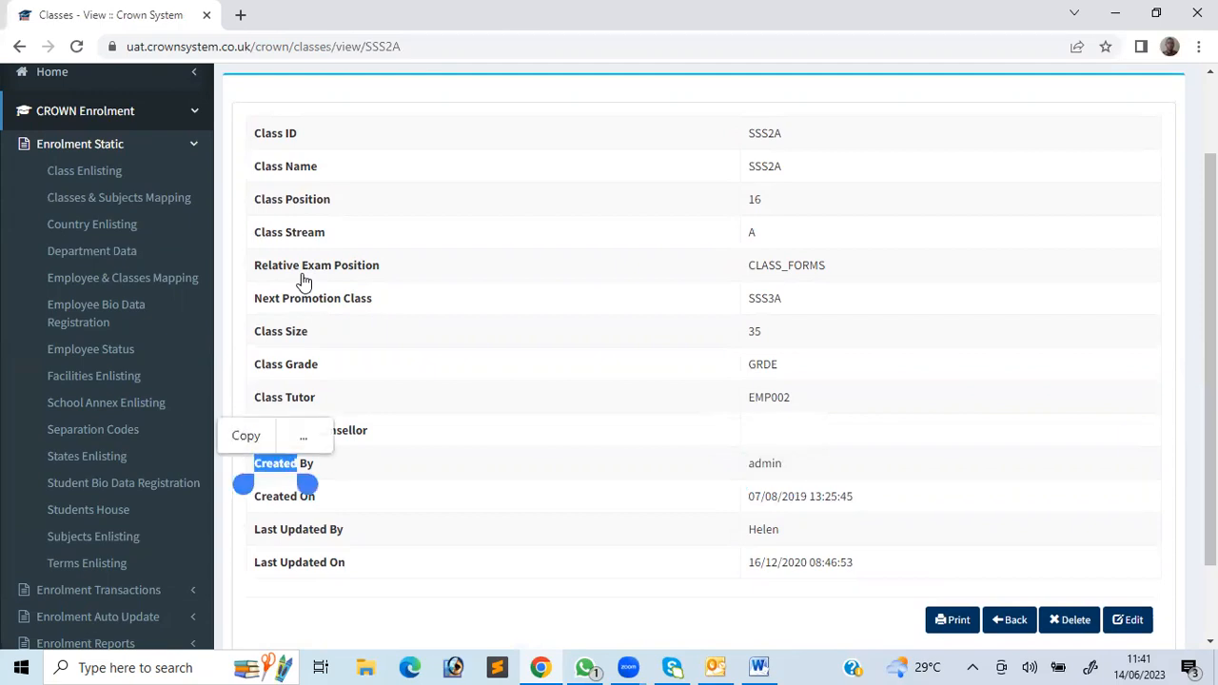
{"action": "left_click", "coordinate": [304, 283]}
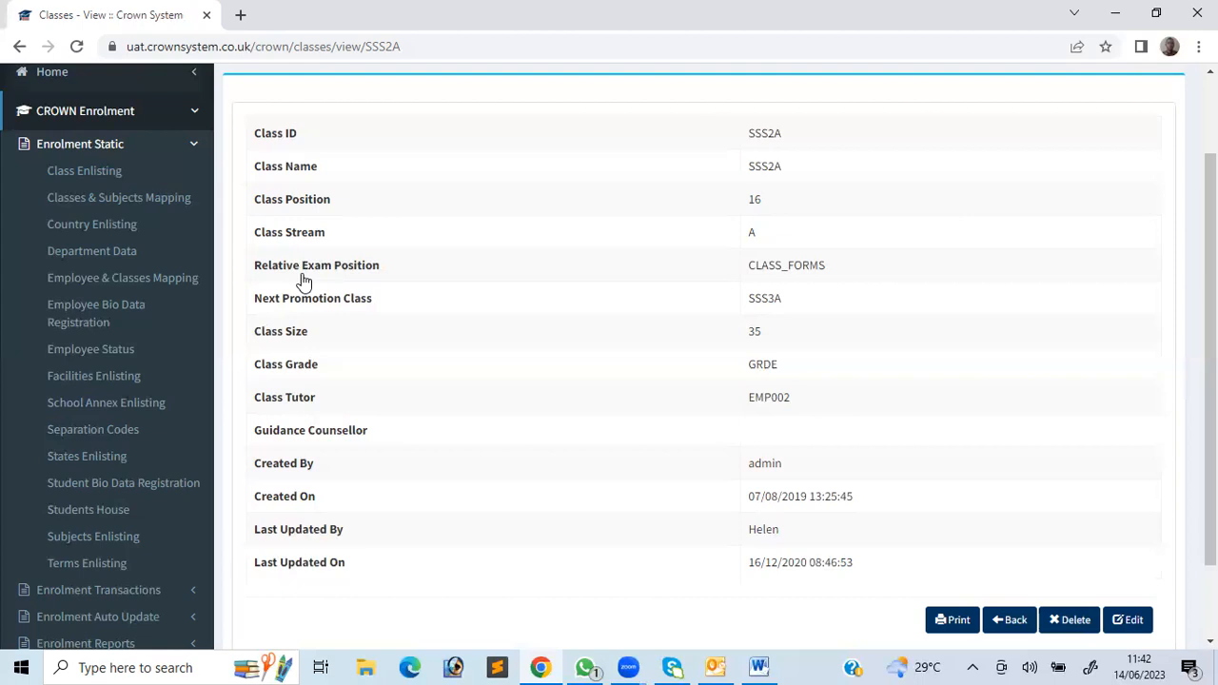
Examine the Created On, Last Updated By and Last Updated On fields of the SSS2A record, and return to the class list
{"action": "double_click", "coordinate": [814, 496]}
{"action": "scroll", "coordinate": [807, 565], "scroll_direction": "down", "scroll_amount": 2}
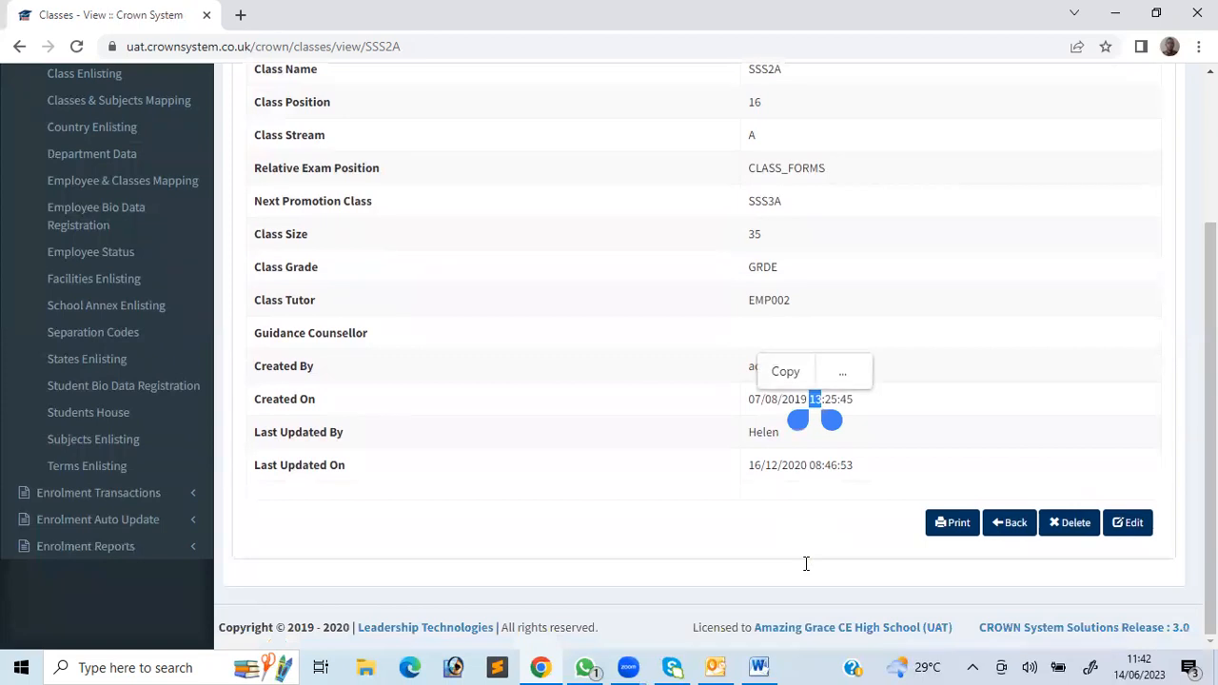
{"action": "scroll", "coordinate": [806, 564], "scroll_direction": "up", "scroll_amount": 3}
{"action": "left_click", "coordinate": [806, 565]}
{"action": "scroll", "coordinate": [806, 564], "scroll_direction": "down", "scroll_amount": 2}
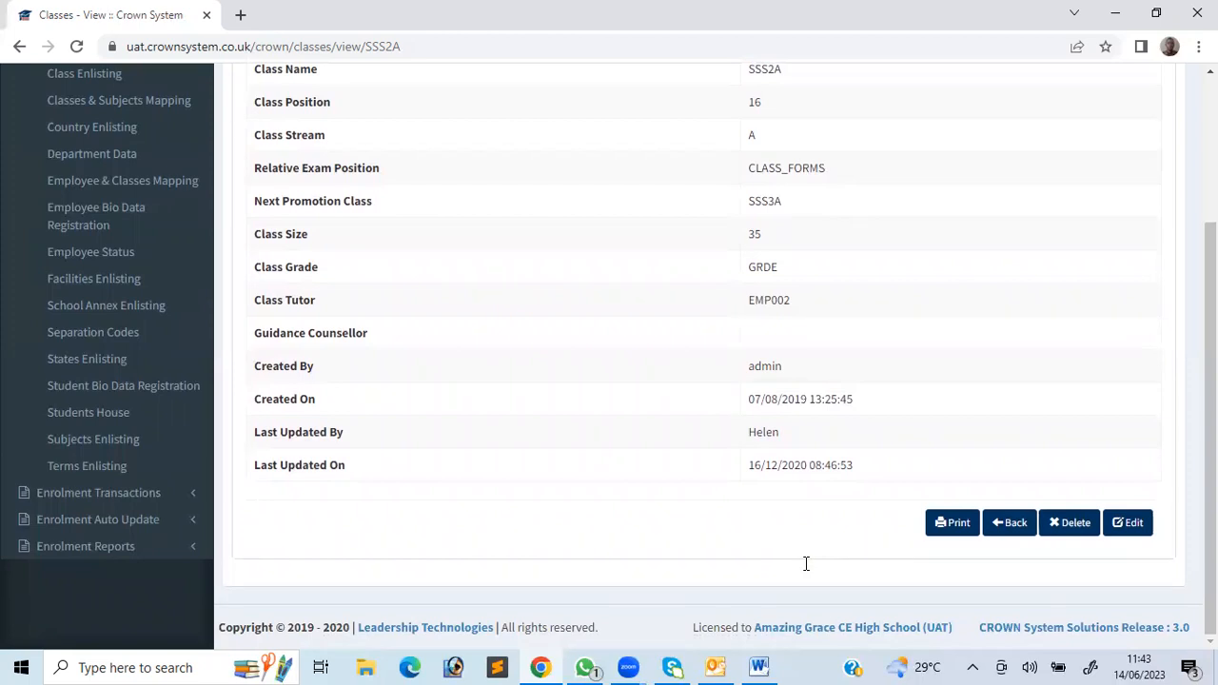
{"action": "scroll", "coordinate": [806, 564], "scroll_direction": "up", "scroll_amount": 2}
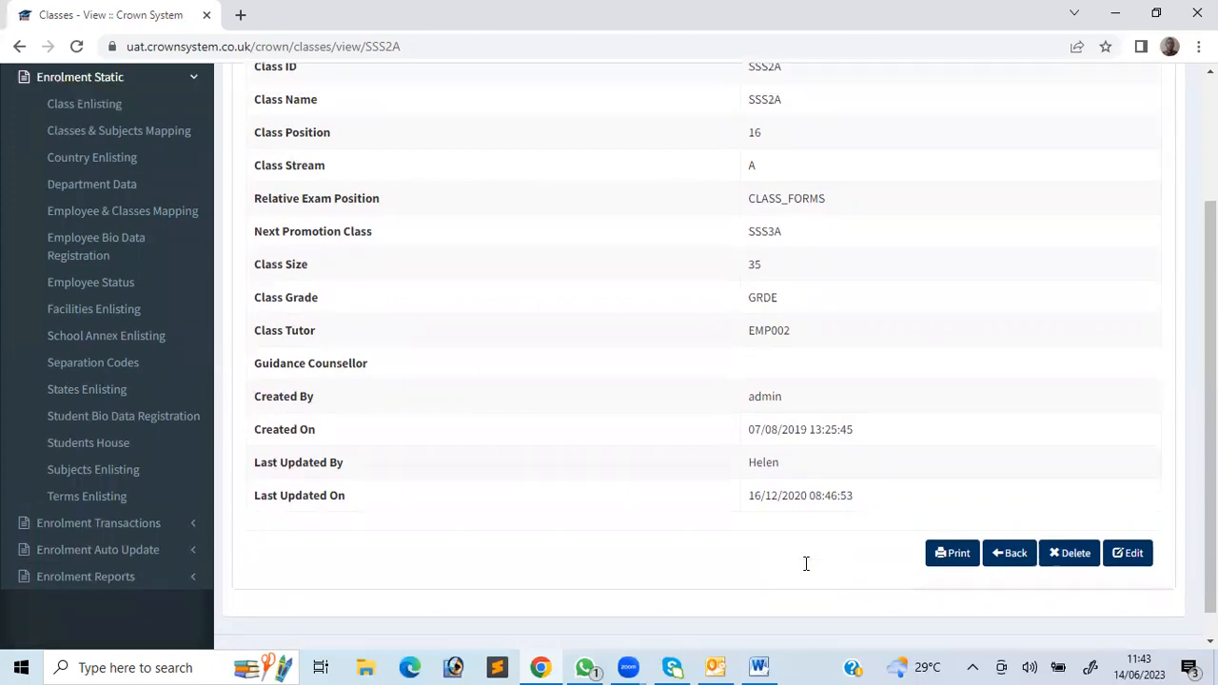
{"action": "scroll", "coordinate": [806, 565], "scroll_direction": "down", "scroll_amount": 2}
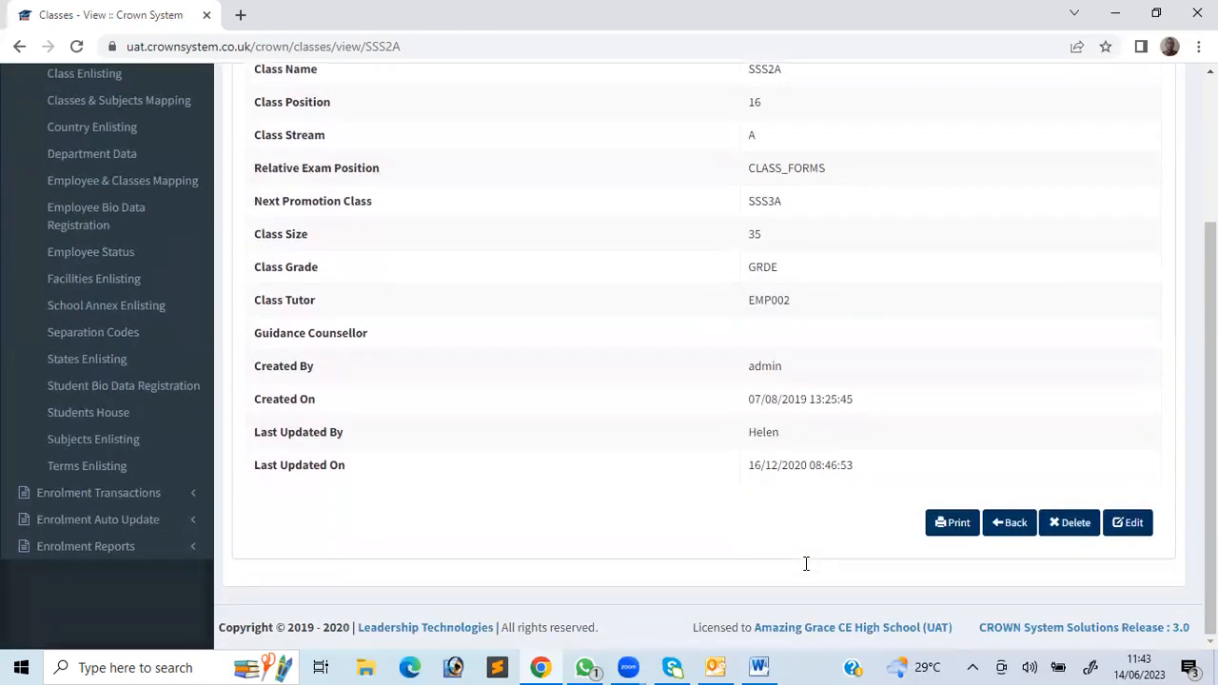
{"action": "left_click", "coordinate": [1010, 523]}
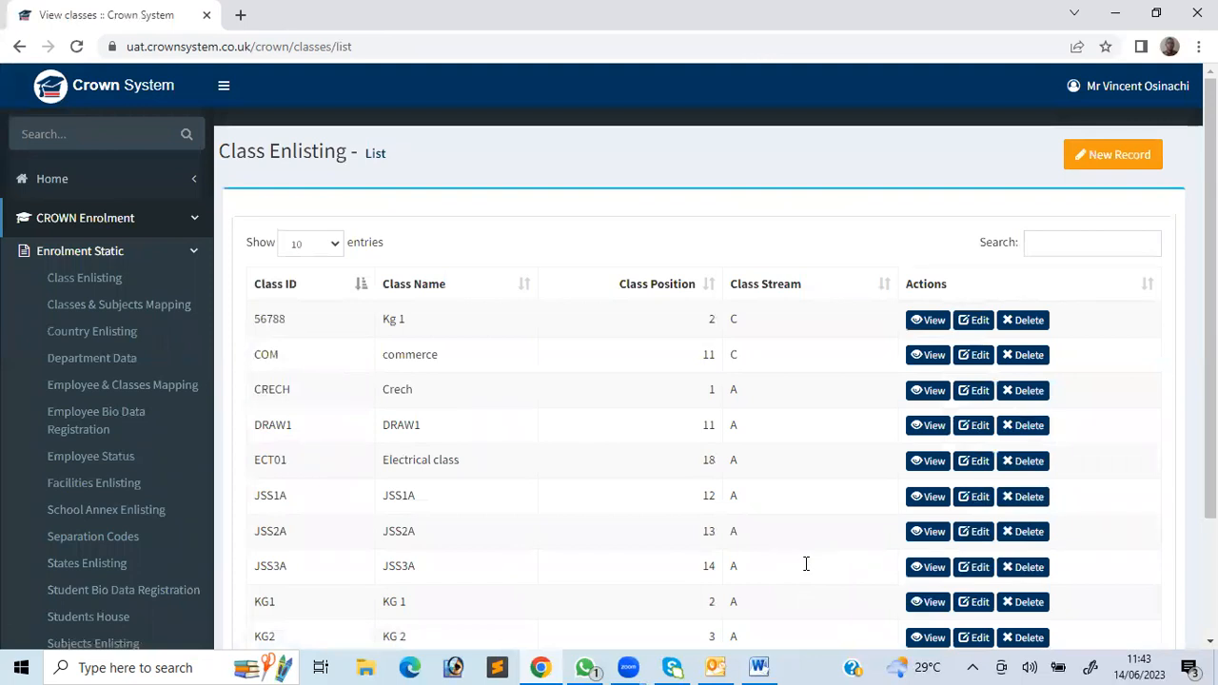
View the Kg 1 class record down to its audit fields and return to the class list
{"action": "left_click", "coordinate": [928, 320]}
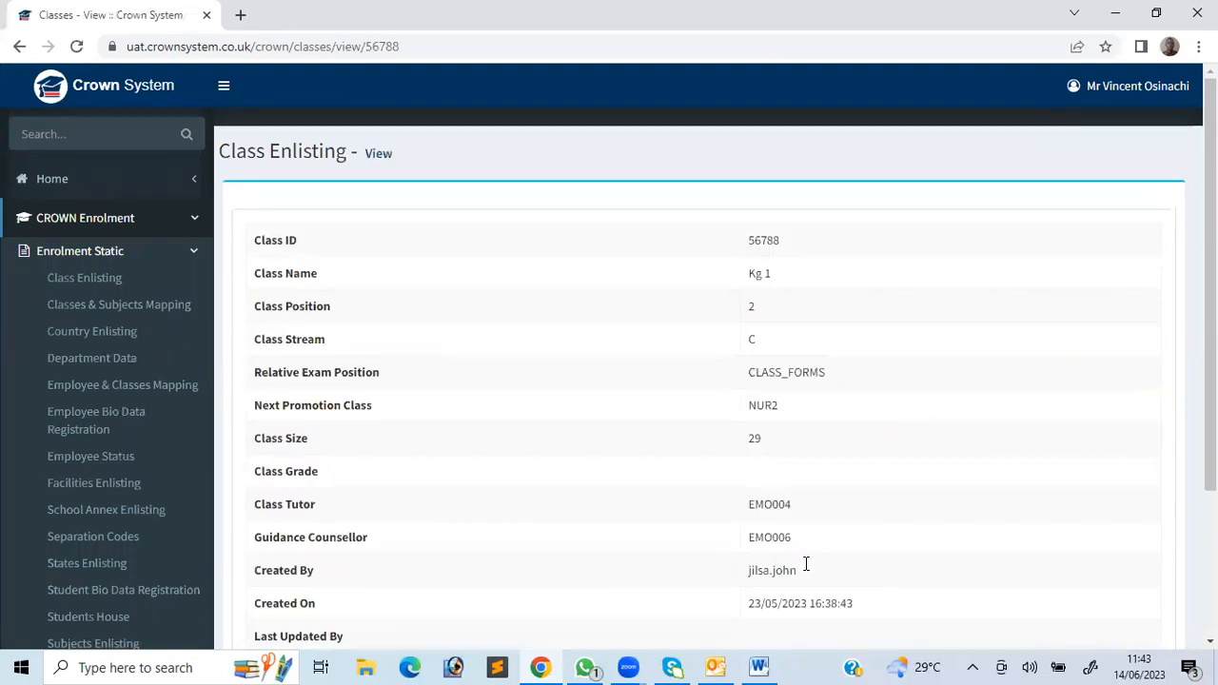
{"action": "scroll", "coordinate": [807, 565], "scroll_direction": "down", "scroll_amount": 2}
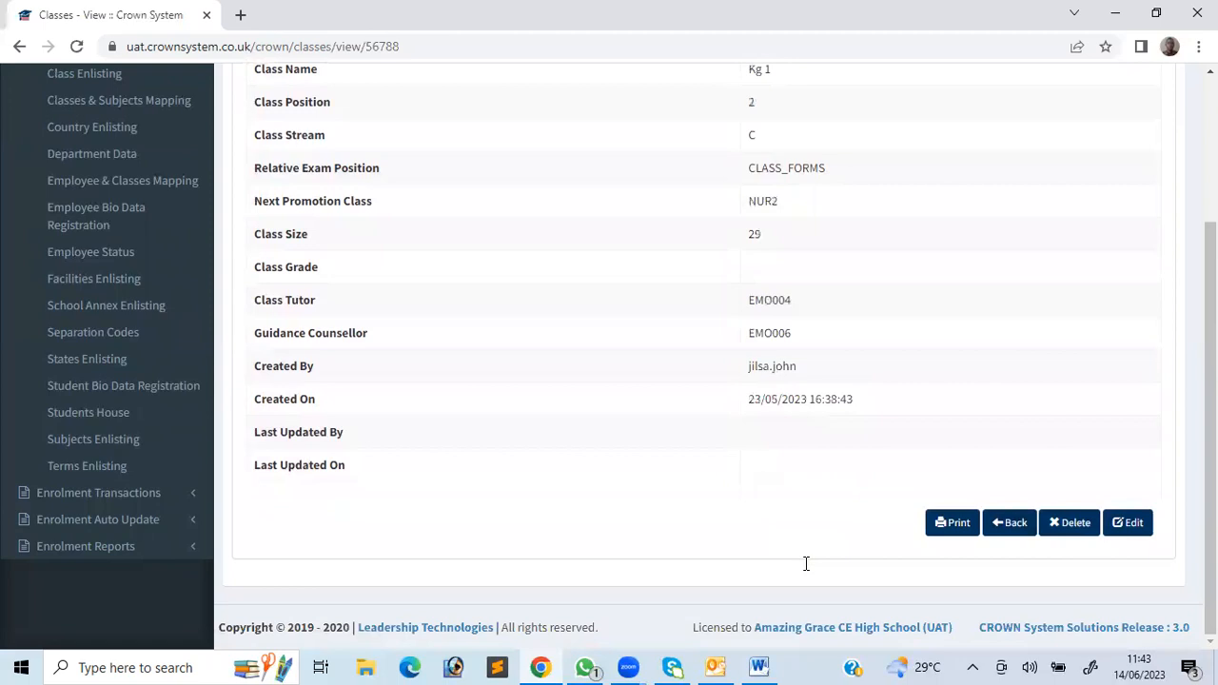
{"action": "left_click", "coordinate": [1010, 522]}
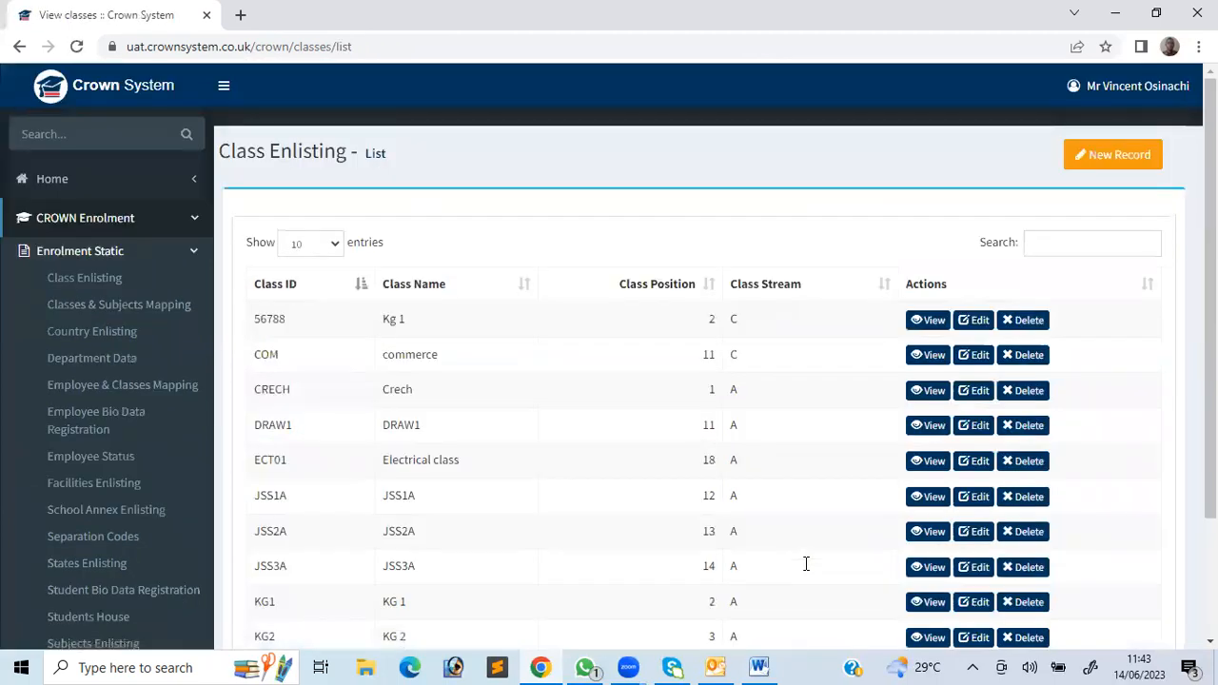
Open the Kg 1 record's update form from its details page, review the editable fields, and go back without saving
{"action": "left_click", "coordinate": [928, 320]}
{"action": "scroll", "coordinate": [806, 564], "scroll_direction": "down", "scroll_amount": 3}
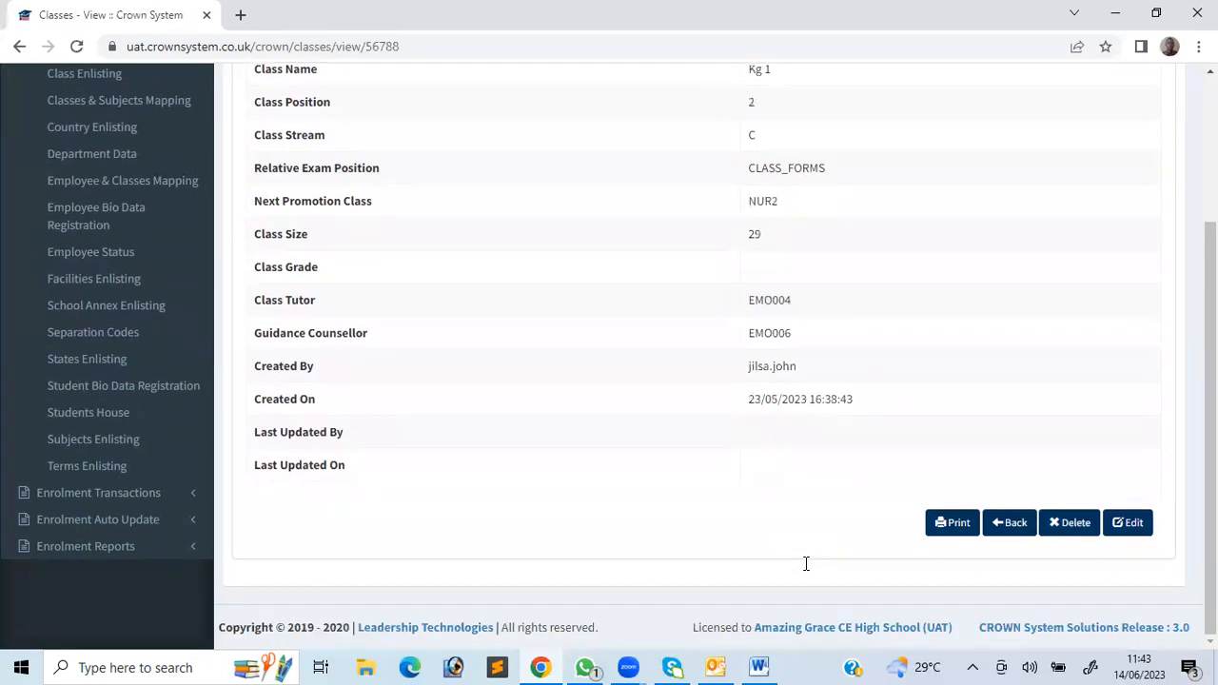
{"action": "left_click", "coordinate": [1128, 523]}
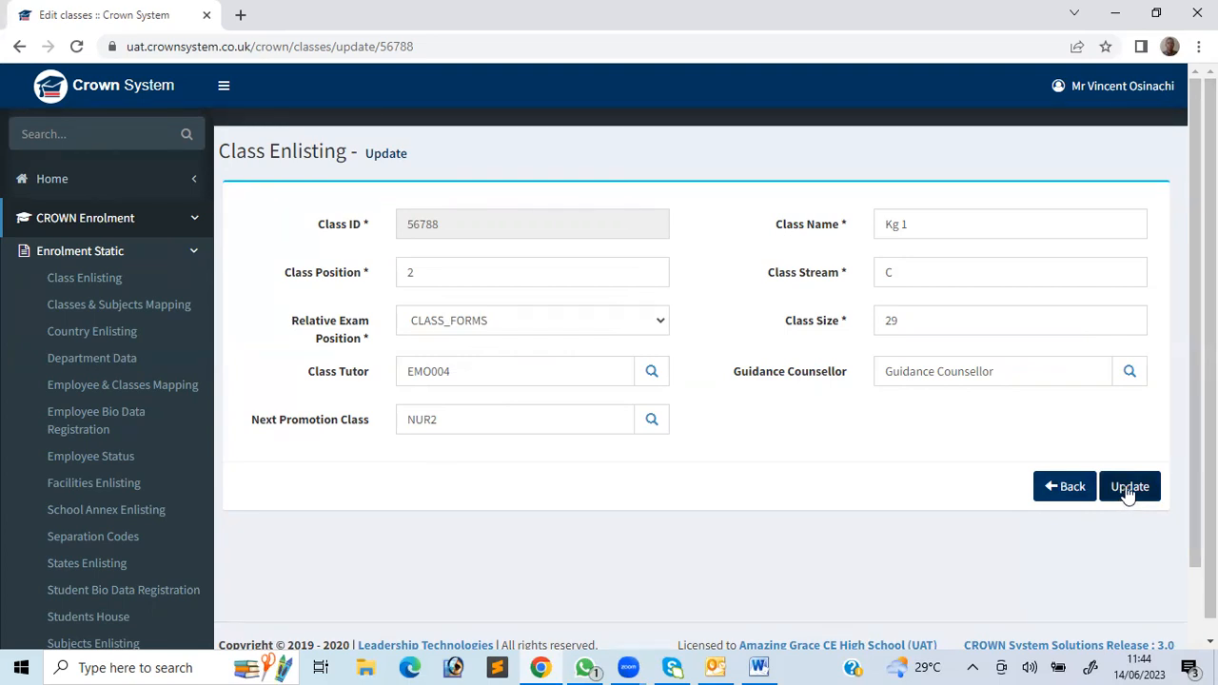
{"action": "left_click", "coordinate": [1068, 488]}
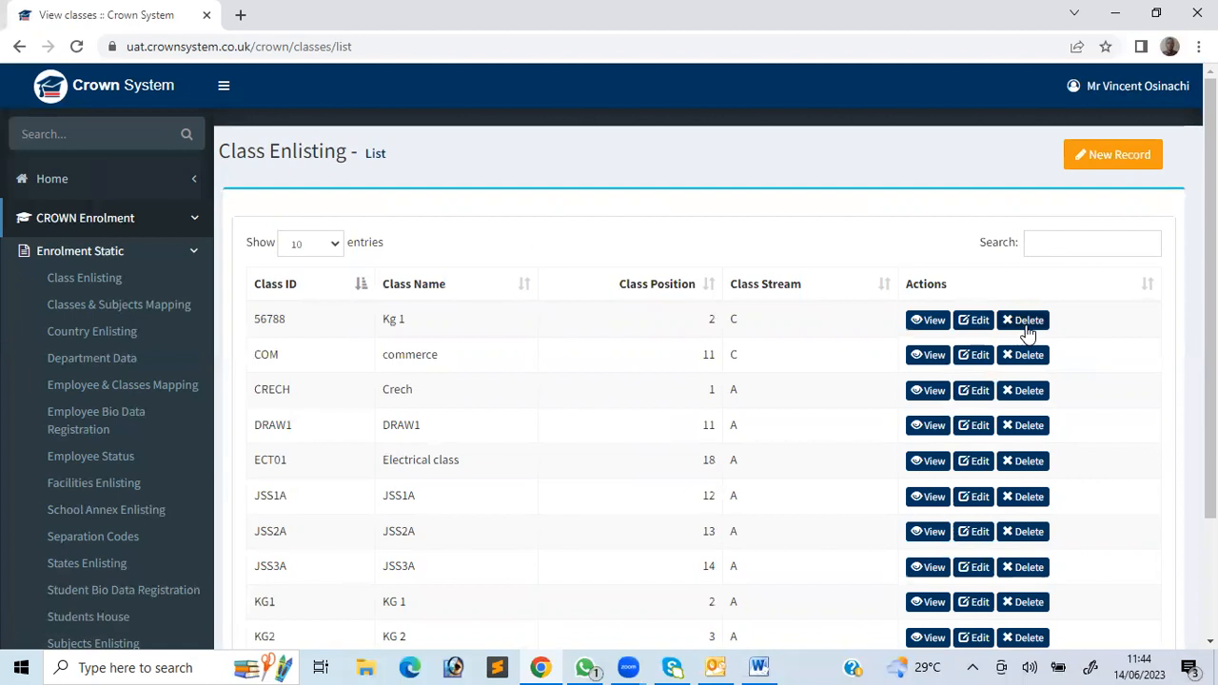
Try to delete the JSS1A class record, confirming the deletion, and dismiss the resulting message
{"action": "scroll", "coordinate": [1039, 476], "scroll_direction": "down", "scroll_amount": 2}
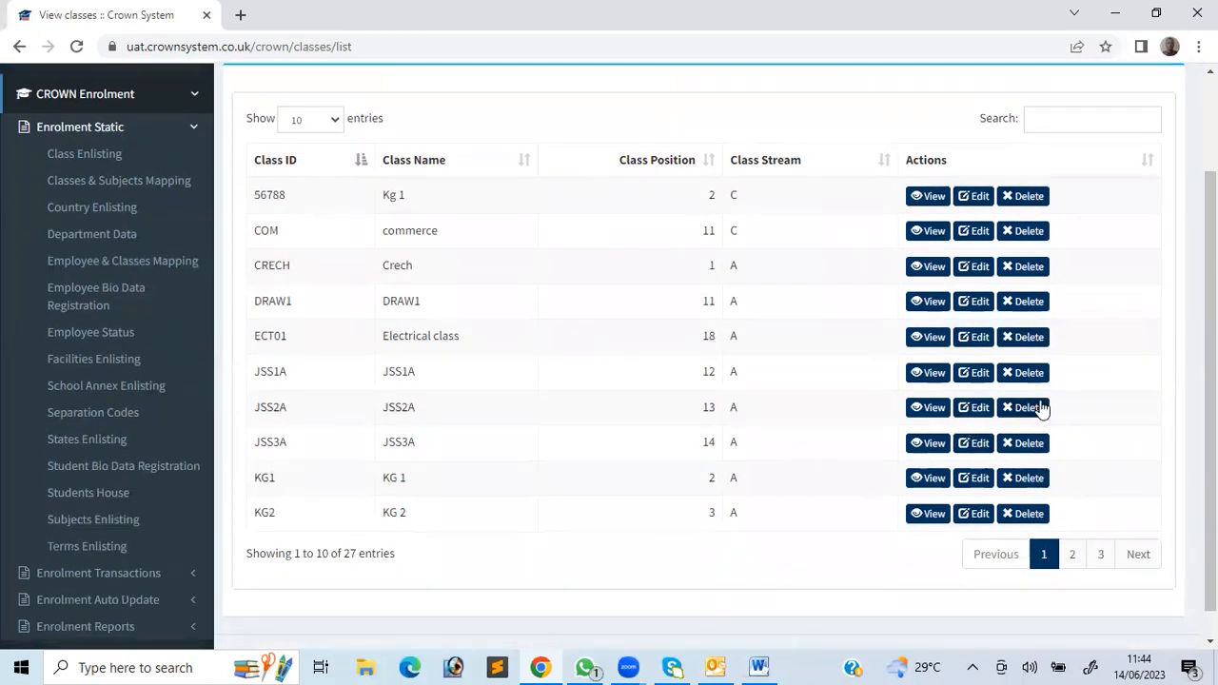
{"action": "left_click", "coordinate": [1031, 373]}
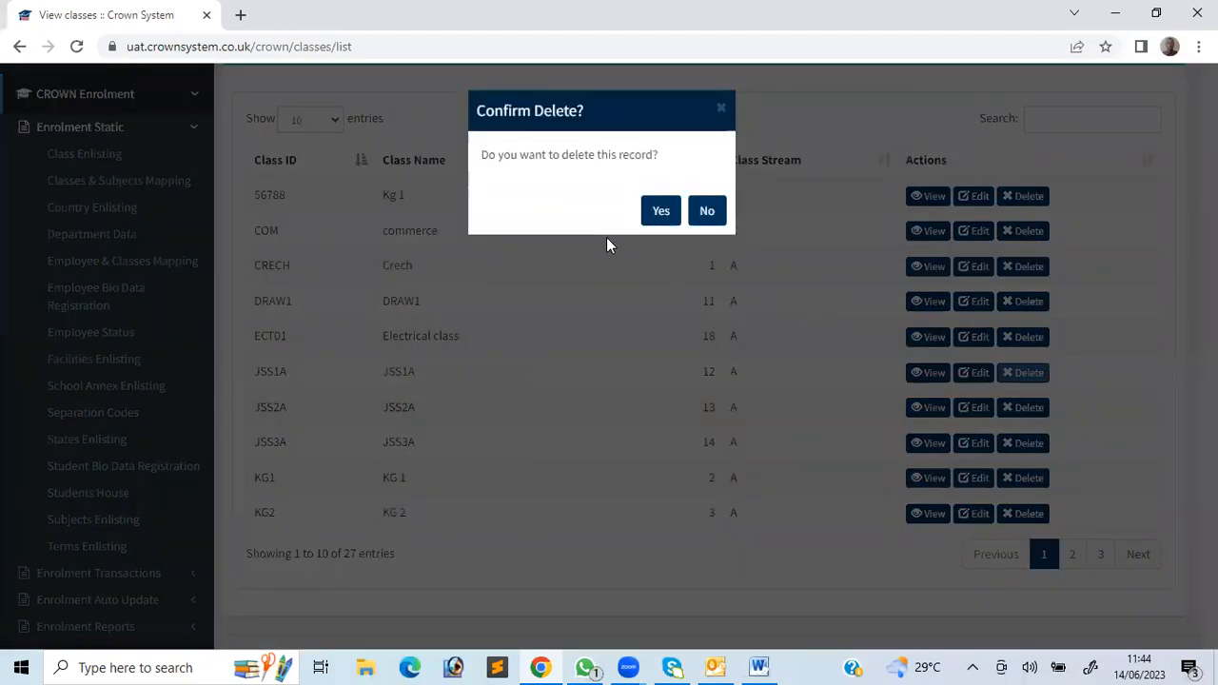
{"action": "left_click", "coordinate": [668, 214]}
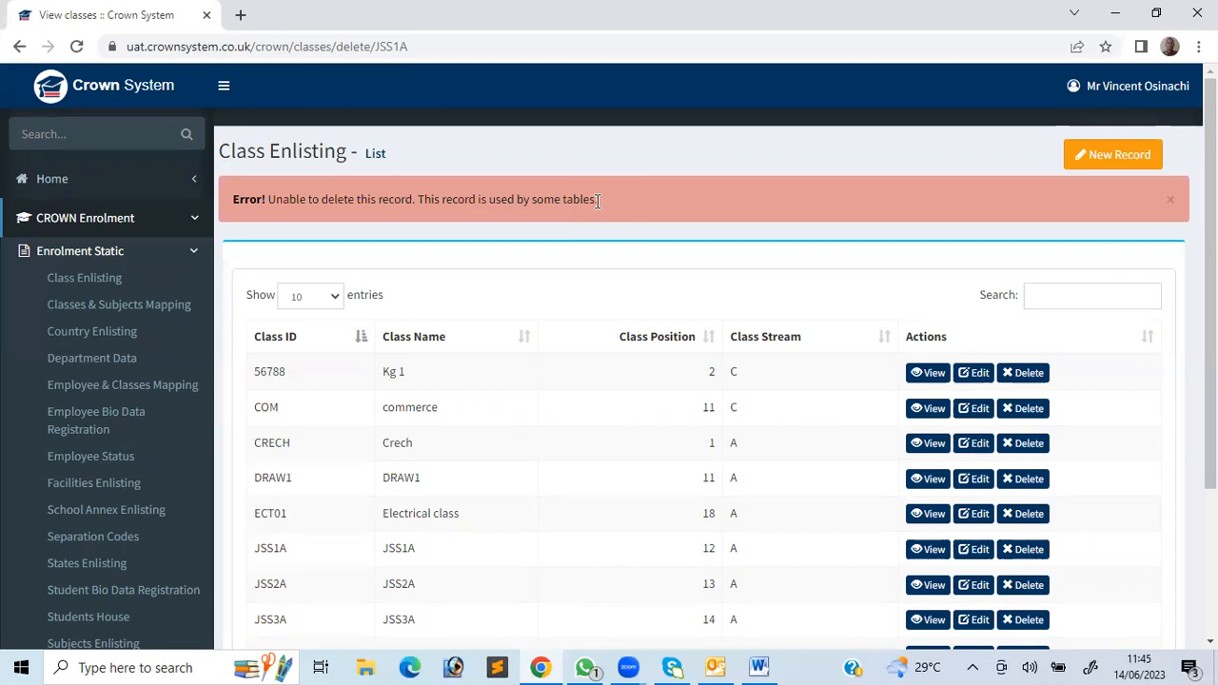
{"action": "scroll", "coordinate": [598, 201], "scroll_direction": "down", "scroll_amount": 3}
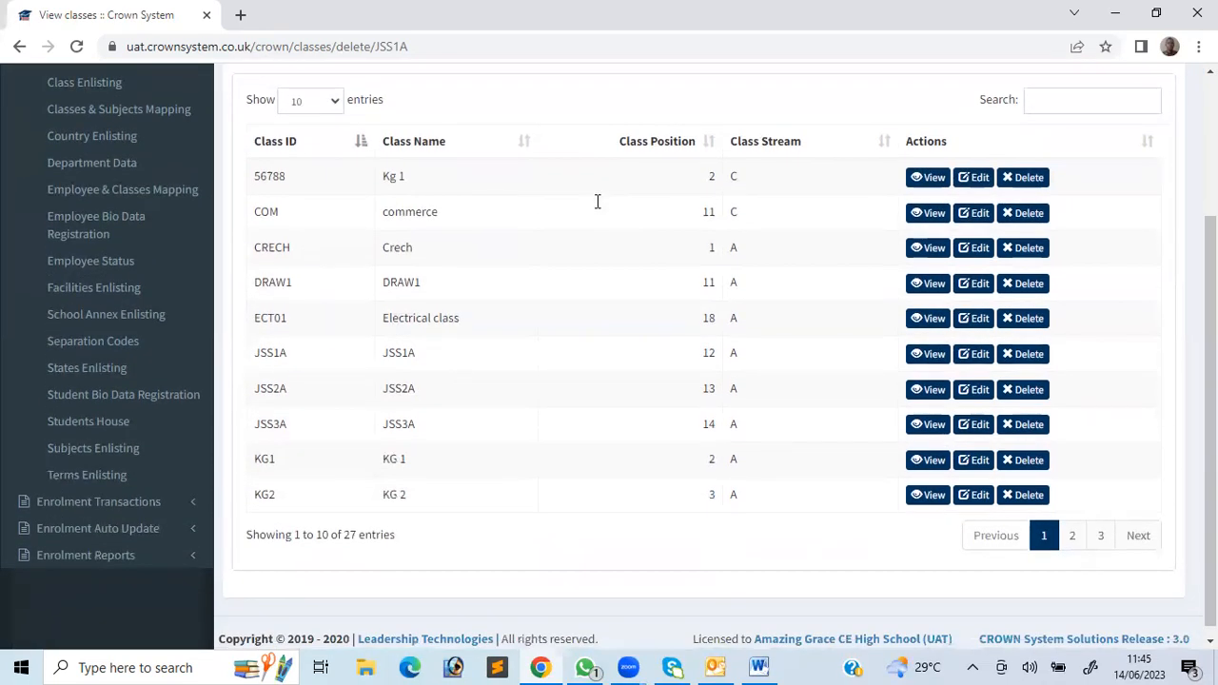
{"action": "scroll", "coordinate": [598, 201], "scroll_direction": "up", "scroll_amount": 2}
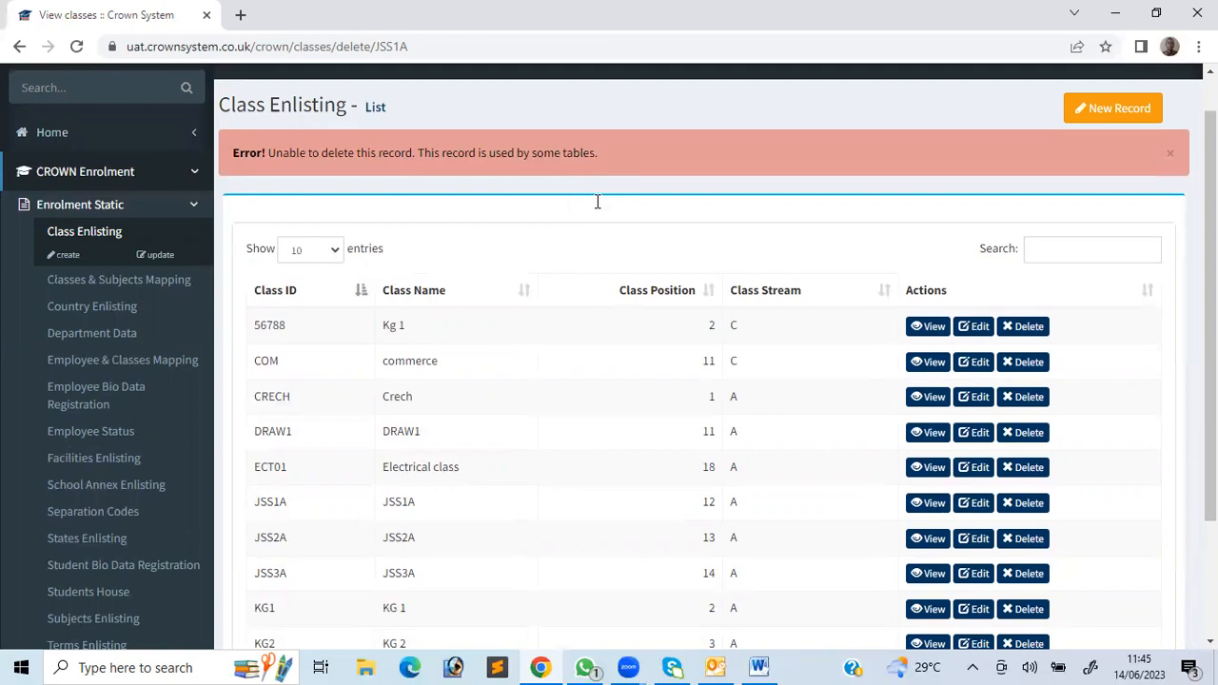
{"action": "scroll", "coordinate": [598, 202], "scroll_direction": "down", "scroll_amount": 1}
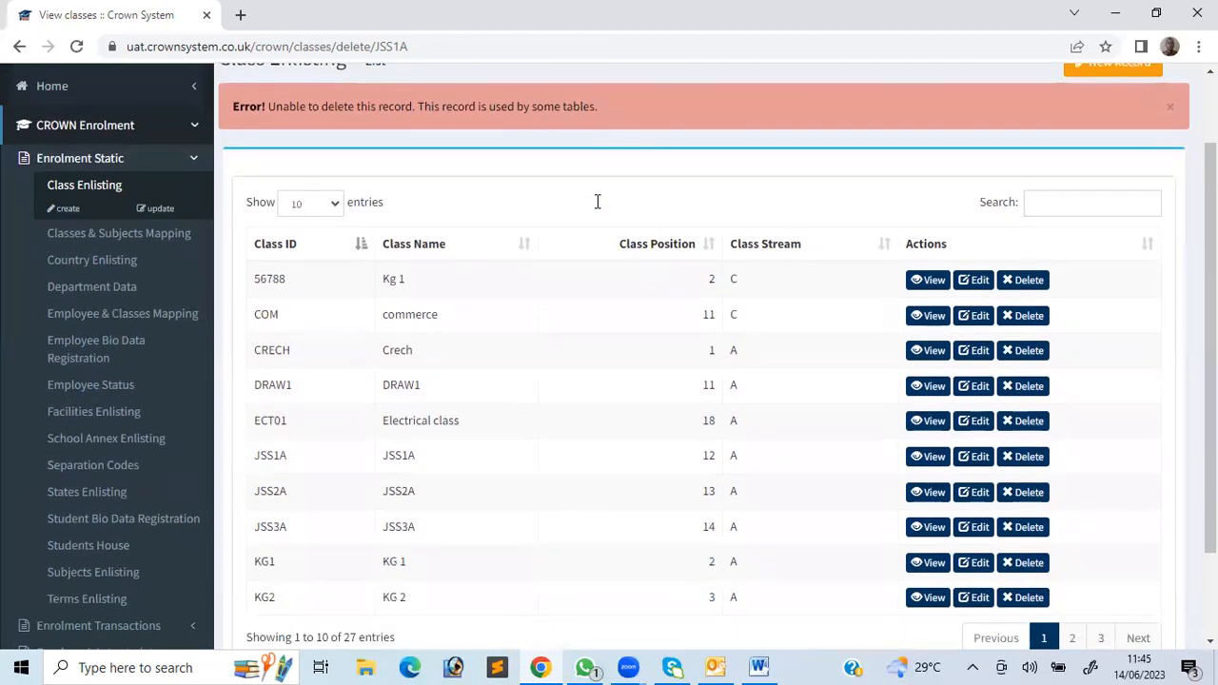
{"action": "left_click", "coordinate": [105, 183]}
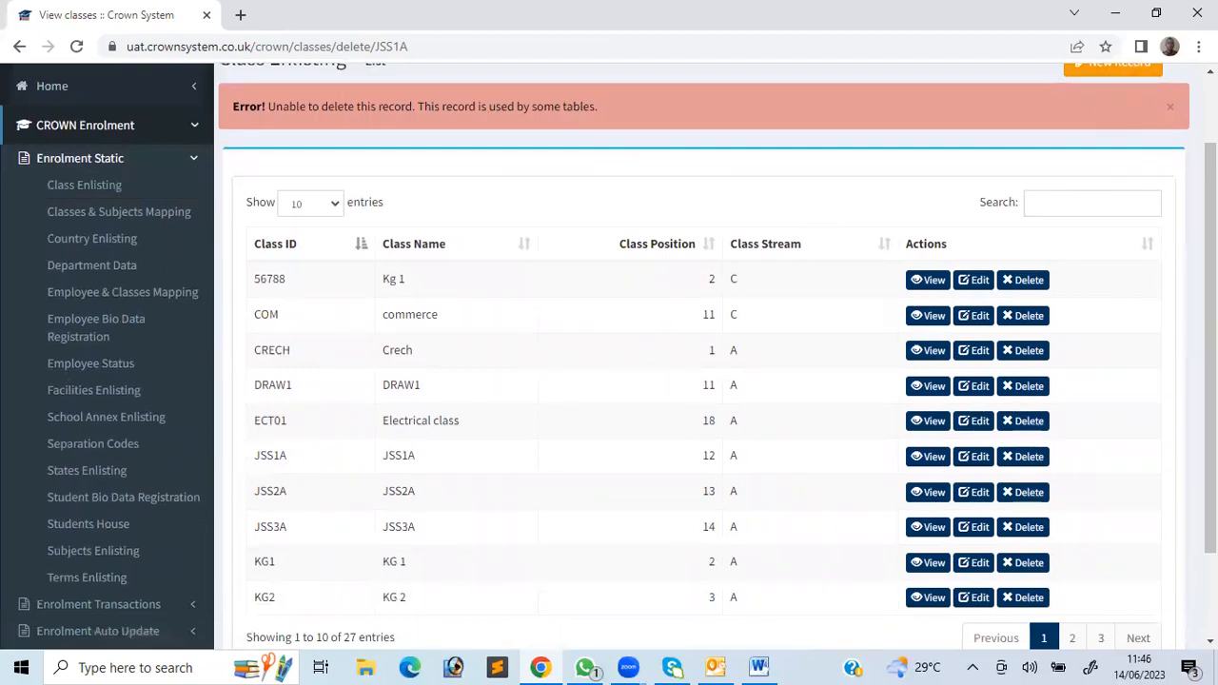
{"action": "scroll", "coordinate": [1211, 72], "scroll_direction": "up", "scroll_amount": 1}
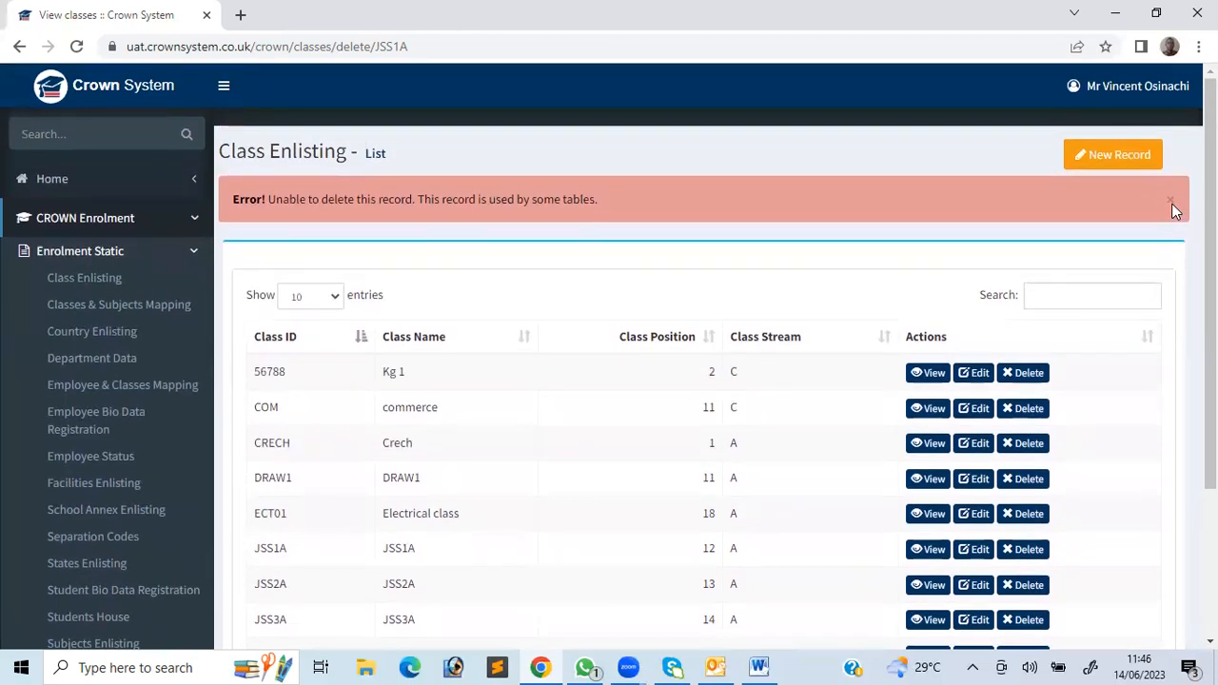
{"action": "left_click", "coordinate": [1172, 205]}
Start a new class record with the Class Name Year Seven and the Class ID YR7
{"action": "left_click", "coordinate": [1121, 157]}
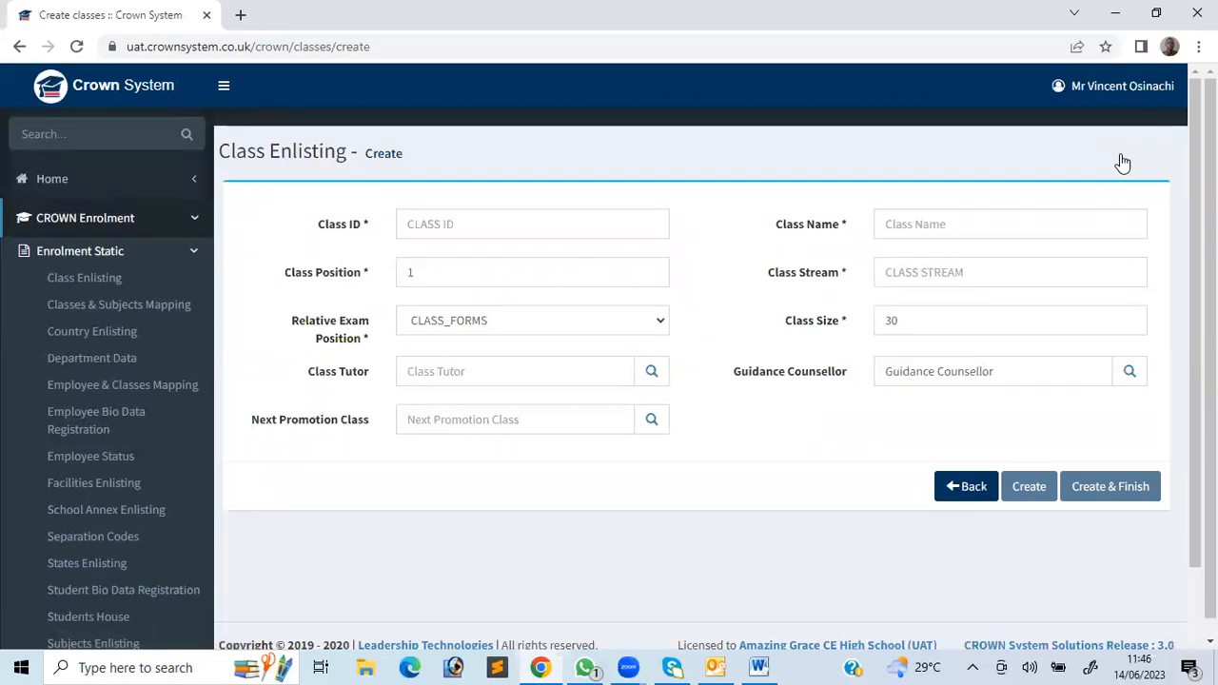
{"action": "left_click", "coordinate": [1012, 224]}
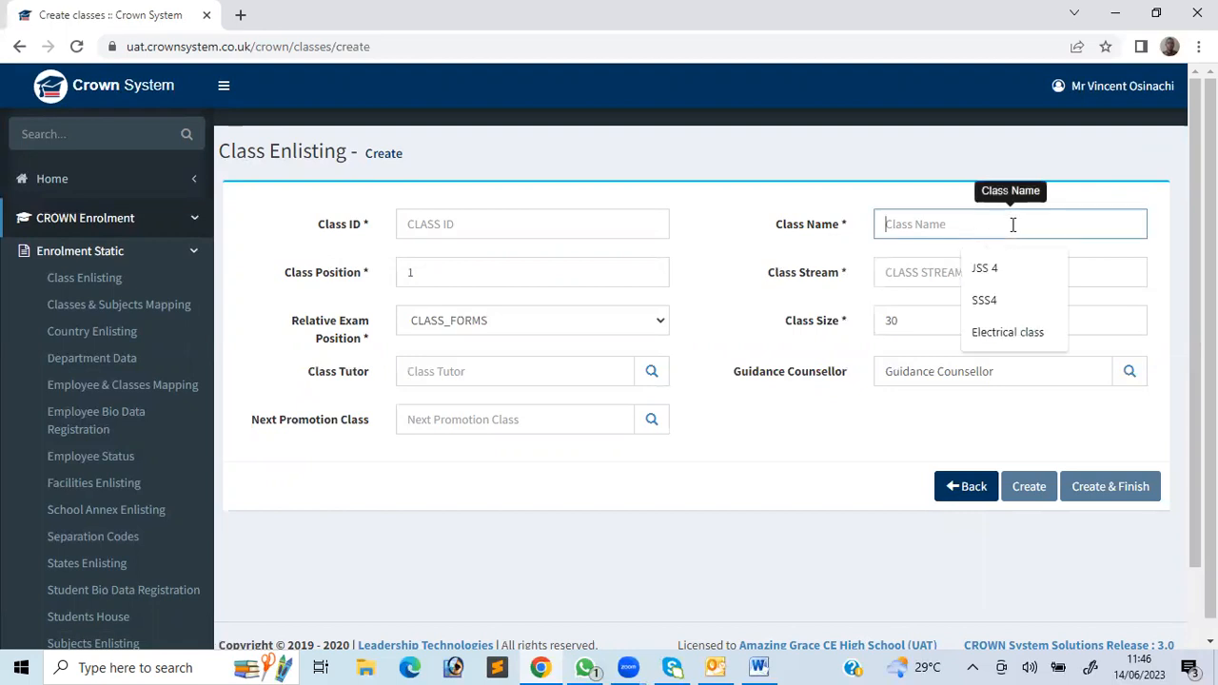
{"action": "type", "text": "Year"}
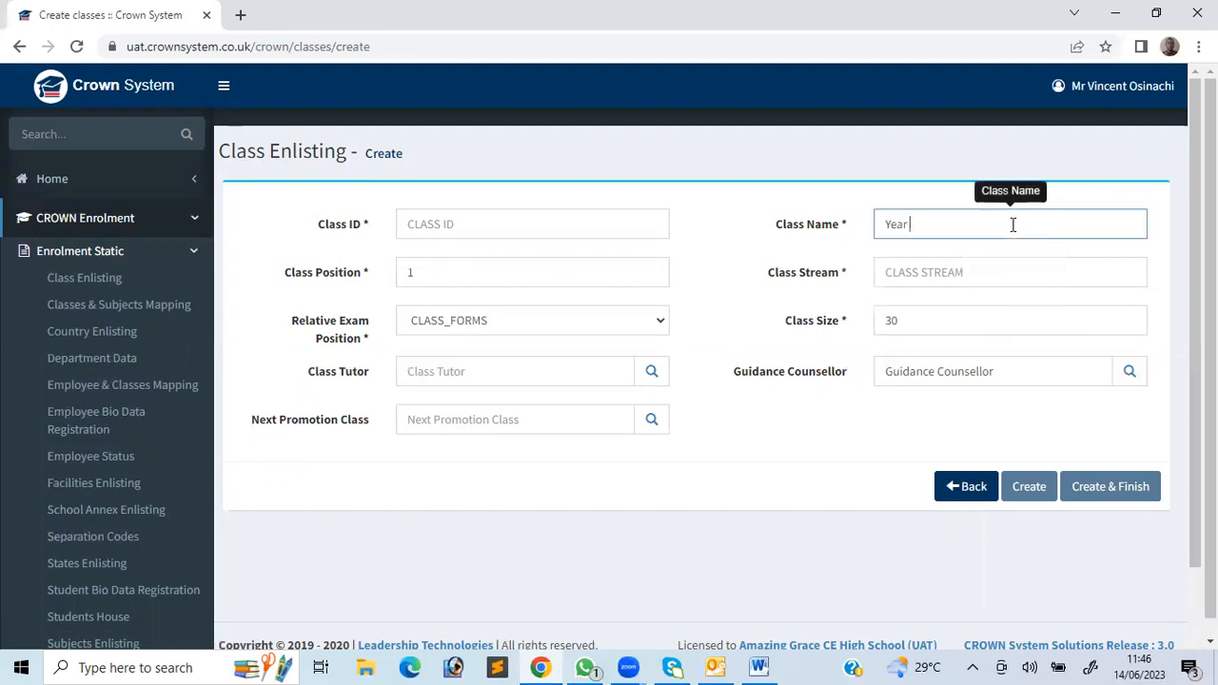
{"action": "type", "text": " Seven"}
{"action": "key", "text": "shift+Tab"}
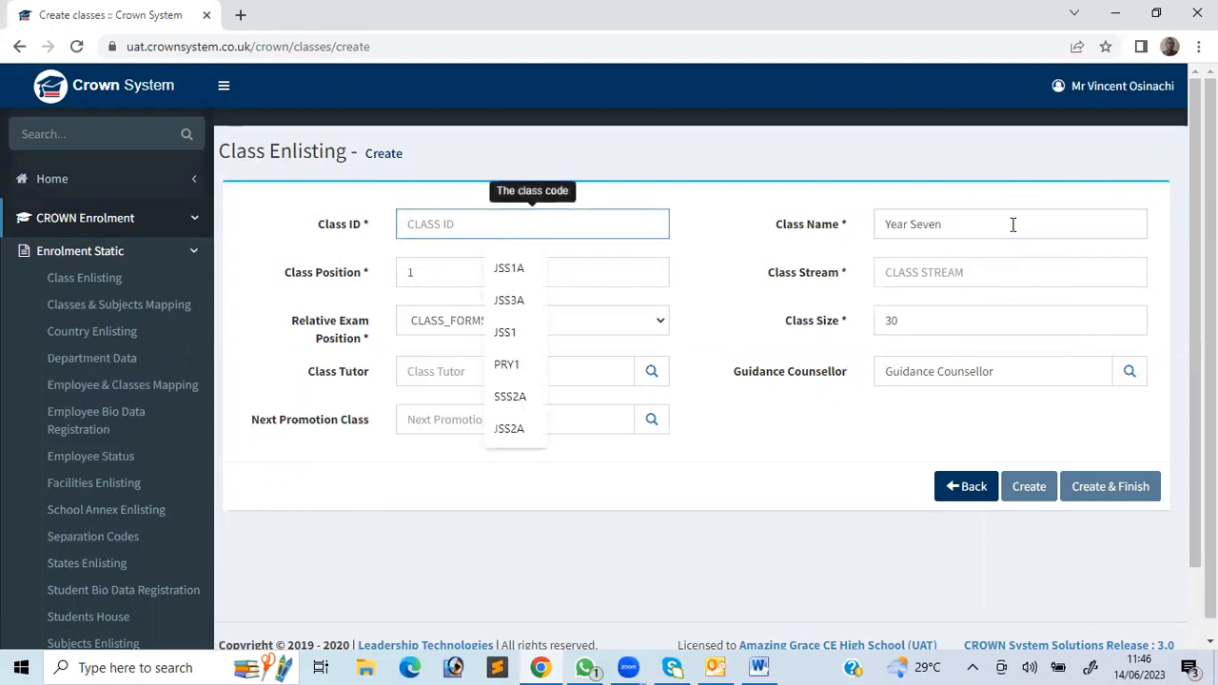
{"action": "type", "text": "YR"}
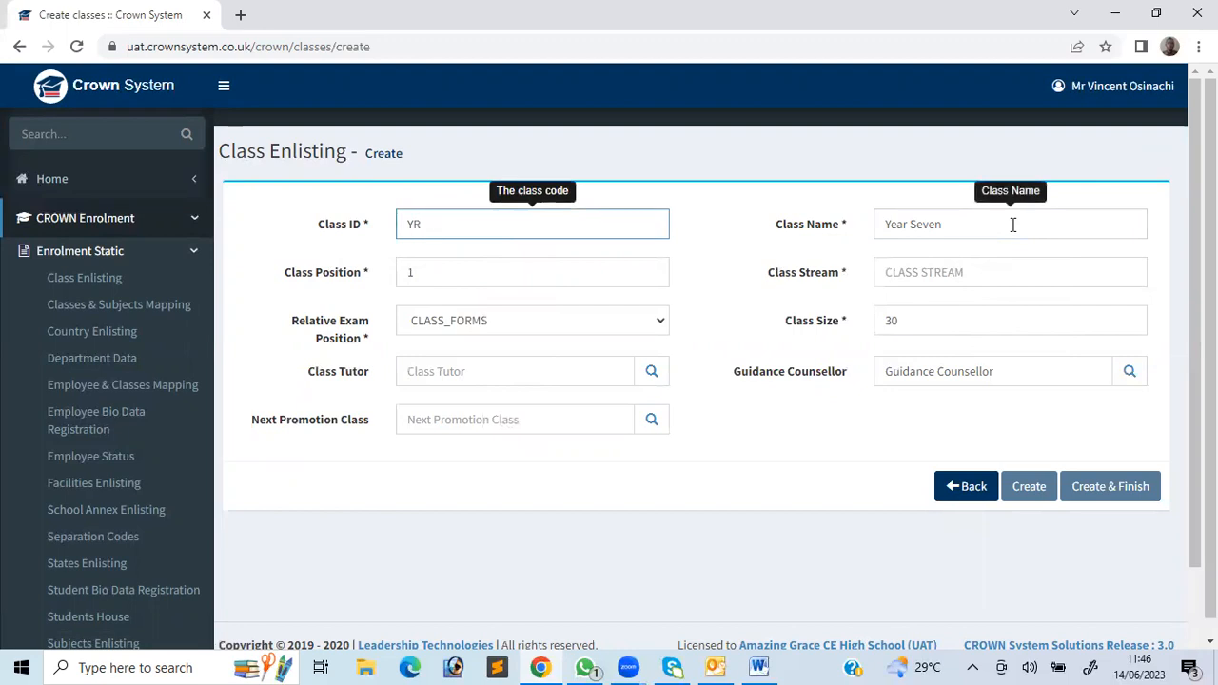
{"action": "type", "text": "7"}
Set the new class's Class Position to 19
{"action": "key", "text": "Tab"}
{"action": "key", "text": "BackSpace"}
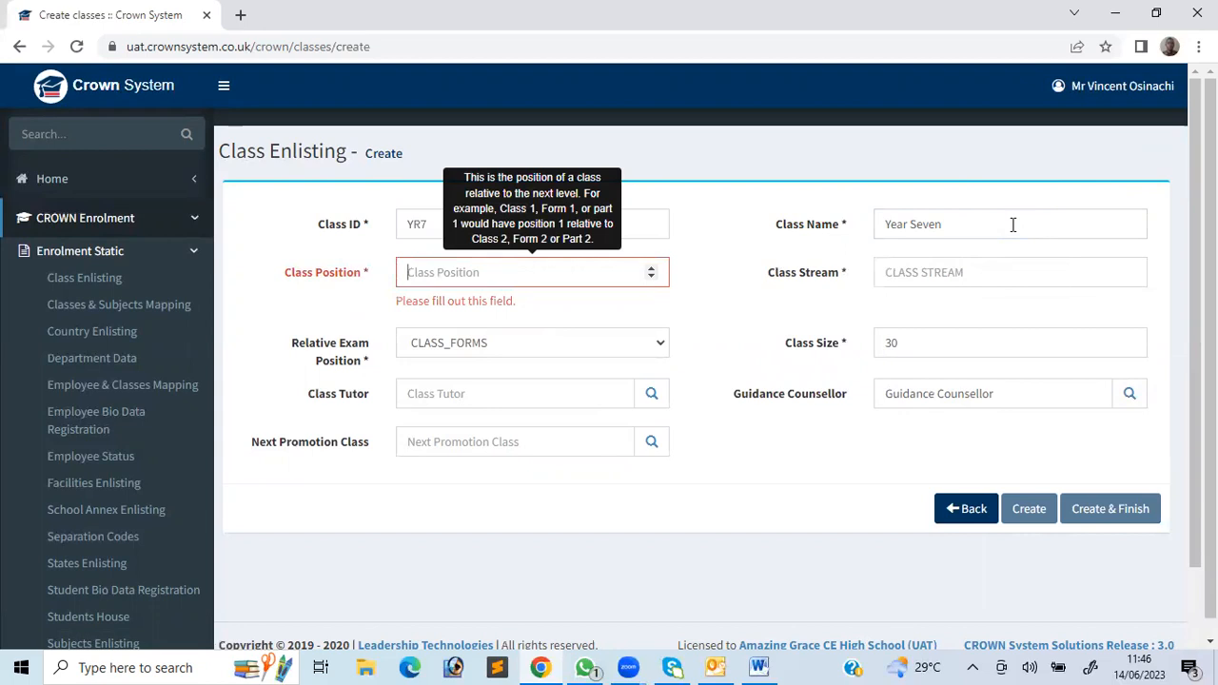
{"action": "type", "text": "19"}
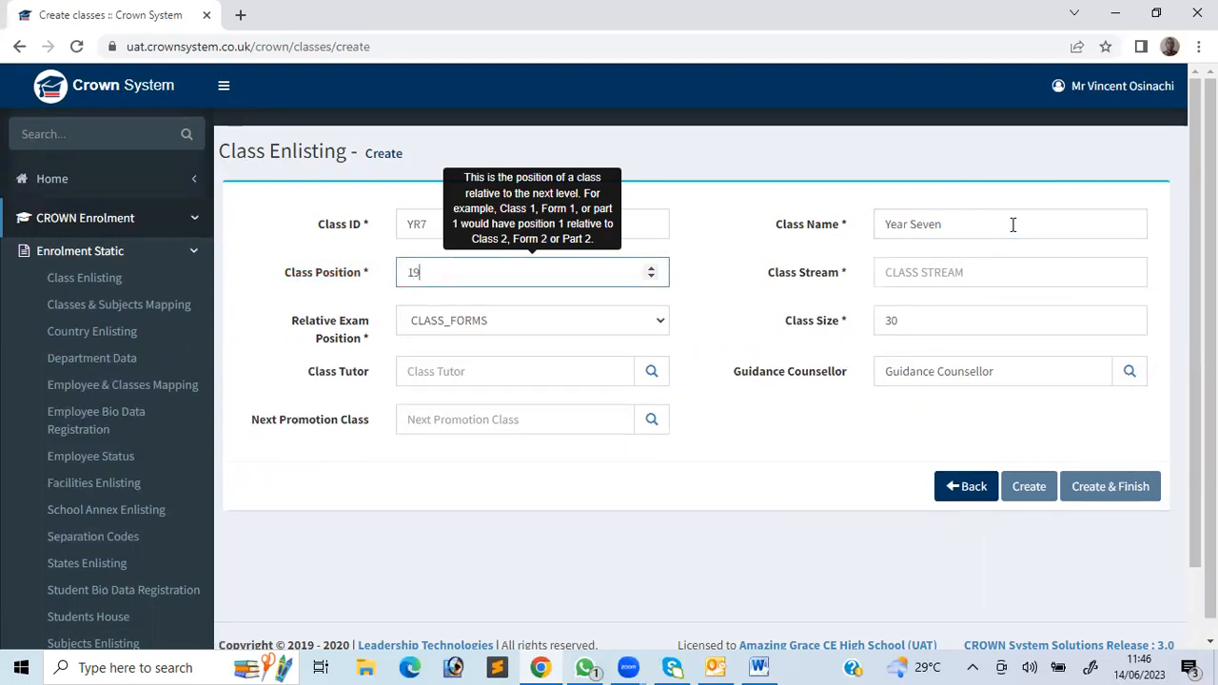
{"action": "key", "text": "Tab"}
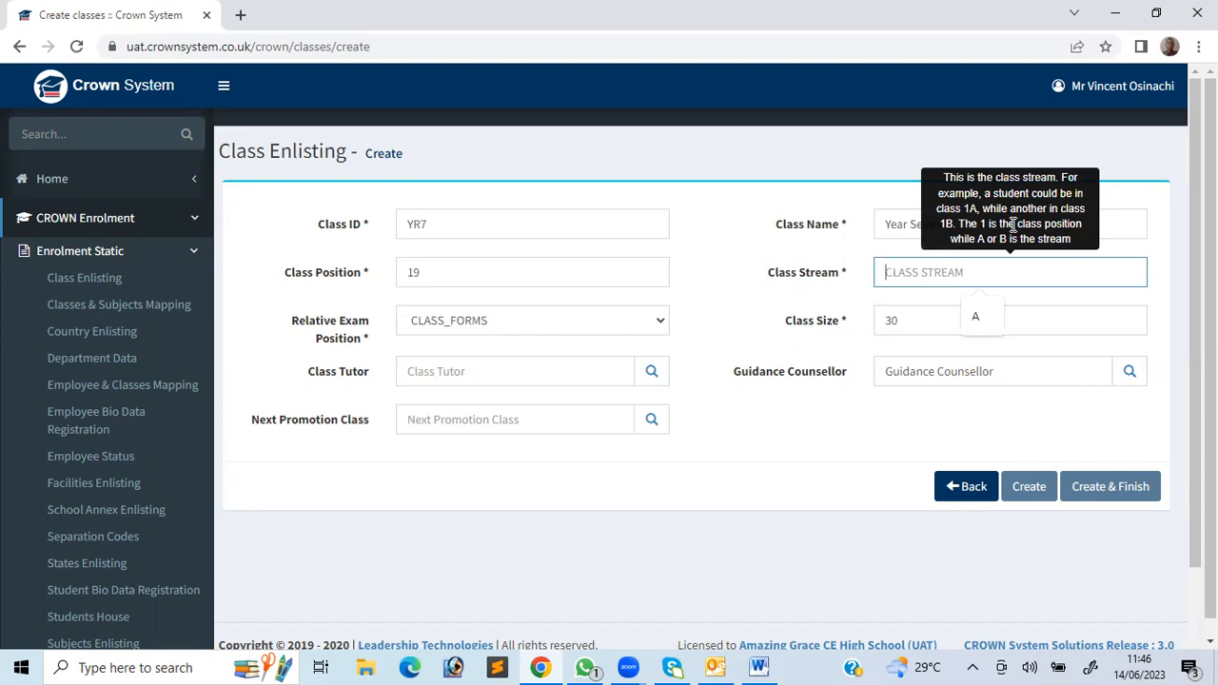
Set the Class Stream to YRA and keep the Relative Exam Position as CLASS_FORMS
{"action": "type", "text": "YRA"}
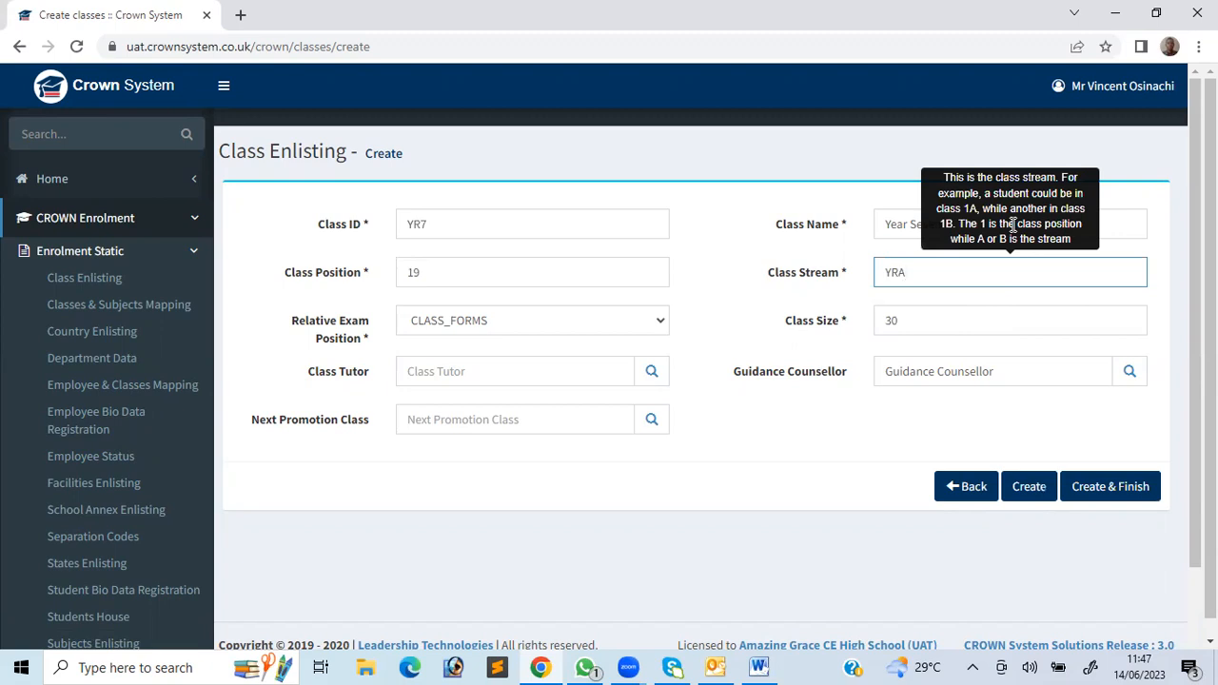
{"action": "key", "text": "BackSpace"}
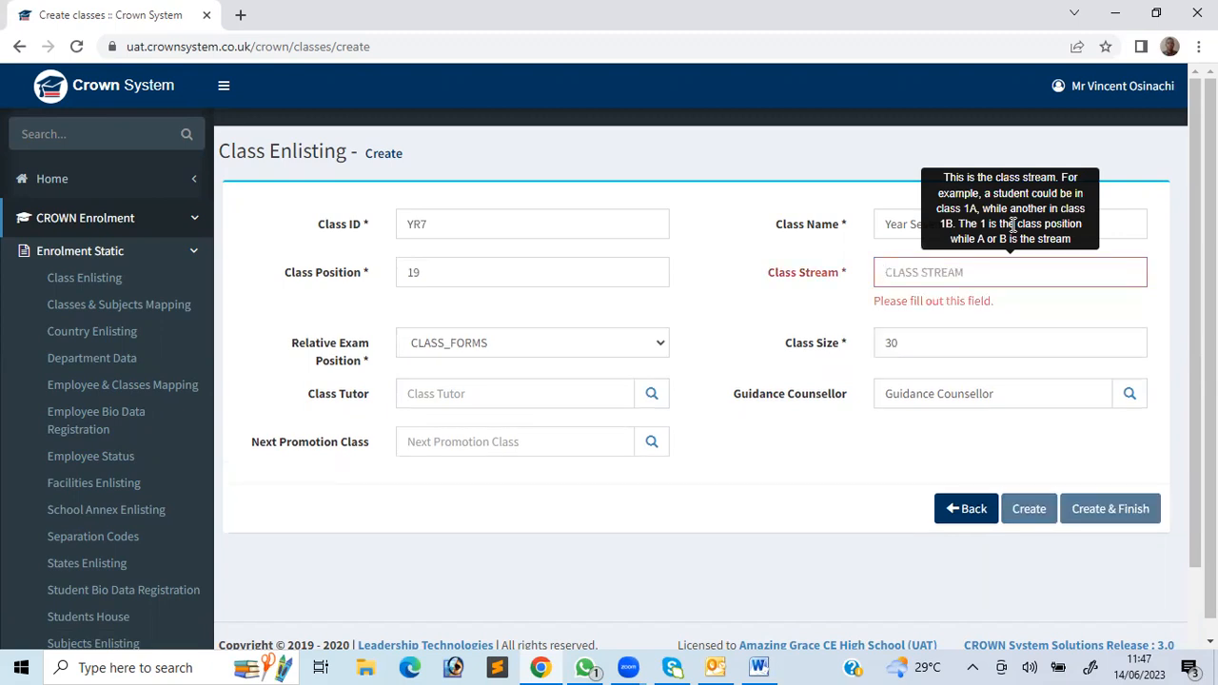
{"action": "type", "text": "Y"}
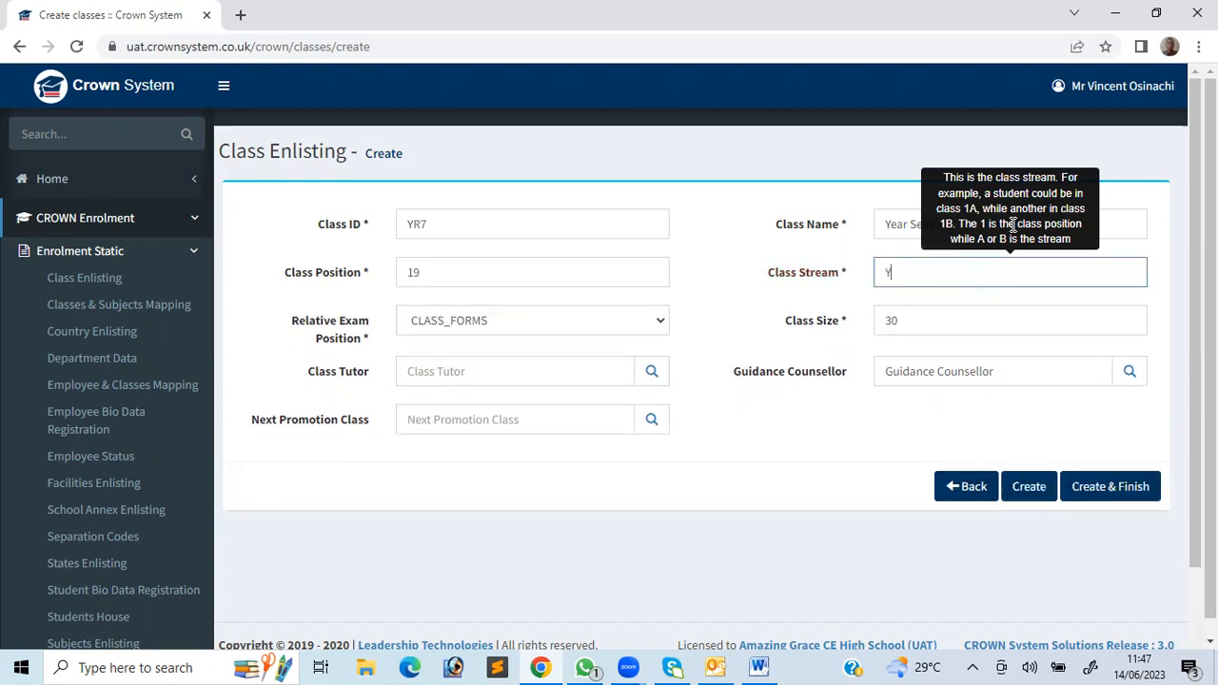
{"action": "type", "text": "R"}
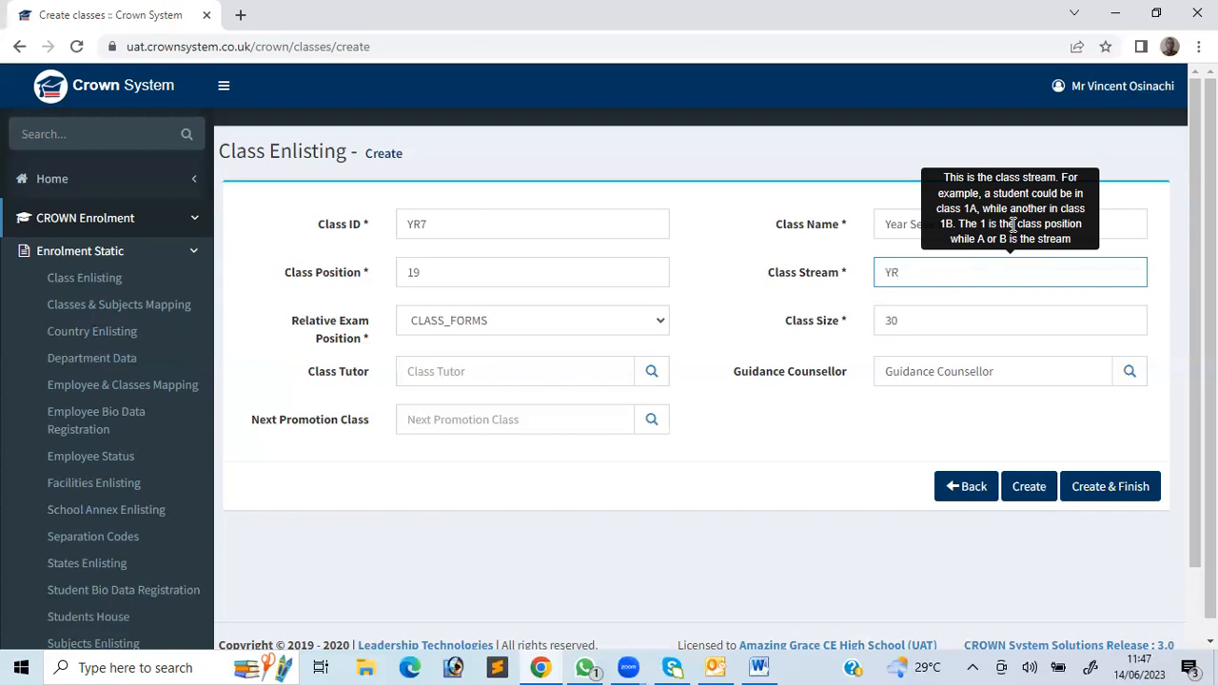
{"action": "type", "text": "AJJ"}
{"action": "key", "text": "BackSpace"}
{"action": "type", "text": "7"}
{"action": "key", "text": "BackSpace"}
{"action": "type", "text": "77"}
{"action": "key", "text": "BackSpace"}
{"action": "key", "text": "BackSpace"}
{"action": "key", "text": "Tab"}
{"action": "key", "text": "space"}
{"action": "key", "text": "Return"}
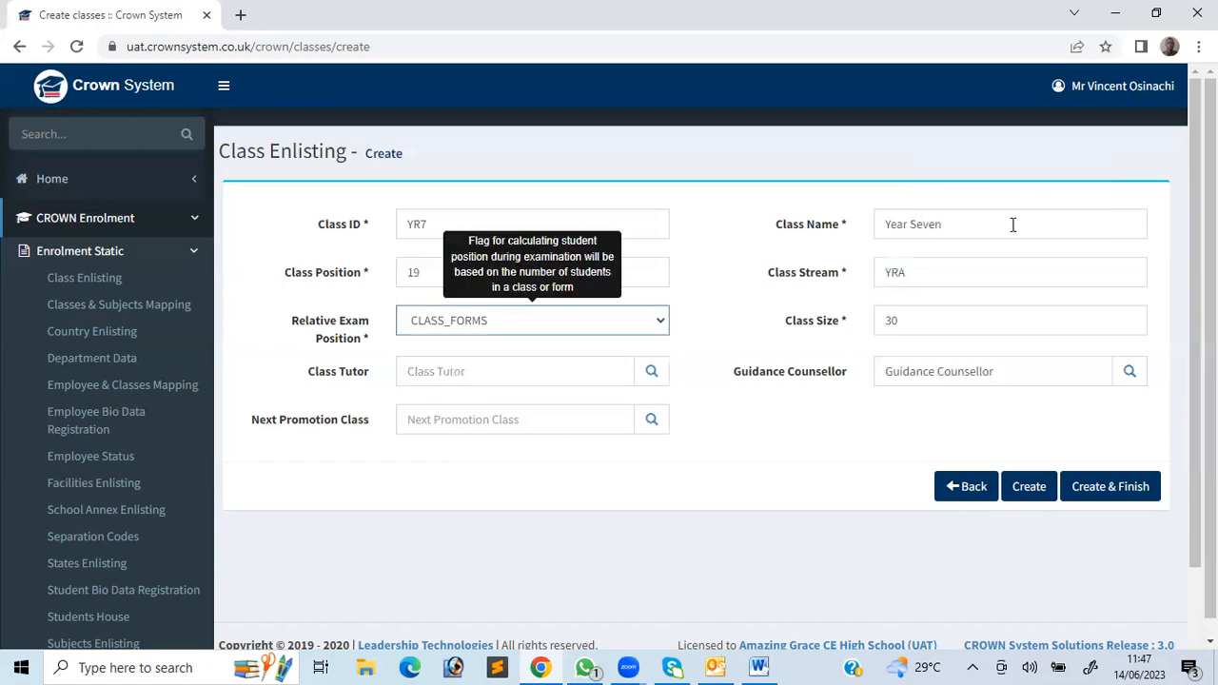
Assign the fourth listed employee as Class Tutor and the sixth listed employee as Guidance Counsellor
{"action": "key", "text": "Tab"}
{"action": "key", "text": "Return"}
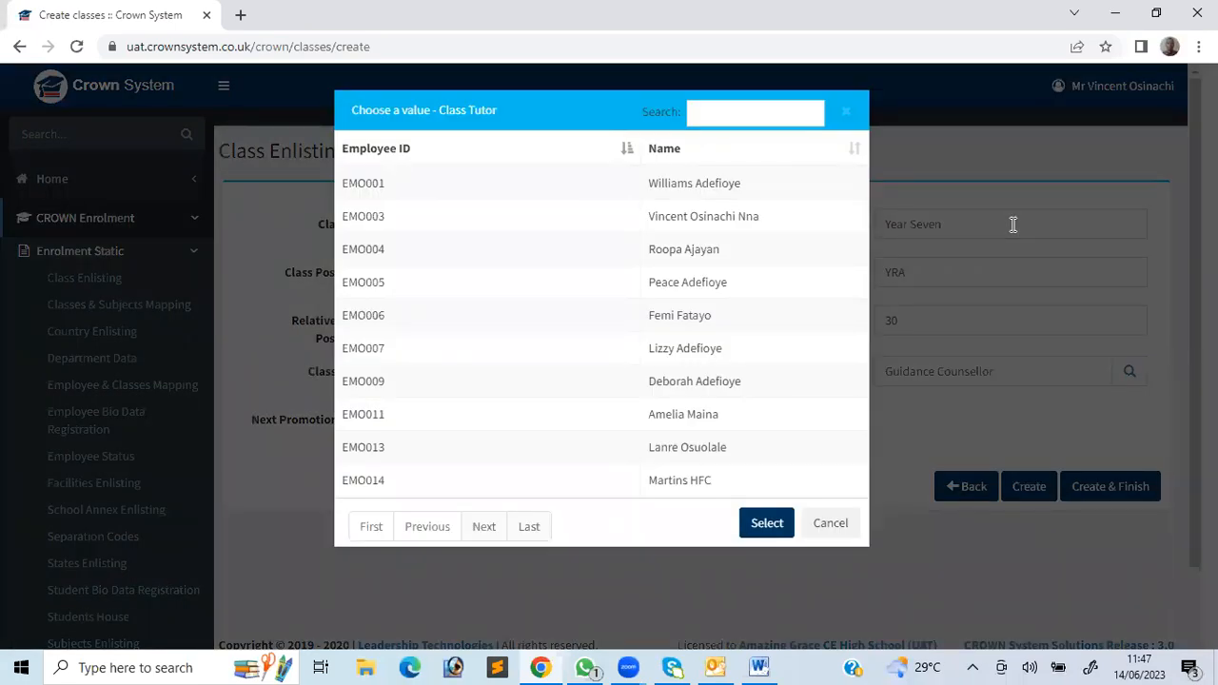
{"action": "left_click", "coordinate": [687, 282]}
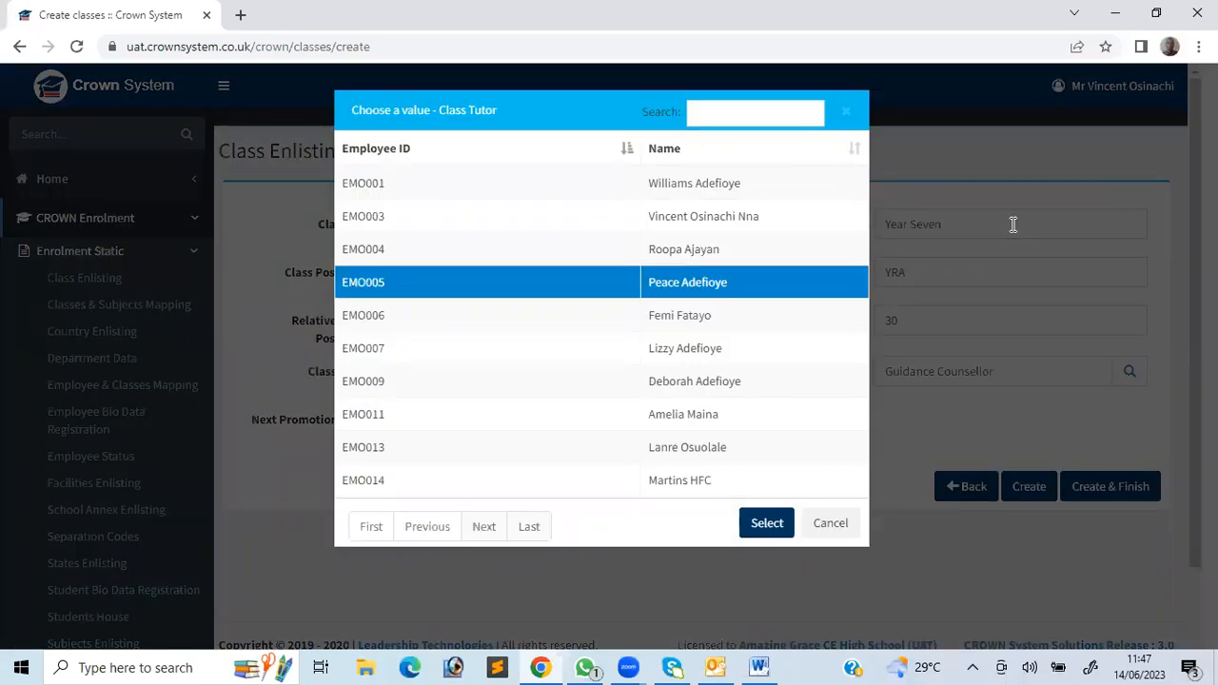
{"action": "left_click", "coordinate": [768, 523]}
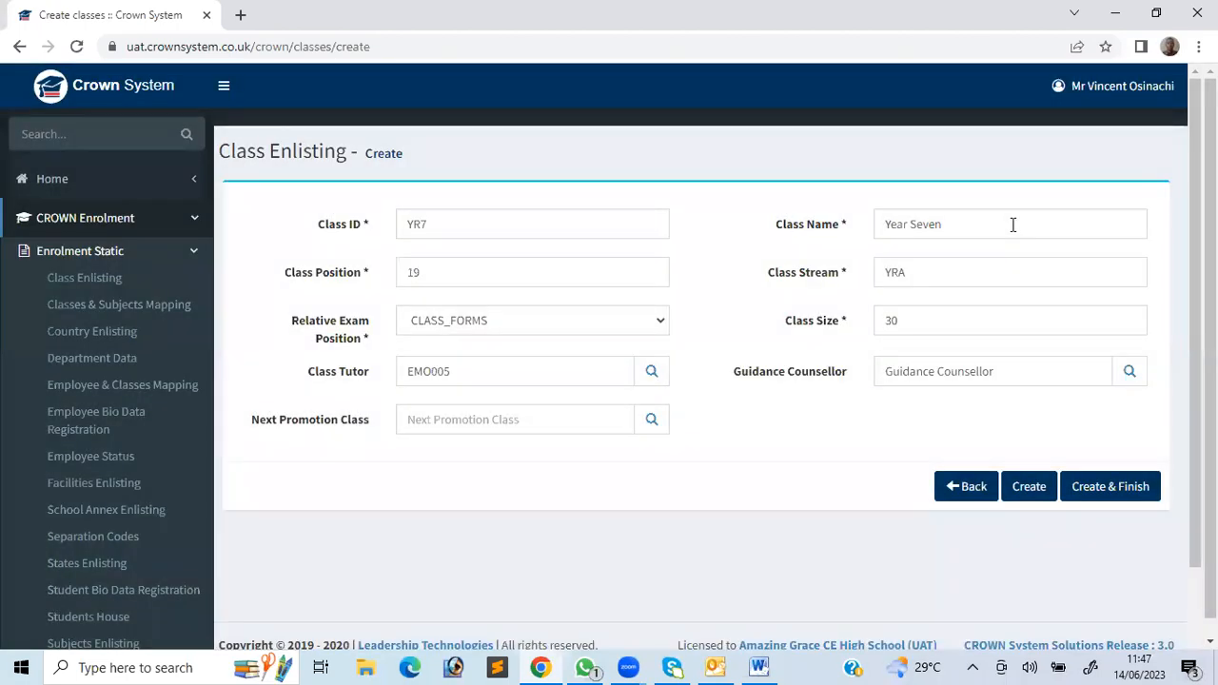
{"action": "left_click", "coordinate": [1130, 371]}
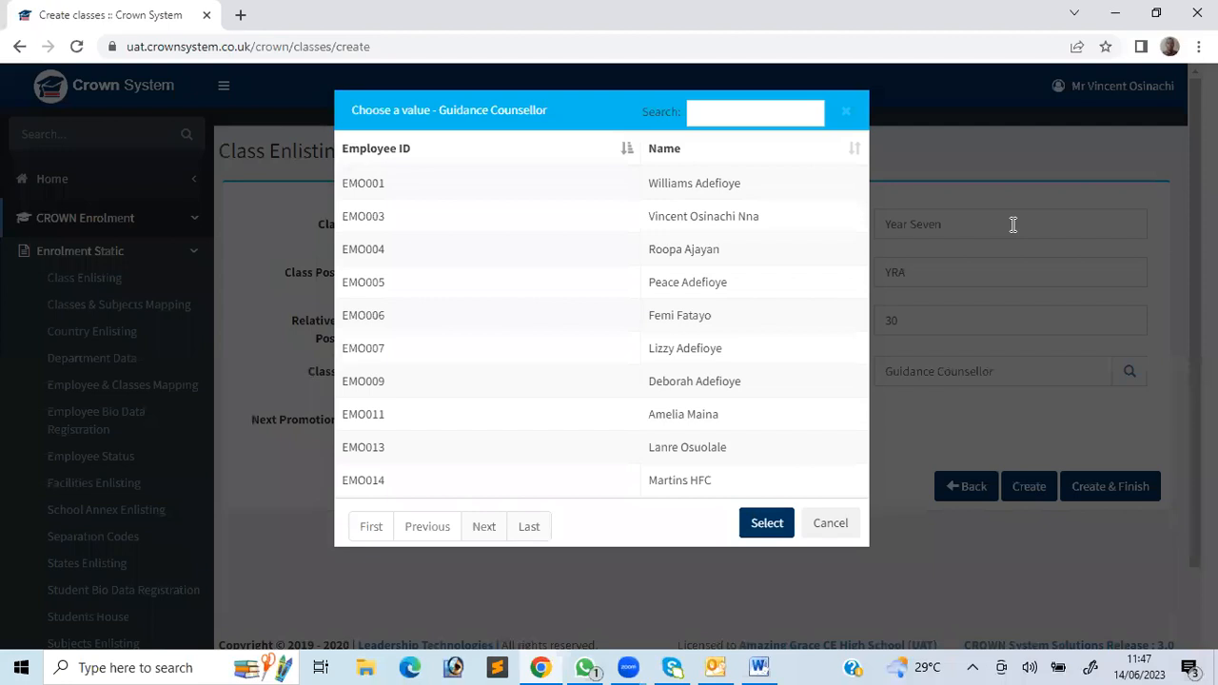
{"action": "left_click", "coordinate": [685, 348]}
{"action": "left_click", "coordinate": [766, 523]}
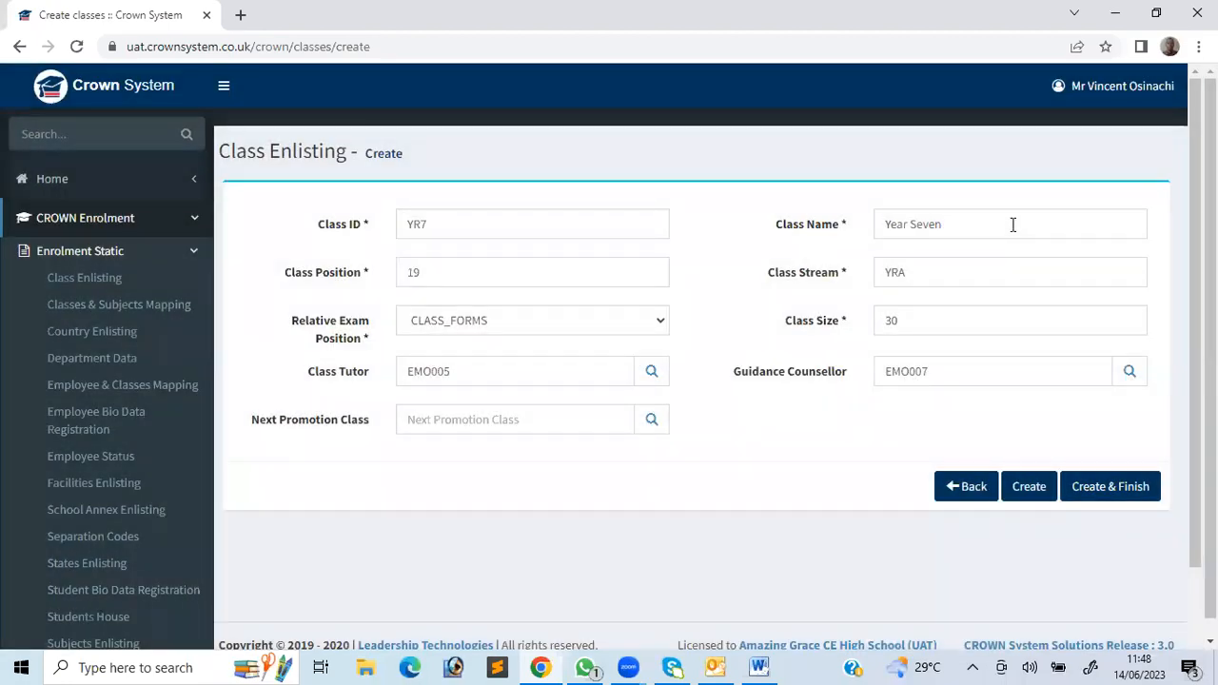
Check the Next Promotion Class choices without selecting one, and create the Year Seven class record
{"action": "left_click", "coordinate": [651, 420]}
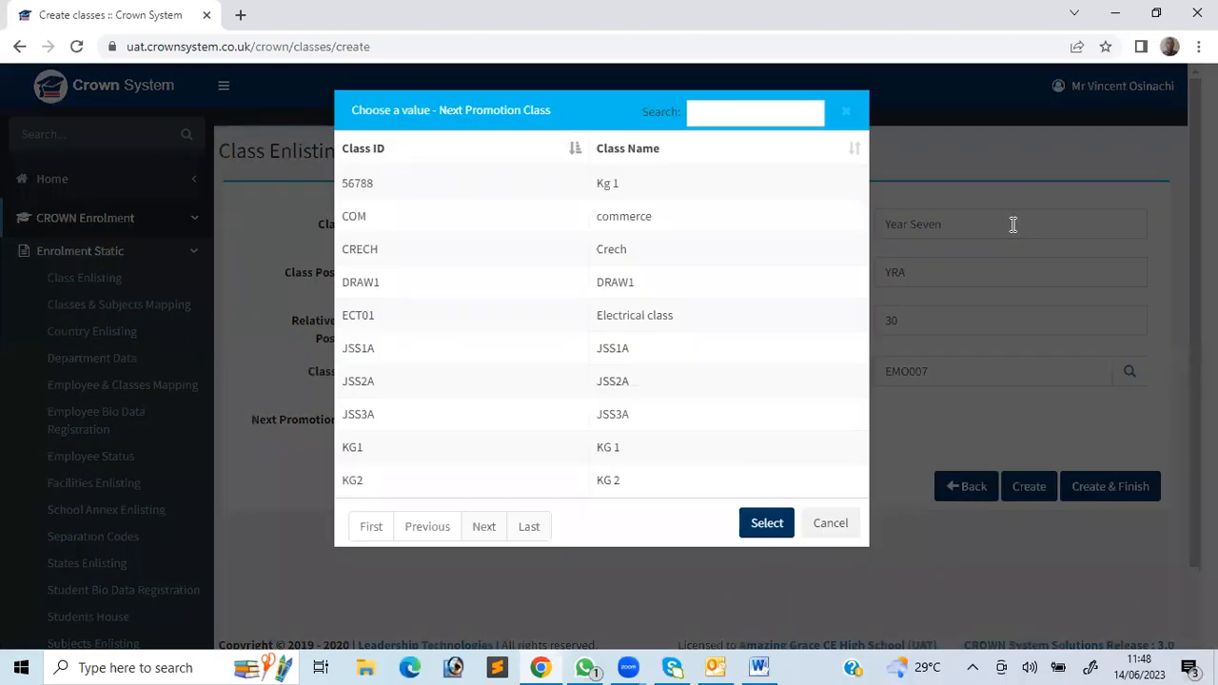
{"action": "left_click", "coordinate": [831, 522]}
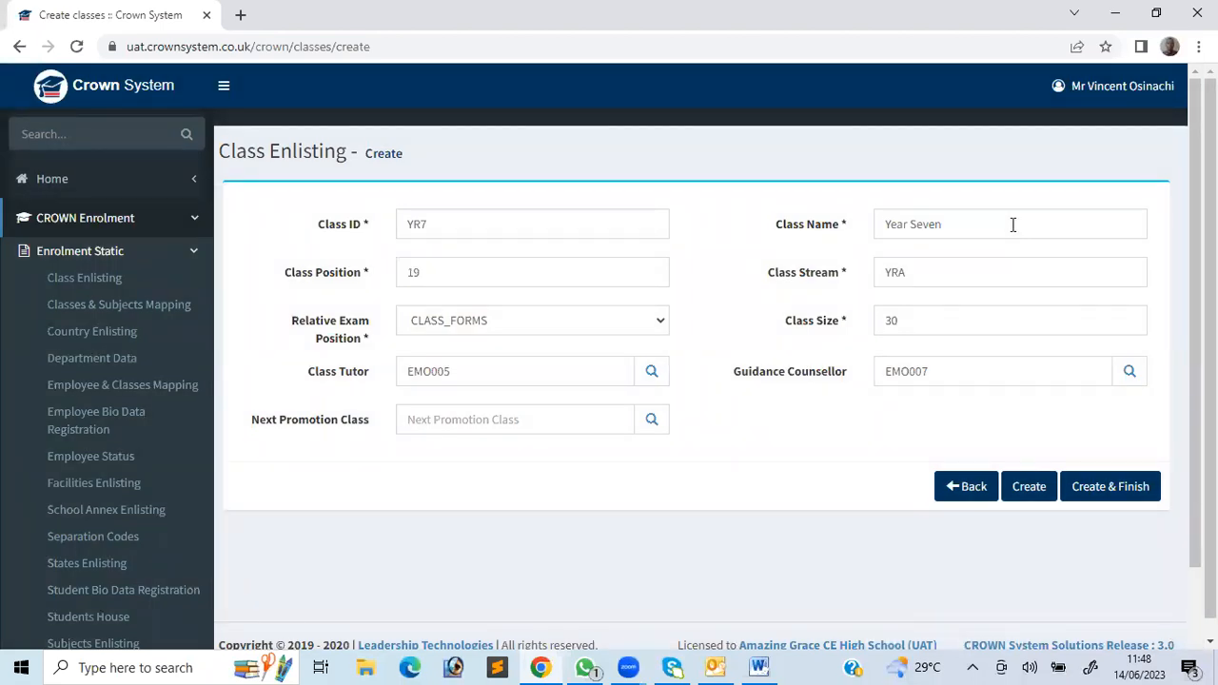
{"action": "key", "text": "Return"}
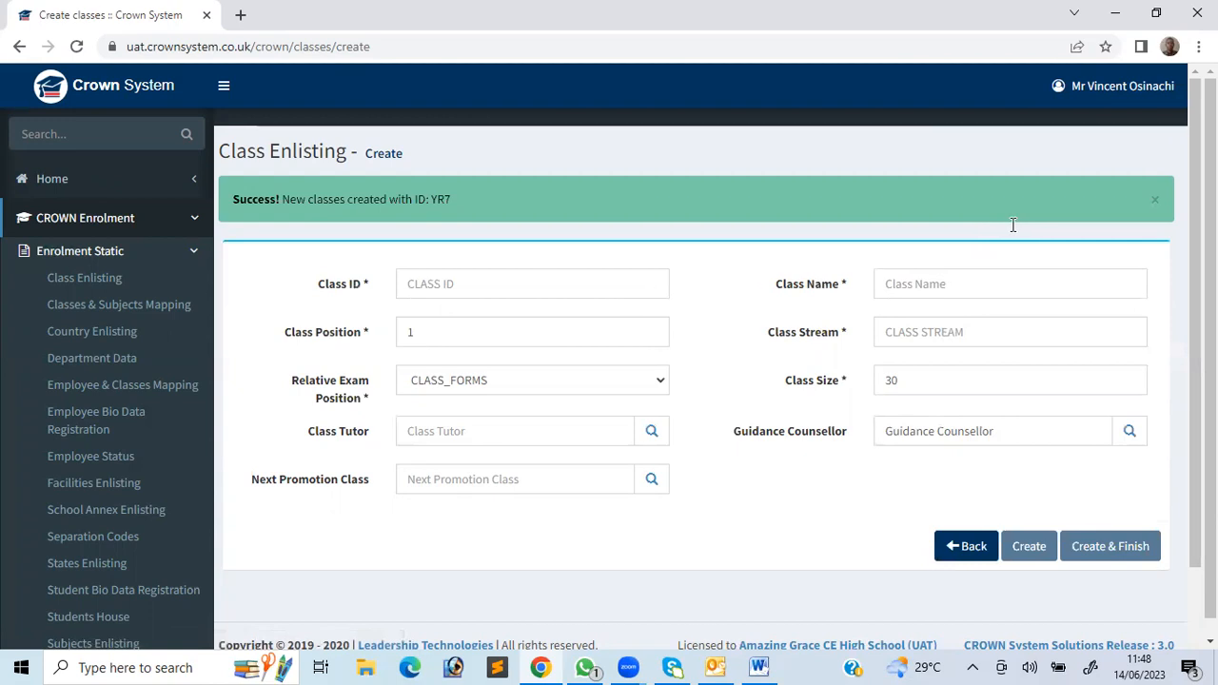
Try to submit the blank class form, and return to the class list
{"action": "key", "text": "Return"}
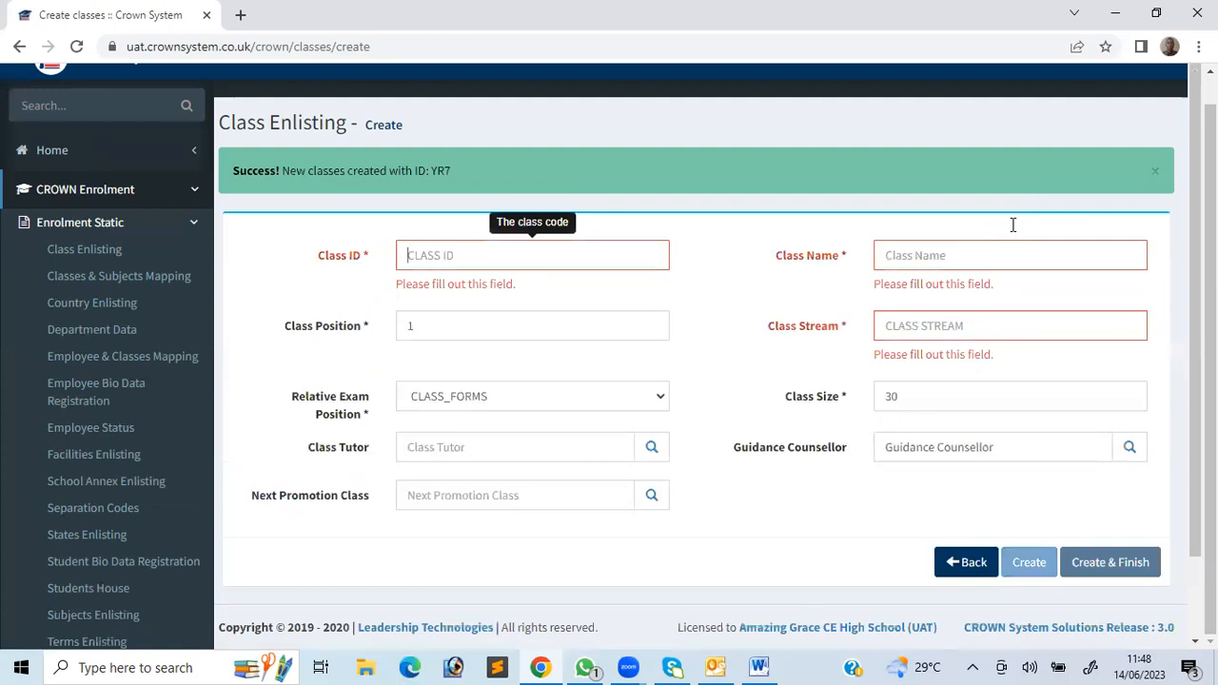
{"action": "key", "text": "Down"}
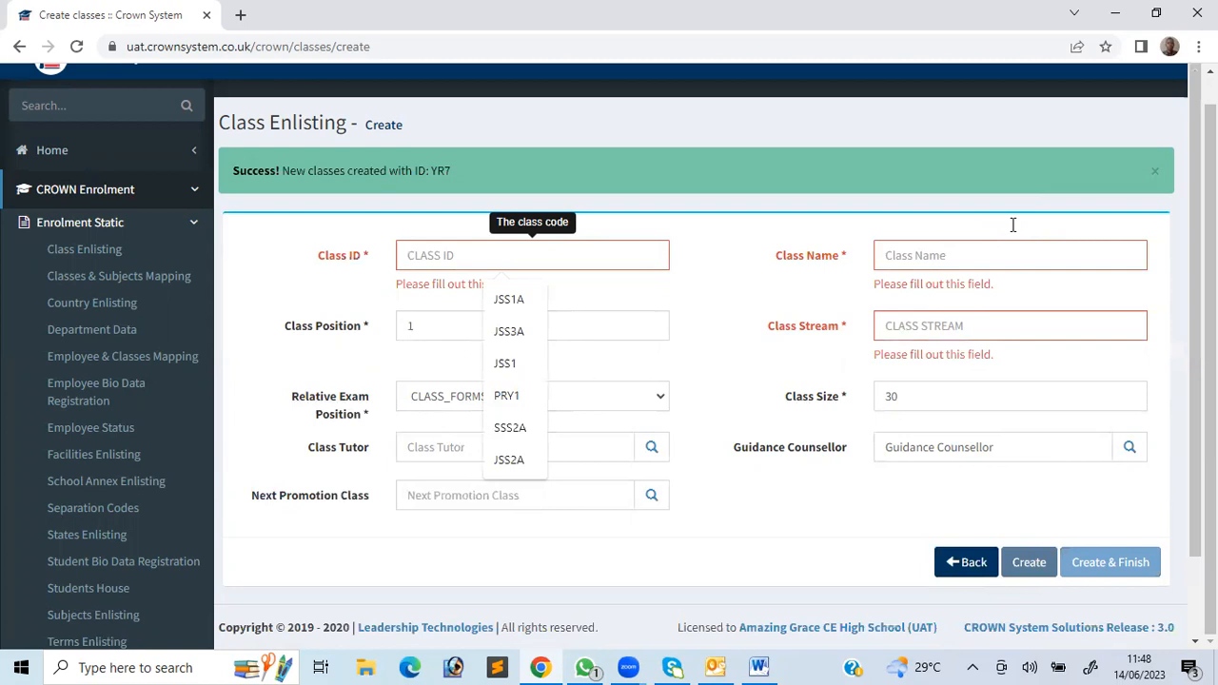
{"action": "scroll", "coordinate": [1013, 225], "scroll_direction": "up", "scroll_amount": 1}
{"action": "scroll", "coordinate": [1013, 224], "scroll_direction": "down", "scroll_amount": 1}
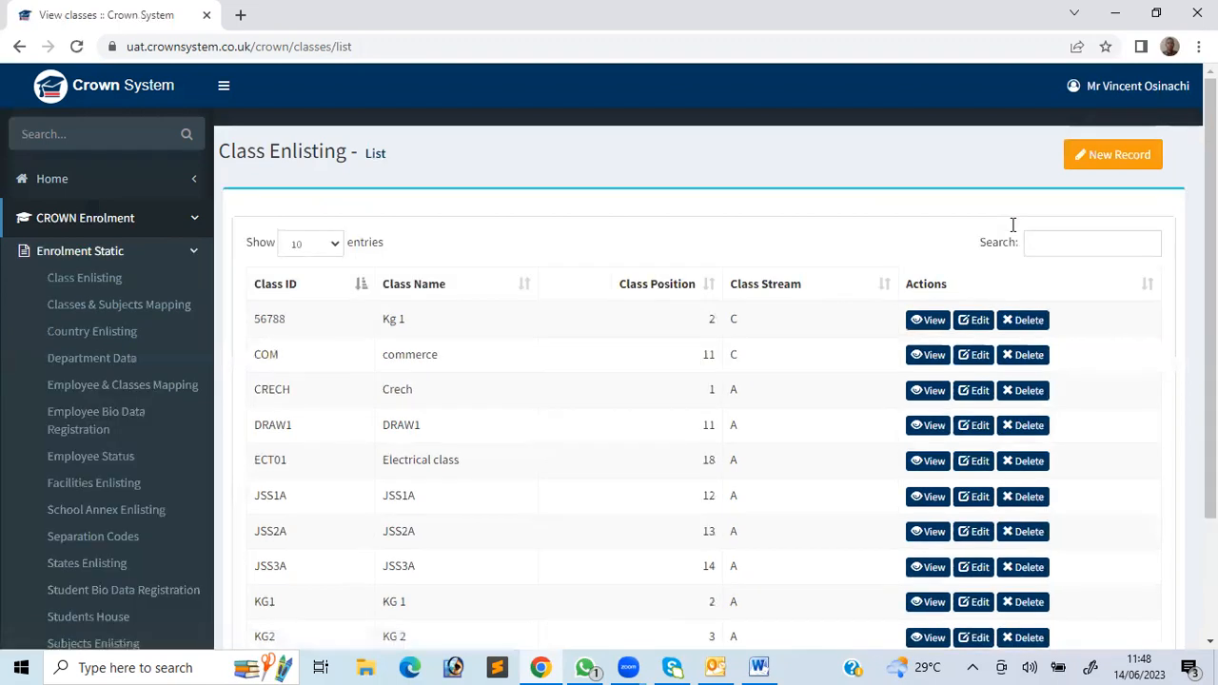
Search the class list for yr7
{"action": "scroll", "coordinate": [1013, 225], "scroll_direction": "down", "scroll_amount": 2}
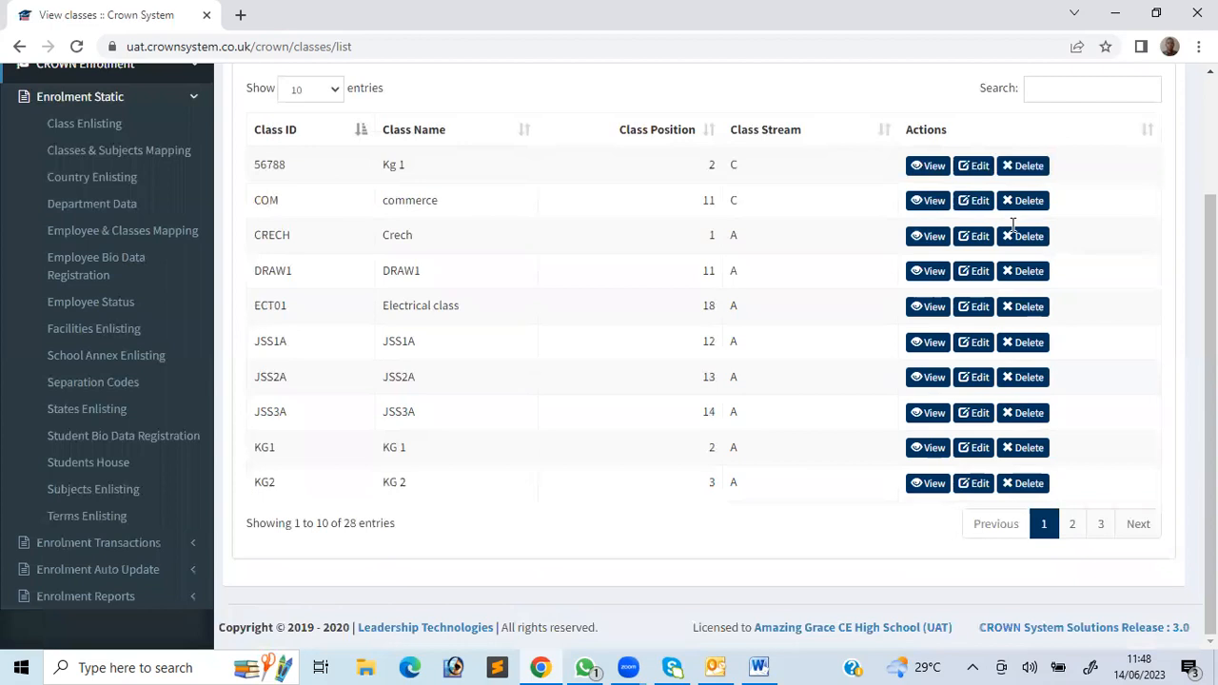
{"action": "scroll", "coordinate": [1013, 225], "scroll_direction": "up", "scroll_amount": 2}
{"action": "left_click", "coordinate": [1012, 225]}
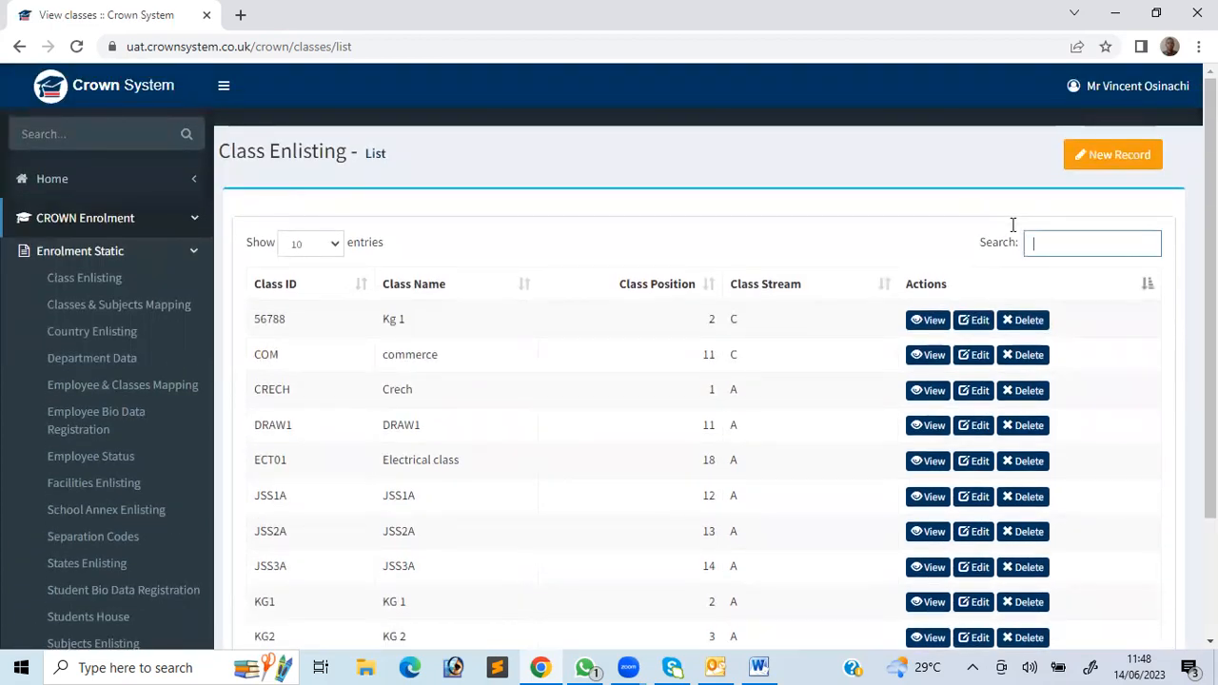
{"action": "type", "text": "yr7"}
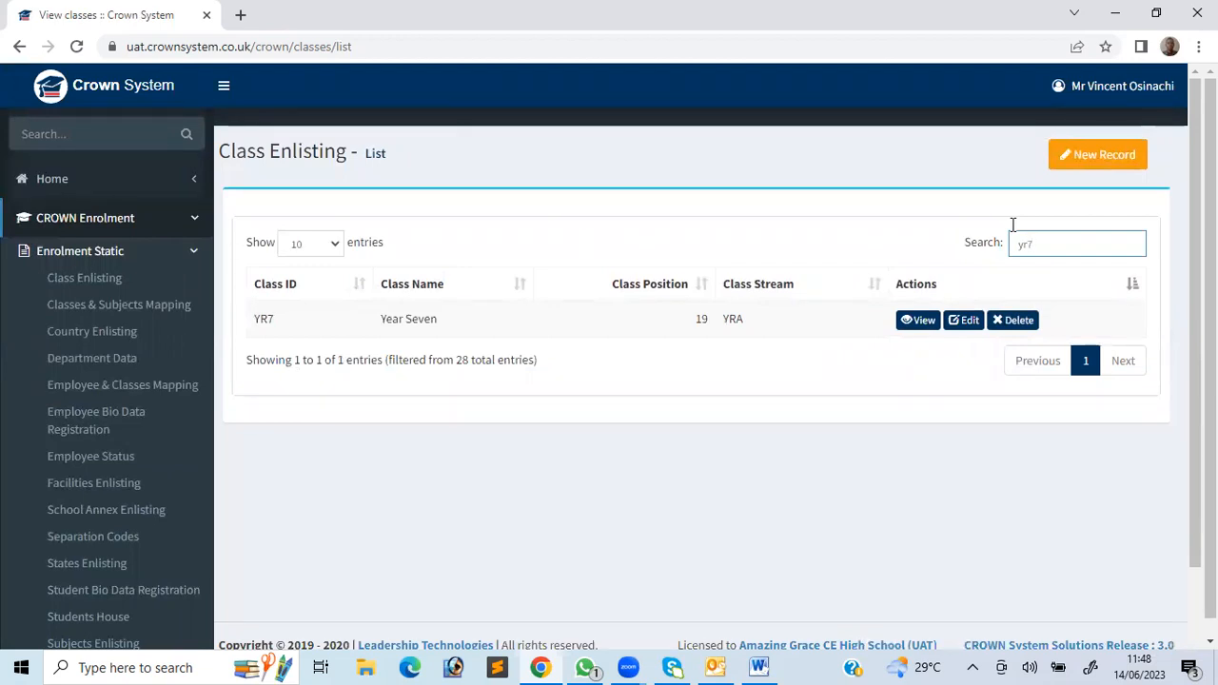
View the YR7 class record down to its audit fields and return to the class list
{"action": "left_click", "coordinate": [919, 320]}
{"action": "scroll", "coordinate": [1013, 225], "scroll_direction": "down", "scroll_amount": 3}
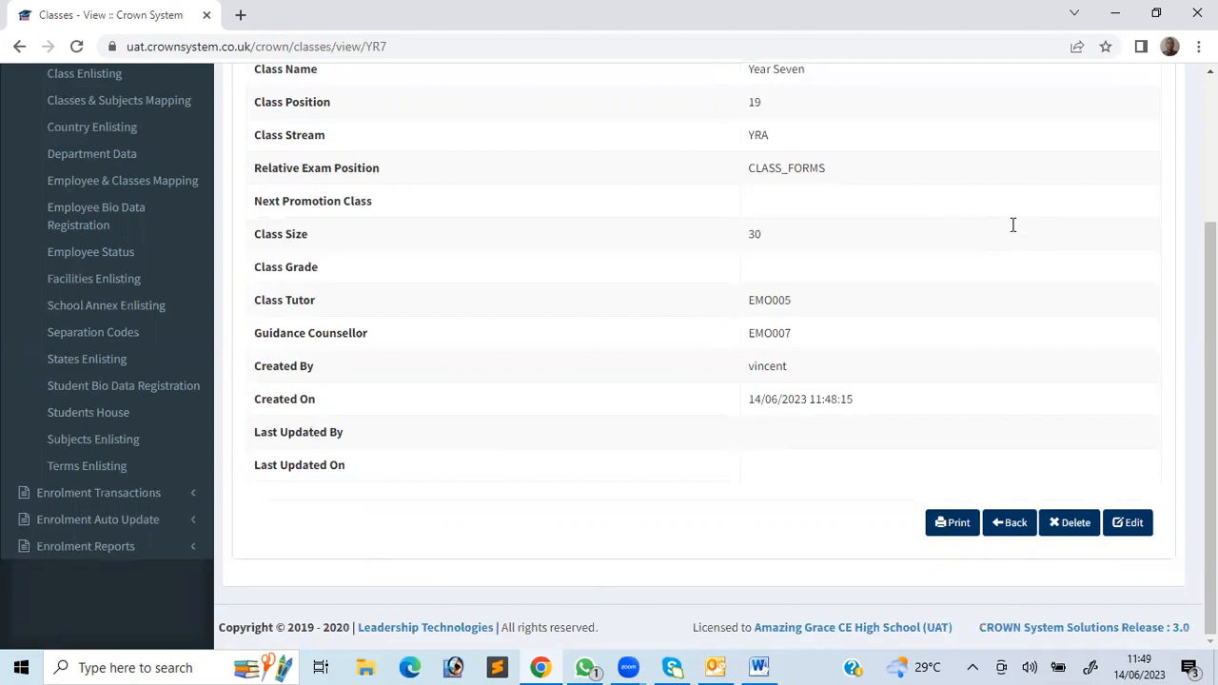
{"action": "scroll", "coordinate": [1012, 224], "scroll_direction": "up", "scroll_amount": 3}
{"action": "scroll", "coordinate": [1013, 225], "scroll_direction": "down", "scroll_amount": 3}
{"action": "scroll", "coordinate": [1013, 225], "scroll_direction": "up", "scroll_amount": 3}
{"action": "scroll", "coordinate": [1013, 224], "scroll_direction": "down", "scroll_amount": 3}
{"action": "left_click", "coordinate": [1010, 523]}
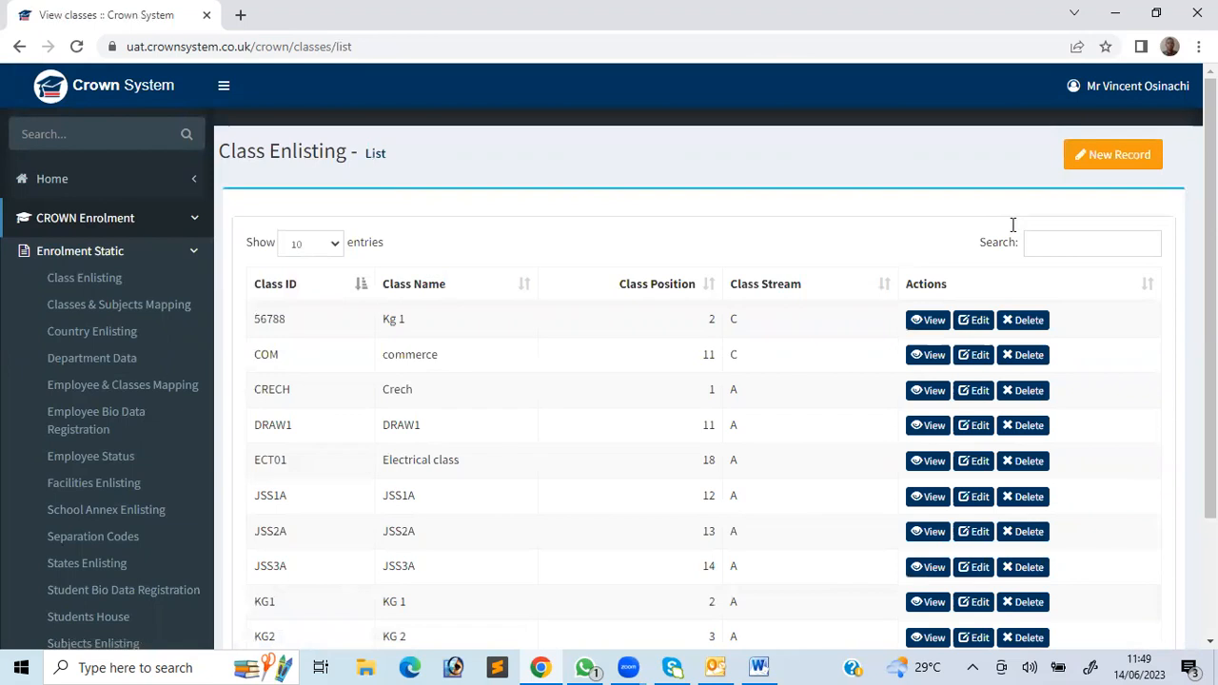
Look over the class list and the other Enrolment Static sections, and open the Terms Enlisting list
{"action": "scroll", "coordinate": [1013, 224], "scroll_direction": "down", "scroll_amount": 3}
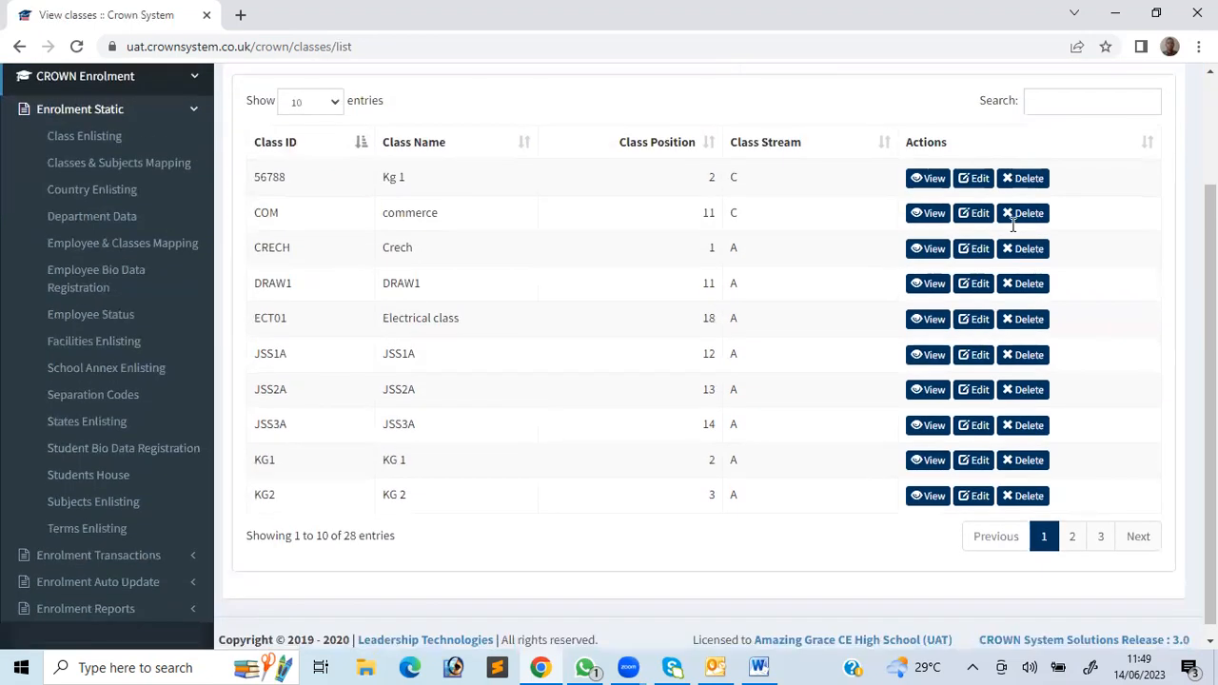
{"action": "scroll", "coordinate": [1013, 225], "scroll_direction": "up", "scroll_amount": 1}
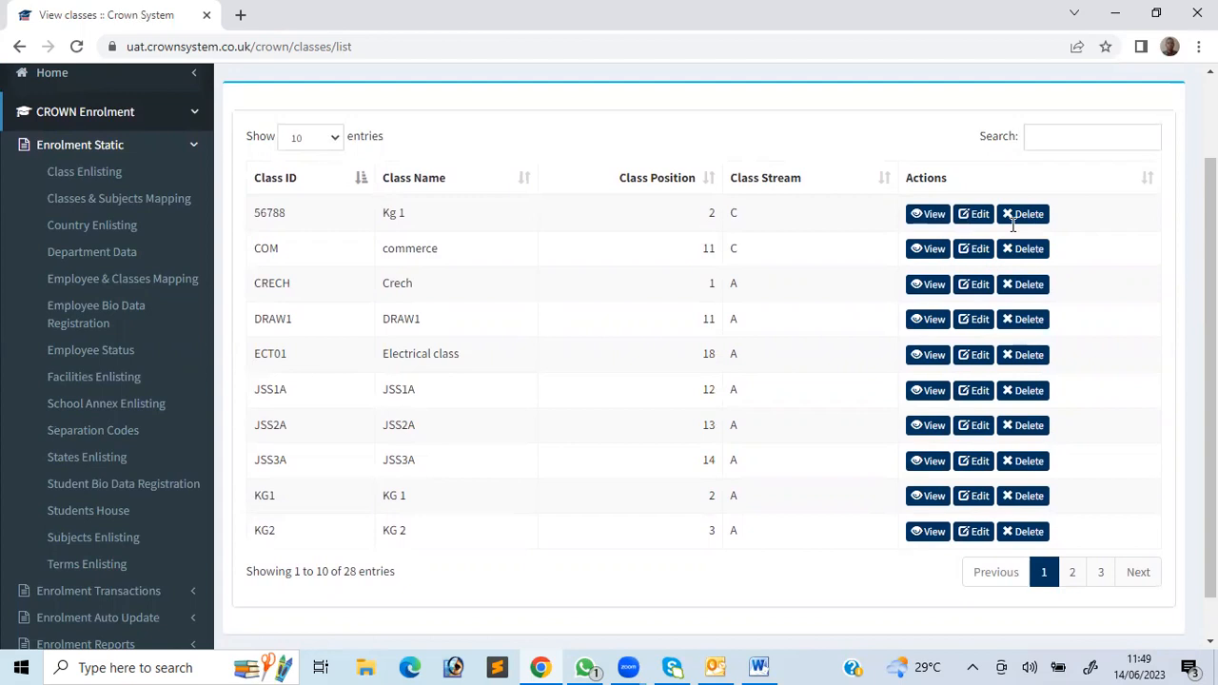
{"action": "mouse_move", "coordinate": [161, 261]}
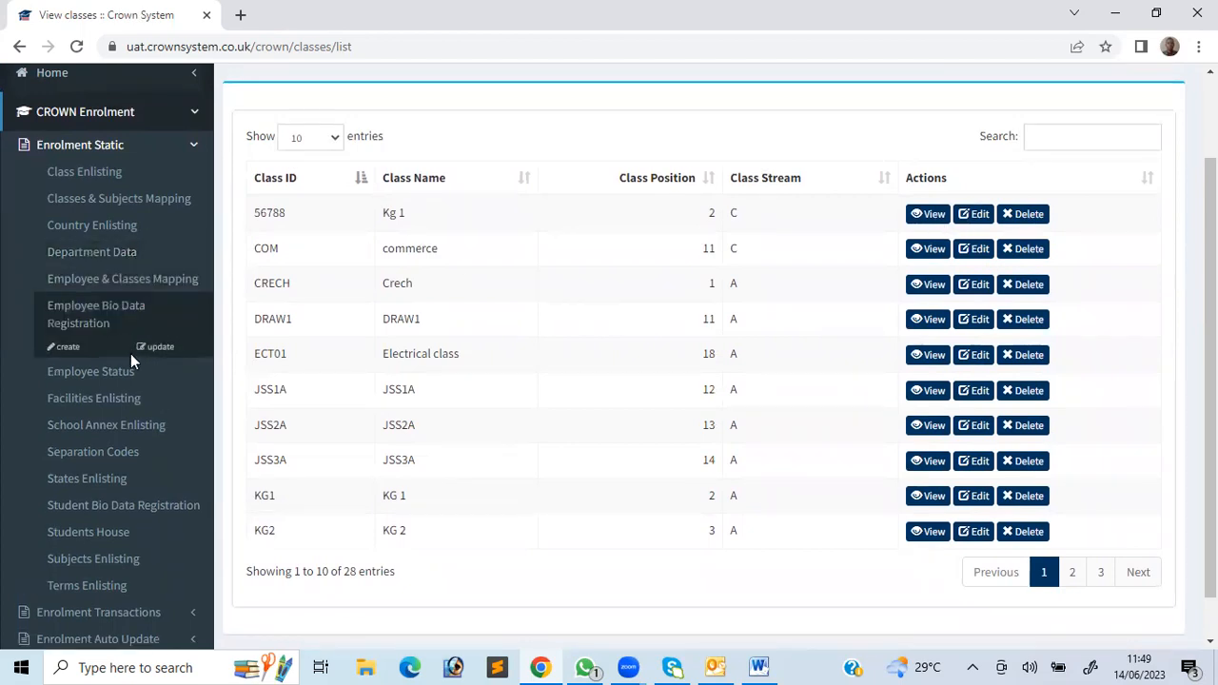
{"action": "mouse_move", "coordinate": [118, 340]}
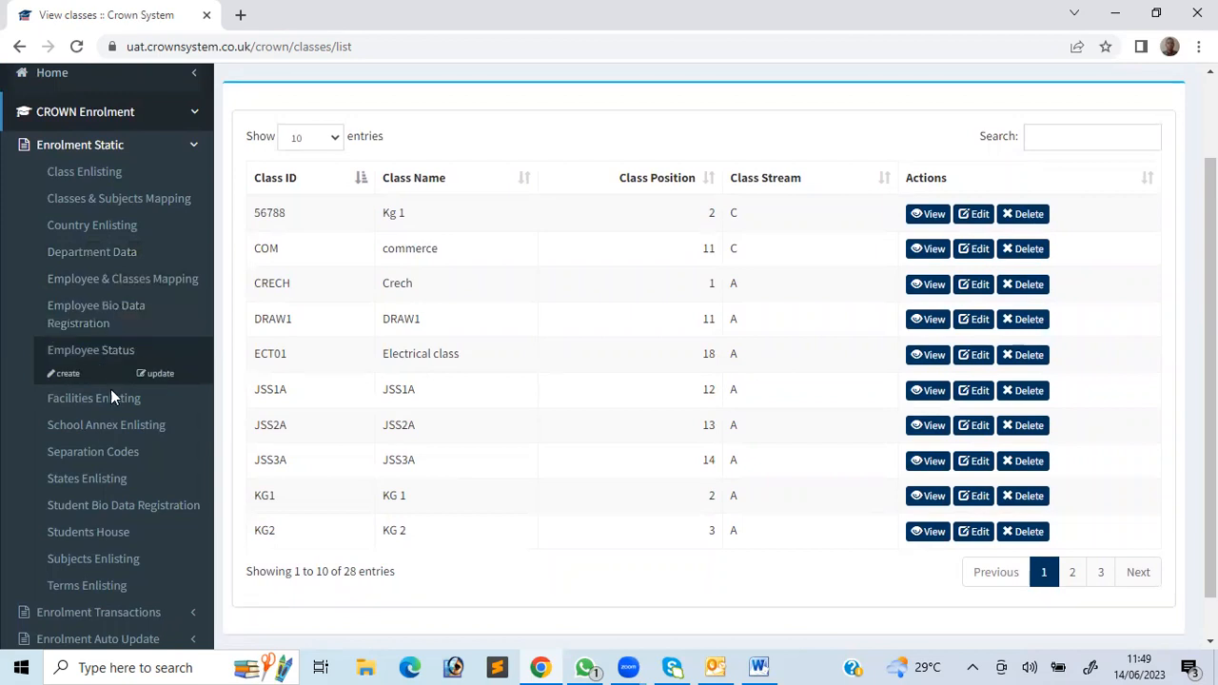
{"action": "mouse_move", "coordinate": [106, 467]}
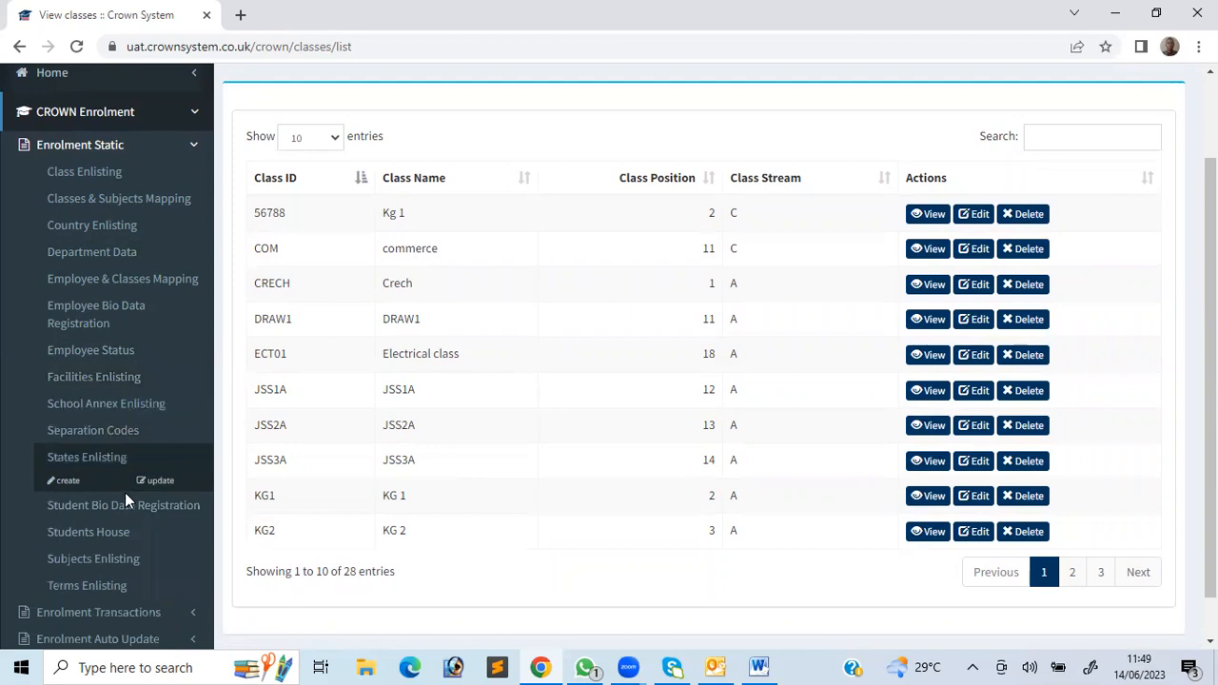
{"action": "mouse_move", "coordinate": [127, 562]}
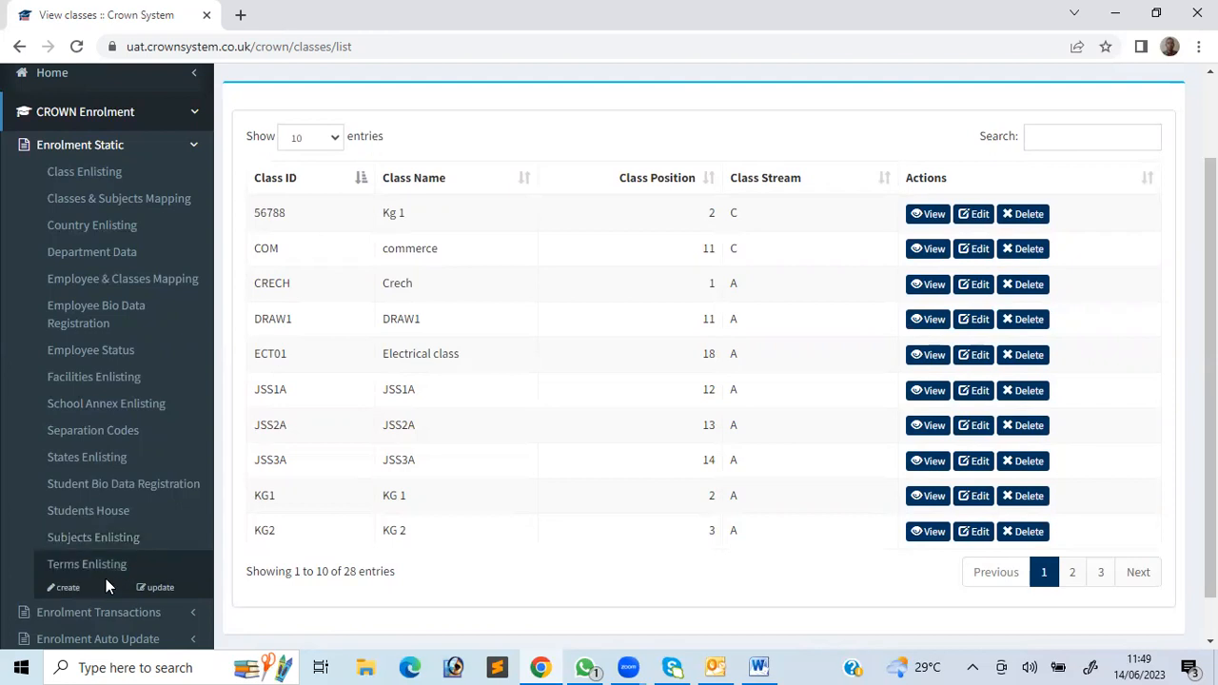
{"action": "left_click", "coordinate": [155, 586]}
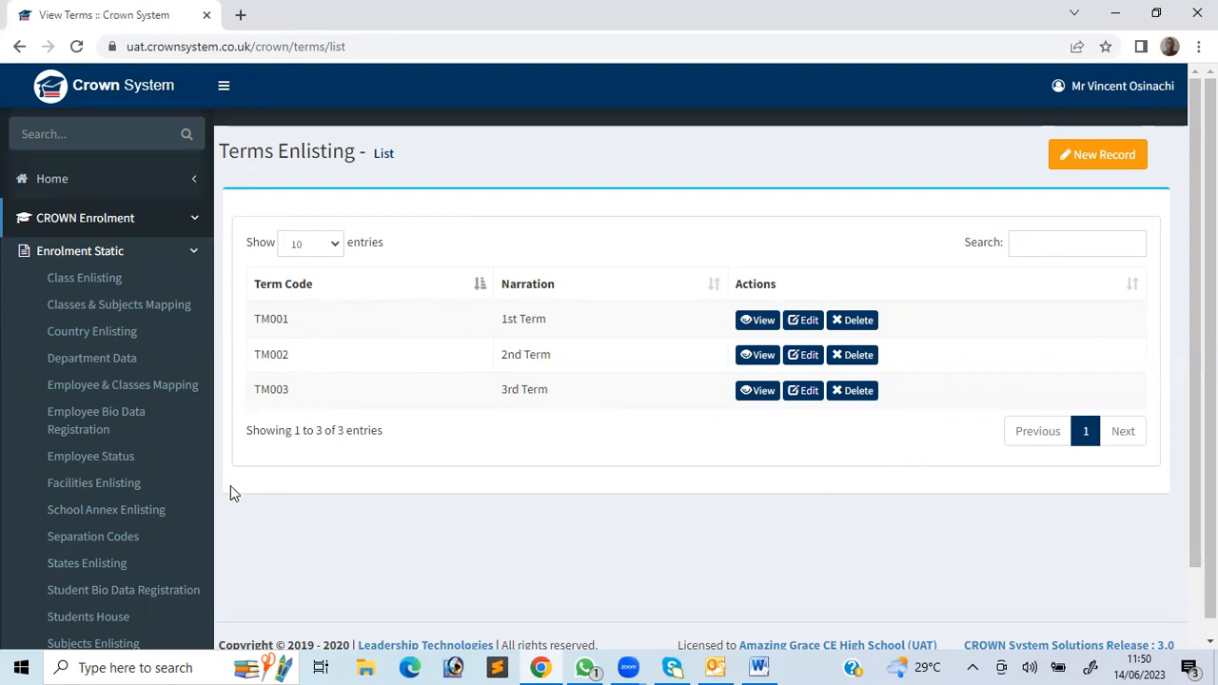
Open the Subjects Enlisting list and bring up a blank form for a new subject record
{"action": "scroll", "coordinate": [231, 512], "scroll_direction": "down", "scroll_amount": 2}
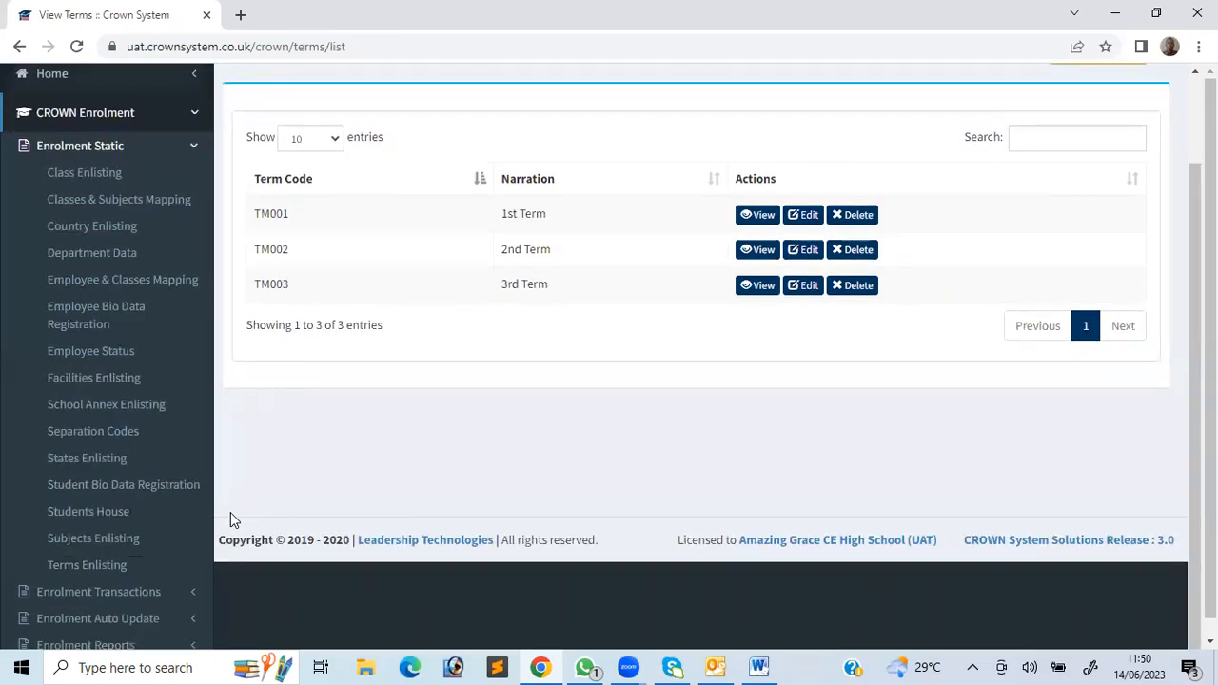
{"action": "mouse_move", "coordinate": [95, 535]}
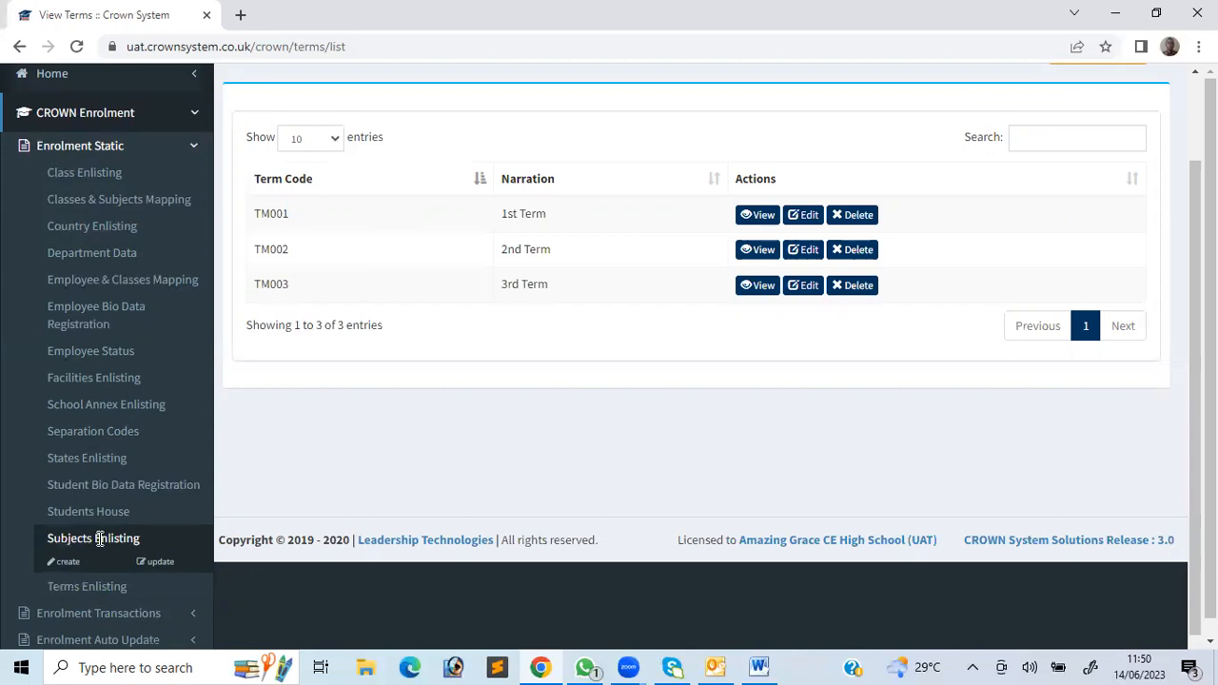
{"action": "left_click", "coordinate": [161, 568]}
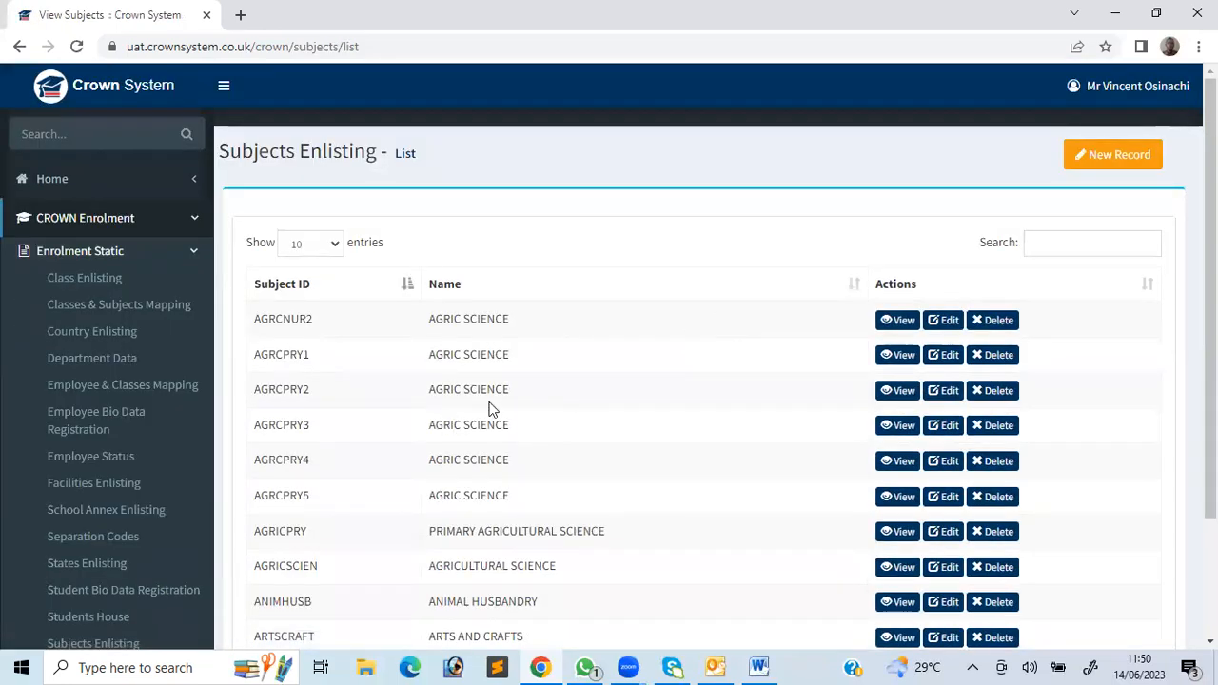
{"action": "left_click", "coordinate": [1110, 167]}
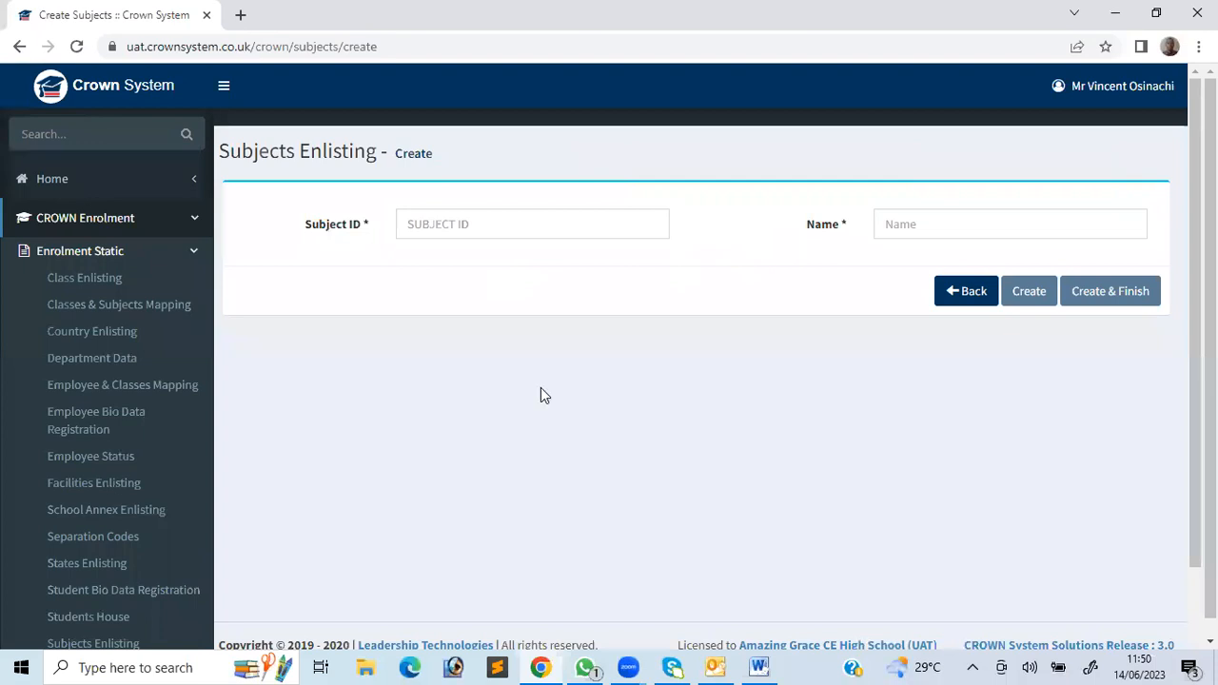
Open the Students House list from the Enrolment Static section
{"action": "scroll", "coordinate": [333, 533], "scroll_direction": "down", "scroll_amount": 1}
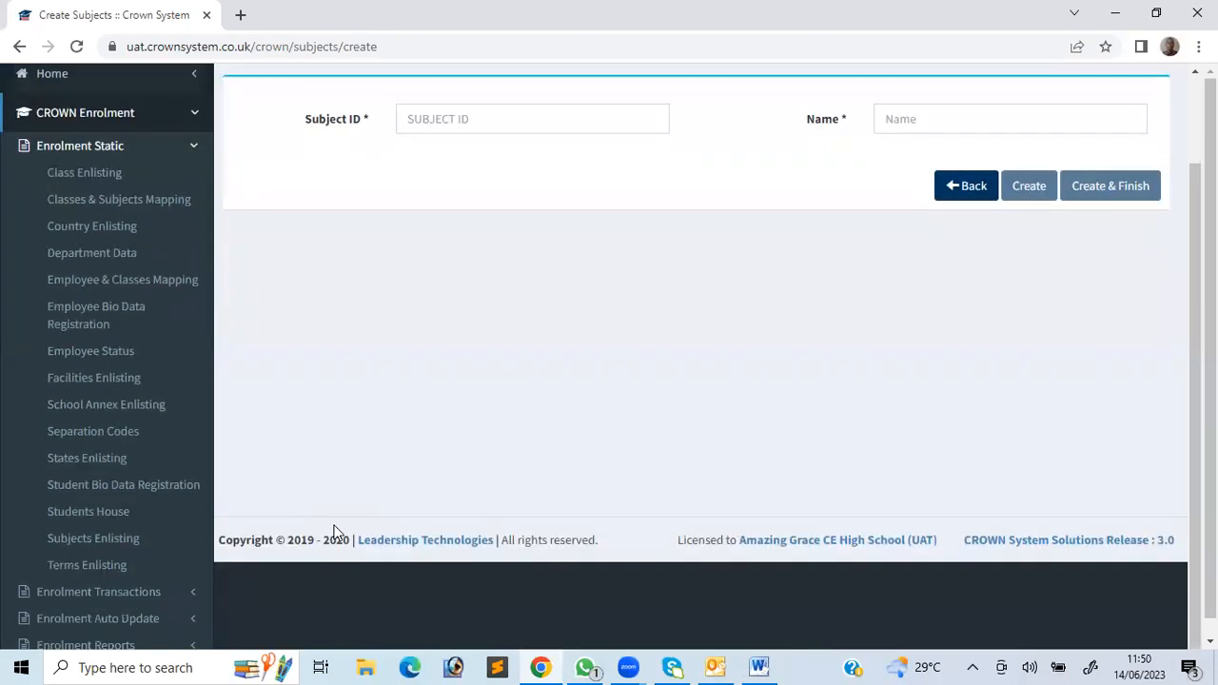
{"action": "mouse_move", "coordinate": [92, 508]}
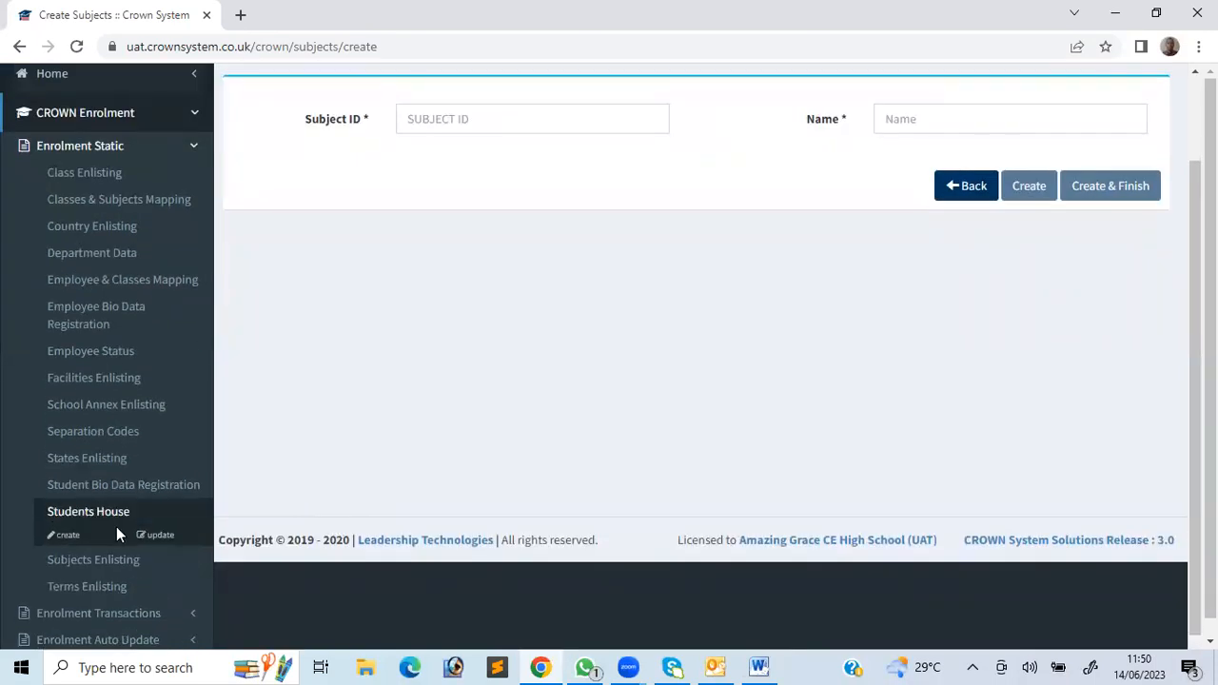
{"action": "left_click", "coordinate": [158, 537]}
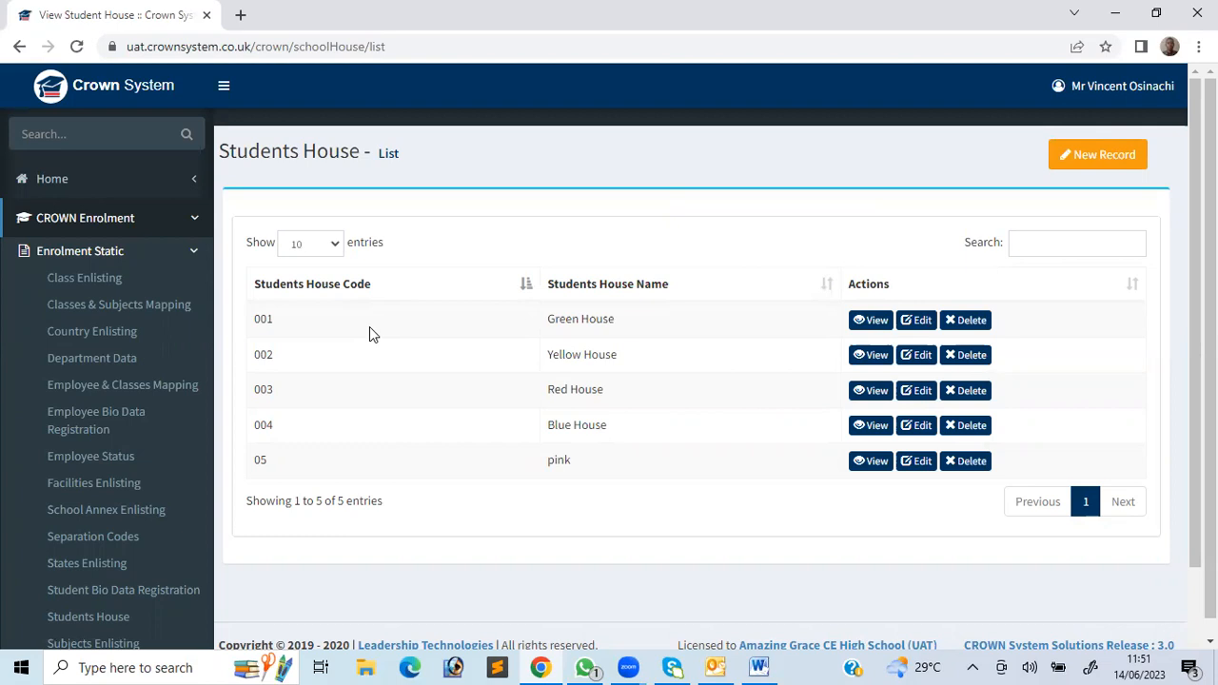
Open the States Enlisting list to see the existing state records
{"action": "scroll", "coordinate": [371, 333], "scroll_direction": "down", "scroll_amount": 2}
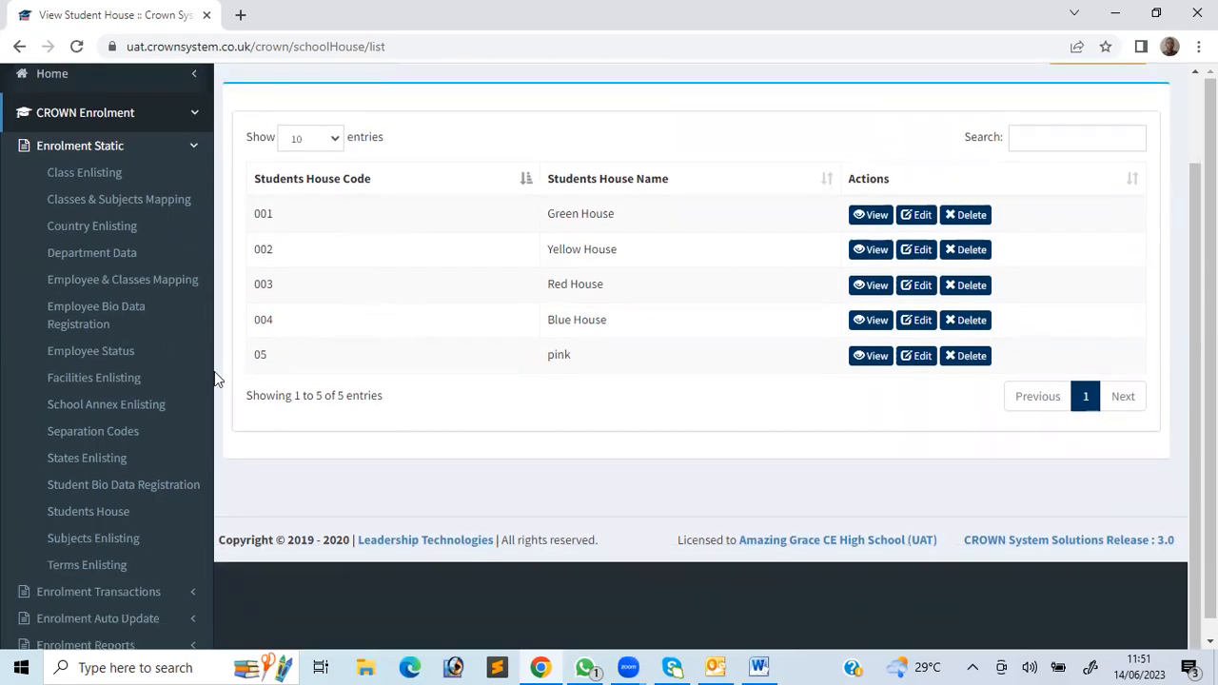
{"action": "mouse_move", "coordinate": [127, 493]}
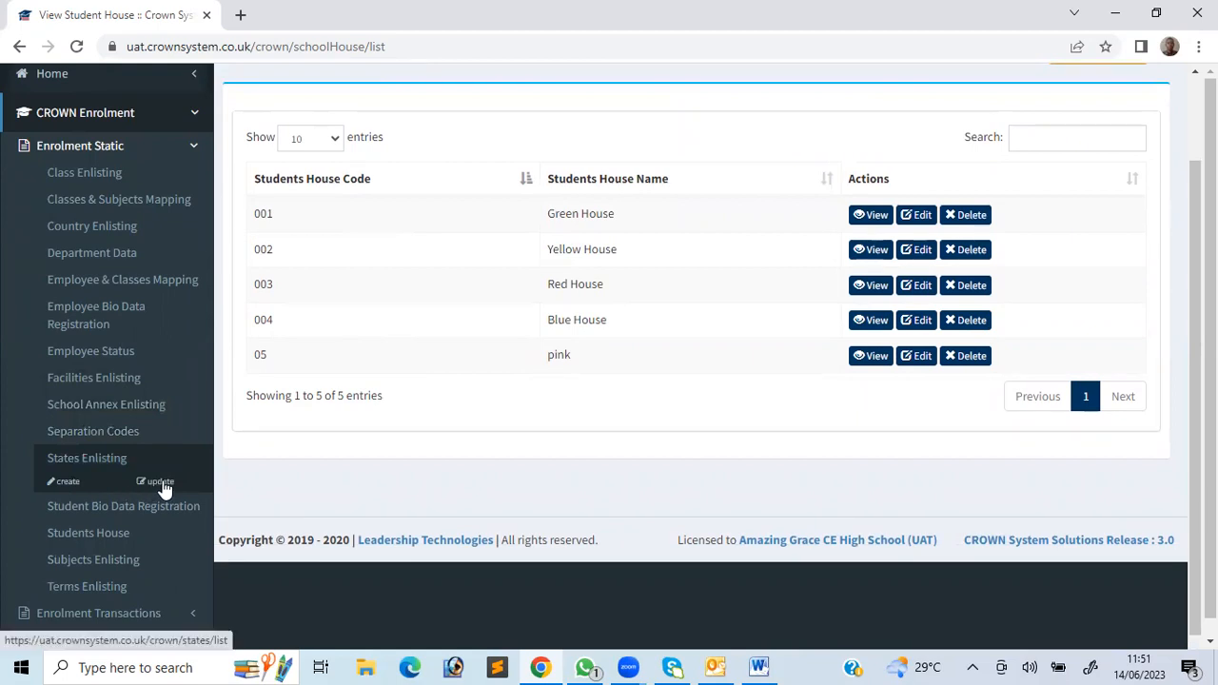
{"action": "left_click", "coordinate": [162, 486]}
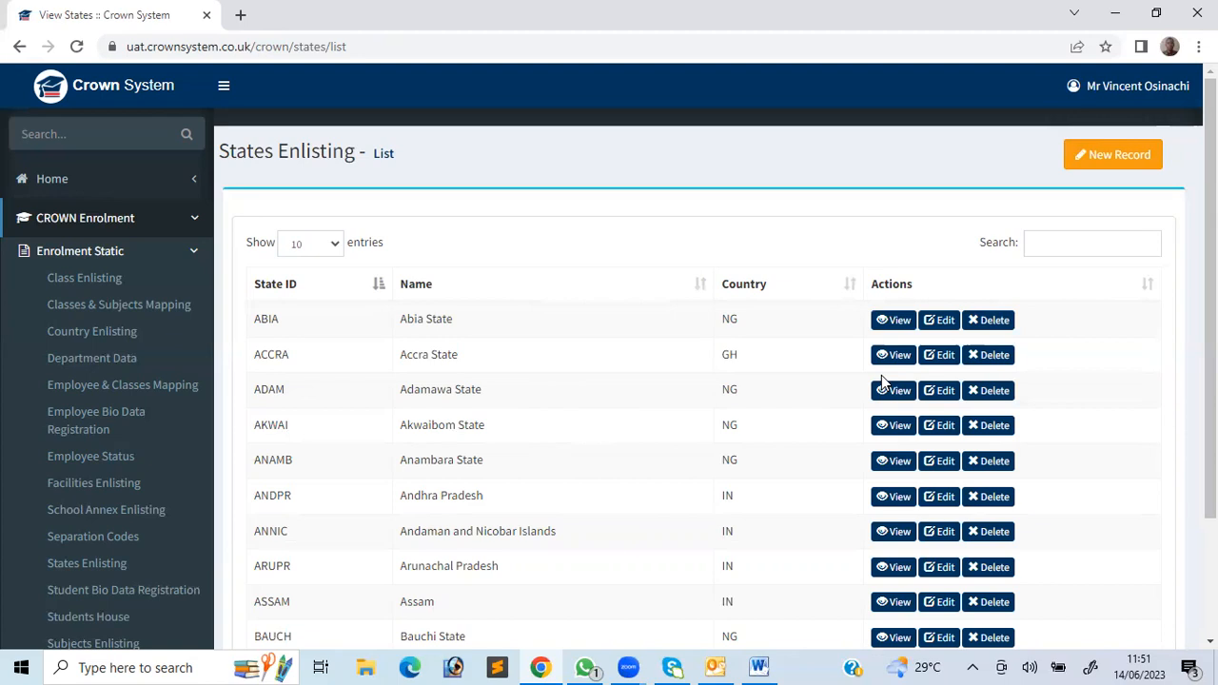
Look over the states list down to its end and open the Country Enlisting list
{"action": "scroll", "coordinate": [882, 381], "scroll_direction": "down", "scroll_amount": 2}
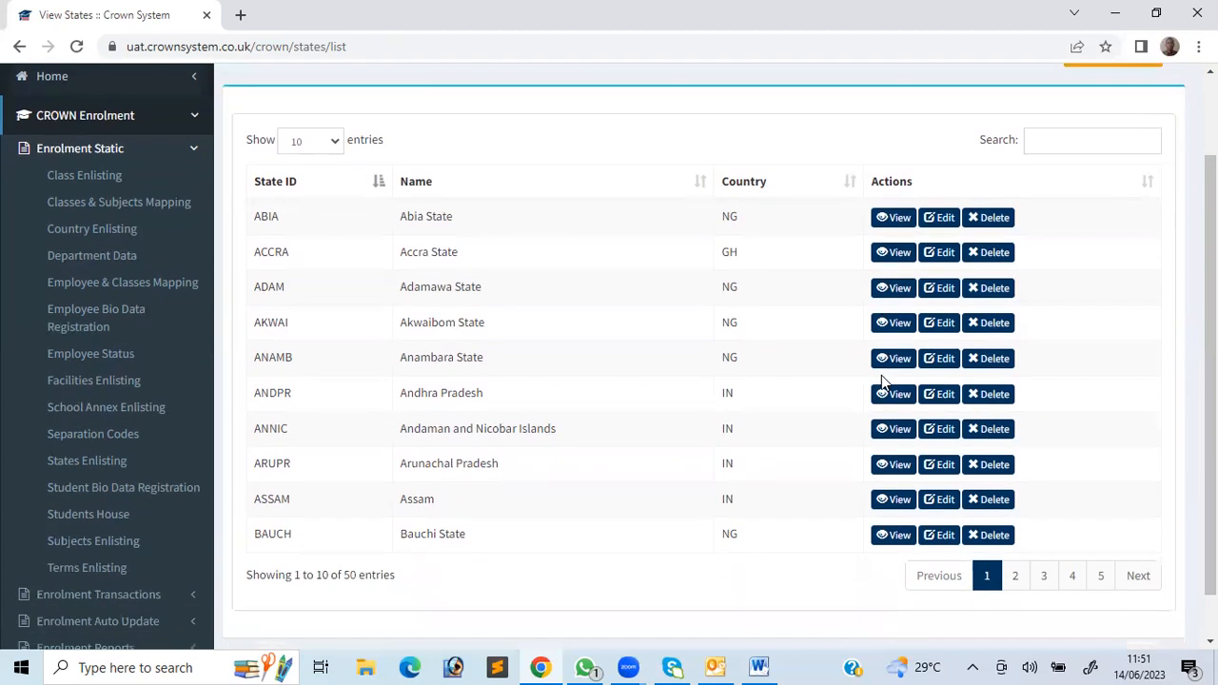
{"action": "mouse_move", "coordinate": [96, 467]}
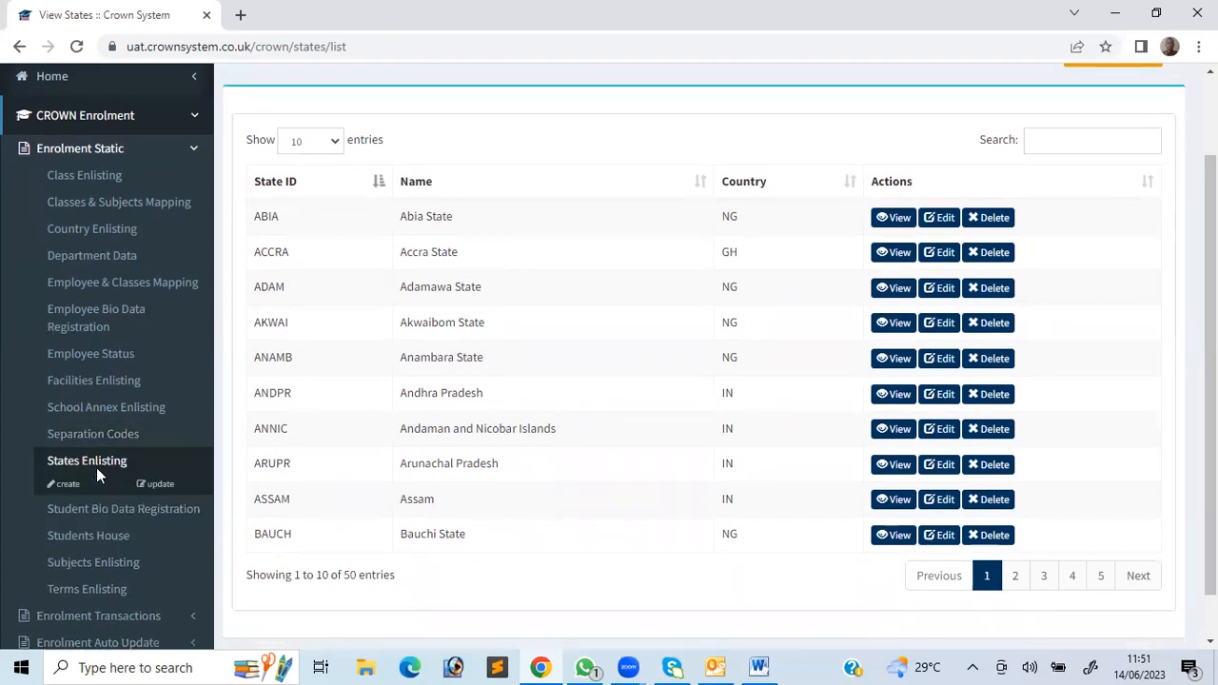
{"action": "left_click", "coordinate": [154, 254]}
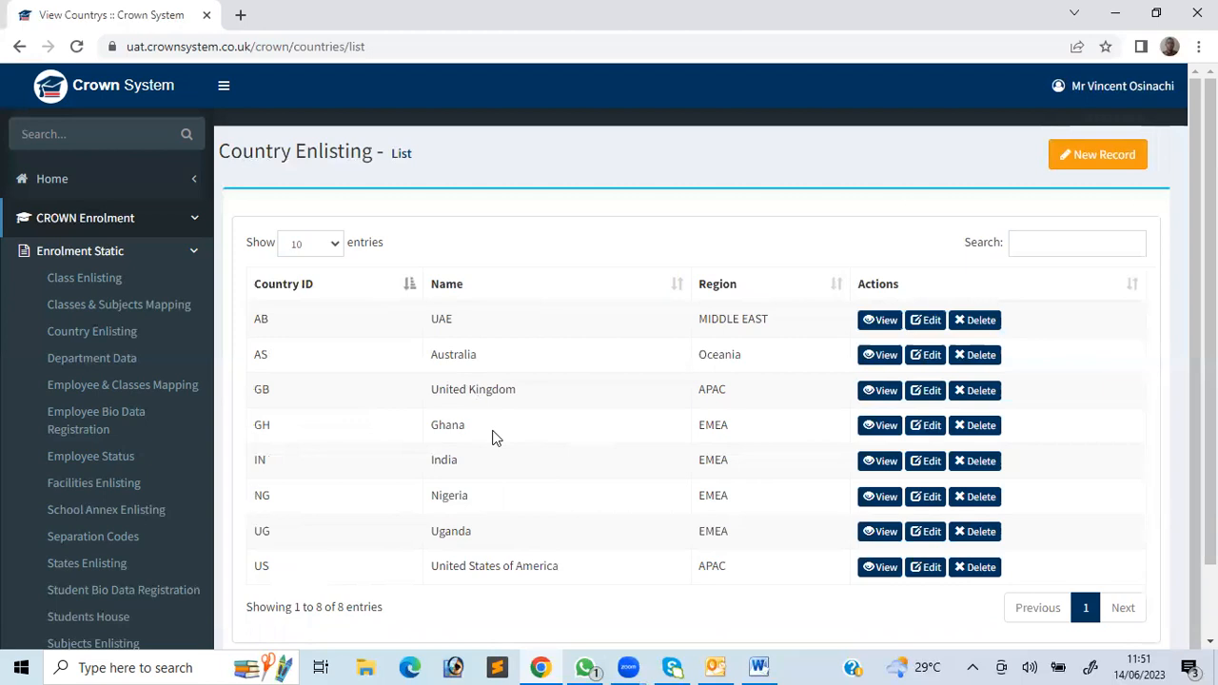
Bring up a blank form for a new state record, view the selectable countries, and close the chooser without picking one
{"action": "scroll", "coordinate": [423, 502], "scroll_direction": "down", "scroll_amount": 1}
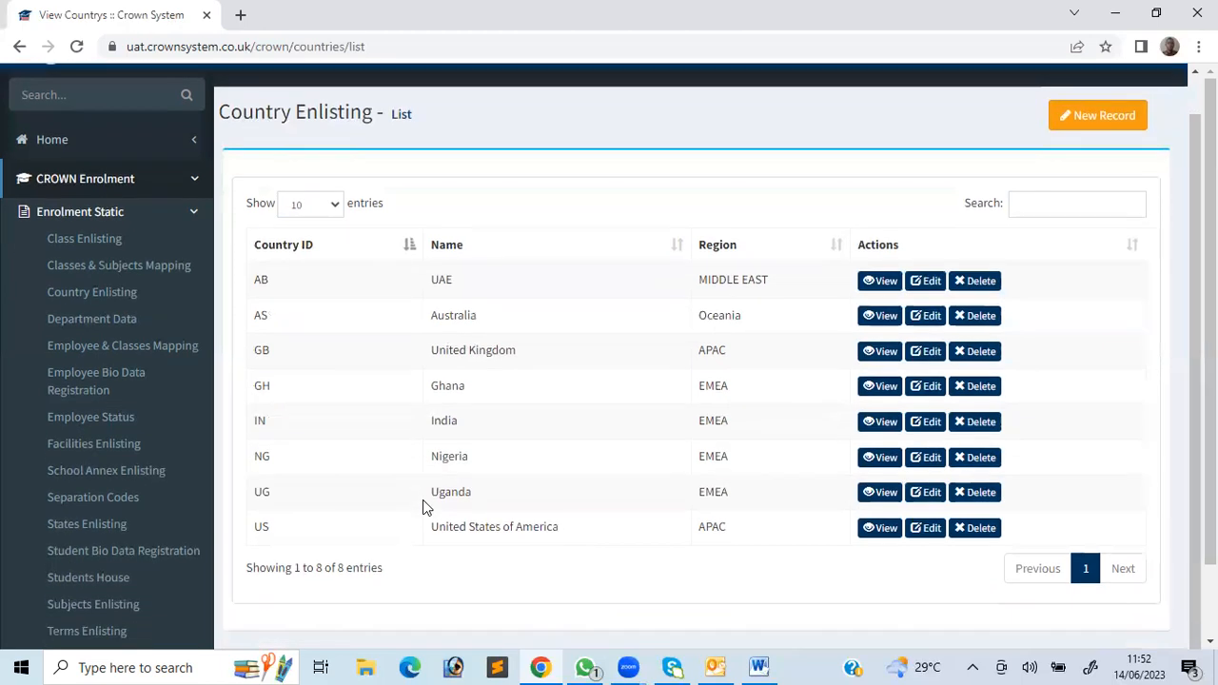
{"action": "mouse_move", "coordinate": [103, 524]}
{"action": "left_click", "coordinate": [64, 547]}
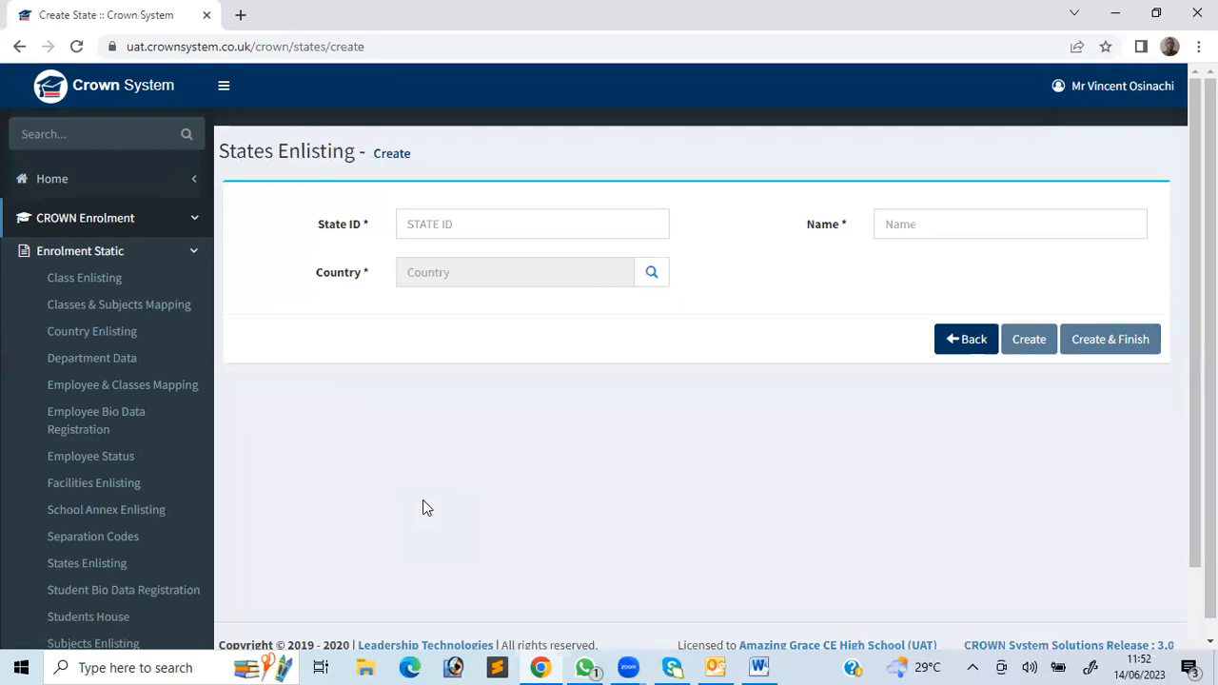
{"action": "left_click", "coordinate": [651, 272]}
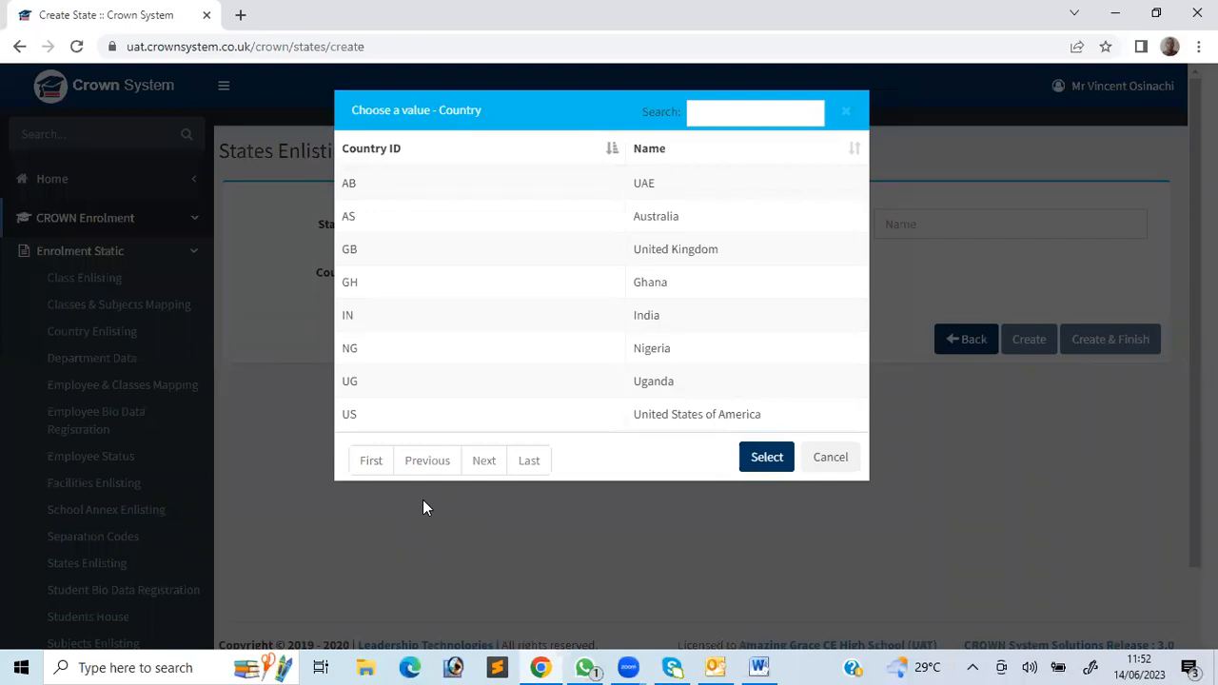
{"action": "left_click", "coordinate": [424, 501]}
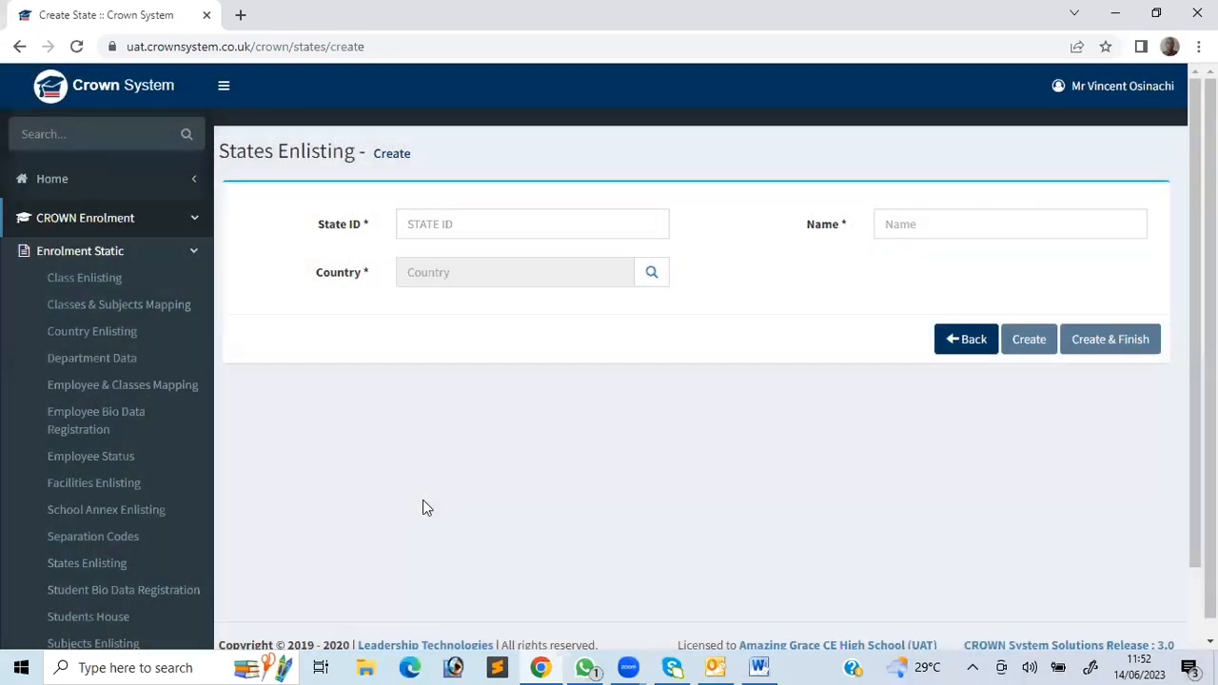
Open the Separation Codes list and the School Annex Enlisting list
{"action": "scroll", "coordinate": [423, 499], "scroll_direction": "down", "scroll_amount": 1}
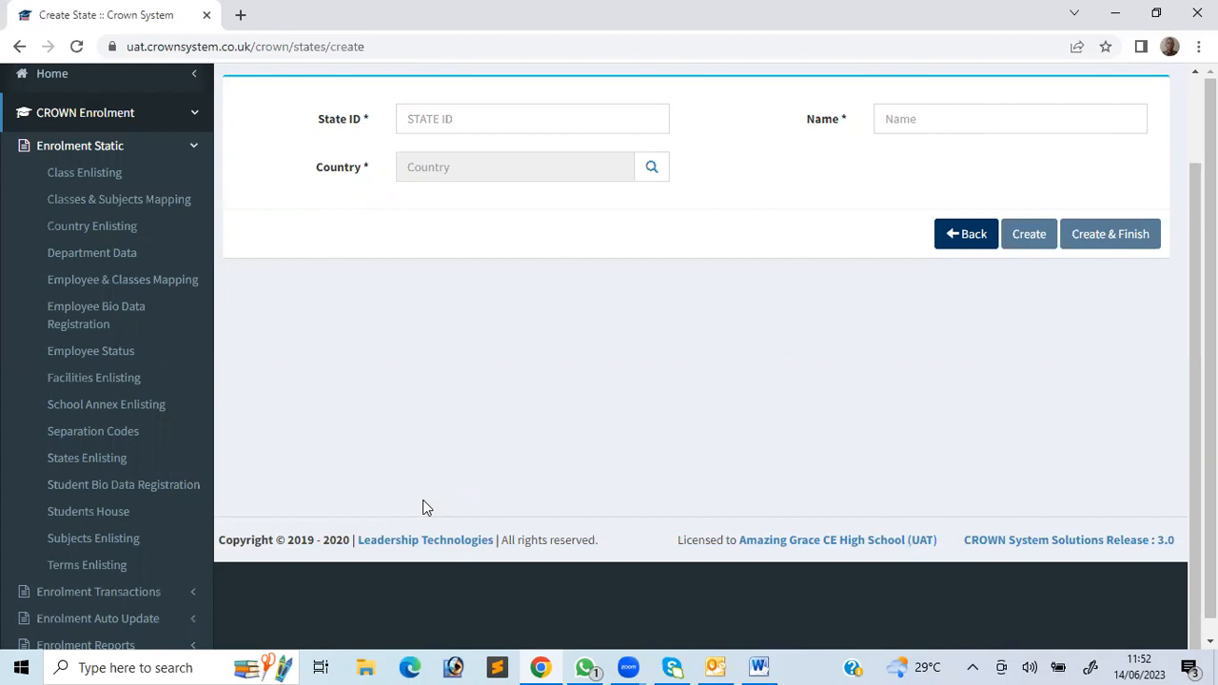
{"action": "left_click", "coordinate": [93, 431]}
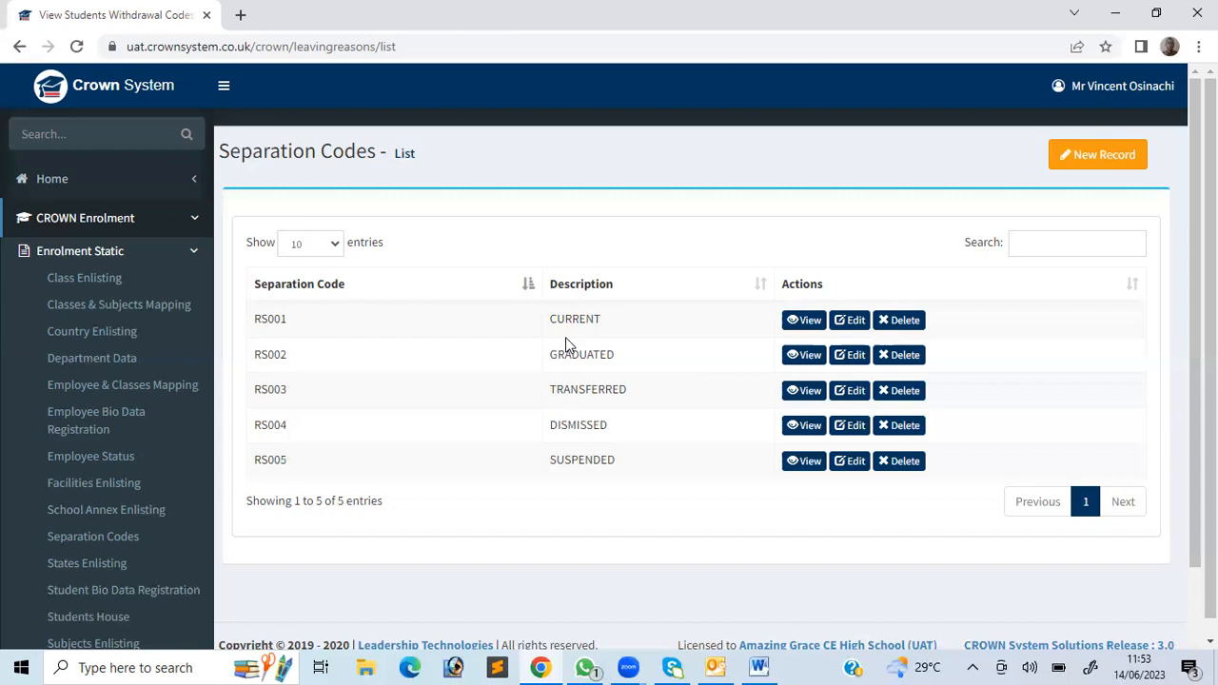
{"action": "left_click", "coordinate": [106, 509]}
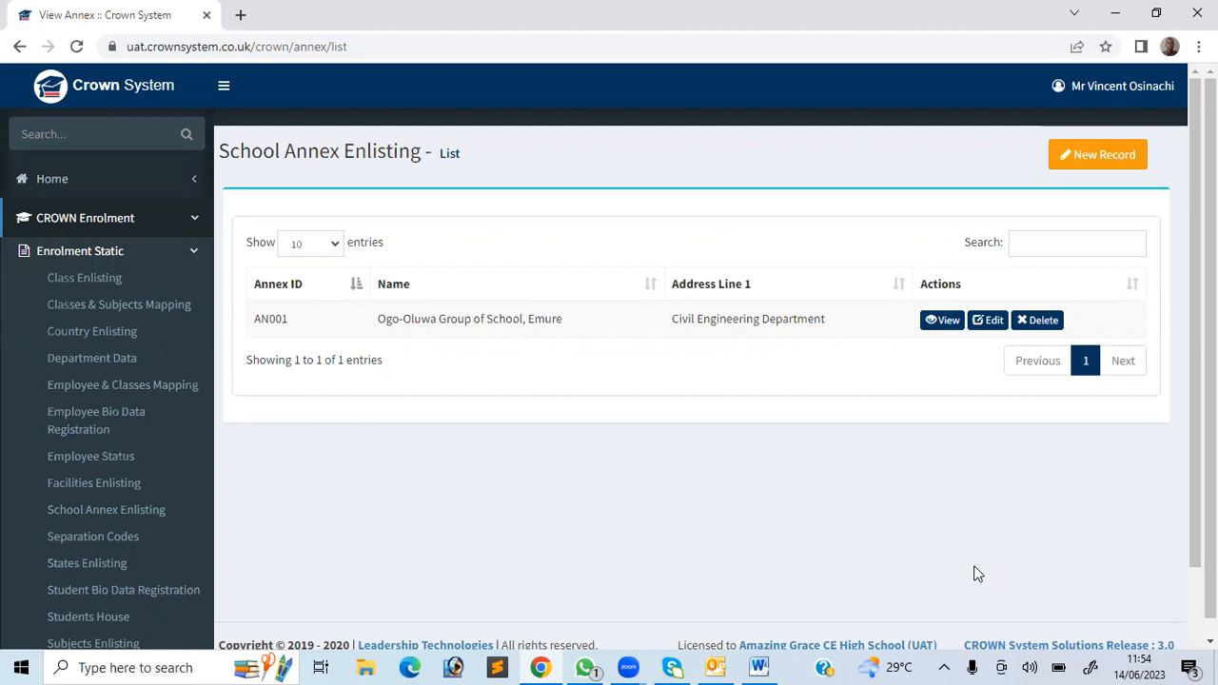
Look over the school annex list and return to the Separation Codes list
{"action": "scroll", "coordinate": [973, 574], "scroll_direction": "down", "scroll_amount": 1}
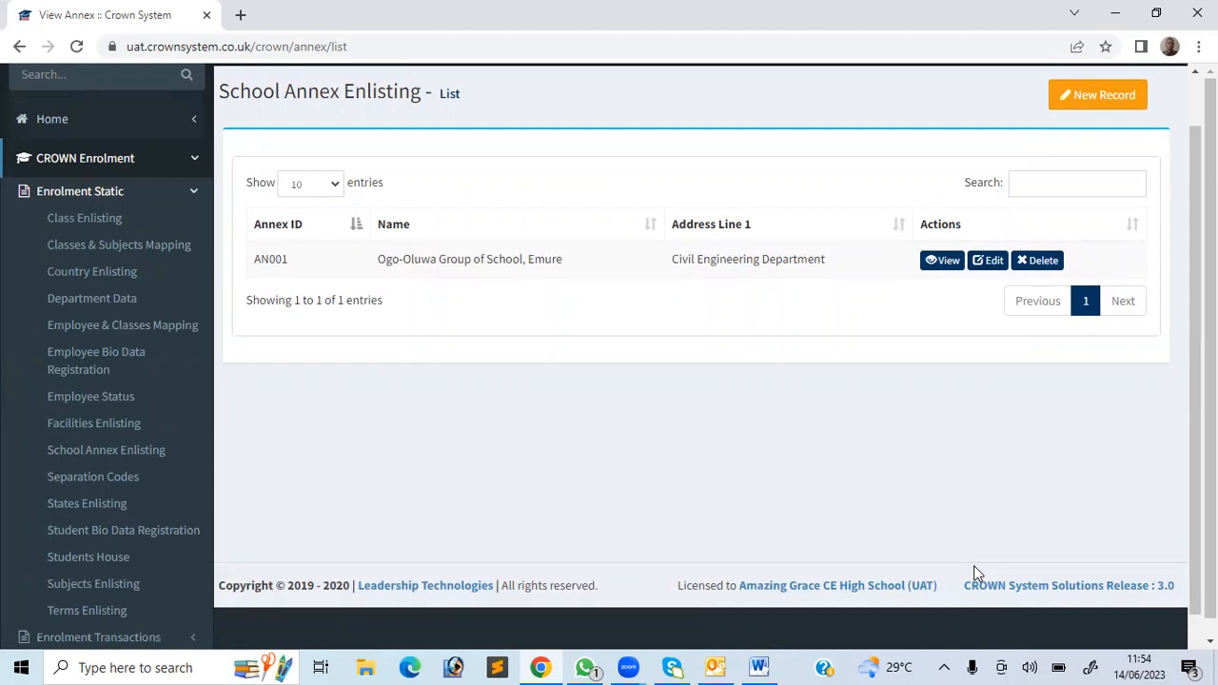
{"action": "scroll", "coordinate": [973, 568], "scroll_direction": "down", "scroll_amount": 1}
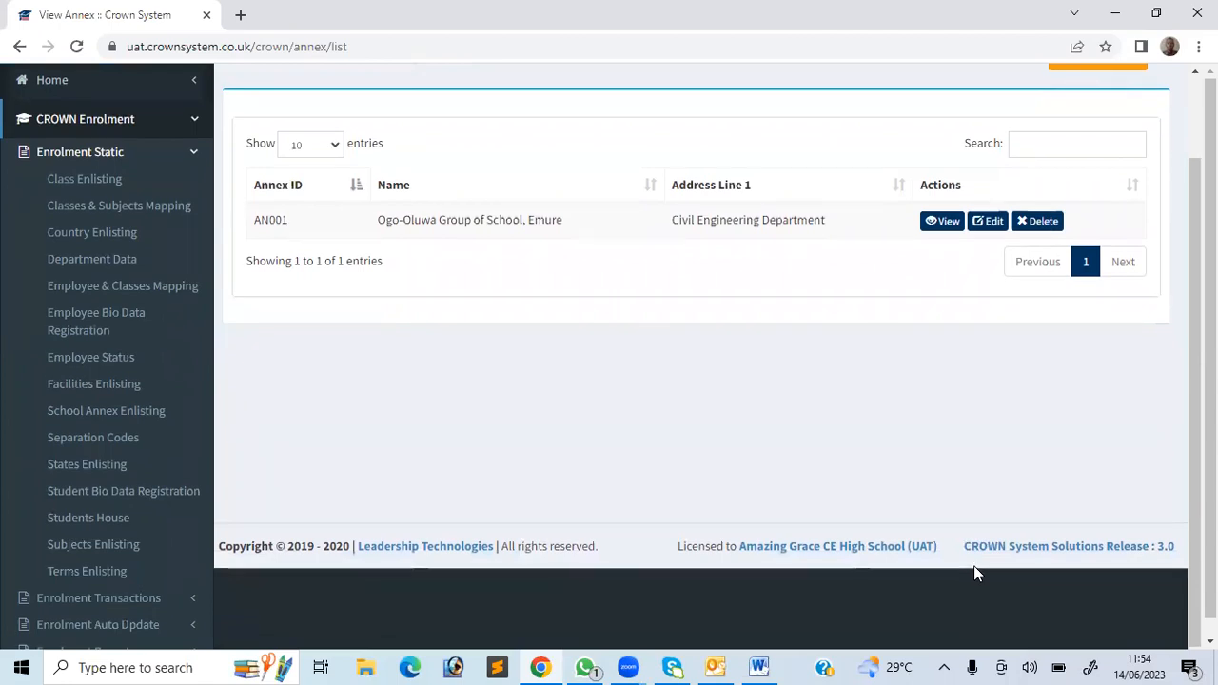
{"action": "left_click", "coordinate": [93, 437]}
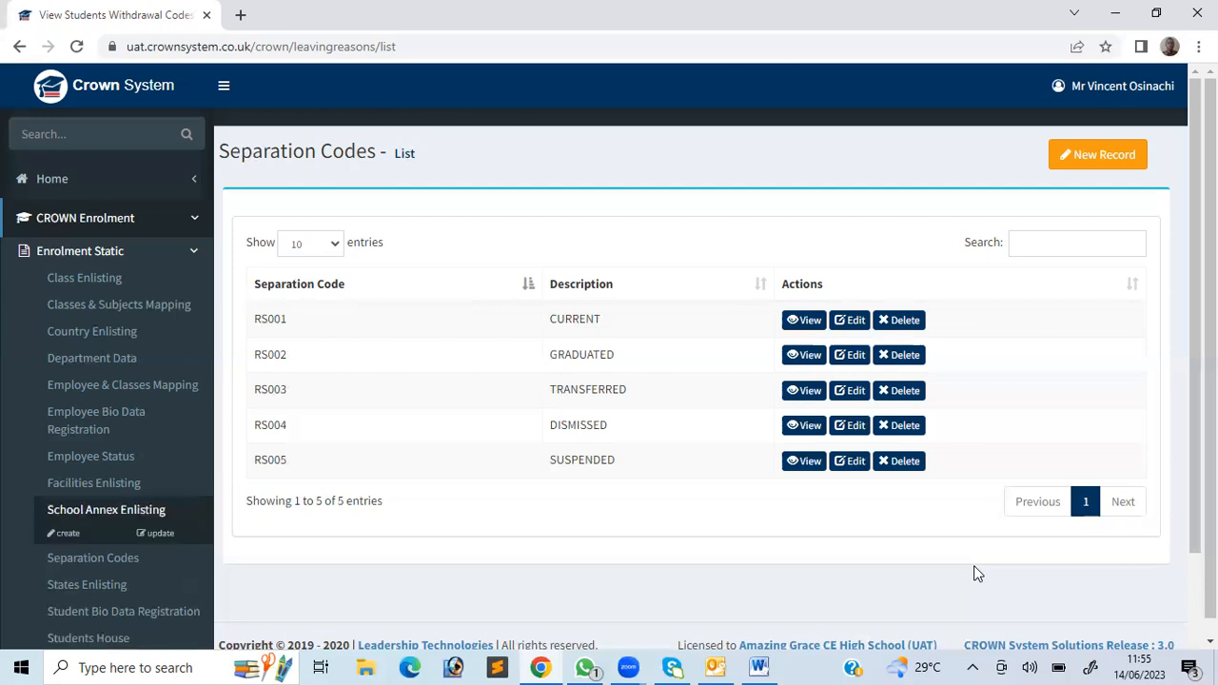
Open the Facilities Enlisting list and examine the facility records on its first page
{"action": "left_click", "coordinate": [106, 509]}
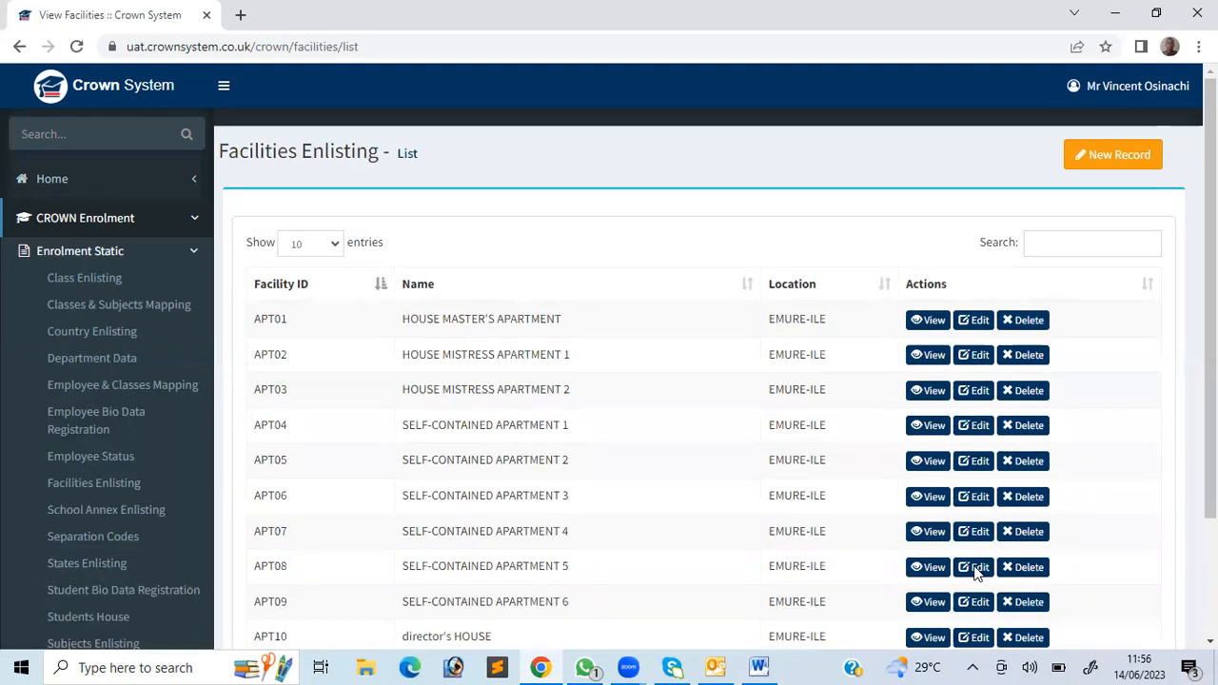
{"action": "scroll", "coordinate": [978, 571], "scroll_direction": "down", "scroll_amount": 2}
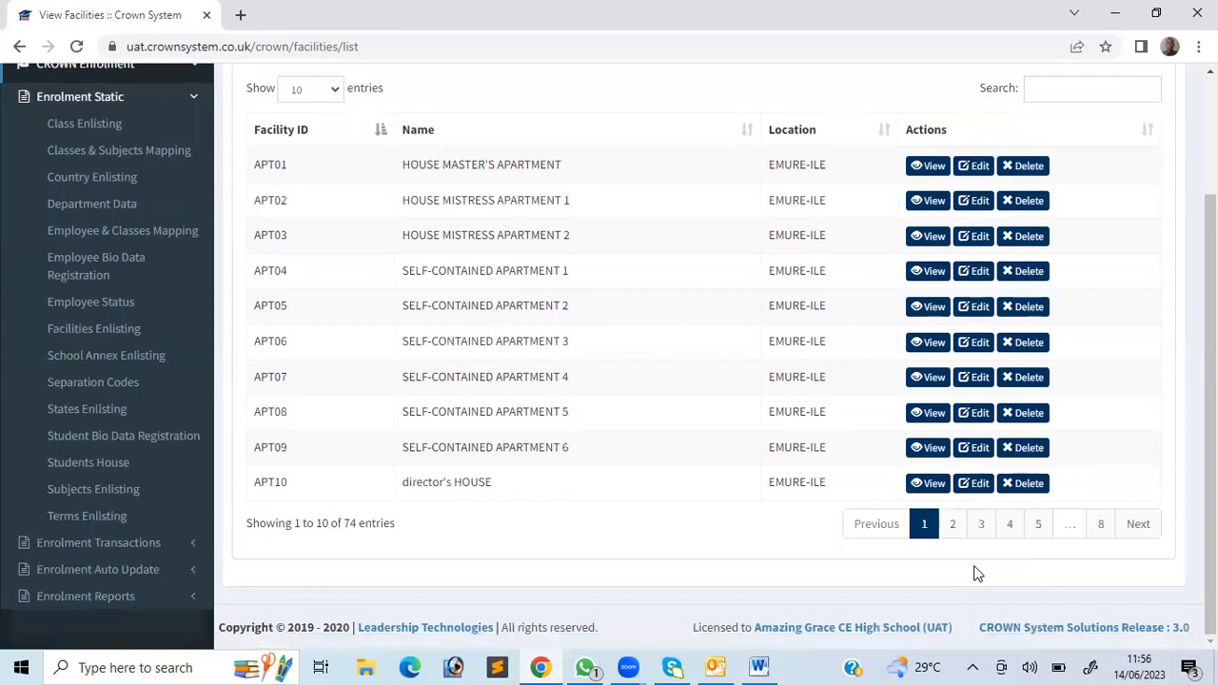
{"action": "scroll", "coordinate": [978, 571], "scroll_direction": "up", "scroll_amount": 2}
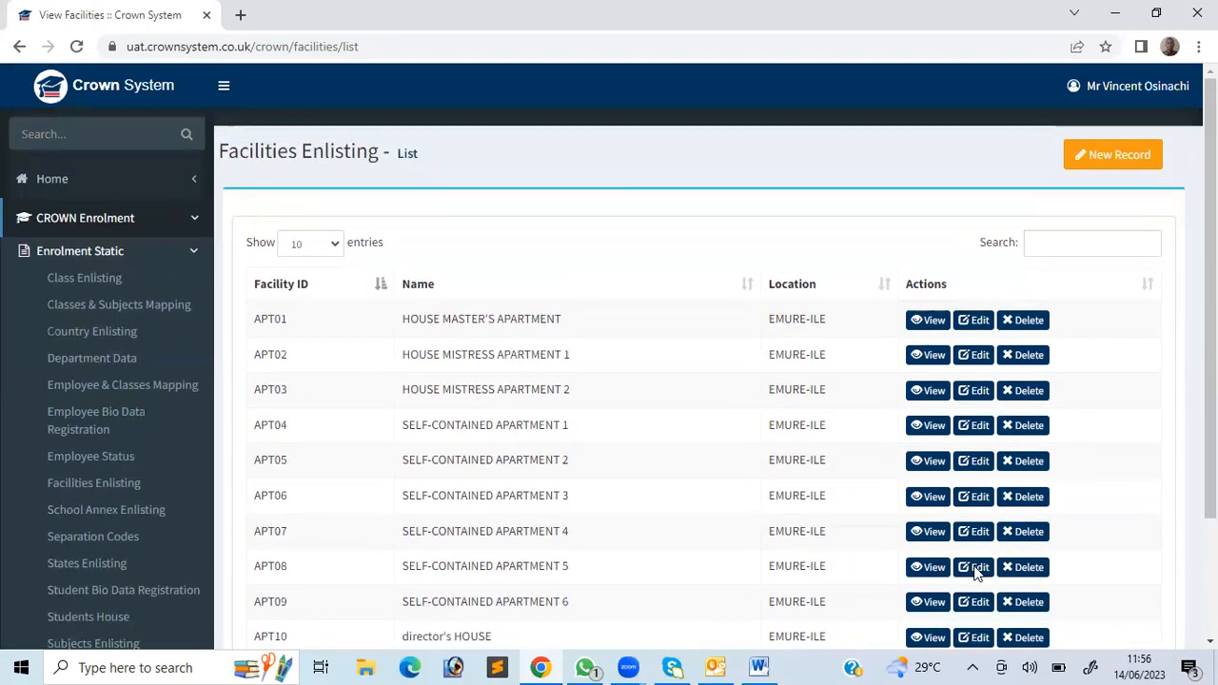
{"action": "scroll", "coordinate": [978, 571], "scroll_direction": "down", "scroll_amount": 1}
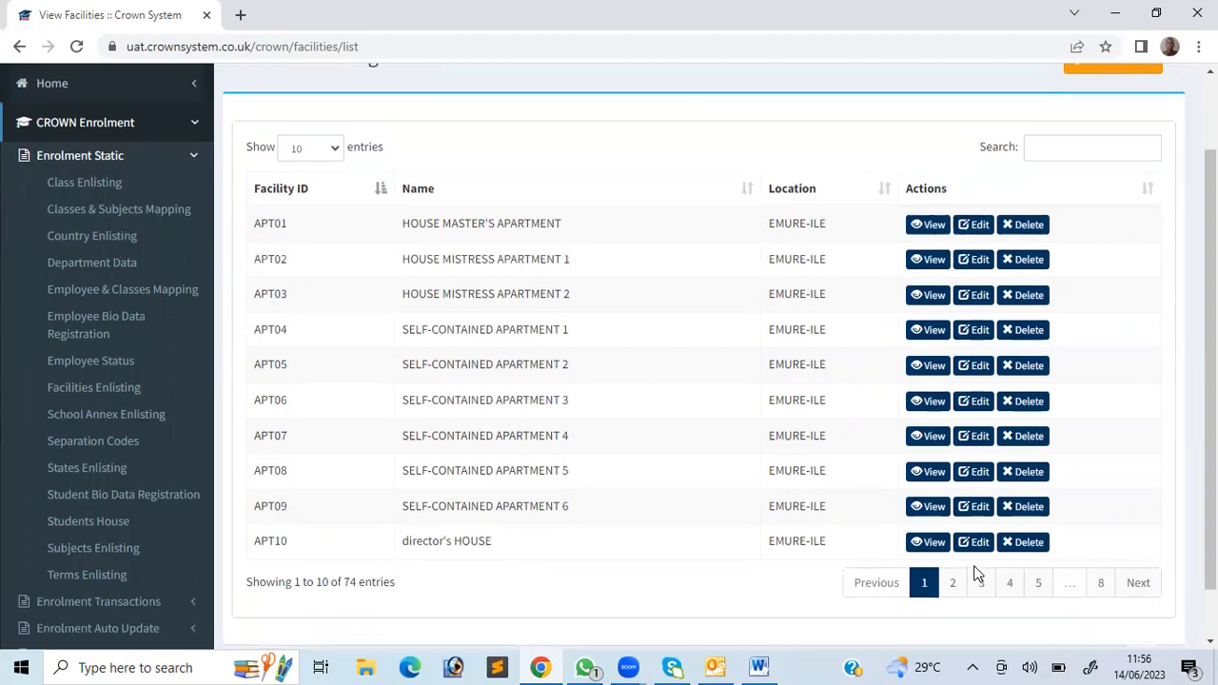
{"action": "scroll", "coordinate": [976, 571], "scroll_direction": "up", "scroll_amount": 1}
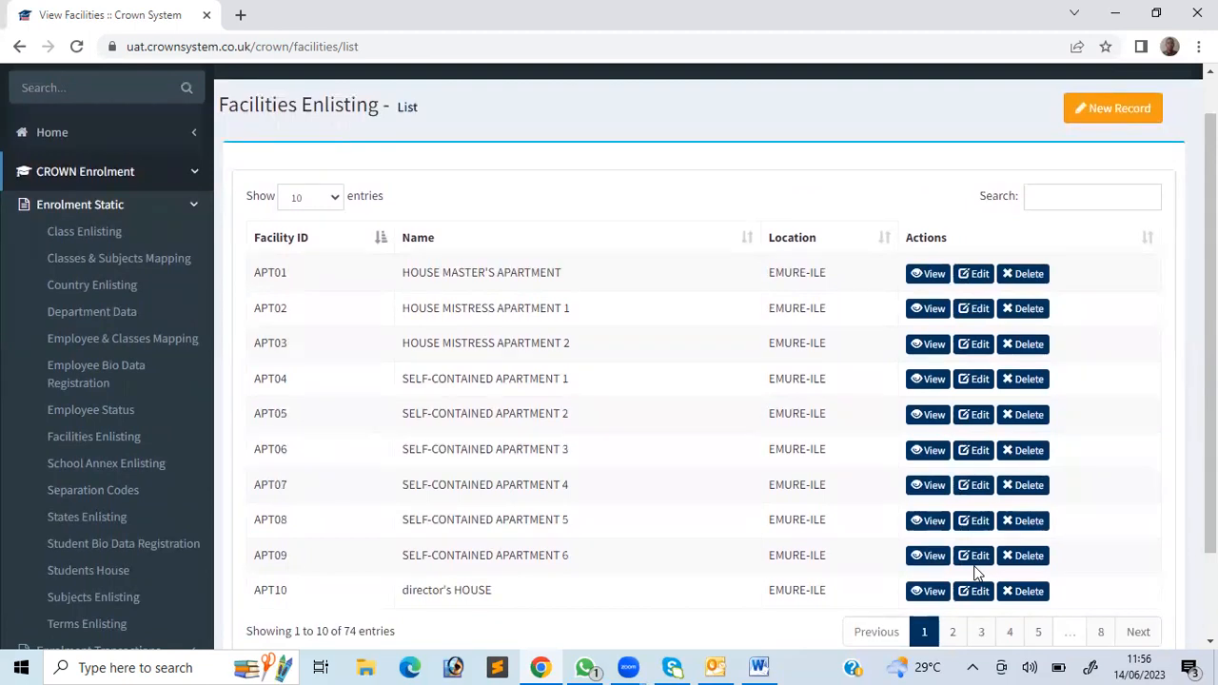
Open the Department Data list and examine the department records on its first page
{"action": "left_click", "coordinate": [91, 311]}
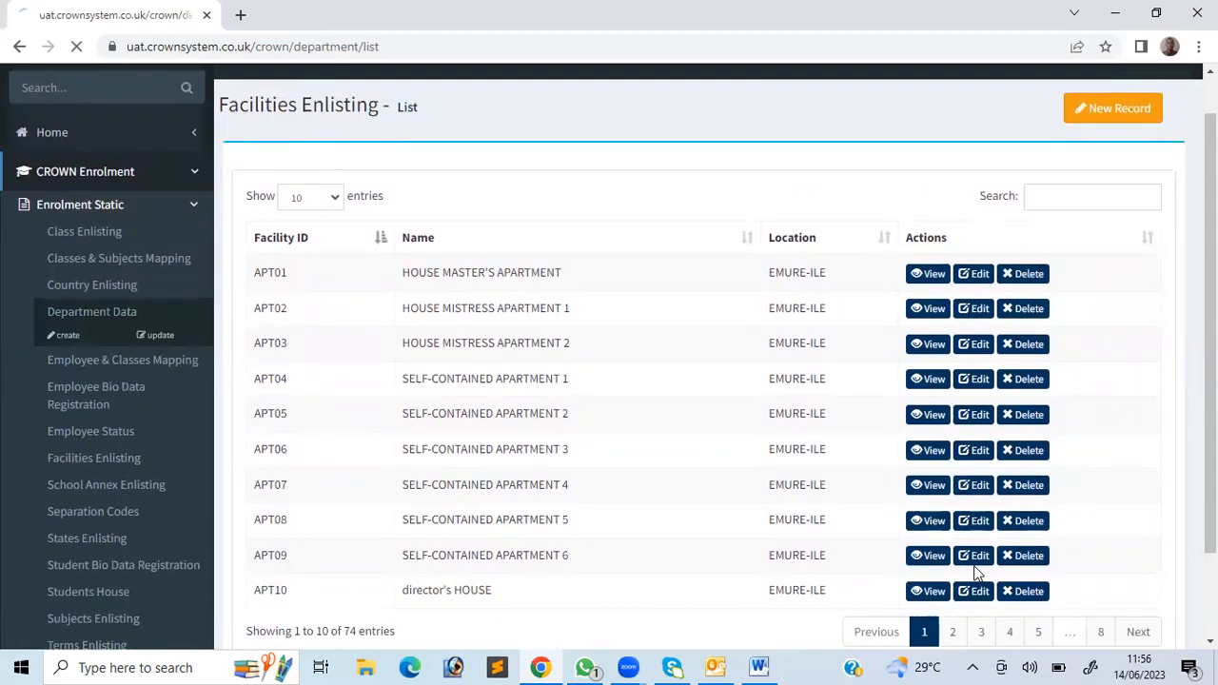
{"action": "scroll", "coordinate": [976, 571], "scroll_direction": "down", "scroll_amount": 2}
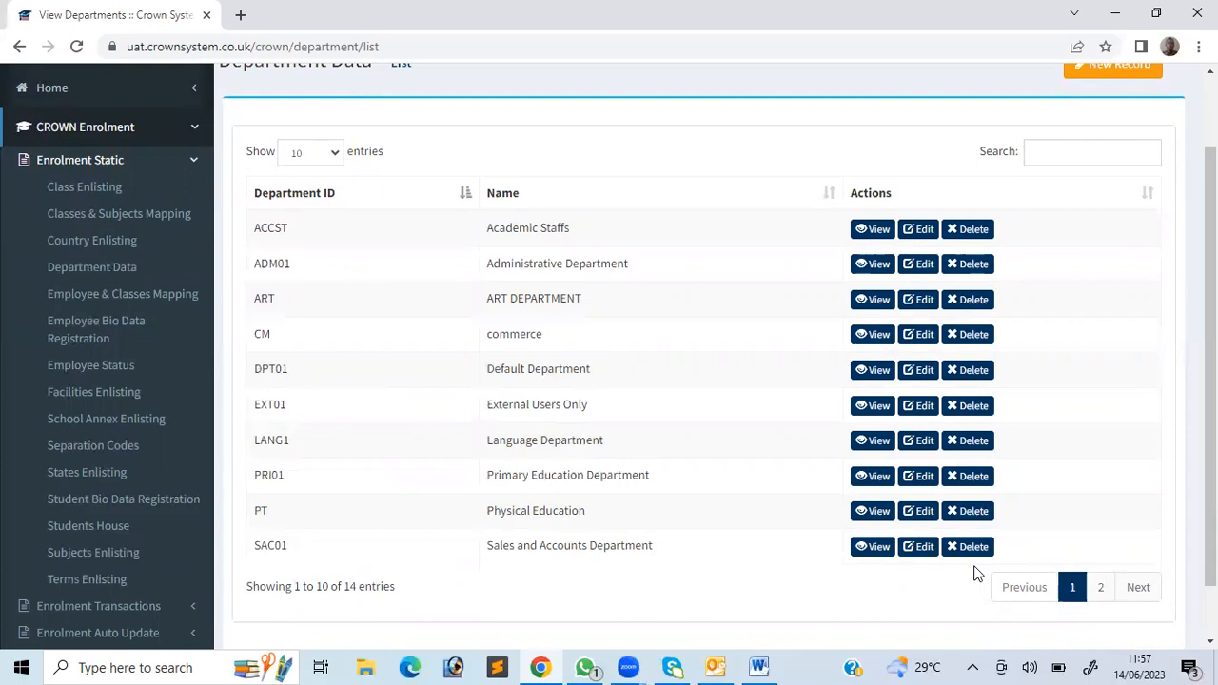
{"action": "scroll", "coordinate": [976, 573], "scroll_direction": "up", "scroll_amount": 1}
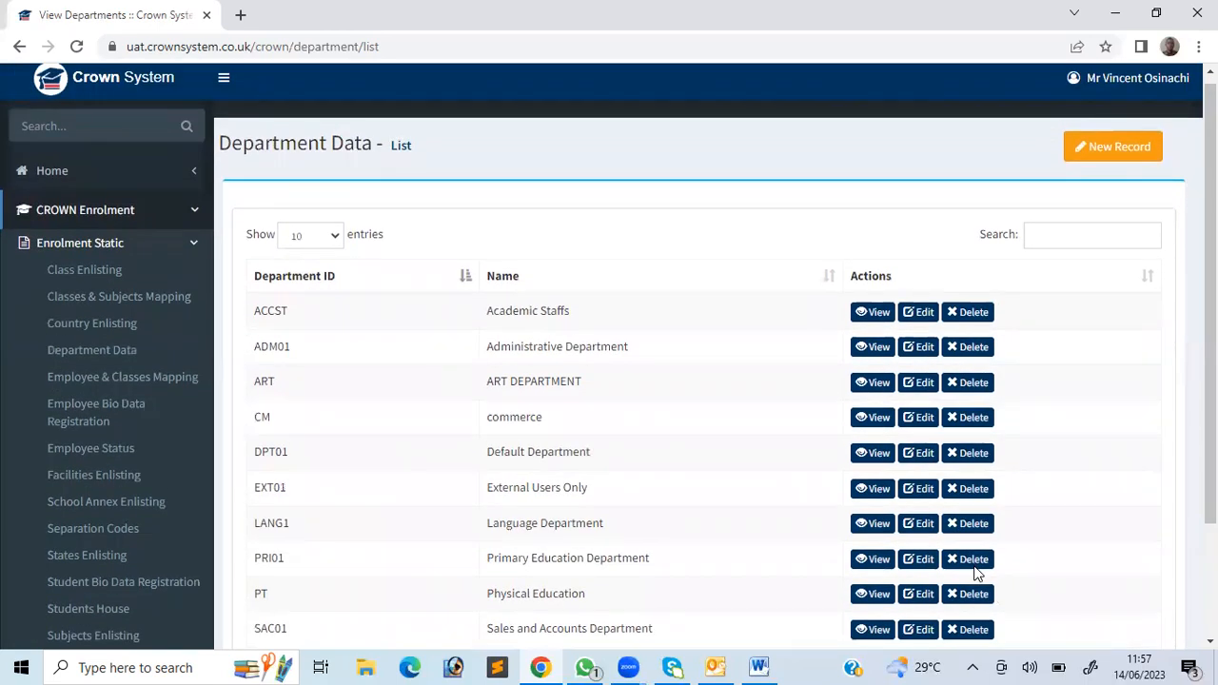
{"action": "scroll", "coordinate": [976, 573], "scroll_direction": "down", "scroll_amount": 2}
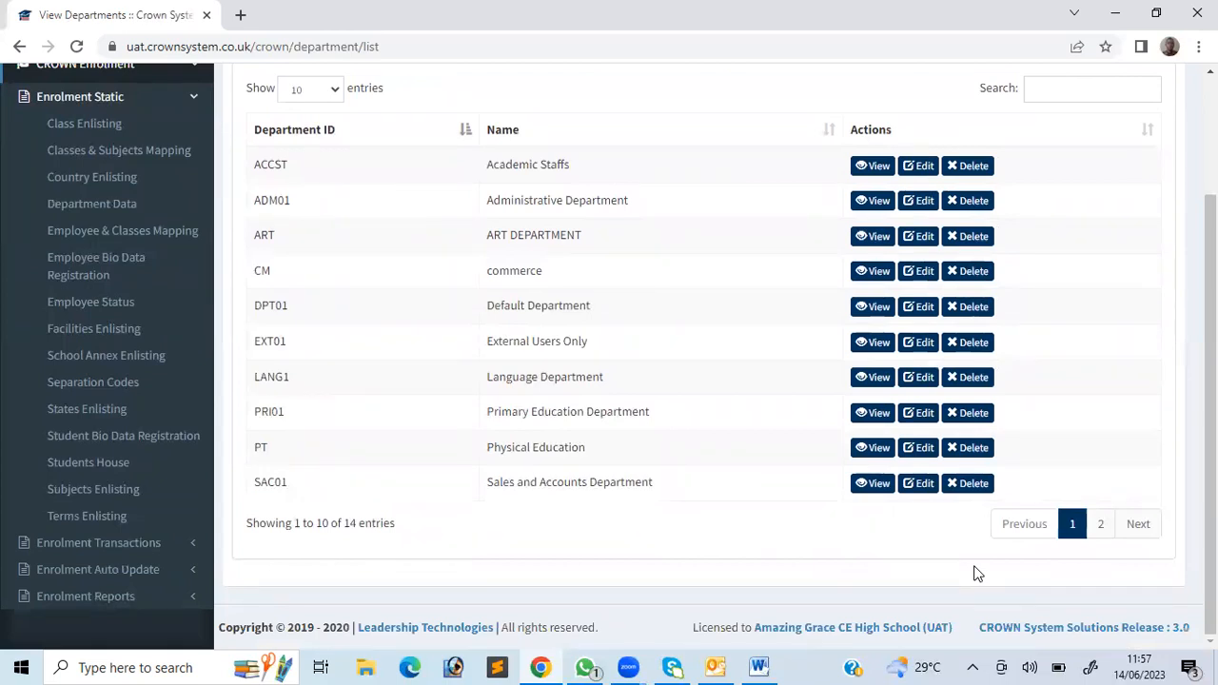
Open the Classes & Subjects Mapping list and examine the mapped classes on its first page
{"action": "scroll", "coordinate": [975, 573], "scroll_direction": "up", "scroll_amount": 1}
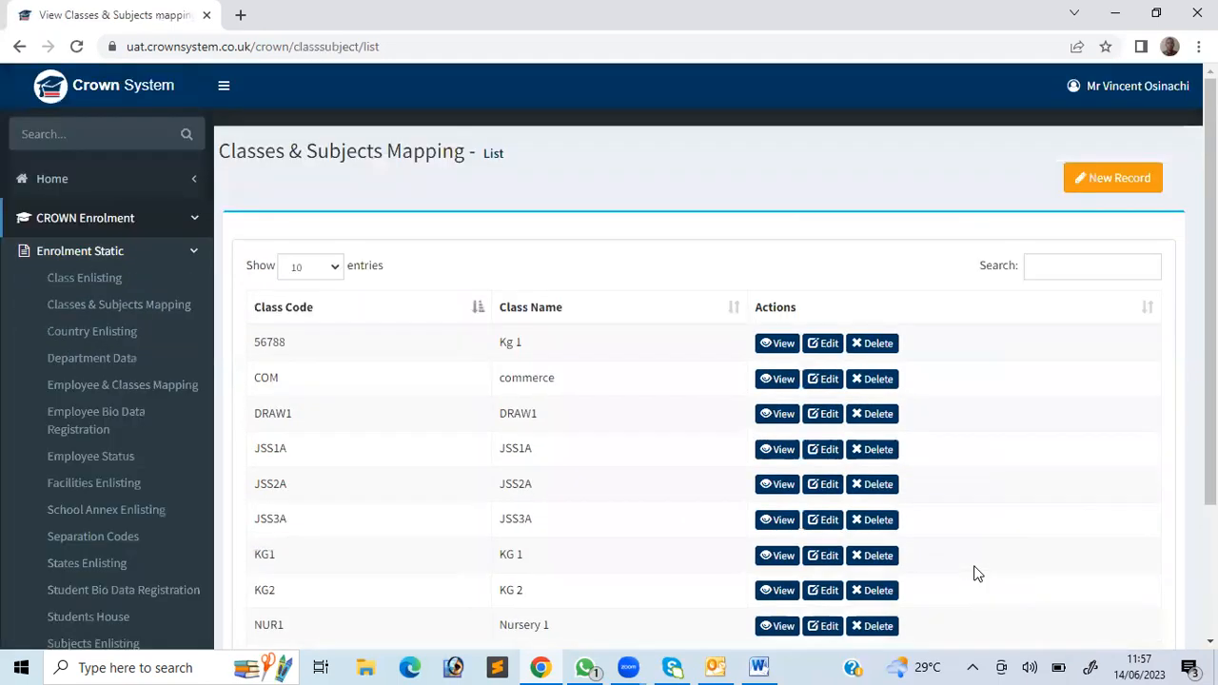
{"action": "scroll", "coordinate": [976, 574], "scroll_direction": "down", "scroll_amount": 1}
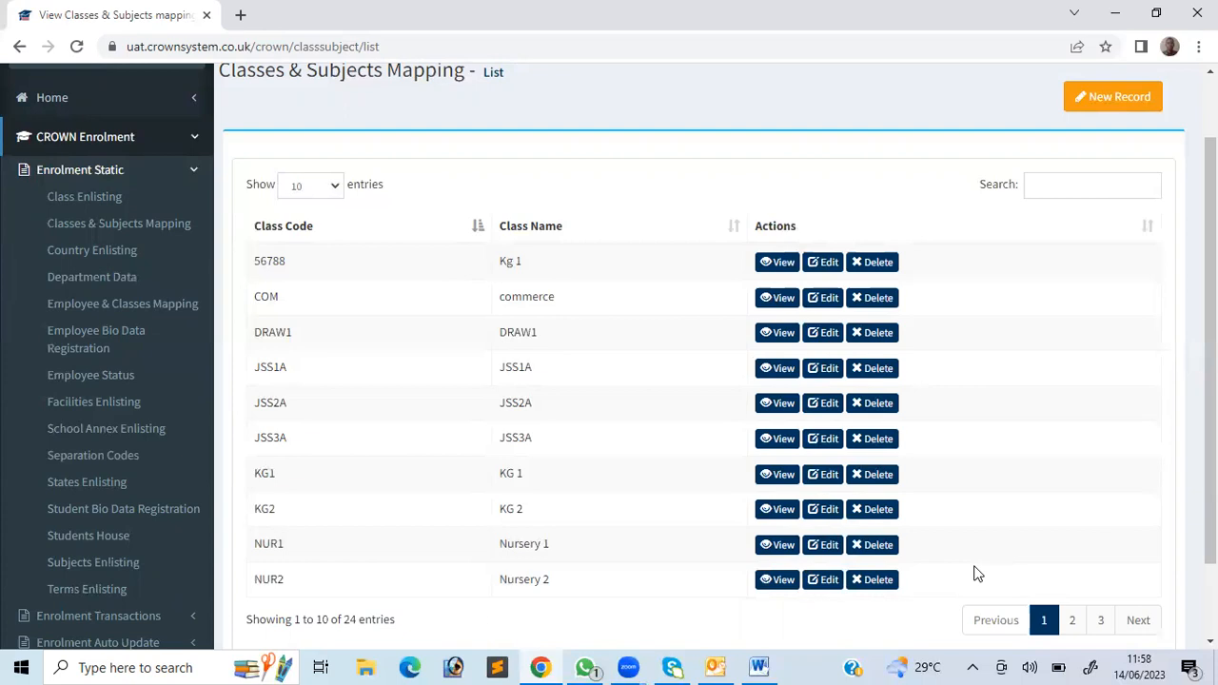
{"action": "scroll", "coordinate": [975, 574], "scroll_direction": "down", "scroll_amount": 2}
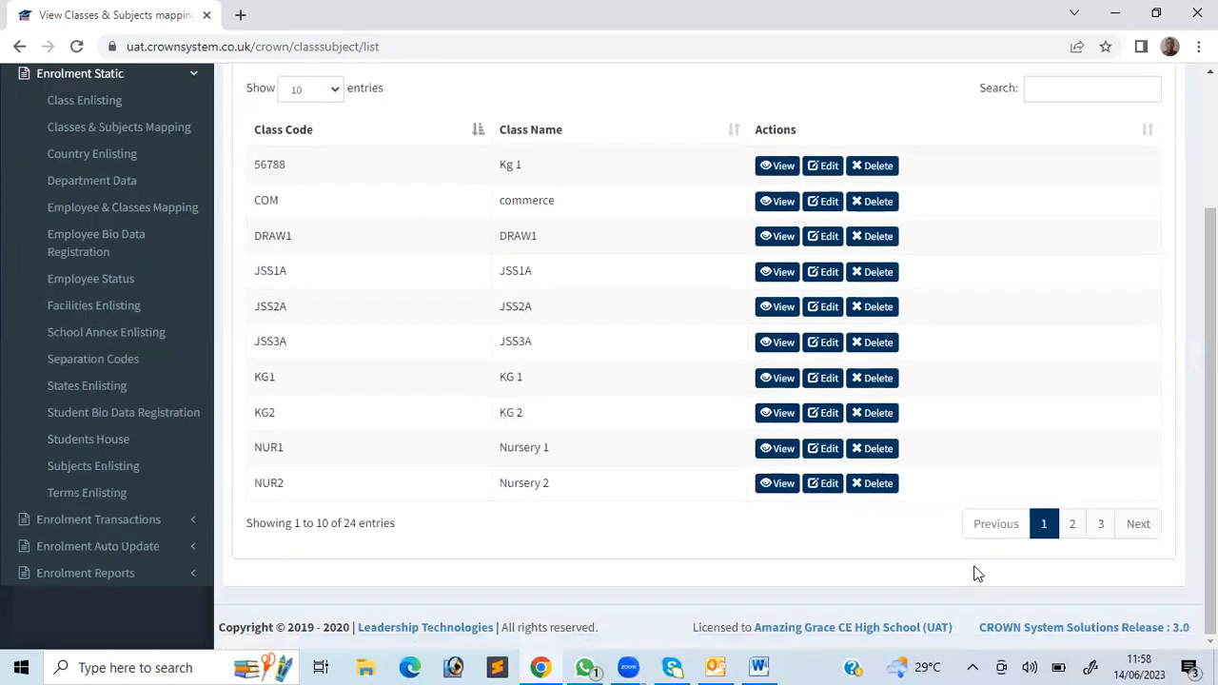
{"action": "scroll", "coordinate": [975, 574], "scroll_direction": "up", "scroll_amount": 2}
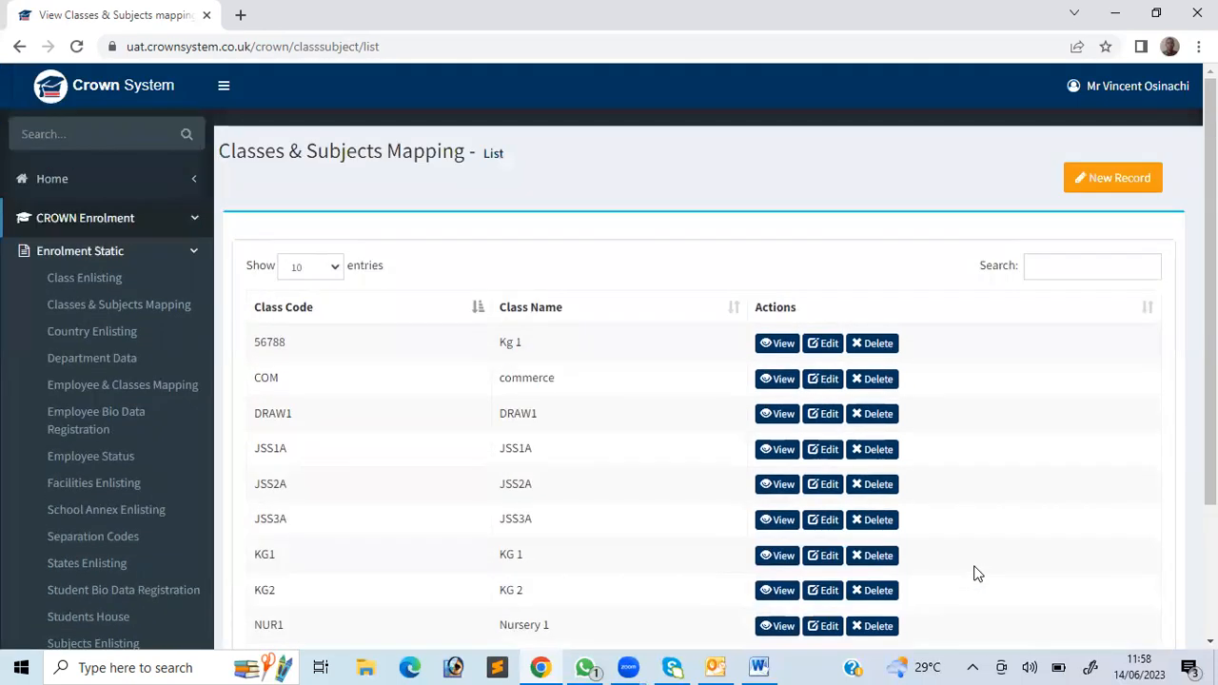
{"action": "scroll", "coordinate": [976, 574], "scroll_direction": "down", "scroll_amount": 1}
{"action": "scroll", "coordinate": [976, 574], "scroll_direction": "up", "scroll_amount": 1}
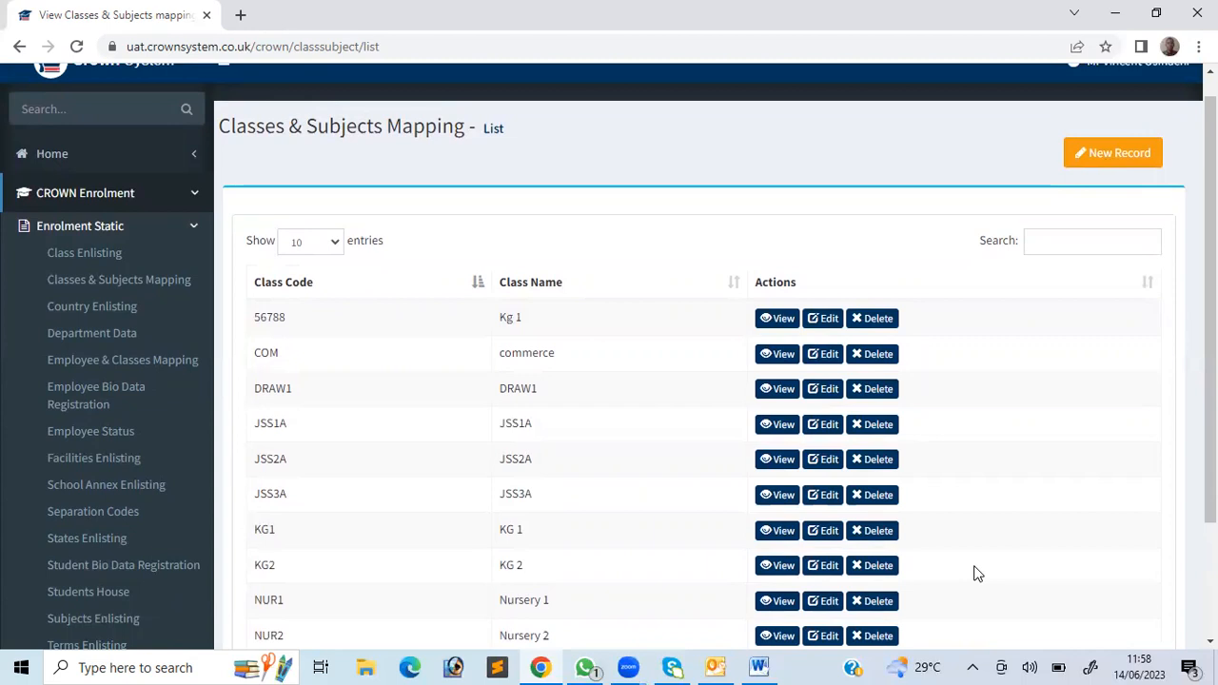
{"action": "left_click", "coordinate": [1113, 153]}
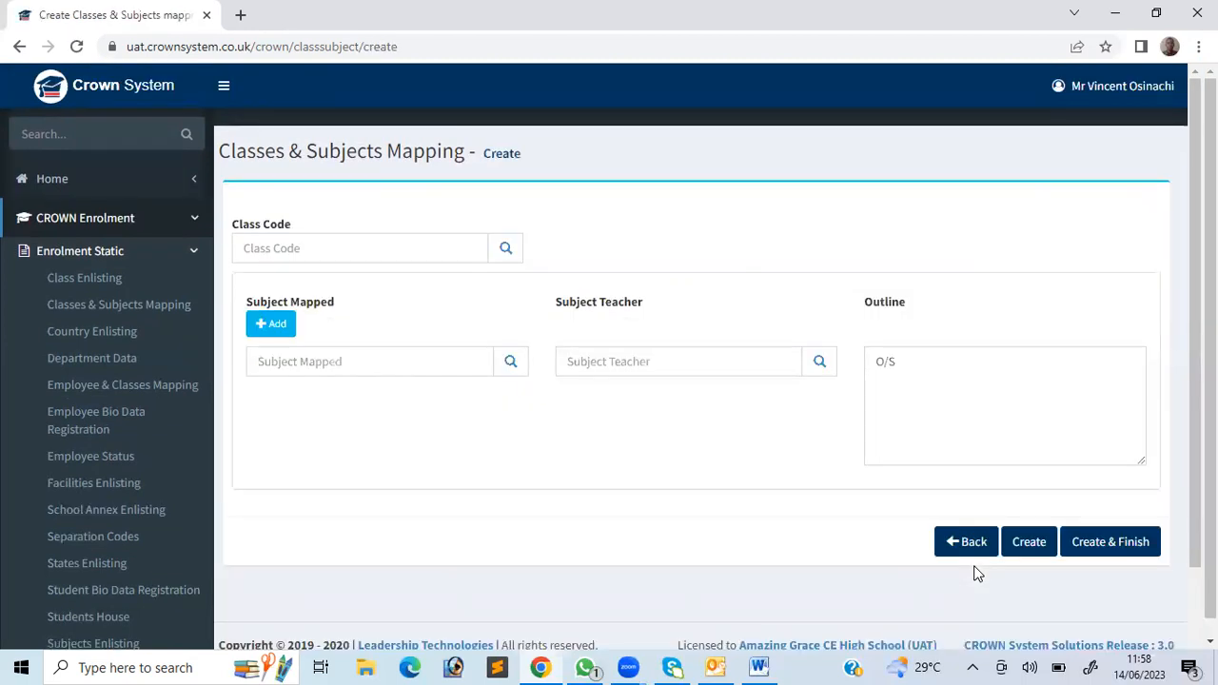
{"action": "left_click", "coordinate": [506, 249]}
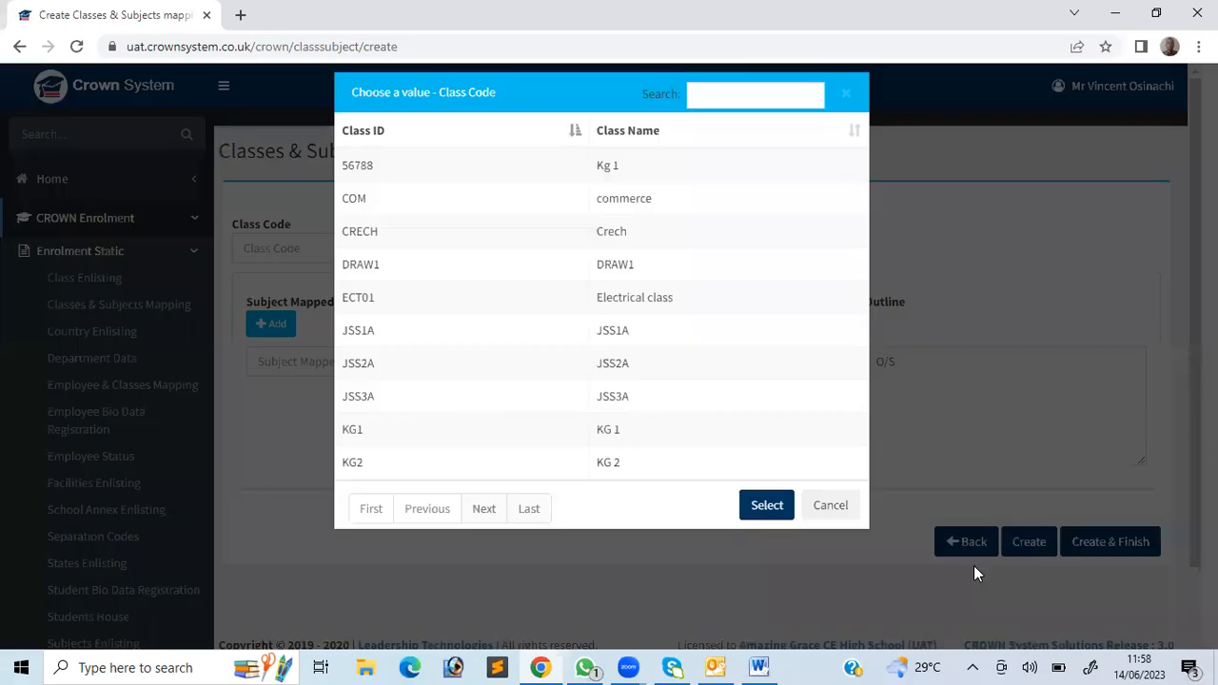
{"action": "left_click", "coordinate": [831, 506]}
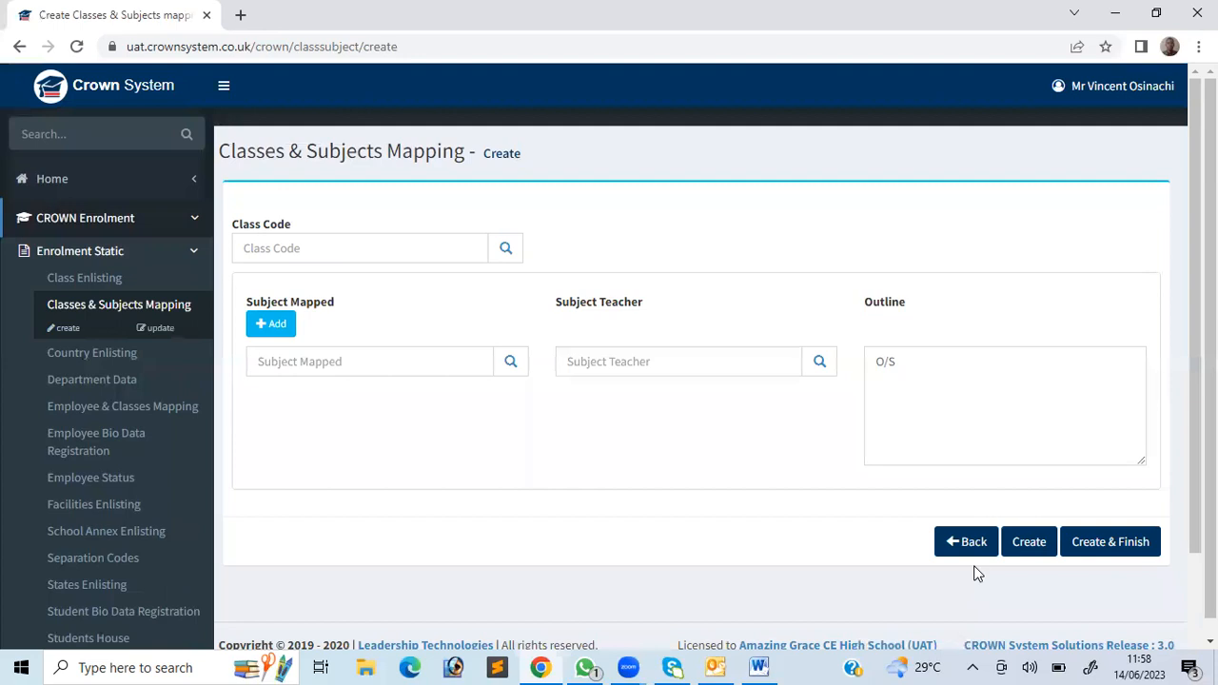
{"action": "left_click", "coordinate": [133, 305]}
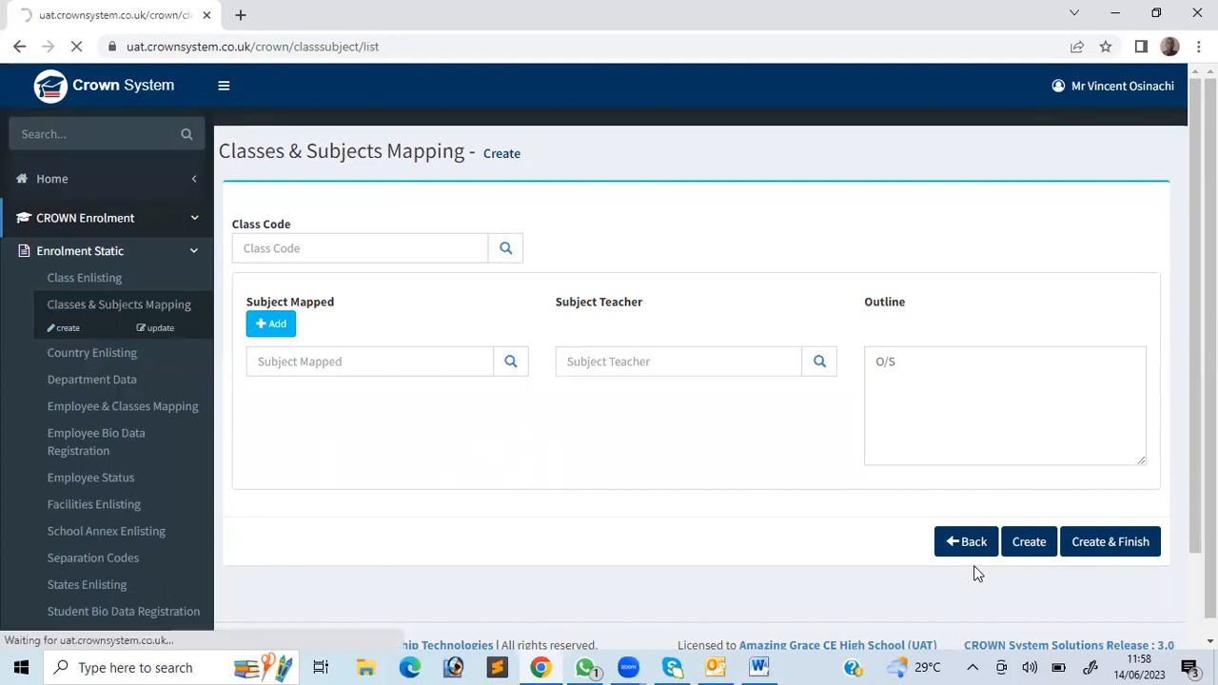
Start a new Classes & Subjects Mapping record and set its class code to YR7 (Year Seven)
{"action": "left_click", "coordinate": [1112, 178]}
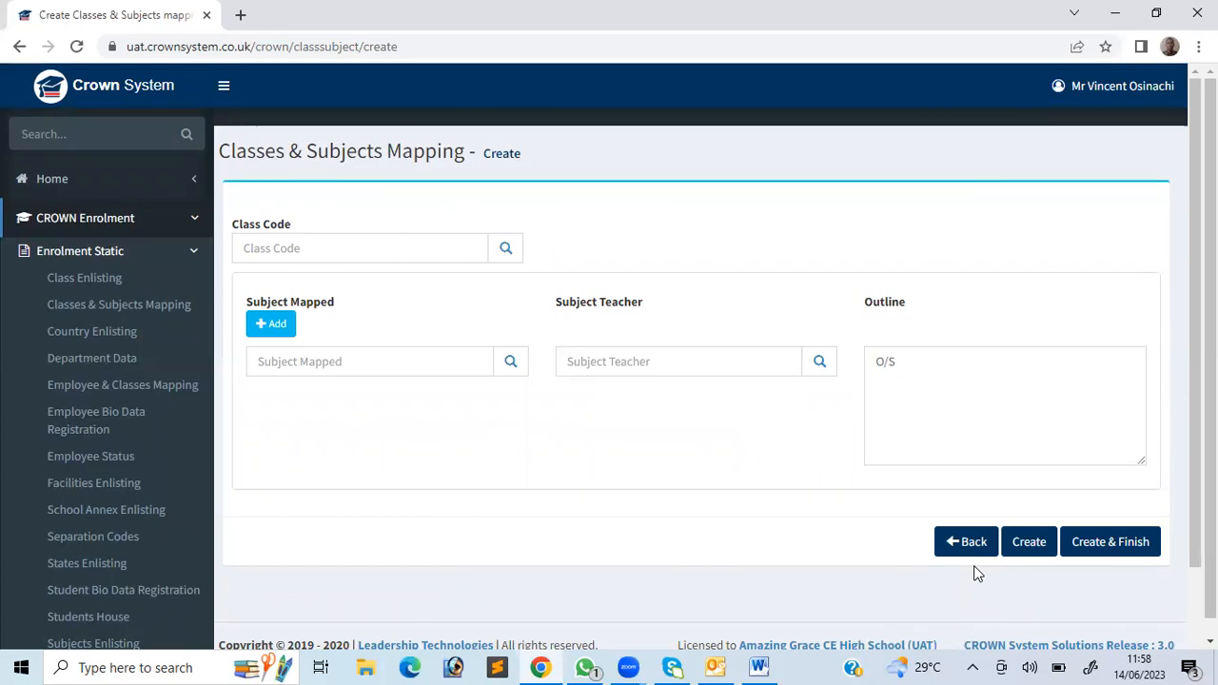
{"action": "left_click", "coordinate": [505, 248]}
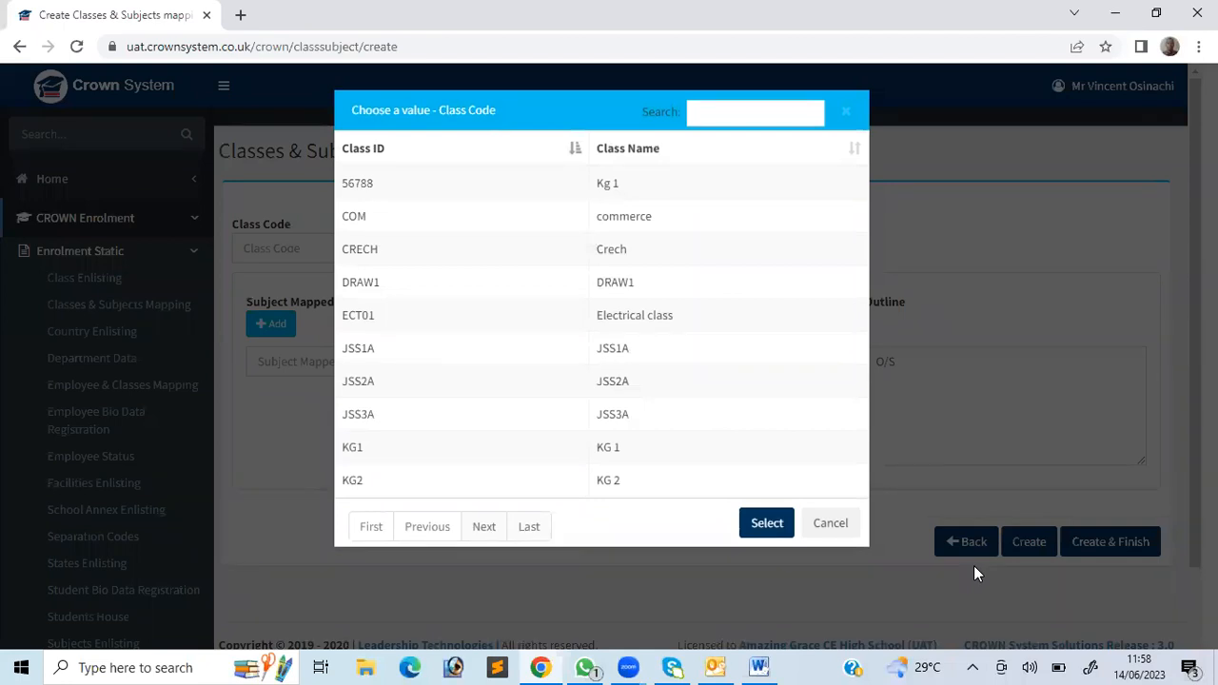
{"action": "left_click", "coordinate": [484, 526]}
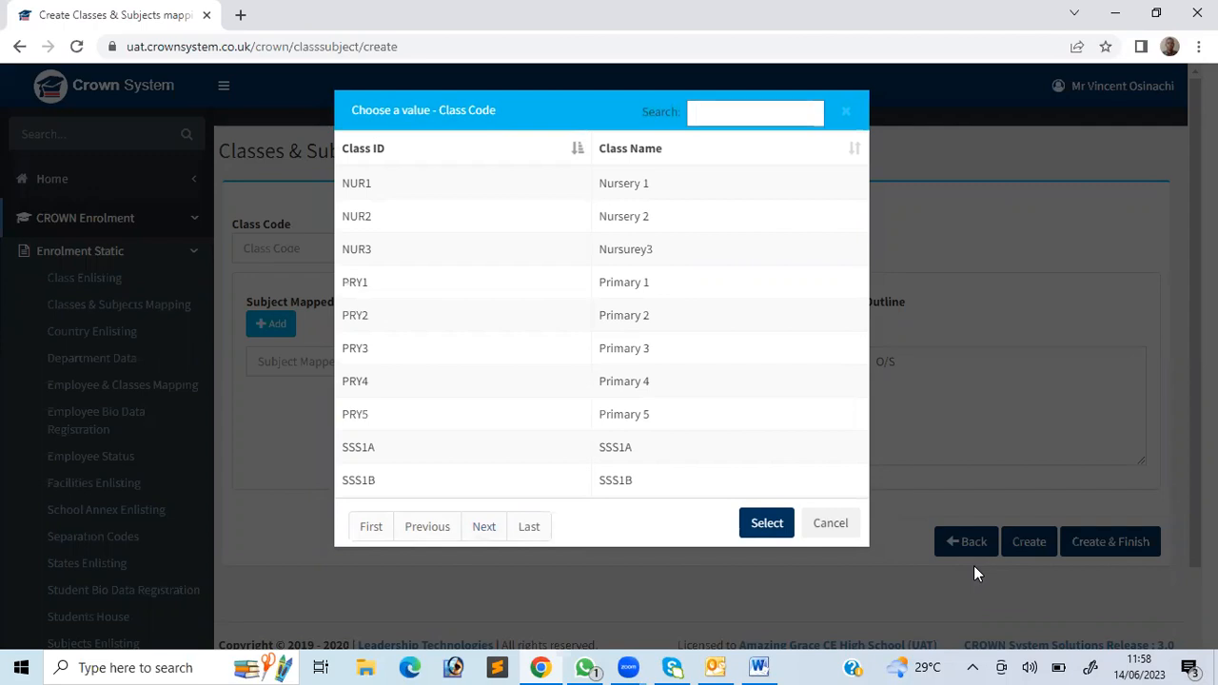
{"action": "type", "text": "yr"}
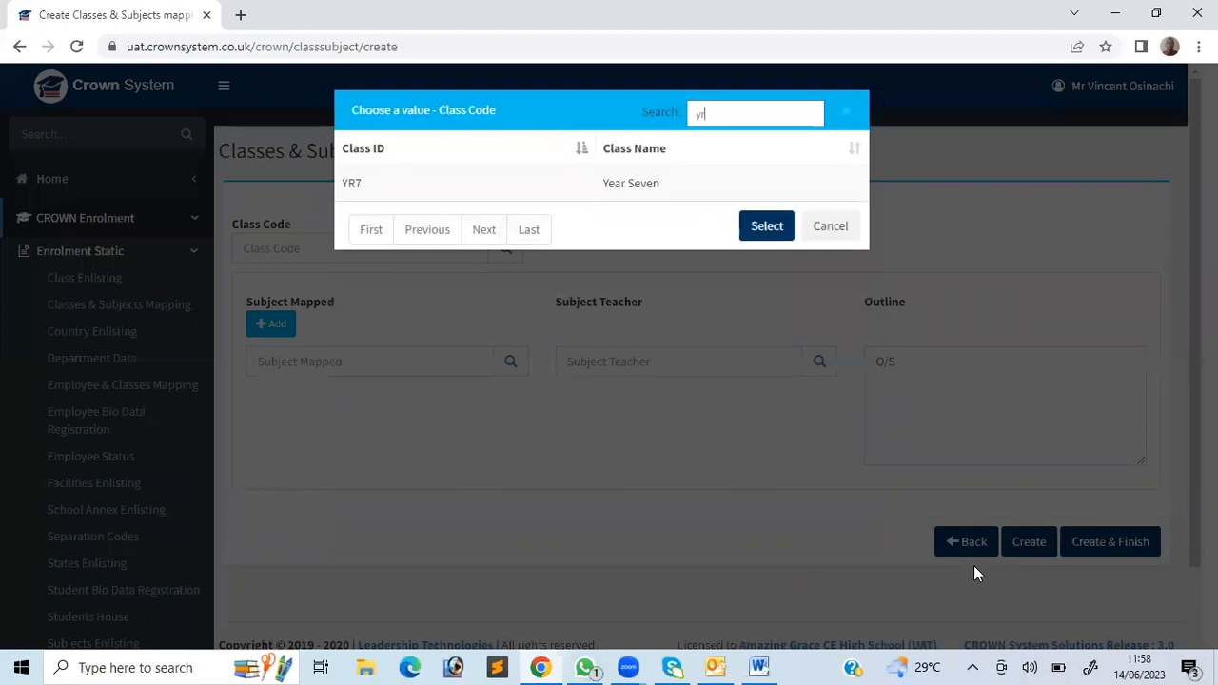
{"action": "key", "text": "Tab"}
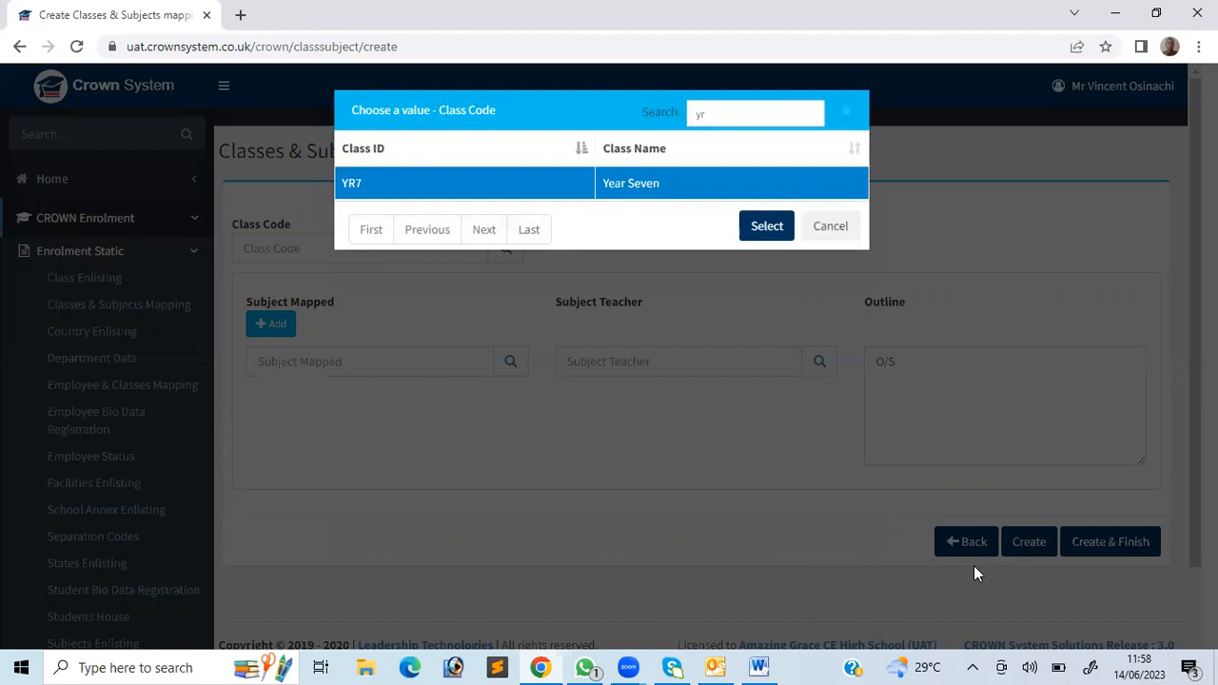
{"action": "key", "text": "Return"}
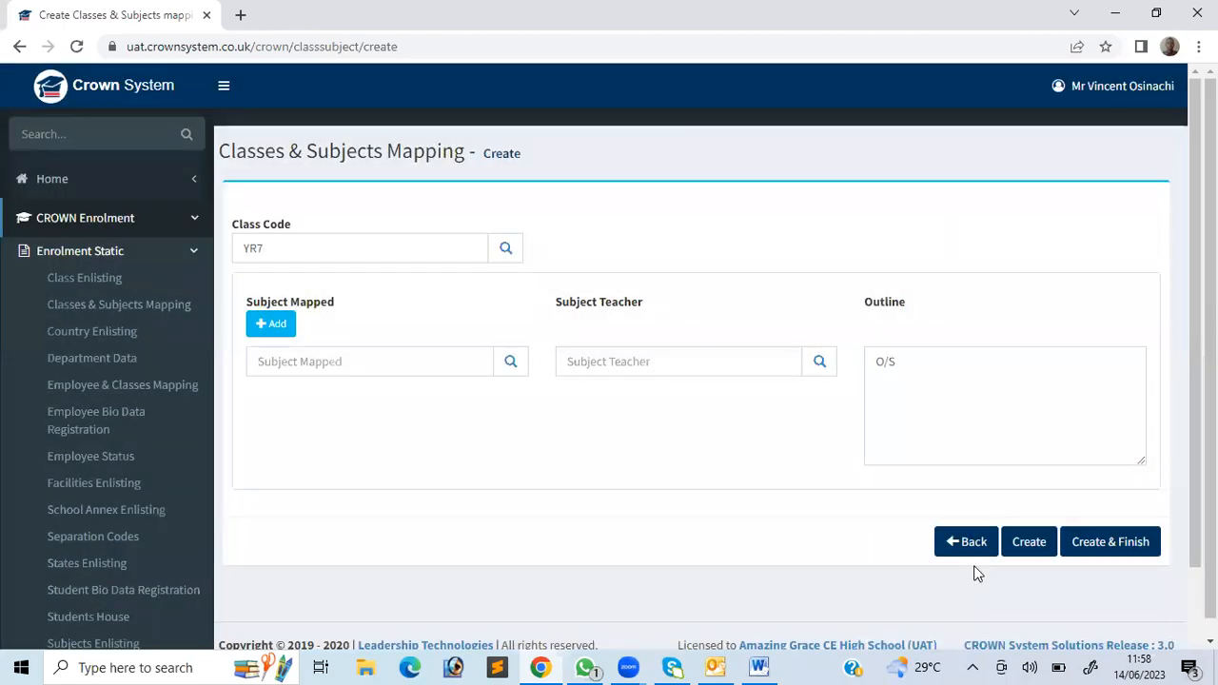
Map subject AGRCPRY4 (Agric Science) in the first row and add two more subject rows to the record
{"action": "key", "text": "Return"}
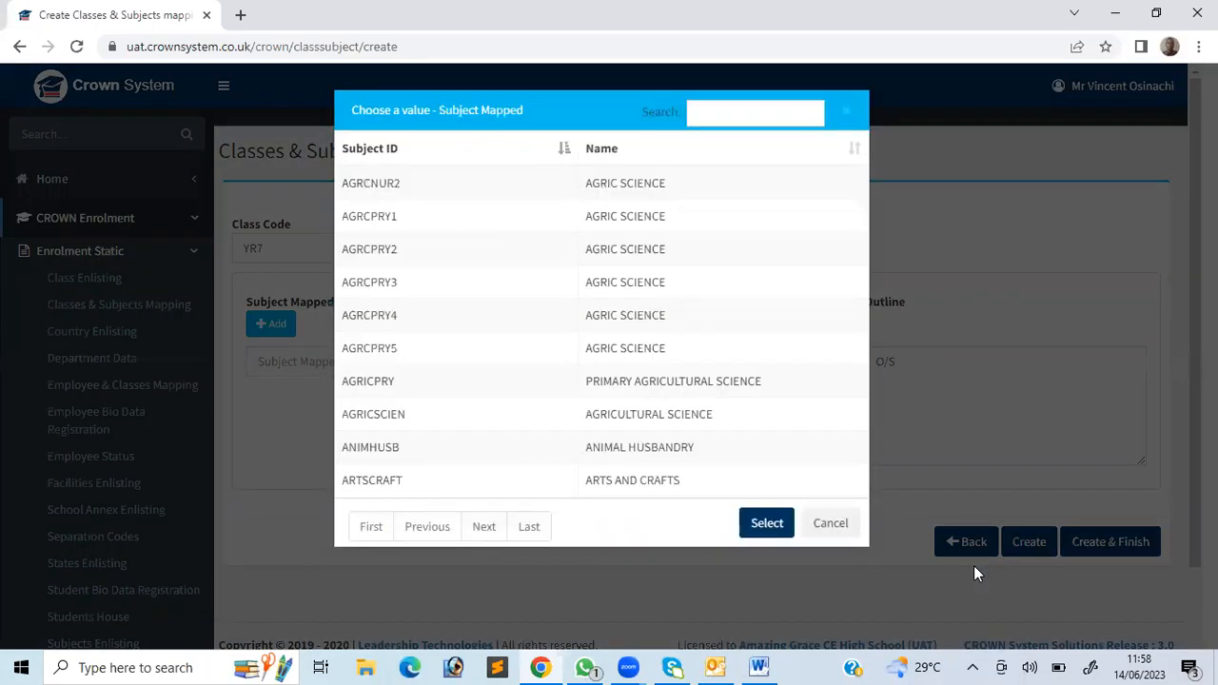
{"action": "left_click", "coordinate": [602, 315]}
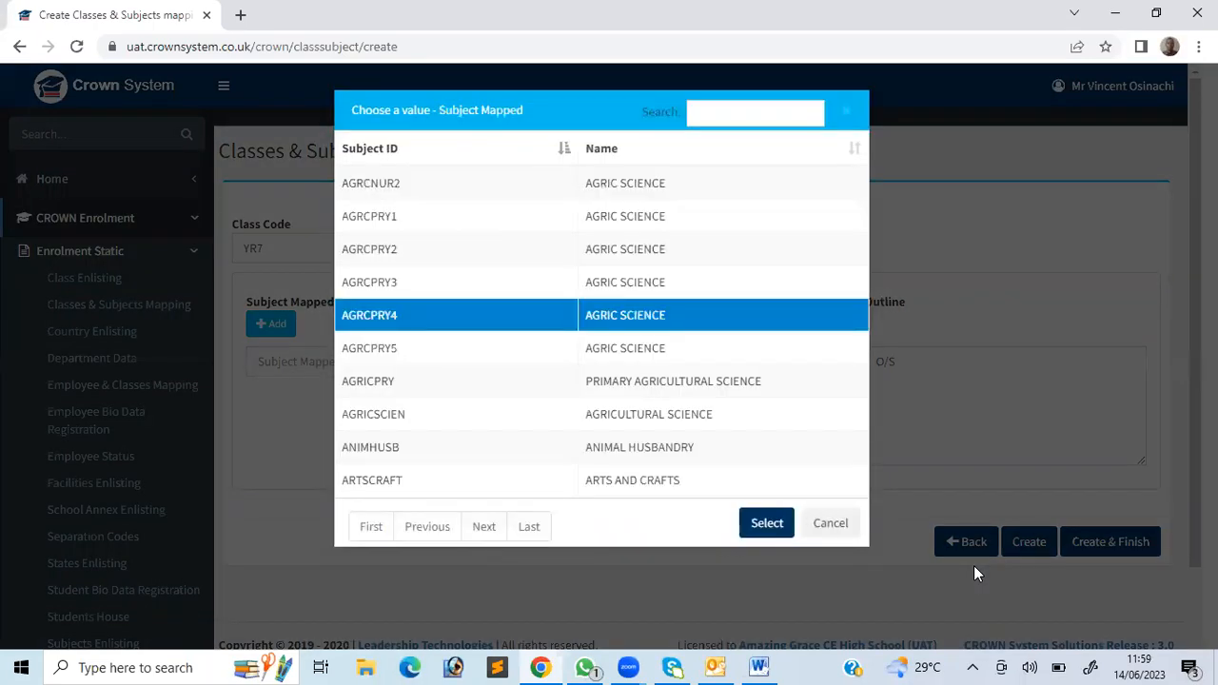
{"action": "left_click", "coordinate": [767, 523]}
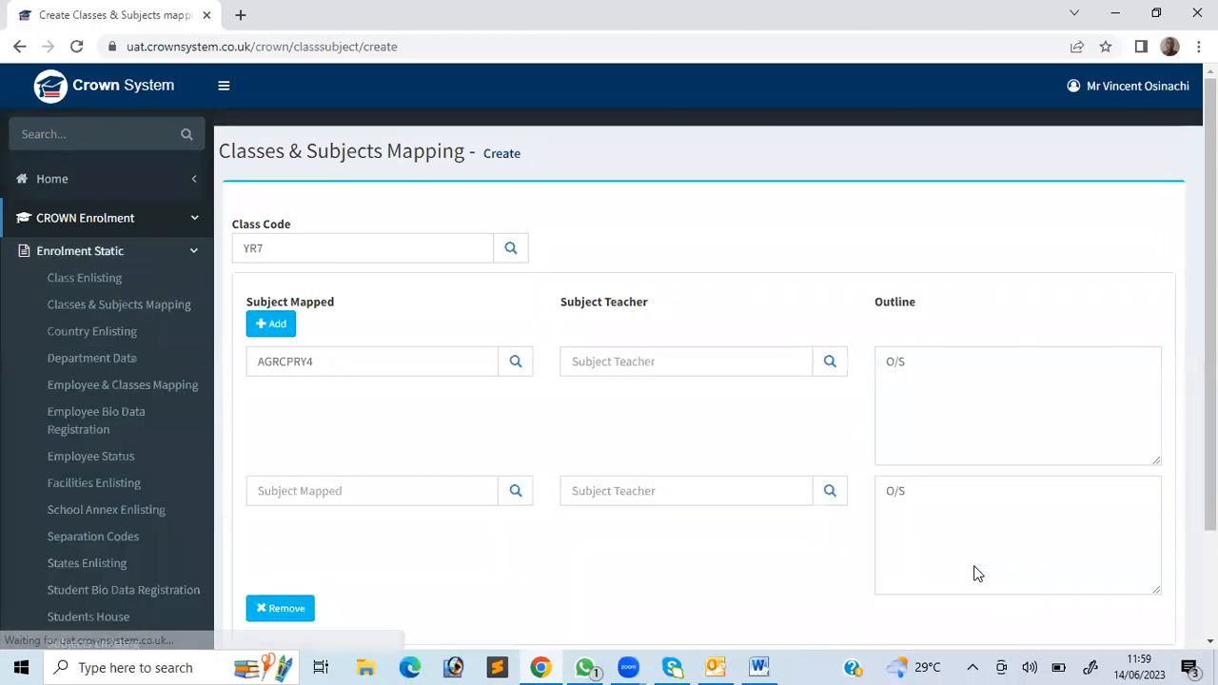
{"action": "scroll", "coordinate": [979, 574], "scroll_direction": "down", "scroll_amount": 2}
{"action": "key", "text": "Return"}
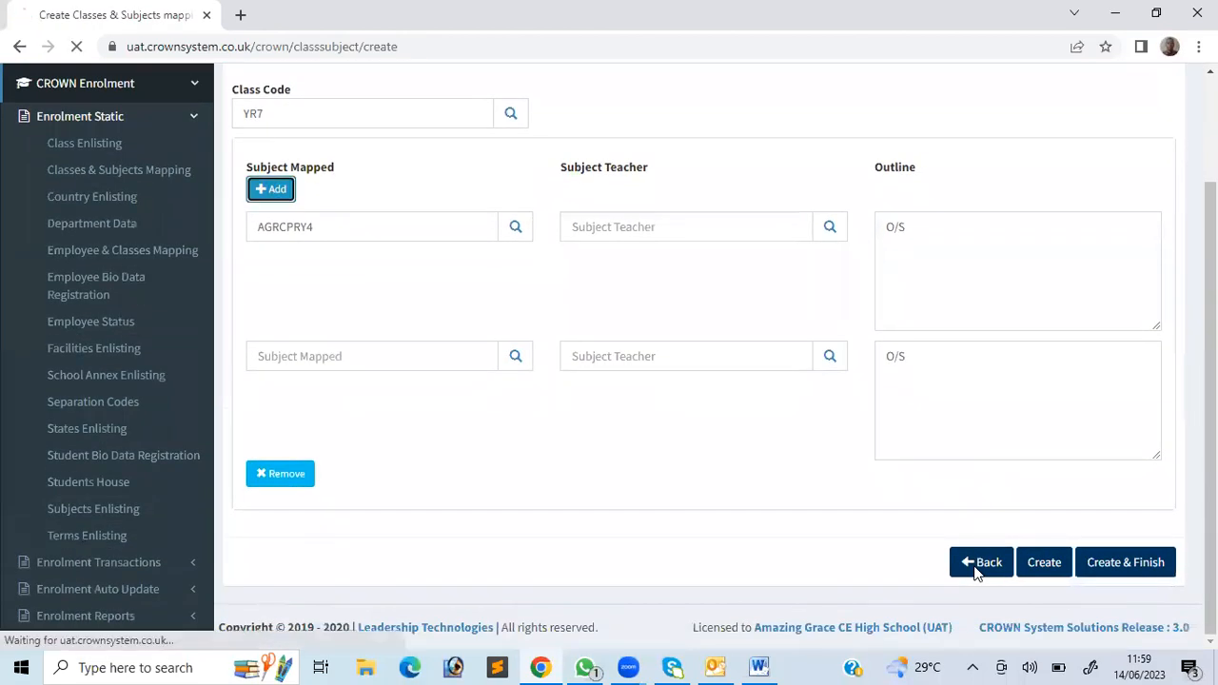
{"action": "scroll", "coordinate": [979, 573], "scroll_direction": "down", "scroll_amount": 3}
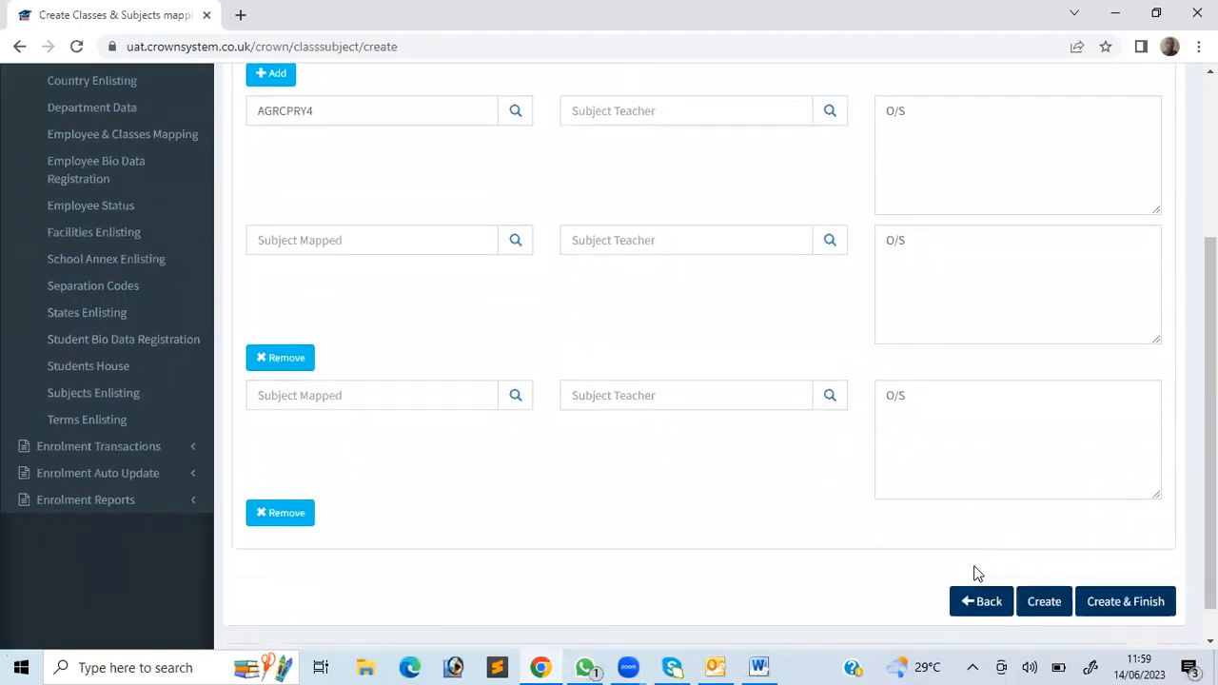
{"action": "scroll", "coordinate": [979, 573], "scroll_direction": "up", "scroll_amount": 3}
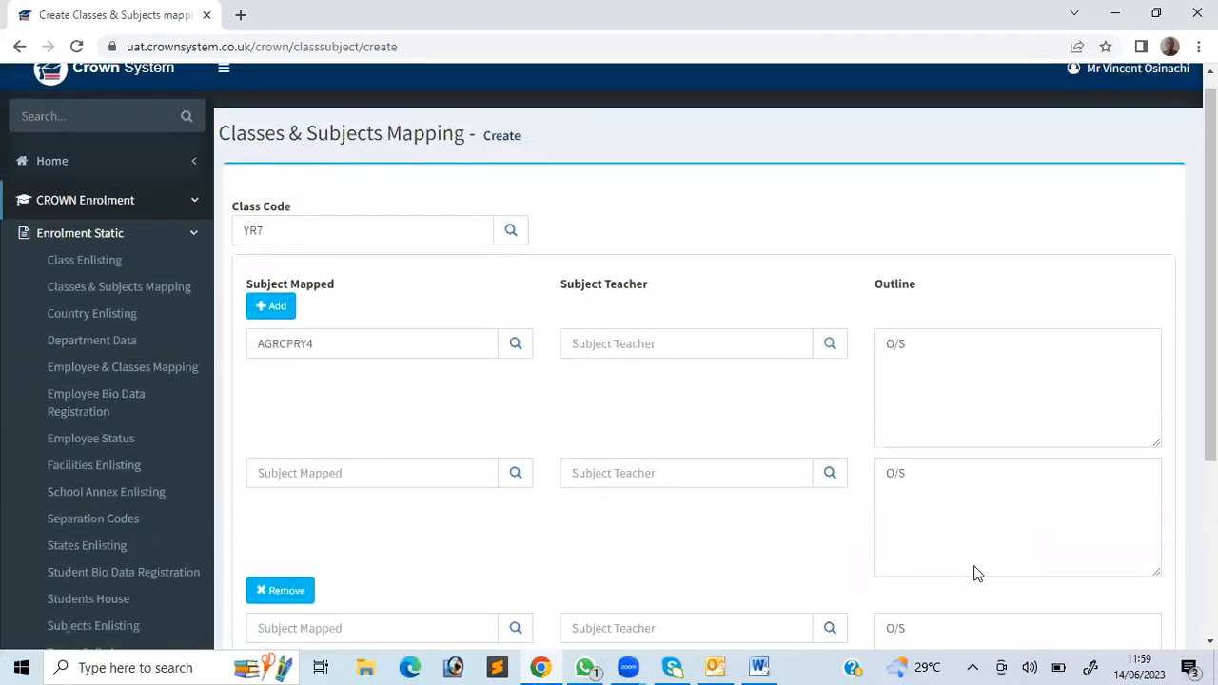
Try to assign the second listed employee as subject teacher for the AGRCPRY4 row
{"action": "key", "text": "Return"}
{"action": "key", "text": "Down"}
{"action": "key", "text": "Down"}
{"action": "key", "text": "Return"}
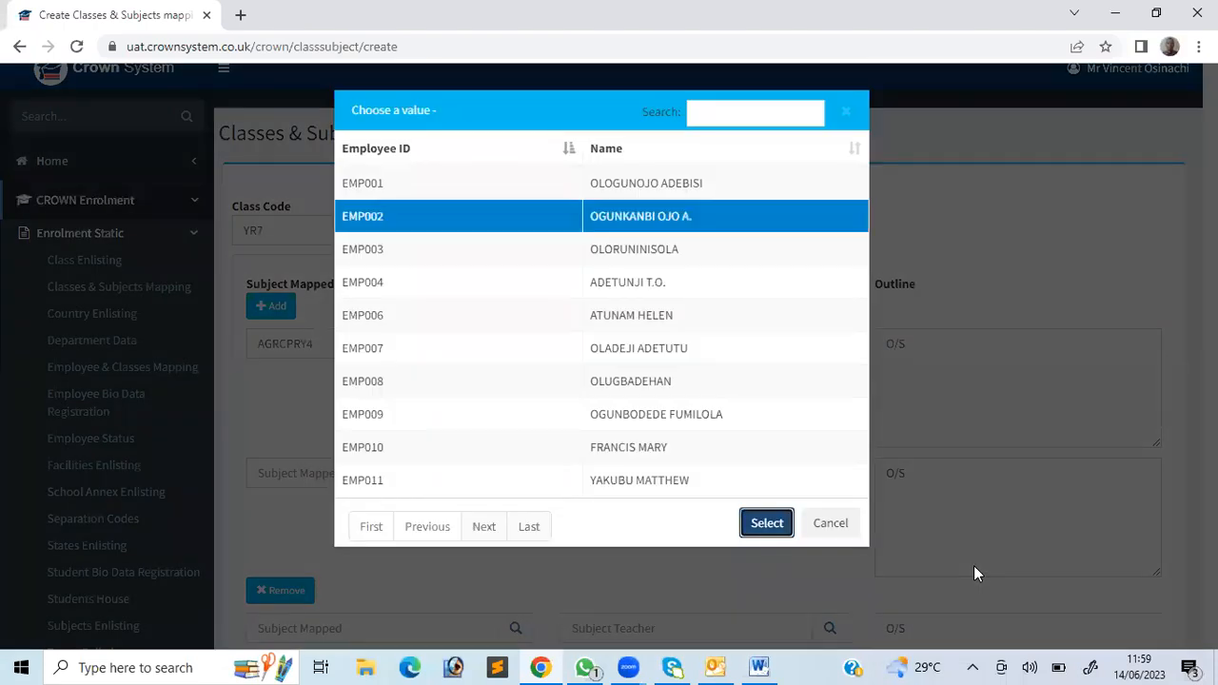
{"action": "left_click", "coordinate": [999, 380]}
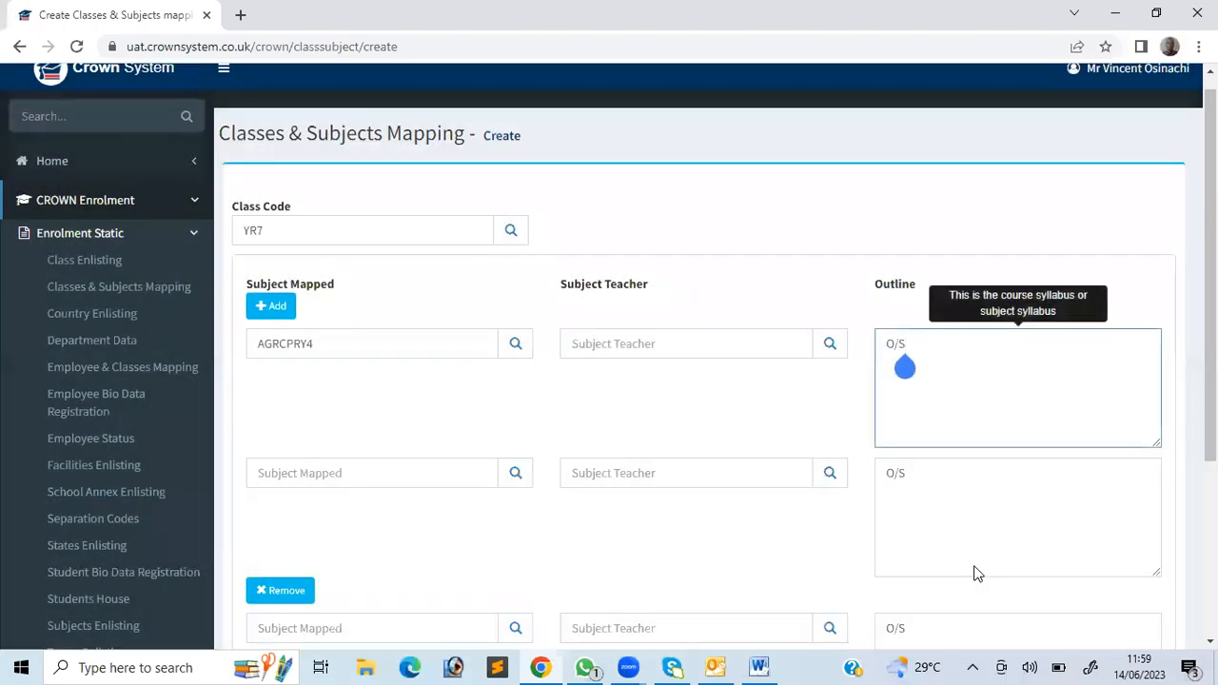
Try to assign the fourth listed employee as subject teacher for the AGRCPRY4 row
{"action": "left_click", "coordinate": [830, 343]}
{"action": "left_click", "coordinate": [629, 282]}
{"action": "left_click", "coordinate": [768, 523]}
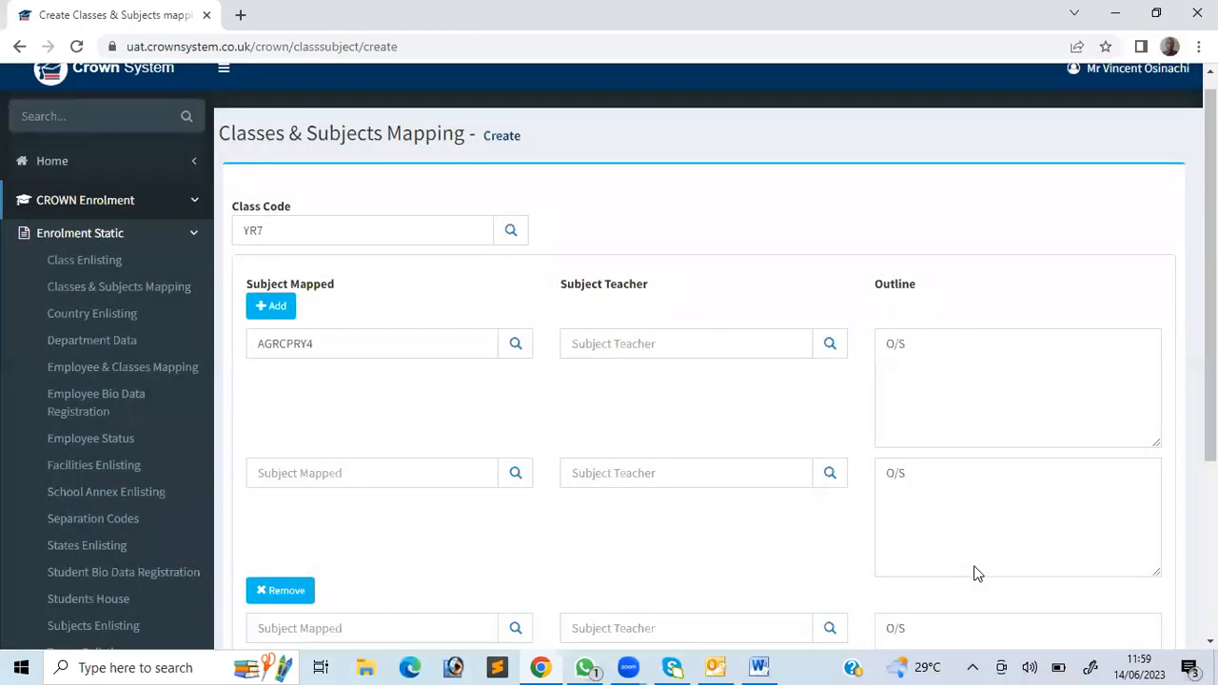
{"action": "scroll", "coordinate": [975, 573], "scroll_direction": "down", "scroll_amount": 1}
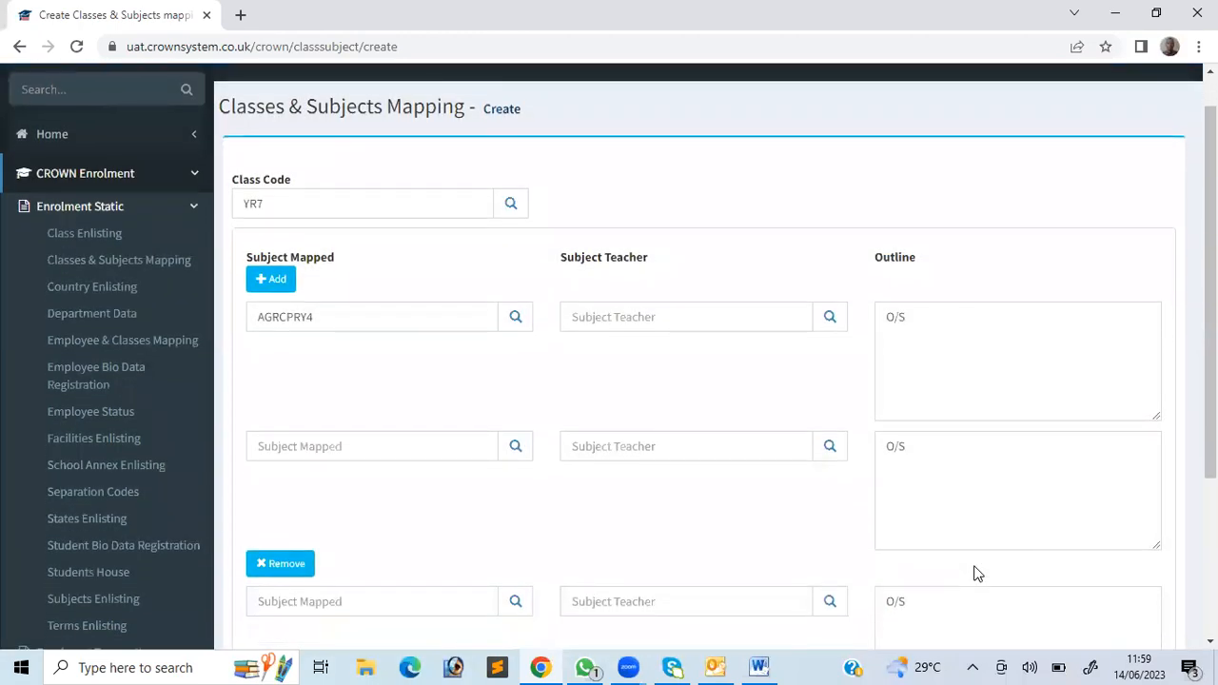
{"action": "left_click", "coordinate": [830, 317]}
{"action": "left_click", "coordinate": [628, 282]}
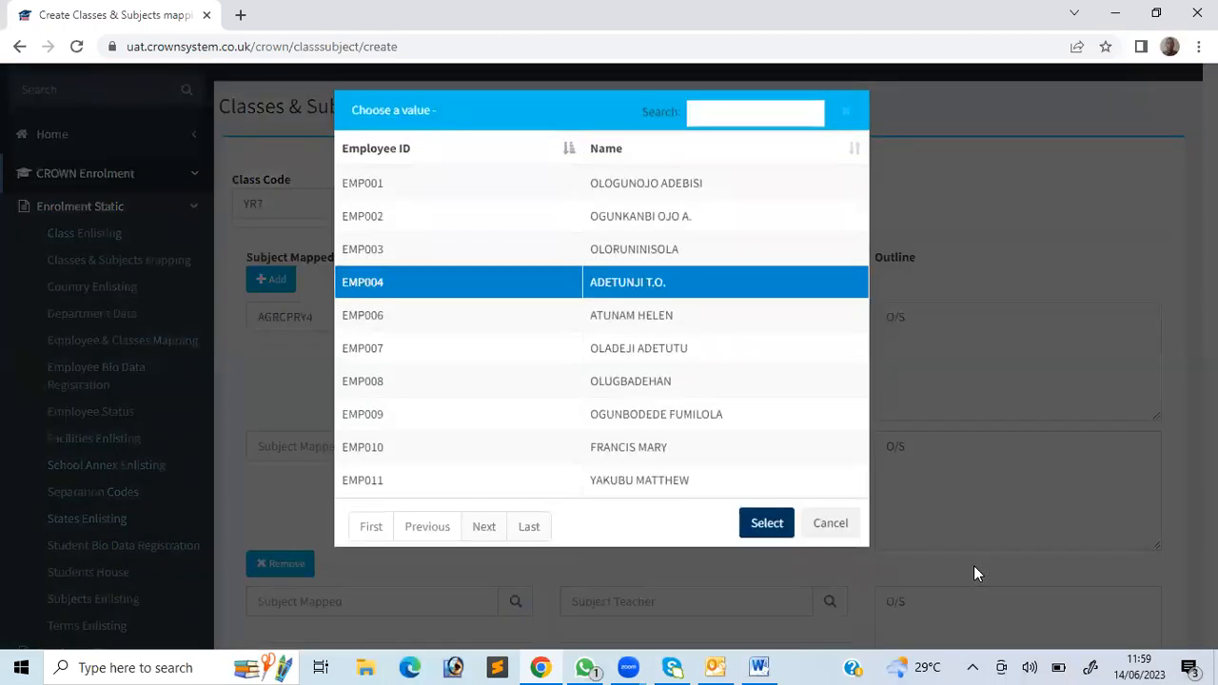
{"action": "left_click", "coordinate": [767, 523]}
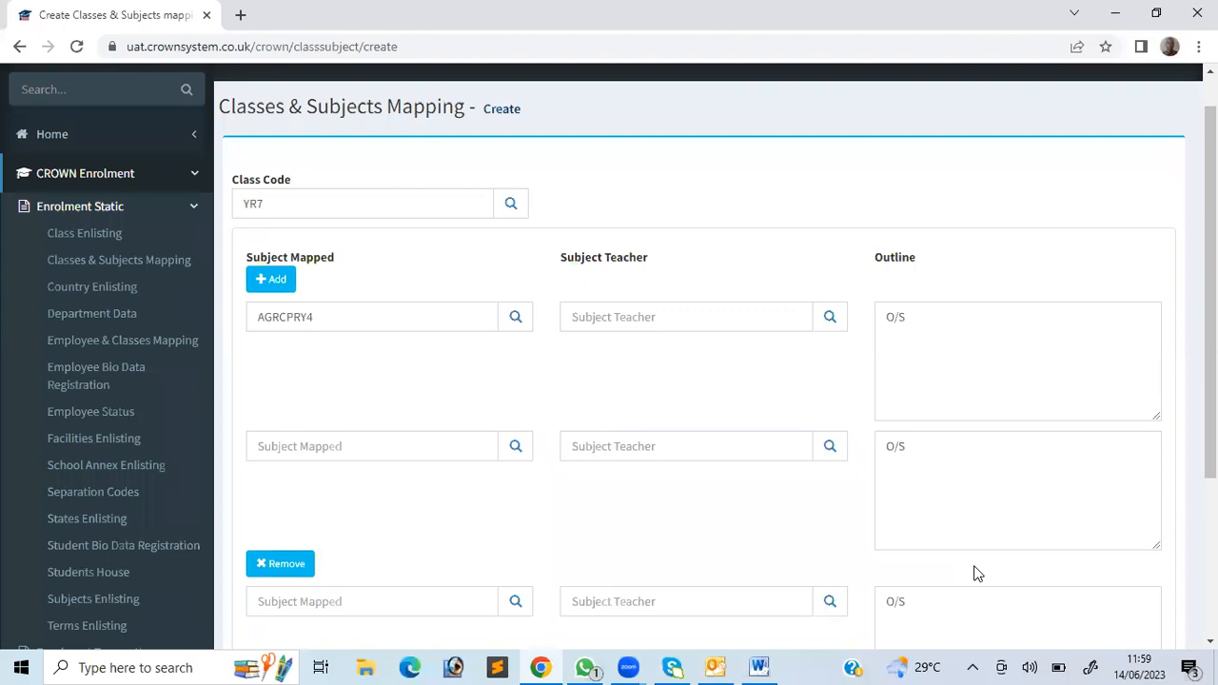
Replace the outline text of the AGRCPRY4 row with "Available on request"
{"action": "scroll", "coordinate": [975, 573], "scroll_direction": "down", "scroll_amount": 3}
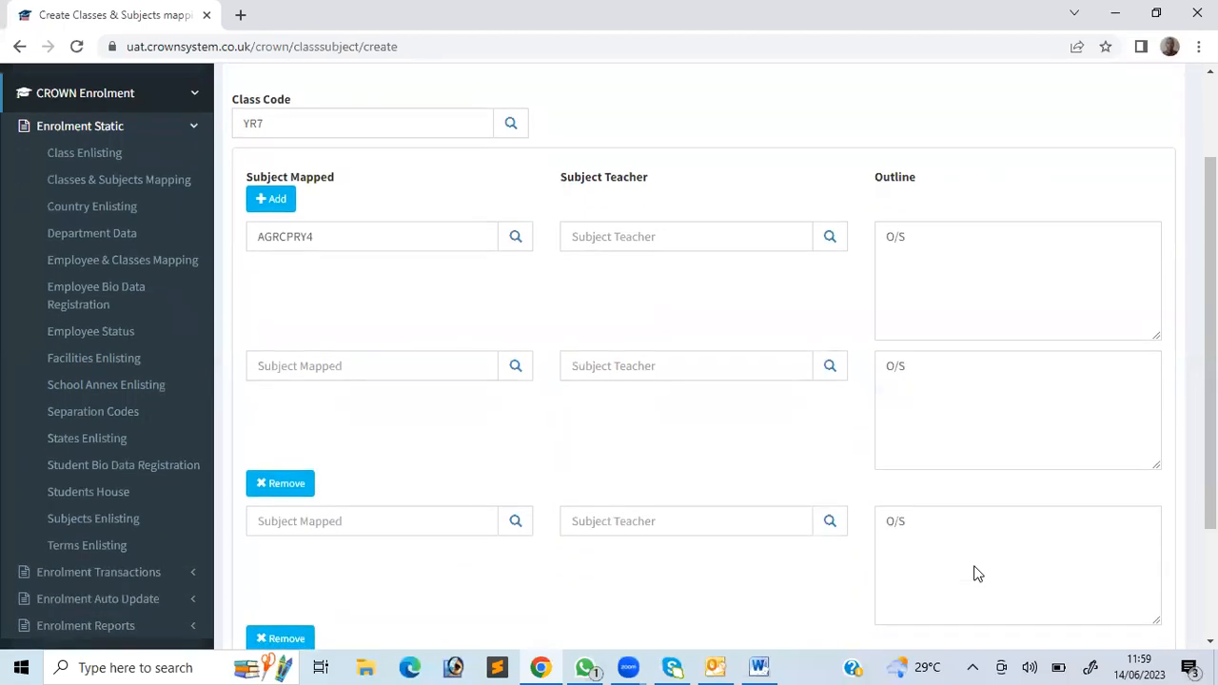
{"action": "scroll", "coordinate": [974, 573], "scroll_direction": "up", "scroll_amount": 1}
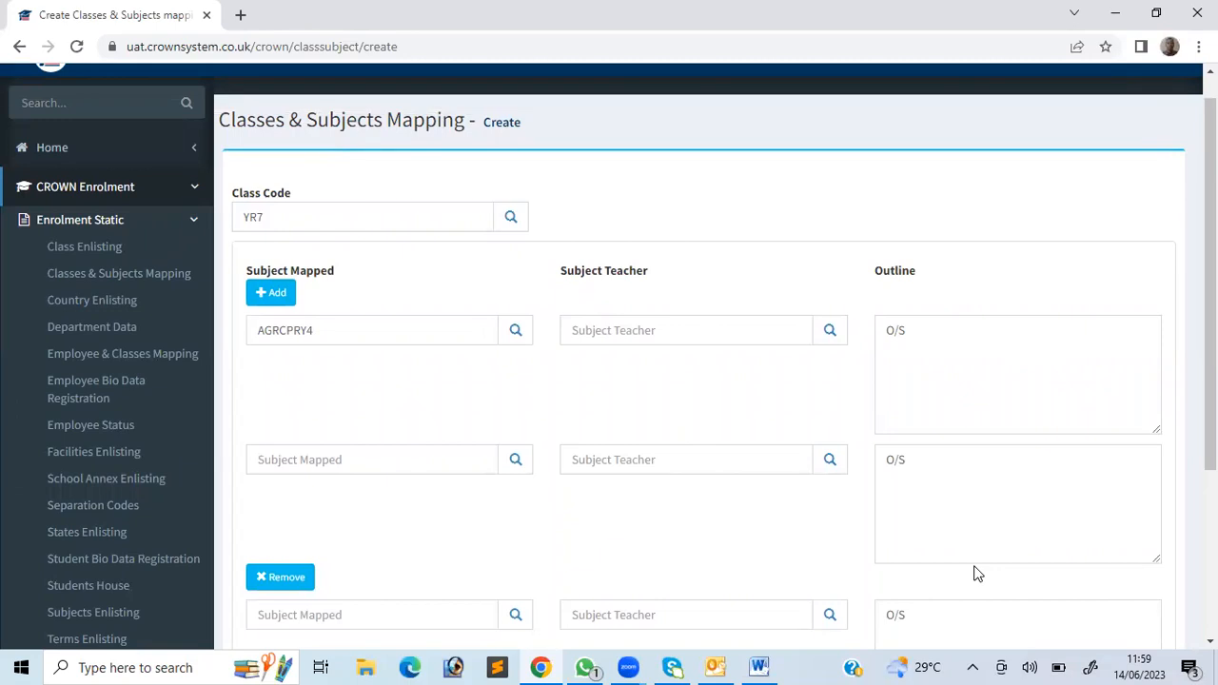
{"action": "left_click", "coordinate": [904, 334]}
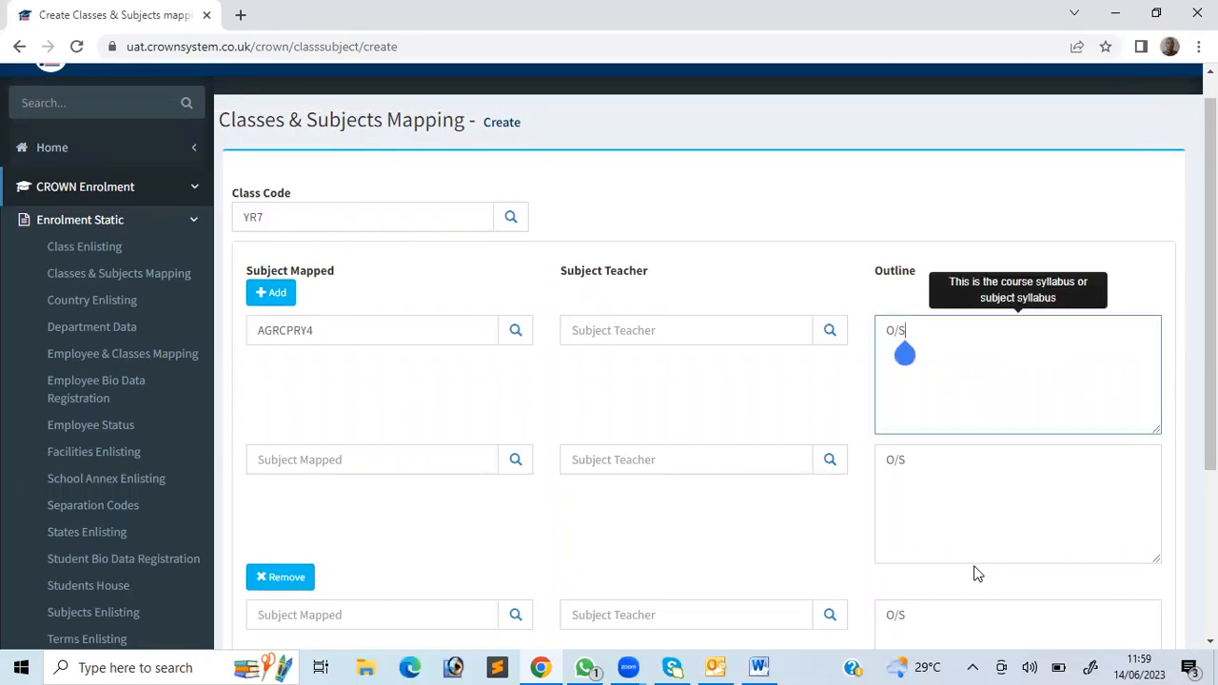
{"action": "key", "text": "BackSpace"}
{"action": "key", "text": "BackSpace"}
{"action": "key", "text": "BackSpace"}
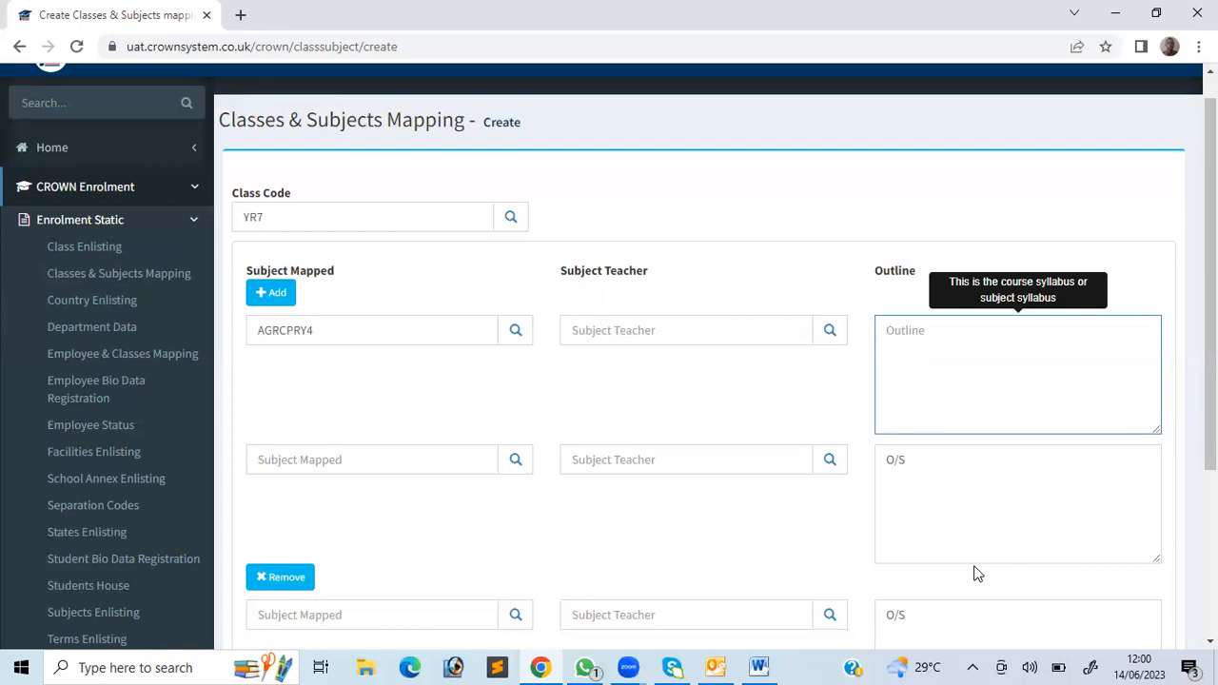
{"action": "type", "text": "Available on request"}
Set the mapped subject of the second row to ARTSCRAFT (Arts and Crafts)
{"action": "scroll", "coordinate": [979, 574], "scroll_direction": "down", "scroll_amount": 2}
{"action": "key", "text": "Tab"}
{"action": "key", "text": "Return"}
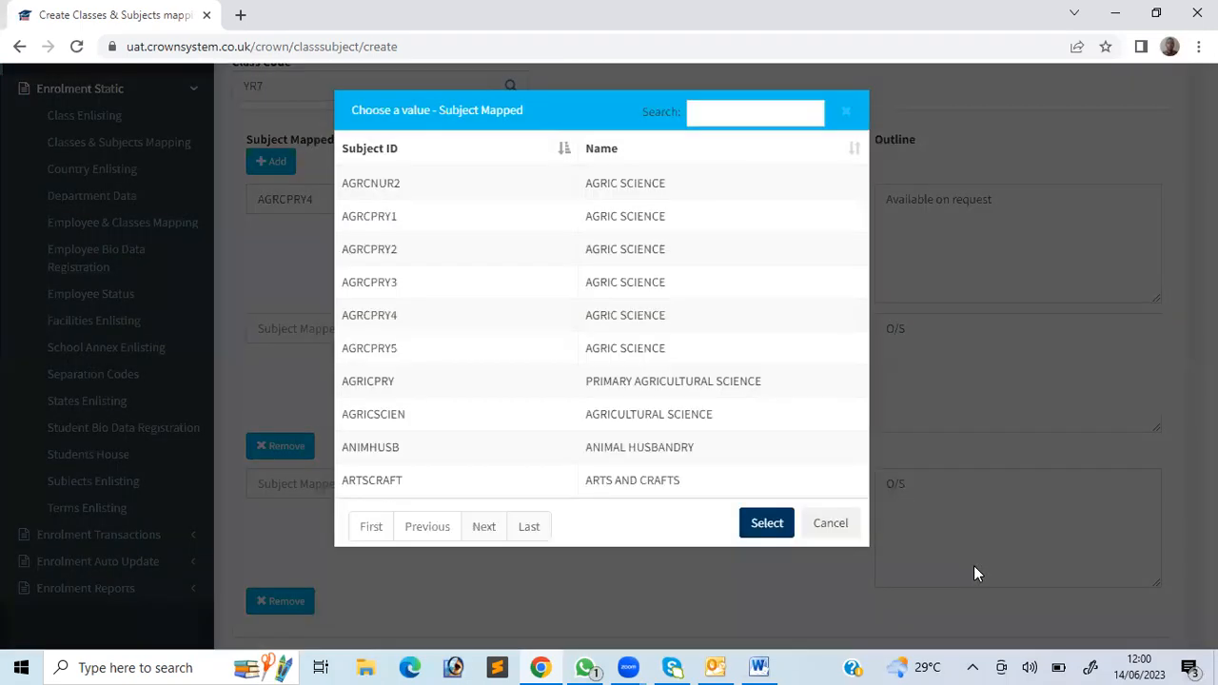
{"action": "key", "text": "Up"}
{"action": "key", "text": "Return"}
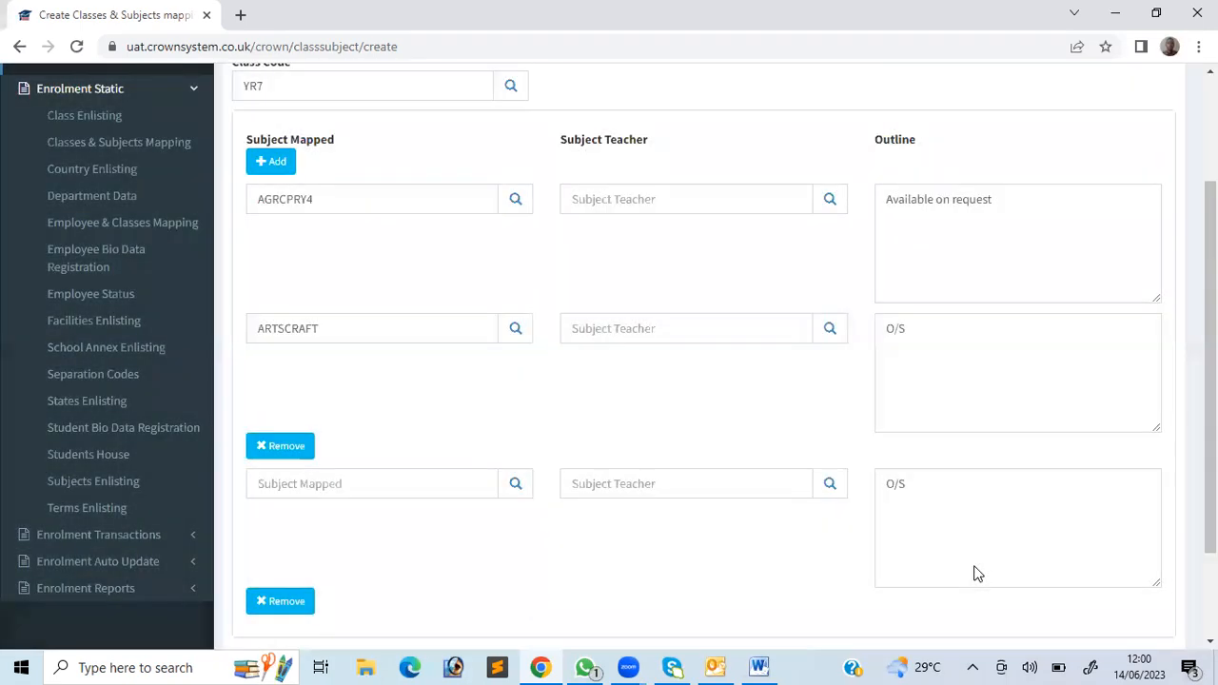
Set the mapped subject of the third row to ANIMHUSB (Animal Husbandry)
{"action": "key", "text": "Tab"}
{"action": "key", "text": "Tab"}
{"action": "key", "text": "Return"}
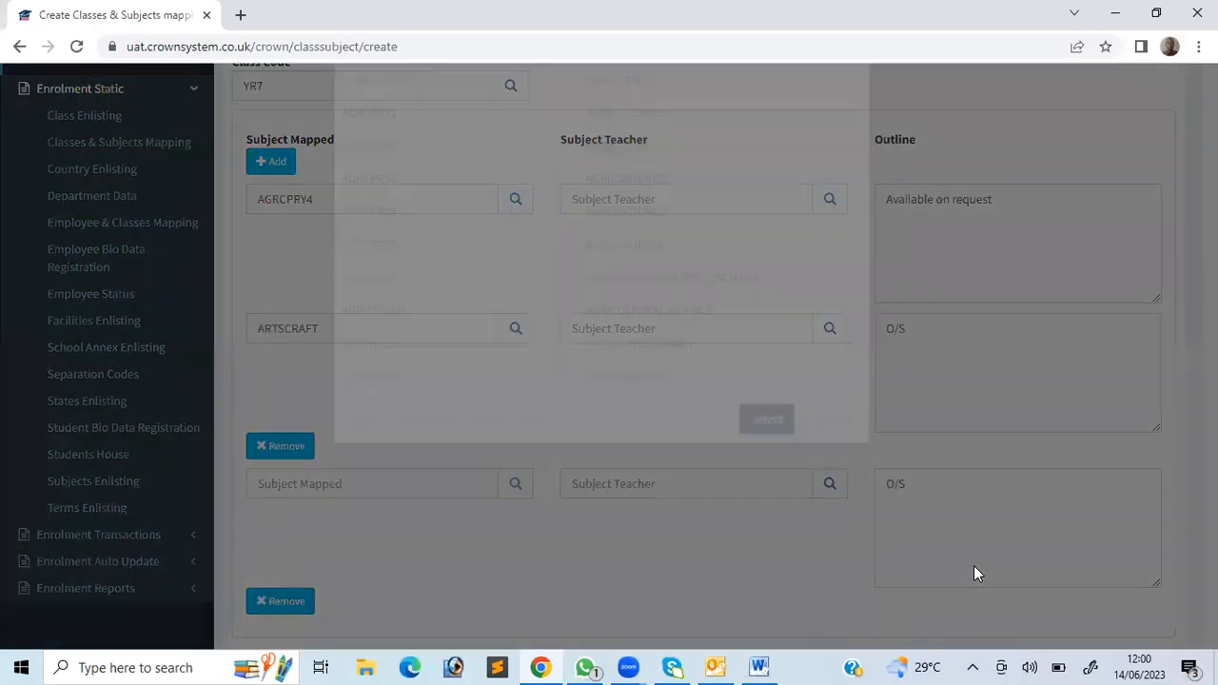
{"action": "key", "text": "Up"}
{"action": "key", "text": "Up"}
{"action": "key", "text": "Return"}
Copy the "Available on request" outline from the AGRCPRY4 row and replace the ARTSCRAFT row's outline with it
{"action": "double_click", "coordinate": [972, 199]}
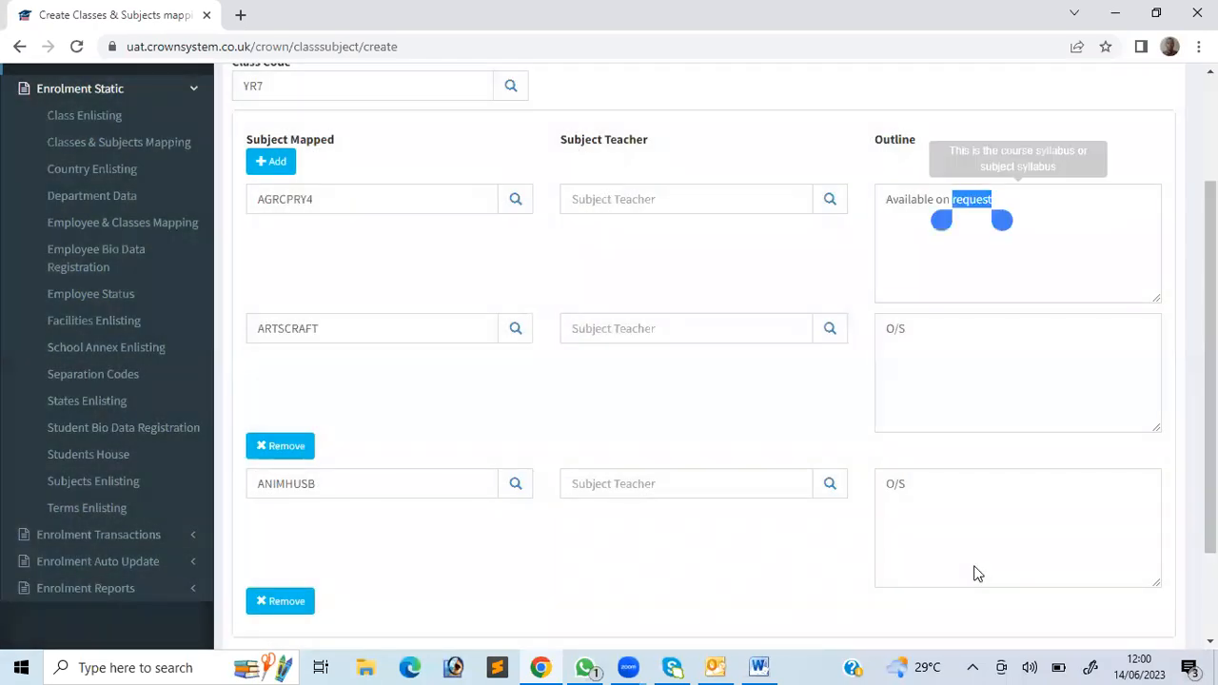
{"action": "left_click_drag", "start_coordinate": [944, 220], "coordinate": [876, 220]}
{"action": "key", "text": "ctrl+c"}
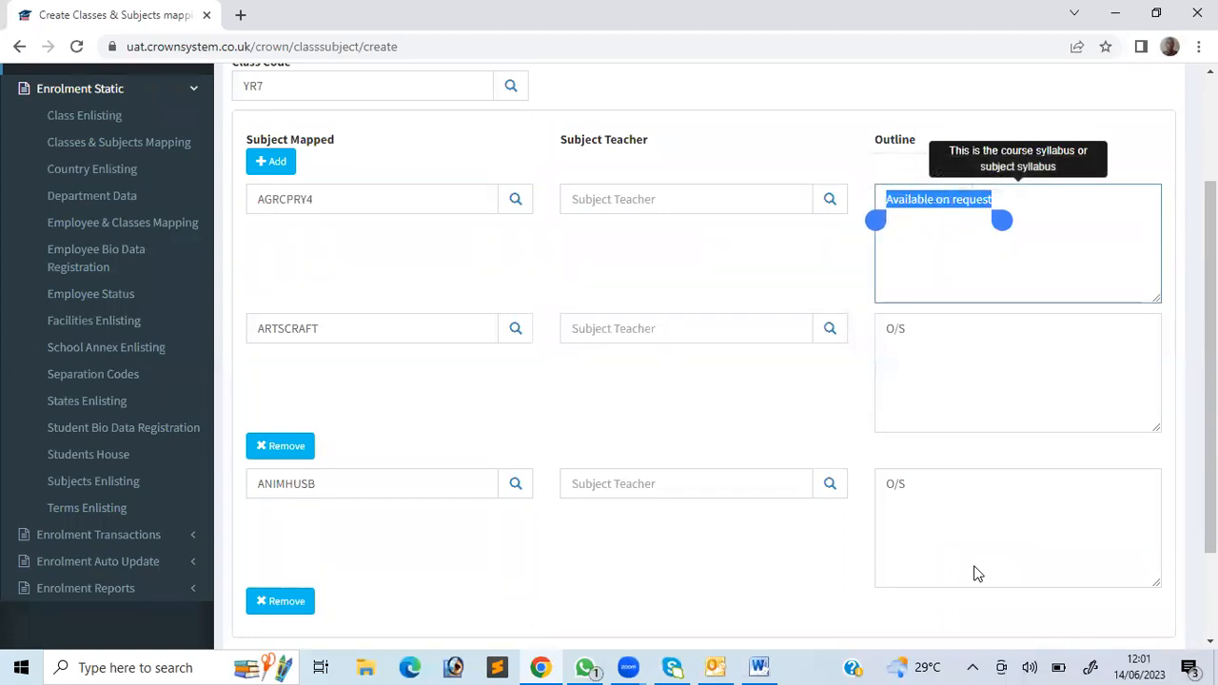
{"action": "left_click", "coordinate": [908, 169]}
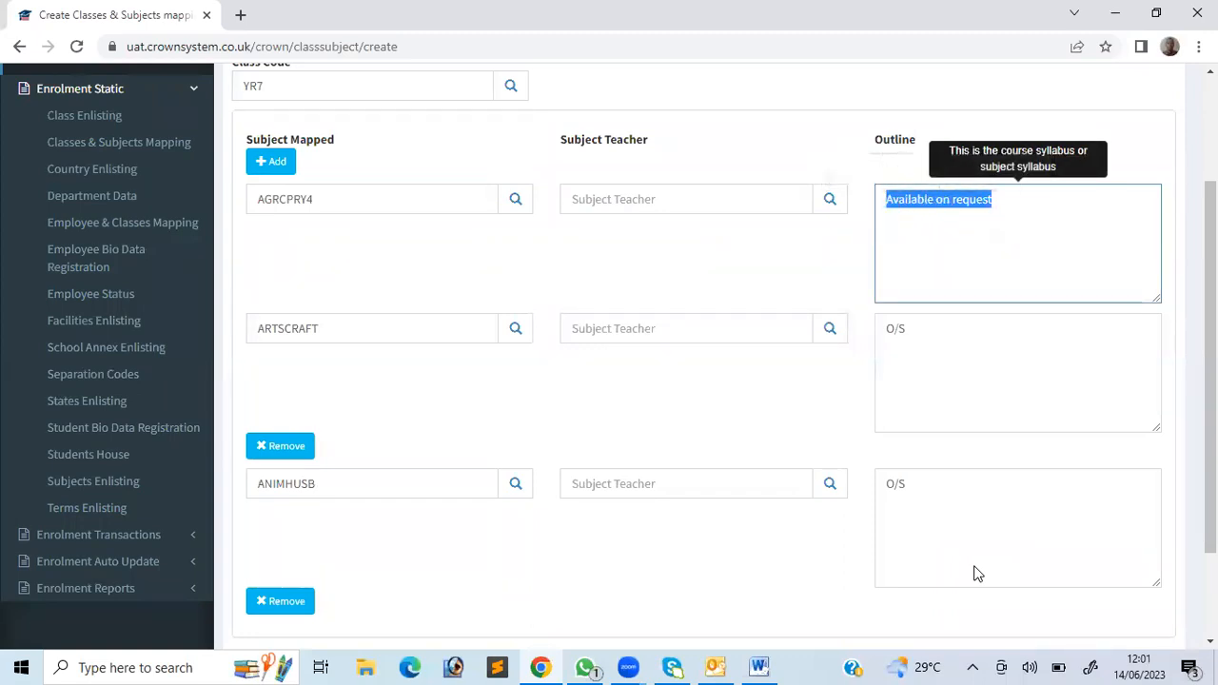
{"action": "left_click", "coordinate": [905, 331]}
{"action": "left_click", "coordinate": [905, 352]}
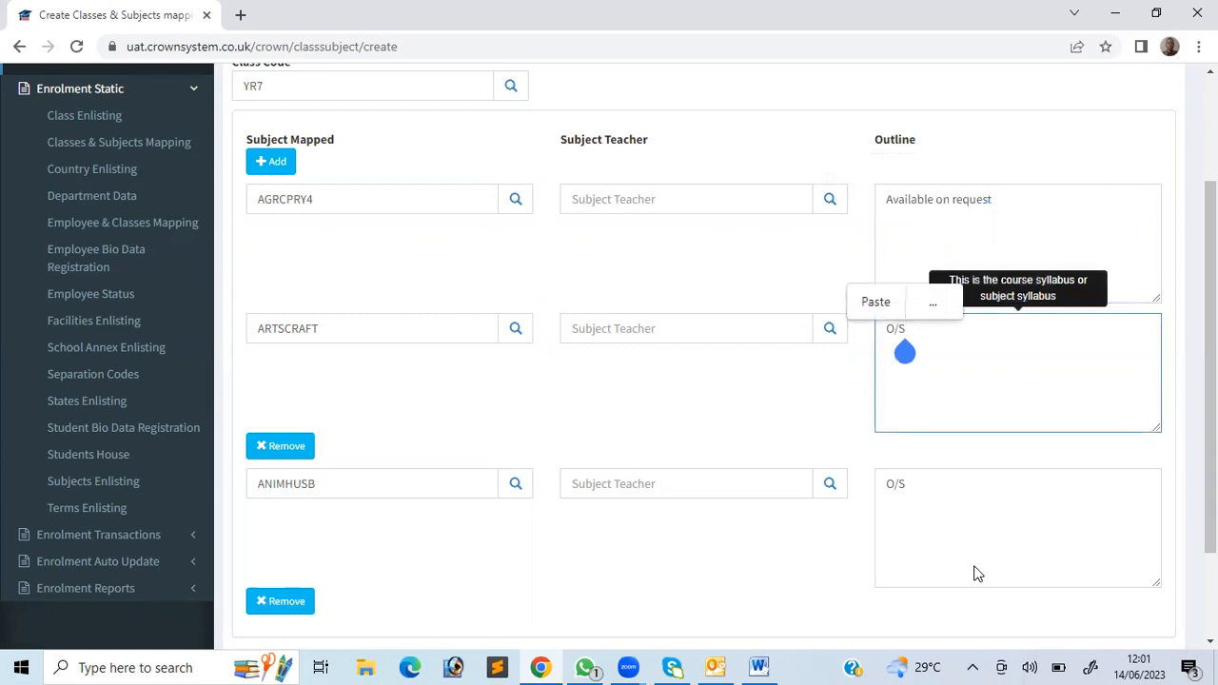
{"action": "key", "text": "BackSpace"}
{"action": "key", "text": "BackSpace"}
{"action": "key", "text": "BackSpace"}
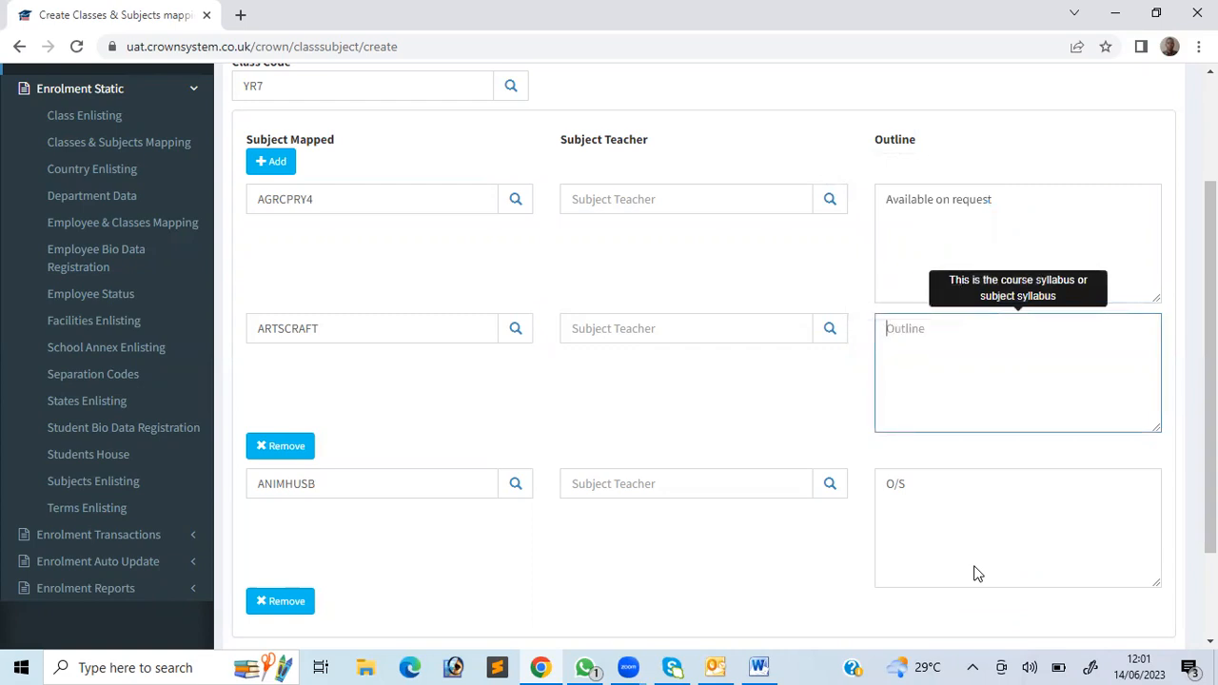
{"action": "left_click", "coordinate": [885, 351]}
{"action": "key", "text": "ctrl+v"}
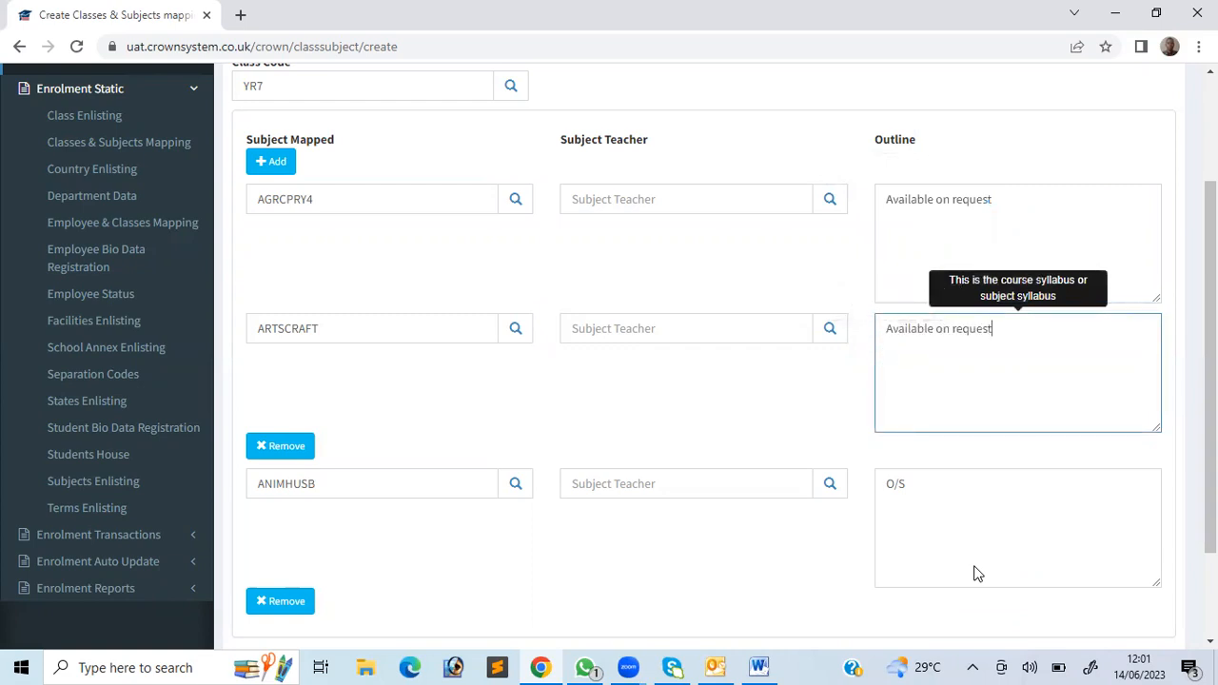
Replace the ANIMHUSB row's outline with the copied text "Available on request"
{"action": "left_click", "coordinate": [906, 505]}
{"action": "key", "text": "BackSpace"}
{"action": "key", "text": "BackSpace"}
{"action": "key", "text": "BackSpace"}
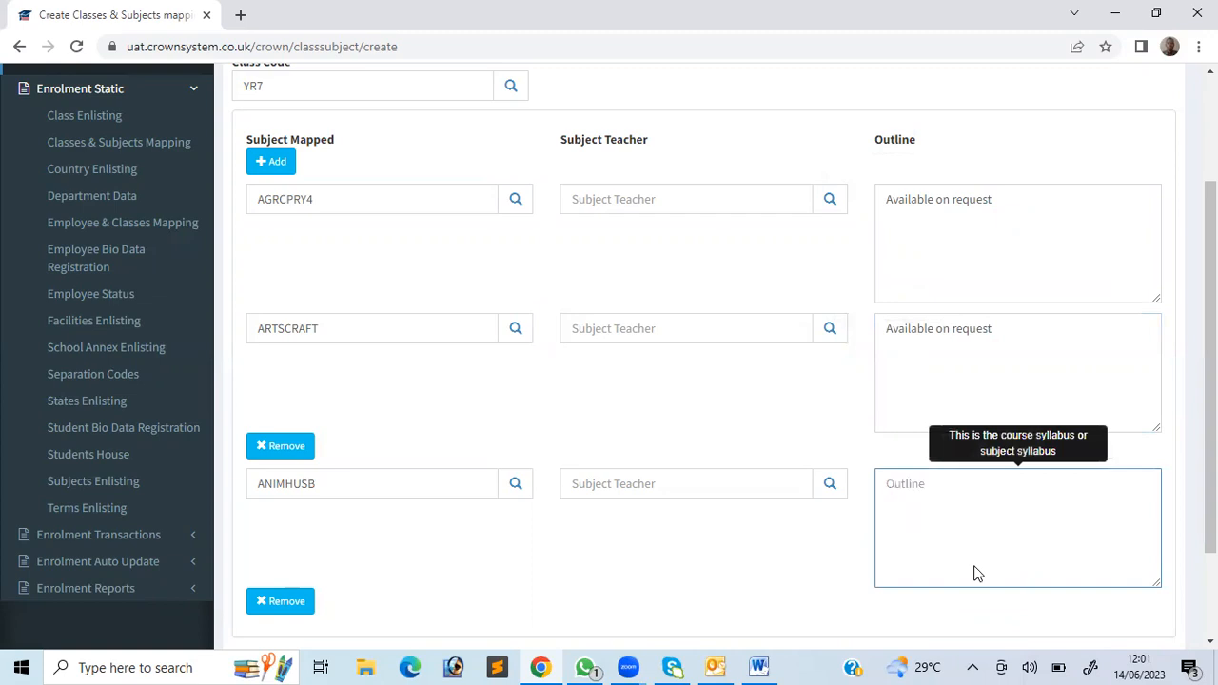
{"action": "left_click", "coordinate": [886, 504]}
{"action": "key", "text": "ctrl+v"}
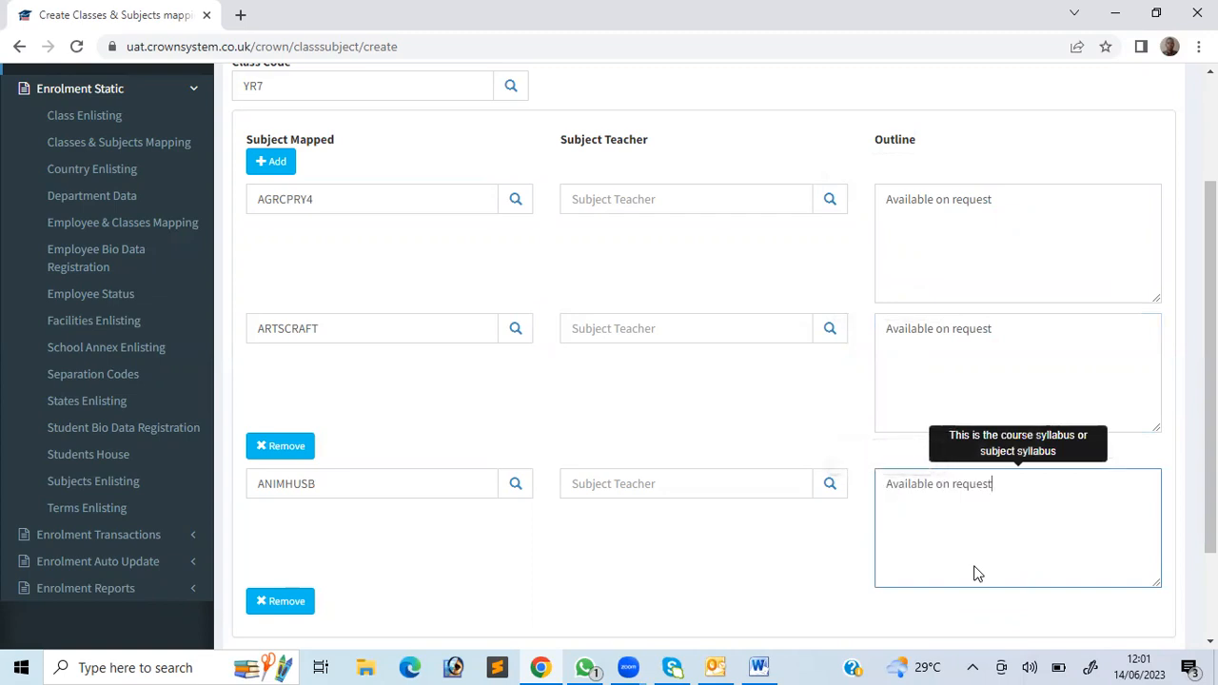
Try to create the YR7 mapping record with the subjects AGRCPRY4, ARTSCRAFT and ANIMHUSB
{"action": "scroll", "coordinate": [975, 572], "scroll_direction": "down", "scroll_amount": 2}
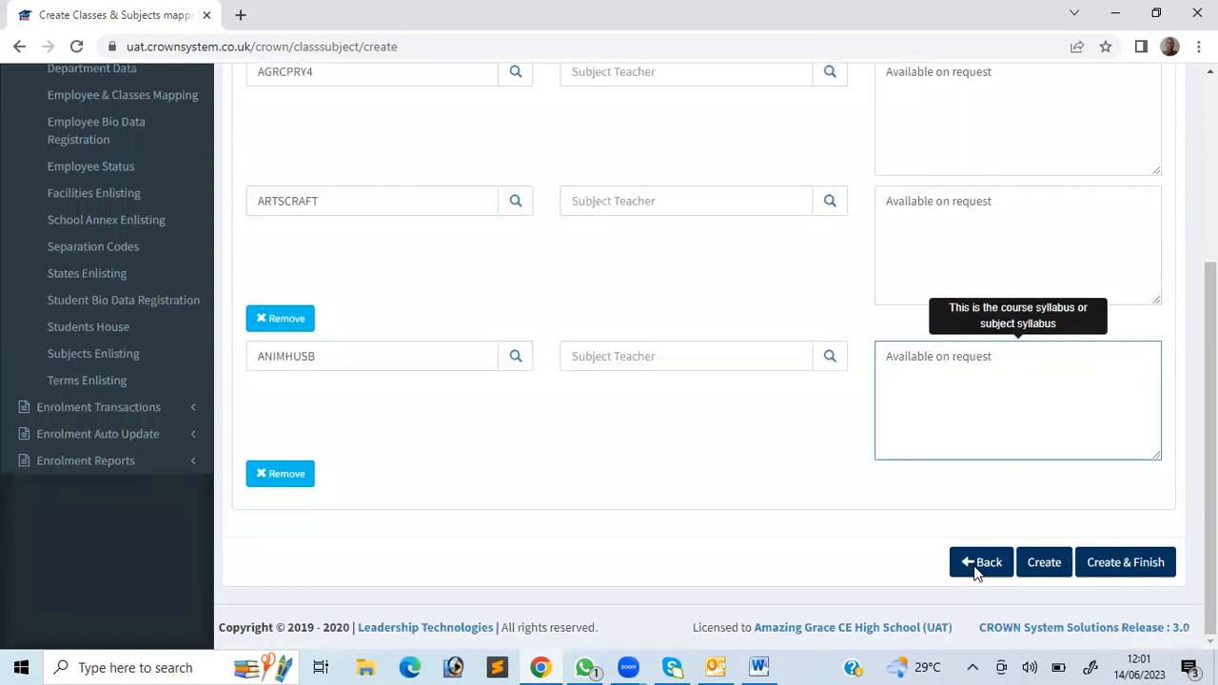
{"action": "scroll", "coordinate": [976, 572], "scroll_direction": "up", "scroll_amount": 1}
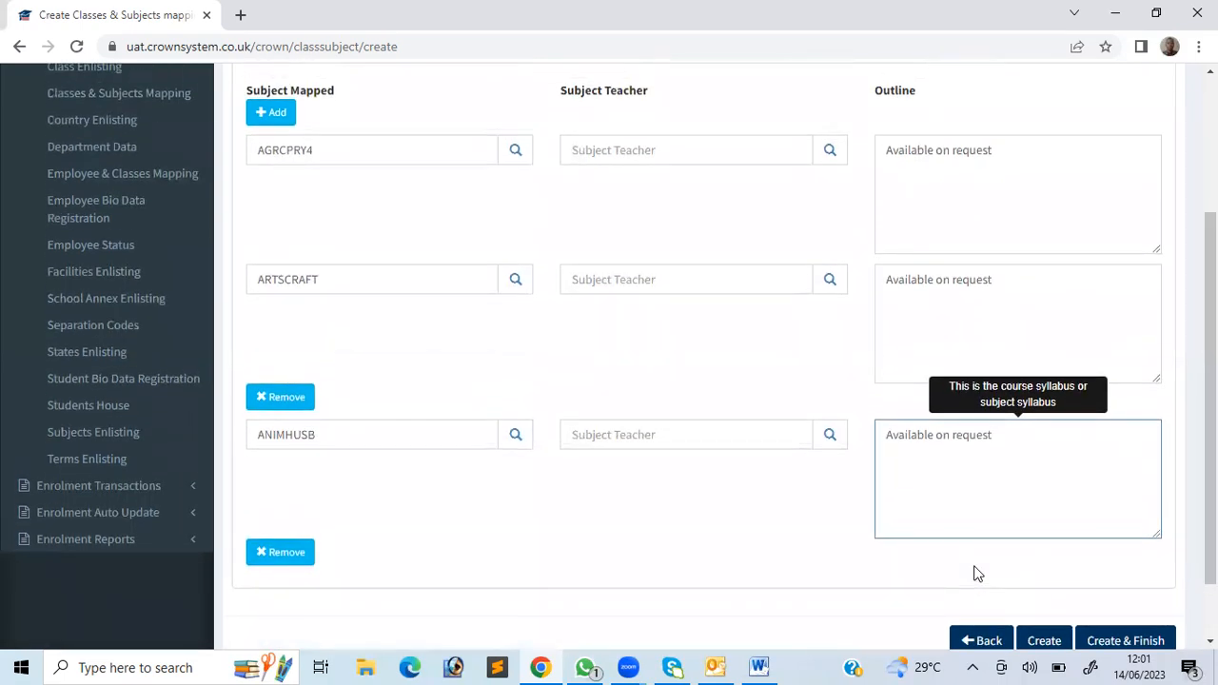
{"action": "scroll", "coordinate": [976, 573], "scroll_direction": "down", "scroll_amount": 1}
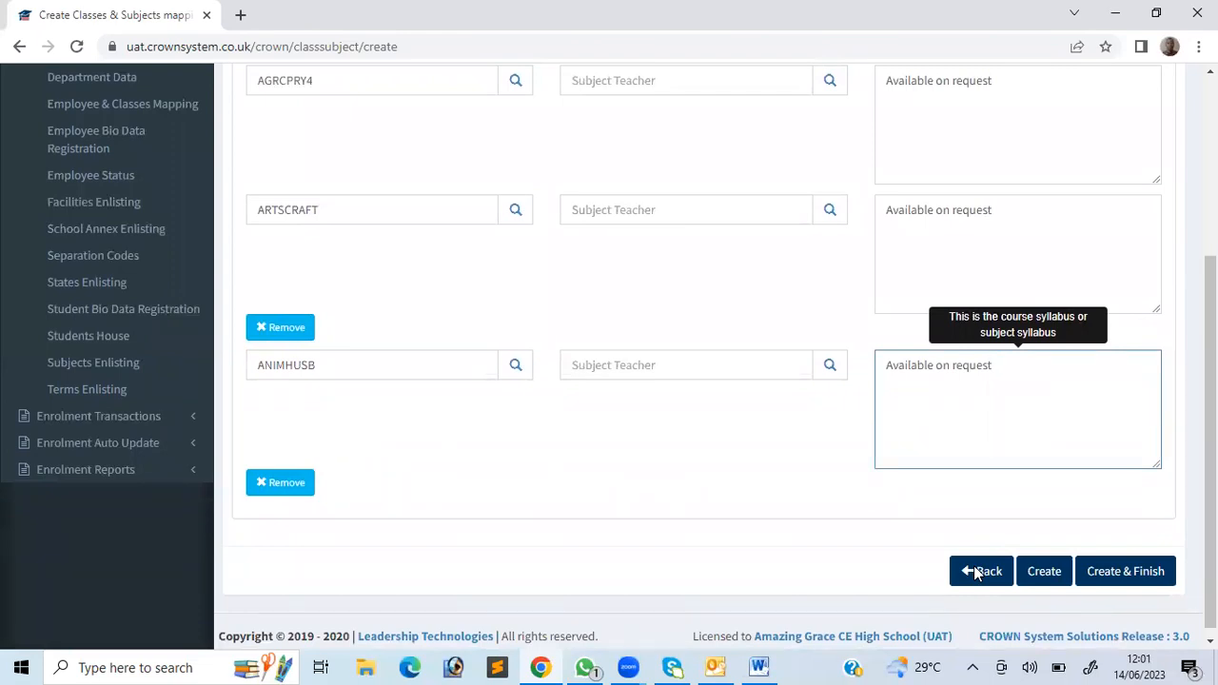
{"action": "left_click", "coordinate": [976, 572]}
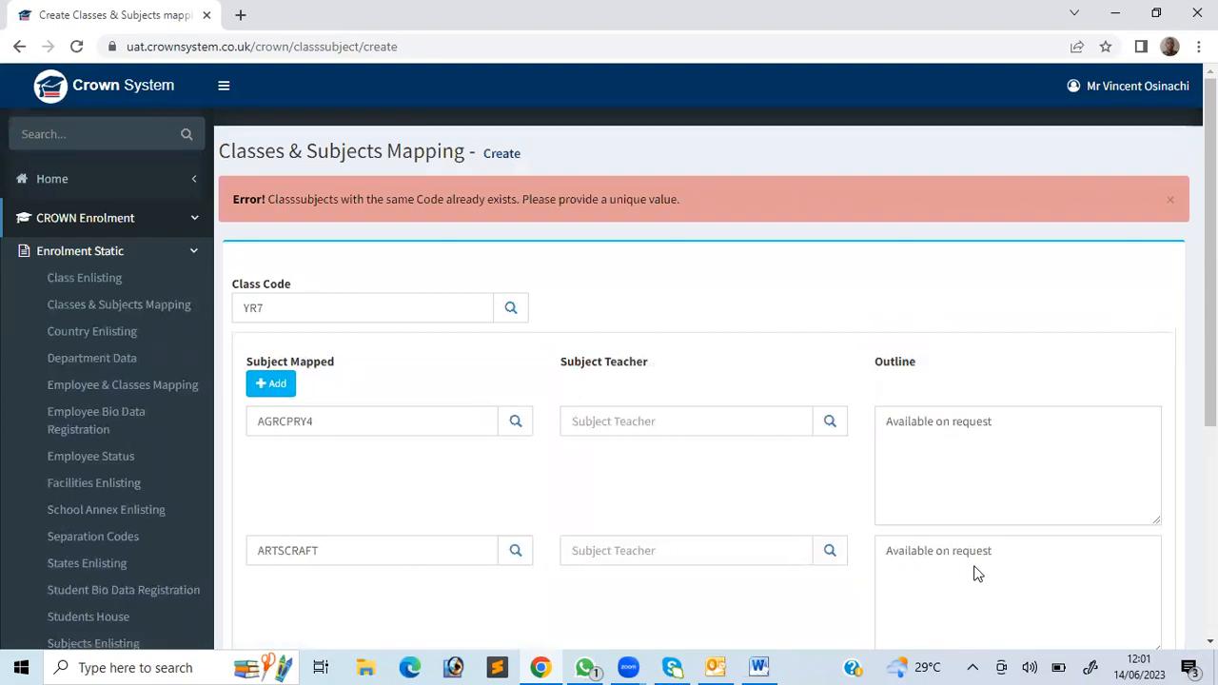
Change the third row's mapped subject to BSCPRY1 (Basic Science) and submit the YR7 mapping record again
{"action": "scroll", "coordinate": [976, 572], "scroll_direction": "down", "scroll_amount": 2}
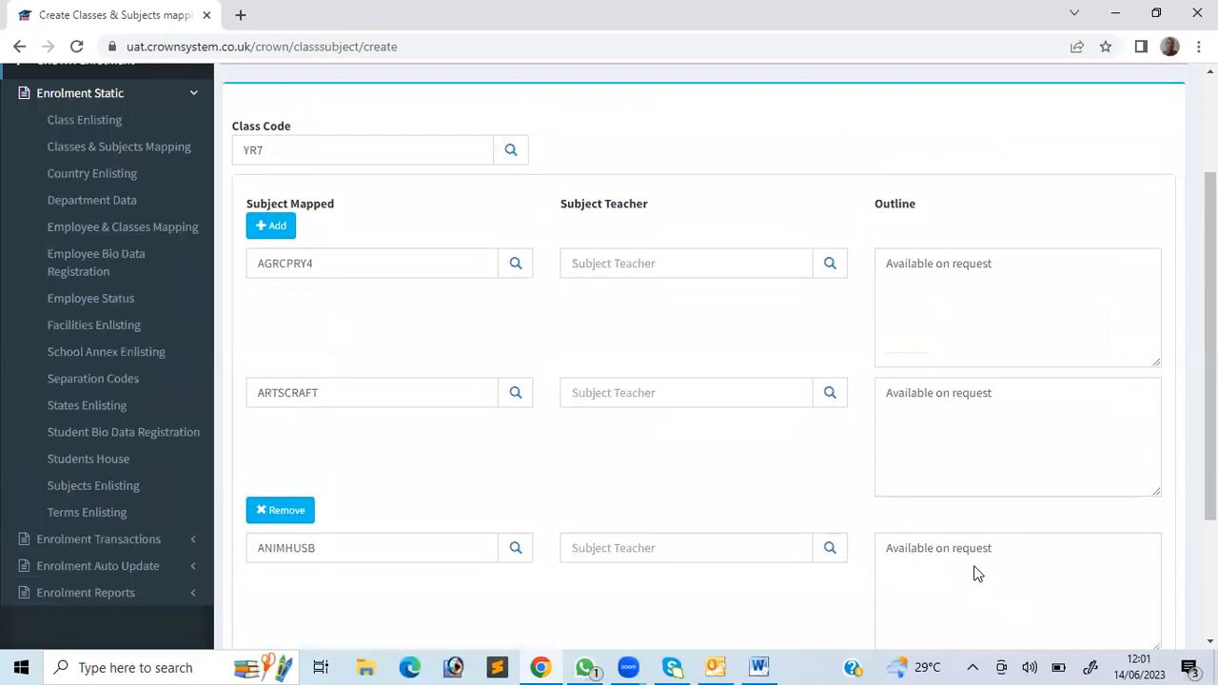
{"action": "scroll", "coordinate": [976, 572], "scroll_direction": "up", "scroll_amount": 1}
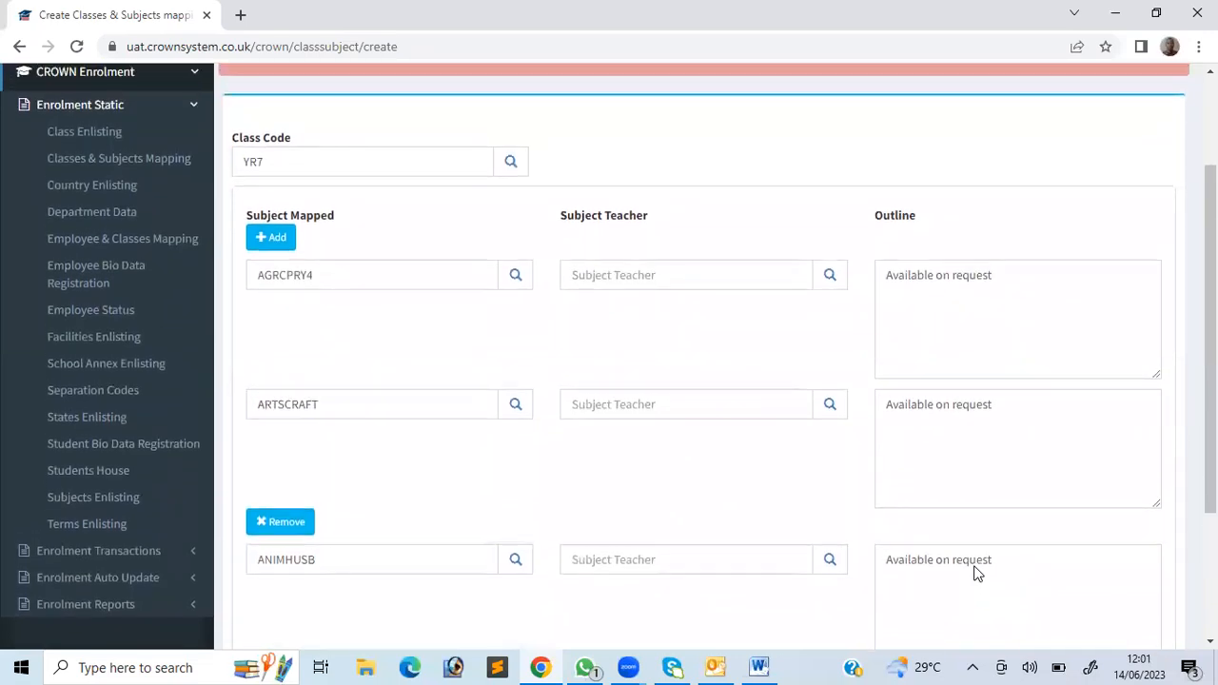
{"action": "scroll", "coordinate": [978, 574], "scroll_direction": "down", "scroll_amount": 1}
{"action": "scroll", "coordinate": [978, 574], "scroll_direction": "up", "scroll_amount": 1}
{"action": "scroll", "coordinate": [977, 574], "scroll_direction": "down", "scroll_amount": 1}
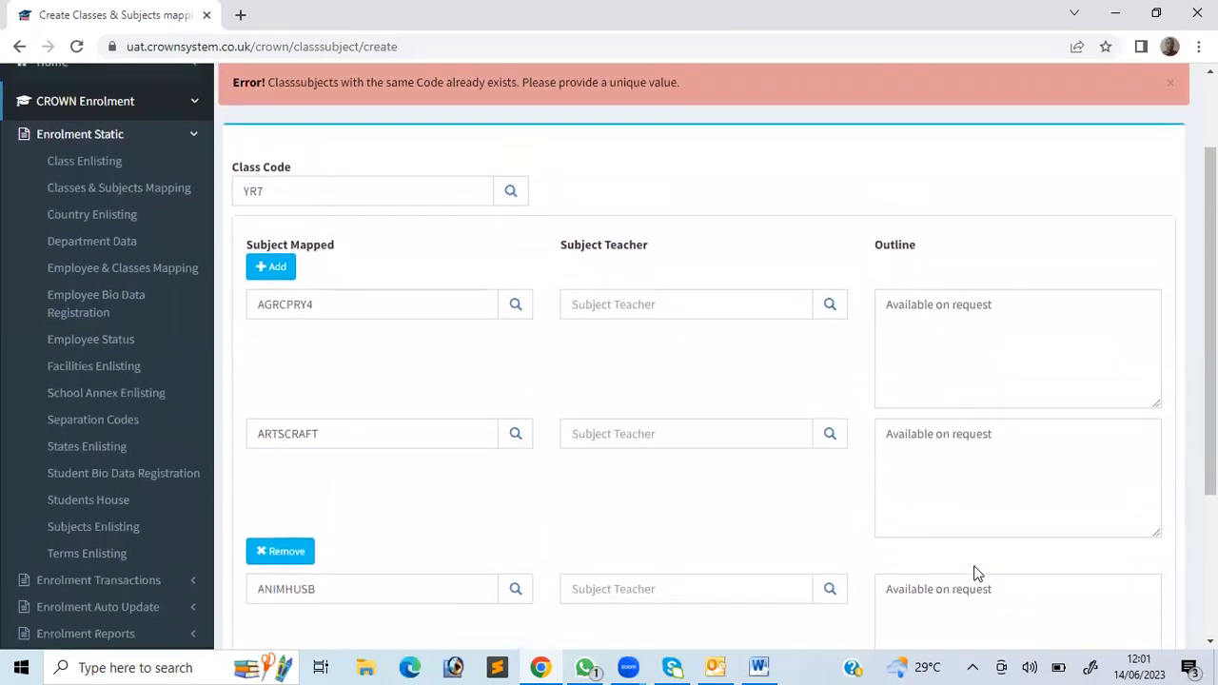
{"action": "scroll", "coordinate": [976, 572], "scroll_direction": "down", "scroll_amount": 2}
{"action": "scroll", "coordinate": [975, 572], "scroll_direction": "down", "scroll_amount": 2}
{"action": "scroll", "coordinate": [976, 572], "scroll_direction": "up", "scroll_amount": 1}
{"action": "key", "text": "Return"}
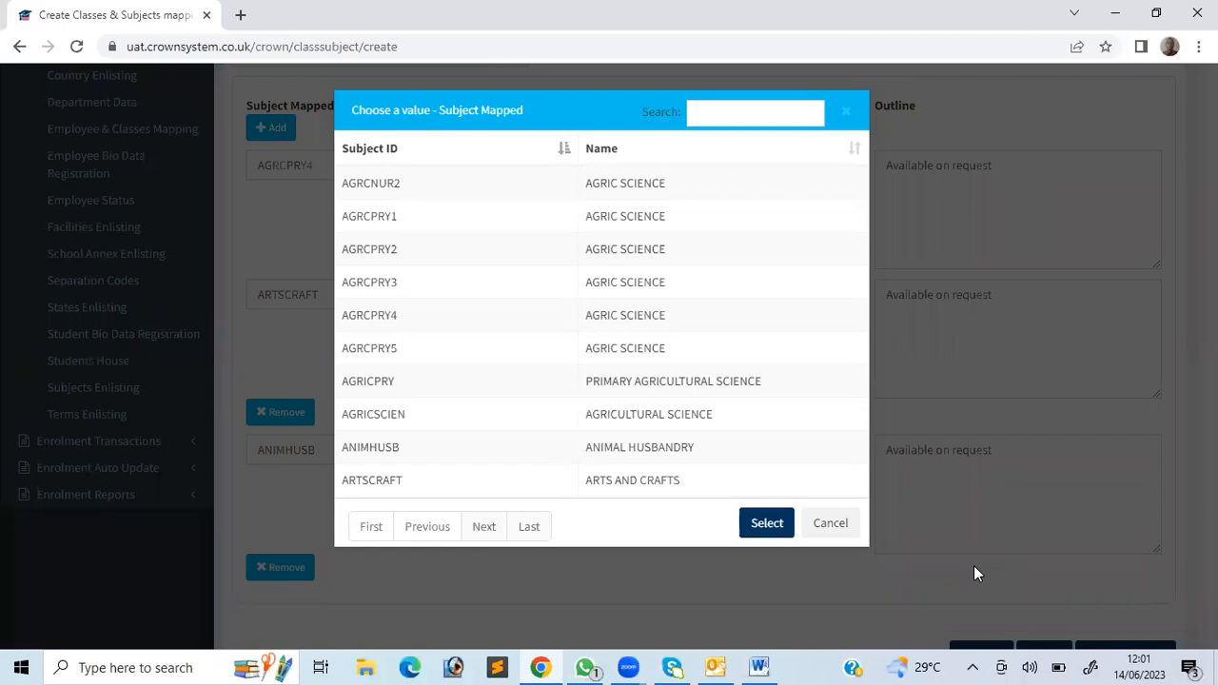
{"action": "key", "text": "Return"}
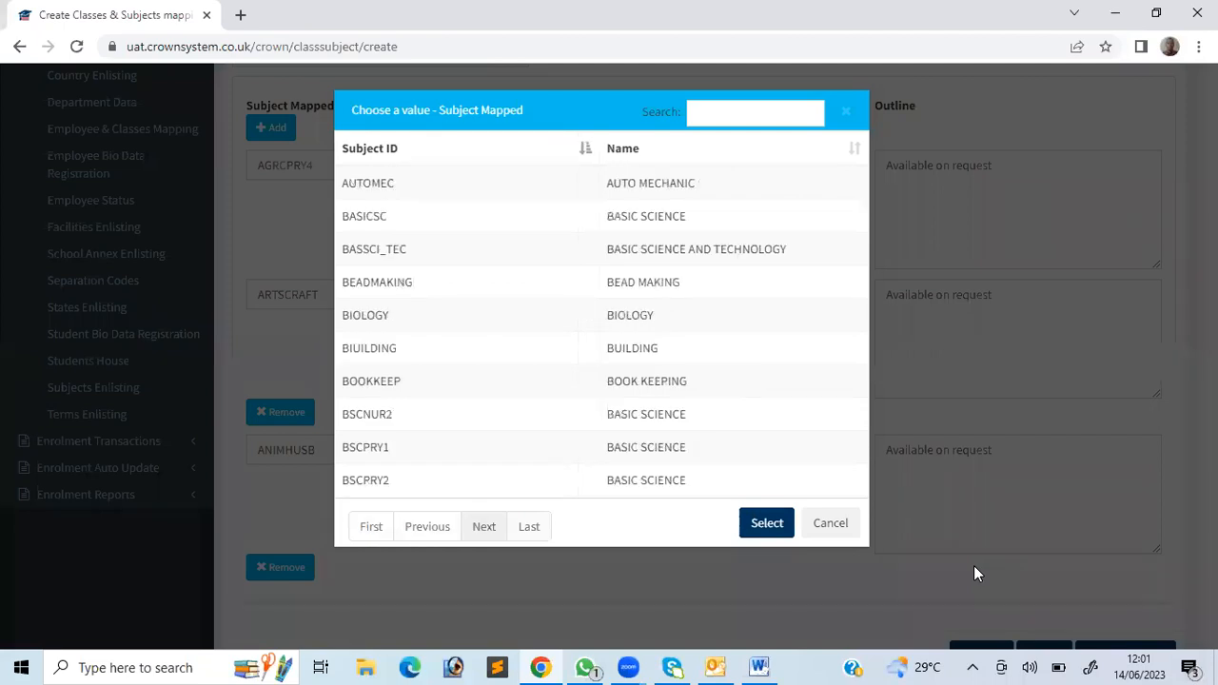
{"action": "left_click", "coordinate": [646, 447]}
{"action": "left_click", "coordinate": [767, 524]}
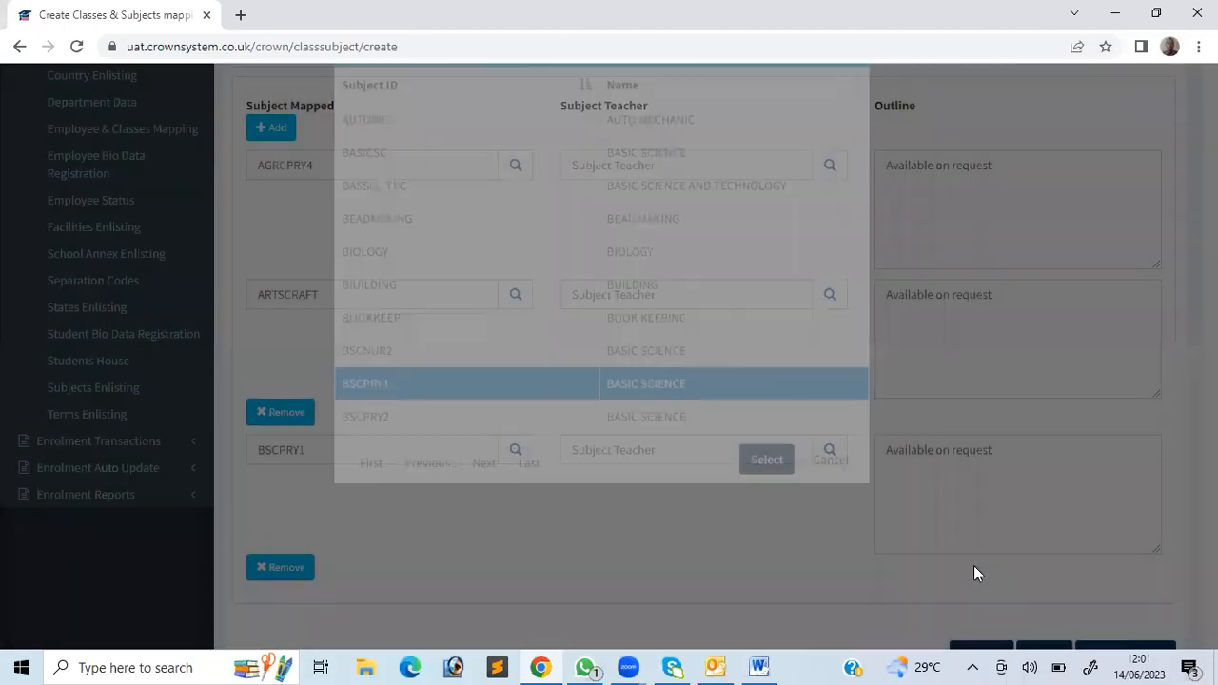
{"action": "scroll", "coordinate": [975, 572], "scroll_direction": "down", "scroll_amount": 2}
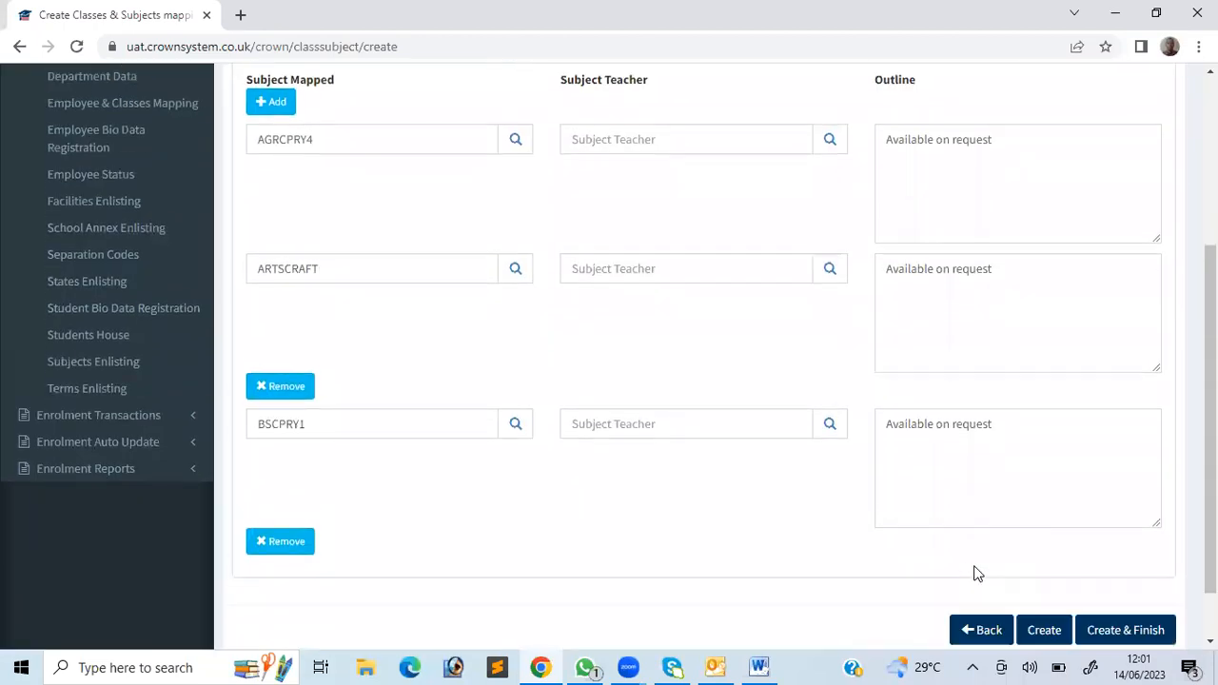
{"action": "left_click", "coordinate": [976, 567]}
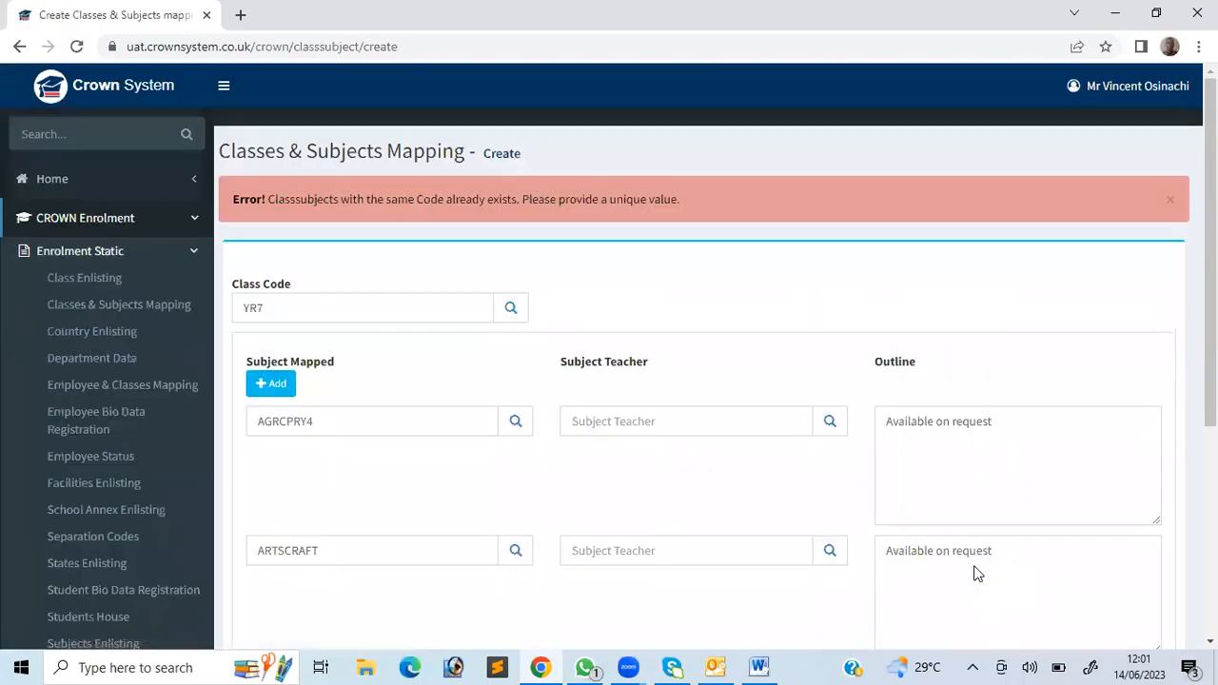
Review the subject rows and outlines mapped to class YR7, then leave the create form for the mapping list
{"action": "scroll", "coordinate": [976, 573], "scroll_direction": "down", "scroll_amount": 1}
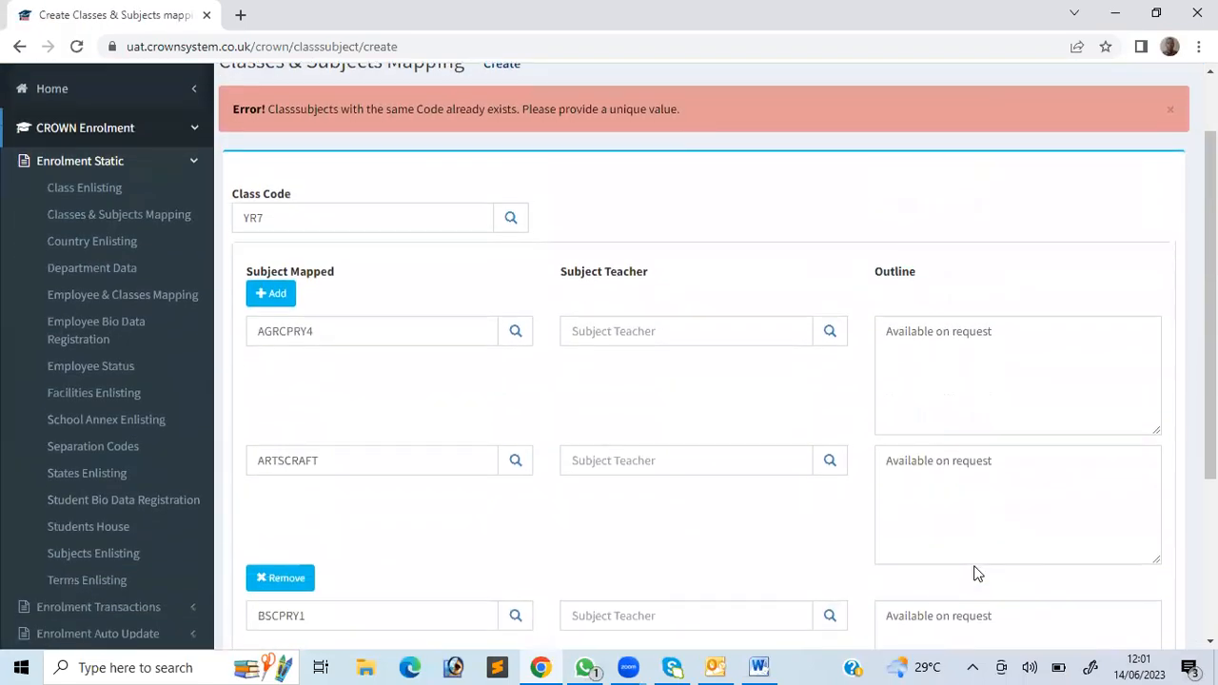
{"action": "scroll", "coordinate": [975, 573], "scroll_direction": "up", "scroll_amount": 1}
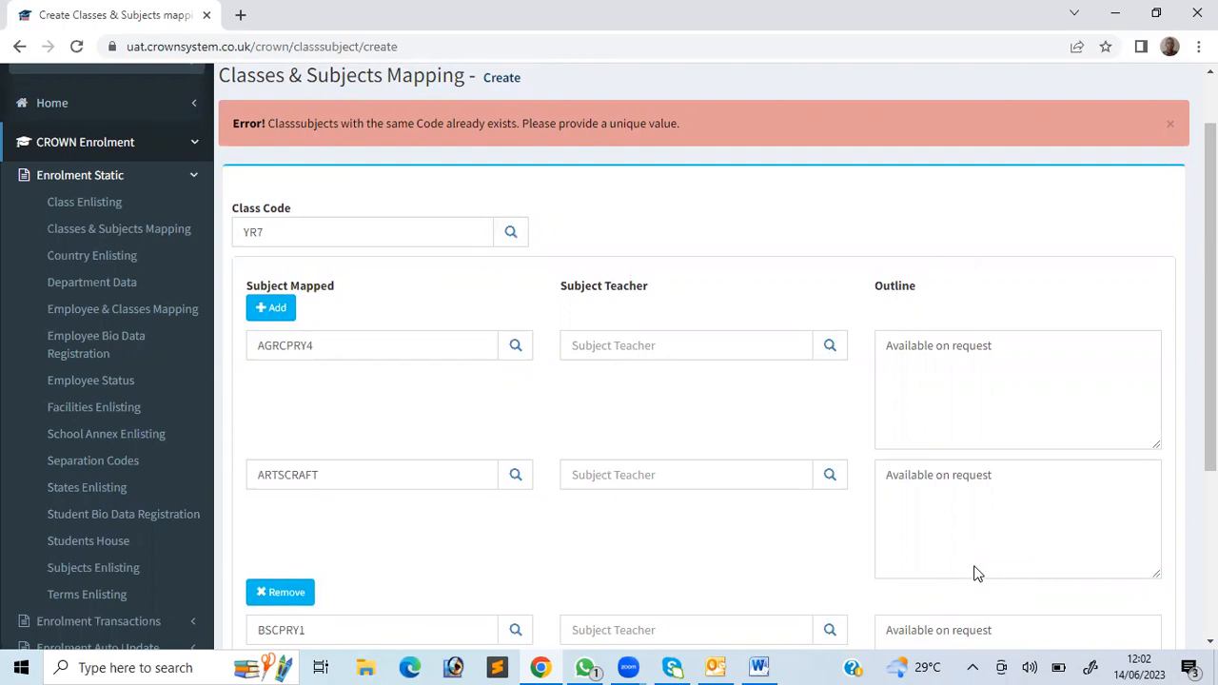
{"action": "scroll", "coordinate": [975, 572], "scroll_direction": "down", "scroll_amount": 3}
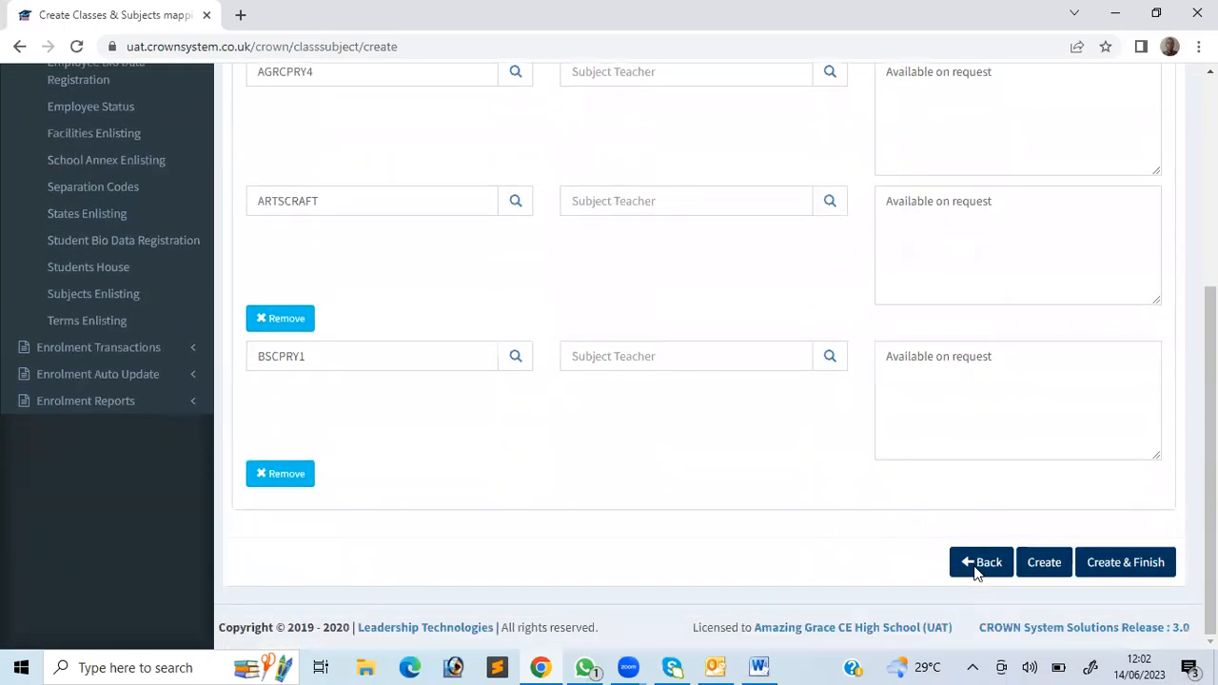
{"action": "scroll", "coordinate": [975, 570], "scroll_direction": "up", "scroll_amount": 2}
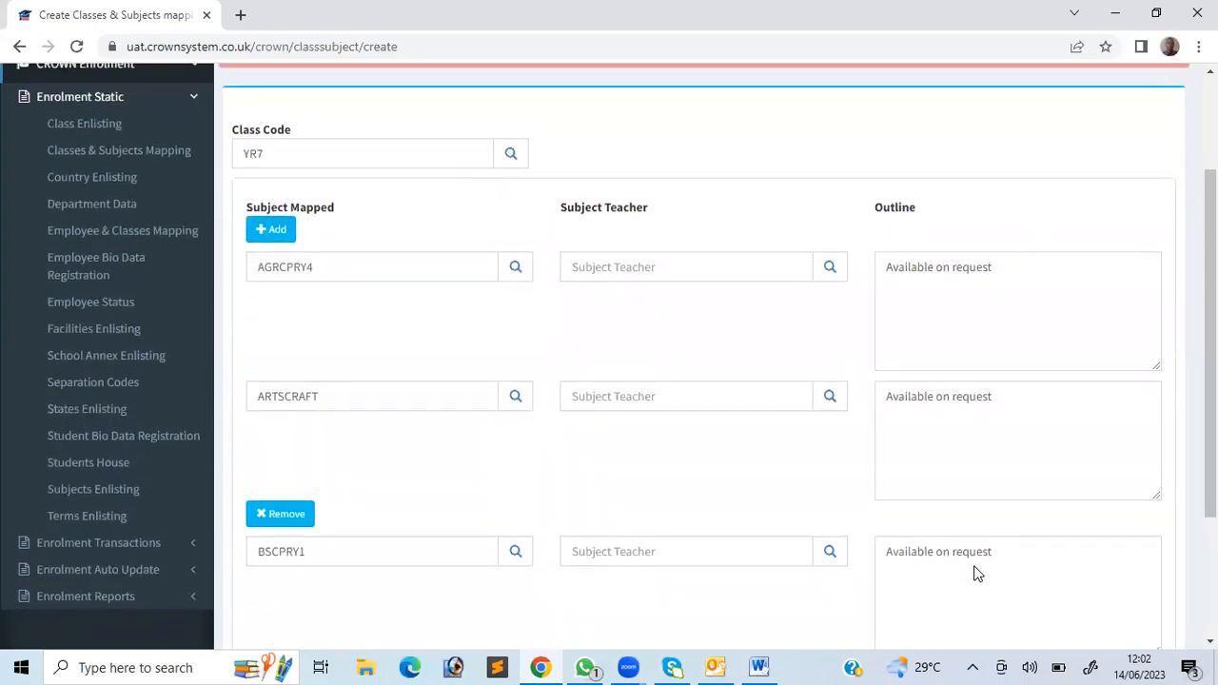
{"action": "scroll", "coordinate": [975, 572], "scroll_direction": "down", "scroll_amount": 2}
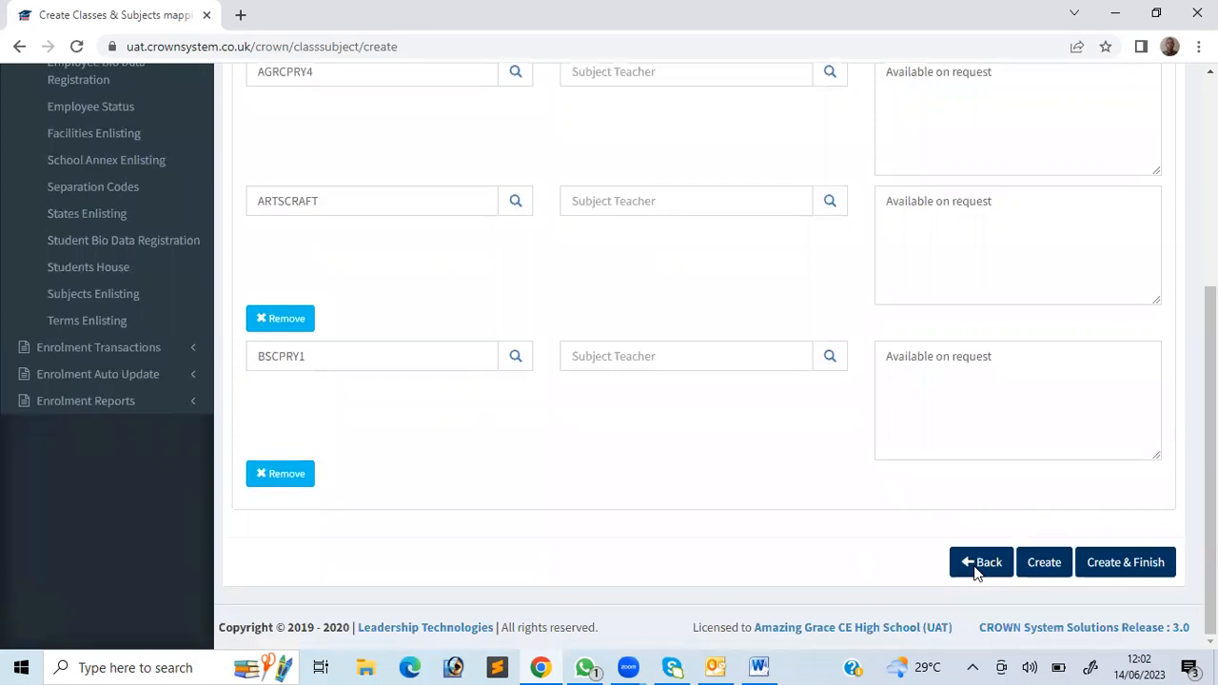
{"action": "left_click", "coordinate": [974, 564]}
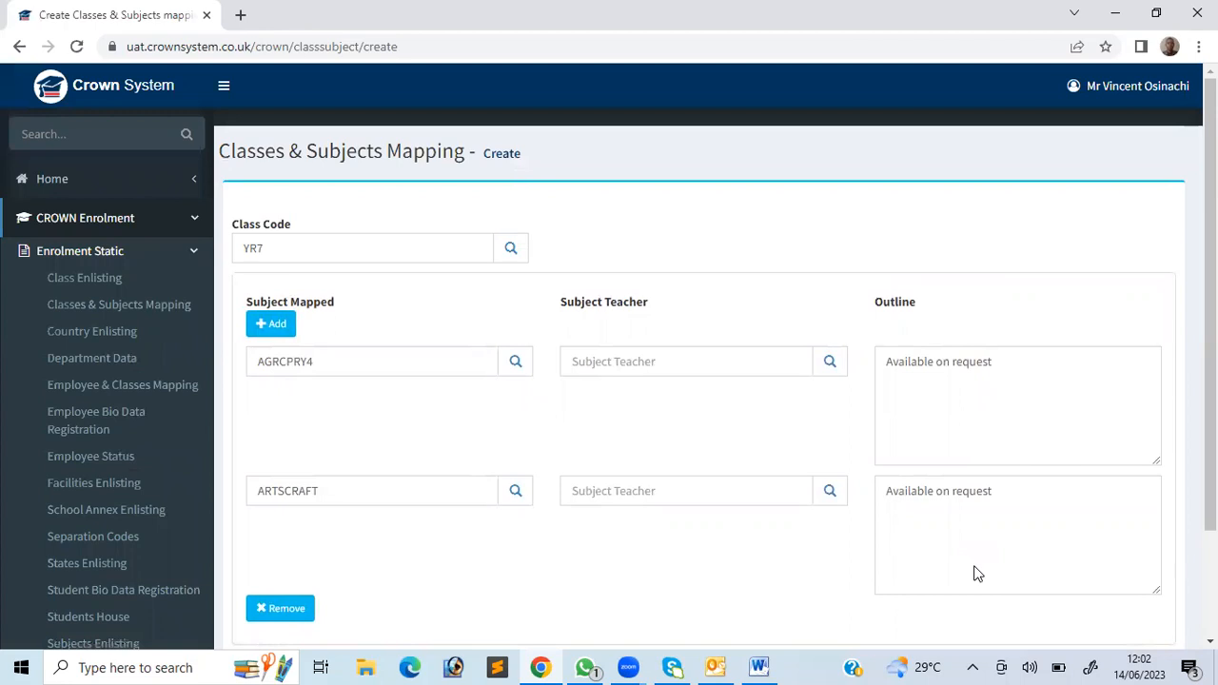
{"action": "scroll", "coordinate": [975, 572], "scroll_direction": "down", "scroll_amount": 1}
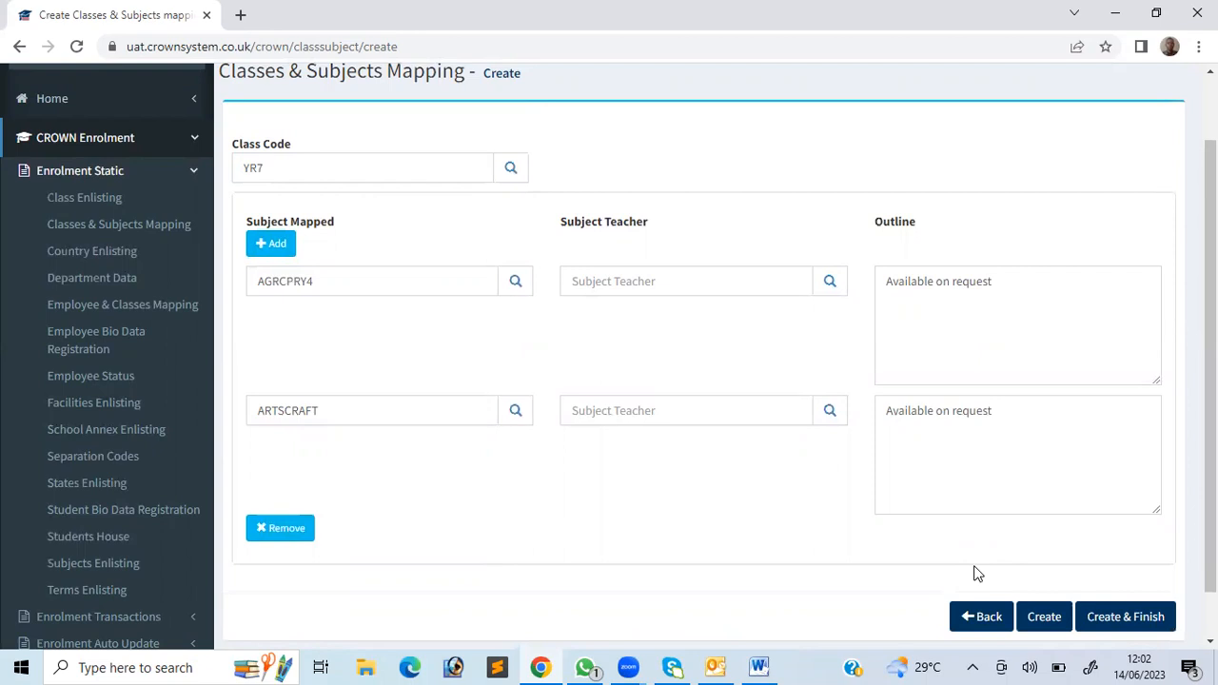
{"action": "left_click", "coordinate": [981, 614]}
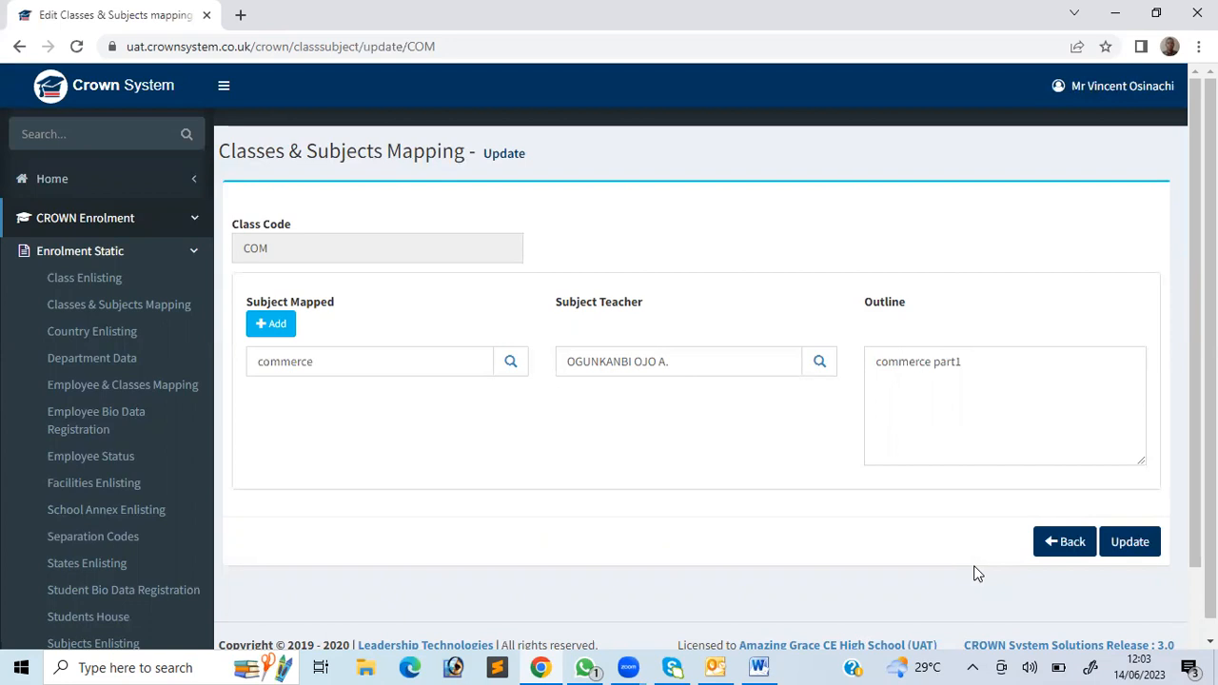
View the subject mappings of classes COM and DRAW1 in their update forms and return to the mapping list
{"action": "scroll", "coordinate": [975, 573], "scroll_direction": "down", "scroll_amount": 1}
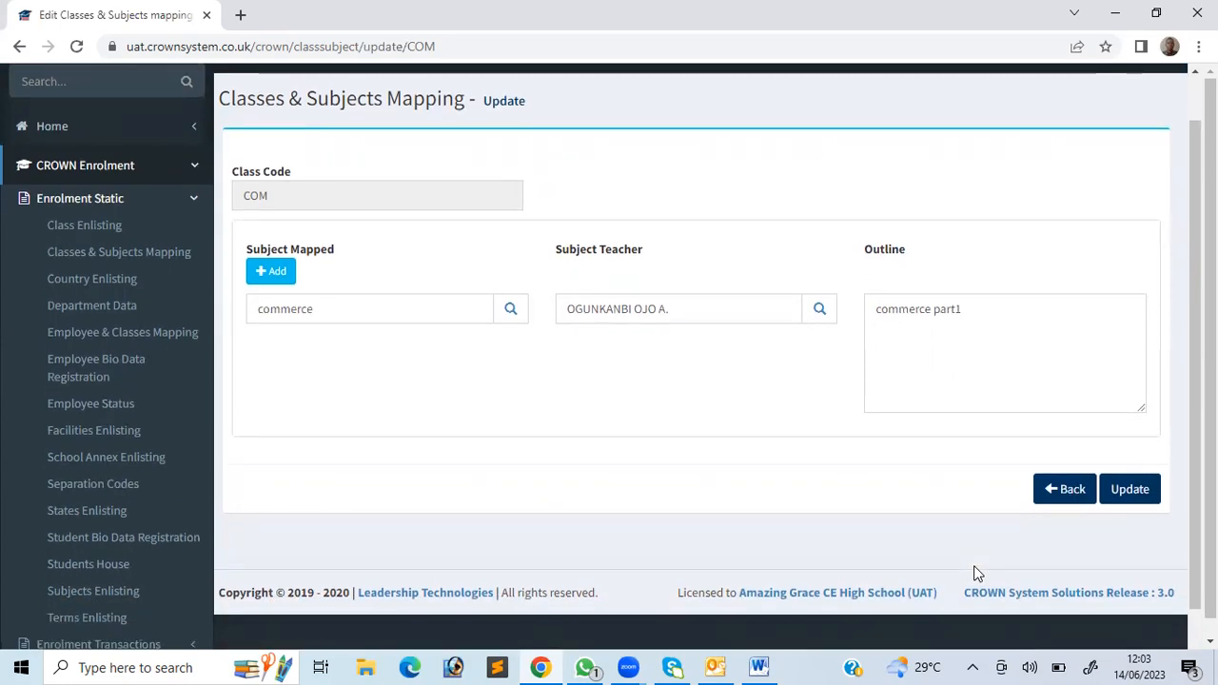
{"action": "left_click", "coordinate": [1066, 489]}
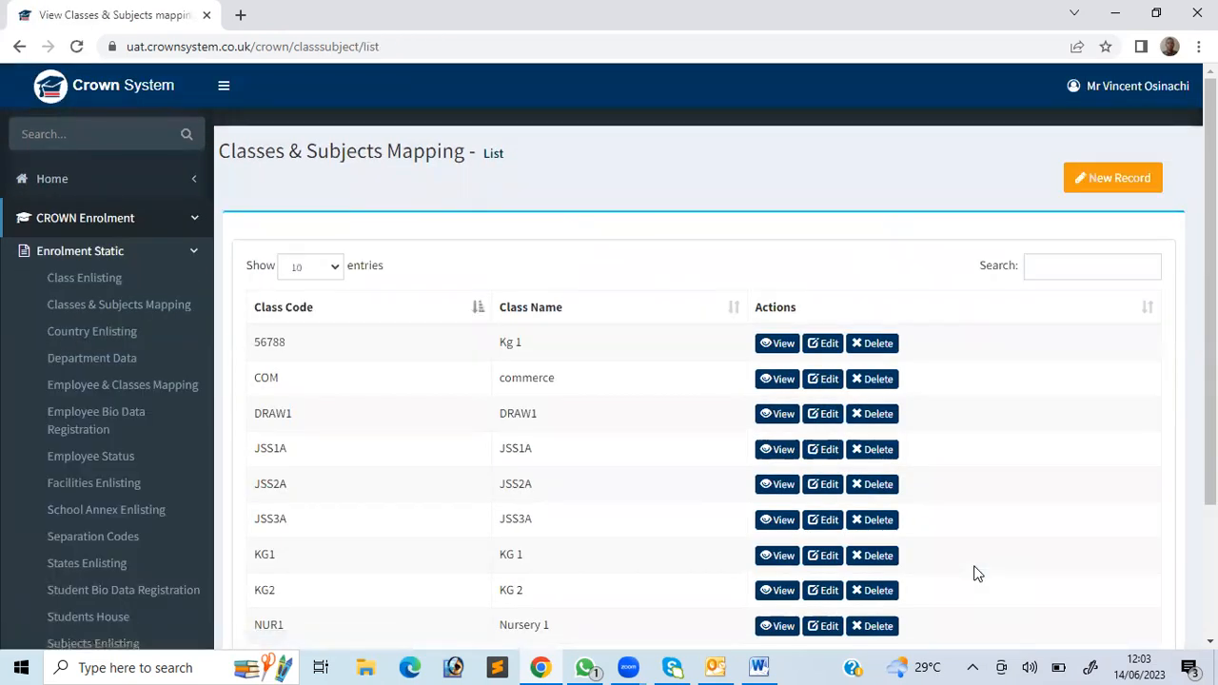
{"action": "key", "text": "alt+Left"}
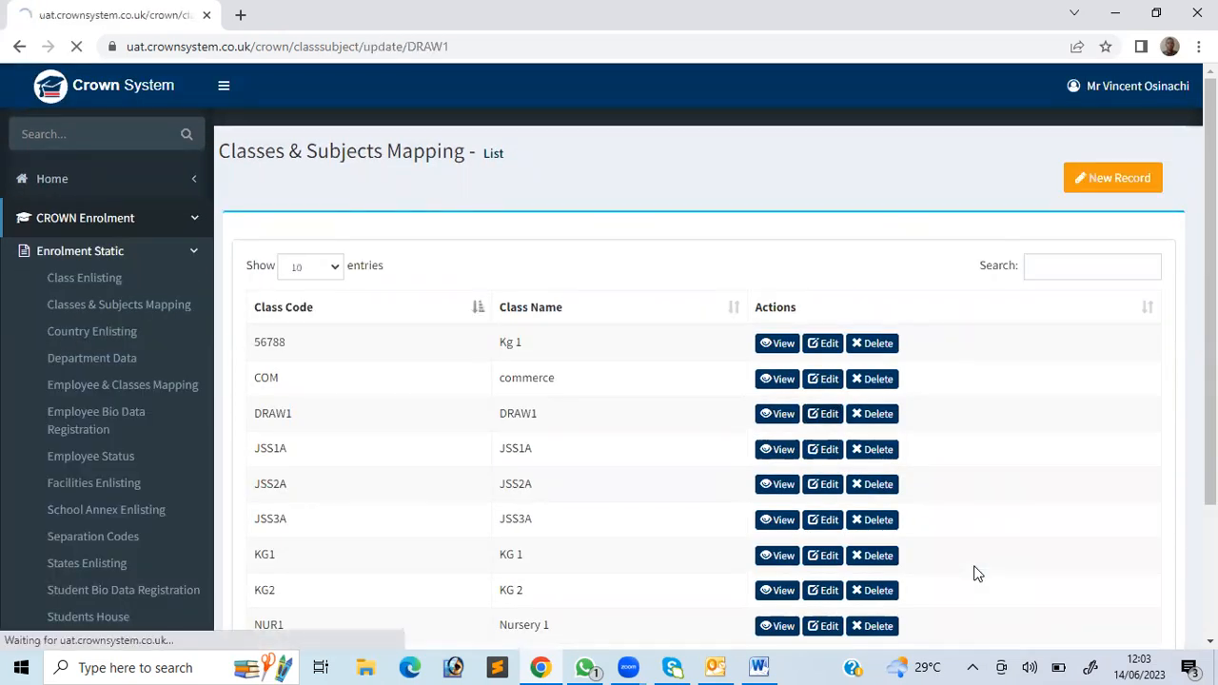
{"action": "left_click", "coordinate": [1065, 542]}
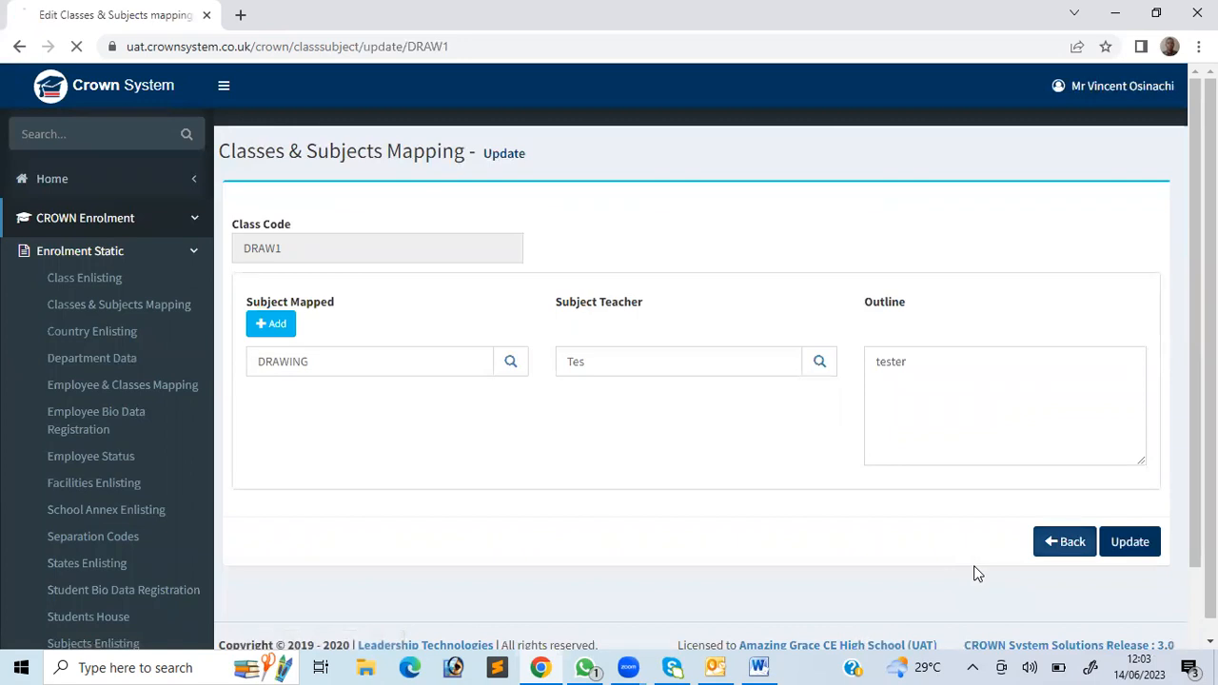
Open the KG2 class mapping for editing and examine all of its mapped subjects, teachers and outlines
{"action": "scroll", "coordinate": [979, 574], "scroll_direction": "down", "scroll_amount": 2}
{"action": "left_click", "coordinate": [824, 413]}
{"action": "scroll", "coordinate": [975, 574], "scroll_direction": "down", "scroll_amount": 4}
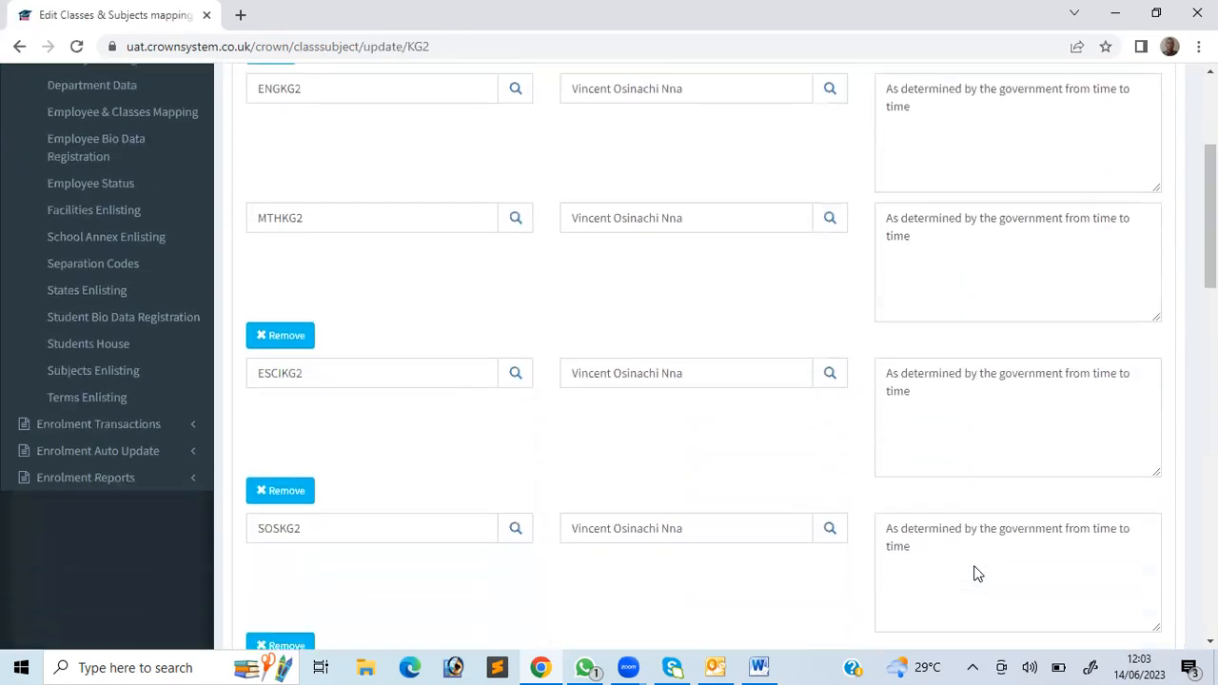
{"action": "scroll", "coordinate": [975, 574], "scroll_direction": "down", "scroll_amount": 5}
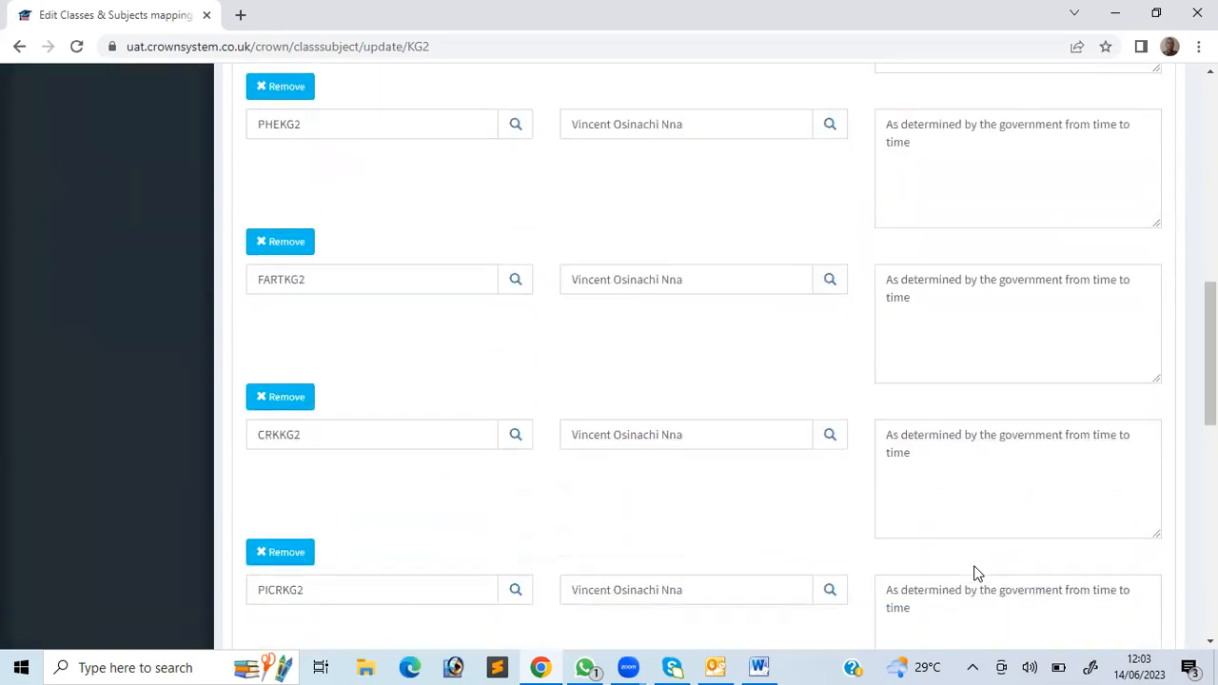
{"action": "scroll", "coordinate": [974, 574], "scroll_direction": "down", "scroll_amount": 8}
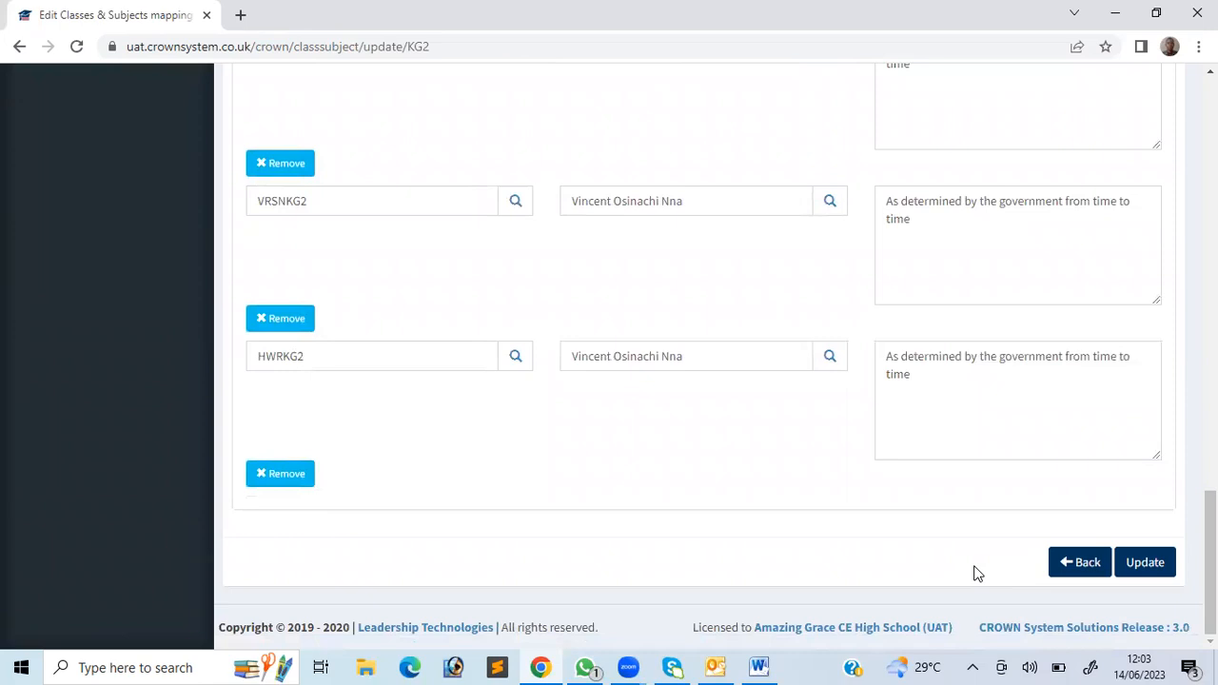
{"action": "scroll", "coordinate": [974, 574], "scroll_direction": "up", "scroll_amount": 10}
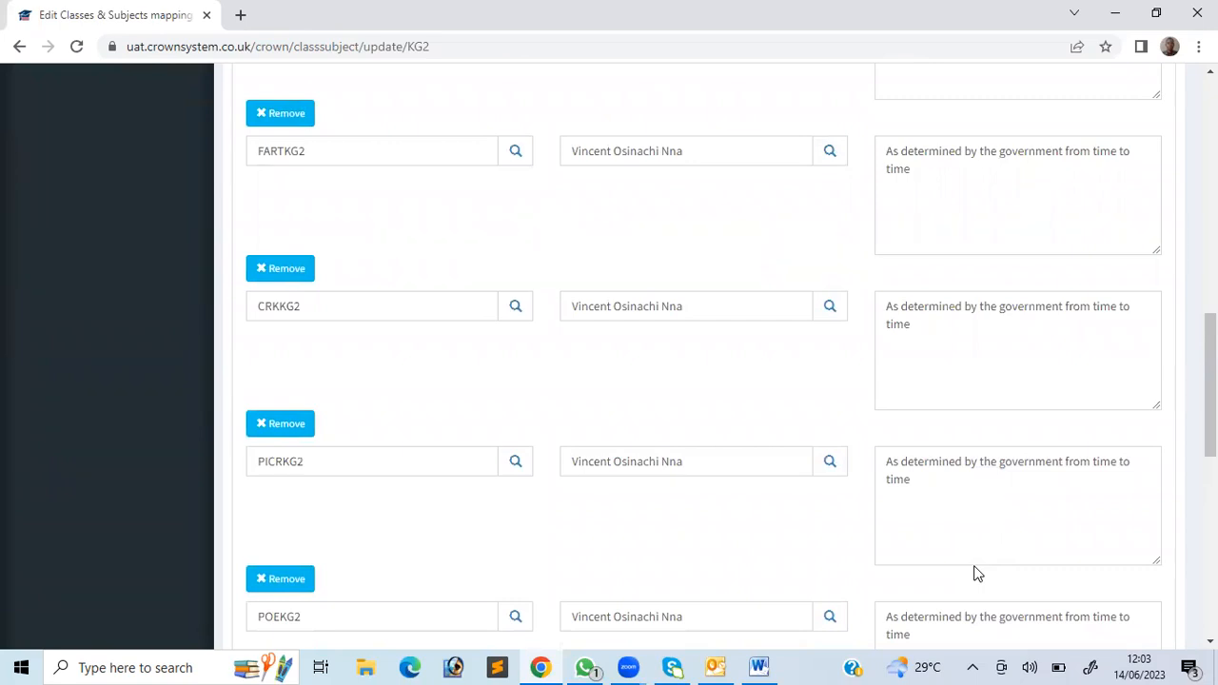
{"action": "scroll", "coordinate": [975, 574], "scroll_direction": "up", "scroll_amount": 8}
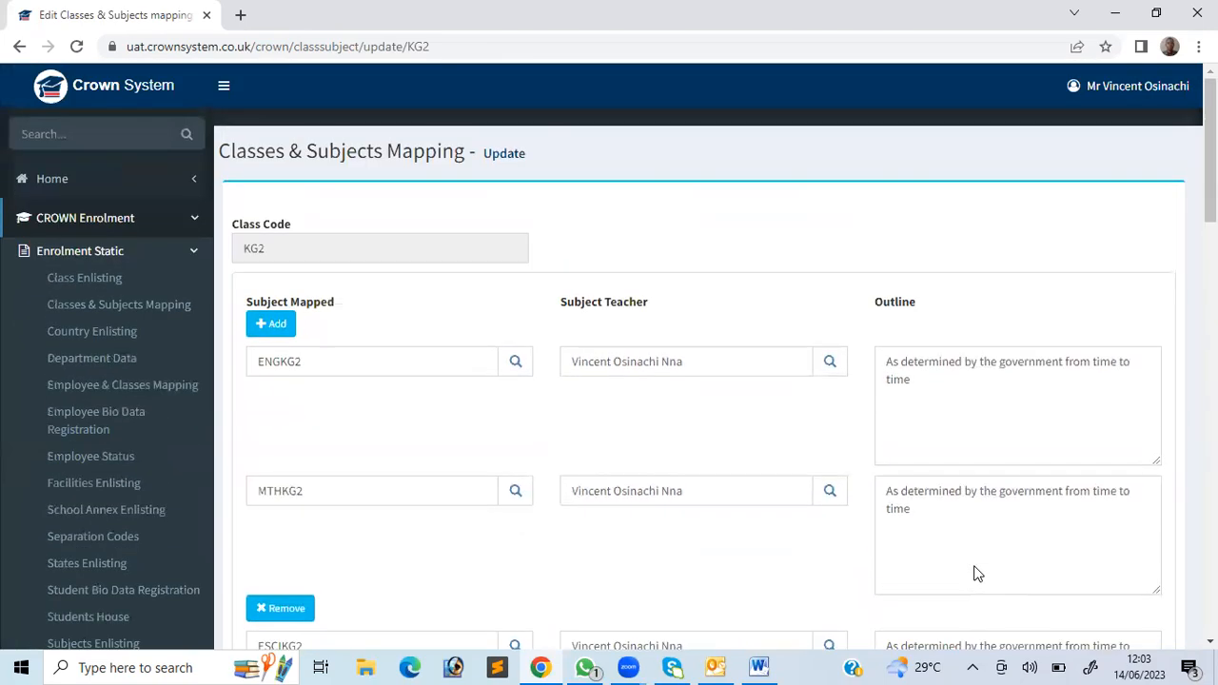
Remove the PHEKG2 subject row from the KG2 class mapping
{"action": "scroll", "coordinate": [975, 574], "scroll_direction": "down", "scroll_amount": 7}
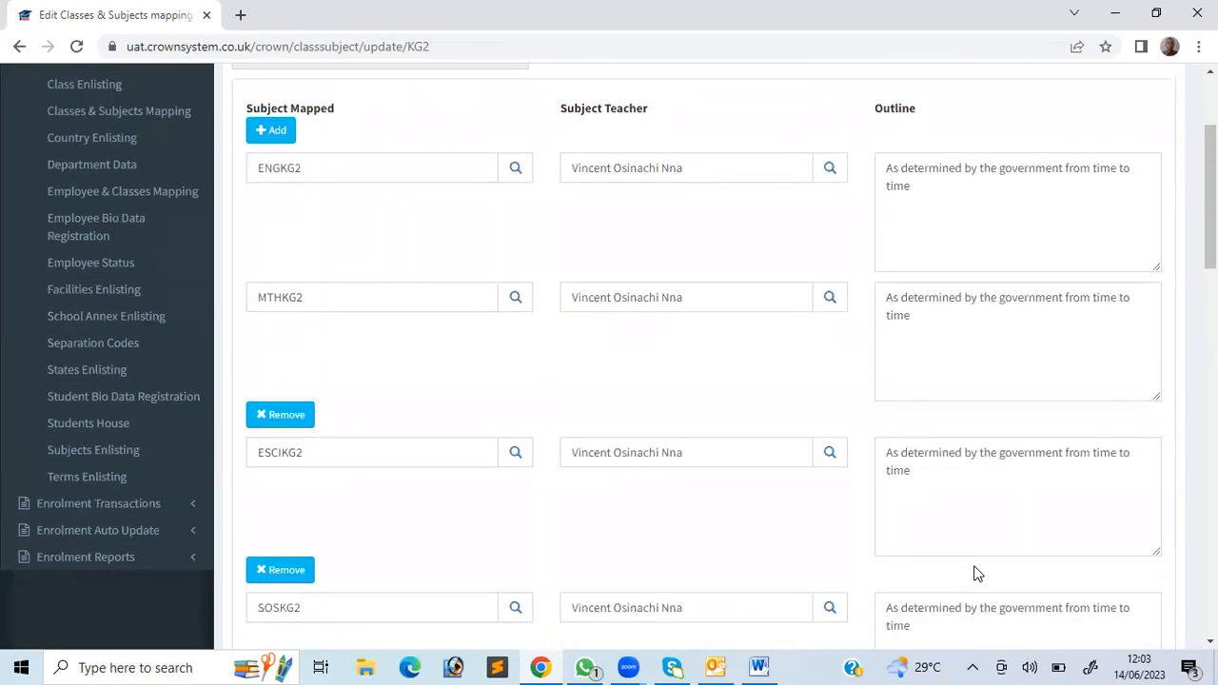
{"action": "scroll", "coordinate": [975, 574], "scroll_direction": "down", "scroll_amount": 5}
{"action": "scroll", "coordinate": [975, 574], "scroll_direction": "up", "scroll_amount": 4}
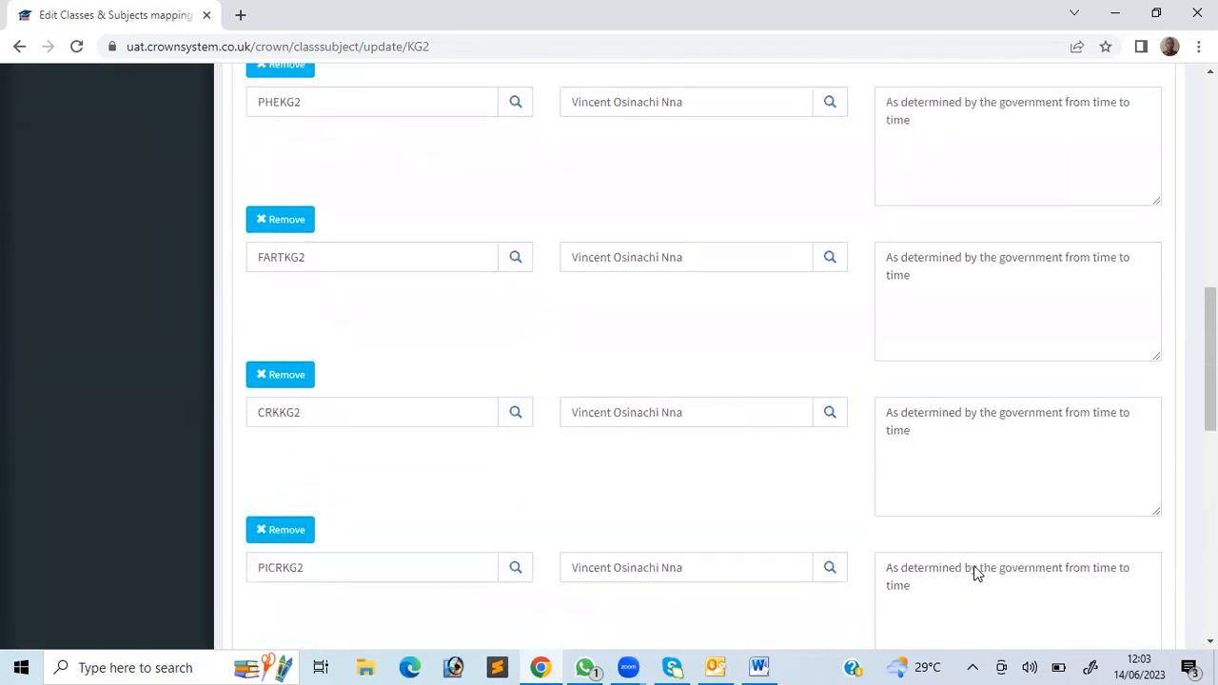
{"action": "scroll", "coordinate": [975, 572], "scroll_direction": "up", "scroll_amount": 2}
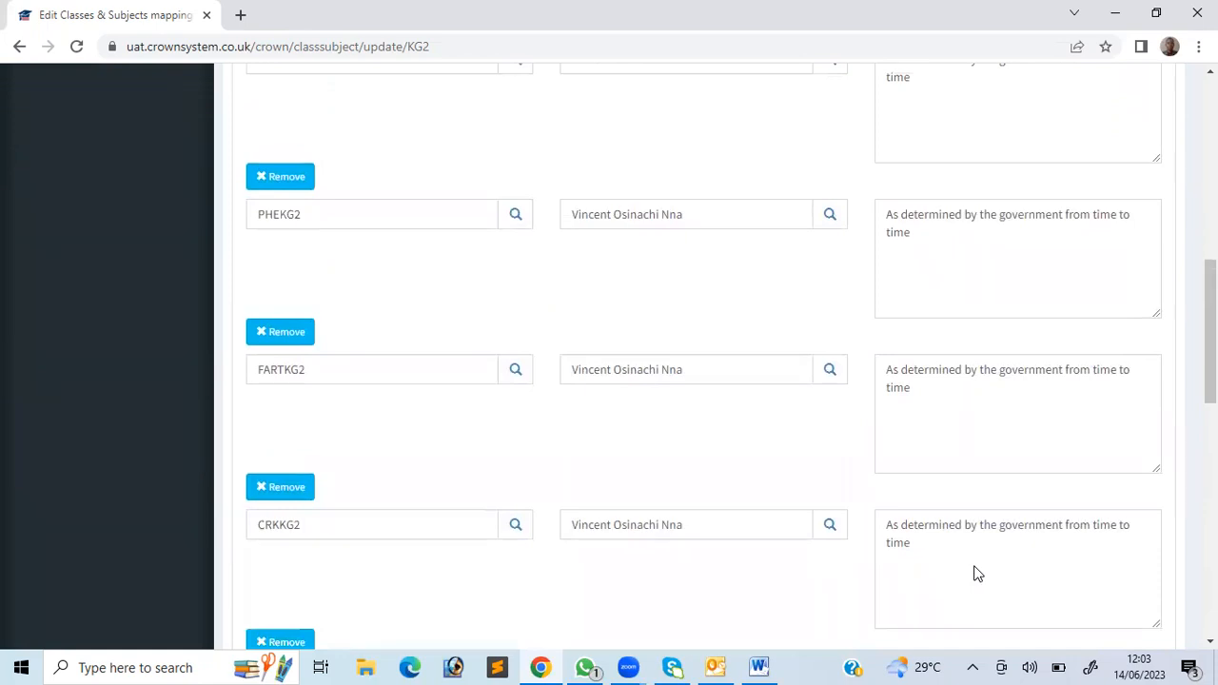
{"action": "left_click", "coordinate": [279, 333]}
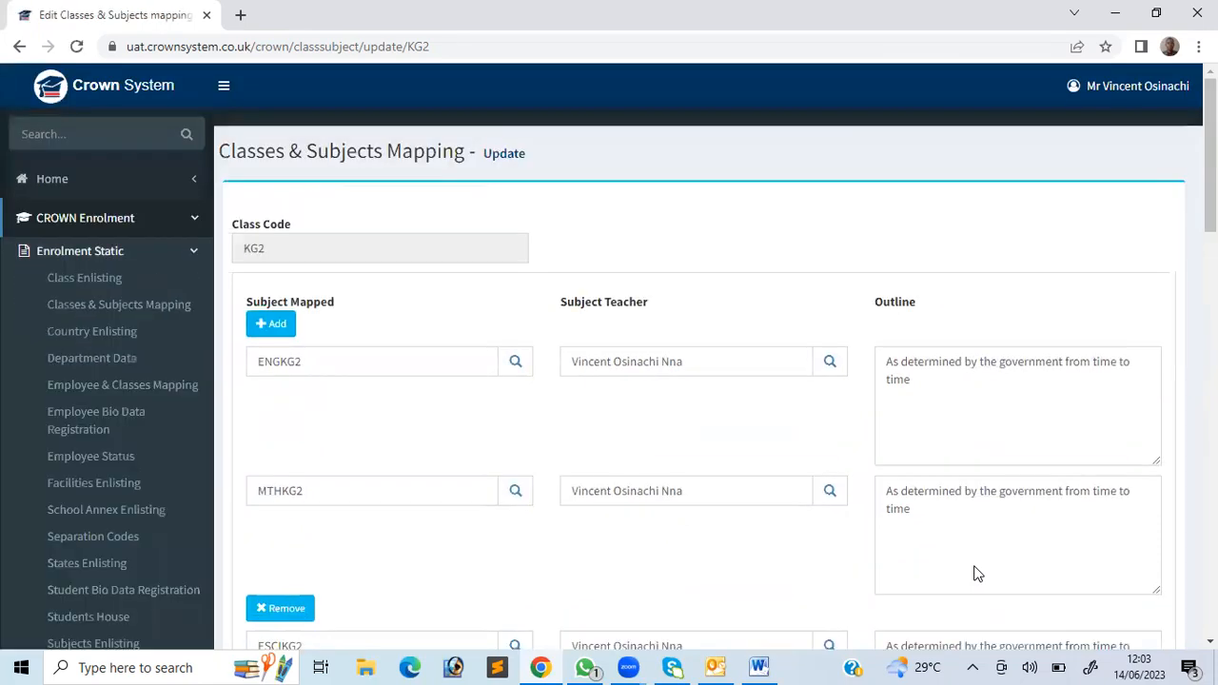
Replace the subject in the last KG2 row with AGRCPRY4 and return to the mapping list without updating the record
{"action": "scroll", "coordinate": [975, 572], "scroll_direction": "down", "scroll_amount": 10}
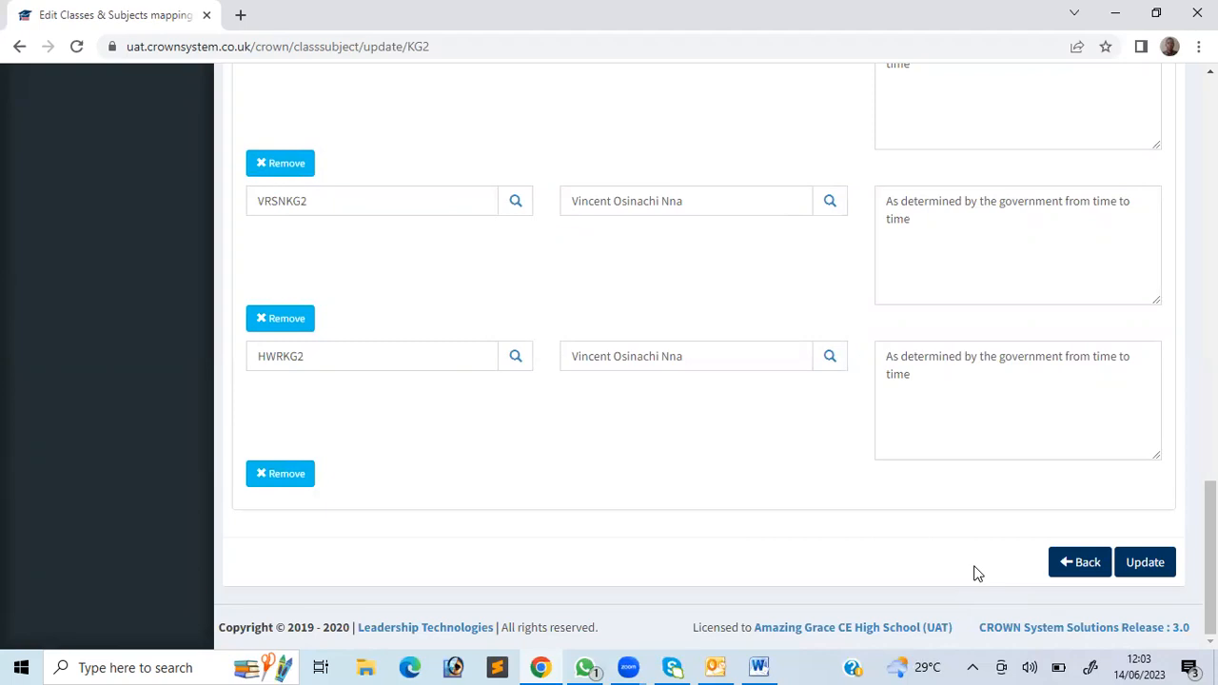
{"action": "key", "text": "Return"}
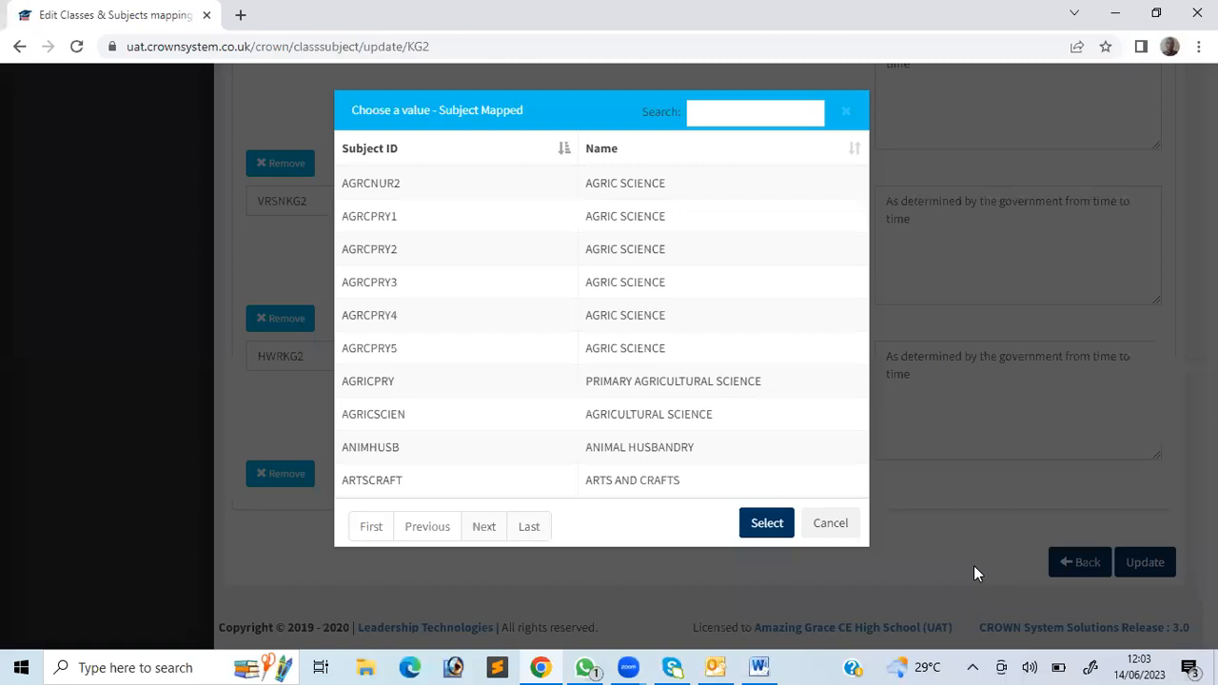
{"action": "key", "text": "Return"}
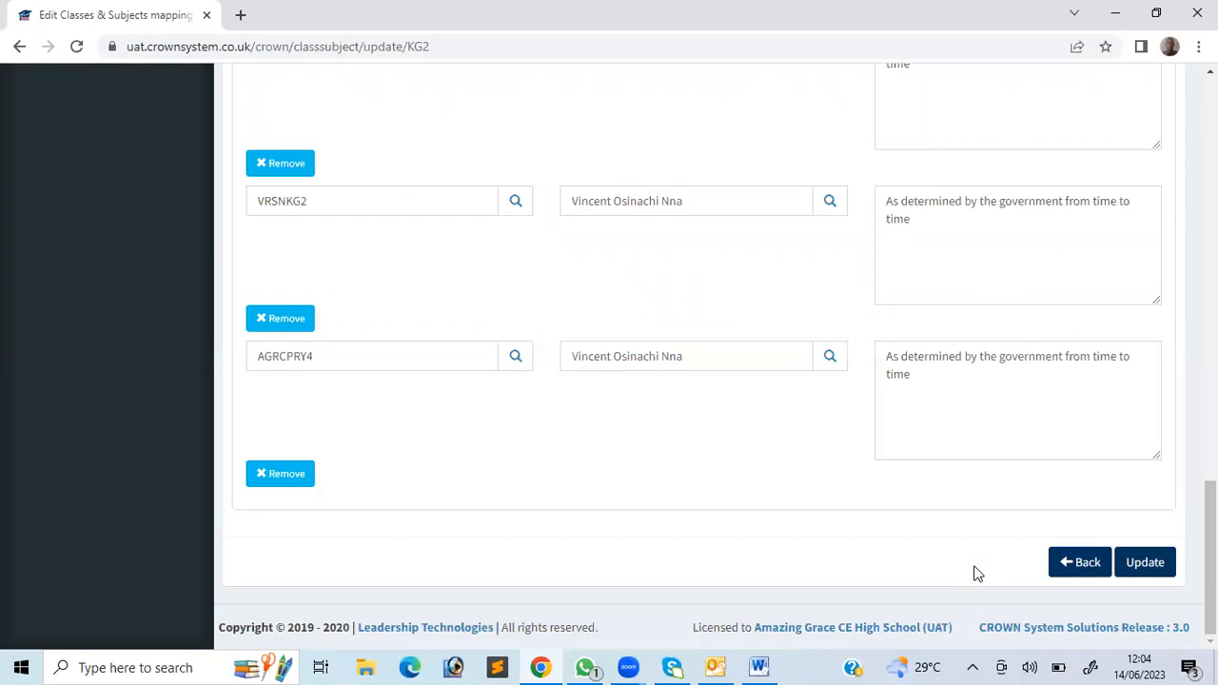
{"action": "scroll", "coordinate": [975, 572], "scroll_direction": "up", "scroll_amount": 2}
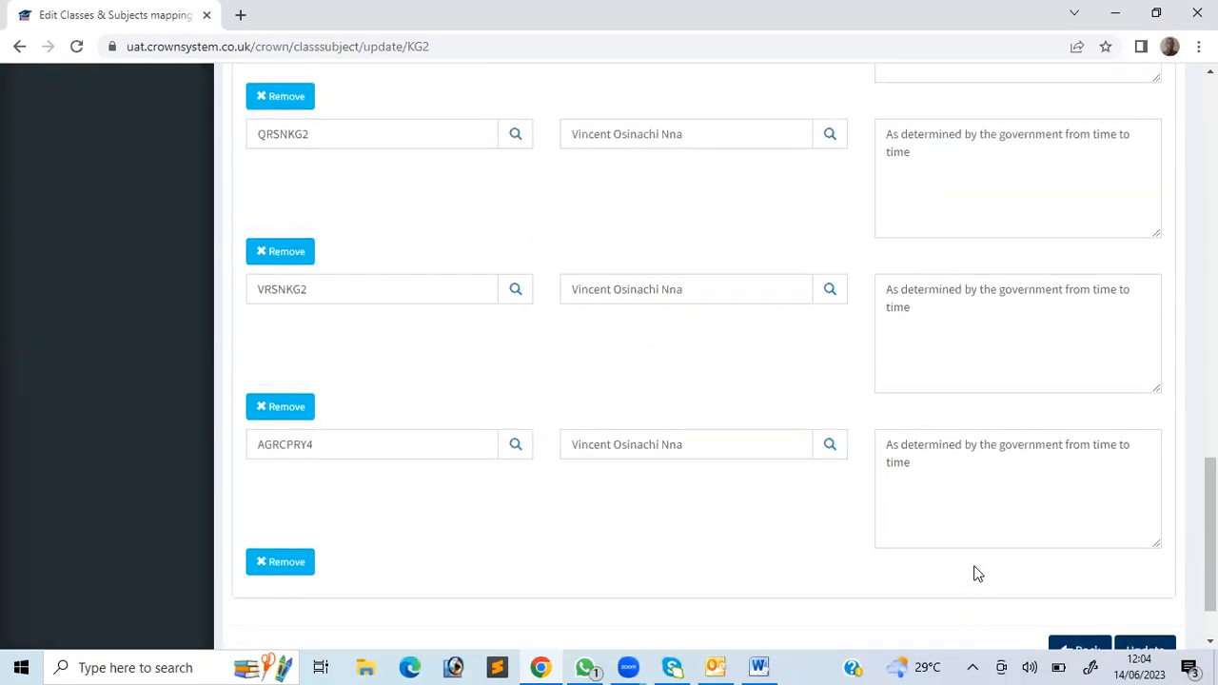
{"action": "scroll", "coordinate": [976, 573], "scroll_direction": "down", "scroll_amount": 2}
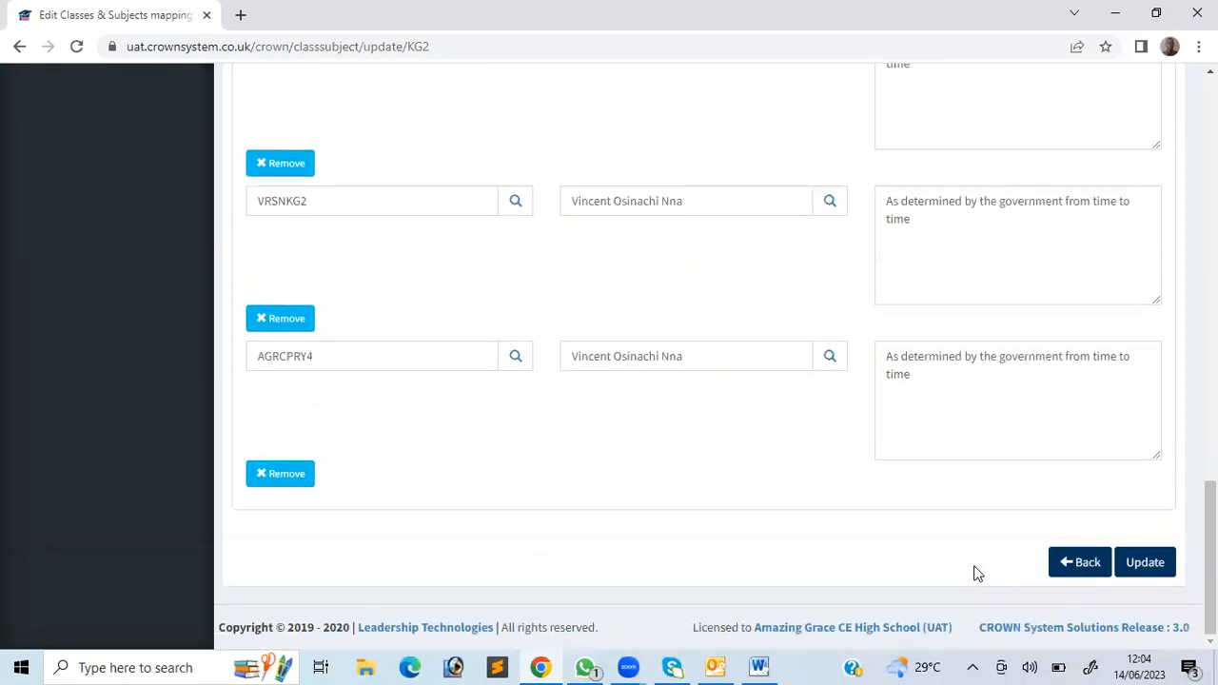
{"action": "left_click", "coordinate": [1080, 562]}
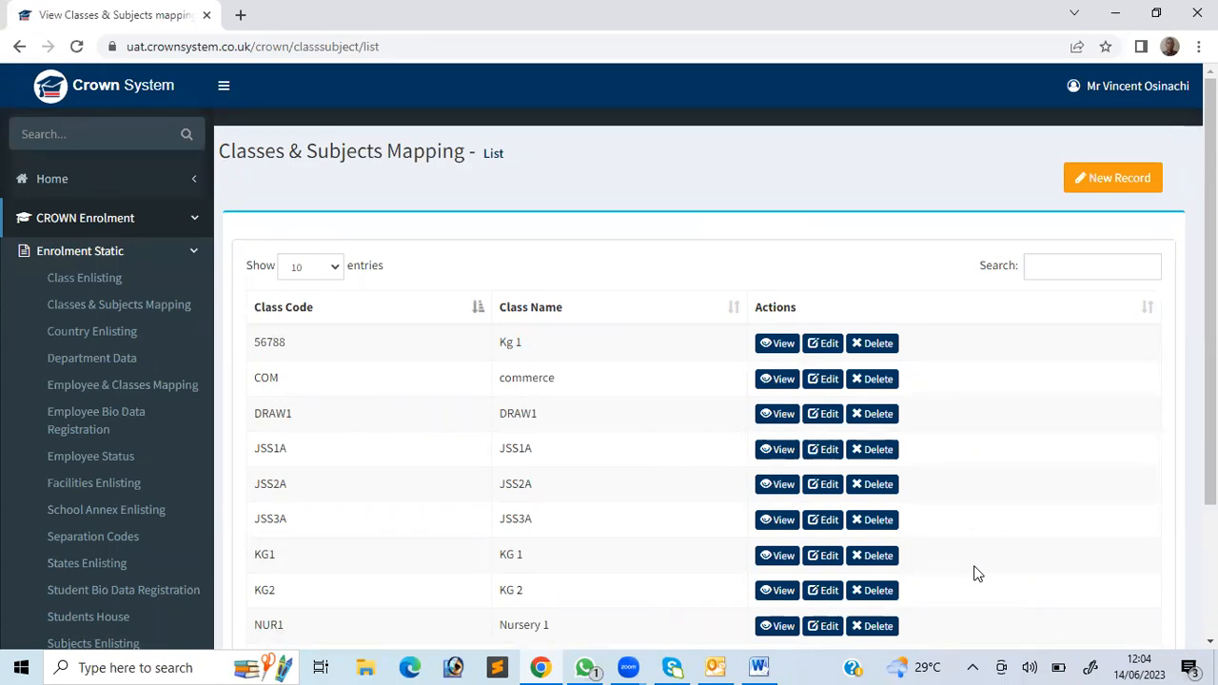
Open a new Employee Bio Data Registration record and view the passport photo file chooser without selecting a file
{"action": "scroll", "coordinate": [973, 573], "scroll_direction": "down", "scroll_amount": 2}
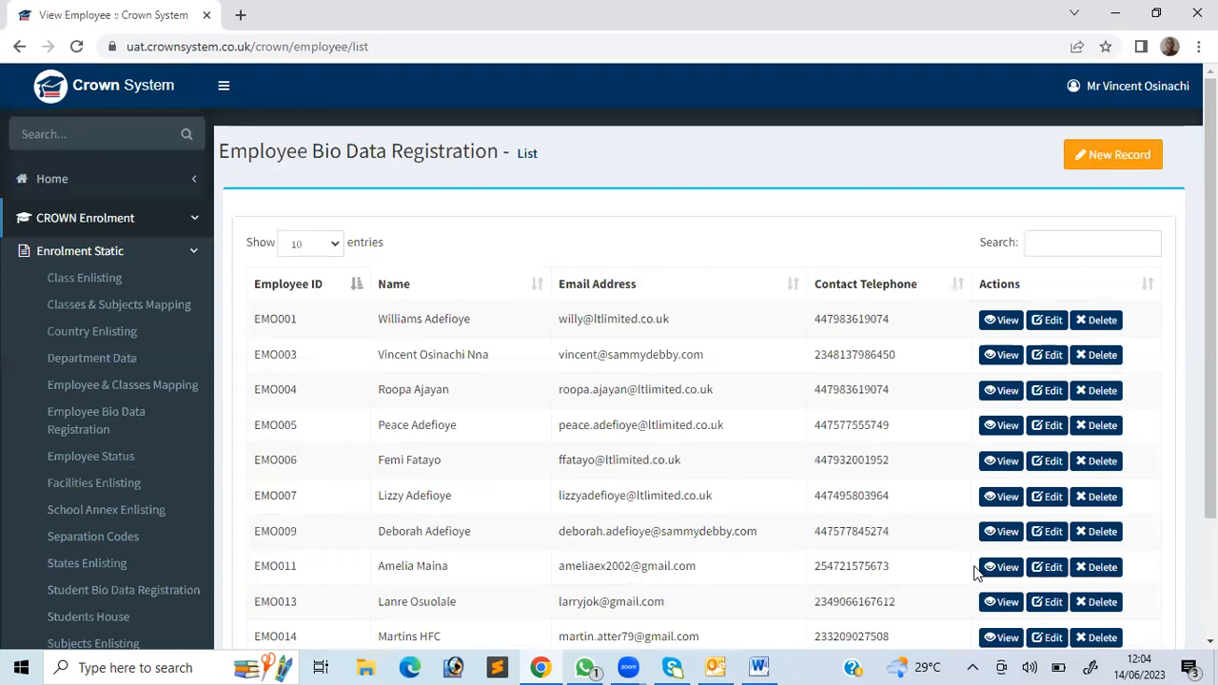
{"action": "scroll", "coordinate": [975, 574], "scroll_direction": "down", "scroll_amount": 1}
{"action": "scroll", "coordinate": [975, 574], "scroll_direction": "up", "scroll_amount": 1}
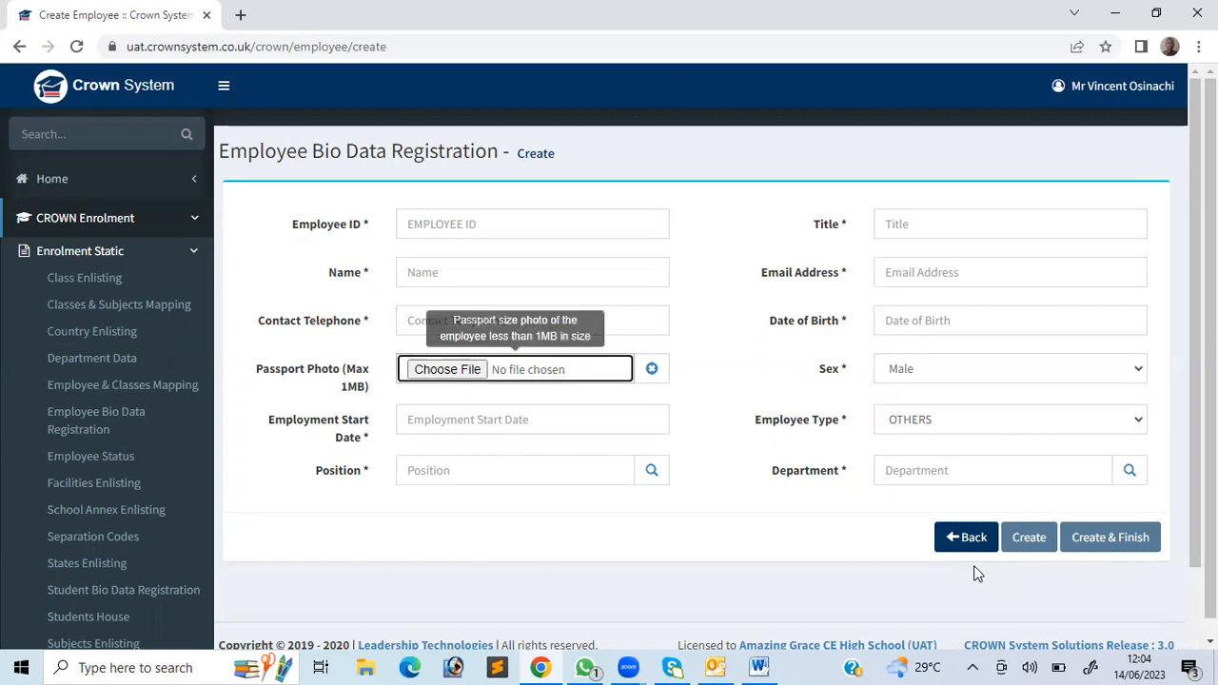
{"action": "left_click", "coordinate": [349, 390]}
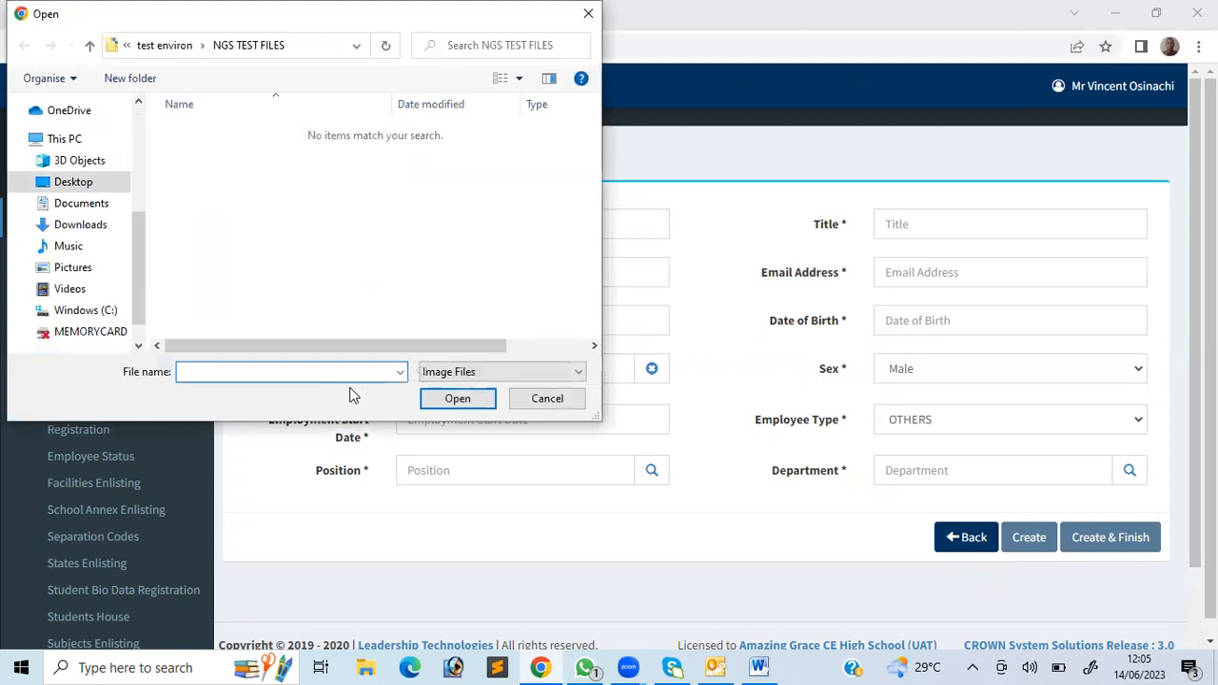
{"action": "left_click", "coordinate": [588, 13]}
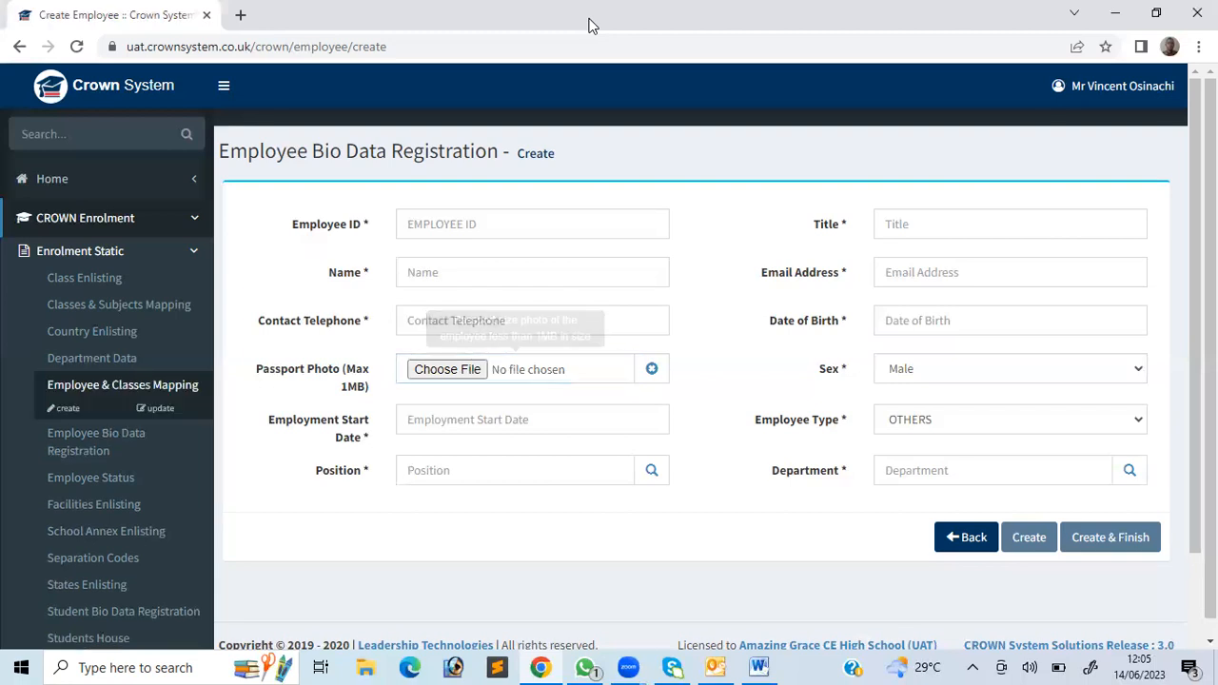
View the ninth listed employee's assignments in Employee & Classes Mapping and open a blank form for a new mapping
{"action": "left_click", "coordinate": [156, 408]}
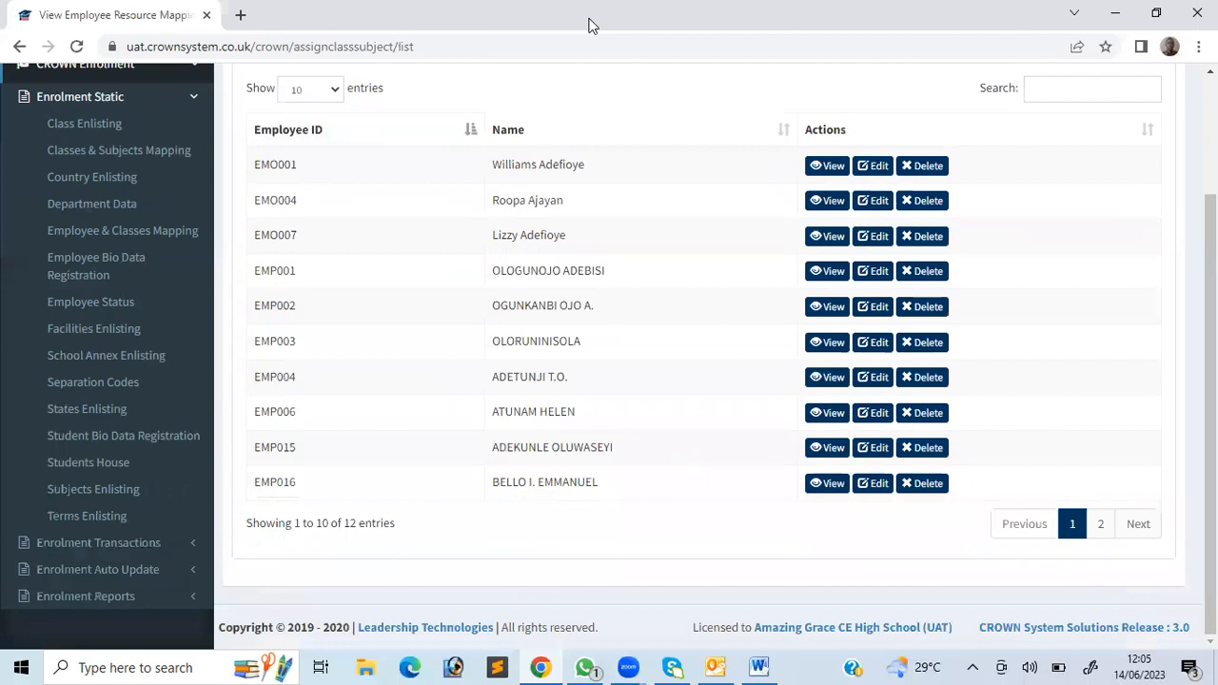
{"action": "left_click", "coordinate": [827, 448]}
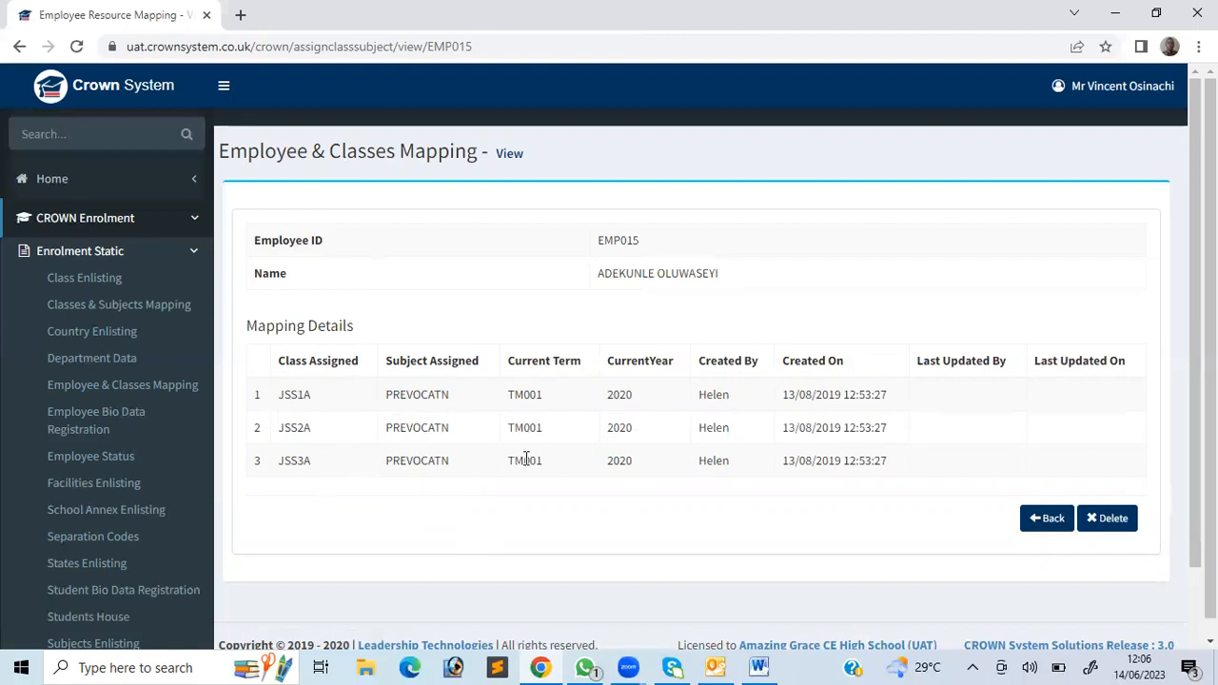
{"action": "left_click", "coordinate": [1046, 519]}
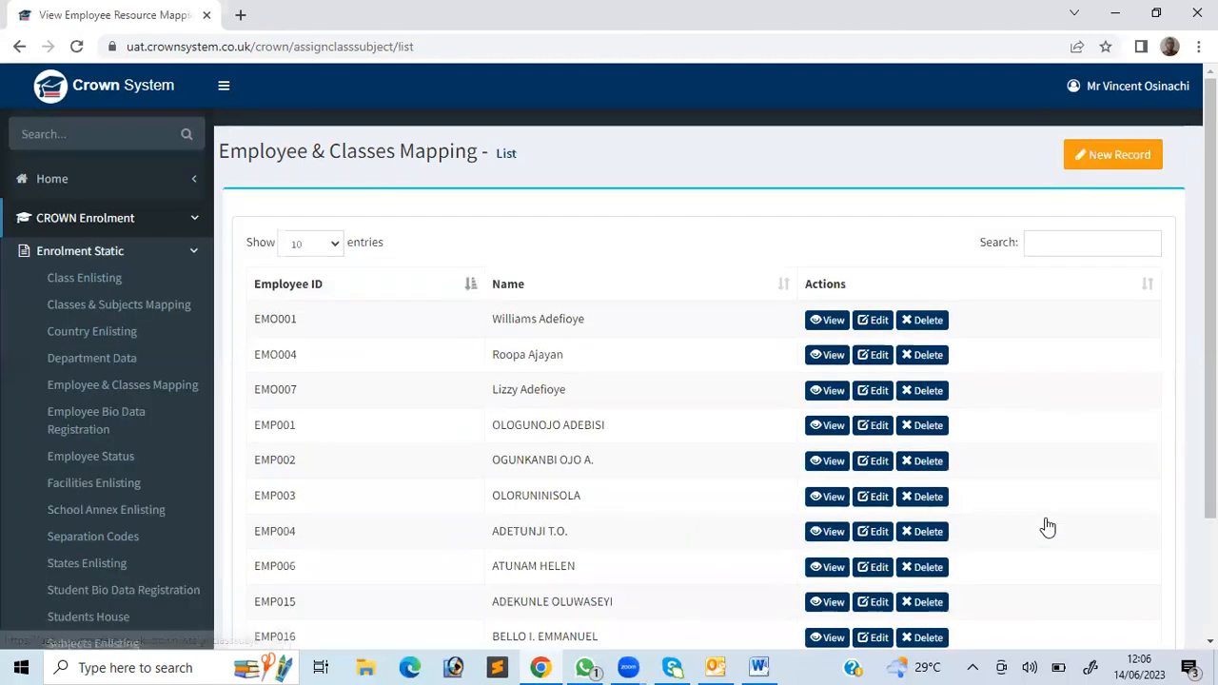
{"action": "left_click", "coordinate": [1139, 162]}
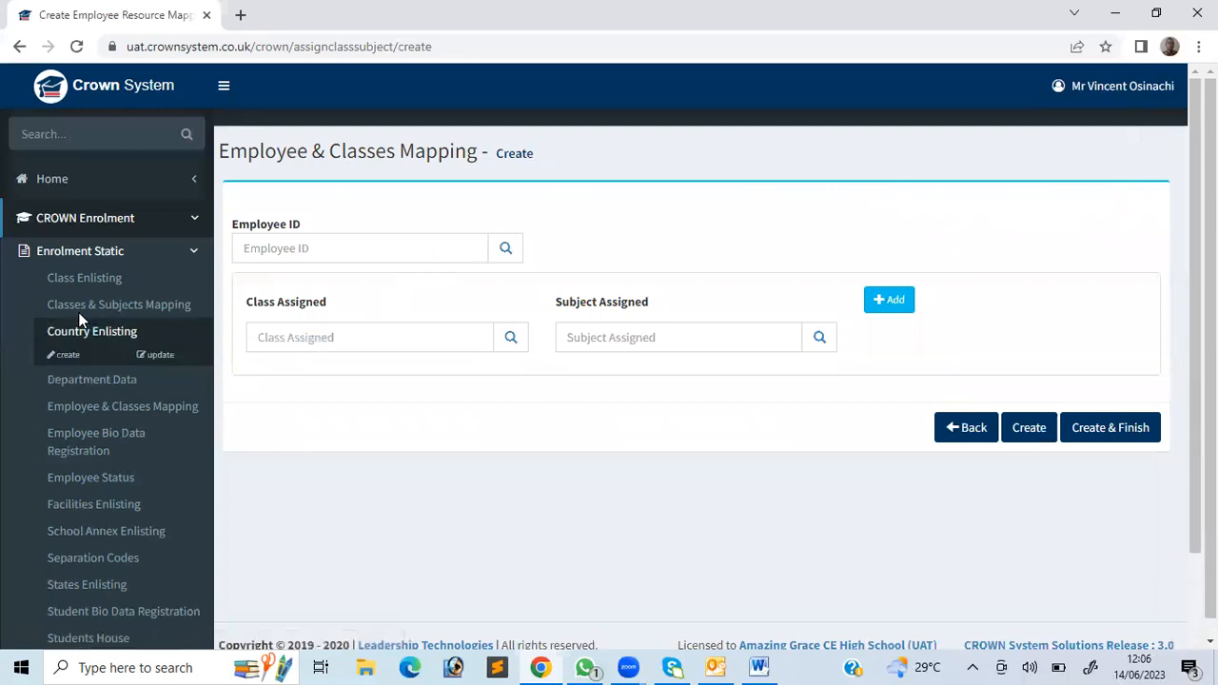
Set the ninth employee in the employee chooser as the employee for the new class mapping
{"action": "left_click", "coordinate": [505, 250]}
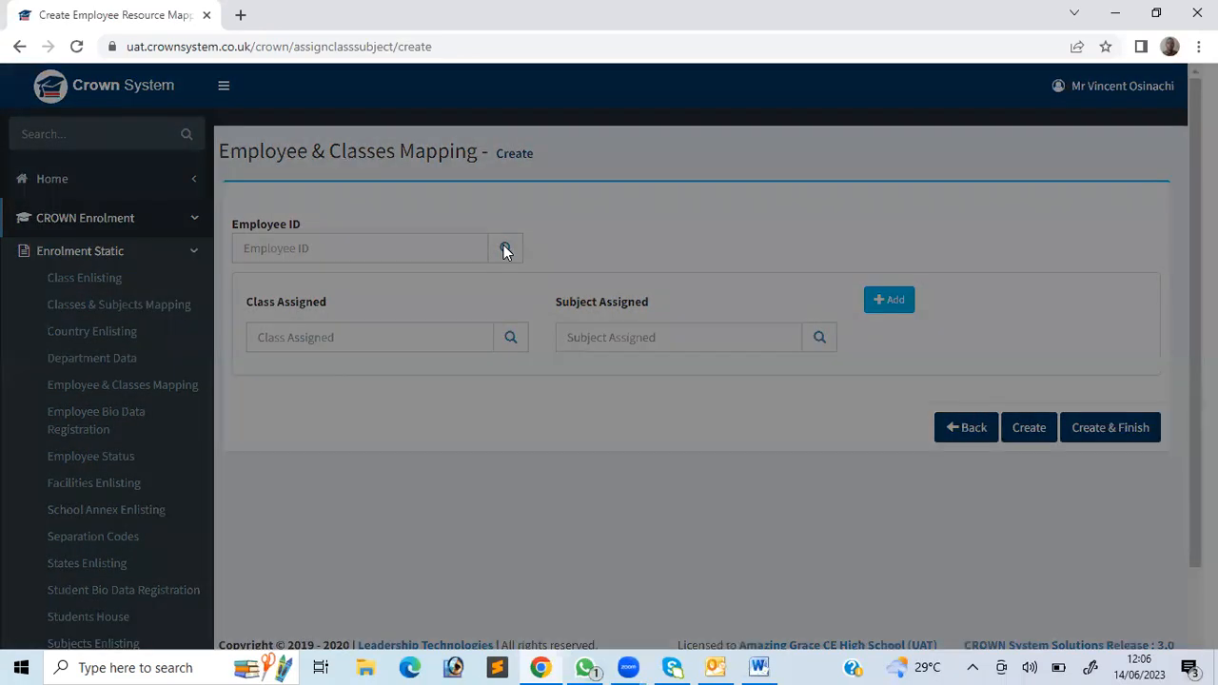
{"action": "left_click", "coordinate": [671, 448]}
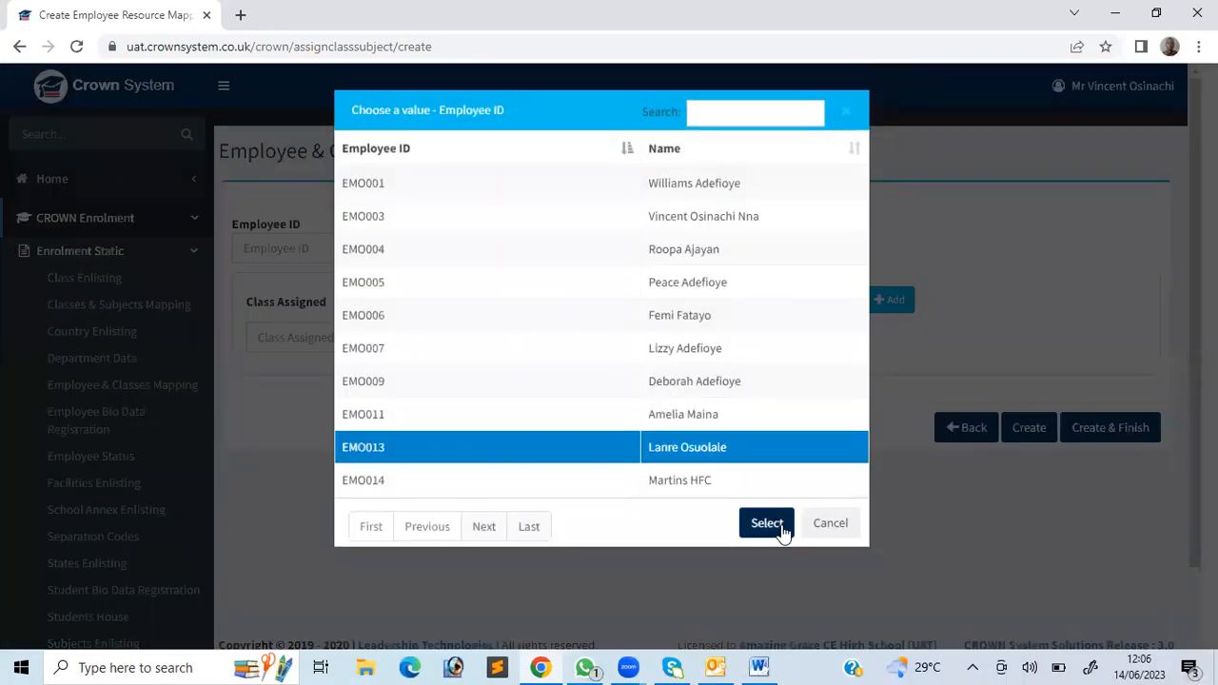
{"action": "left_click", "coordinate": [774, 530]}
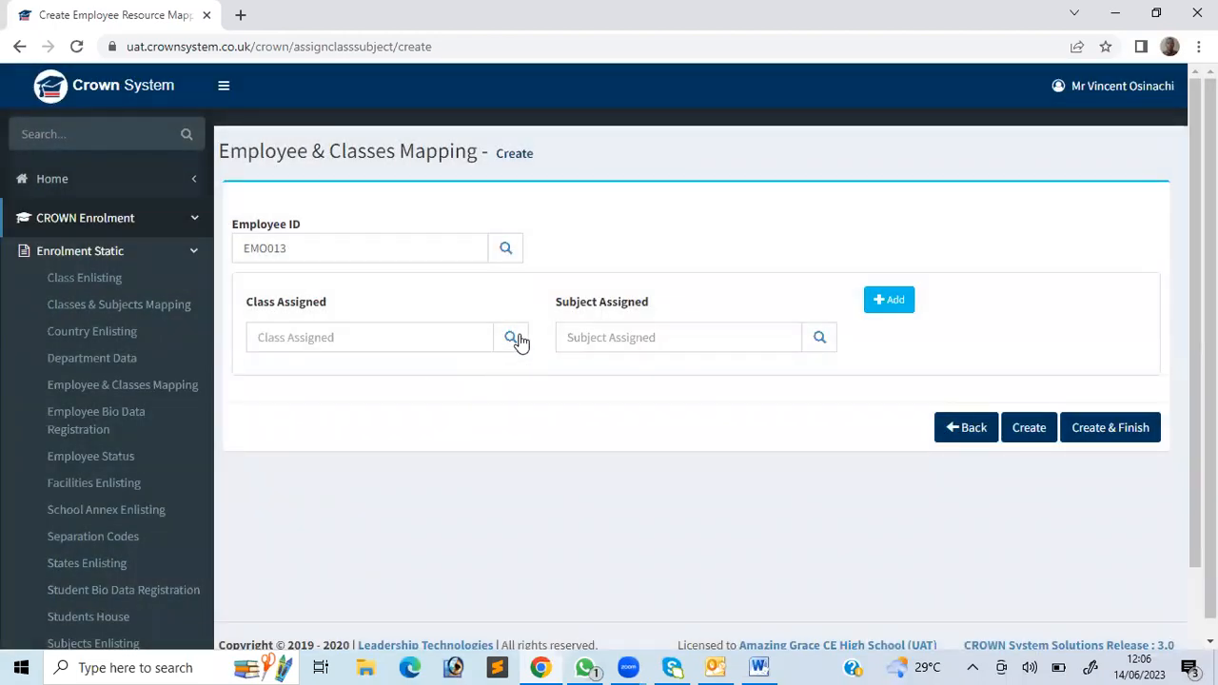
Assign class ECT01 and subject ARTSCRAFT in the first row of the employee's mapping
{"action": "left_click", "coordinate": [512, 339]}
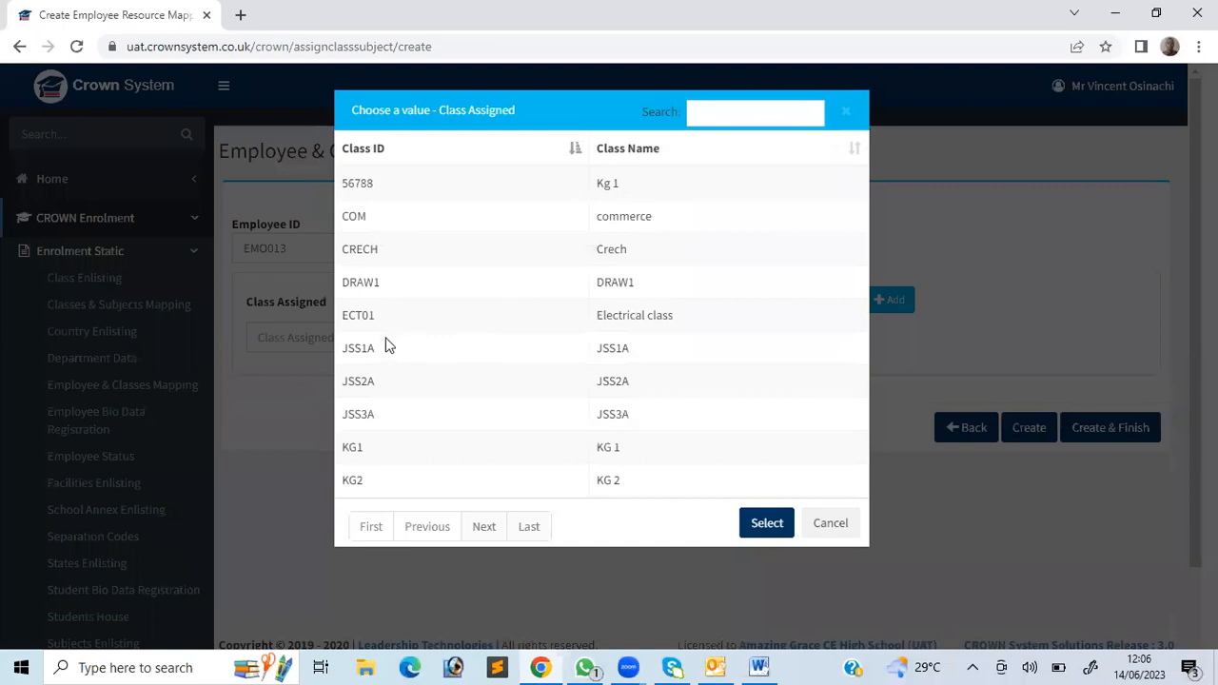
{"action": "left_click", "coordinate": [370, 314]}
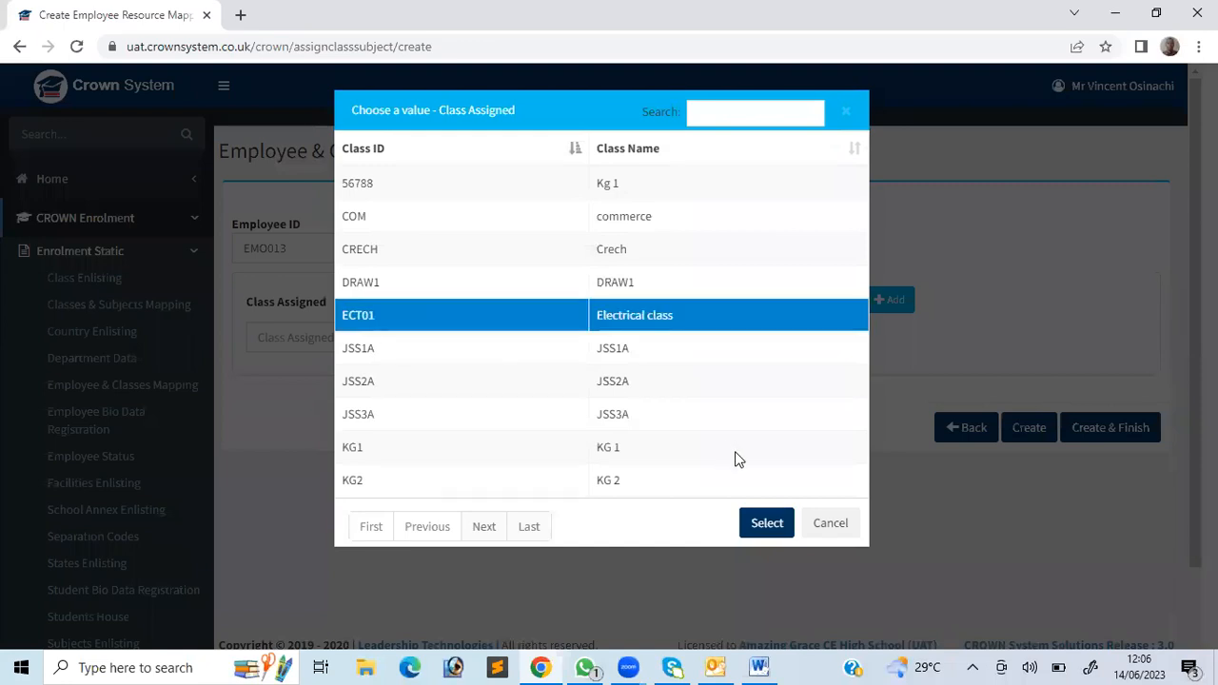
{"action": "left_click", "coordinate": [765, 526]}
{"action": "left_click", "coordinate": [822, 339]}
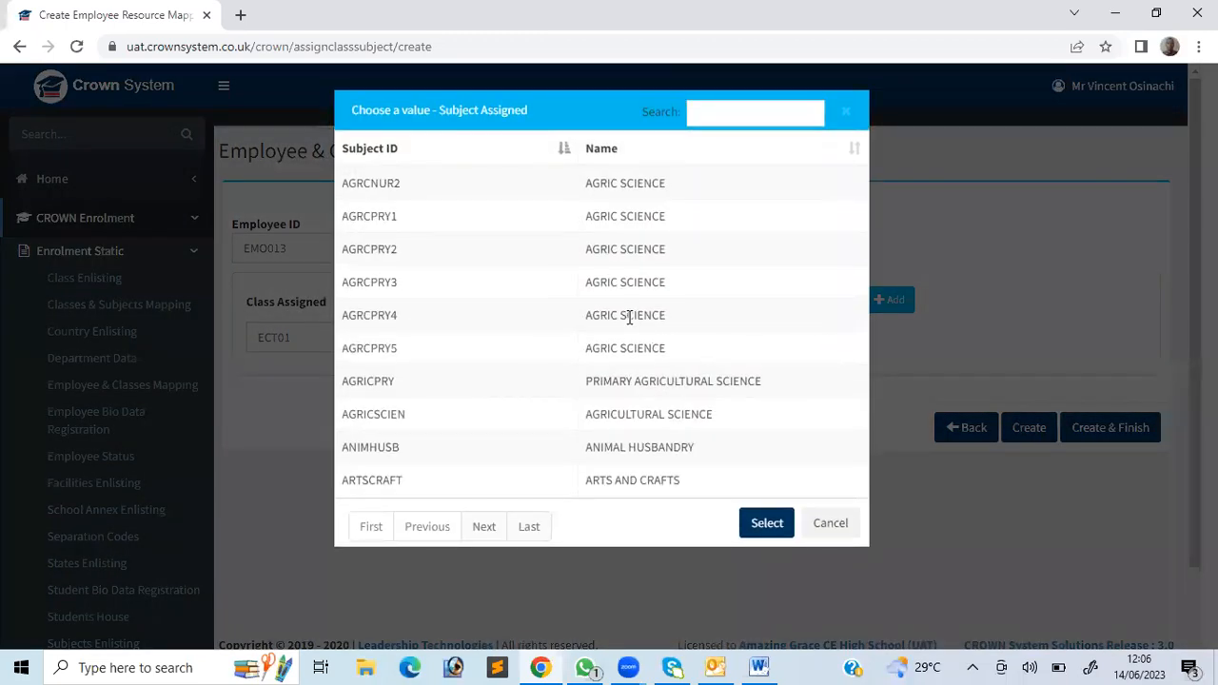
{"action": "left_click", "coordinate": [625, 481]}
{"action": "left_click", "coordinate": [757, 525]}
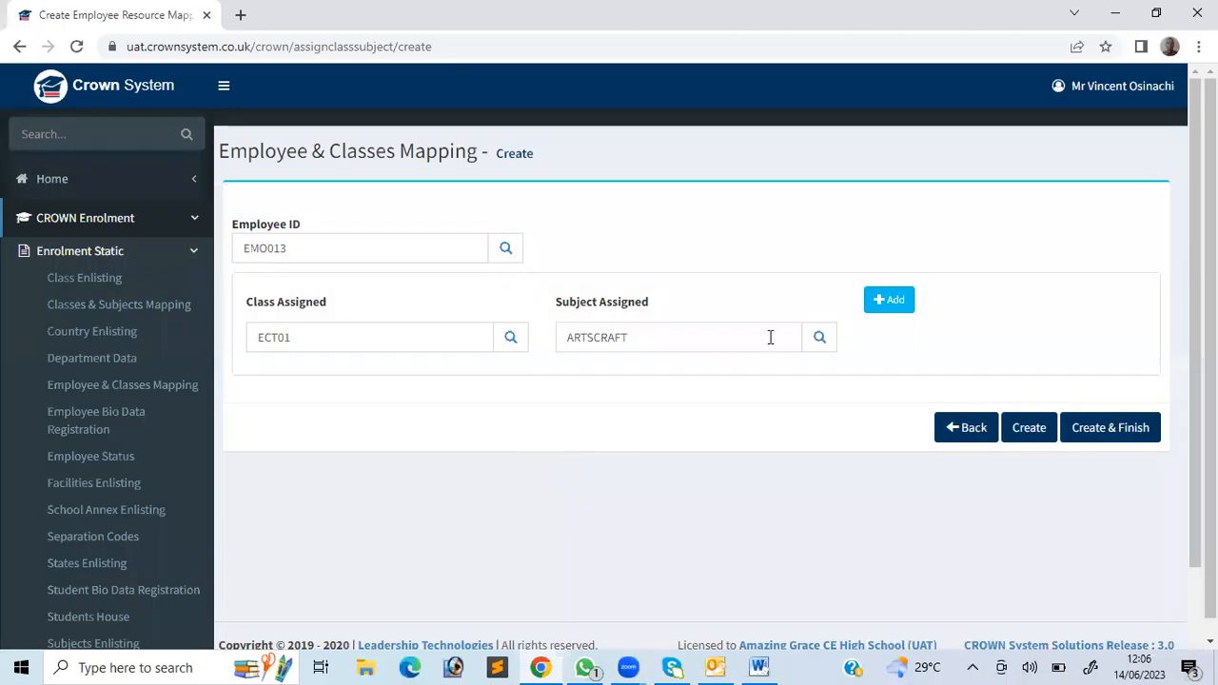
Add a second assignment row with class DRAW1 and subject BEADMAKING
{"action": "left_click", "coordinate": [896, 302]}
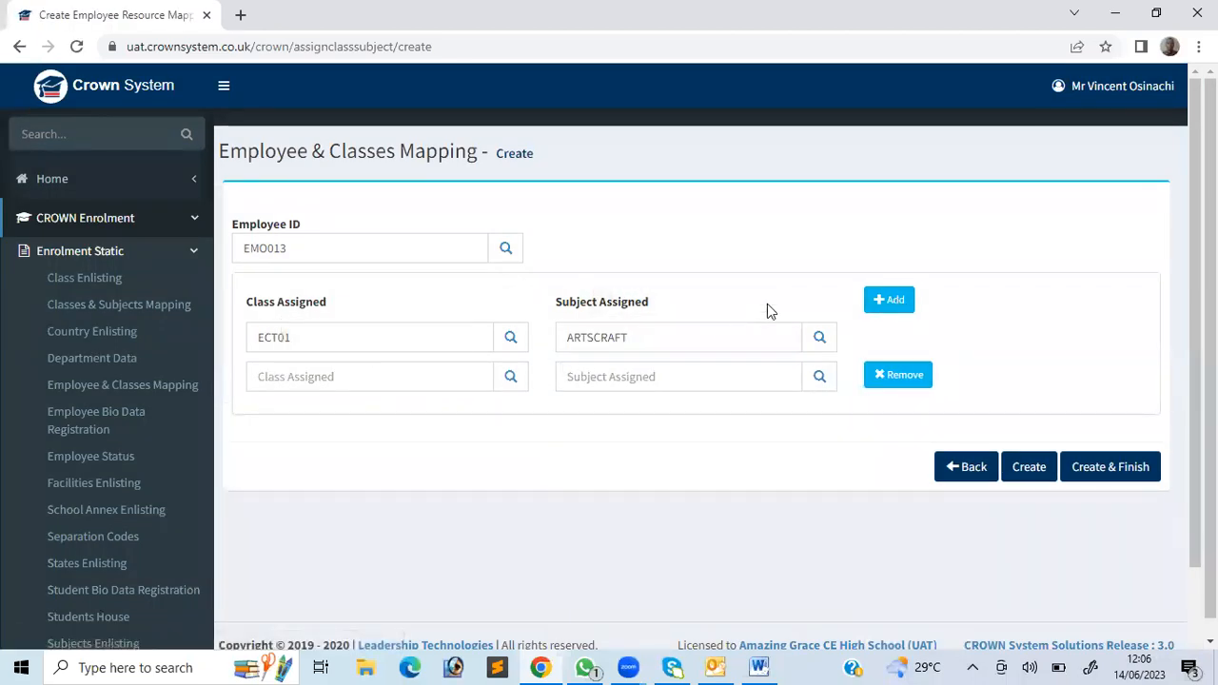
{"action": "left_click", "coordinate": [511, 379]}
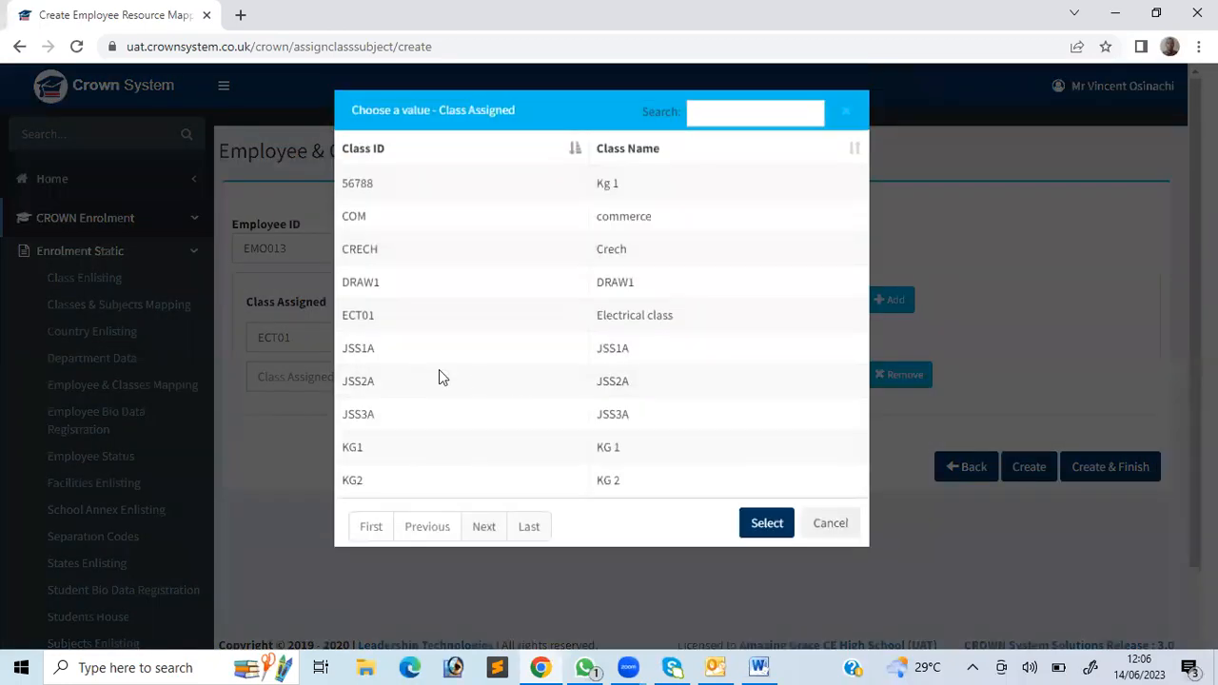
{"action": "left_click", "coordinate": [358, 281]}
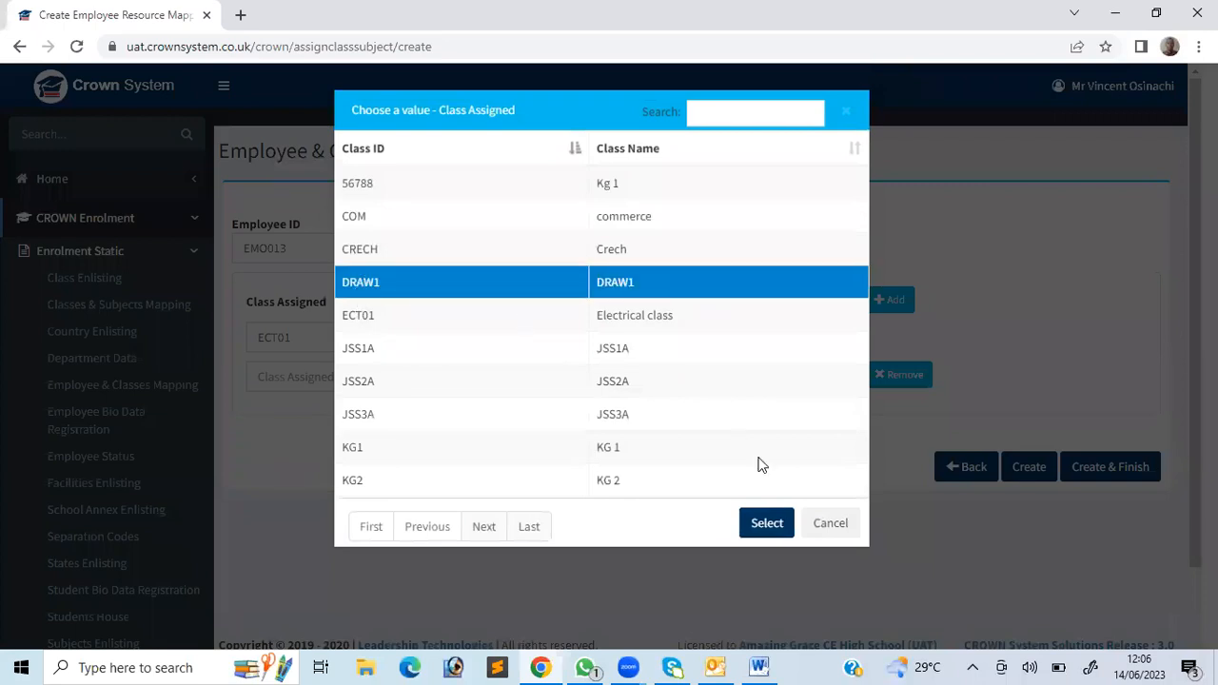
{"action": "left_click", "coordinate": [769, 527]}
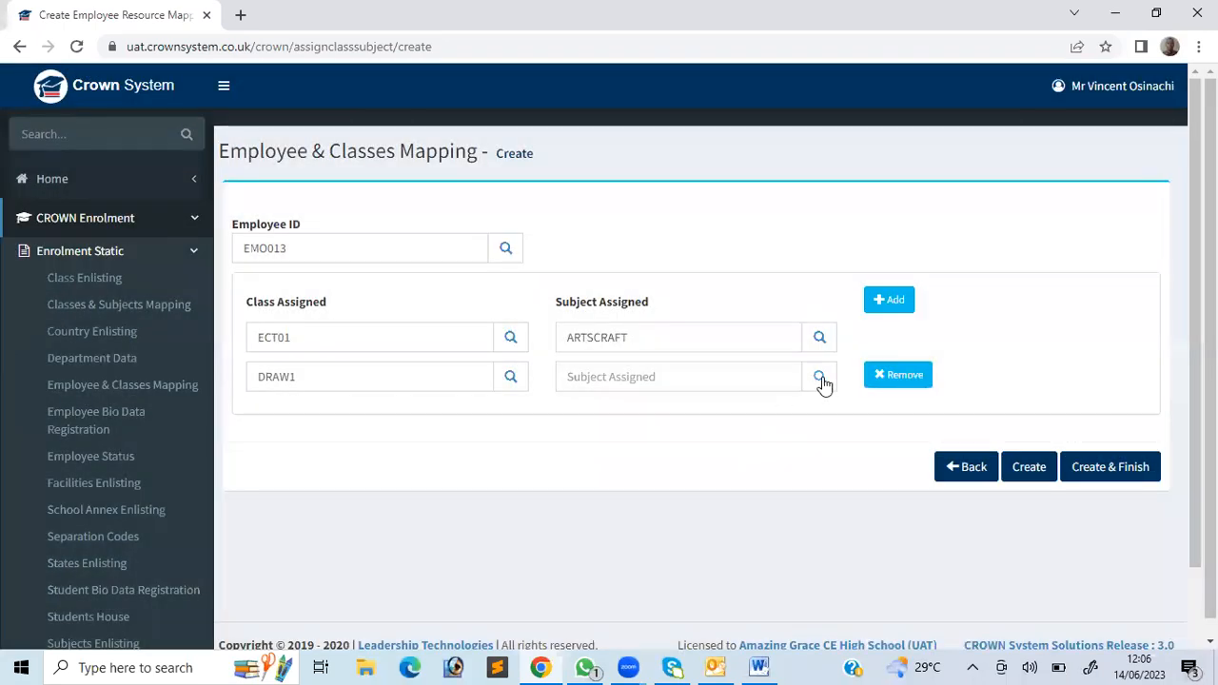
{"action": "left_click", "coordinate": [822, 379]}
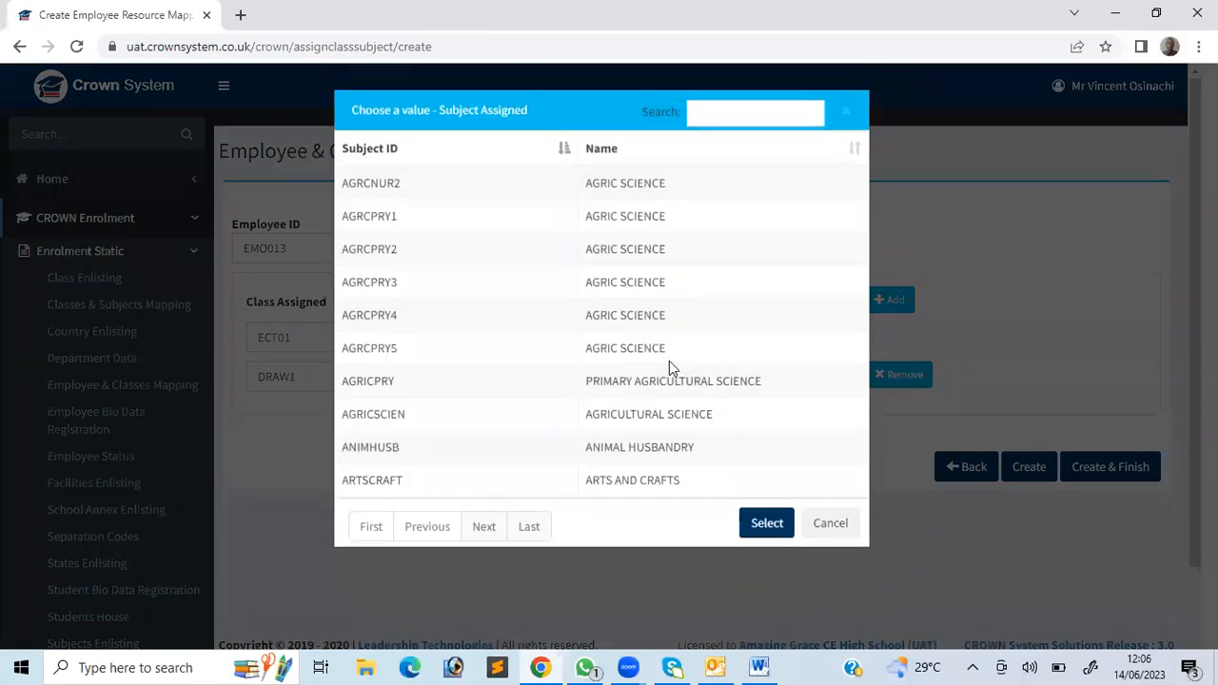
{"action": "left_click", "coordinate": [483, 529]}
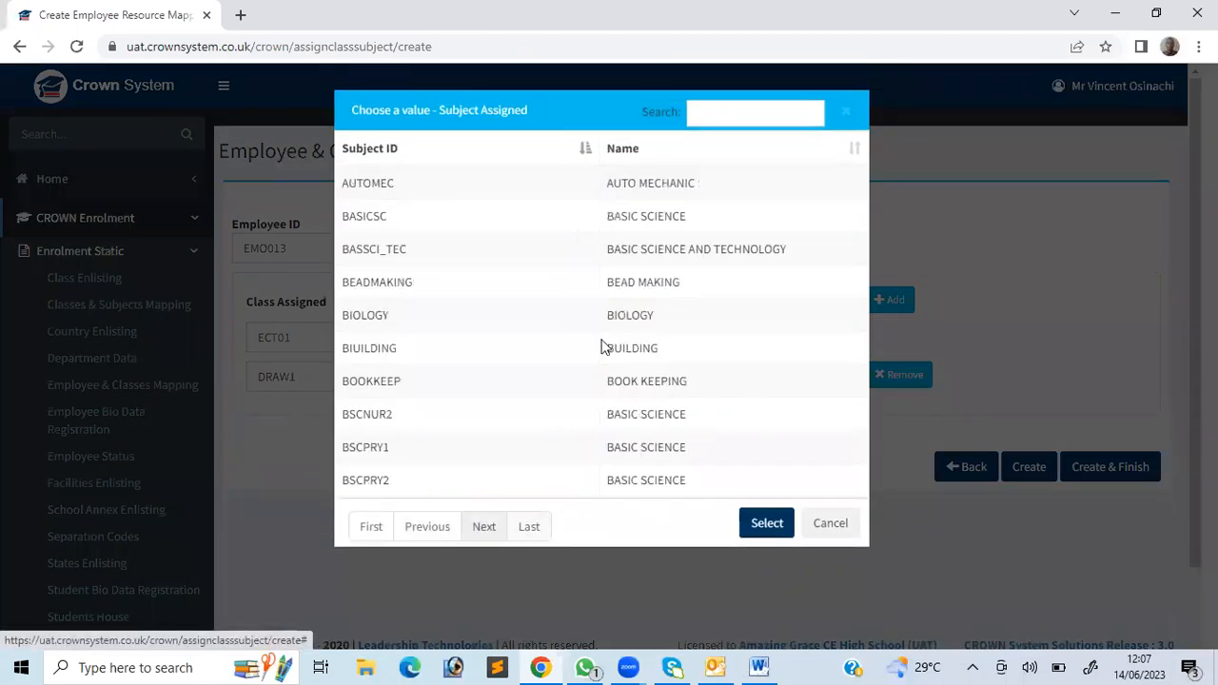
{"action": "left_click", "coordinate": [628, 281]}
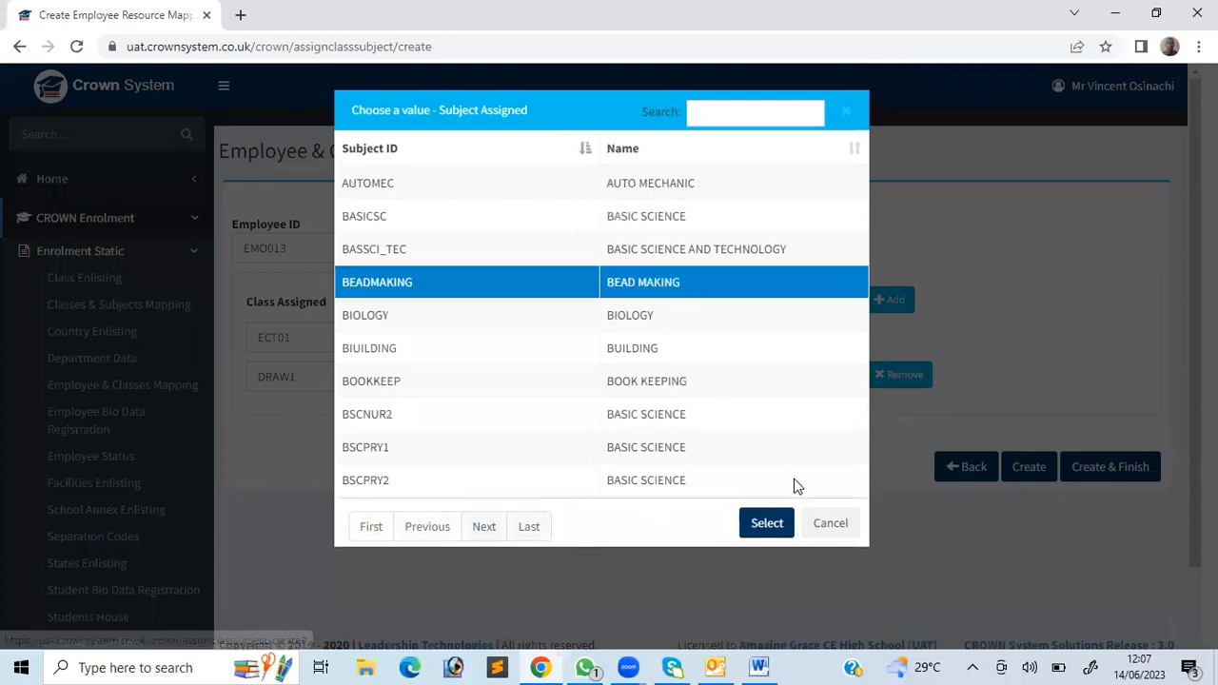
{"action": "left_click", "coordinate": [769, 534]}
Add a third assignment row with class COM and subject BUILDVOCAB
{"action": "left_click", "coordinate": [898, 309]}
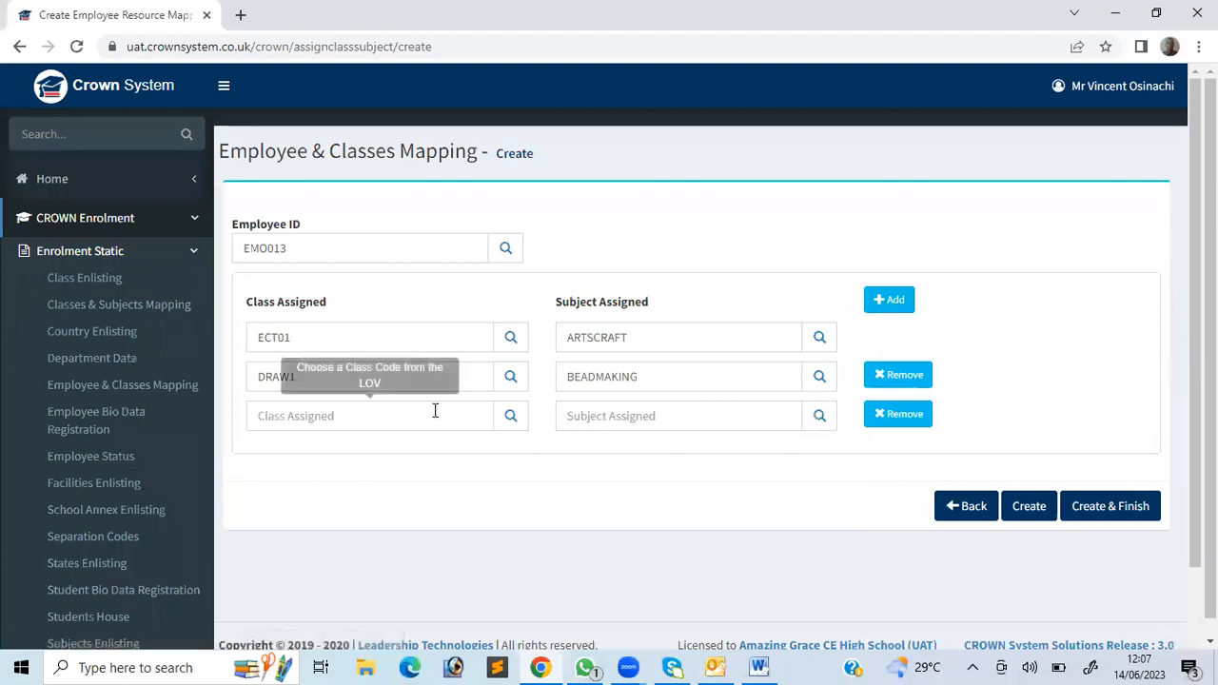
{"action": "left_click", "coordinate": [512, 421]}
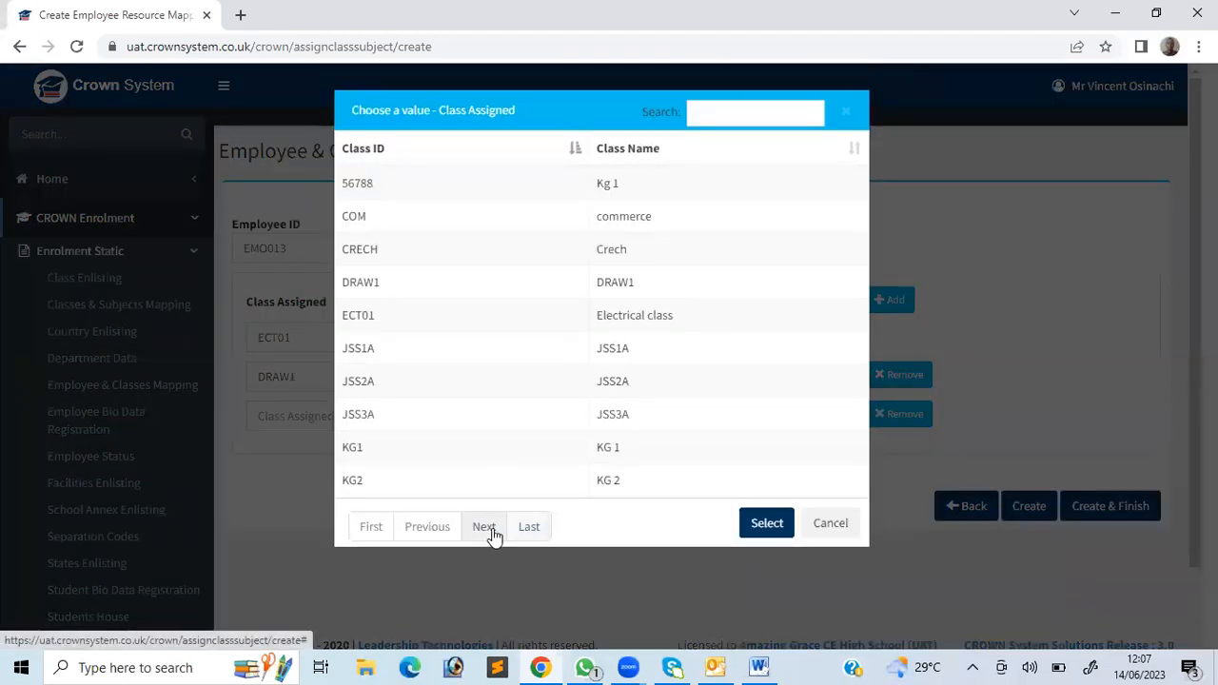
{"action": "left_click", "coordinate": [617, 448]}
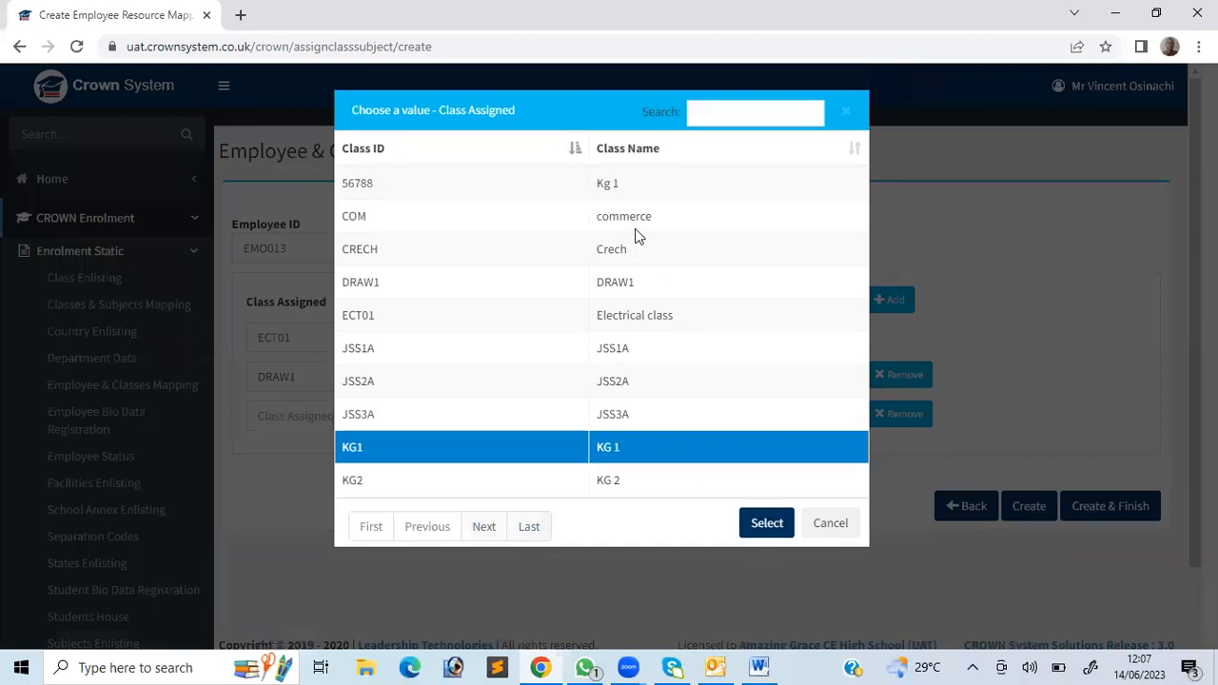
{"action": "left_click", "coordinate": [636, 215]}
{"action": "left_click", "coordinate": [768, 523]}
{"action": "left_click", "coordinate": [819, 420]}
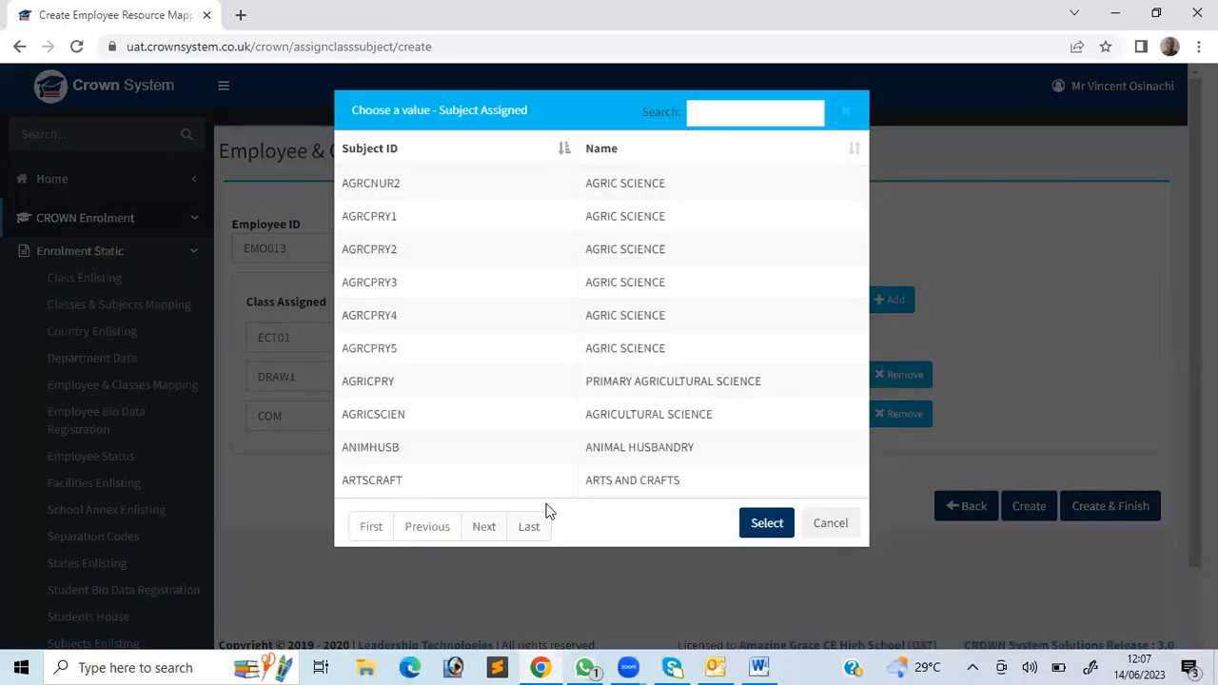
{"action": "left_click", "coordinate": [485, 534]}
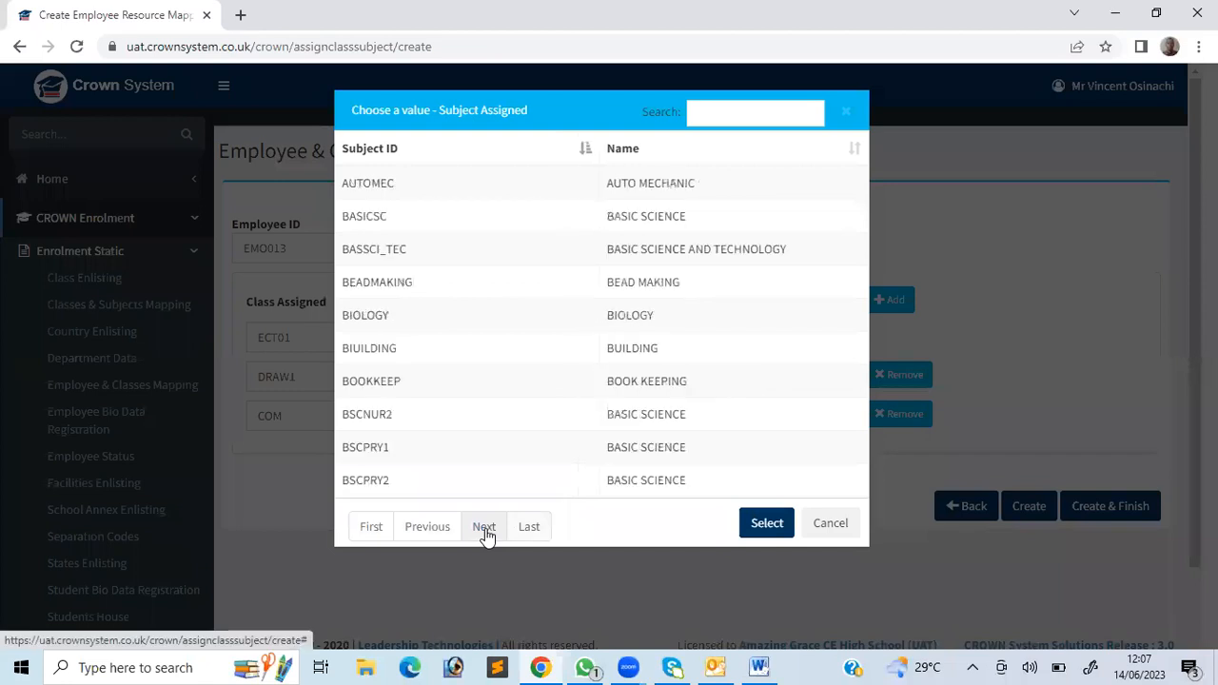
{"action": "left_click", "coordinate": [485, 529]}
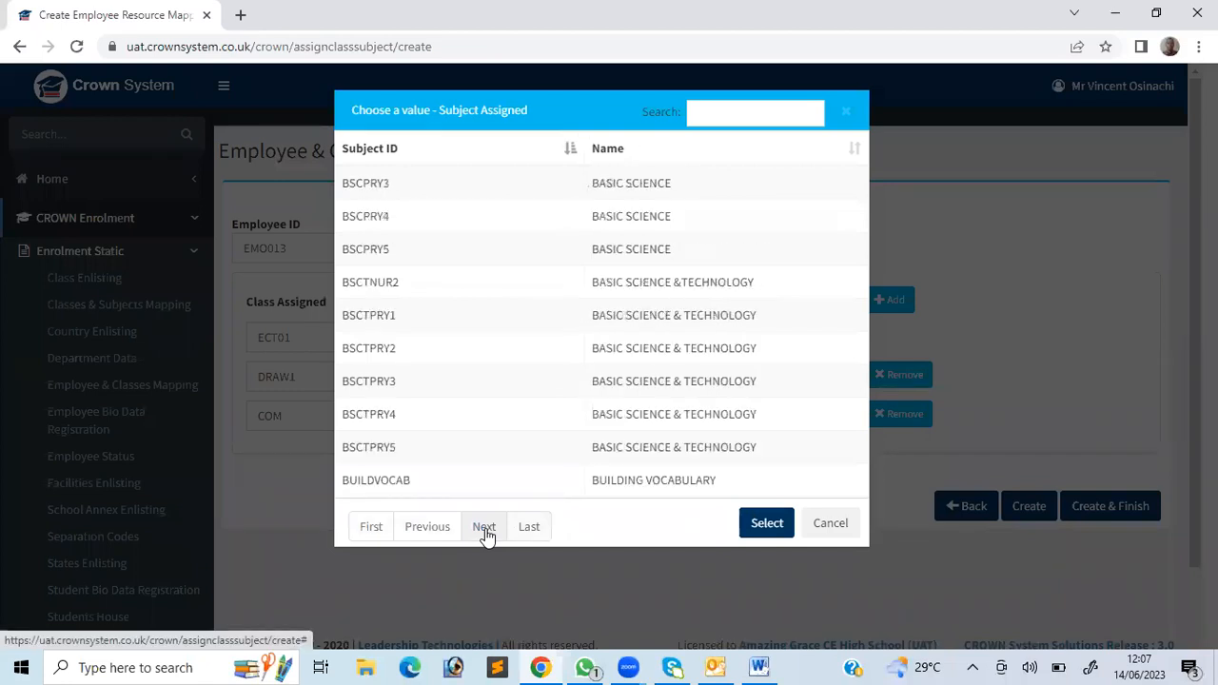
{"action": "left_click", "coordinate": [650, 479]}
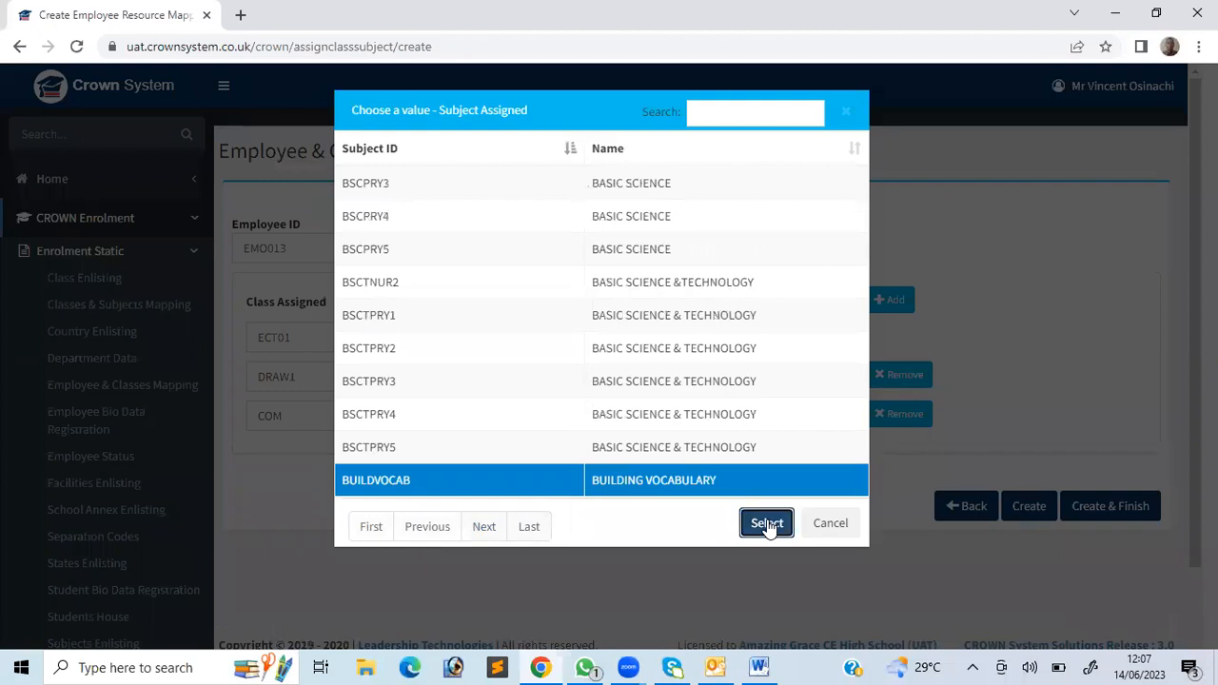
{"action": "left_click", "coordinate": [769, 524]}
Add and remove a blank fourth assignment row, and create the employee's class mapping record
{"action": "left_click", "coordinate": [888, 299]}
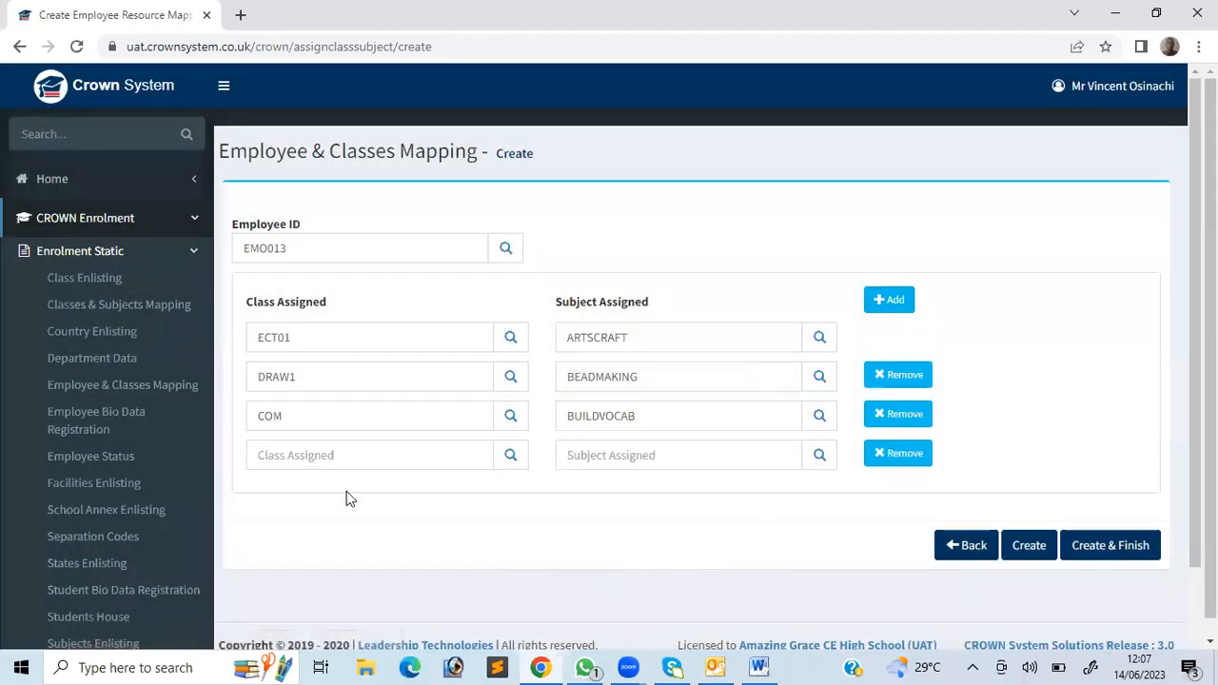
{"action": "left_click", "coordinate": [901, 455]}
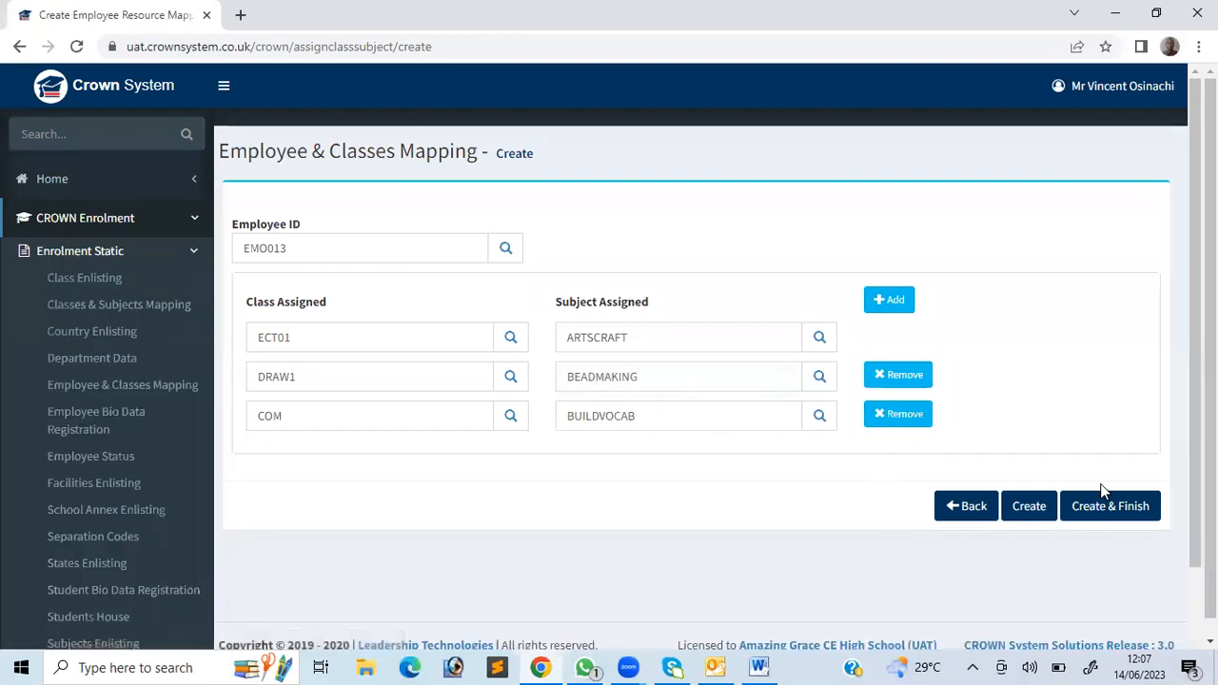
{"action": "left_click", "coordinate": [1042, 510]}
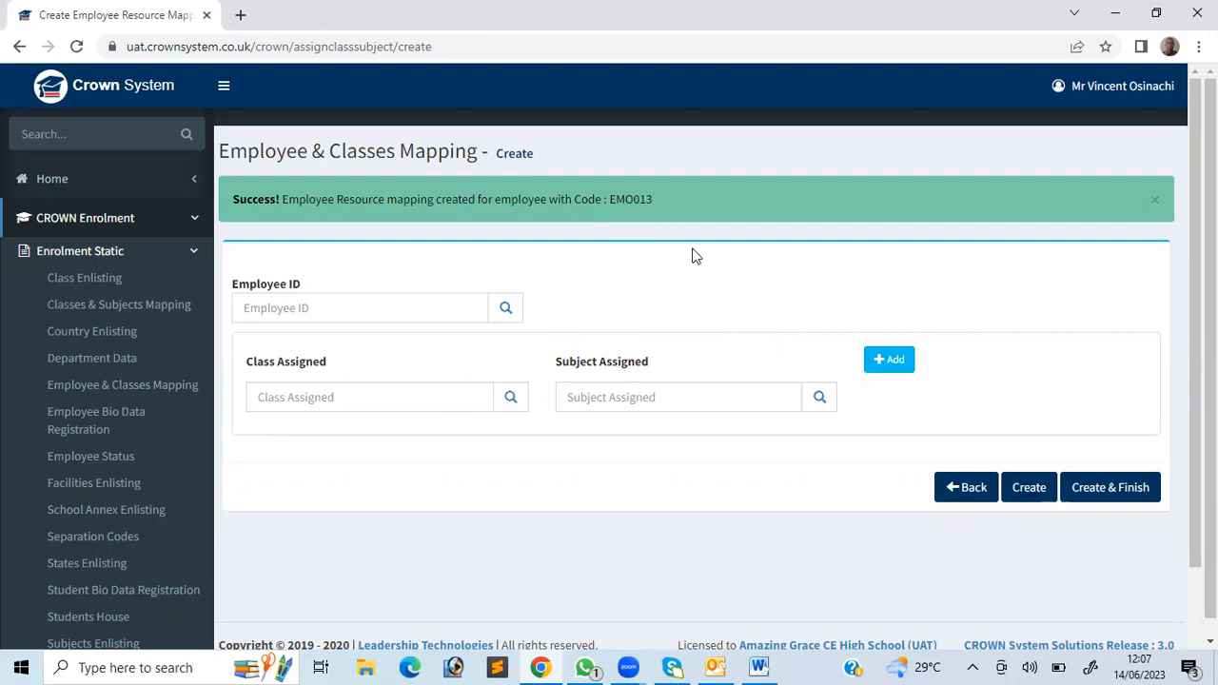
View the newly created employee mapping's details from the mapping list and return to the list
{"action": "left_click", "coordinate": [969, 493]}
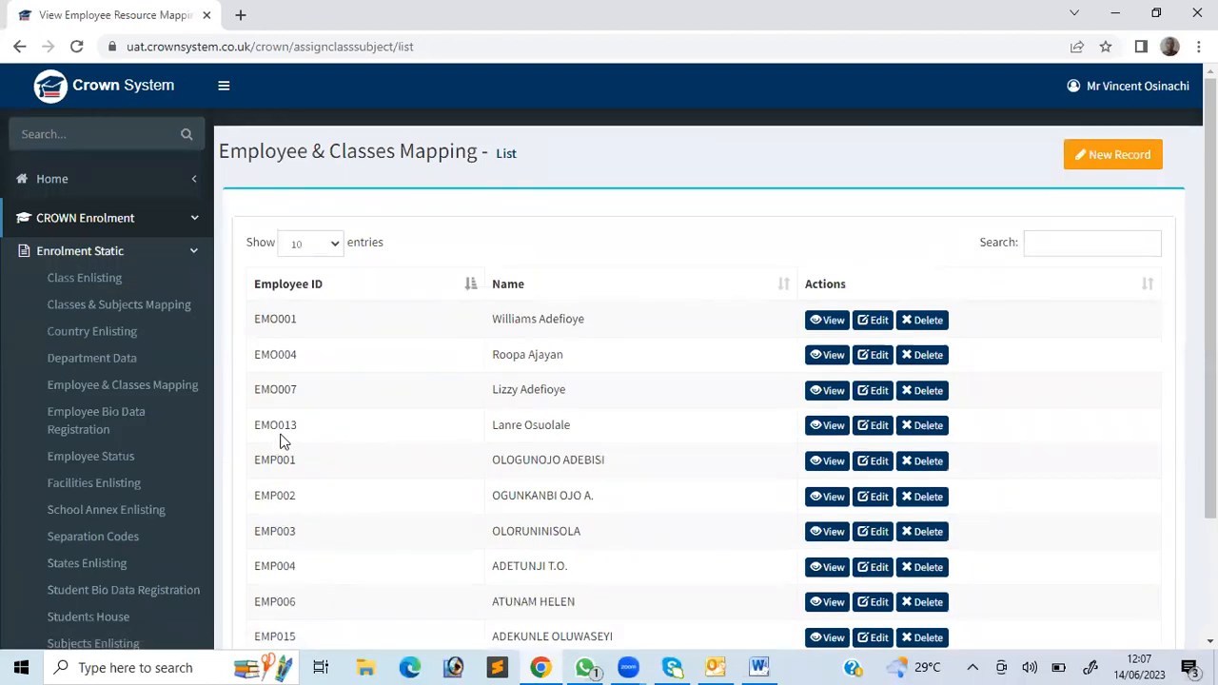
{"action": "left_click", "coordinate": [834, 428]}
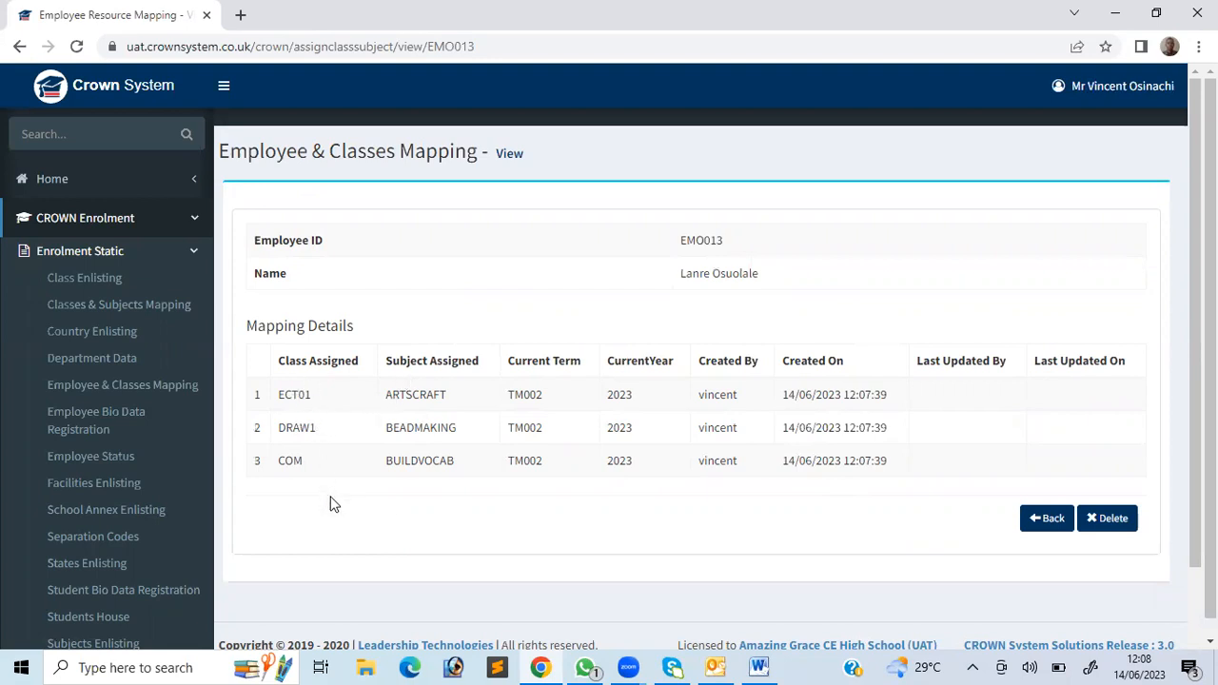
{"action": "left_click", "coordinate": [1050, 519]}
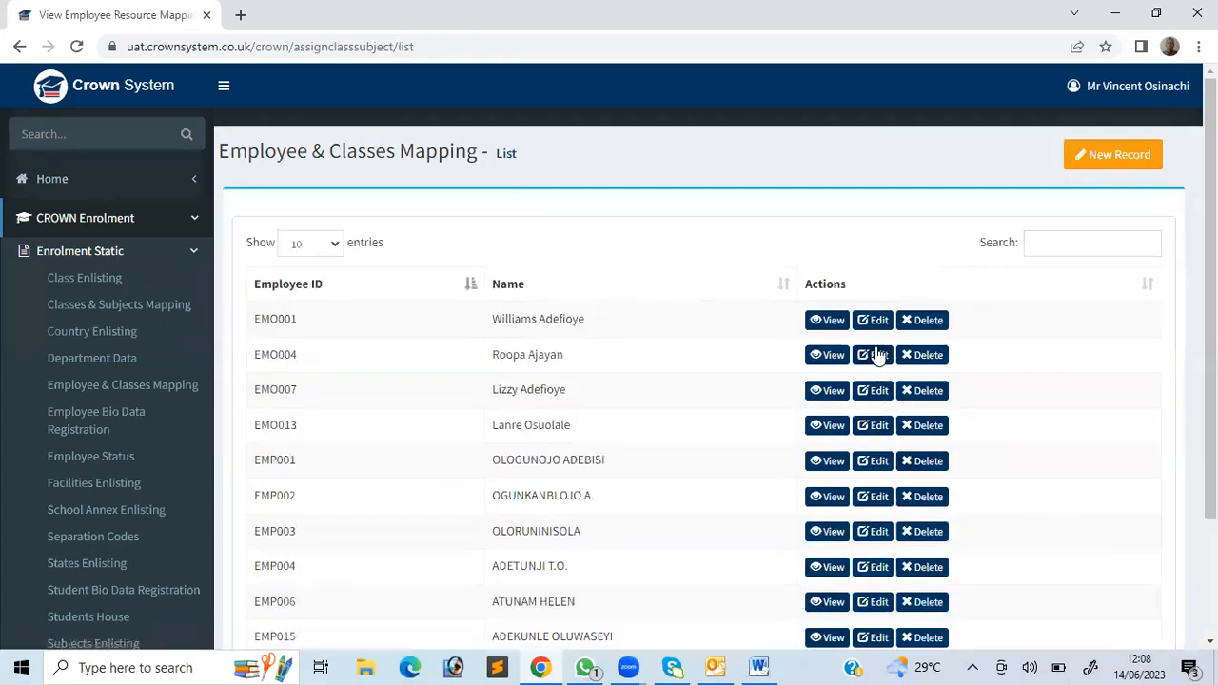
Inspect the edit forms of the first and fourth listed employees' class mappings without updating either record
{"action": "left_click", "coordinate": [874, 320]}
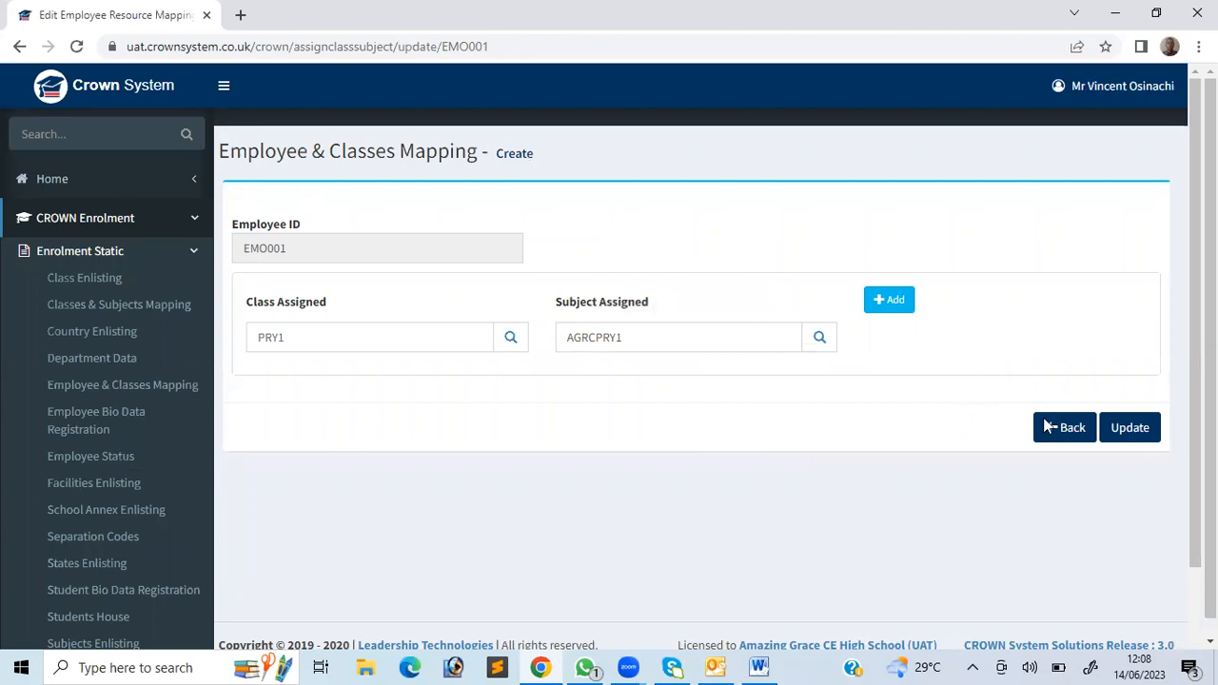
{"action": "left_click", "coordinate": [1088, 433]}
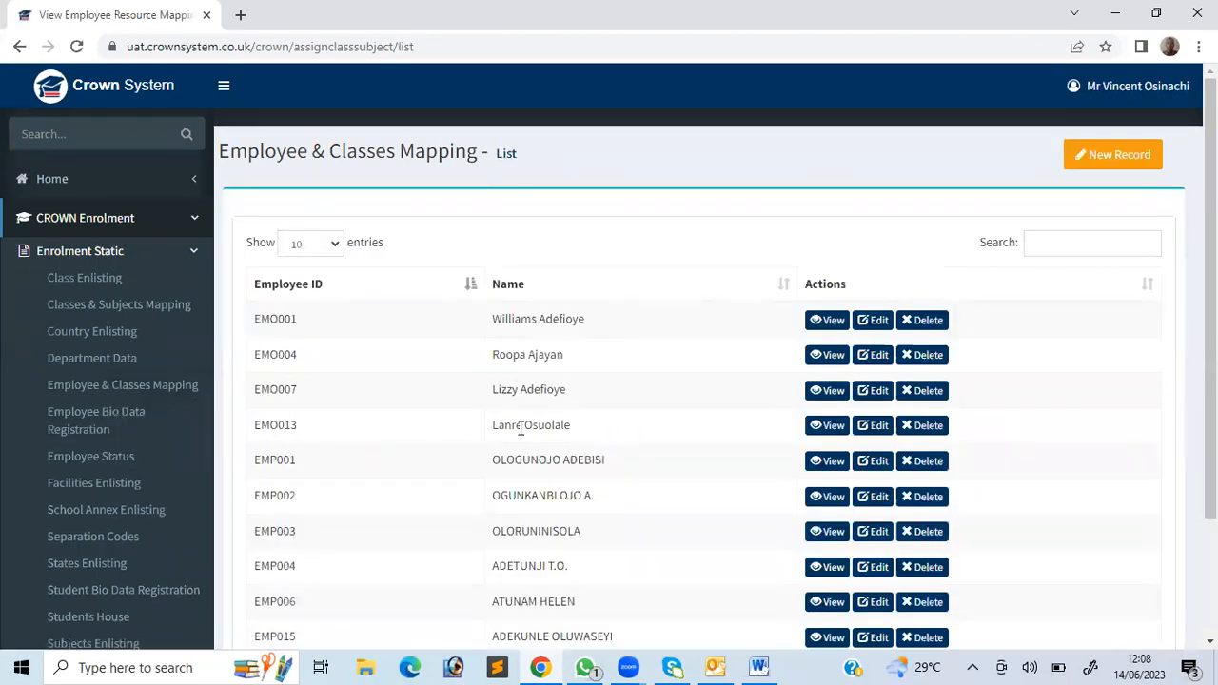
{"action": "left_click", "coordinate": [874, 426]}
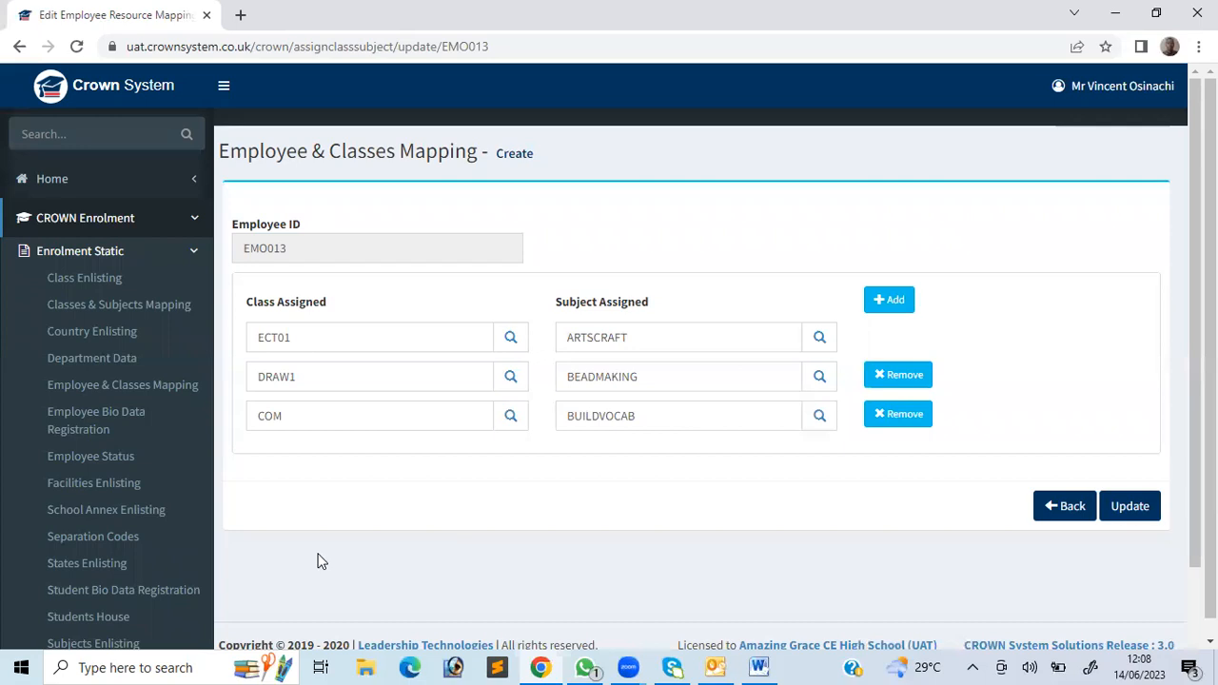
{"action": "scroll", "coordinate": [319, 561], "scroll_direction": "down", "scroll_amount": 2}
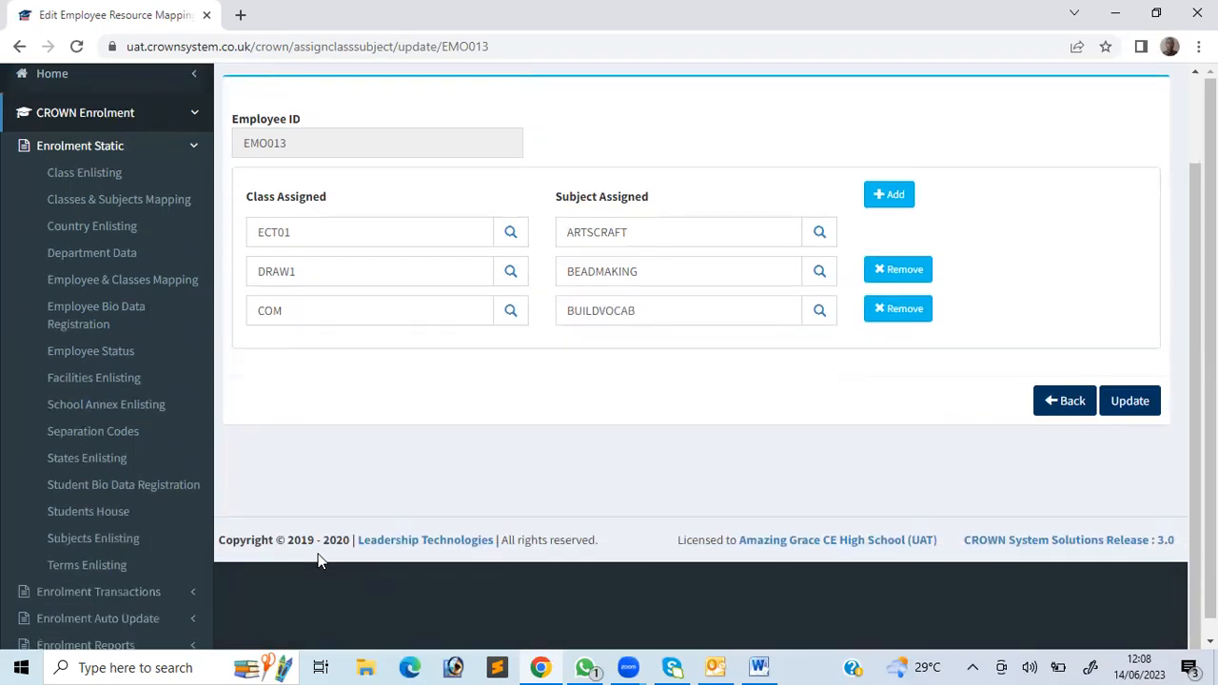
{"action": "scroll", "coordinate": [320, 561], "scroll_direction": "up", "scroll_amount": 2}
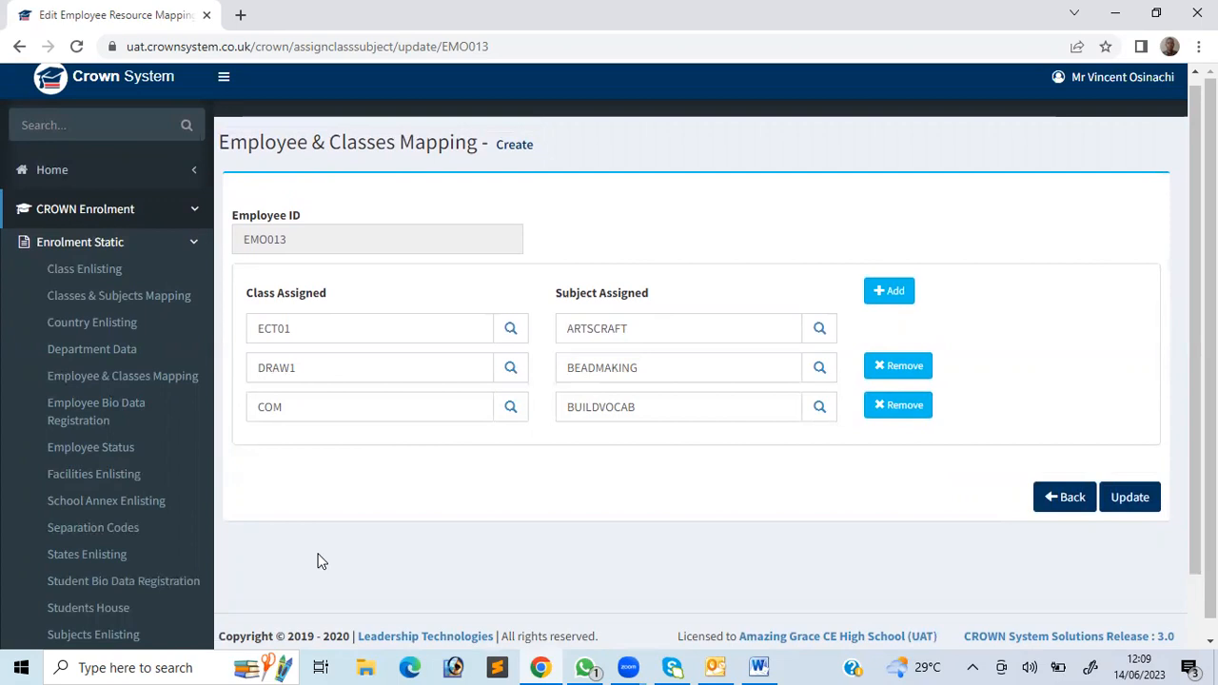
{"action": "scroll", "coordinate": [320, 562], "scroll_direction": "down", "scroll_amount": 1}
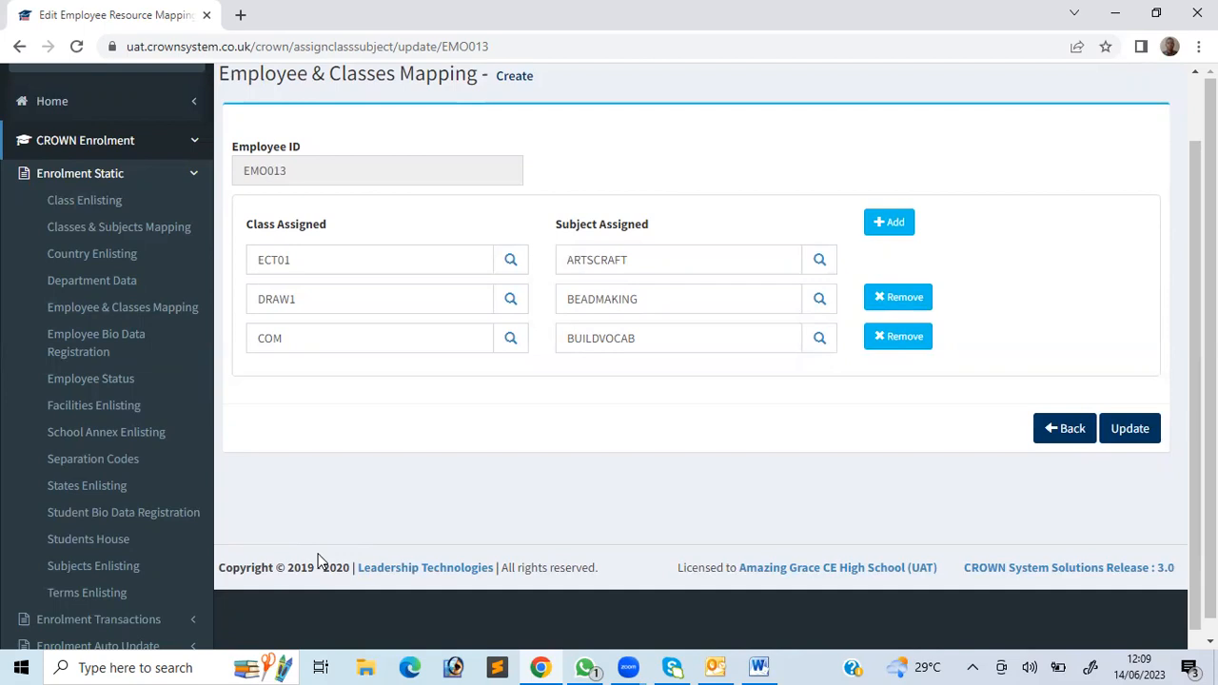
Open a new Student Bio Data Registration record and examine the Student Basic Details fields
{"action": "scroll", "coordinate": [319, 563], "scroll_direction": "down", "scroll_amount": 1}
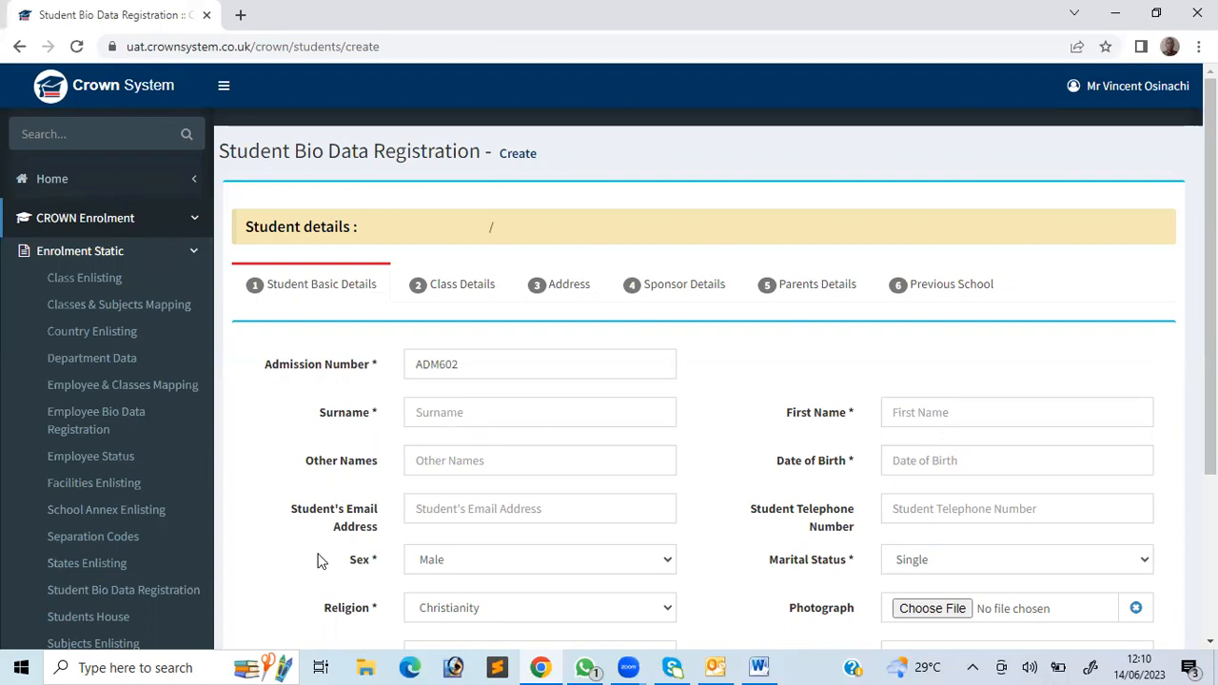
{"action": "scroll", "coordinate": [319, 562], "scroll_direction": "down", "scroll_amount": 1}
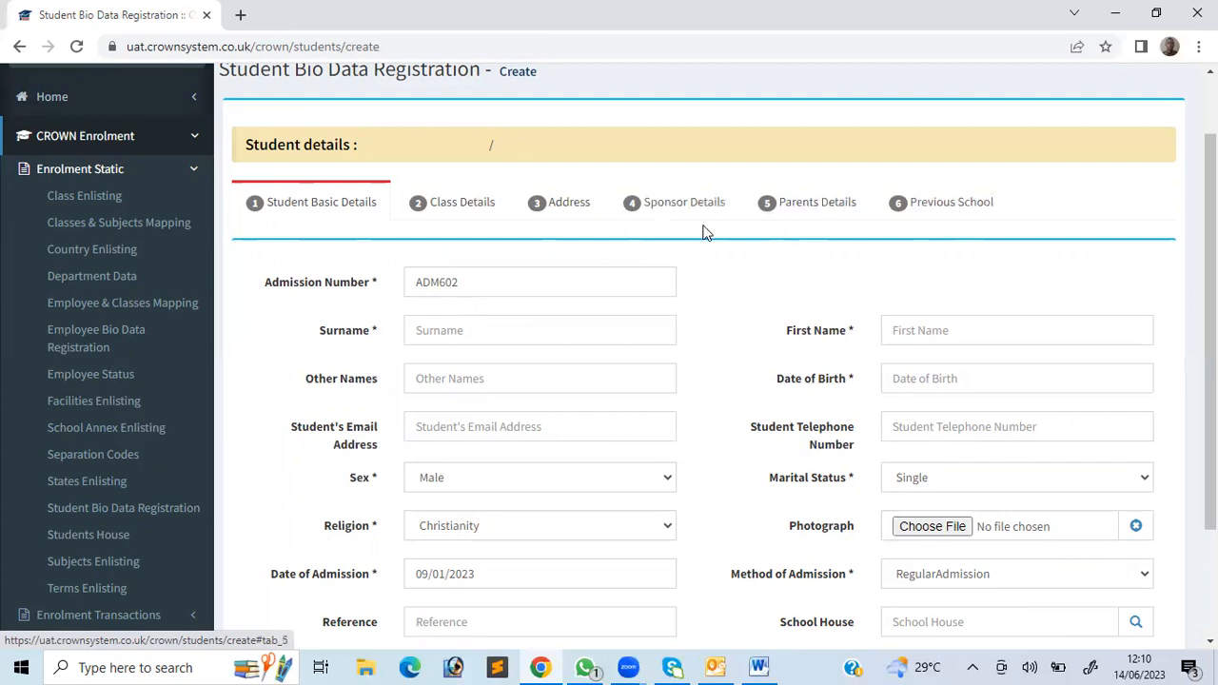
Look through the Address, Previous School and Class Details sections of the new student record, and review the Student Basic Details fields
{"action": "left_click", "coordinate": [568, 209]}
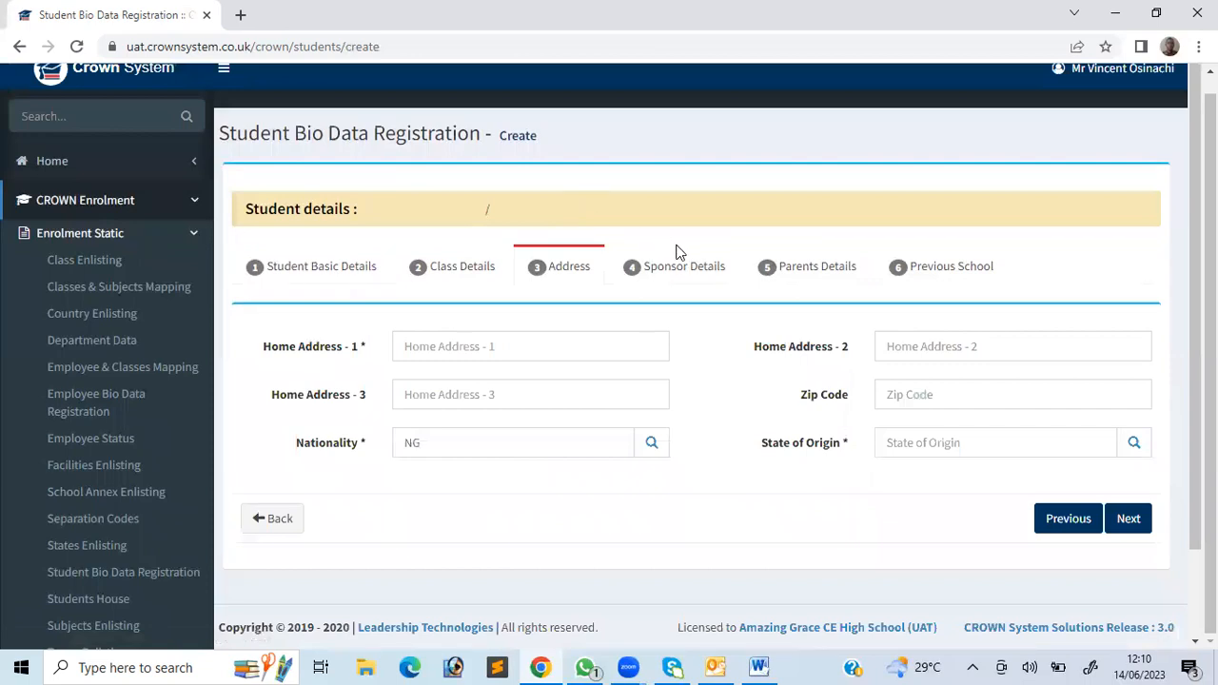
{"action": "left_click", "coordinate": [945, 266]}
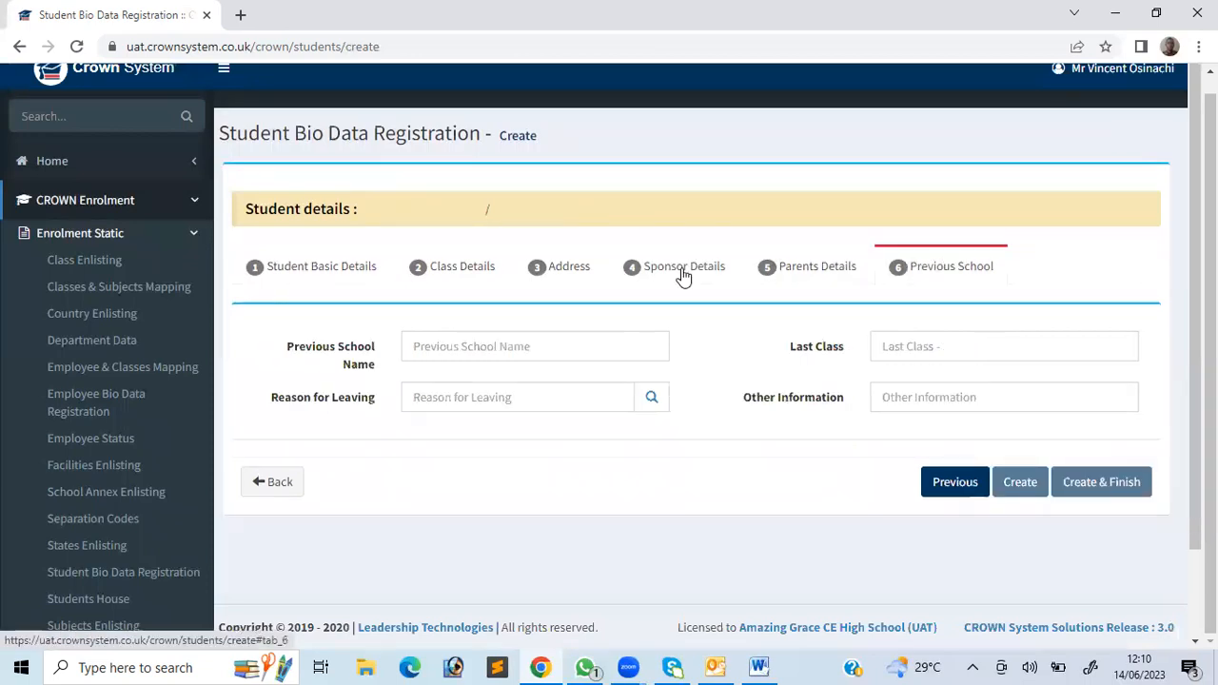
{"action": "left_click", "coordinate": [340, 276]}
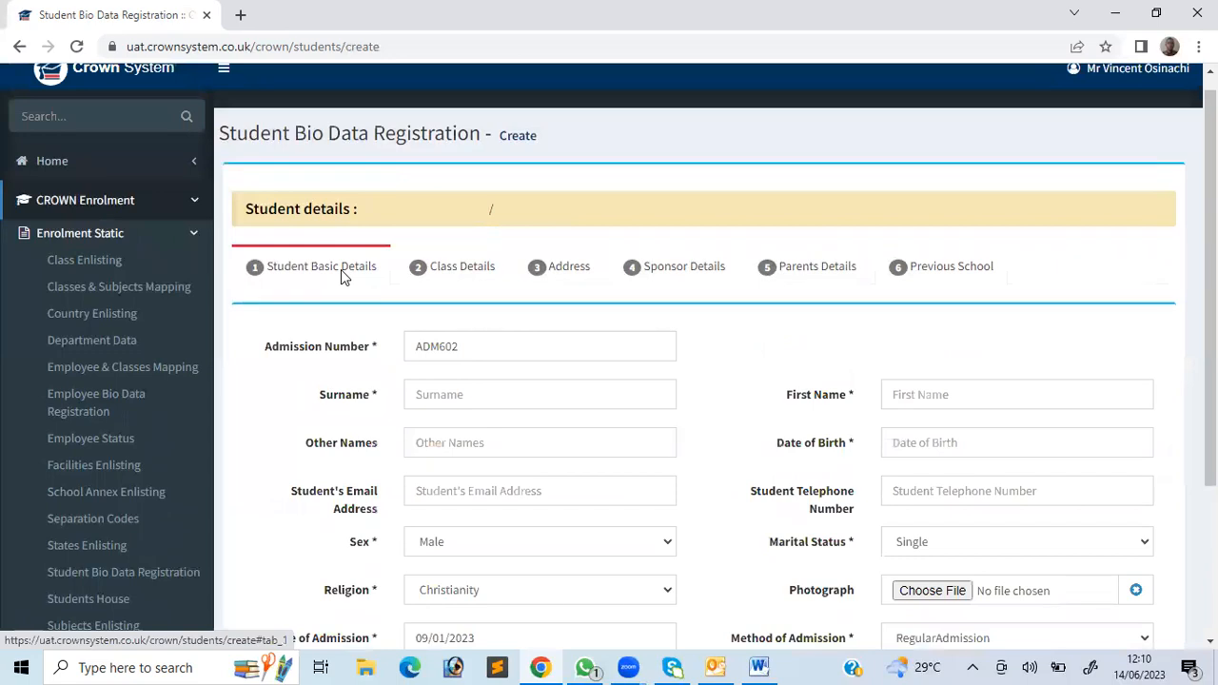
{"action": "scroll", "coordinate": [341, 269], "scroll_direction": "down", "scroll_amount": 2}
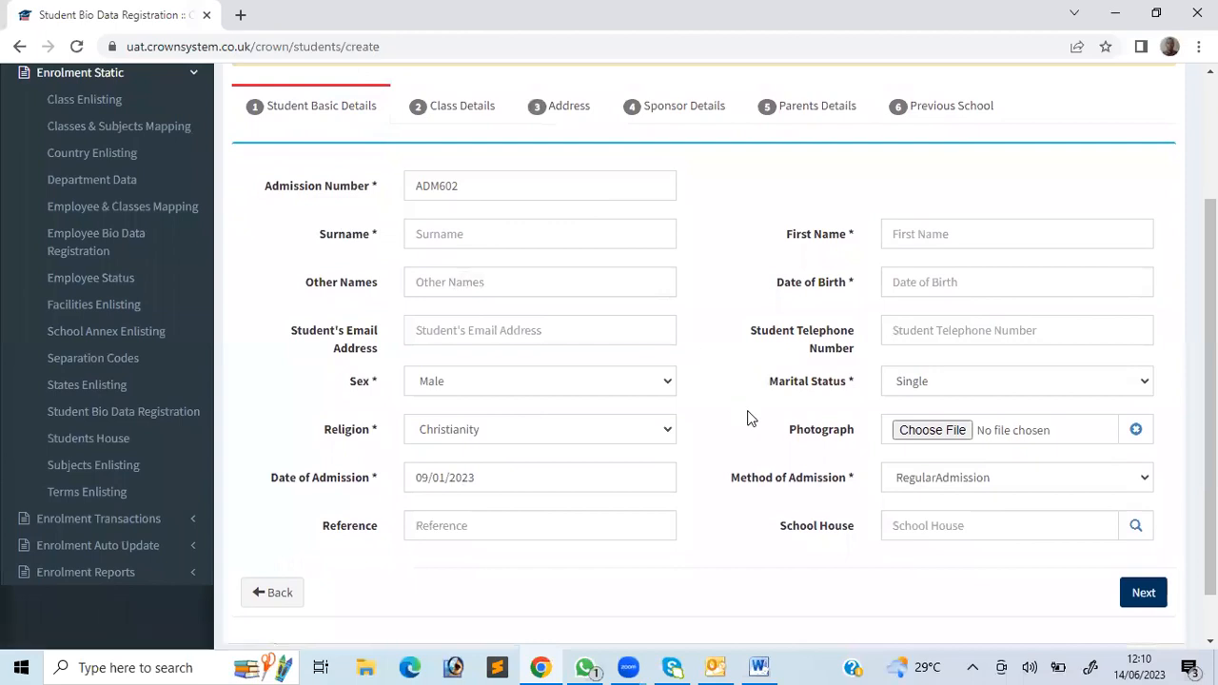
{"action": "left_click", "coordinate": [1143, 592]}
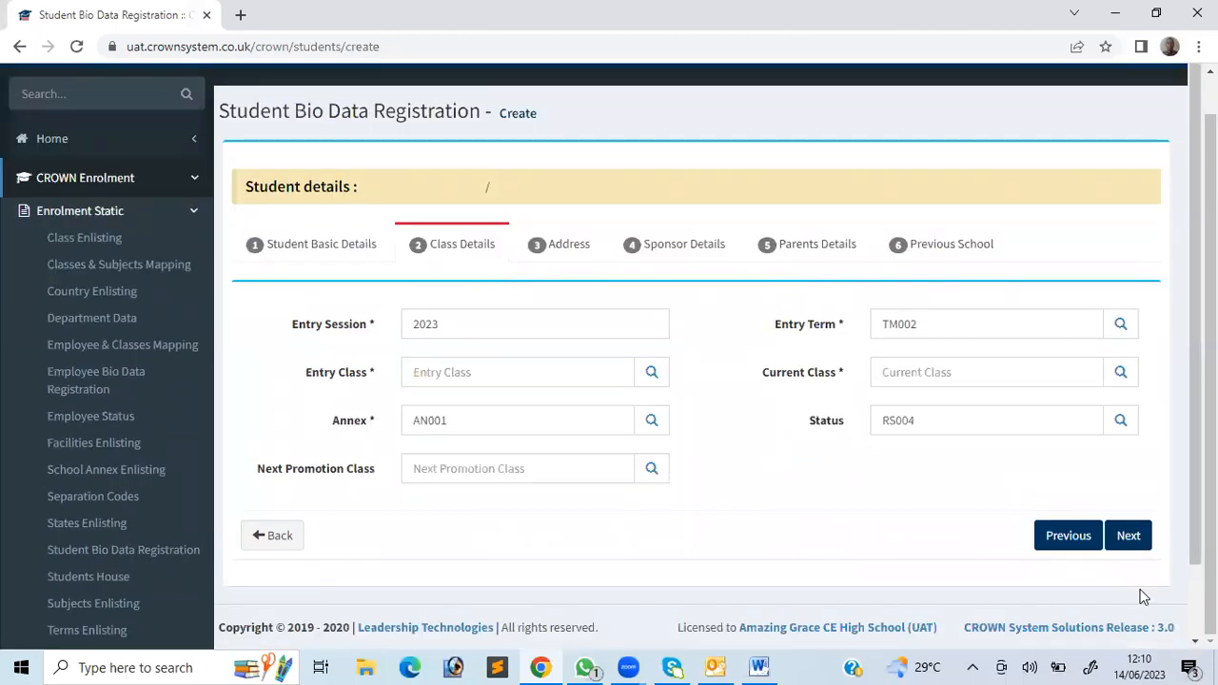
{"action": "left_click", "coordinate": [315, 249]}
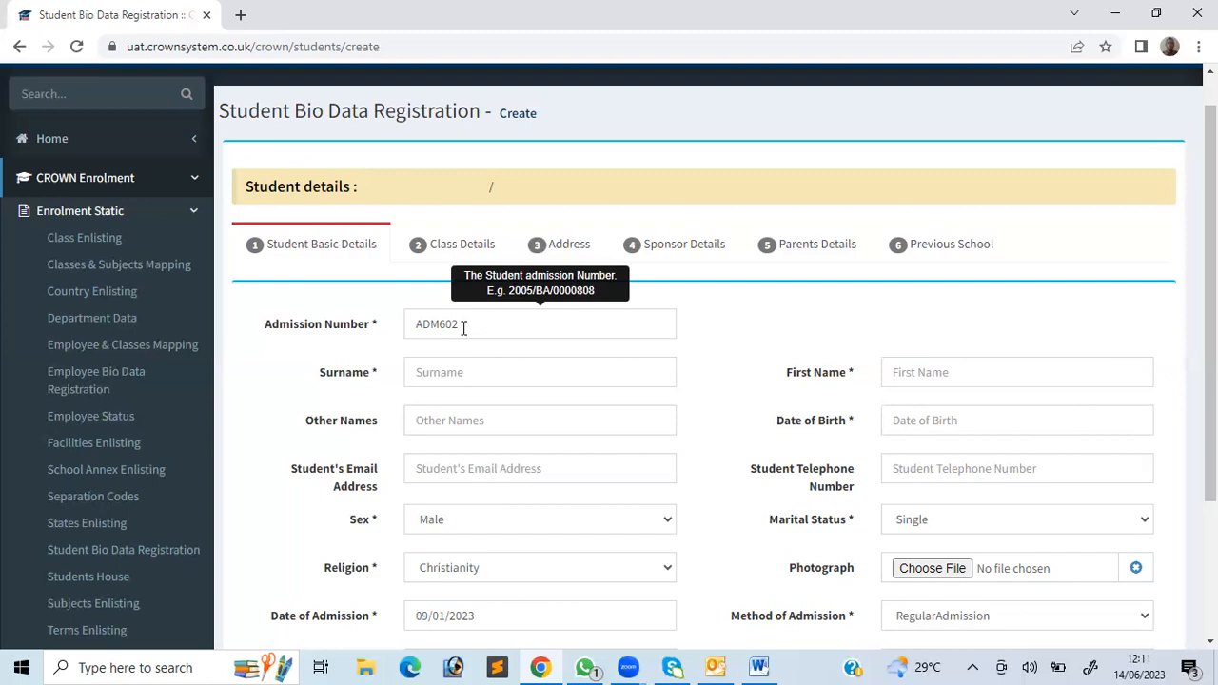
{"action": "scroll", "coordinate": [464, 327], "scroll_direction": "down", "scroll_amount": 1}
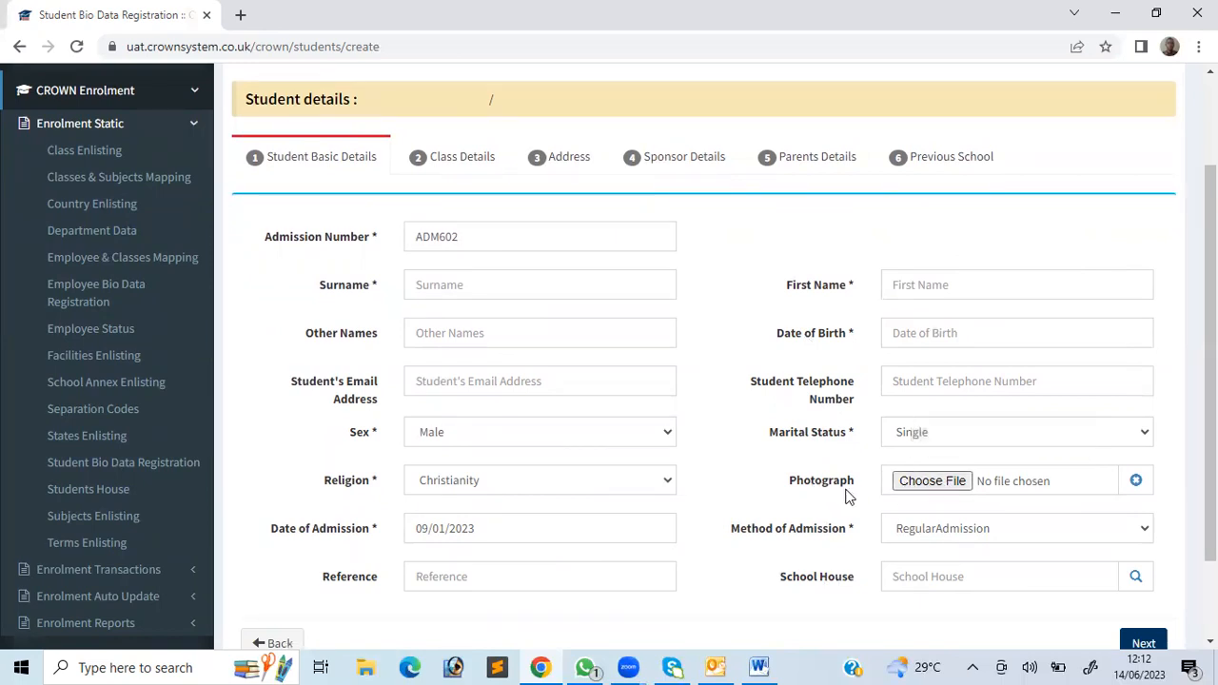
In the student's Class Details, set the entry class to JSS1A and the next promotion class to JSS2A
{"action": "left_click", "coordinate": [439, 210]}
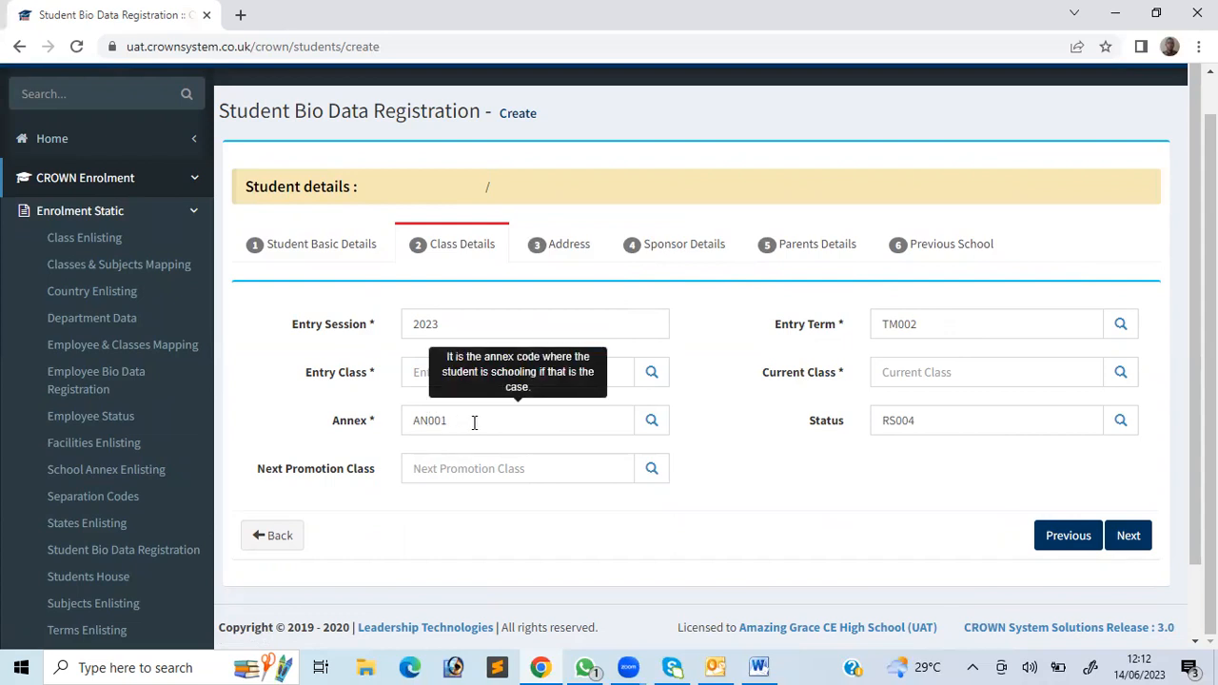
{"action": "left_click", "coordinate": [653, 374]}
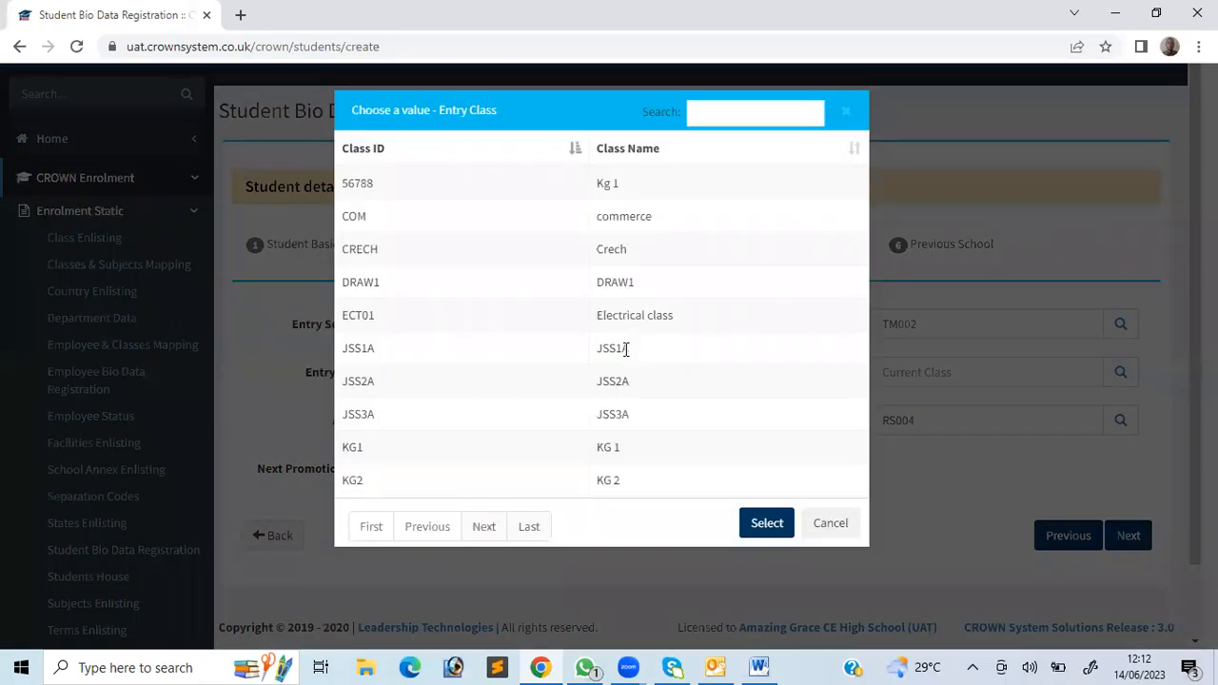
{"action": "left_click", "coordinate": [627, 352]}
{"action": "left_click", "coordinate": [768, 524]}
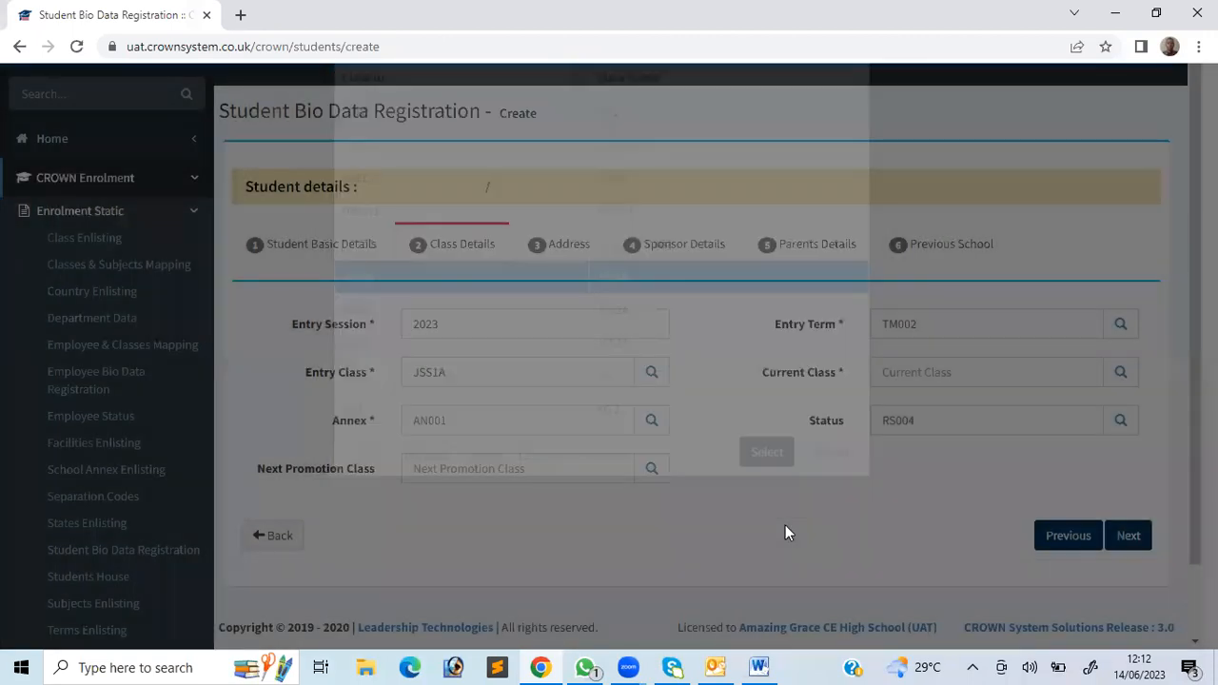
{"action": "left_click", "coordinate": [652, 470]}
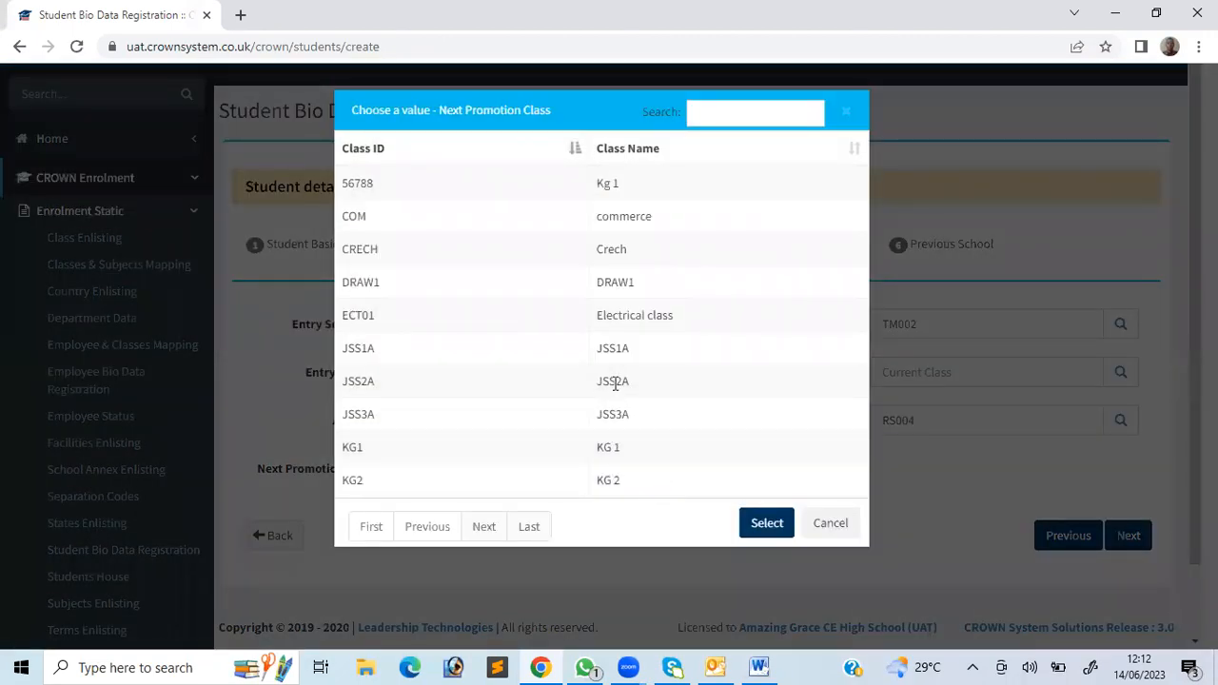
{"action": "left_click", "coordinate": [617, 382]}
{"action": "left_click", "coordinate": [774, 534]}
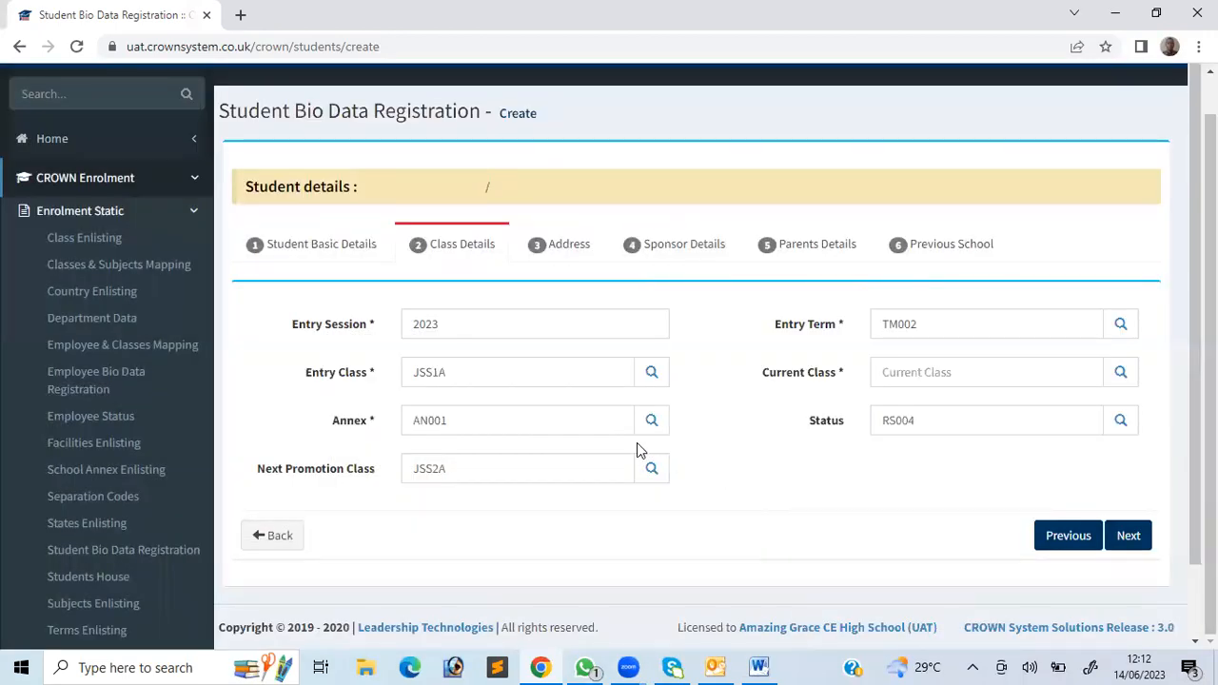
Check the field hints for the next promotion and current classes, and set the student's current class to JSS1A
{"action": "mouse_move", "coordinate": [492, 422]}
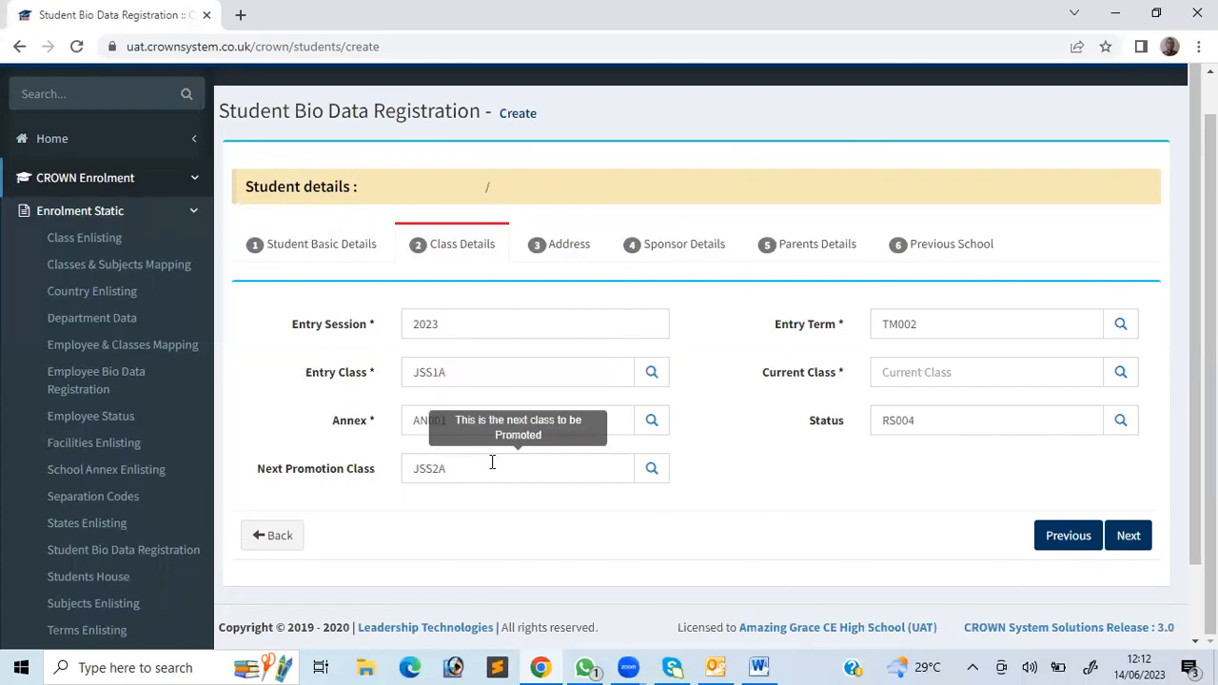
{"action": "mouse_move", "coordinate": [1017, 373]}
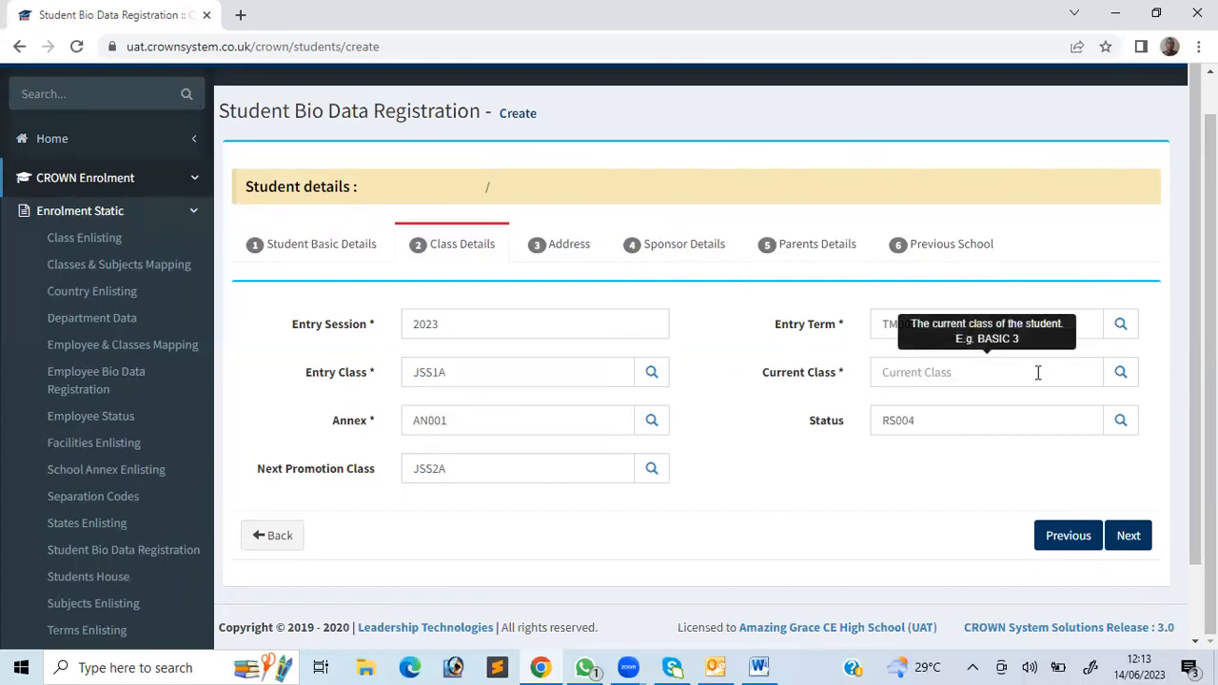
{"action": "left_click", "coordinate": [1122, 373]}
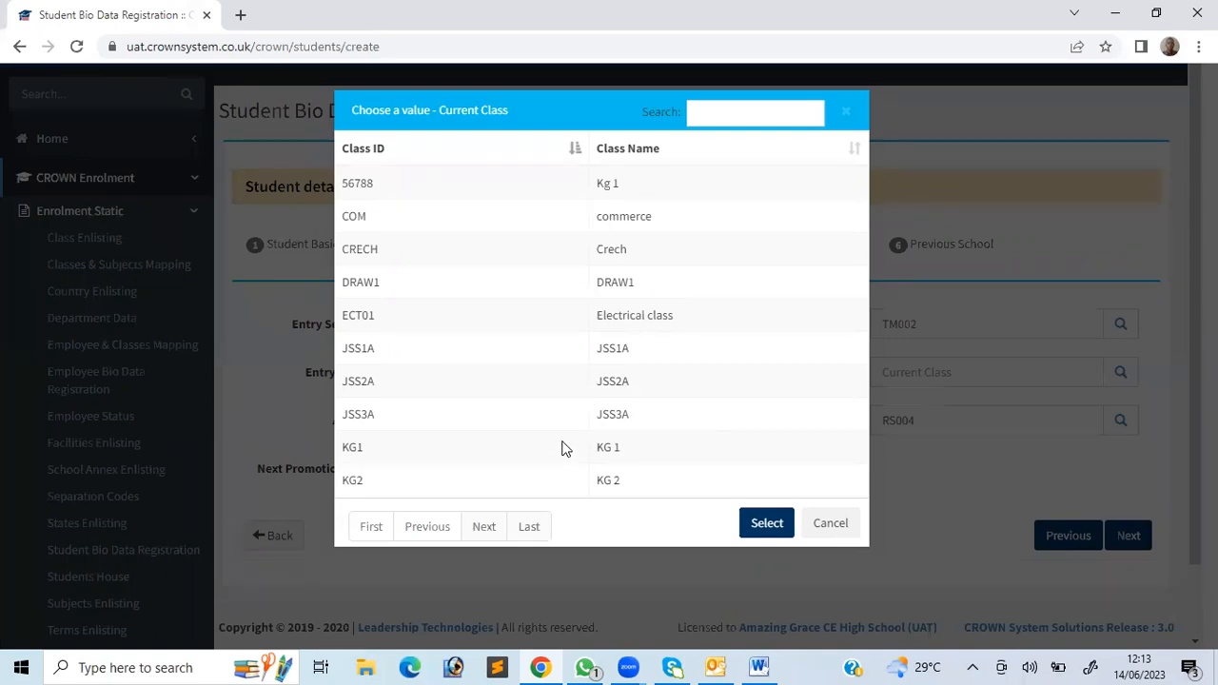
{"action": "left_click", "coordinate": [617, 352]}
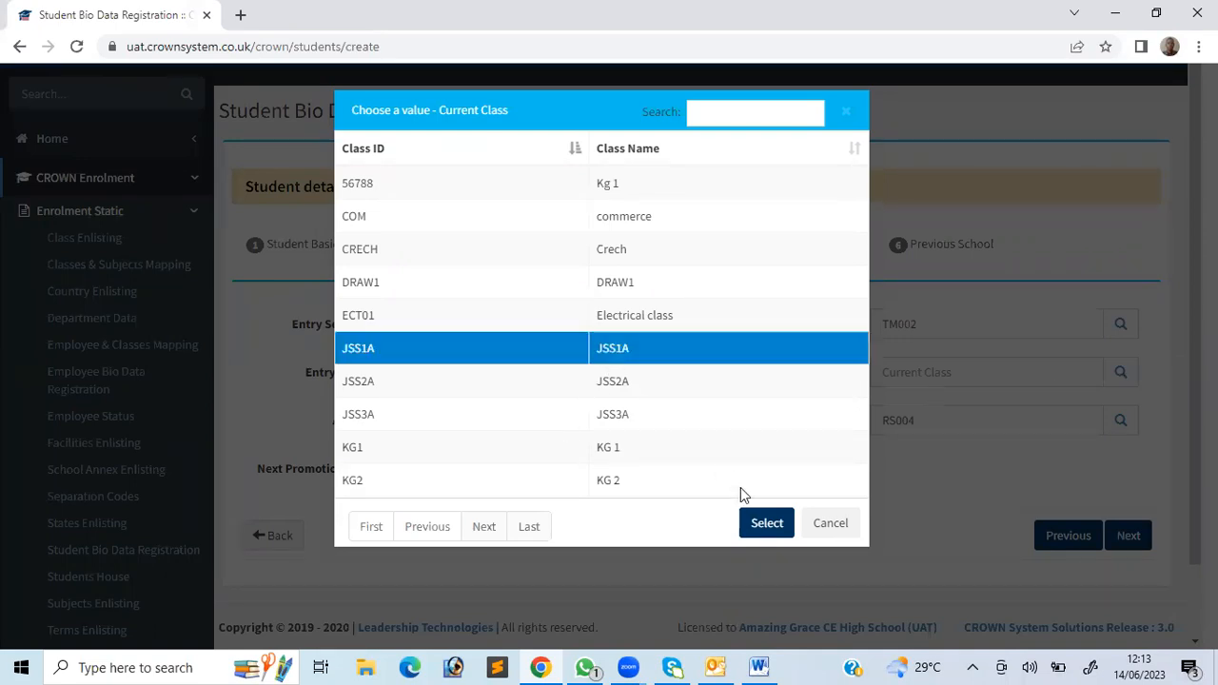
{"action": "left_click", "coordinate": [767, 526]}
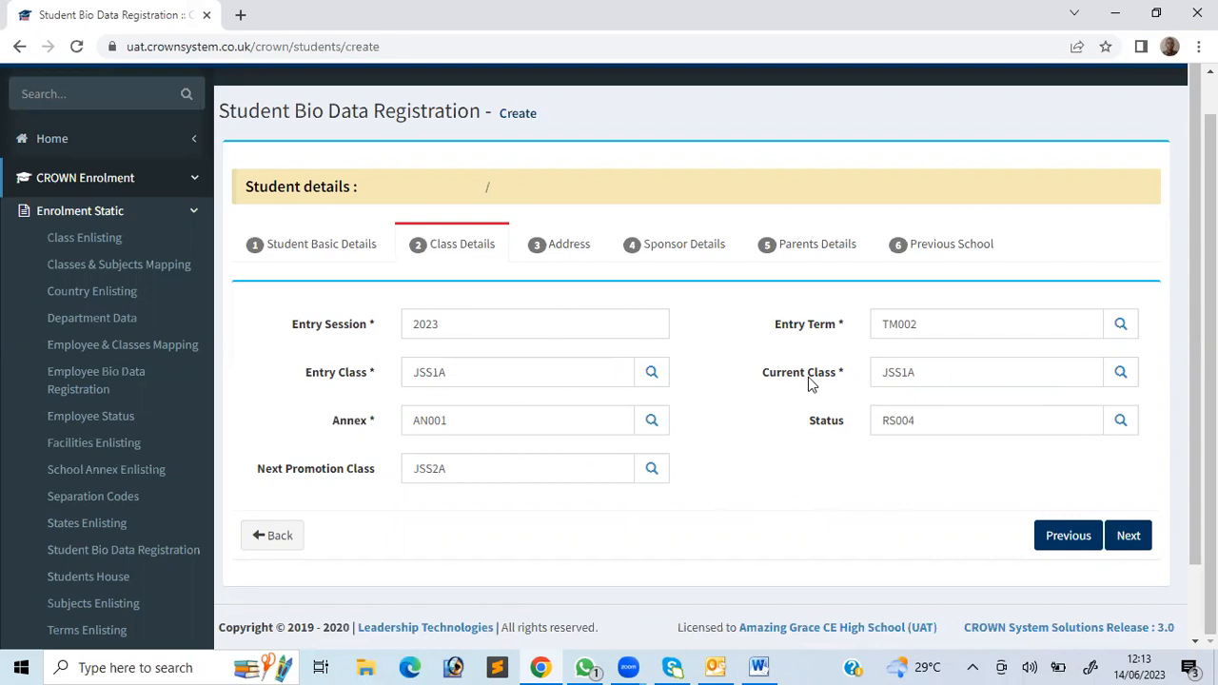
Set the student's status to RS001 (CURRENT) and continue to the Address section
{"action": "mouse_move", "coordinate": [92, 512]}
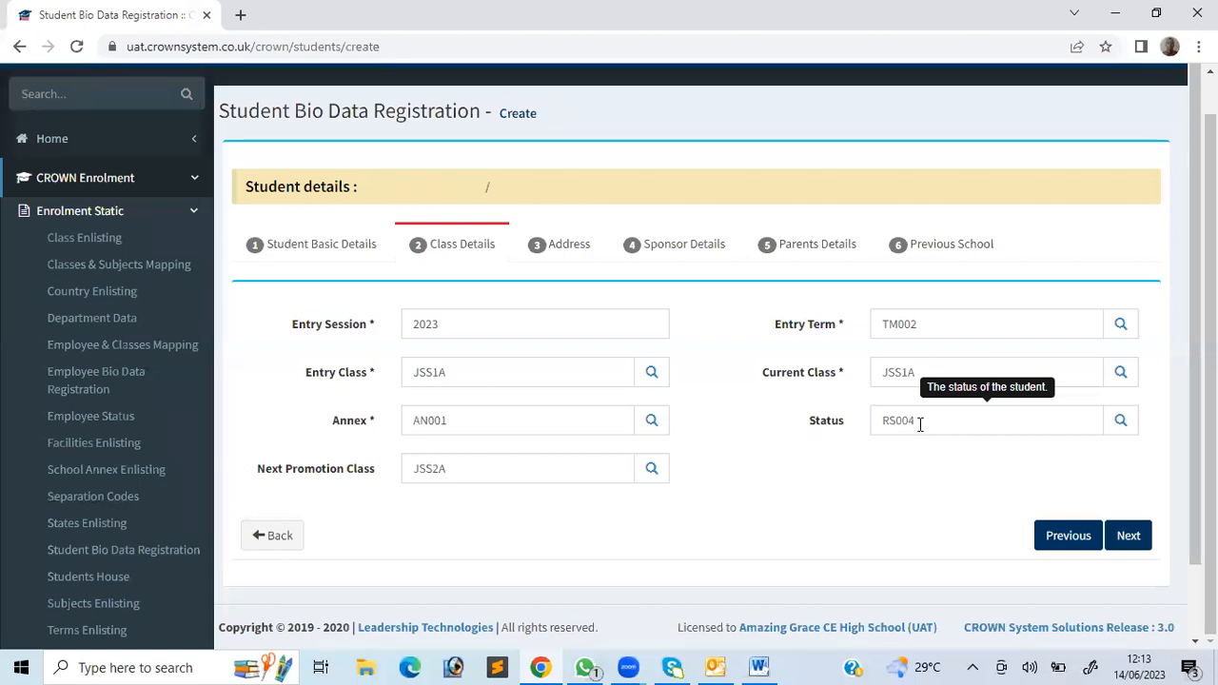
{"action": "left_click", "coordinate": [1121, 424]}
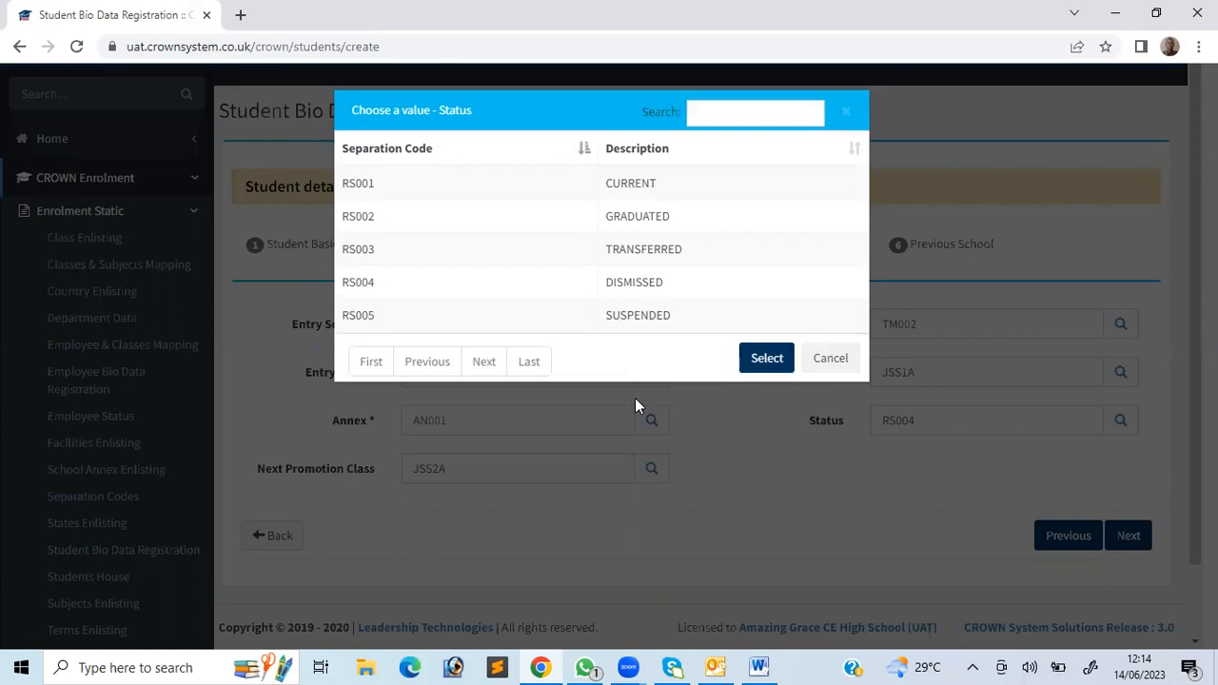
{"action": "left_click", "coordinate": [625, 186]}
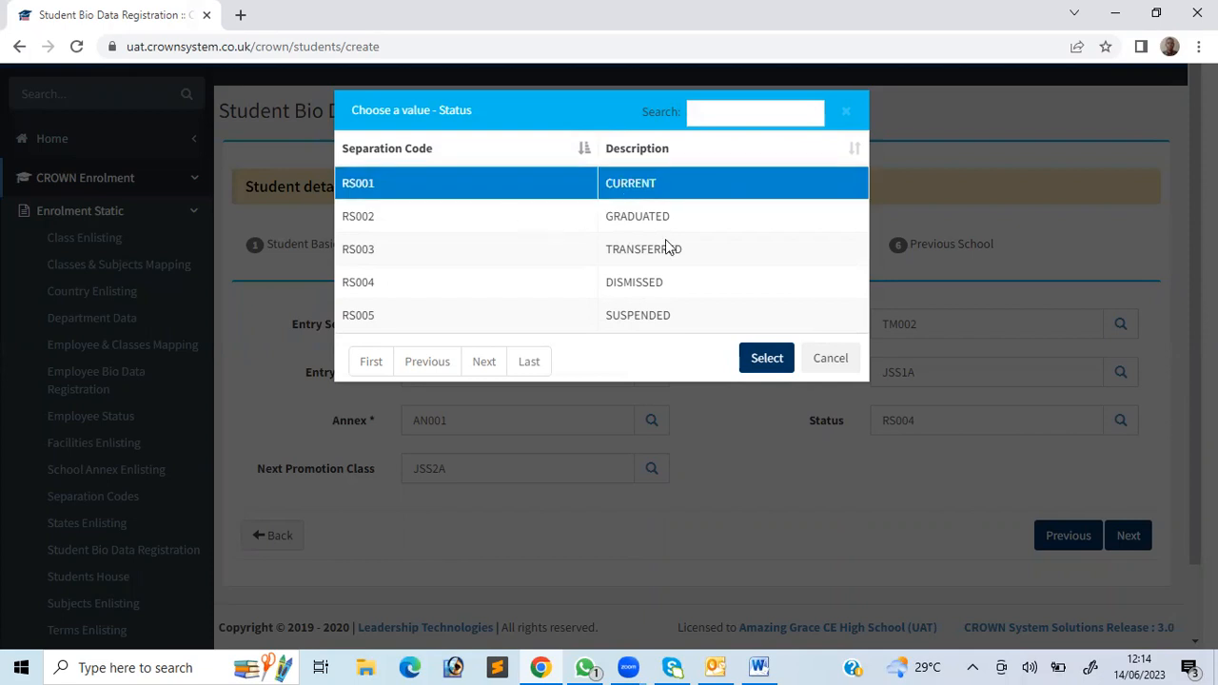
{"action": "left_click", "coordinate": [781, 360]}
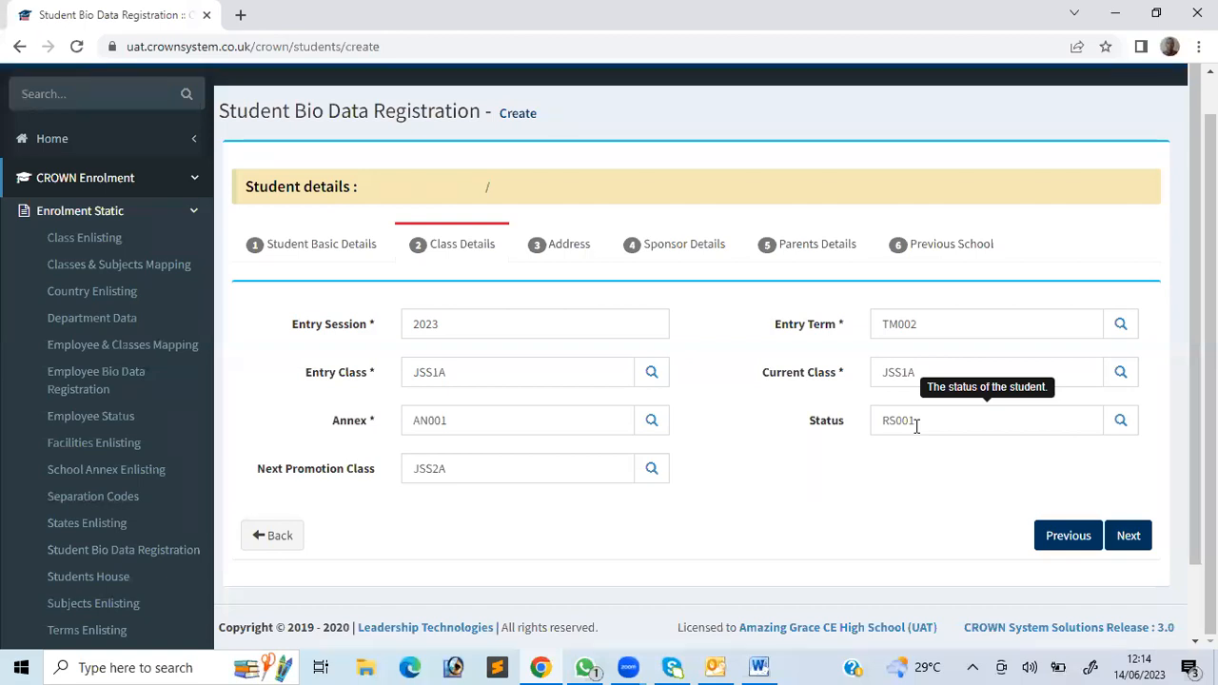
{"action": "left_click", "coordinate": [1133, 543]}
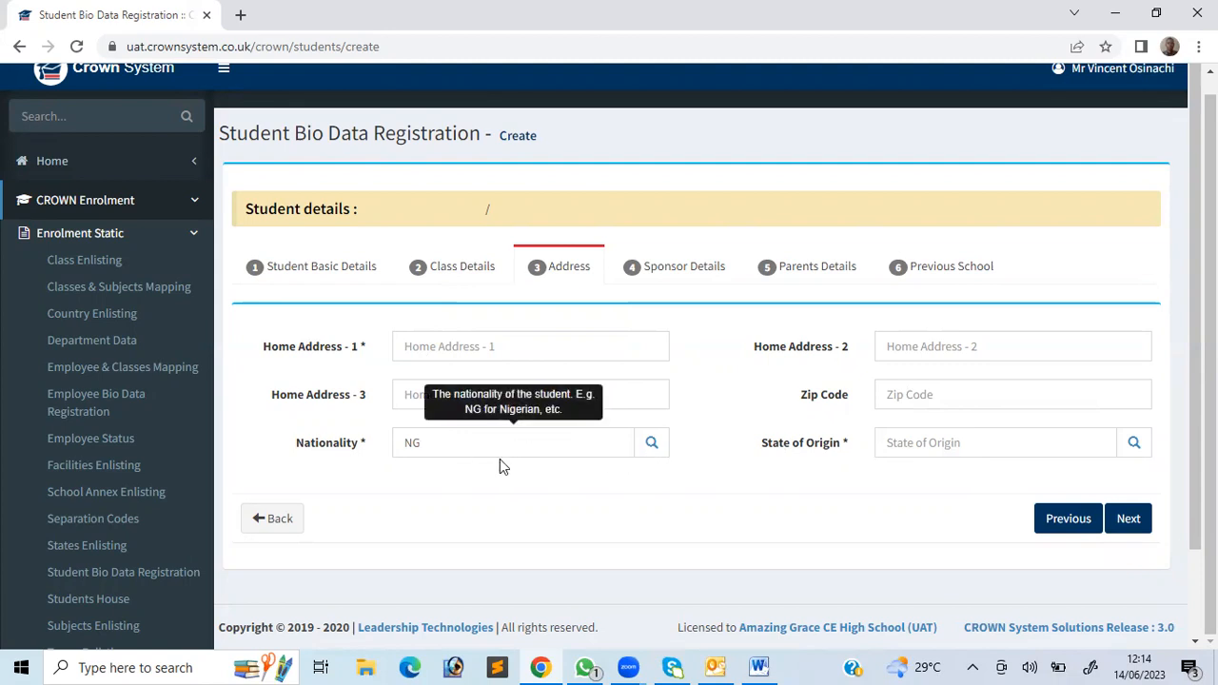
Set the student's nationality to Ghana (GH) and view its available states of origin without choosing one
{"action": "left_click", "coordinate": [652, 448]}
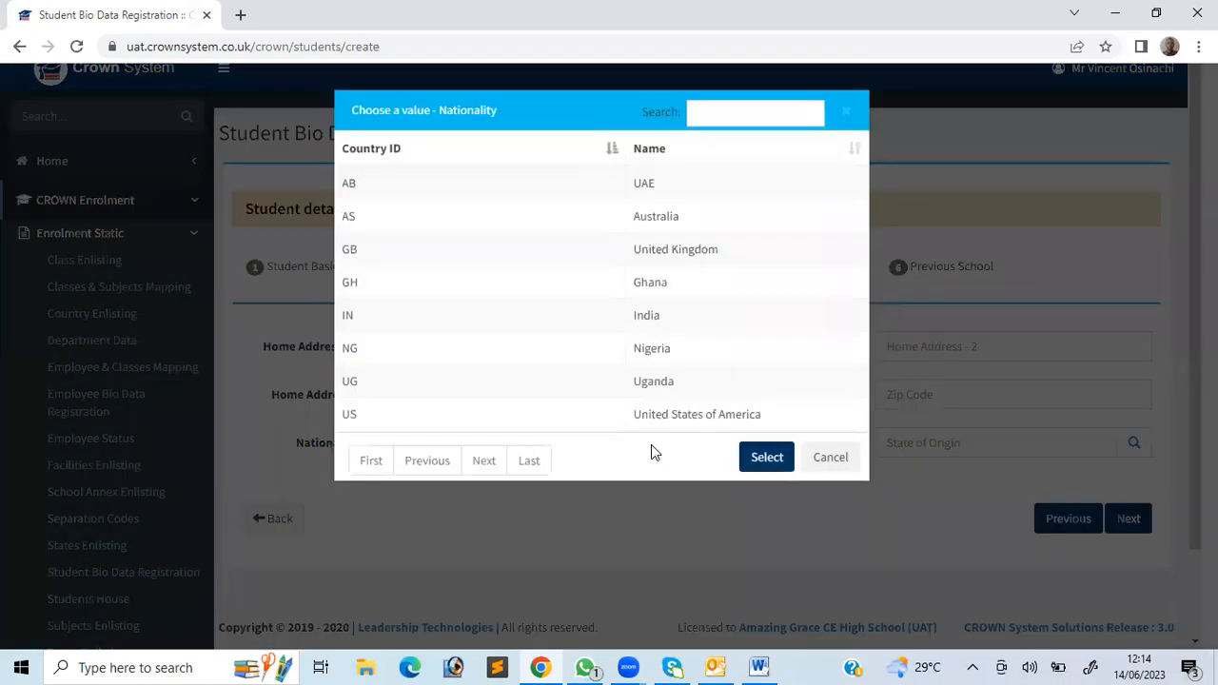
{"action": "left_click", "coordinate": [648, 280]}
{"action": "left_click", "coordinate": [766, 459]}
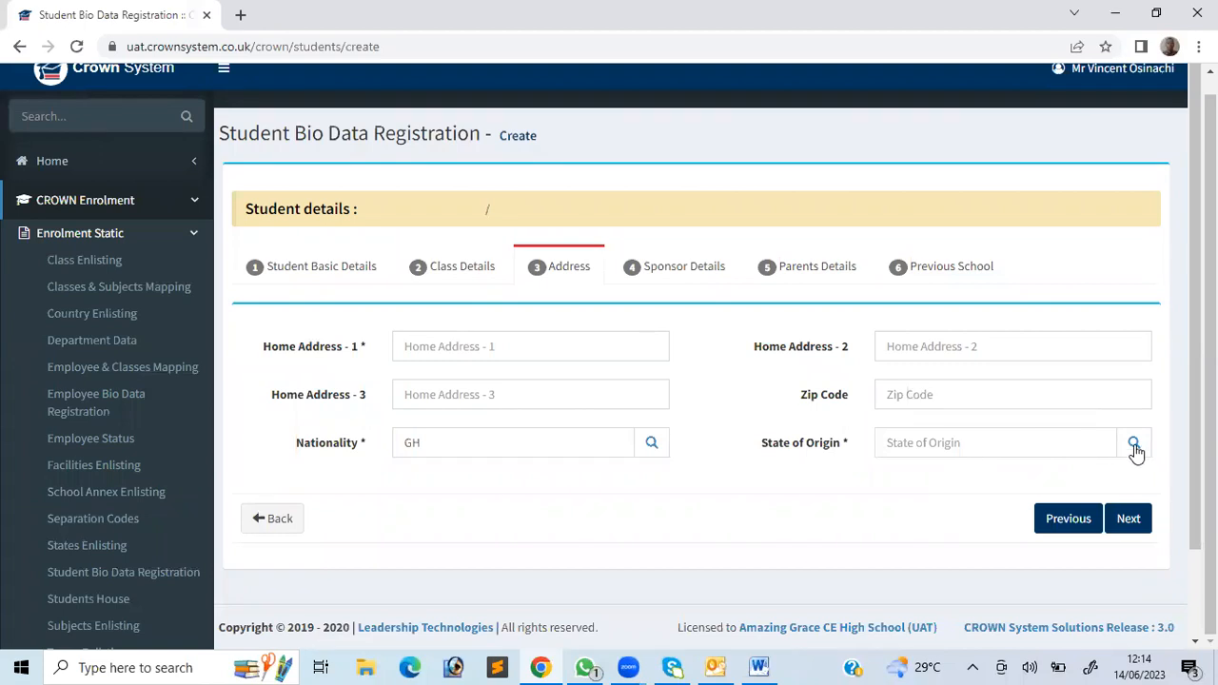
{"action": "left_click", "coordinate": [1134, 444]}
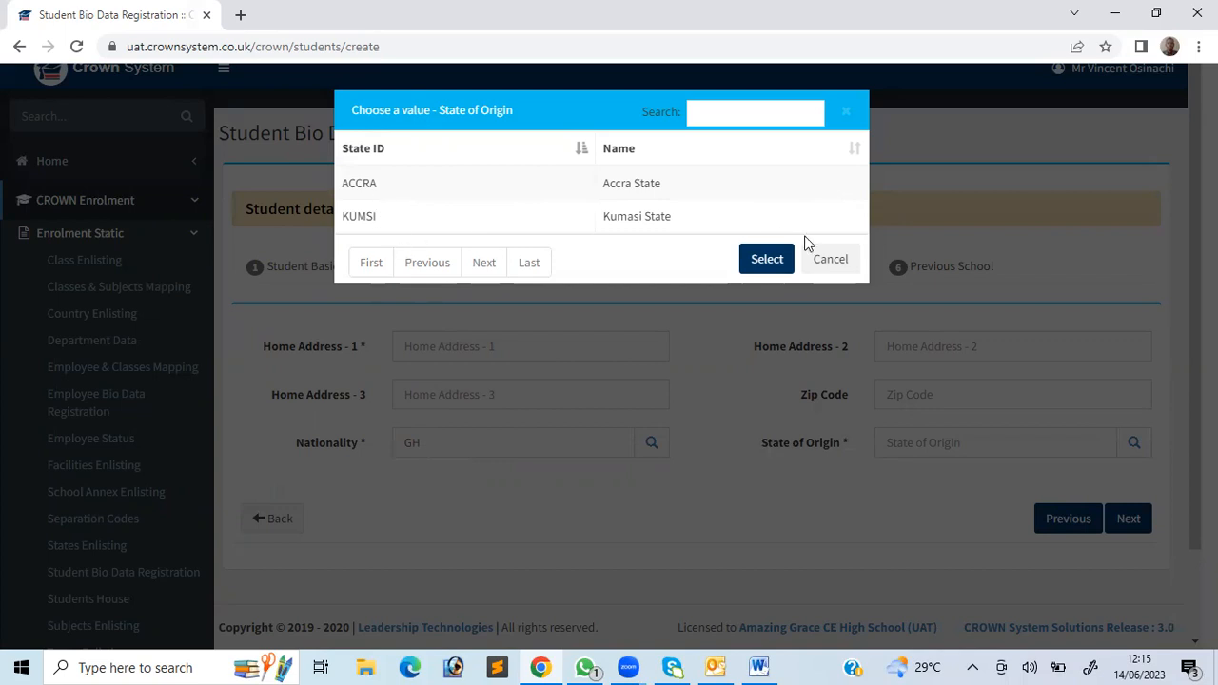
{"action": "left_click", "coordinate": [841, 263]}
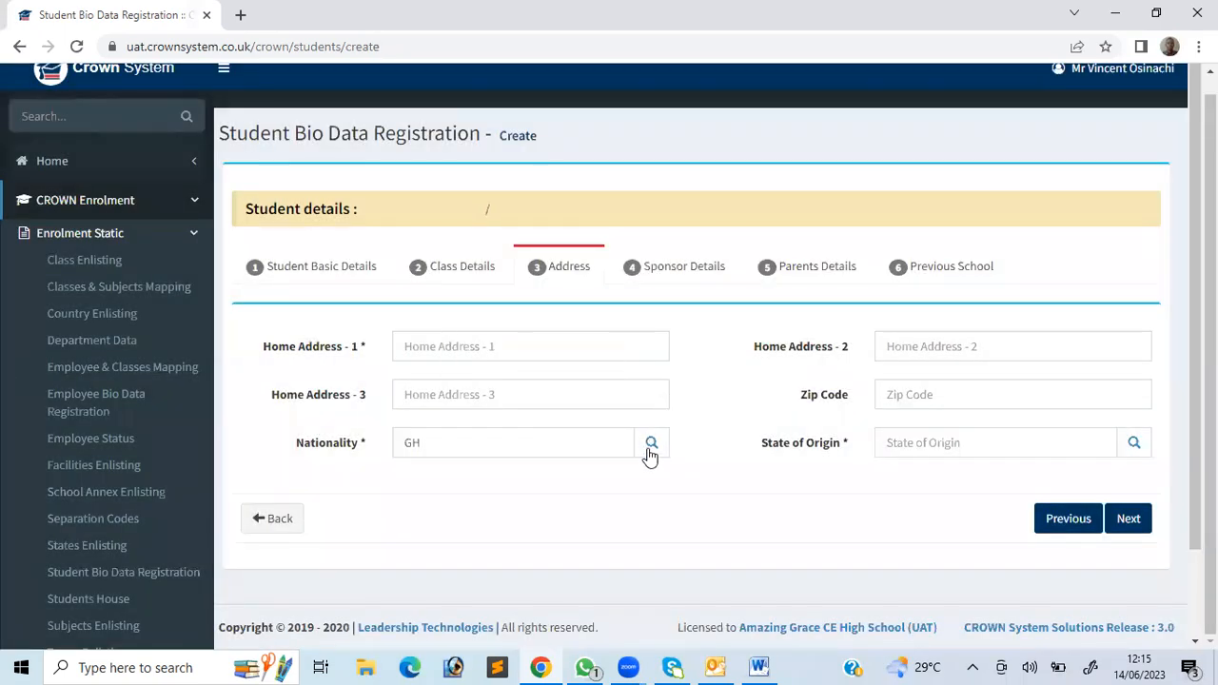
Change the nationality to United Kingdom (GB) and view its available states of origin without choosing one
{"action": "left_click", "coordinate": [653, 444]}
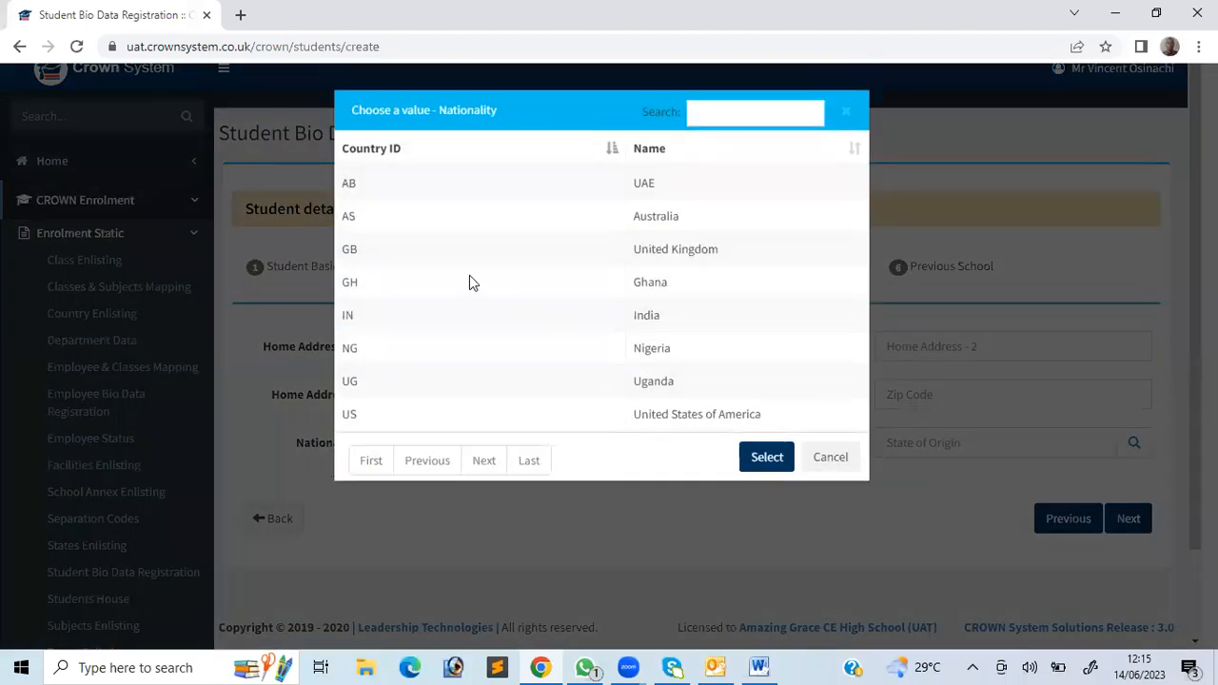
{"action": "left_click", "coordinate": [658, 247]}
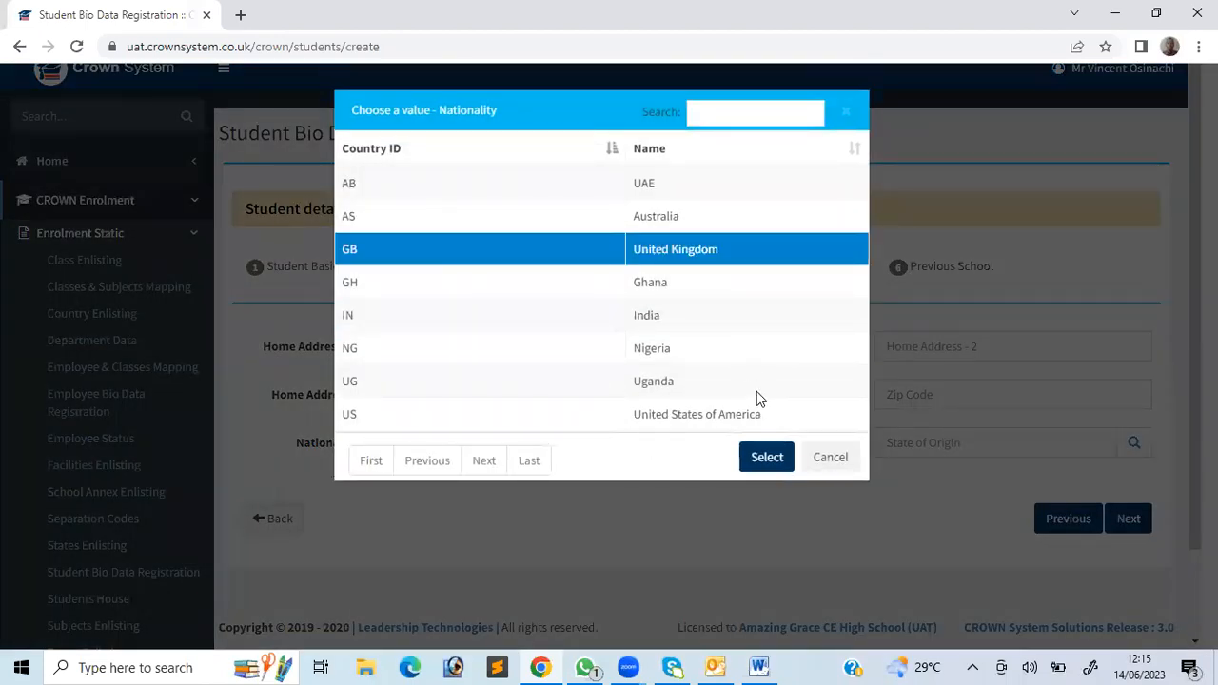
{"action": "left_click", "coordinate": [767, 458]}
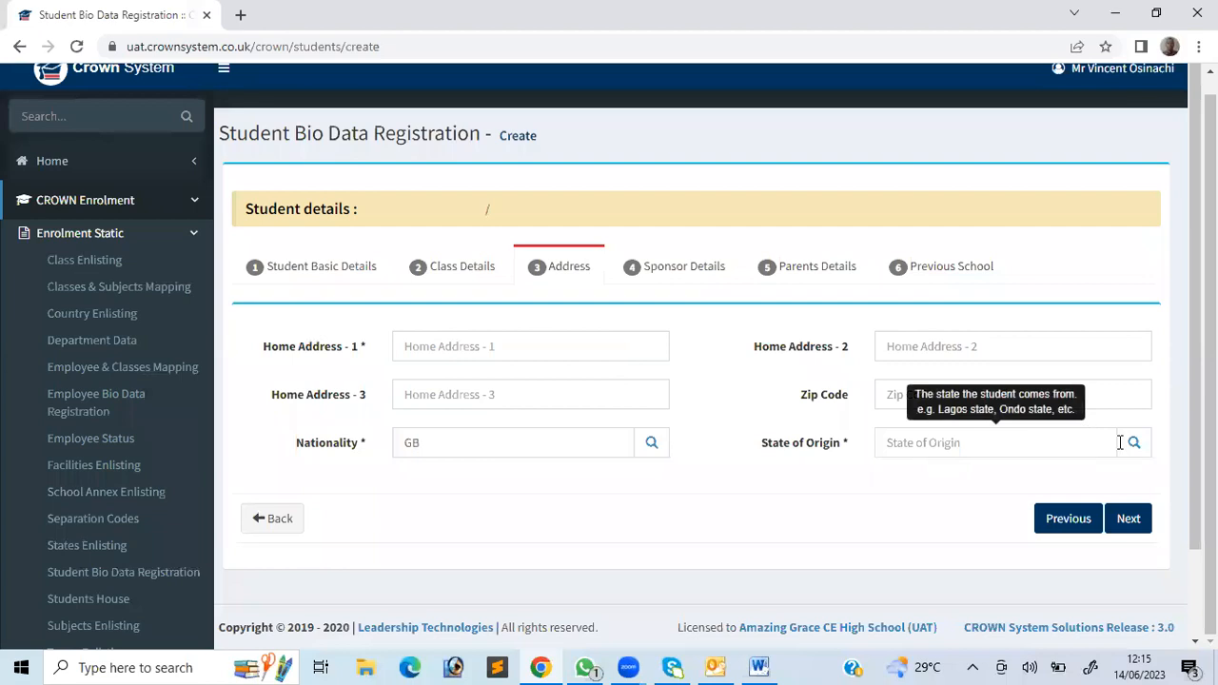
{"action": "left_click", "coordinate": [1132, 444]}
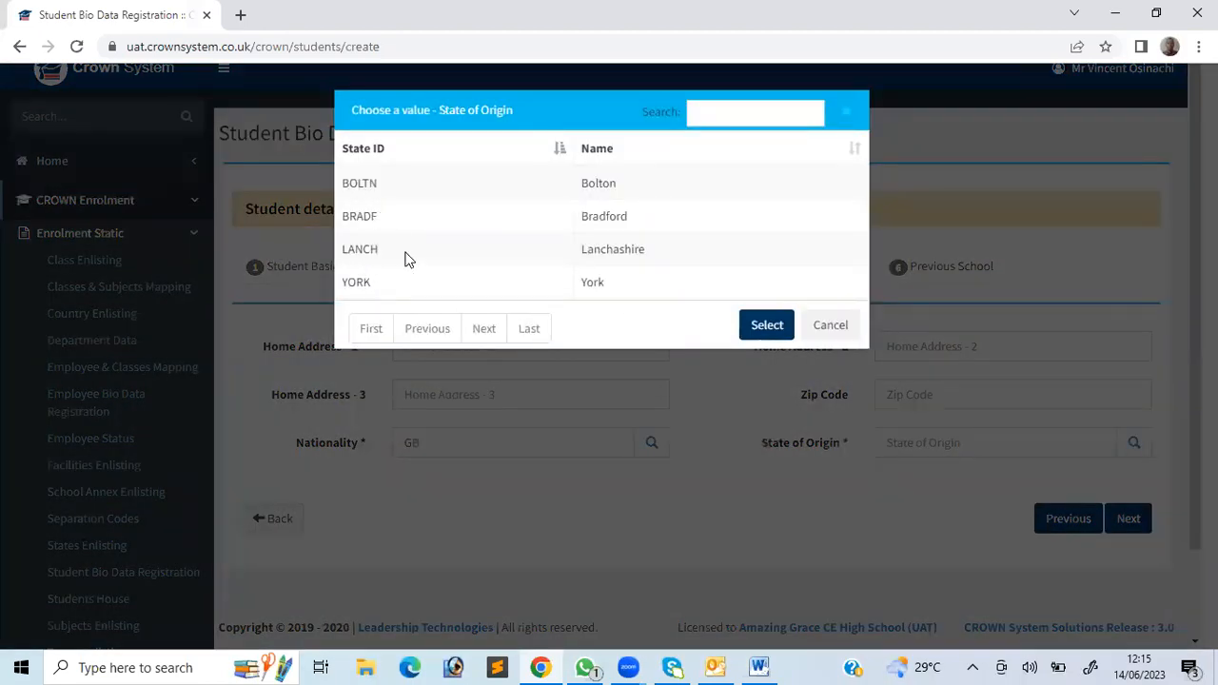
{"action": "left_click", "coordinate": [828, 326]}
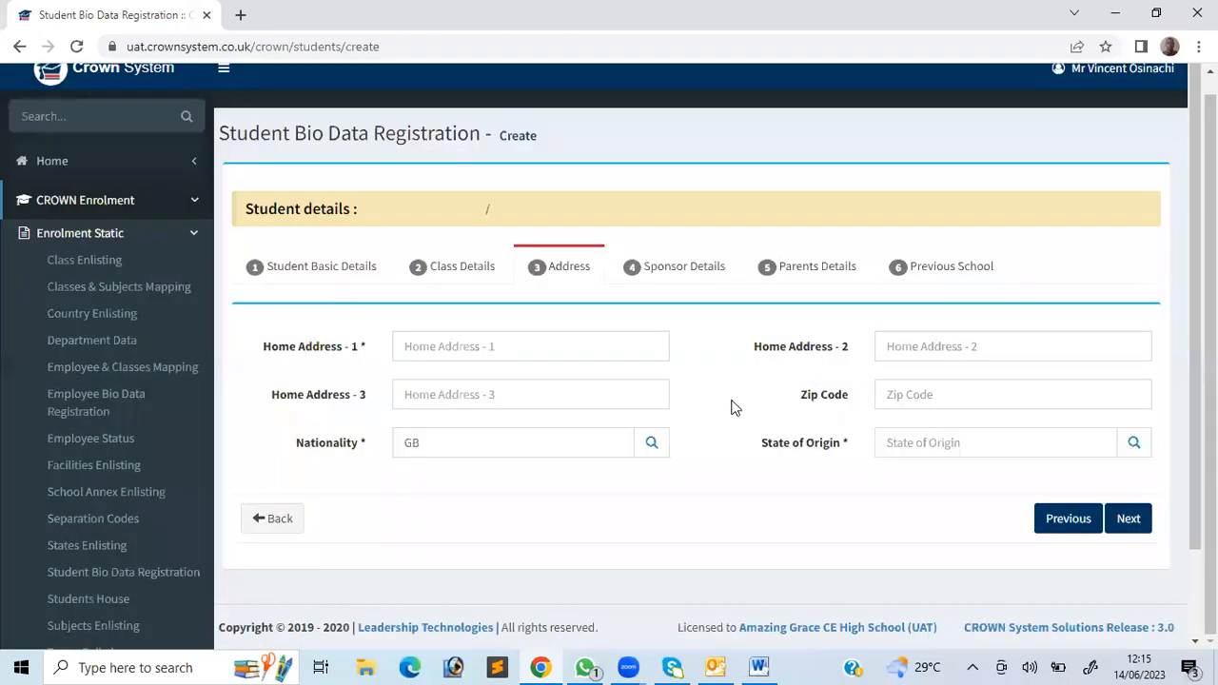
Set the nationality to Nigeria (NG) and view its list of states of origin without choosing one
{"action": "left_click", "coordinate": [651, 446]}
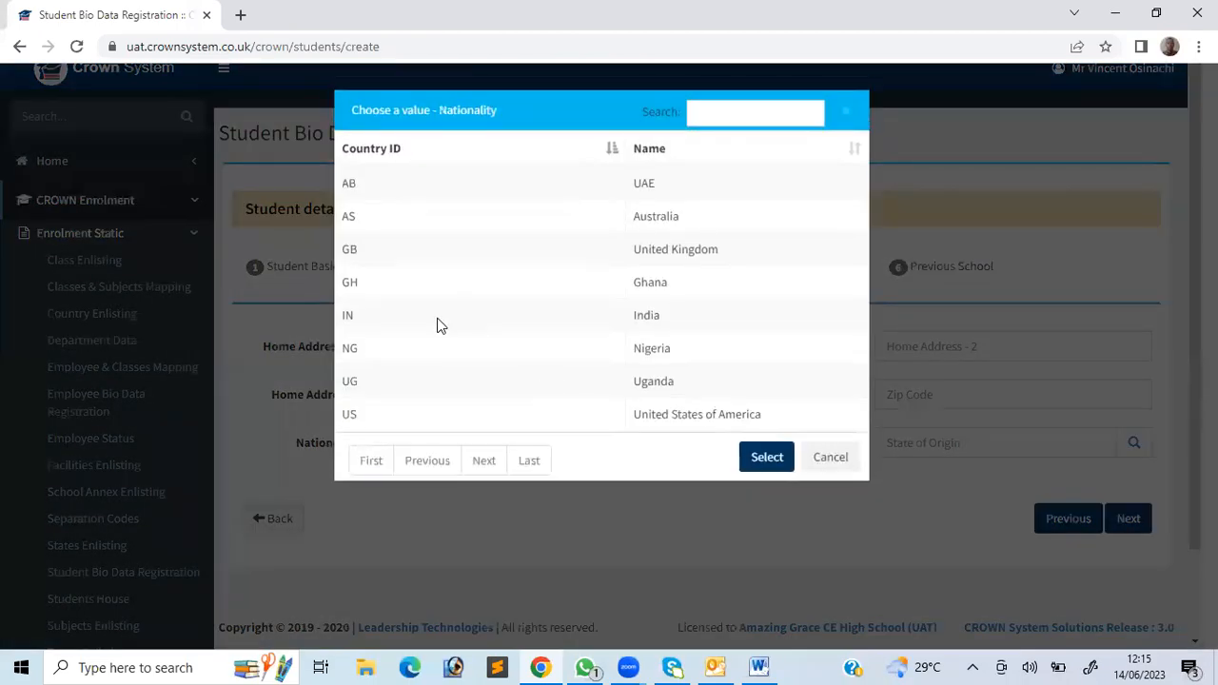
{"action": "left_click", "coordinate": [647, 349]}
{"action": "left_click", "coordinate": [767, 457]}
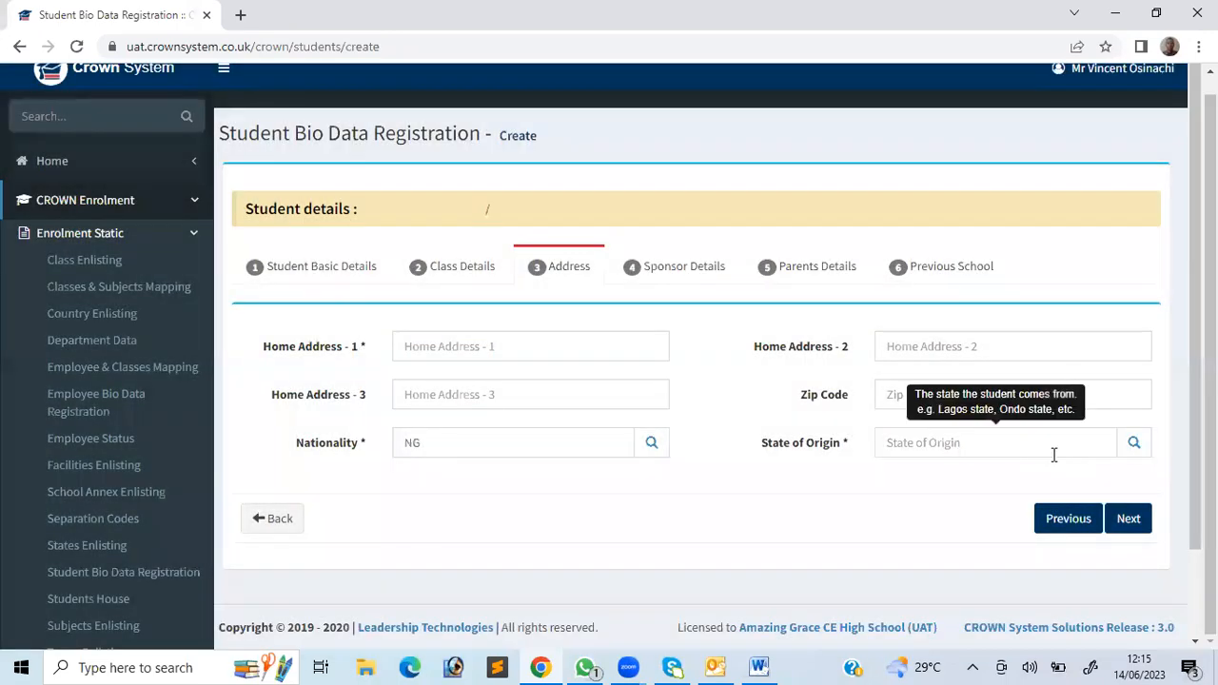
{"action": "left_click", "coordinate": [1132, 446]}
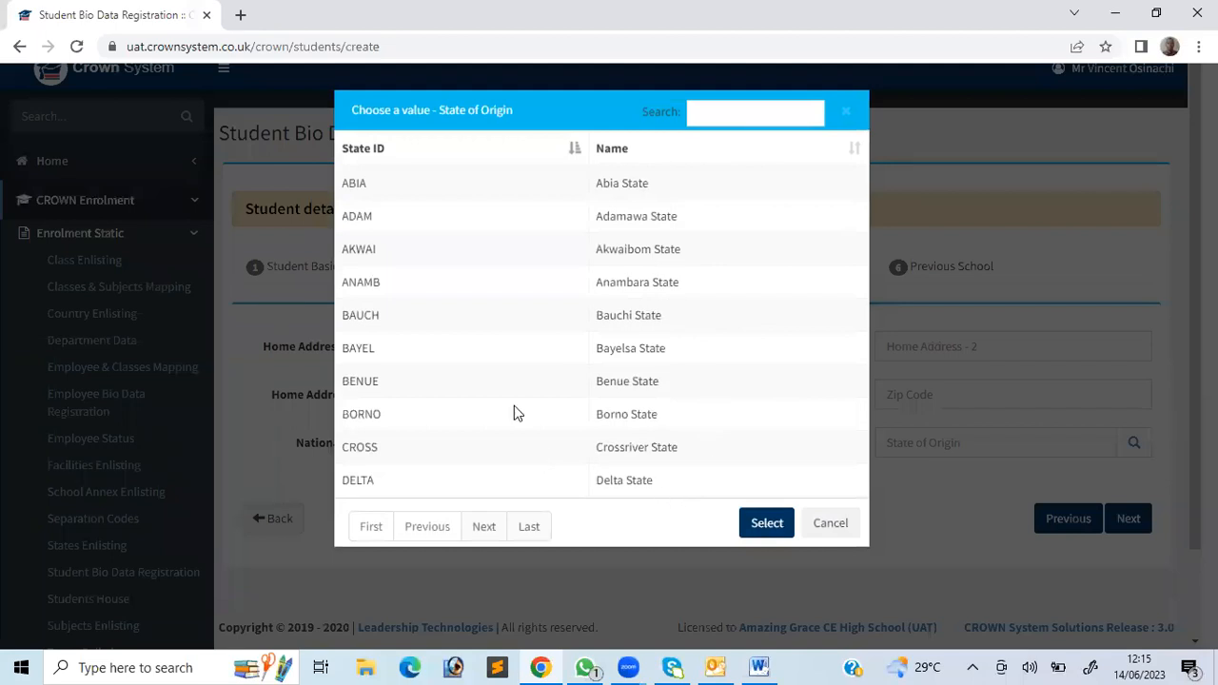
{"action": "left_click", "coordinate": [837, 526]}
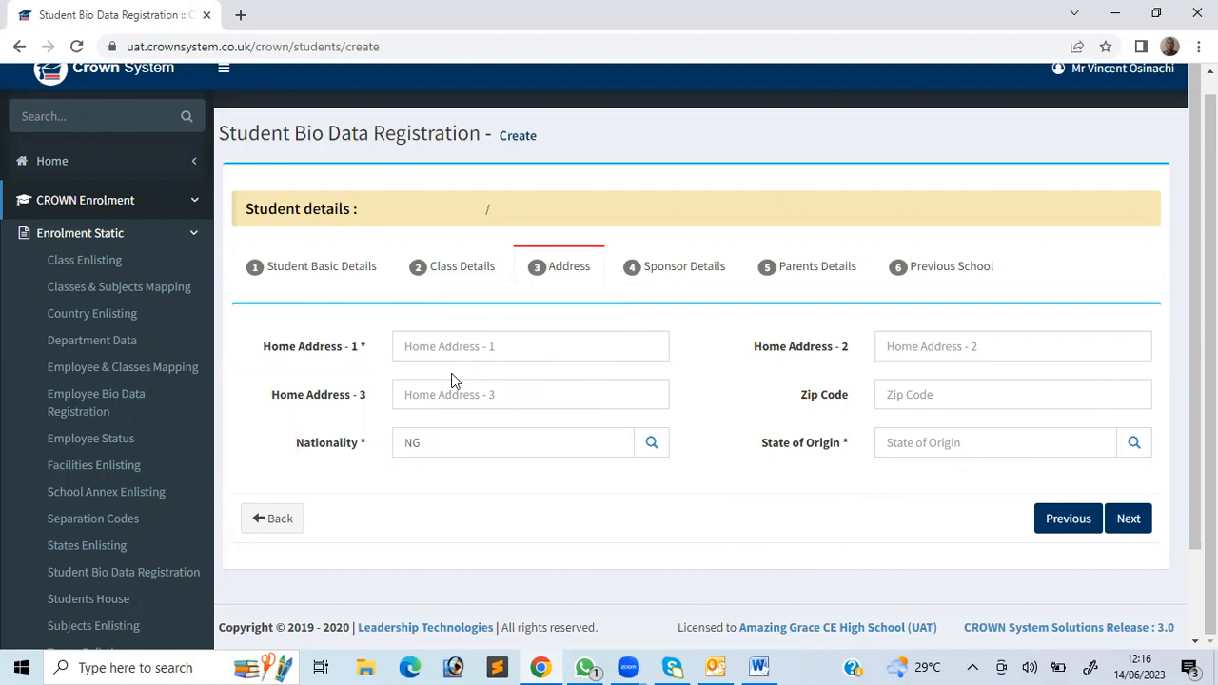
Look over the Sponsor Details and Parents Details sections of the student registration without entering any values
{"action": "left_click", "coordinate": [693, 272]}
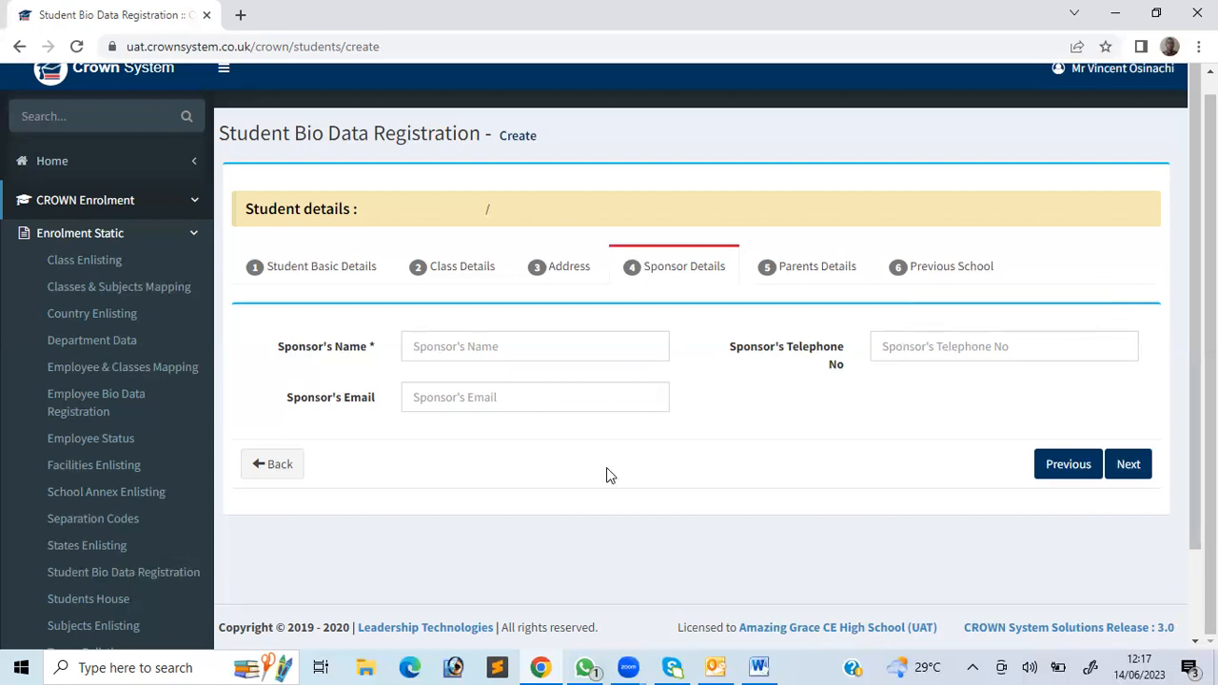
{"action": "left_click", "coordinate": [513, 399]}
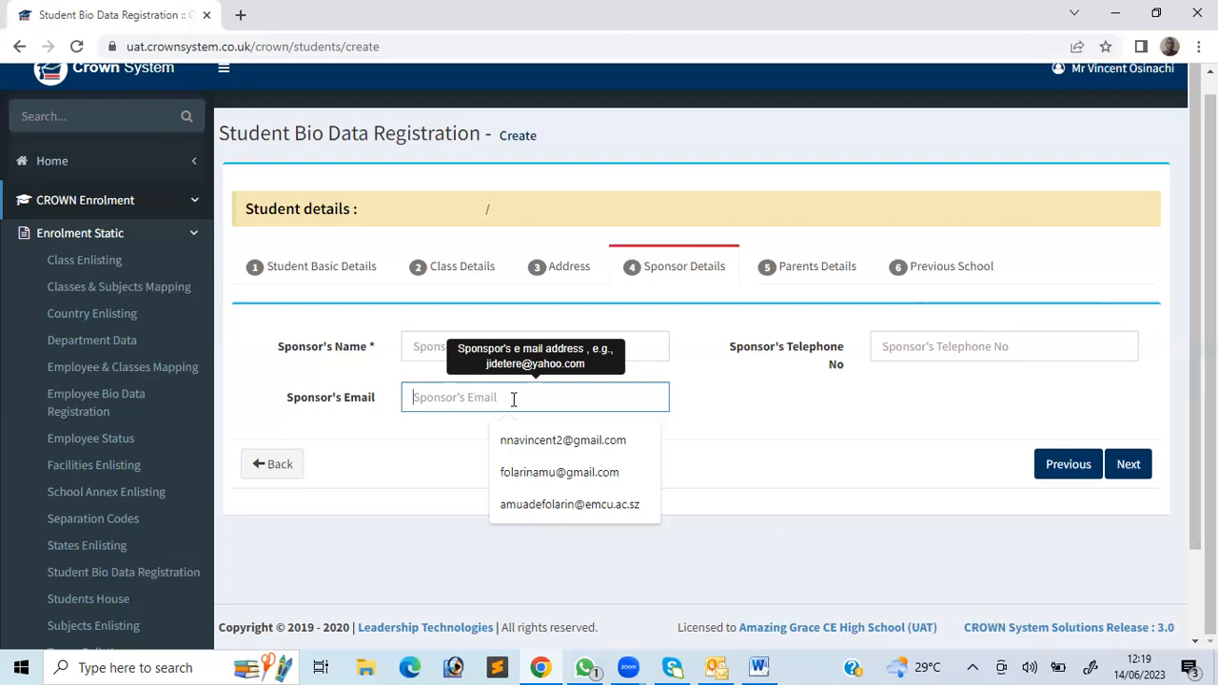
{"action": "key", "text": "Return"}
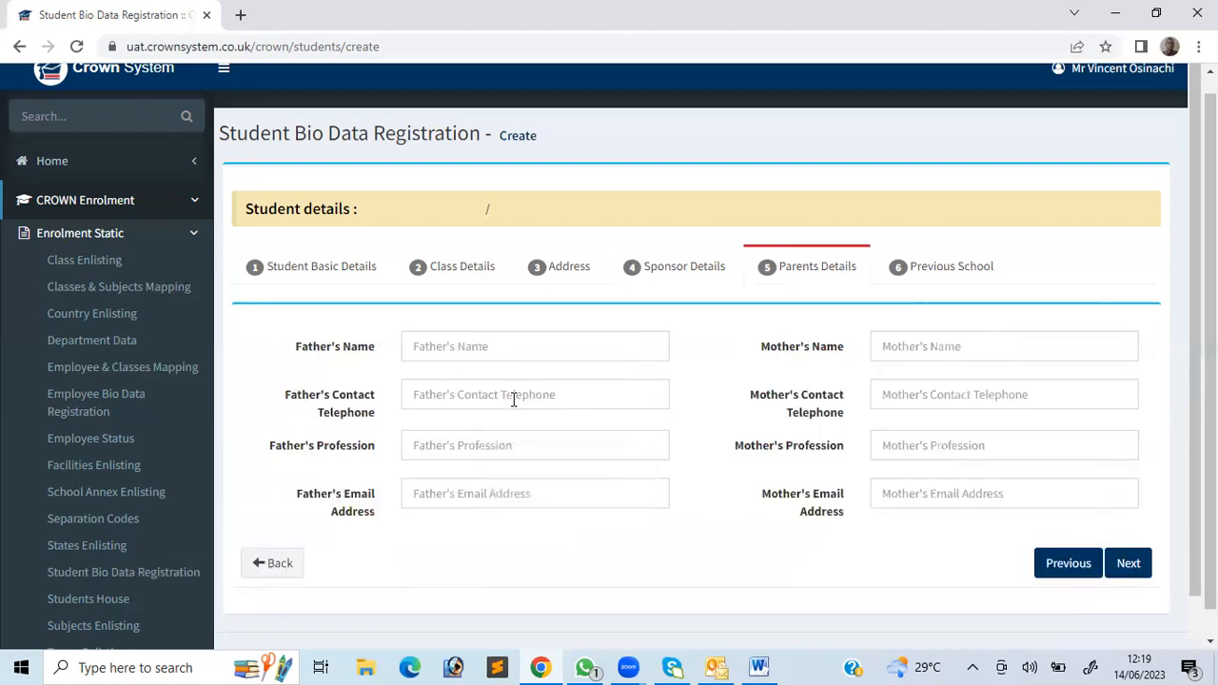
{"action": "key", "text": "Left"}
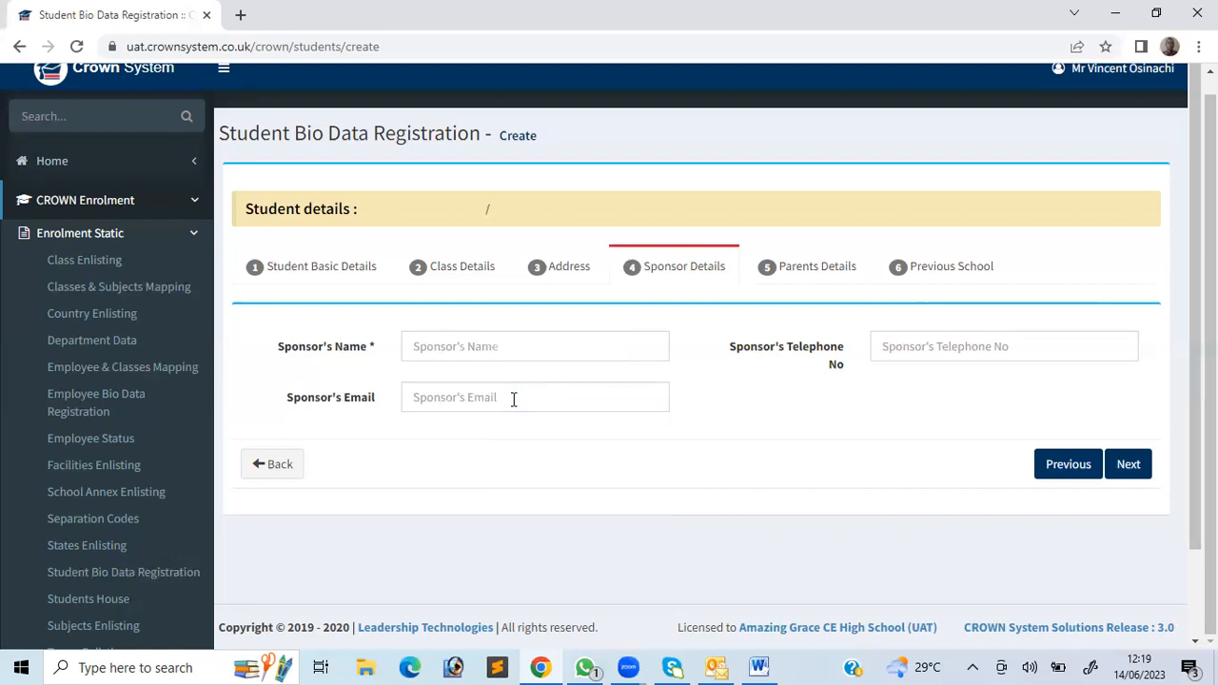
{"action": "key", "text": "Right"}
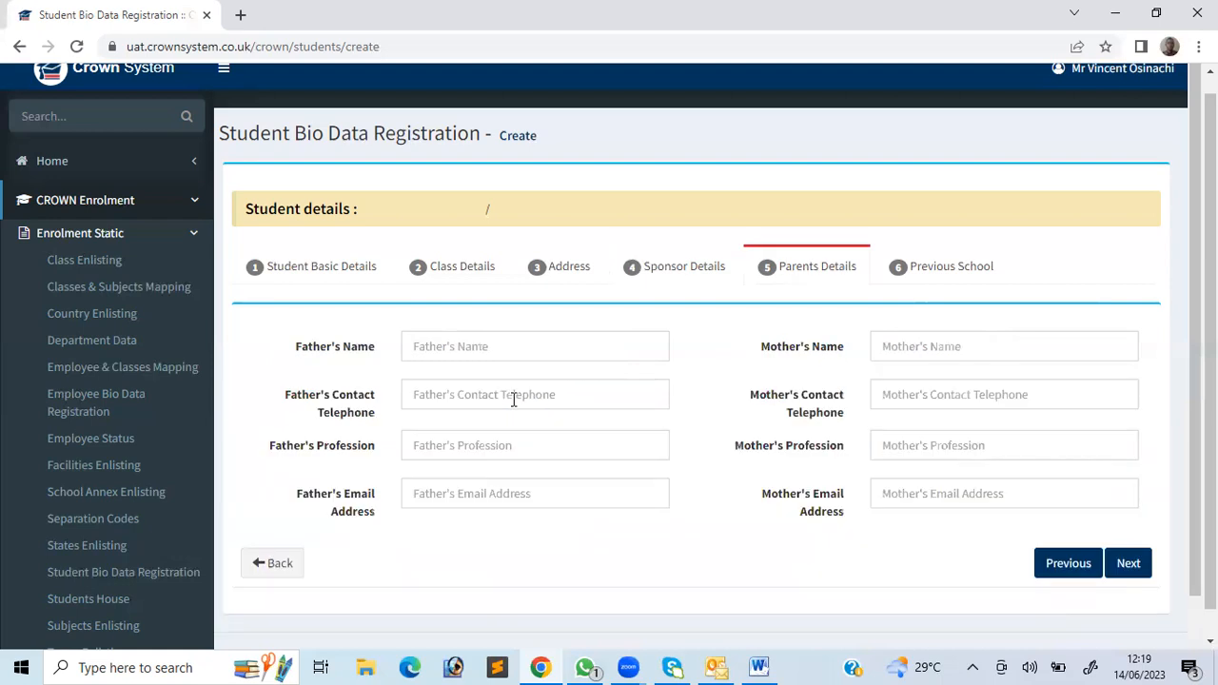
{"action": "key", "text": "Left"}
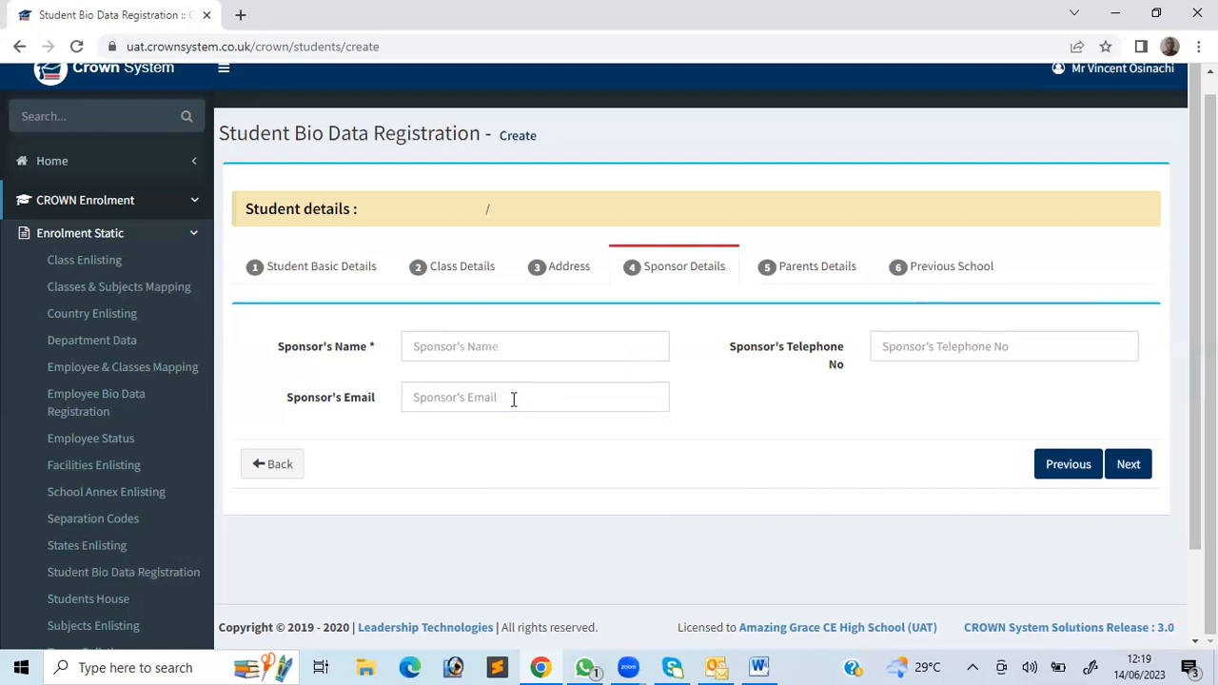
{"action": "key", "text": "Right"}
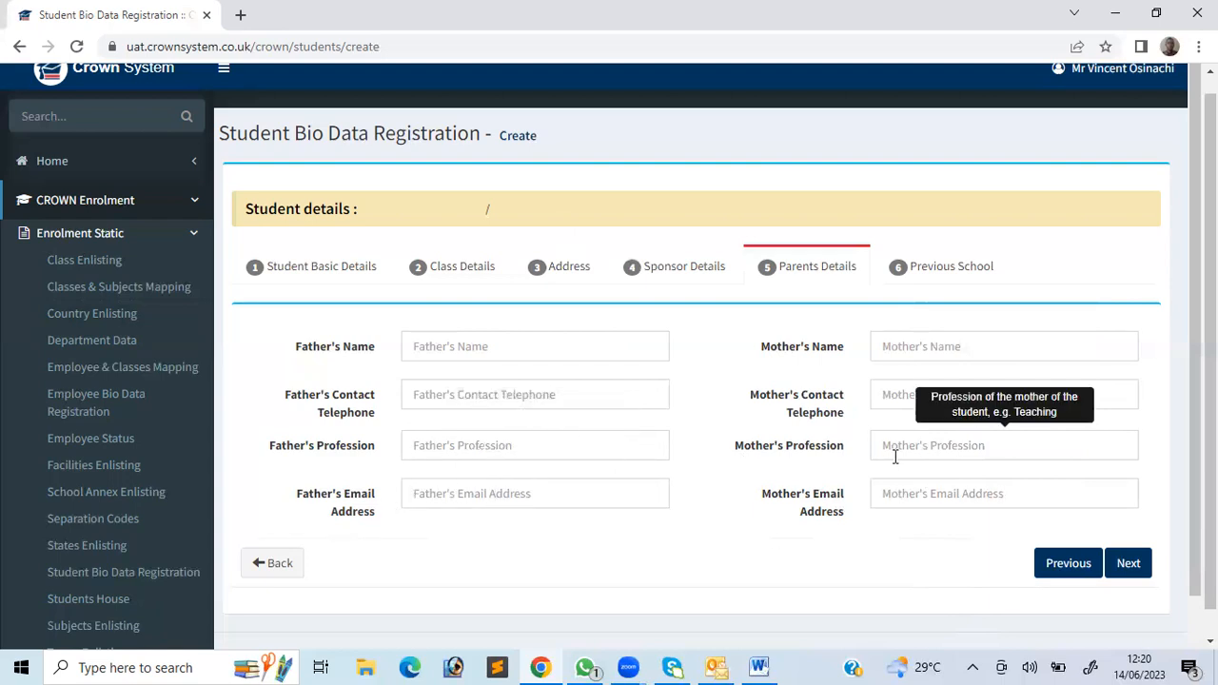
View the Previous School section, including the Reason for Leaving options and Other Information suggestions, without choosing any
{"action": "left_click", "coordinate": [967, 275]}
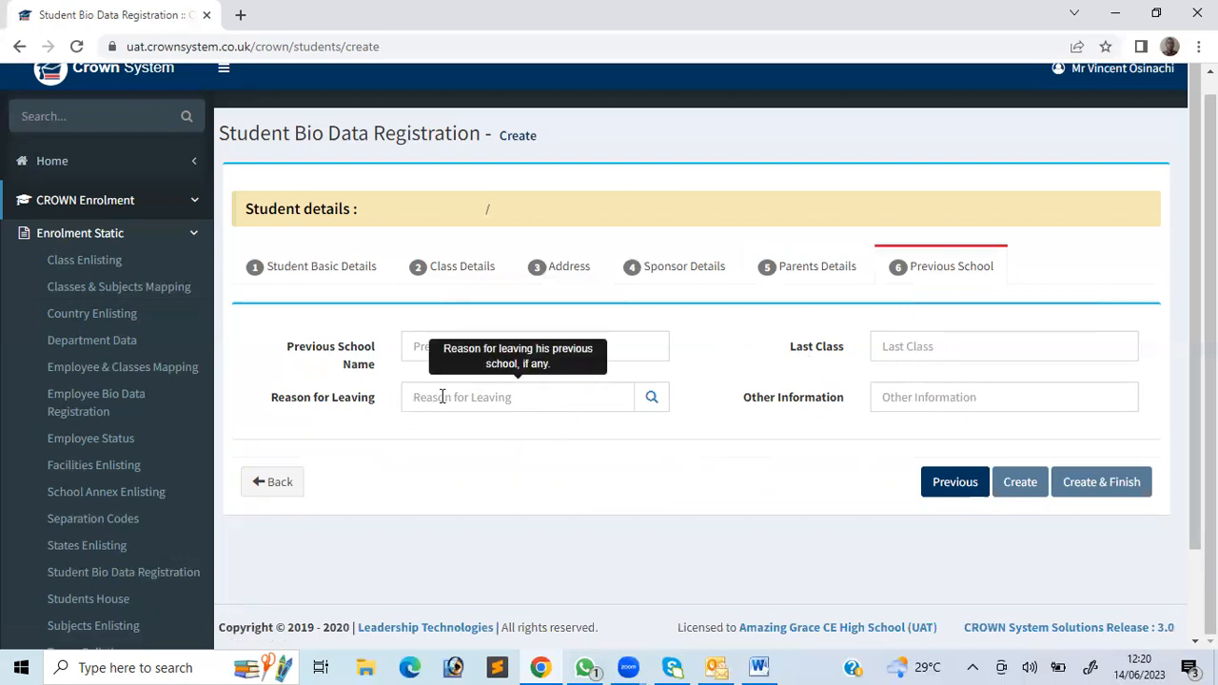
{"action": "left_click", "coordinate": [652, 399]}
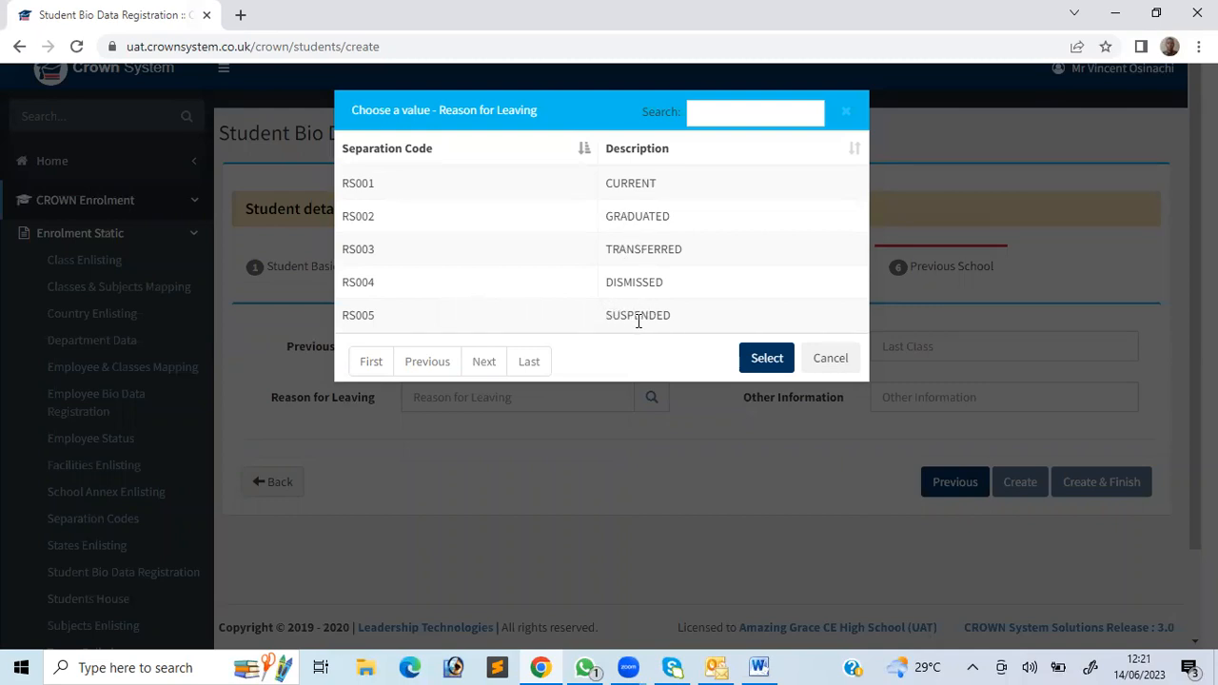
{"action": "left_click", "coordinate": [831, 359]}
{"action": "left_click", "coordinate": [909, 401]}
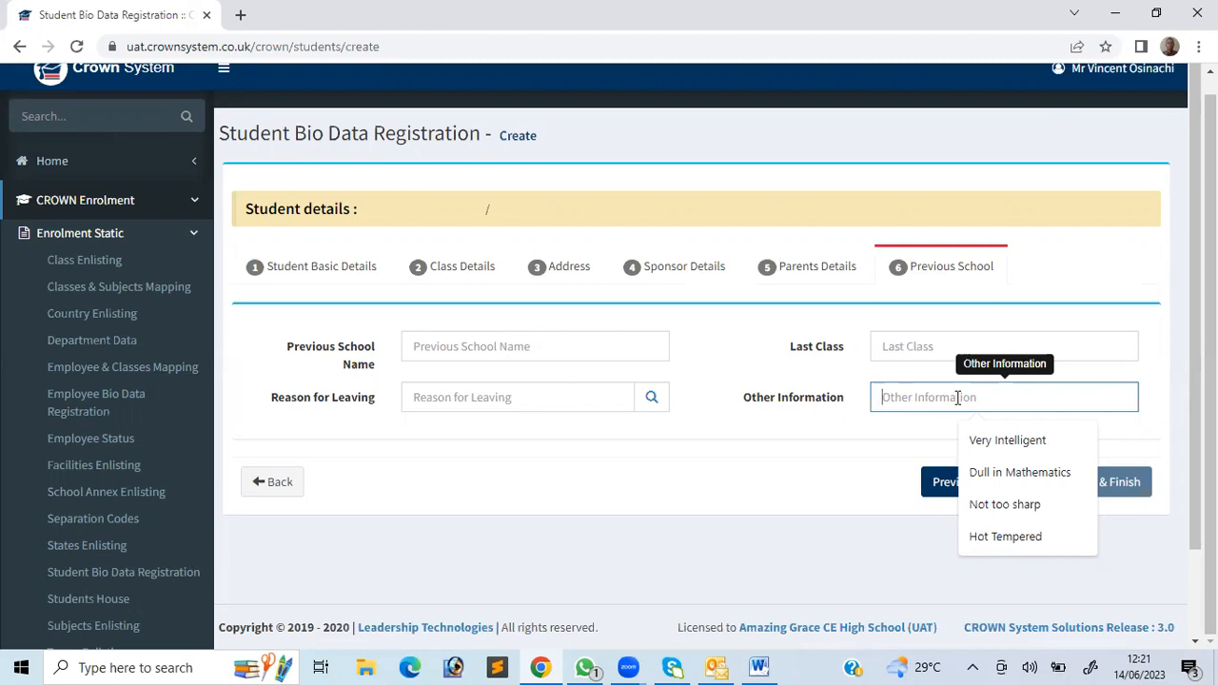
{"action": "left_click", "coordinate": [793, 426]}
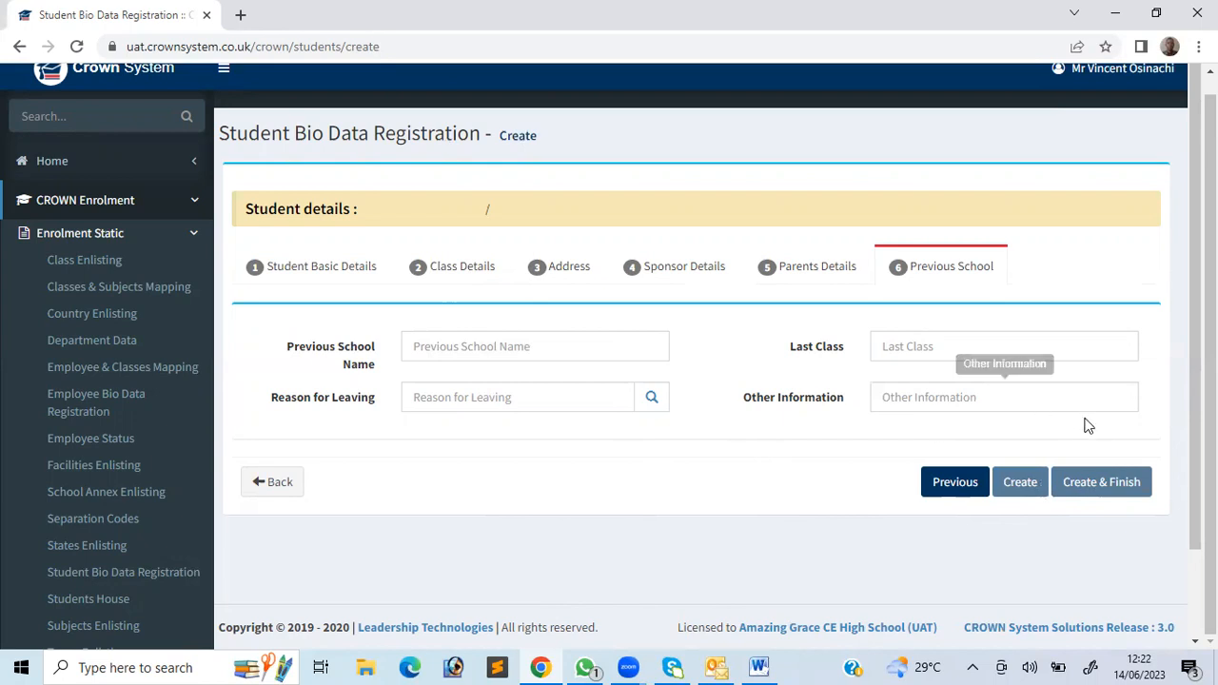
Return to the Student Basic Details section and leave the unsaved registration for the student list
{"action": "left_click", "coordinate": [953, 485]}
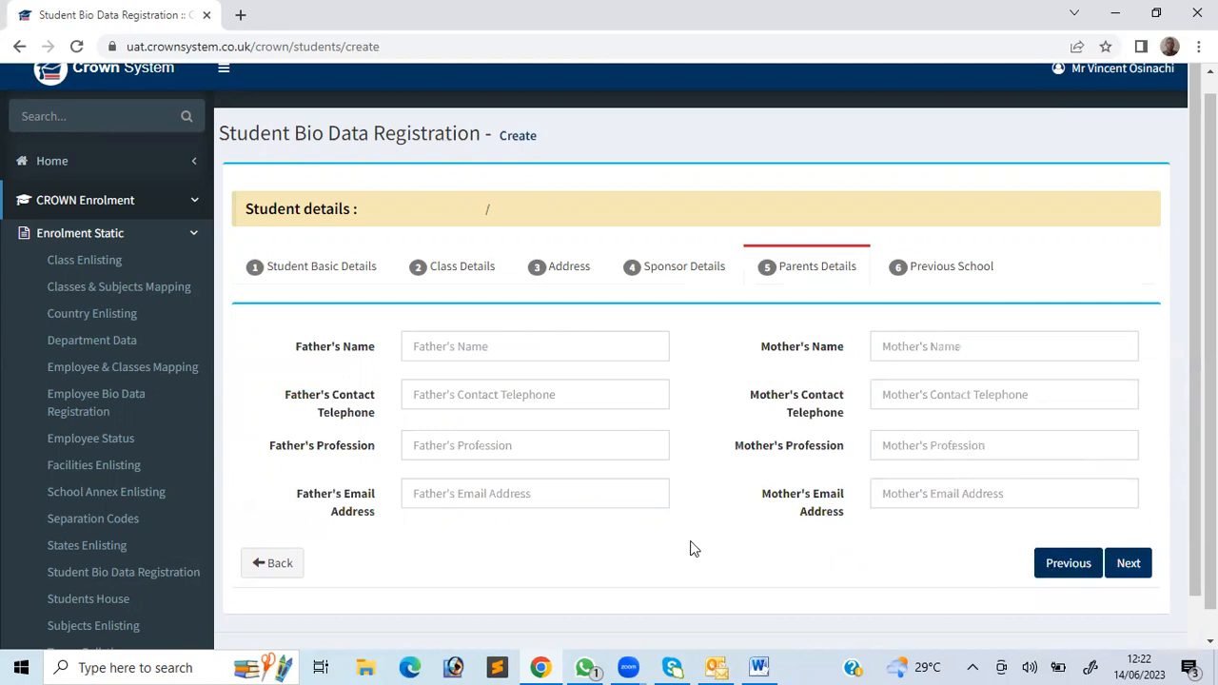
{"action": "left_click", "coordinate": [327, 269]}
{"action": "scroll", "coordinate": [1086, 578], "scroll_direction": "down", "scroll_amount": 3}
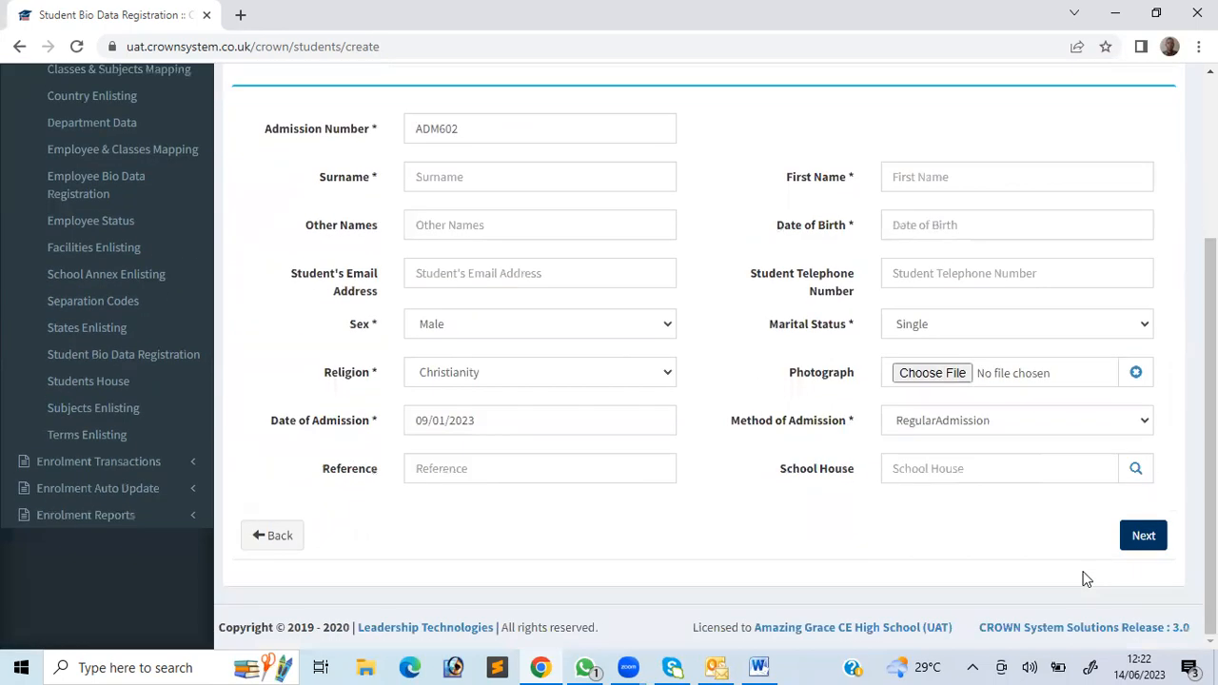
{"action": "left_click", "coordinate": [272, 536]}
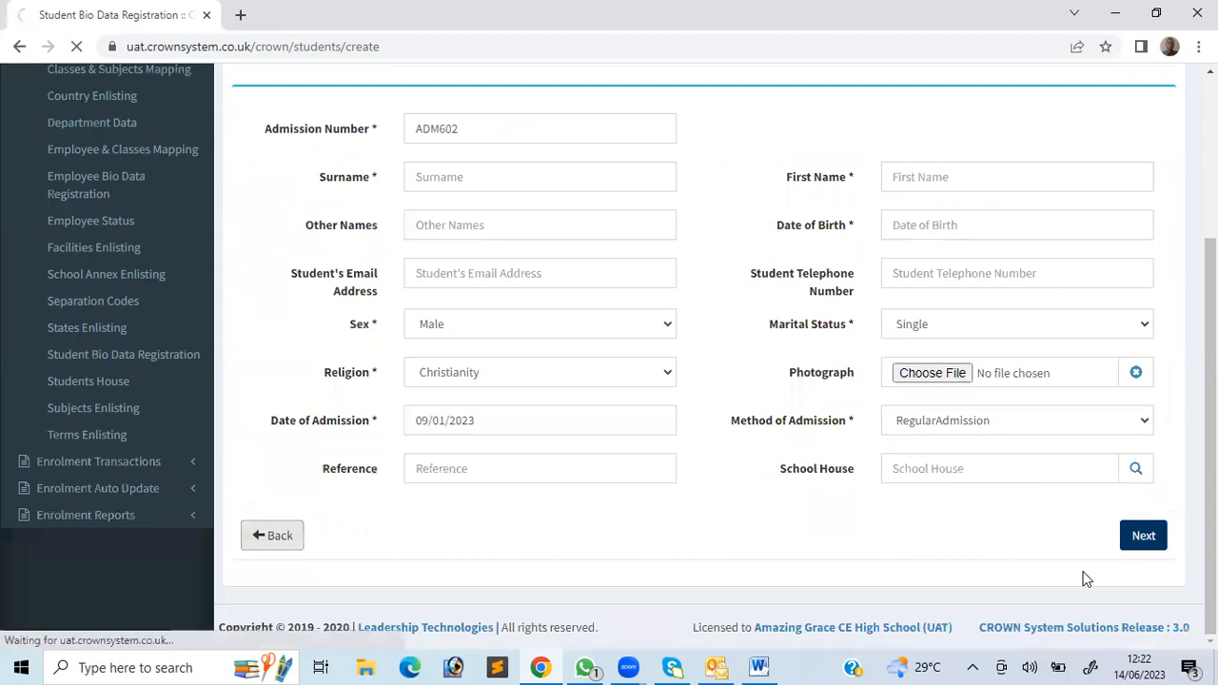
Look through the student bio data list and view the records on its last page, page 26
{"action": "scroll", "coordinate": [1086, 579], "scroll_direction": "down", "scroll_amount": 3}
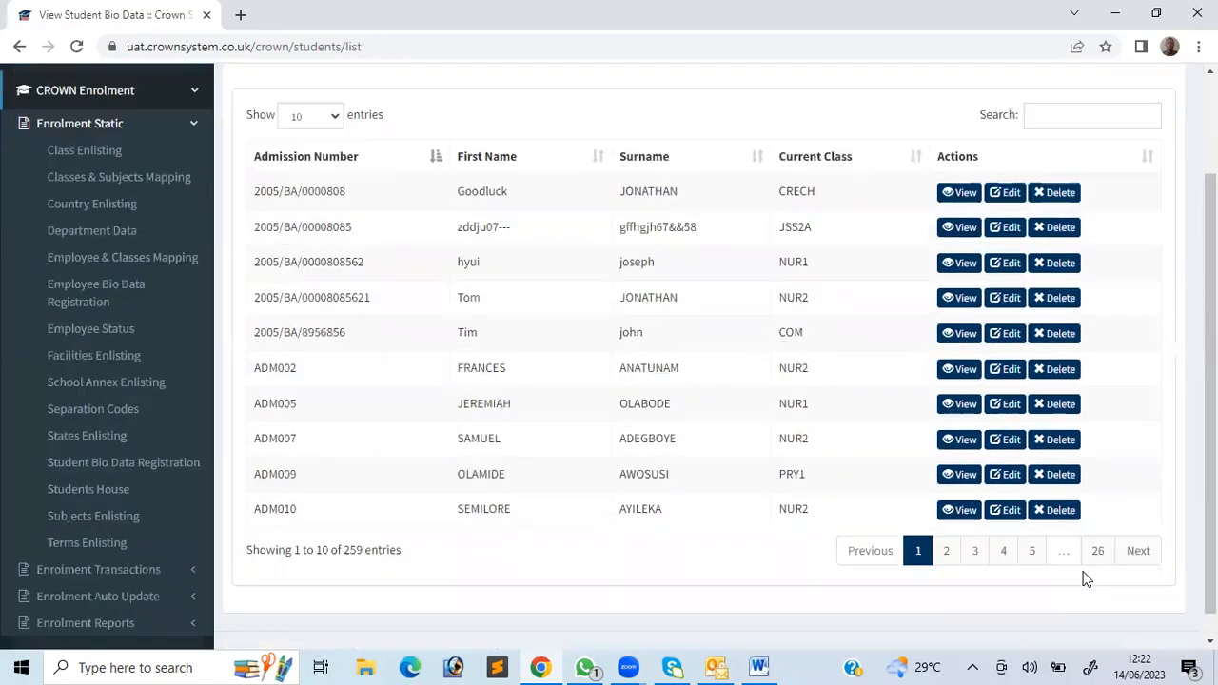
{"action": "scroll", "coordinate": [1086, 579], "scroll_direction": "up", "scroll_amount": 3}
{"action": "scroll", "coordinate": [1086, 579], "scroll_direction": "down", "scroll_amount": 3}
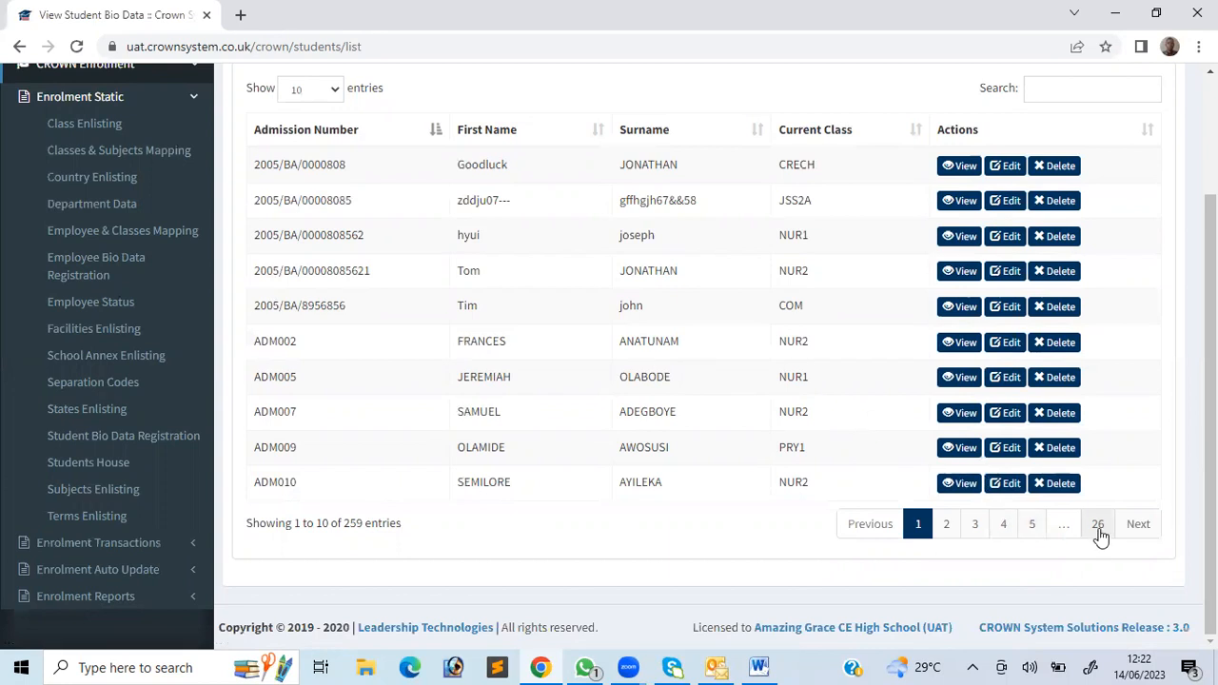
{"action": "left_click", "coordinate": [1099, 529]}
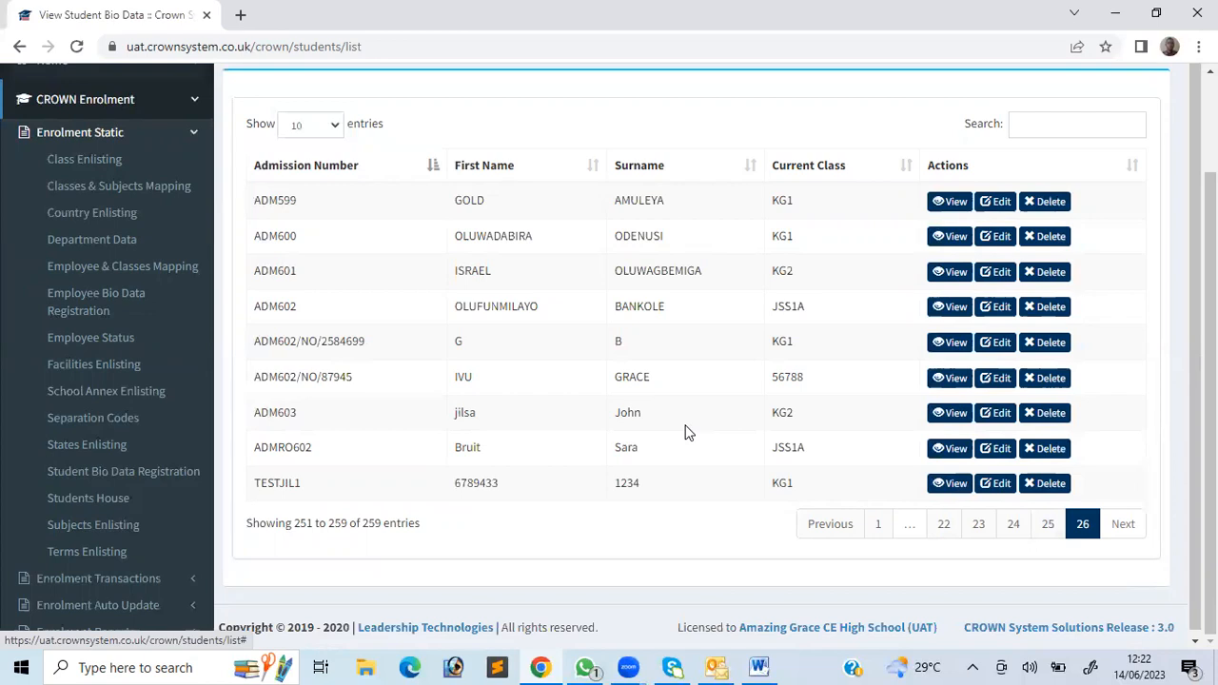
{"action": "scroll", "coordinate": [689, 433], "scroll_direction": "down", "scroll_amount": 1}
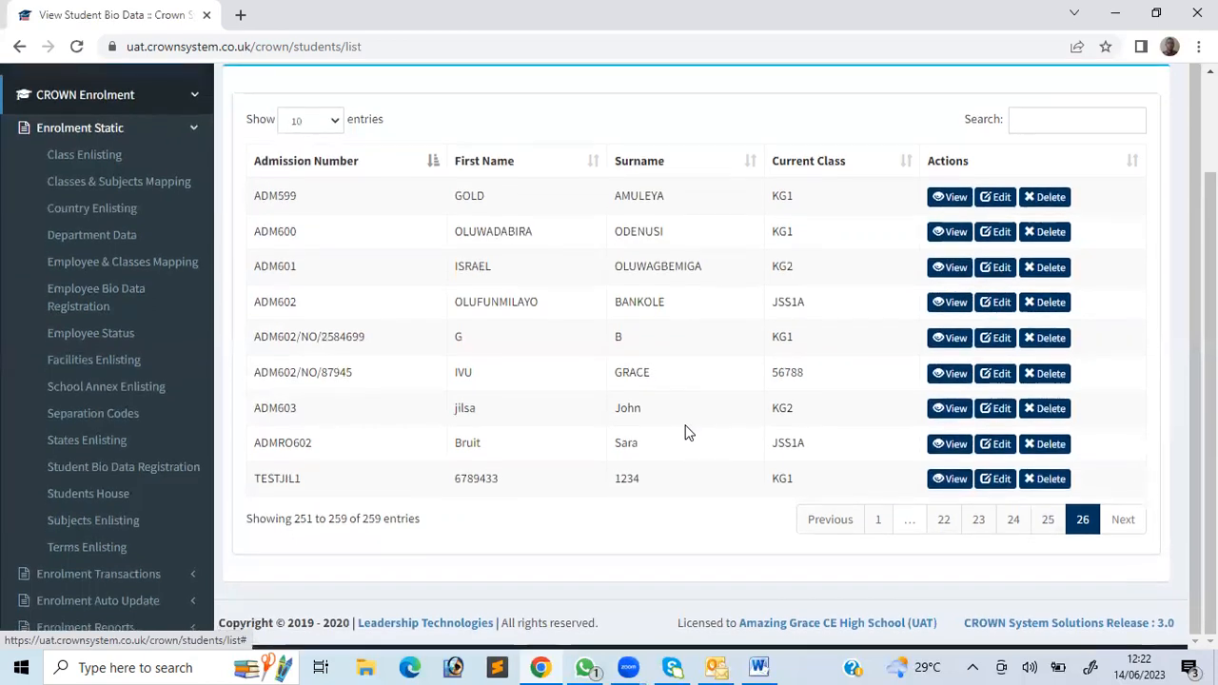
View the CROWN Enrolment Static overview and go on to the CROWN Enrolment Transactions overview
{"action": "left_click", "coordinate": [134, 134]}
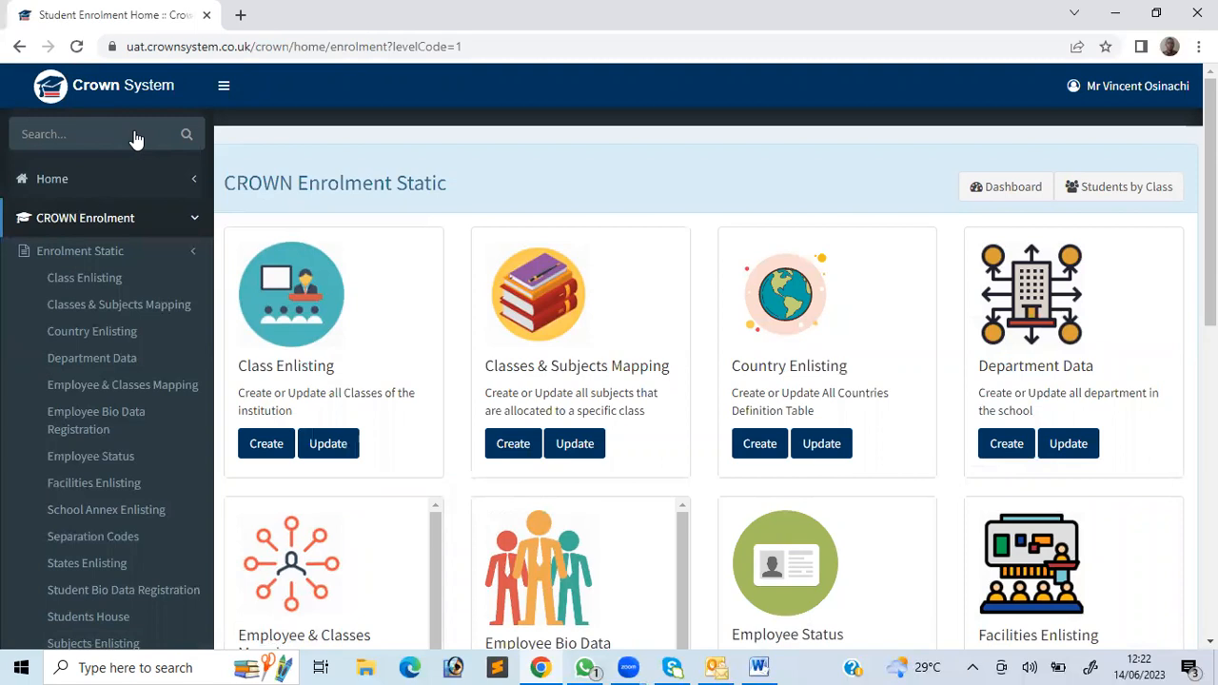
{"action": "scroll", "coordinate": [227, 468], "scroll_direction": "down", "scroll_amount": 3}
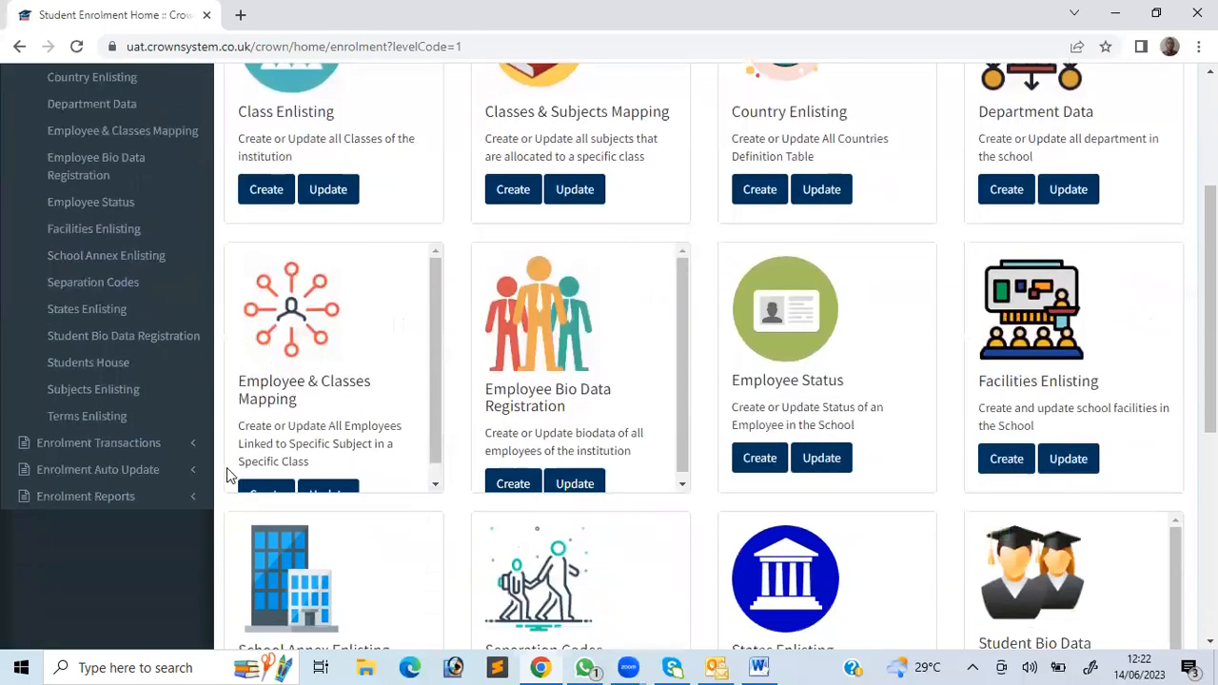
{"action": "left_click", "coordinate": [99, 403]}
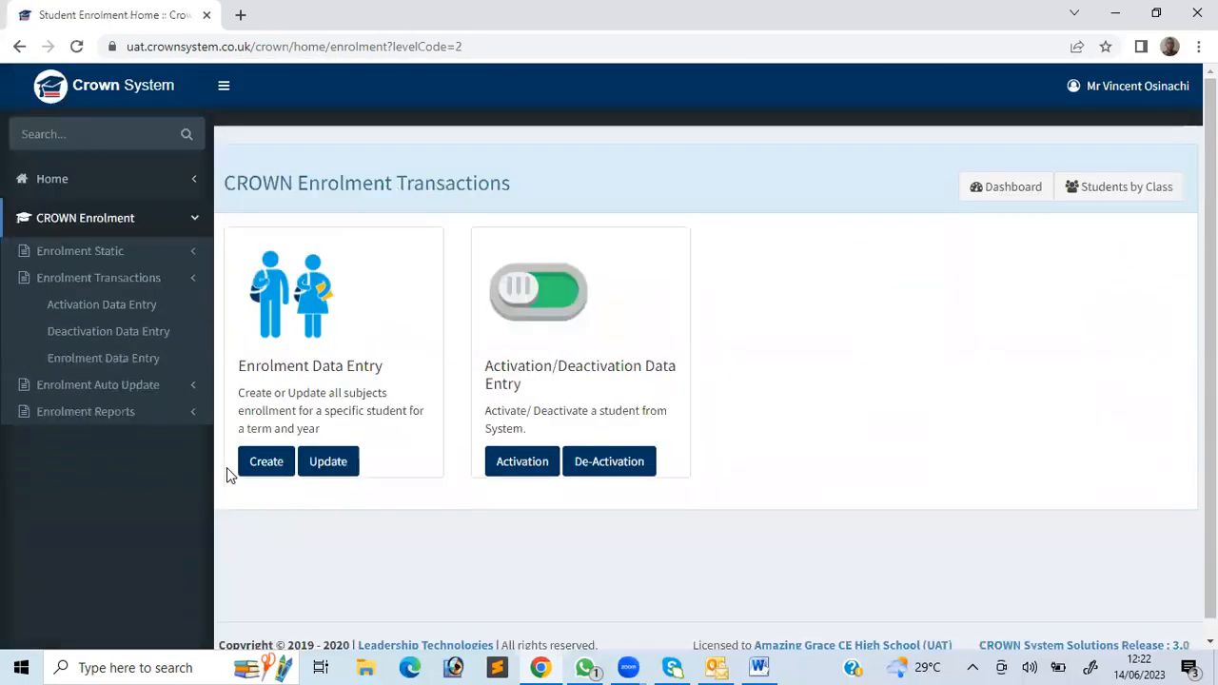
Look over the activation, deactivation and enrolment data entry options available under Enrolment Transactions
{"action": "mouse_move", "coordinate": [153, 305]}
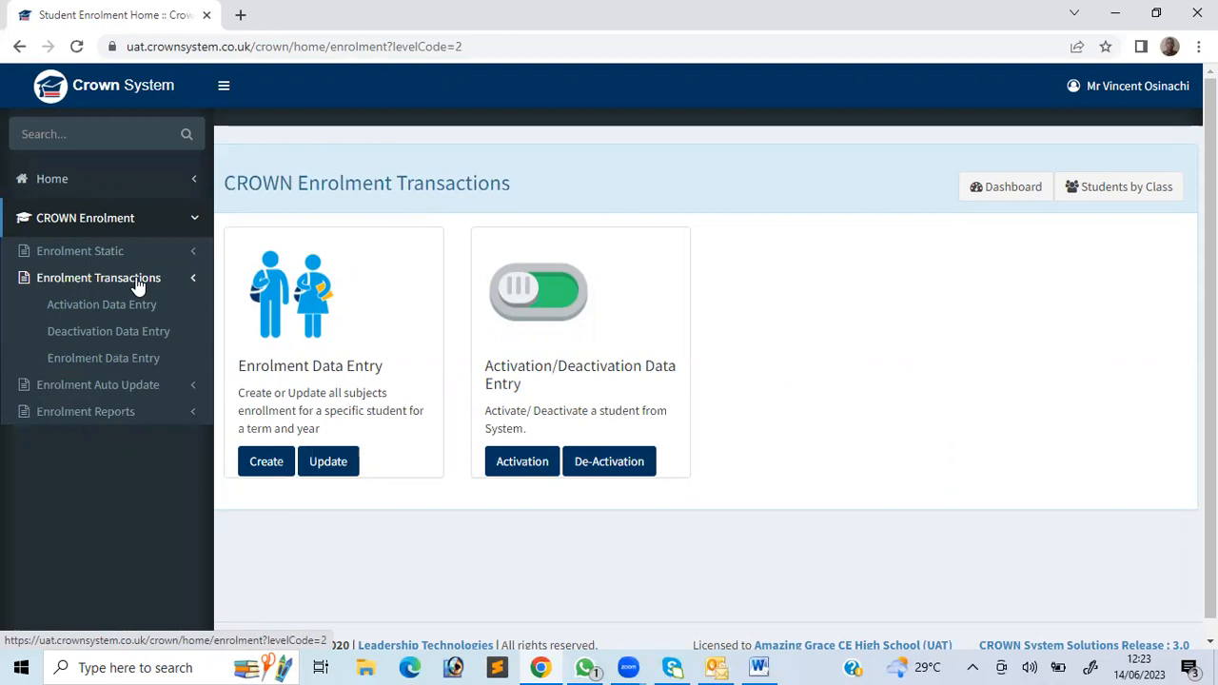
{"action": "left_click", "coordinate": [121, 304]}
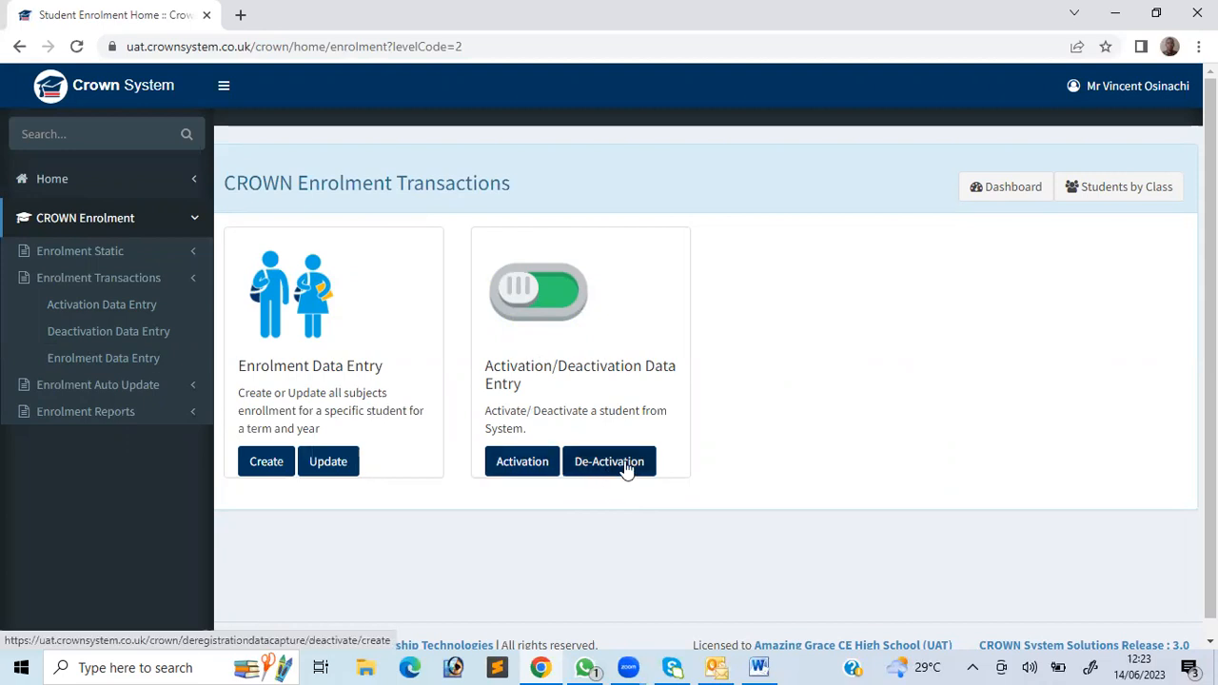
{"action": "mouse_move", "coordinate": [177, 352]}
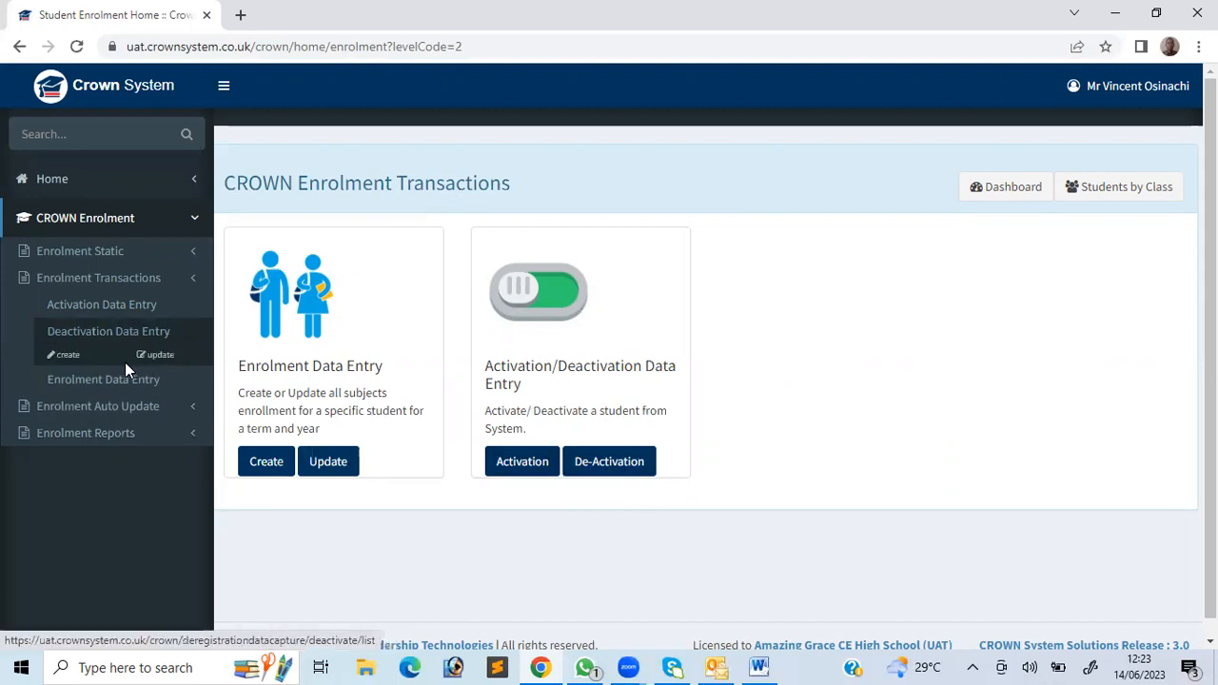
{"action": "mouse_move", "coordinate": [104, 377]}
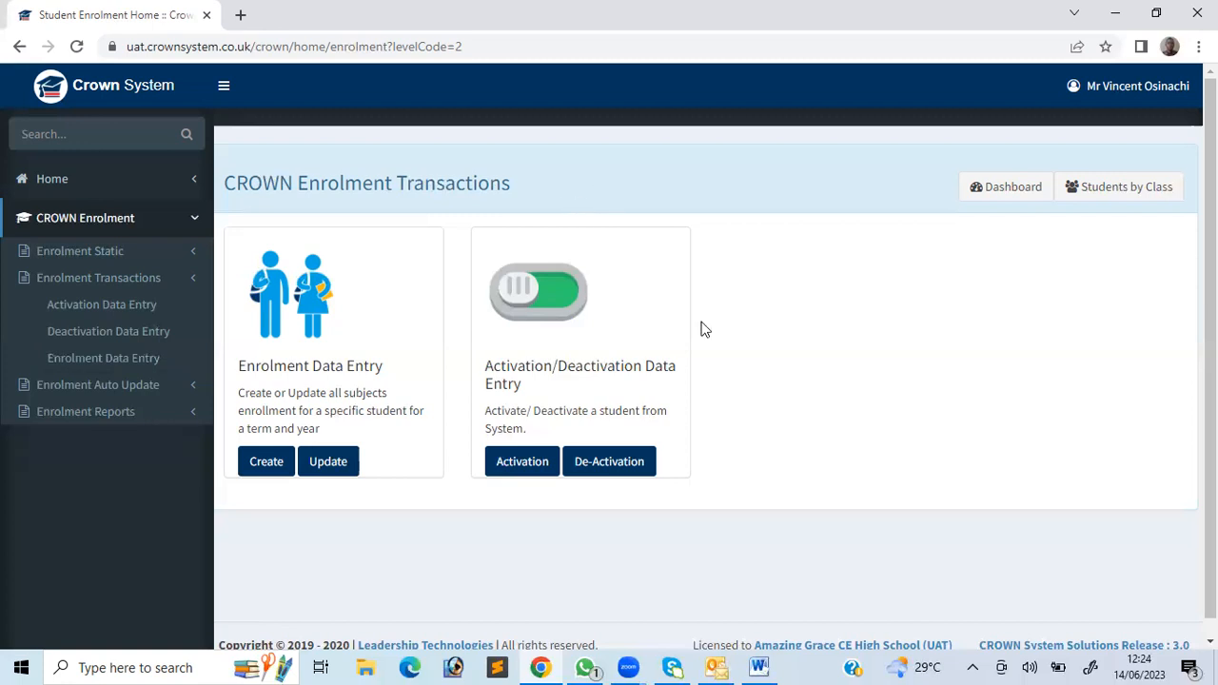
Start a new Enrolment Data Entry record and set its admission number to the seventh student listed
{"action": "mouse_move", "coordinate": [120, 353]}
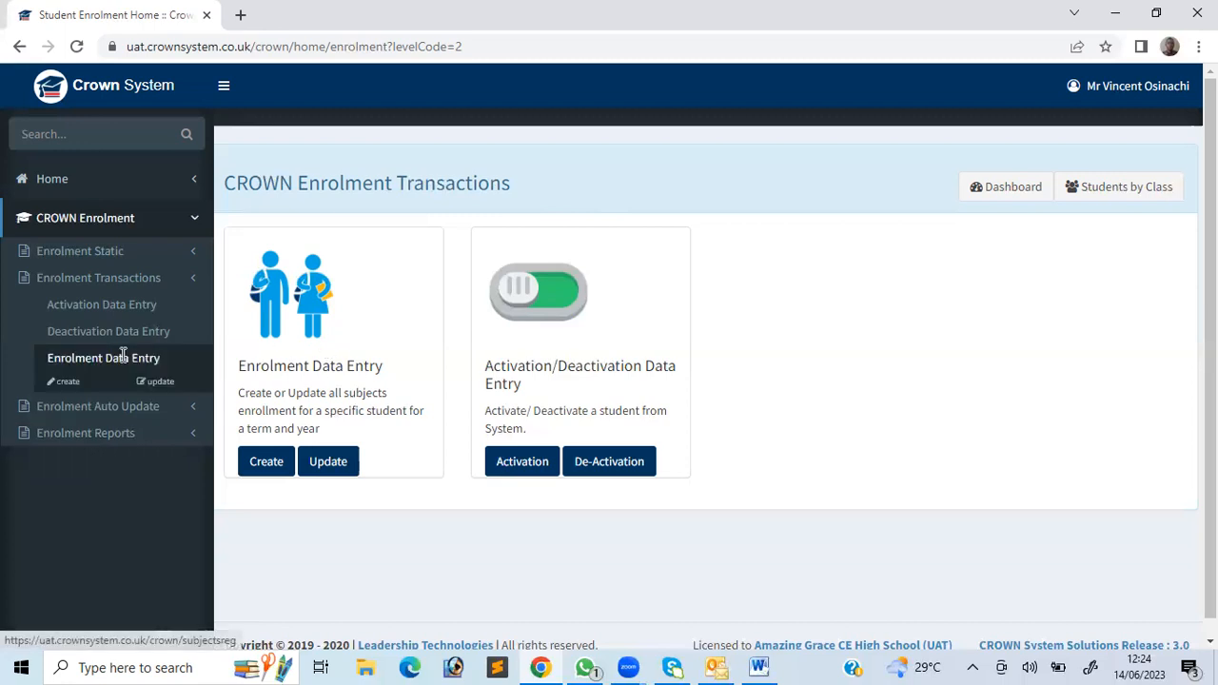
{"action": "left_click", "coordinate": [75, 386]}
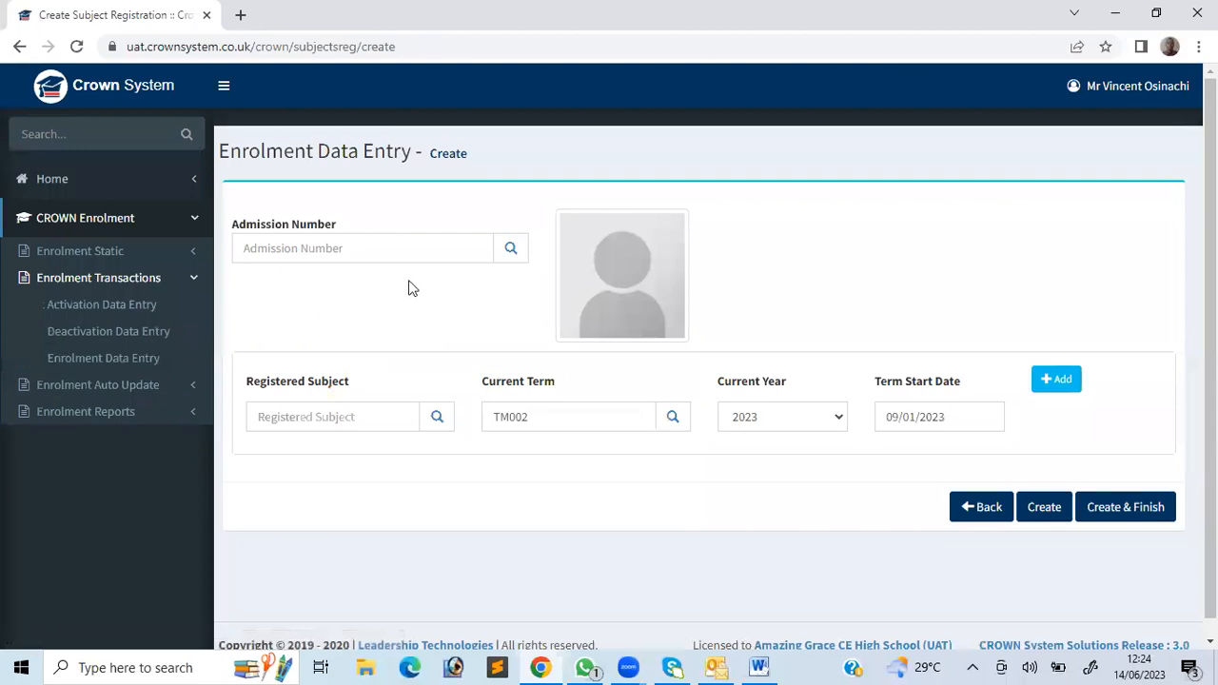
{"action": "left_click", "coordinate": [513, 250]}
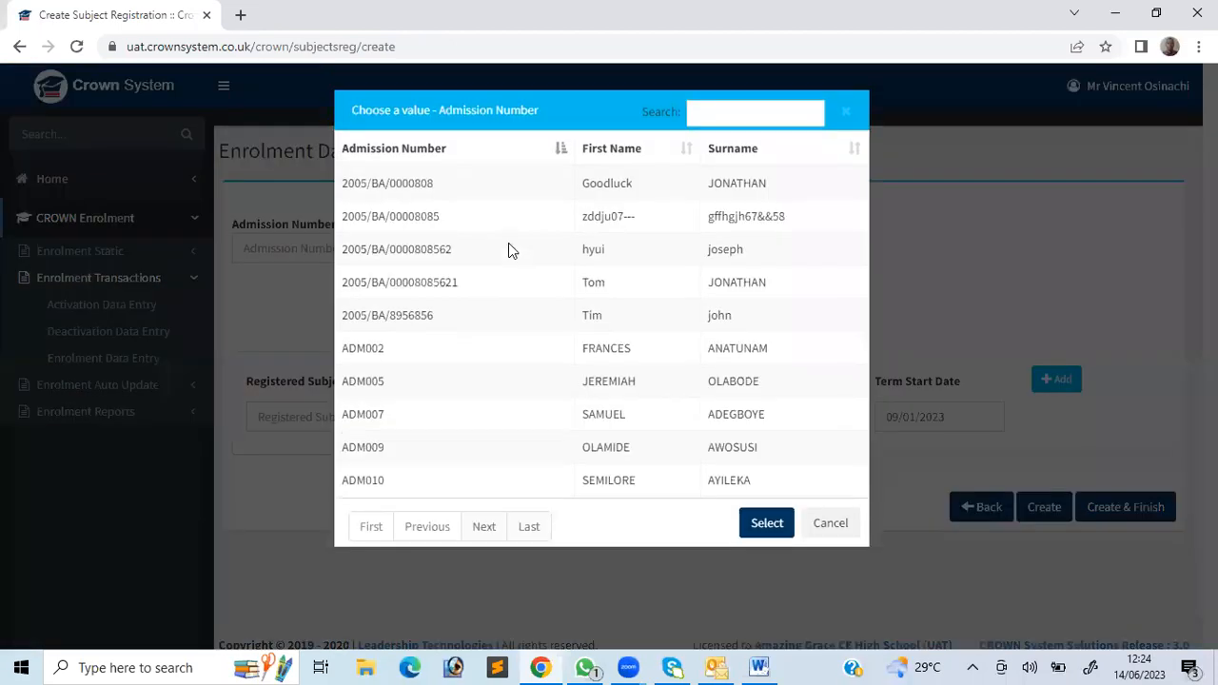
{"action": "left_click", "coordinate": [613, 395]}
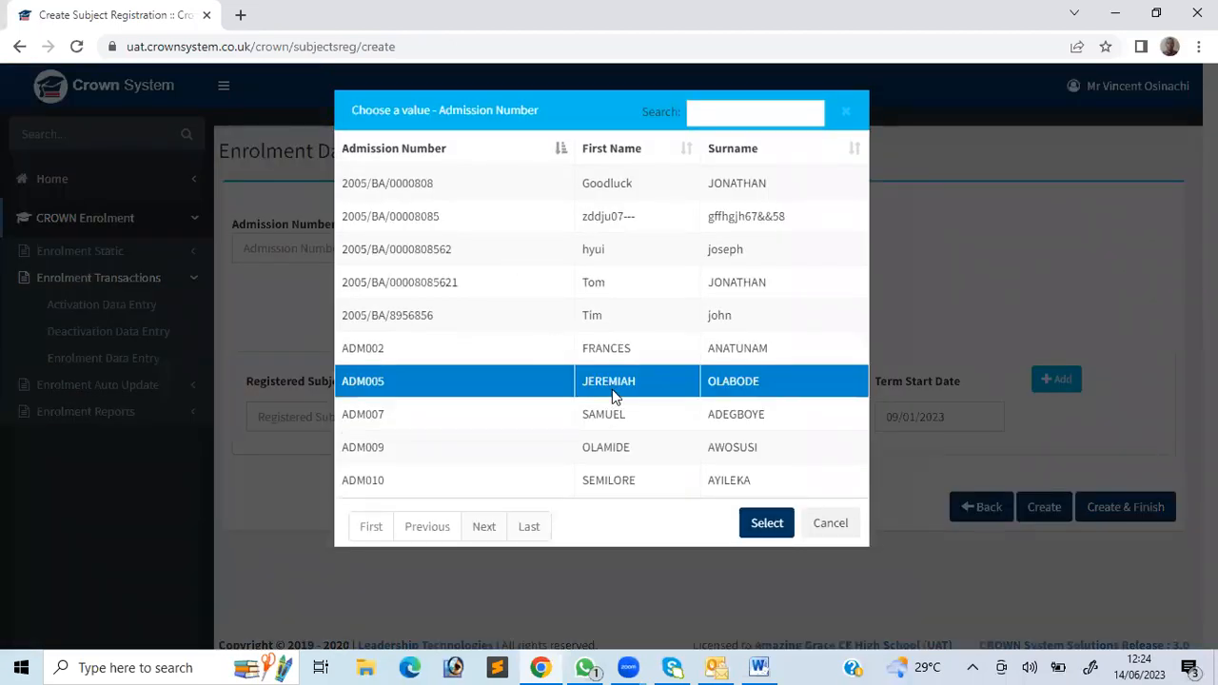
{"action": "left_click", "coordinate": [771, 535]}
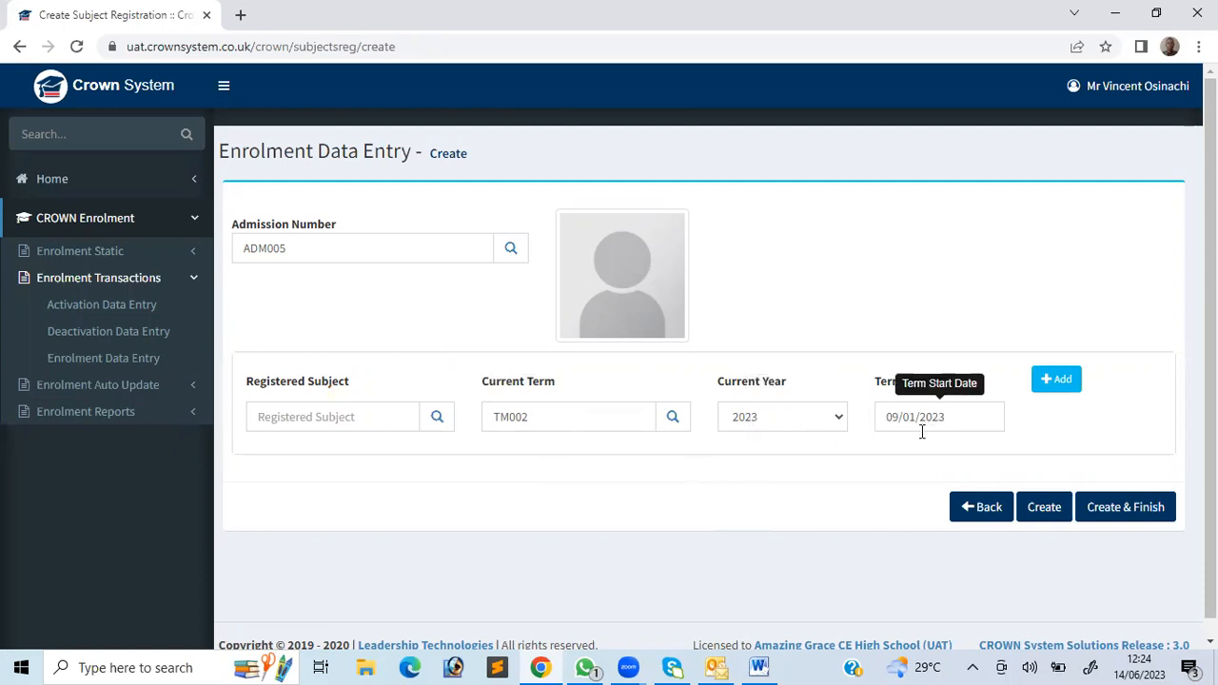
Set the first registered subject to AGRICPRY (PRIMARY AGRICULTURAL SCIENCE)
{"action": "left_click", "coordinate": [437, 419]}
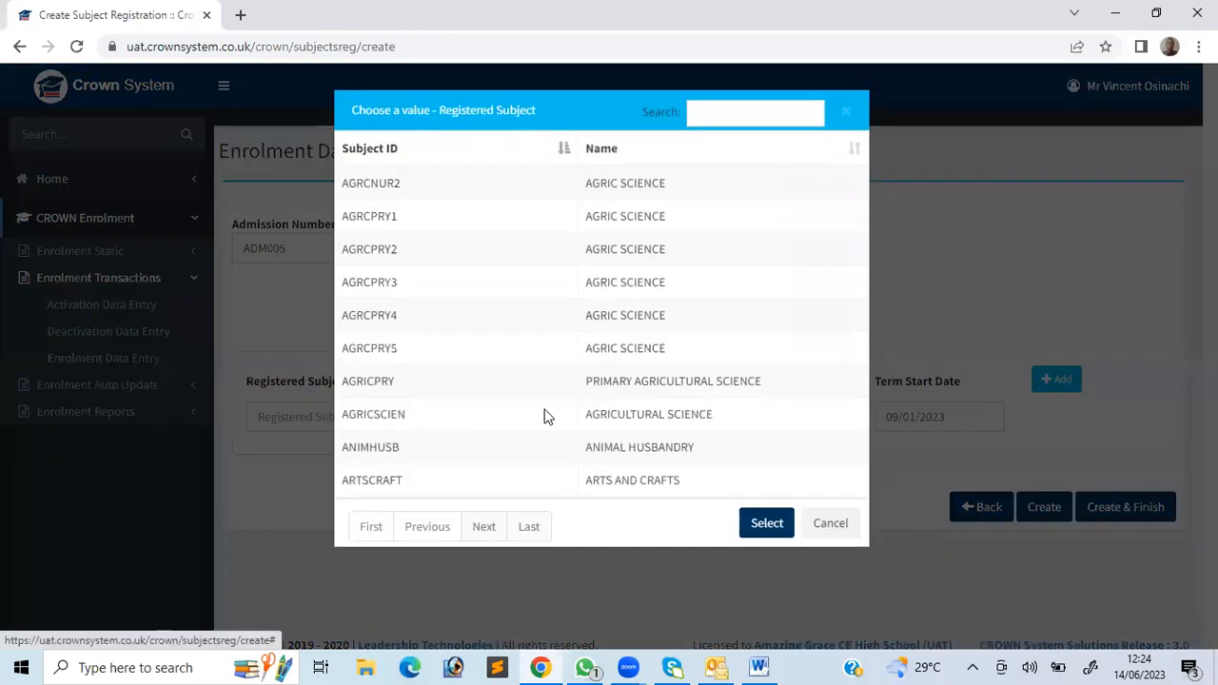
{"action": "left_click", "coordinate": [606, 381]}
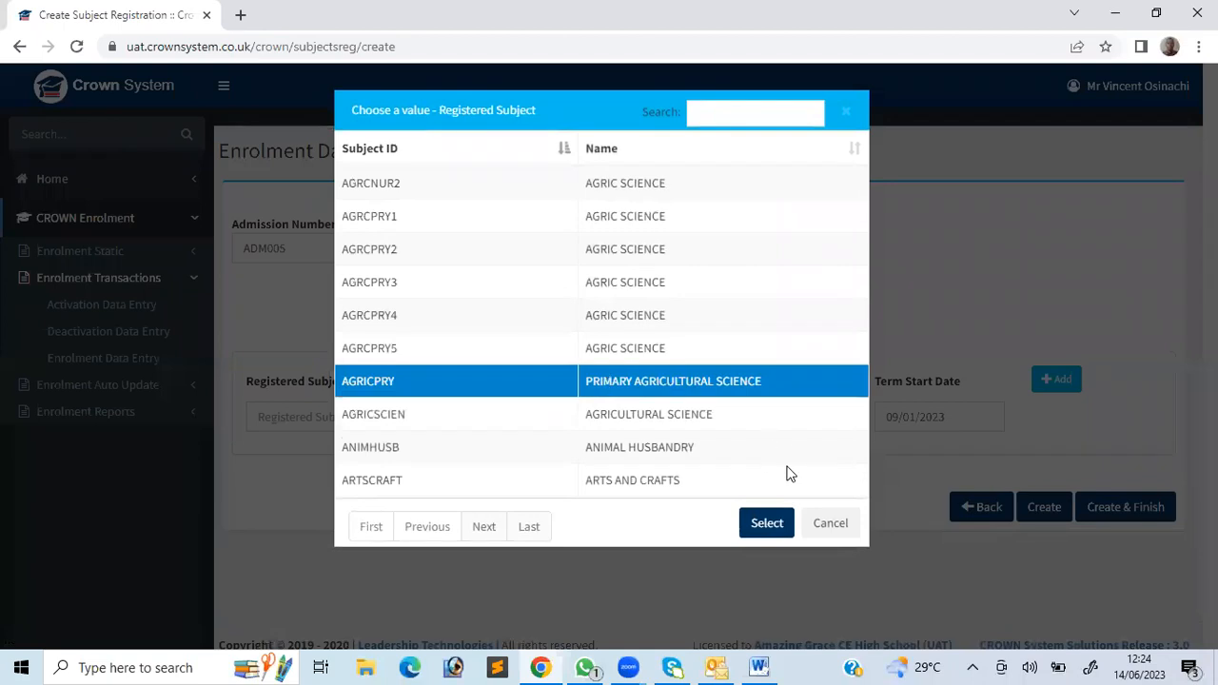
{"action": "left_click", "coordinate": [767, 520]}
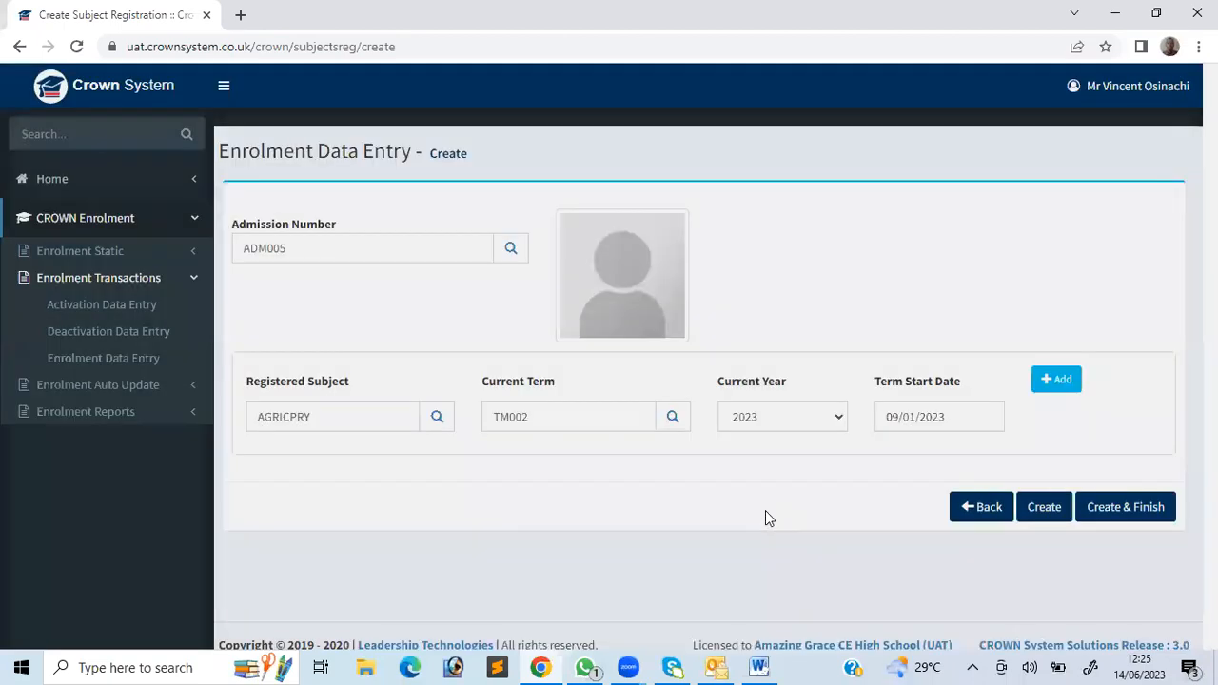
Try to add ARTSCRAFT as the second registered subject plus a blank third row, and return to the enrolment list
{"action": "left_click", "coordinate": [1049, 381]}
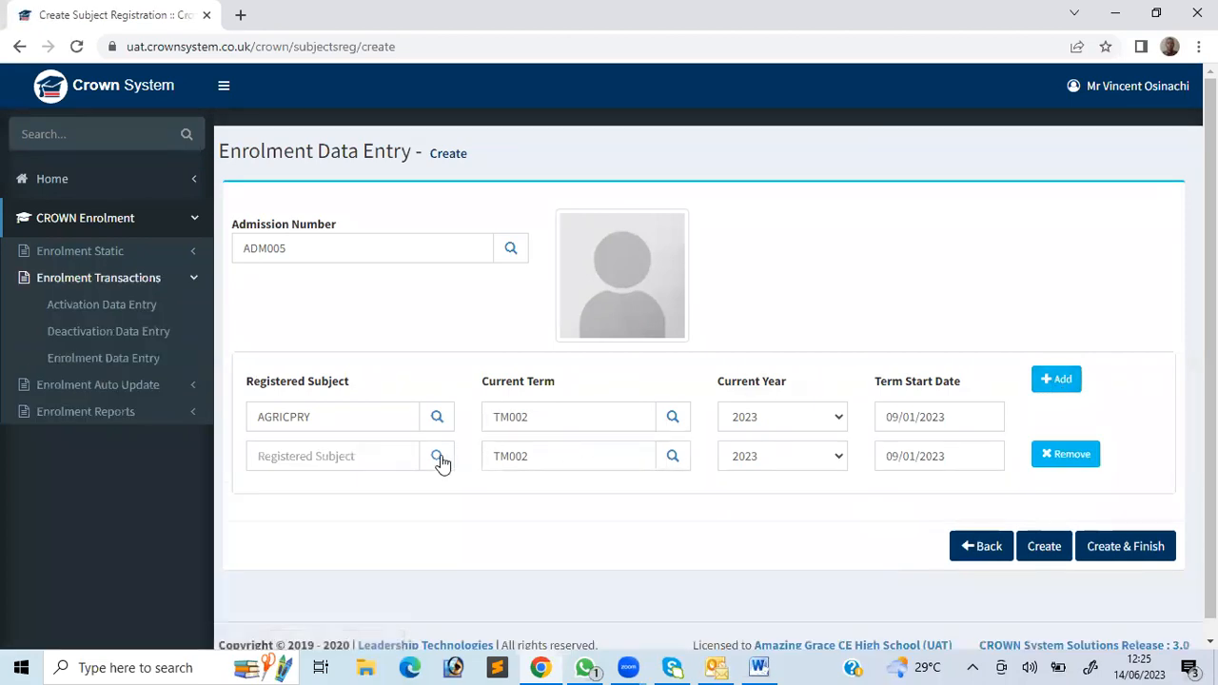
{"action": "left_click", "coordinate": [438, 458]}
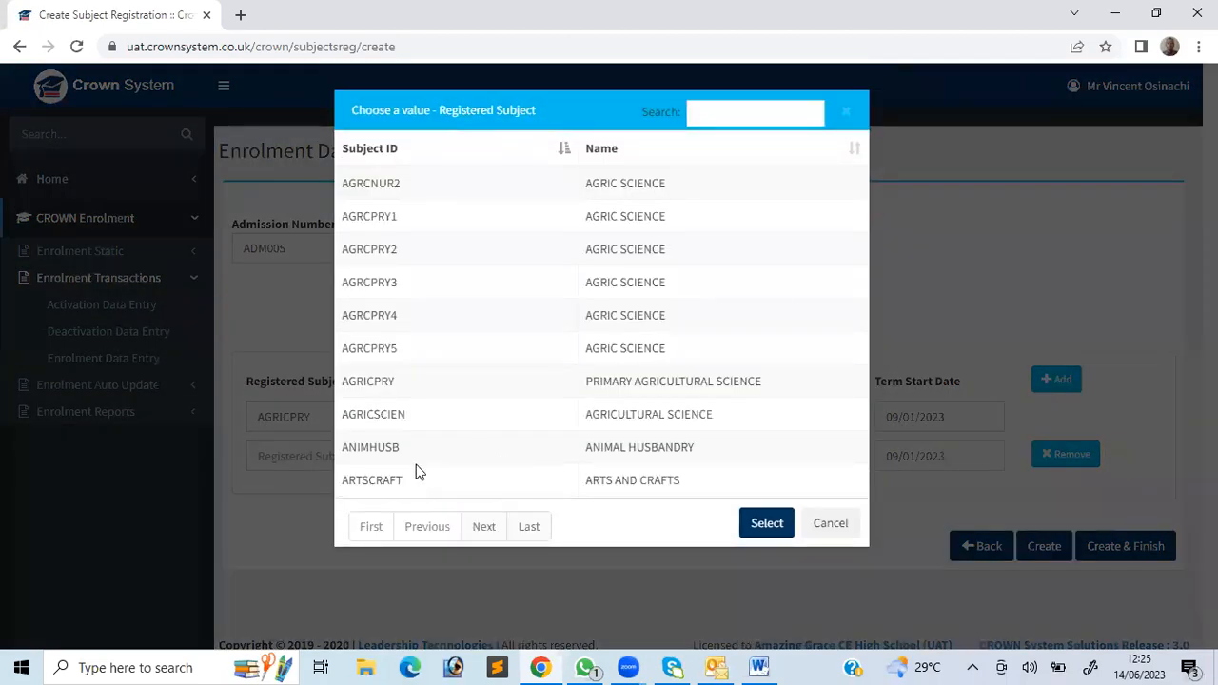
{"action": "left_click", "coordinate": [399, 479]}
{"action": "left_click", "coordinate": [762, 526]}
{"action": "left_click", "coordinate": [1056, 380]}
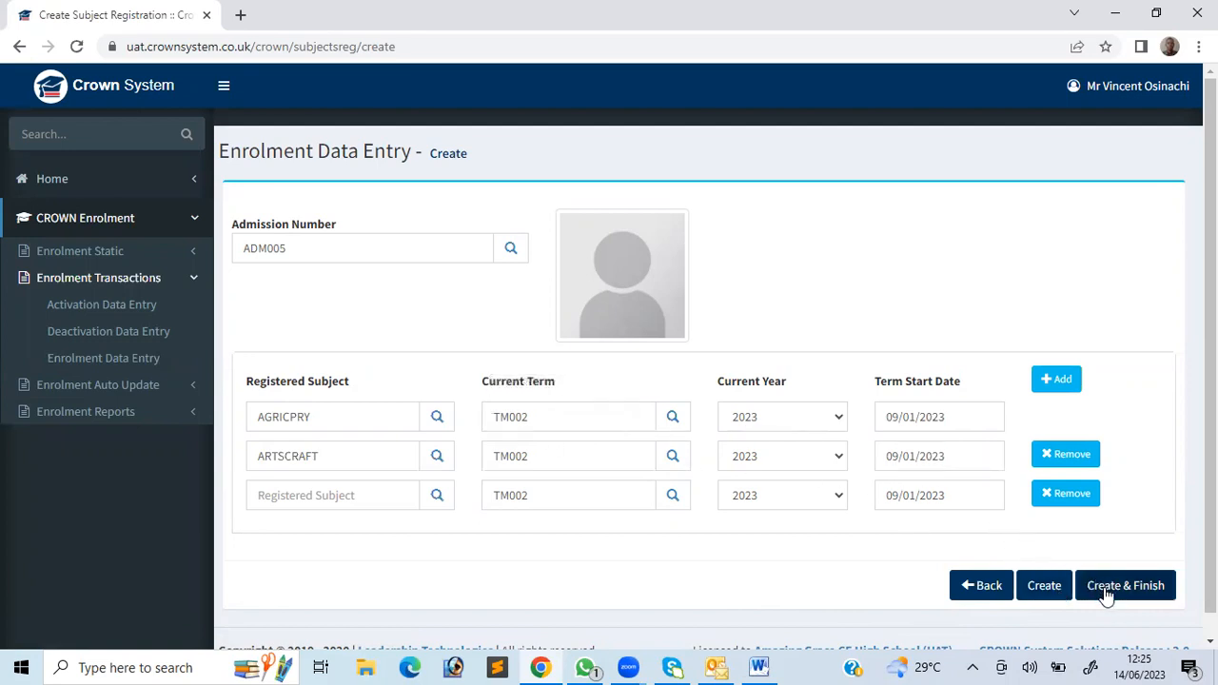
{"action": "left_click", "coordinate": [988, 589]}
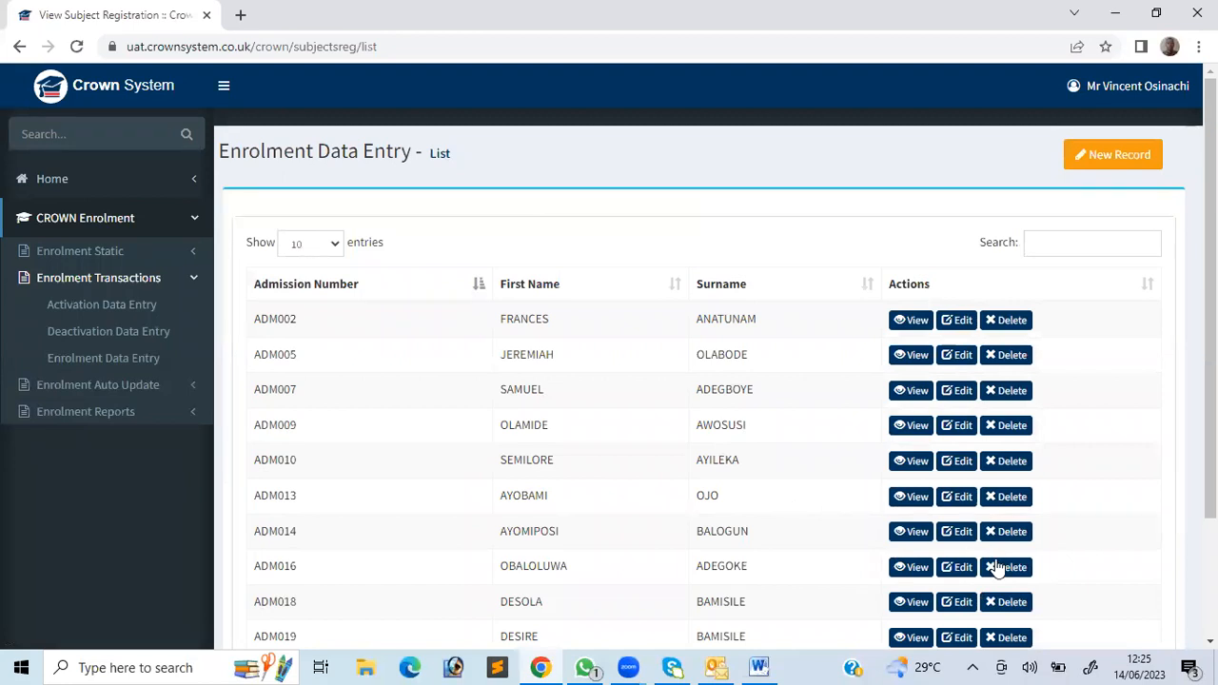
View the first listed student's enrolment record and look through its subject enrolment details
{"action": "left_click", "coordinate": [914, 321]}
{"action": "scroll", "coordinate": [745, 444], "scroll_direction": "down", "scroll_amount": 4}
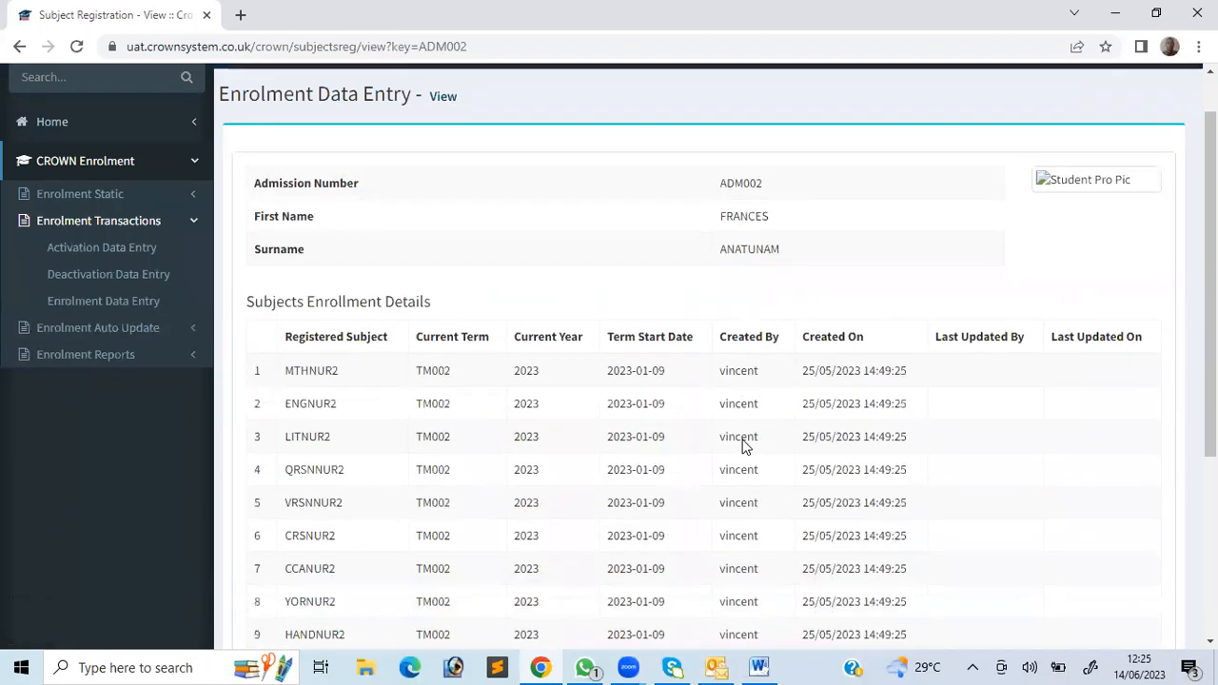
{"action": "scroll", "coordinate": [745, 444], "scroll_direction": "up", "scroll_amount": 1}
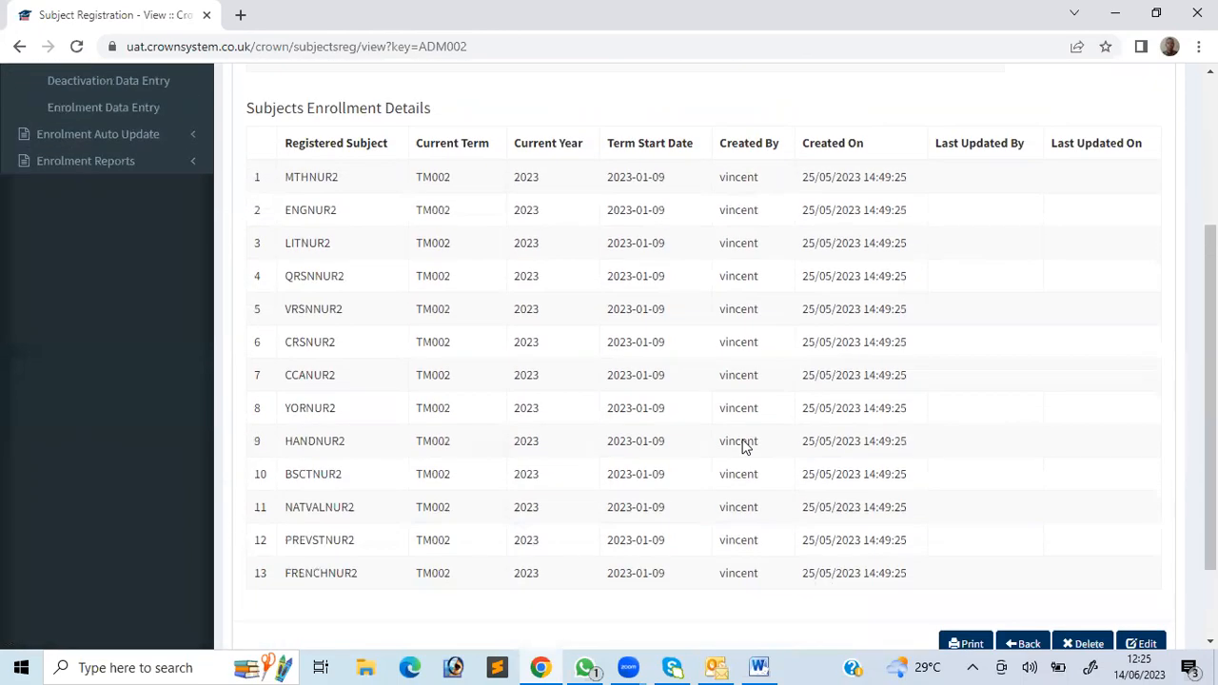
{"action": "scroll", "coordinate": [745, 444], "scroll_direction": "up", "scroll_amount": 1}
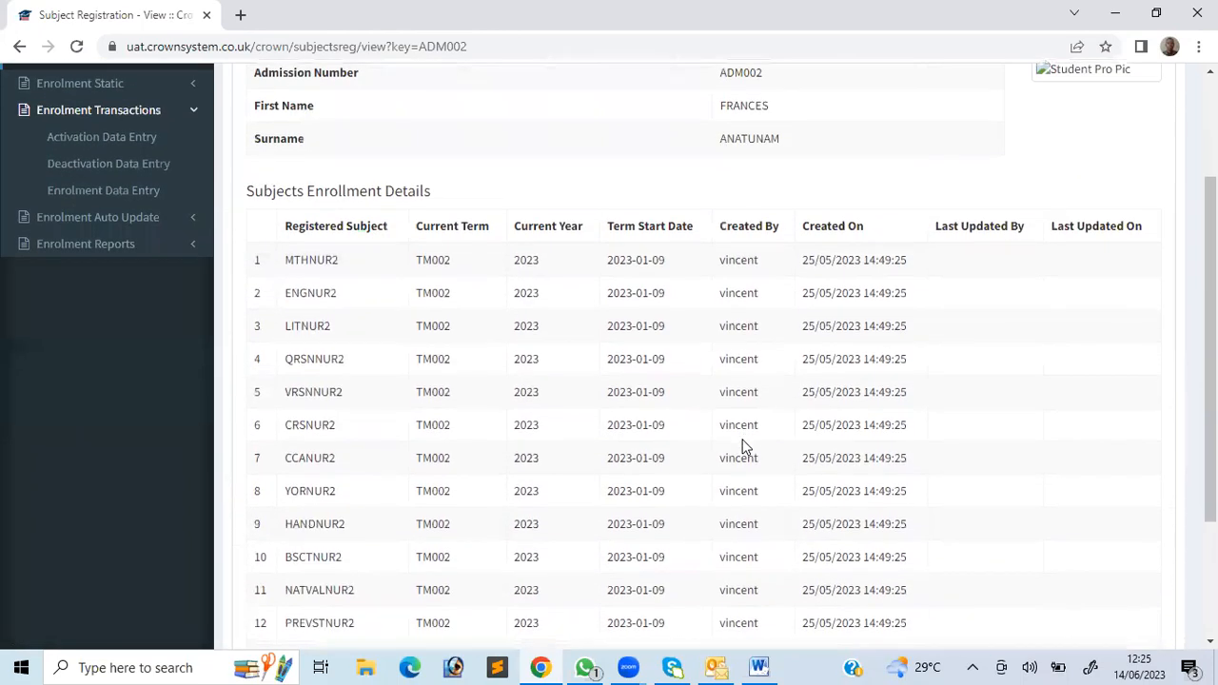
{"action": "scroll", "coordinate": [746, 444], "scroll_direction": "down", "scroll_amount": 2}
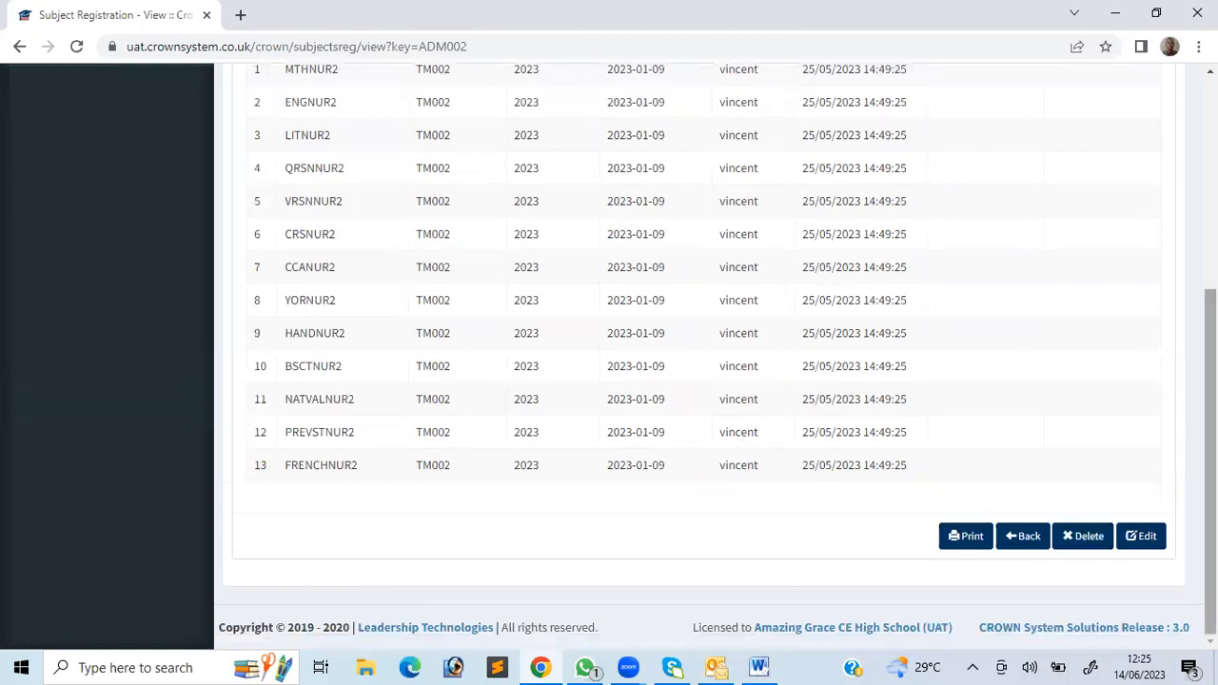
Edit the first student's enrolment record and remove the registered subjects CRSNUR2 and PREVSTNUR2
{"action": "left_click", "coordinate": [1147, 536]}
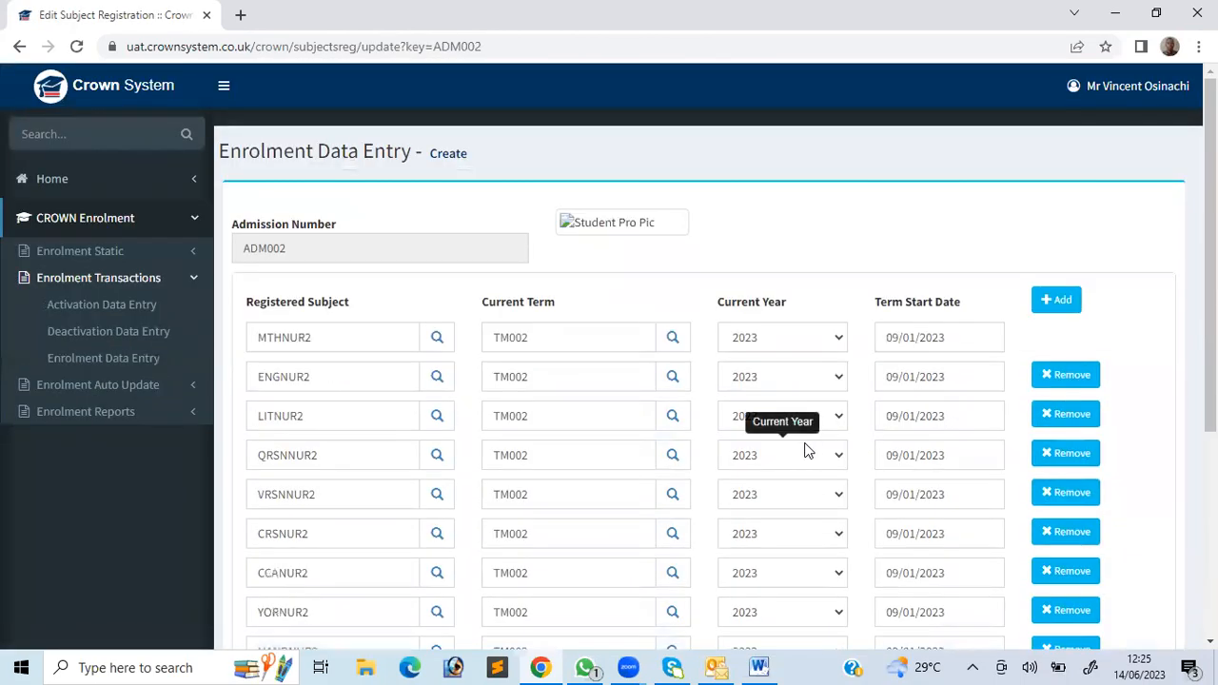
{"action": "scroll", "coordinate": [804, 449], "scroll_direction": "down", "scroll_amount": 2}
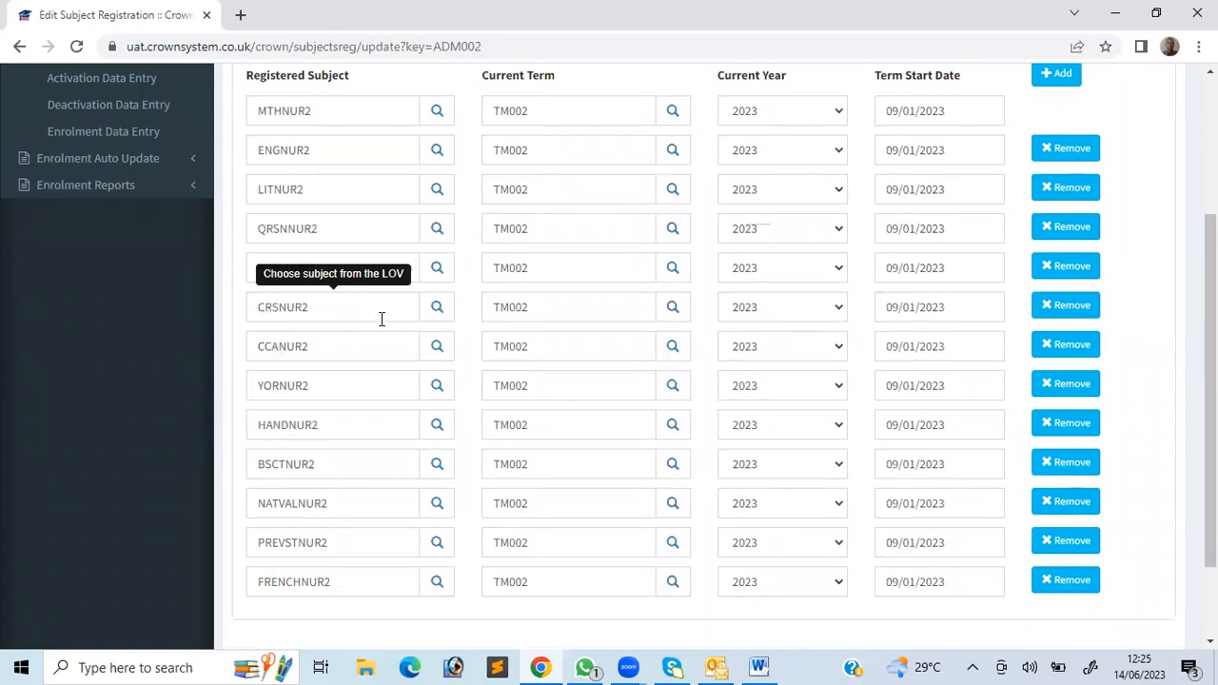
{"action": "left_click", "coordinate": [1078, 313]}
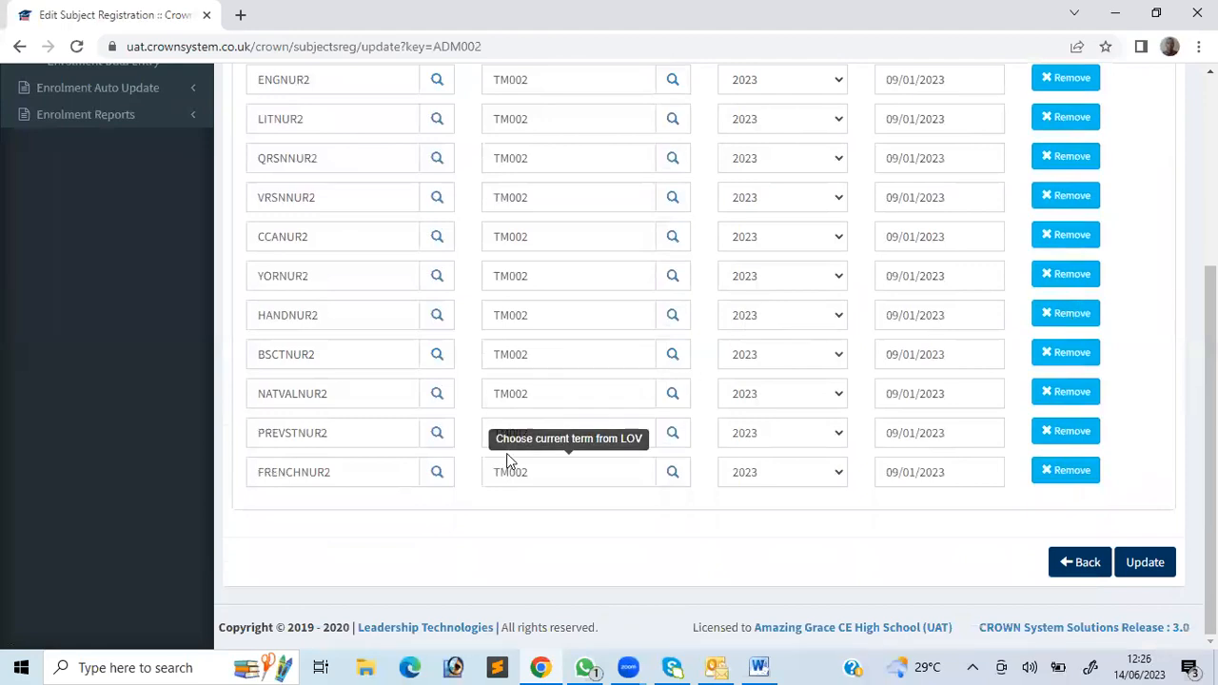
{"action": "left_click", "coordinate": [1085, 432]}
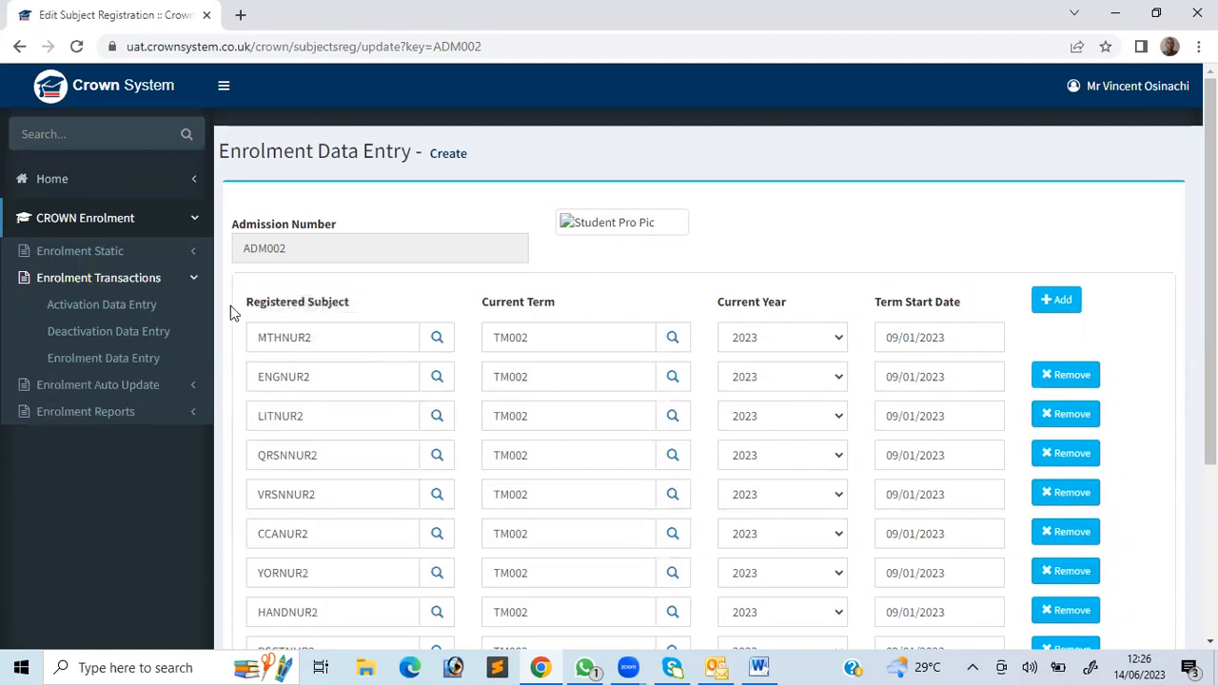
Go to Enrolment Auto Update and open the Student Courses Registration page
{"action": "left_click", "coordinate": [103, 358]}
{"action": "left_click", "coordinate": [124, 390]}
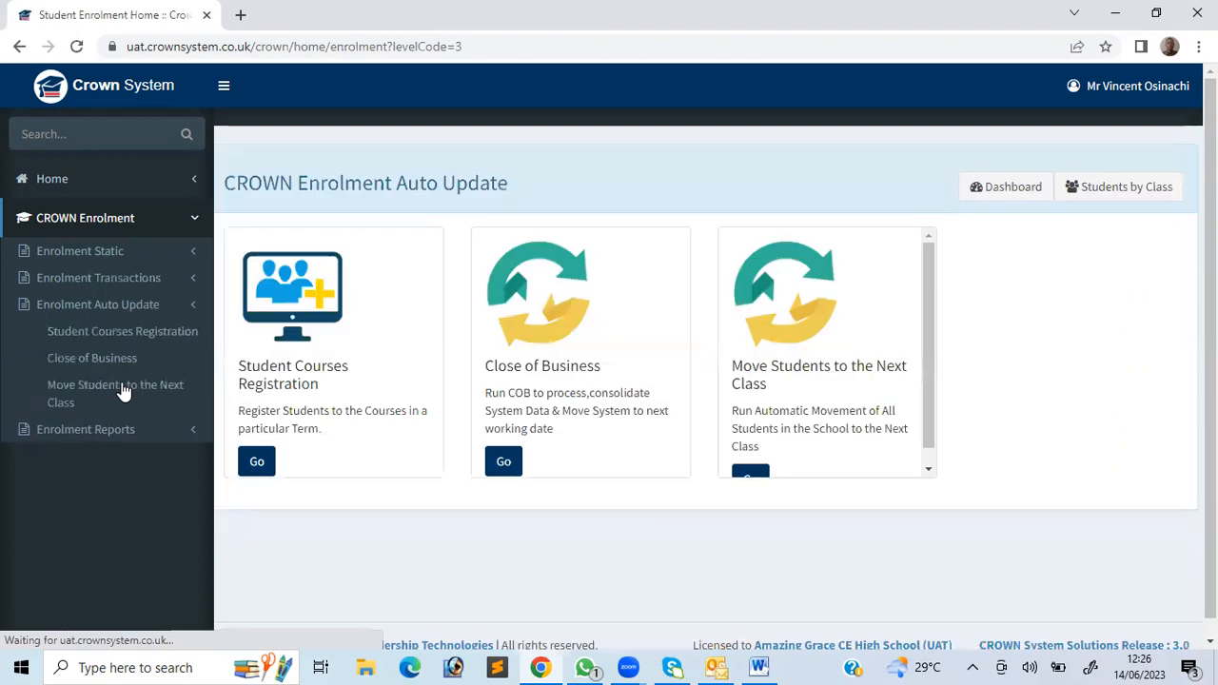
{"action": "left_click", "coordinate": [96, 341]}
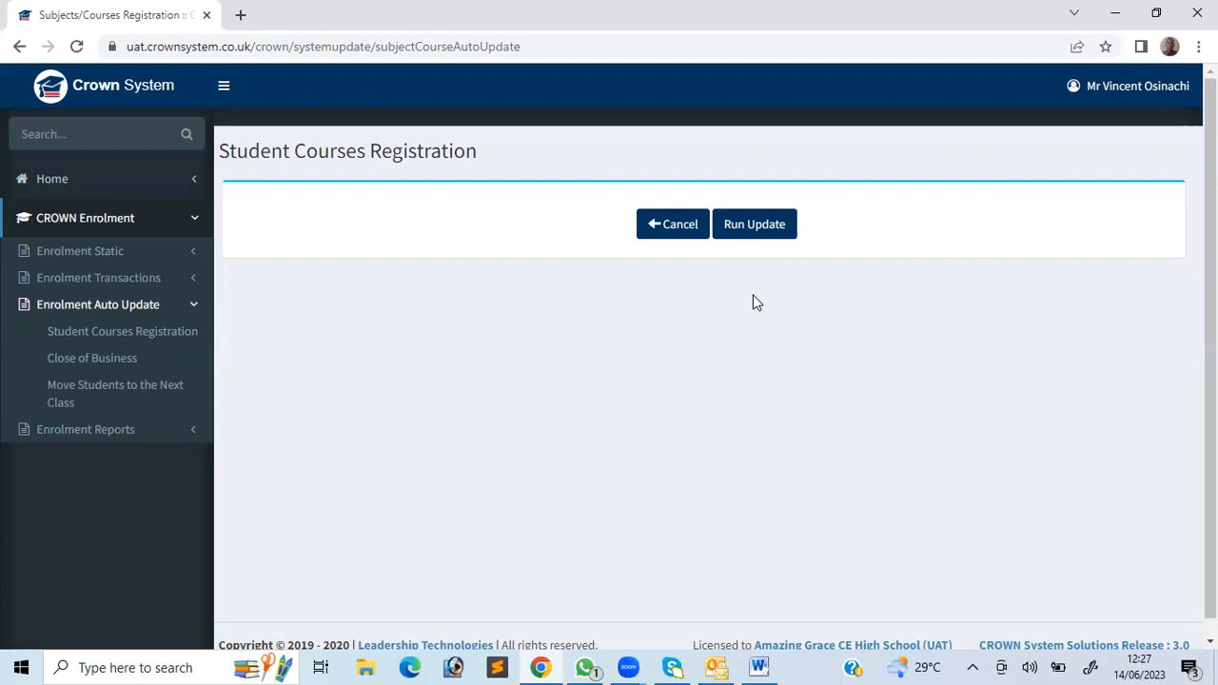
Look over the CROWN Enrolment Static options and return to the CROWN Enrolment Auto Update overview
{"action": "left_click", "coordinate": [102, 255]}
{"action": "mouse_move", "coordinate": [134, 326]}
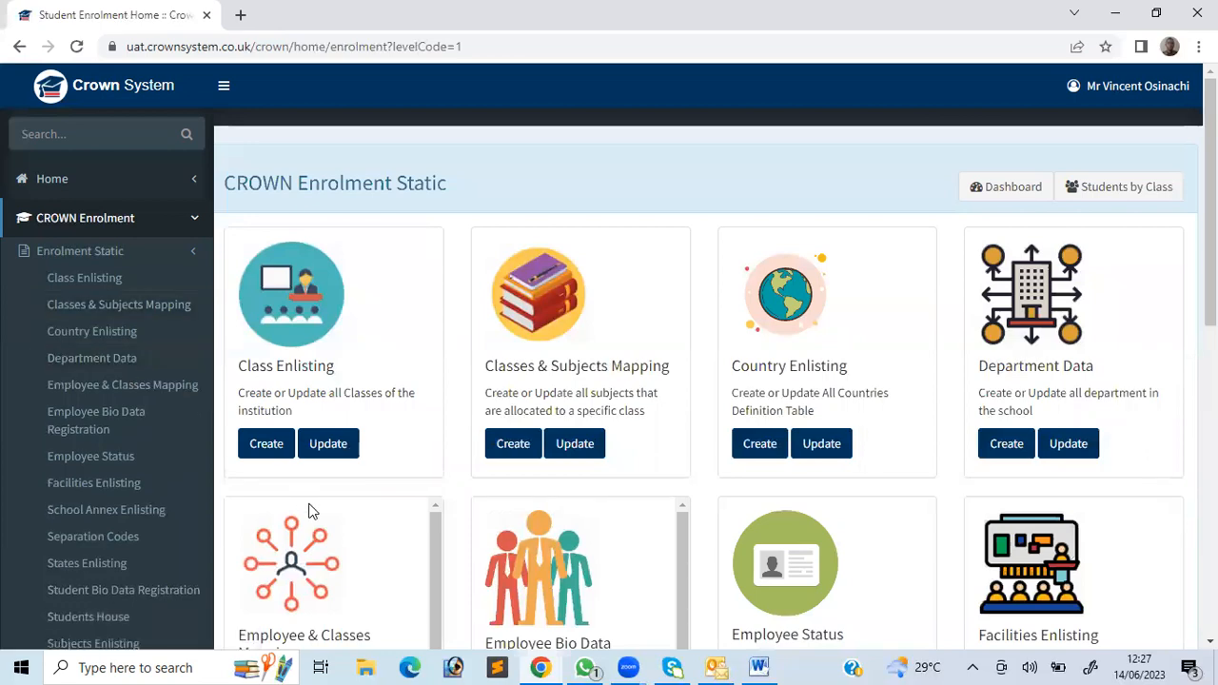
{"action": "scroll", "coordinate": [308, 511], "scroll_direction": "down", "scroll_amount": 8}
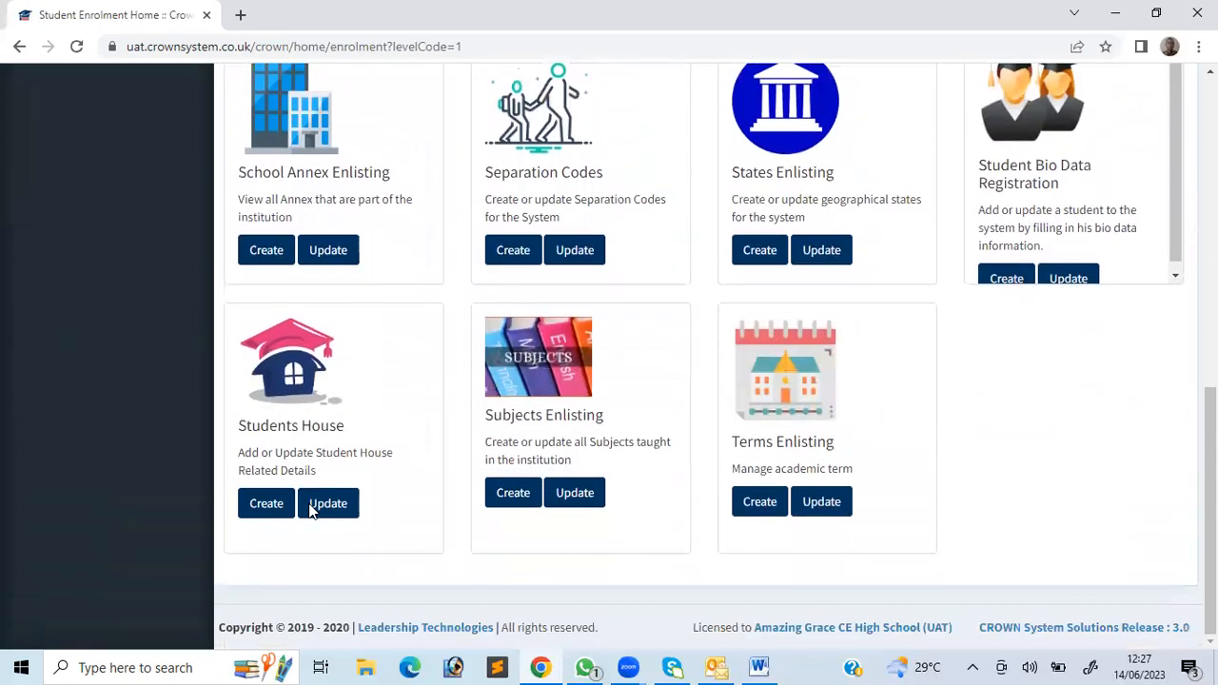
{"action": "scroll", "coordinate": [308, 511], "scroll_direction": "up", "scroll_amount": 3}
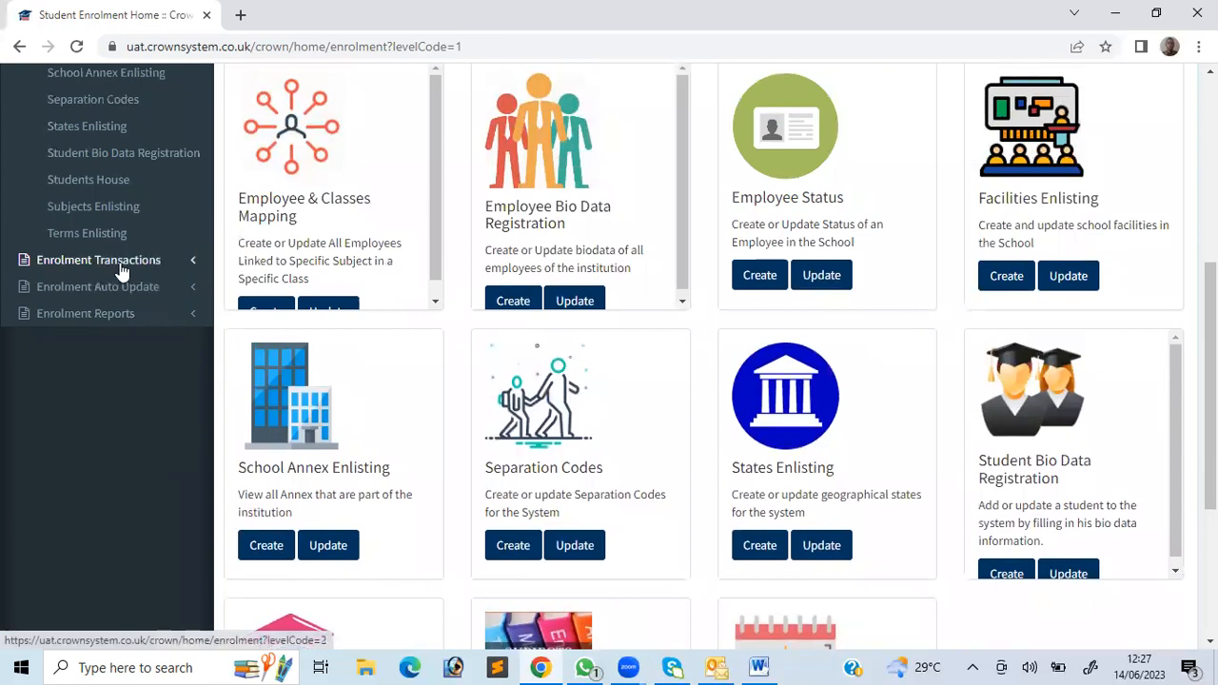
{"action": "left_click", "coordinate": [126, 289]}
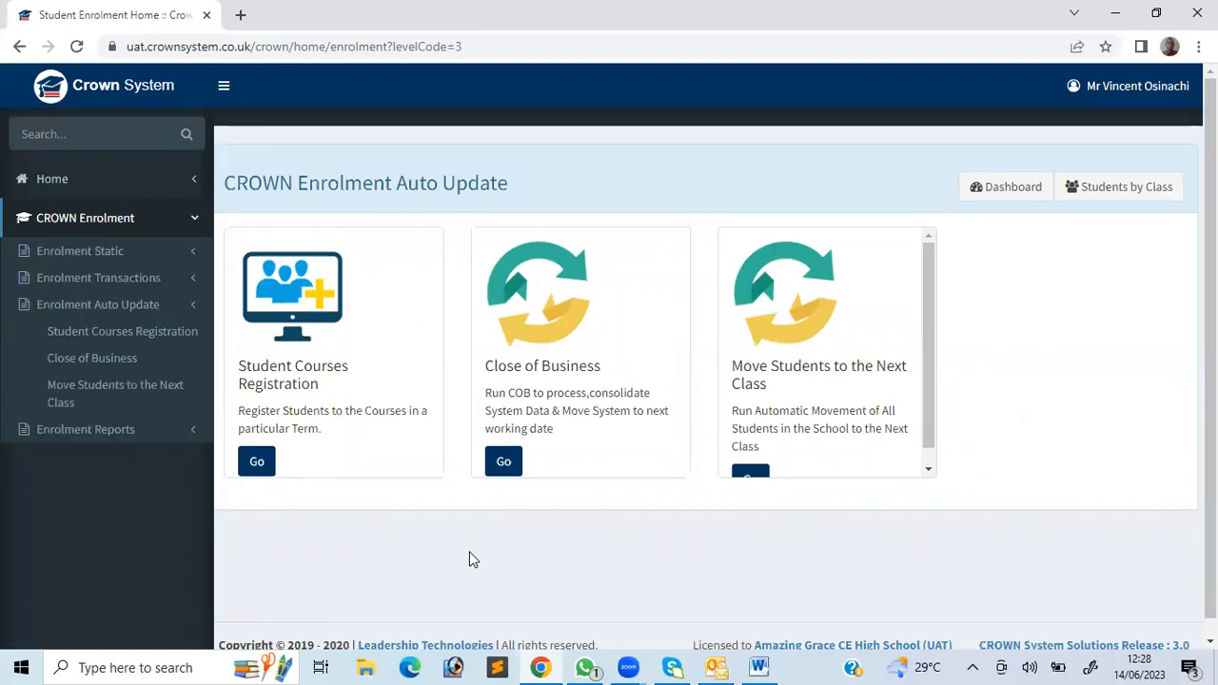
Go to the Enrolment Data Entry list under Enrolment Transactions and open the fifth listed student's record for editing
{"action": "left_click", "coordinate": [125, 286]}
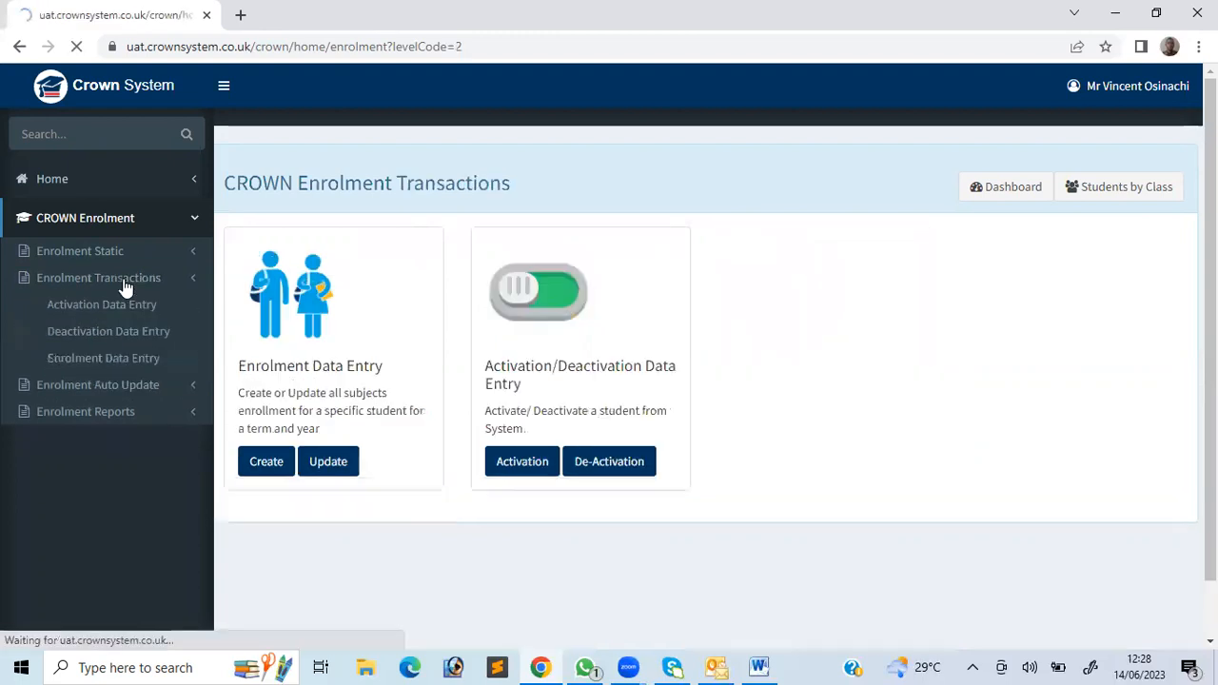
{"action": "left_click", "coordinate": [120, 358]}
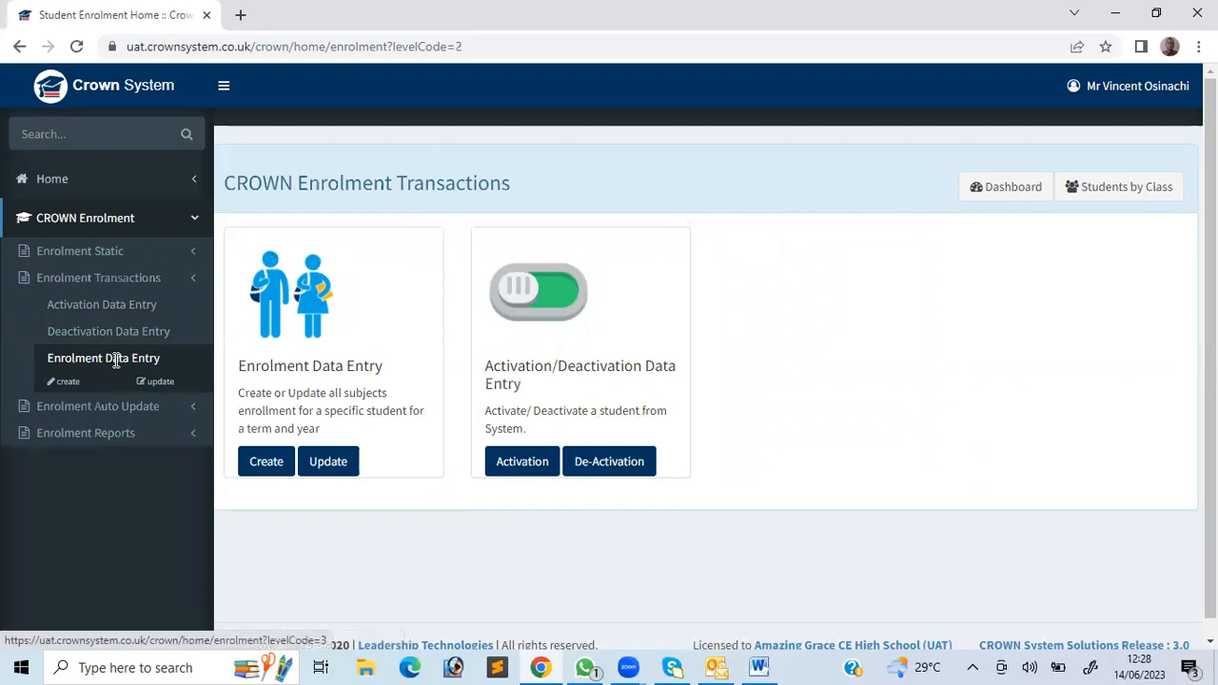
{"action": "left_click", "coordinate": [160, 383]}
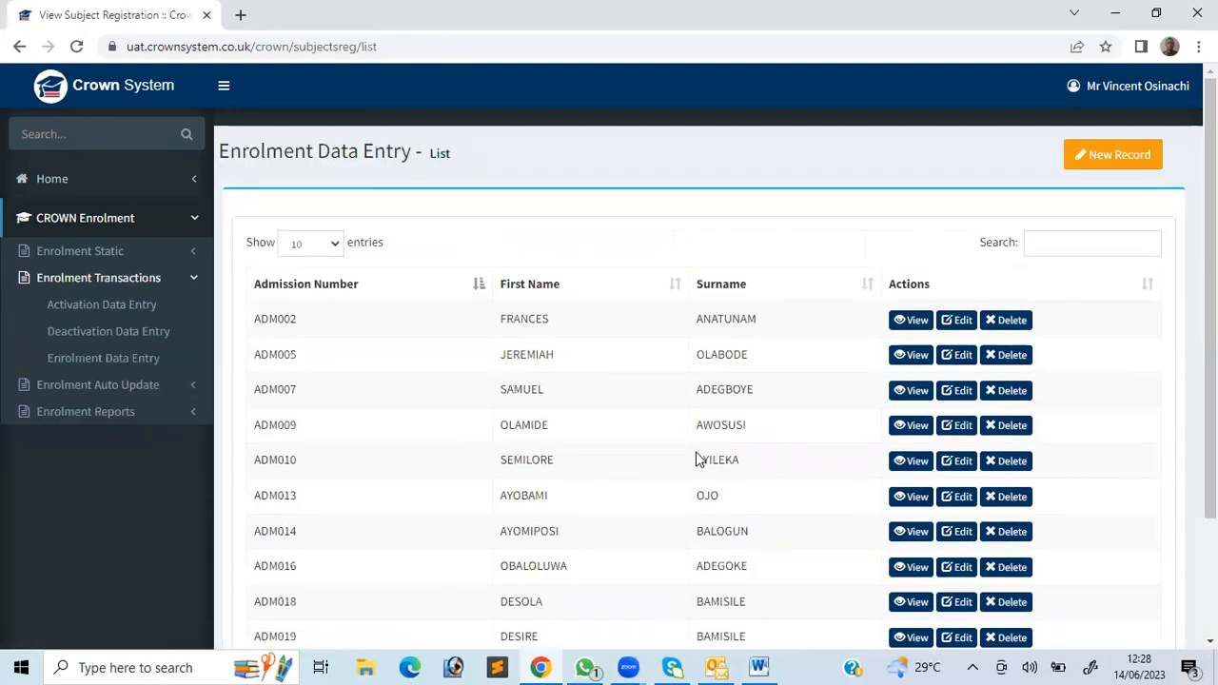
{"action": "left_click", "coordinate": [961, 465]}
Review the fifth student's registered subjects and remove FRENCHNUR2 and CRSNUR2
{"action": "scroll", "coordinate": [962, 469], "scroll_direction": "down", "scroll_amount": 1}
{"action": "scroll", "coordinate": [961, 469], "scroll_direction": "down", "scroll_amount": 1}
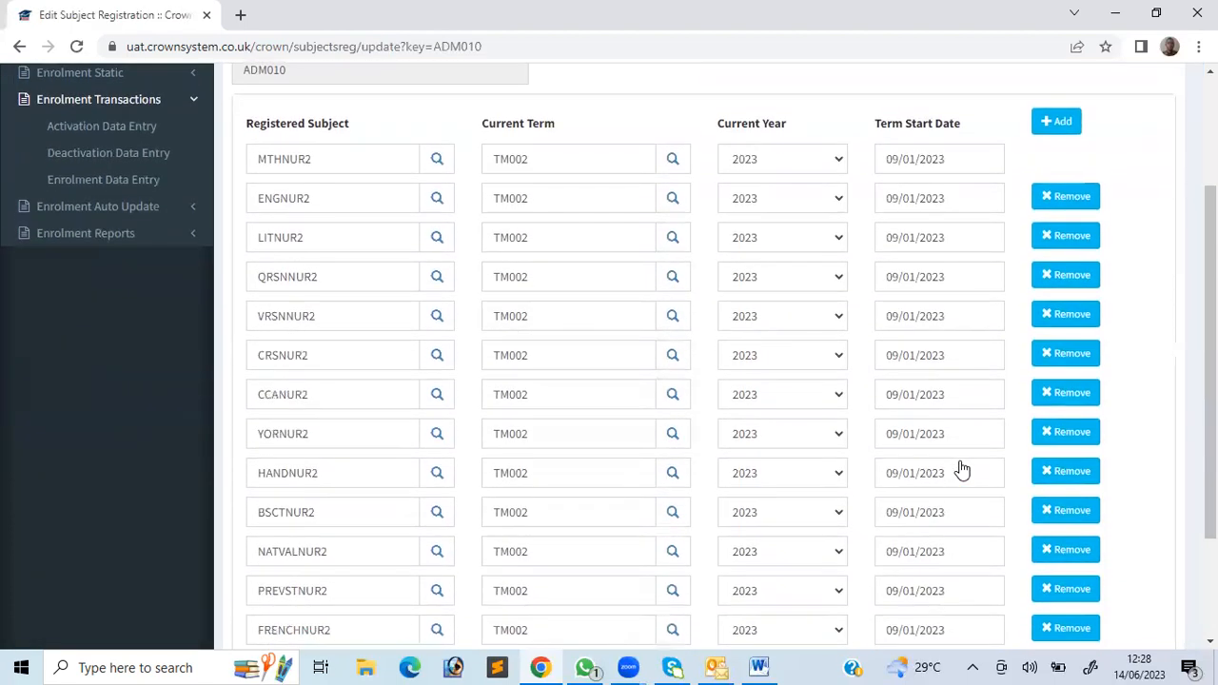
{"action": "scroll", "coordinate": [962, 468], "scroll_direction": "down", "scroll_amount": 2}
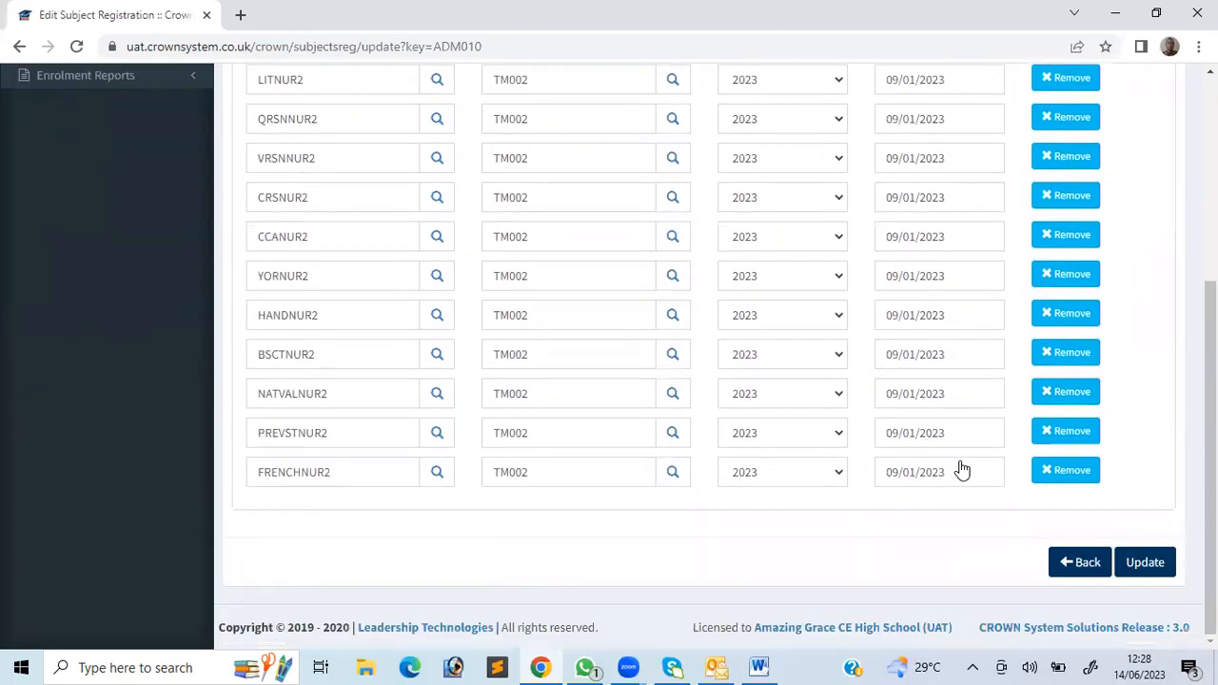
{"action": "scroll", "coordinate": [961, 468], "scroll_direction": "up", "scroll_amount": 2}
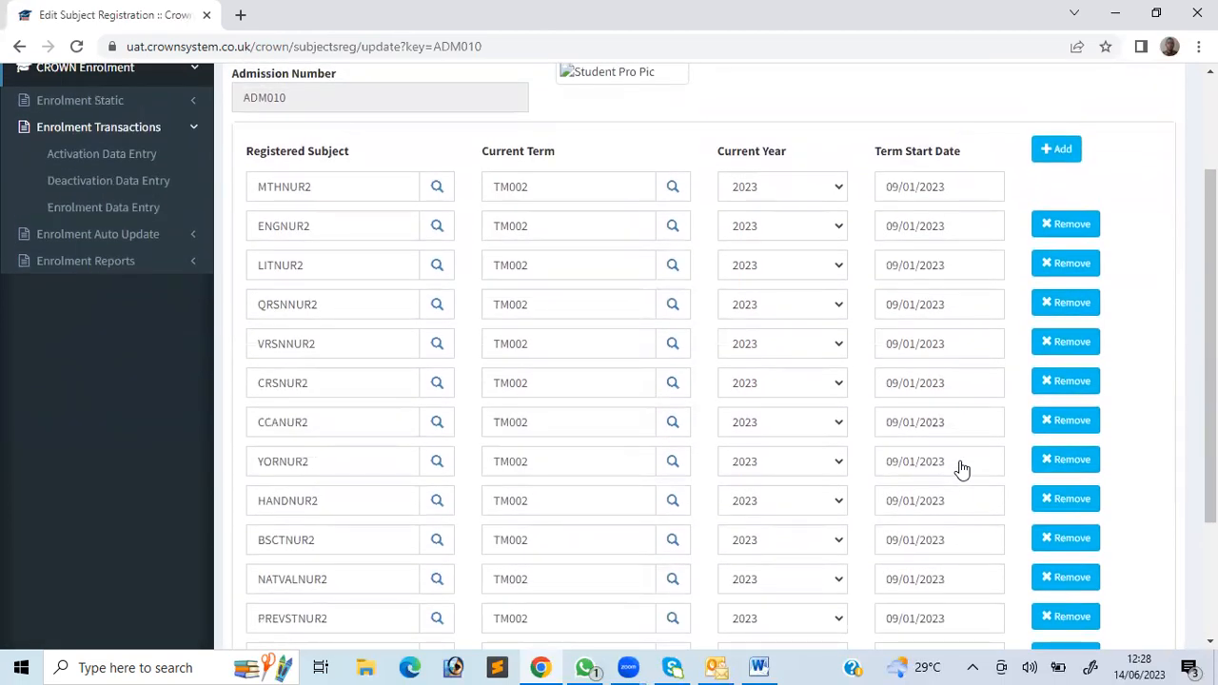
{"action": "scroll", "coordinate": [961, 468], "scroll_direction": "down", "scroll_amount": 2}
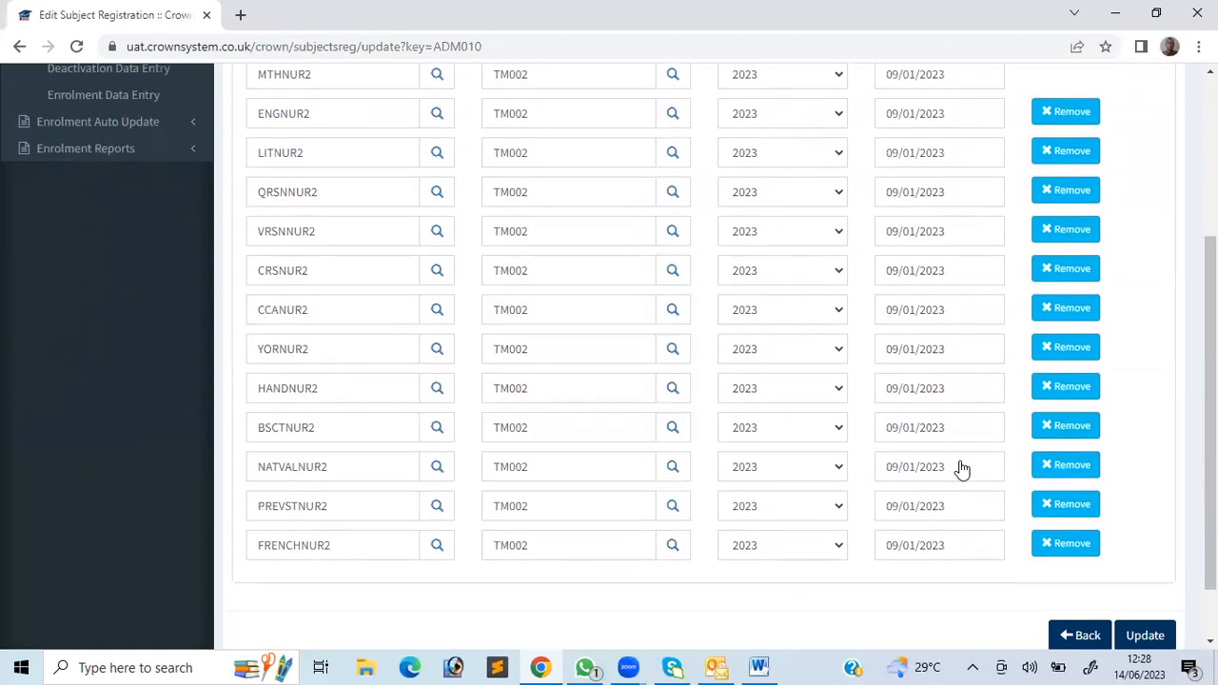
{"action": "left_click", "coordinate": [1067, 552]}
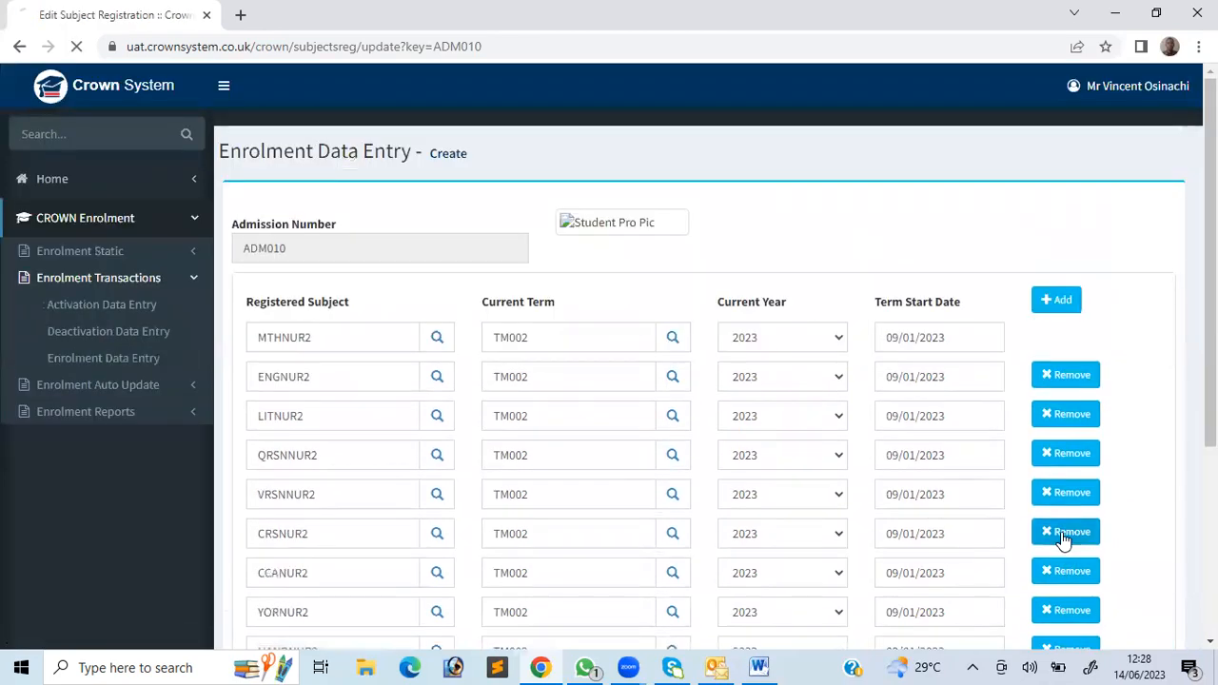
{"action": "scroll", "coordinate": [1064, 539], "scroll_direction": "down", "scroll_amount": 3}
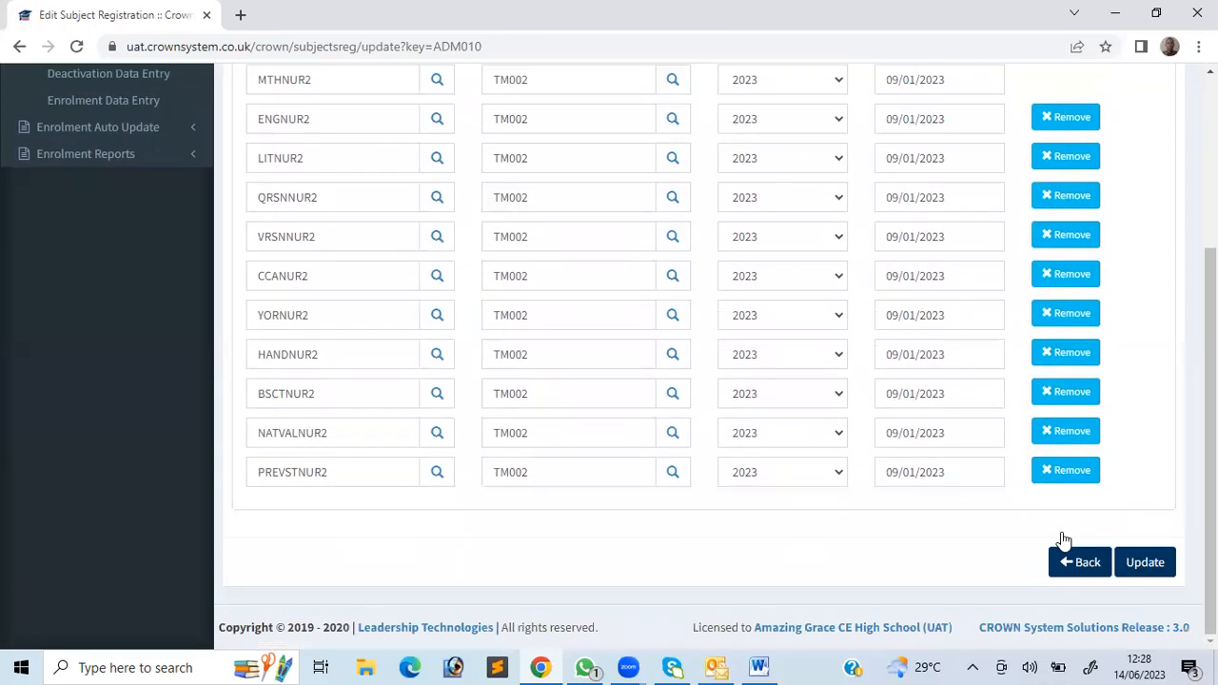
{"action": "scroll", "coordinate": [1064, 540], "scroll_direction": "up", "scroll_amount": 3}
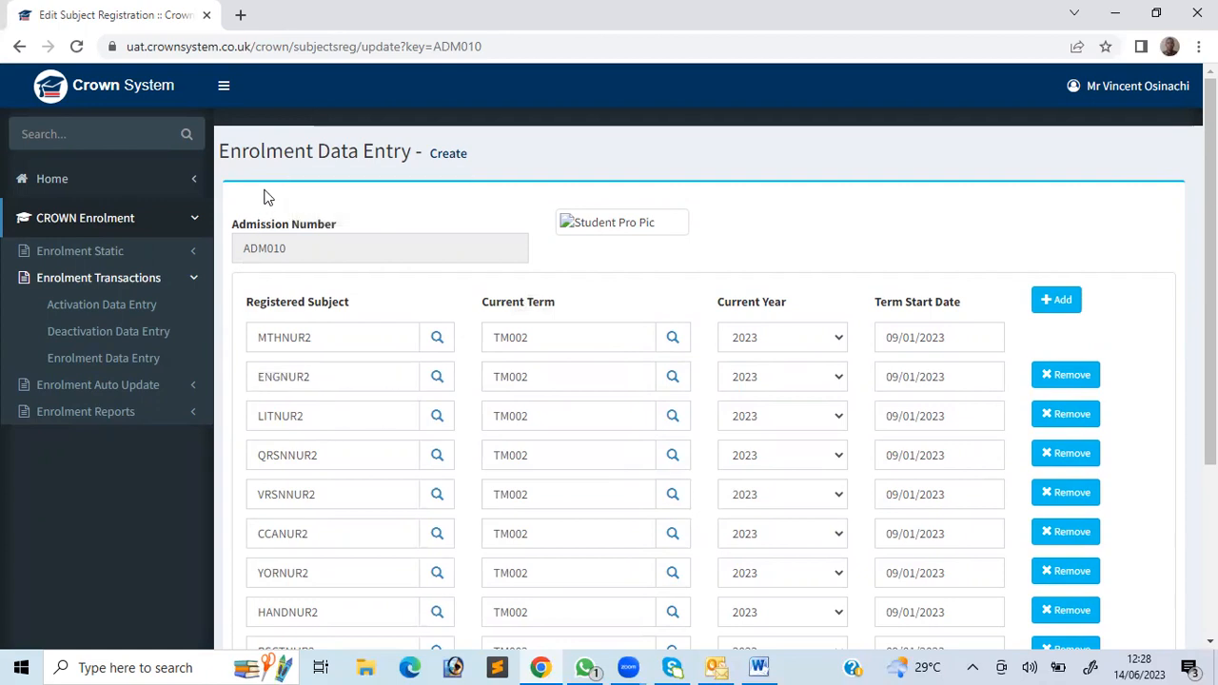
Revisit the Enrolment Auto Update overview, return to Enrolment Transactions and examine its activation and deactivation options
{"action": "left_click", "coordinate": [108, 388]}
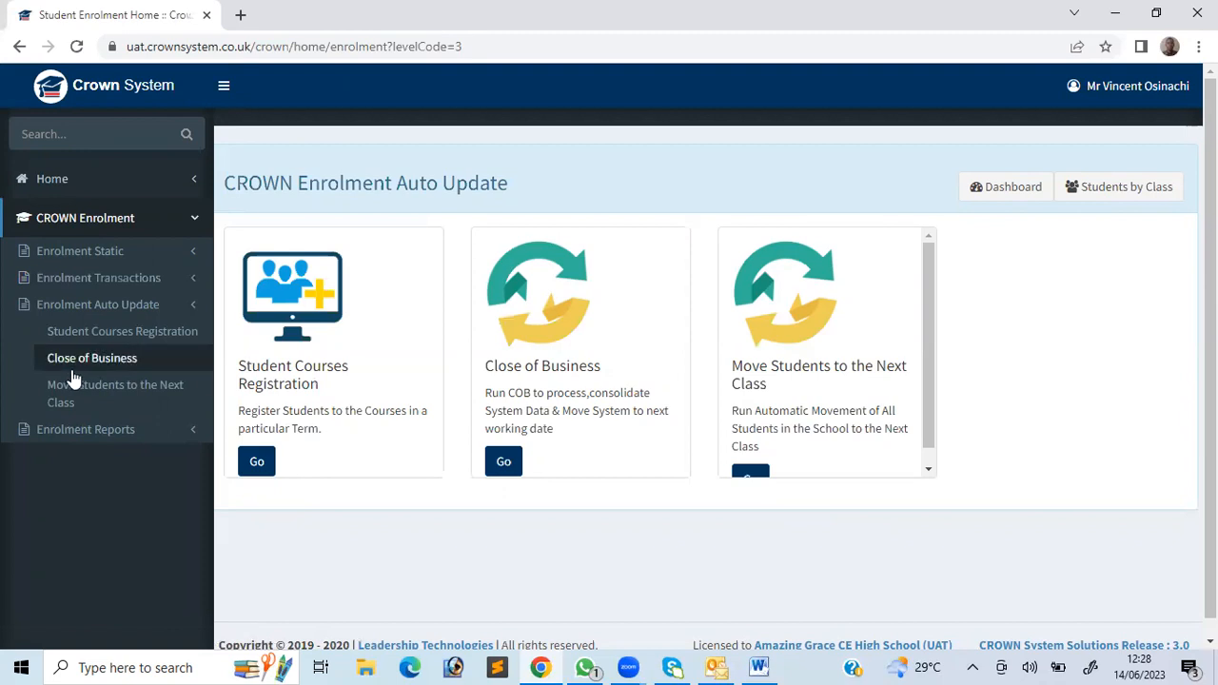
{"action": "left_click", "coordinate": [67, 278]}
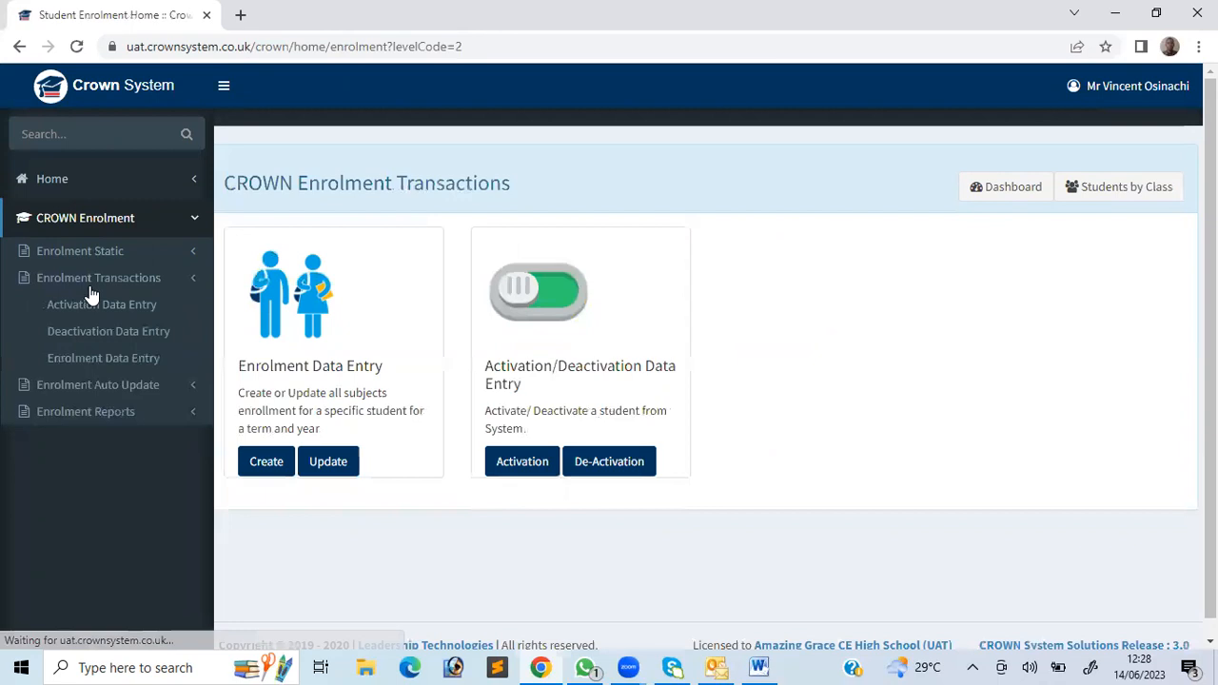
{"action": "mouse_move", "coordinate": [96, 345]}
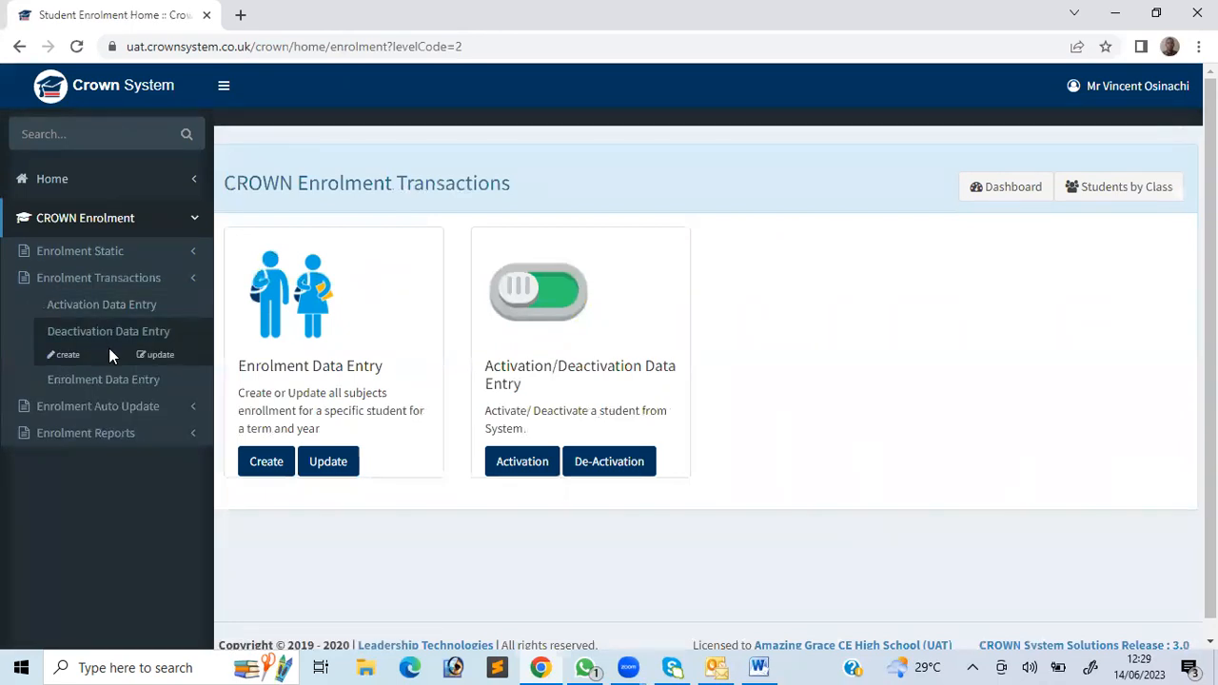
{"action": "mouse_move", "coordinate": [76, 304]}
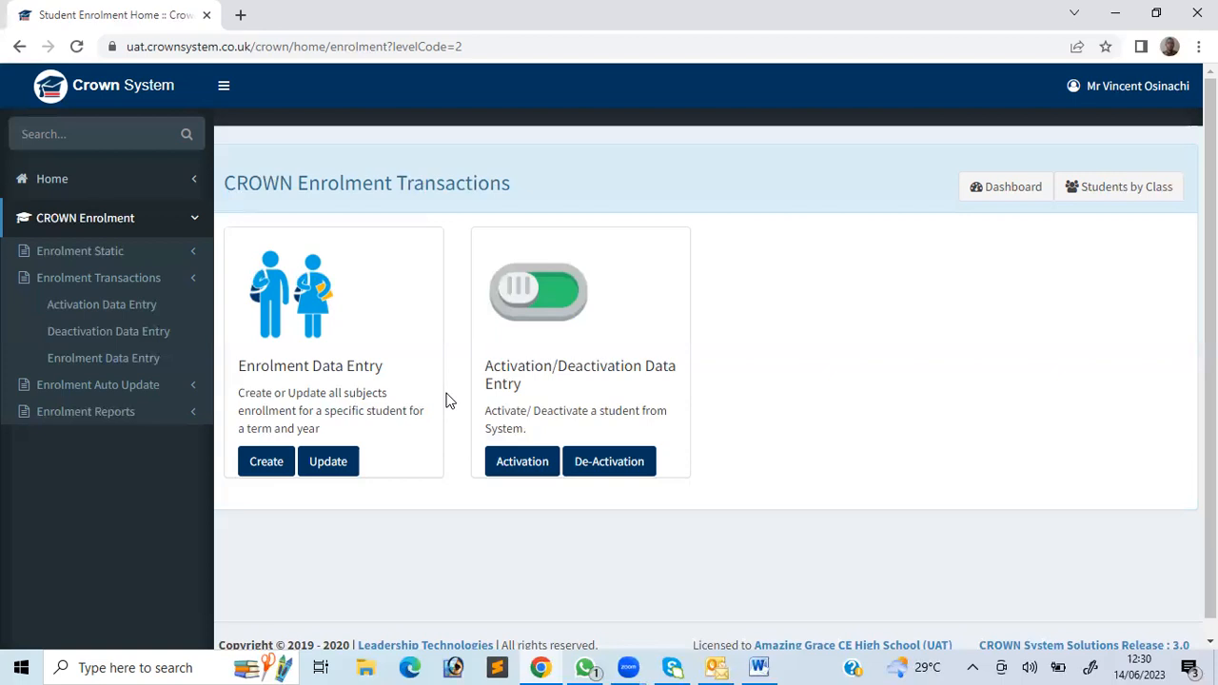
Start a new Deactivation Data Entry record and choose the fifth listed student's admission number
{"action": "mouse_move", "coordinate": [114, 341]}
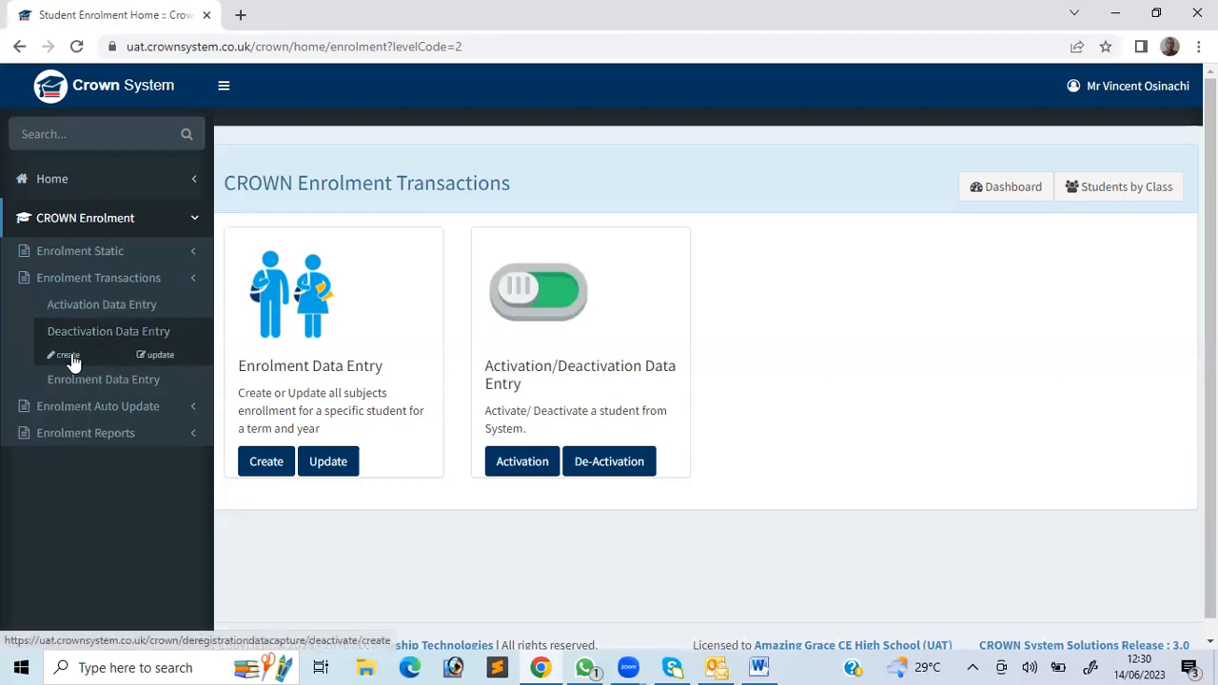
{"action": "left_click", "coordinate": [595, 469]}
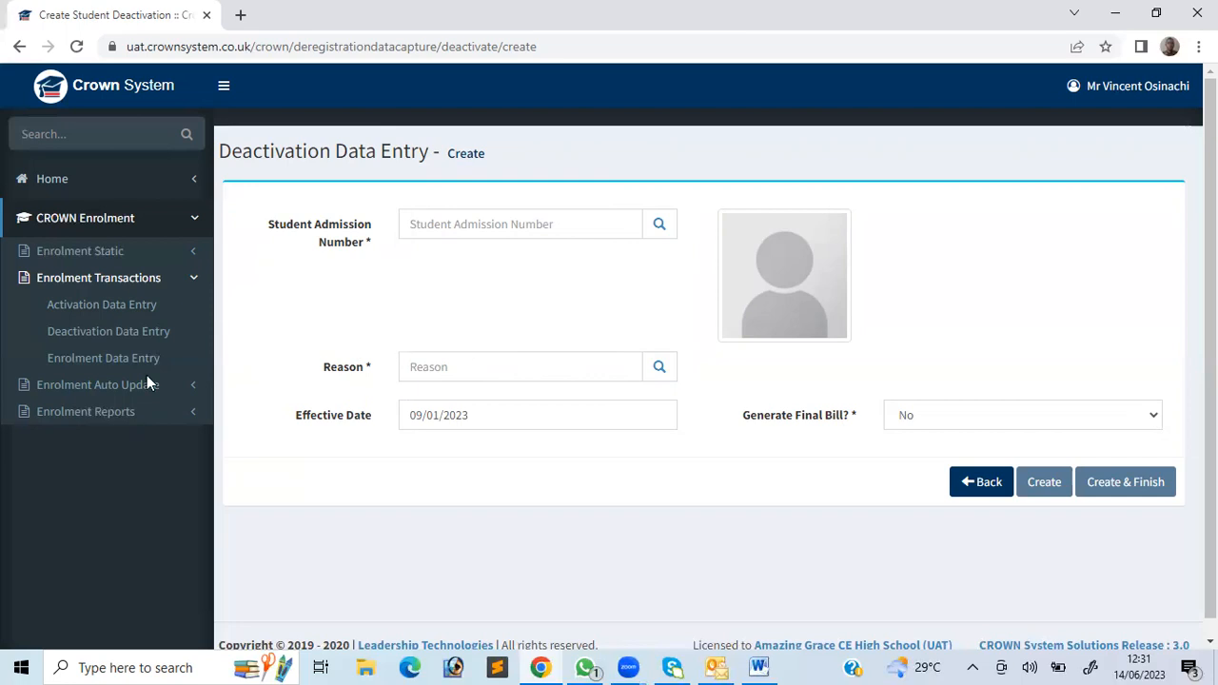
{"action": "left_click", "coordinate": [660, 227]}
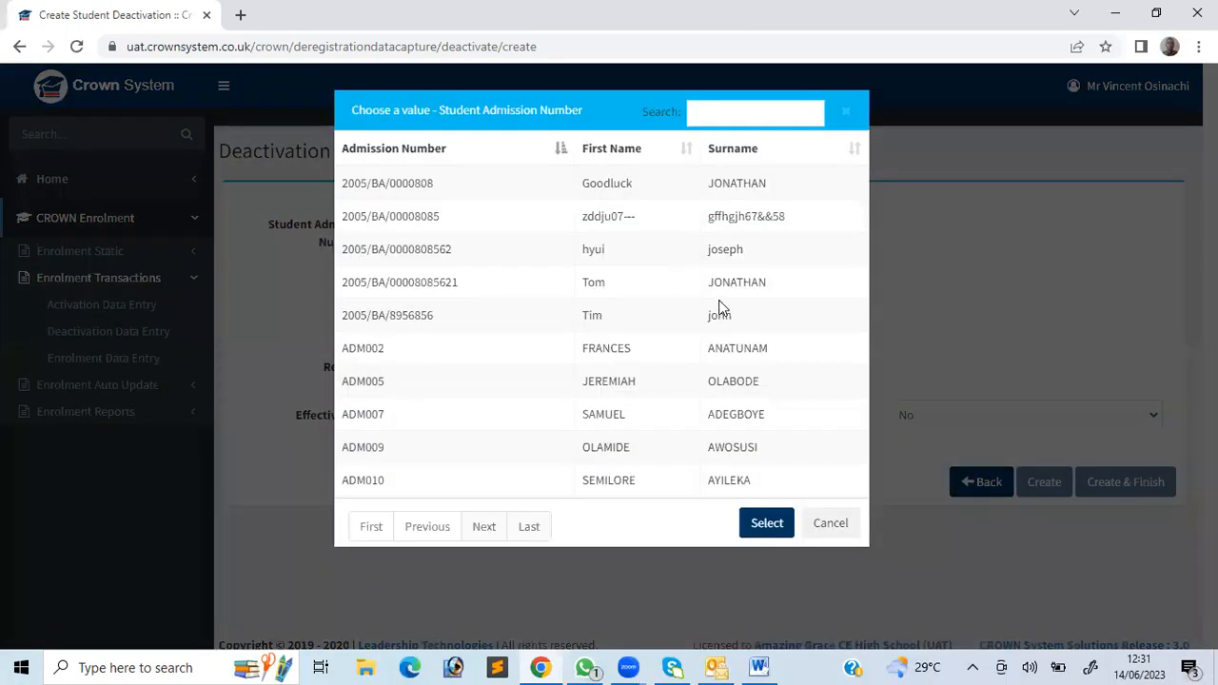
{"action": "left_click", "coordinate": [730, 314]}
{"action": "left_click", "coordinate": [780, 525]}
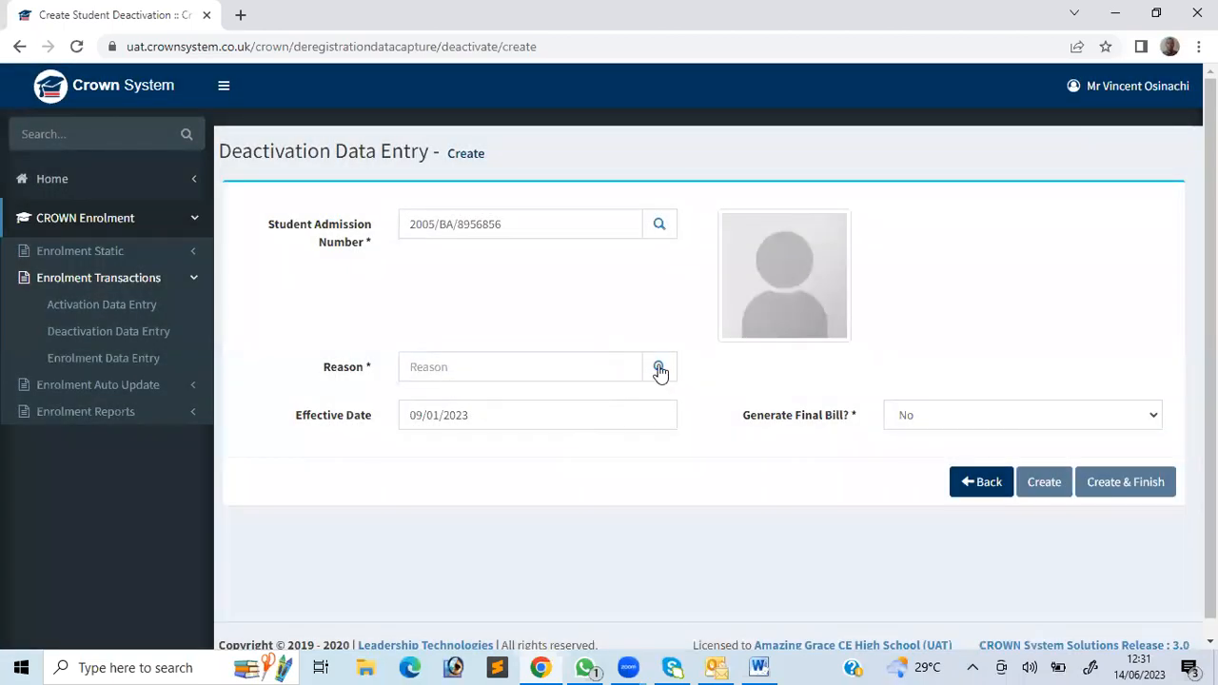
Set the deactivation reason to RS003 (TRANSFERRED) and keep Generate Final Bill at No
{"action": "left_click", "coordinate": [660, 368]}
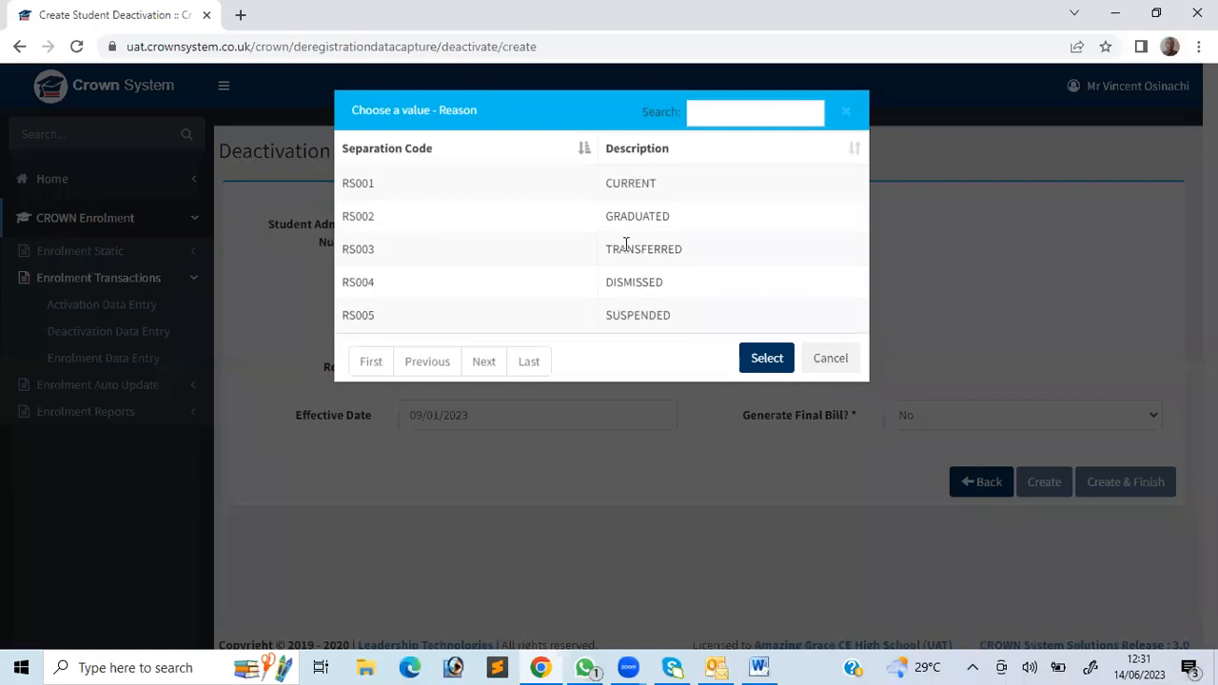
{"action": "left_click", "coordinate": [629, 253]}
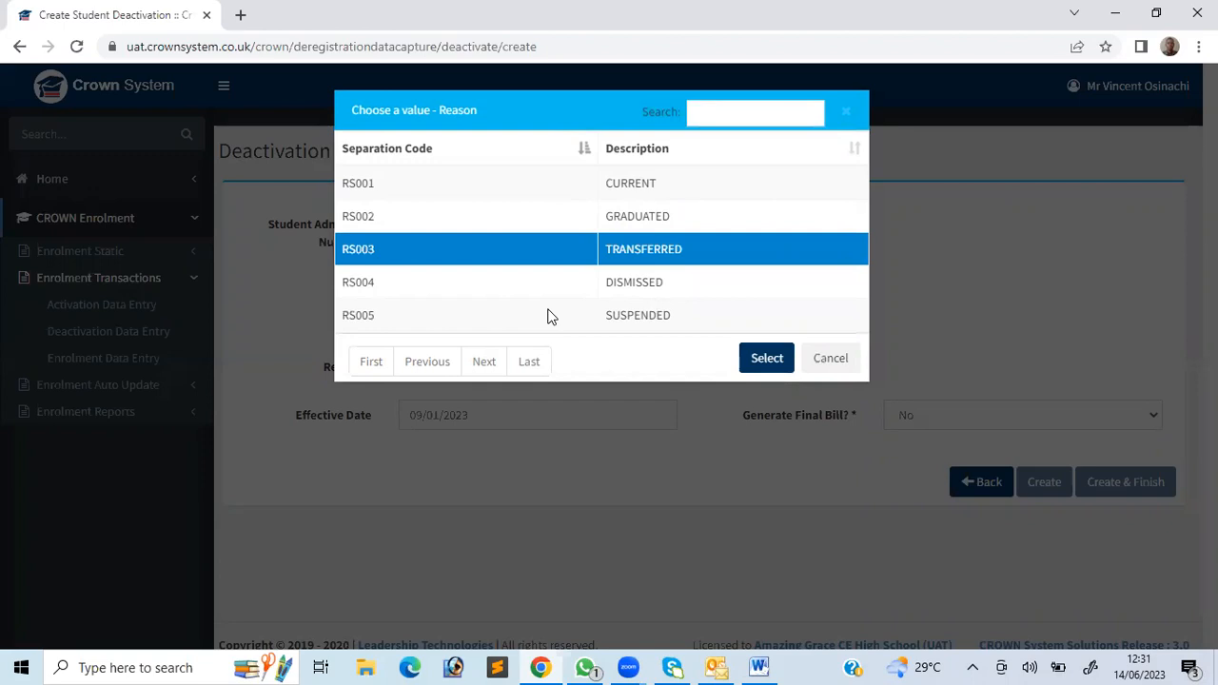
{"action": "left_click", "coordinate": [763, 356]}
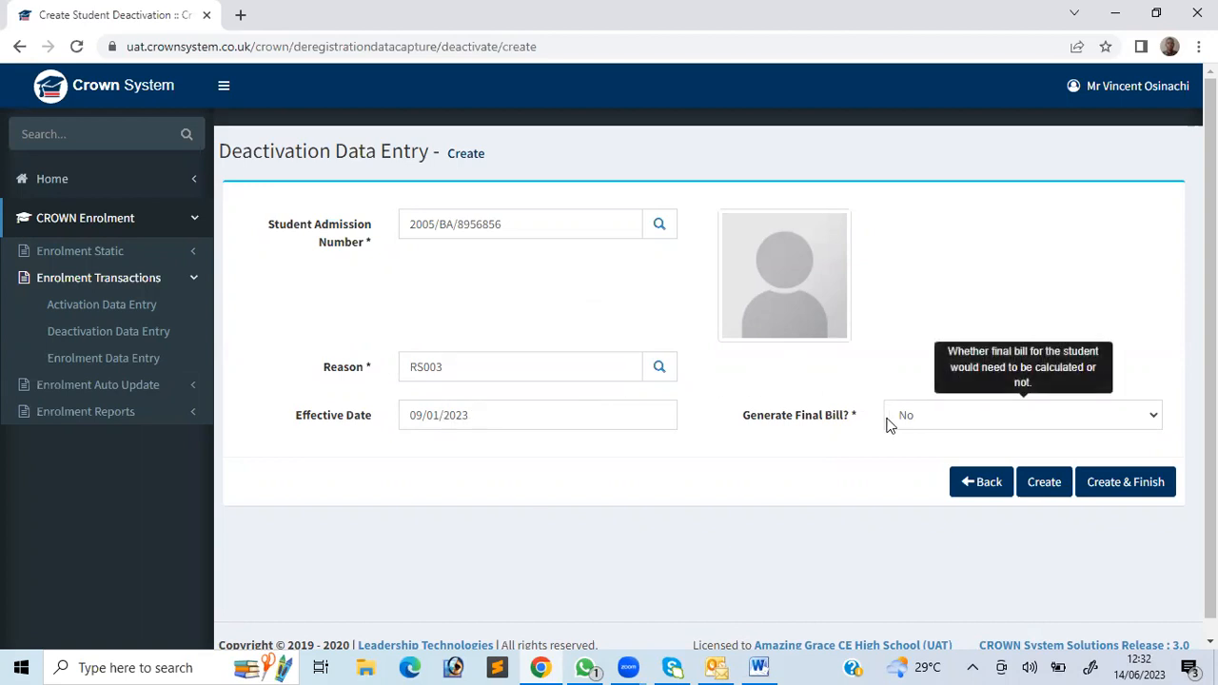
{"action": "left_click", "coordinate": [1155, 421]}
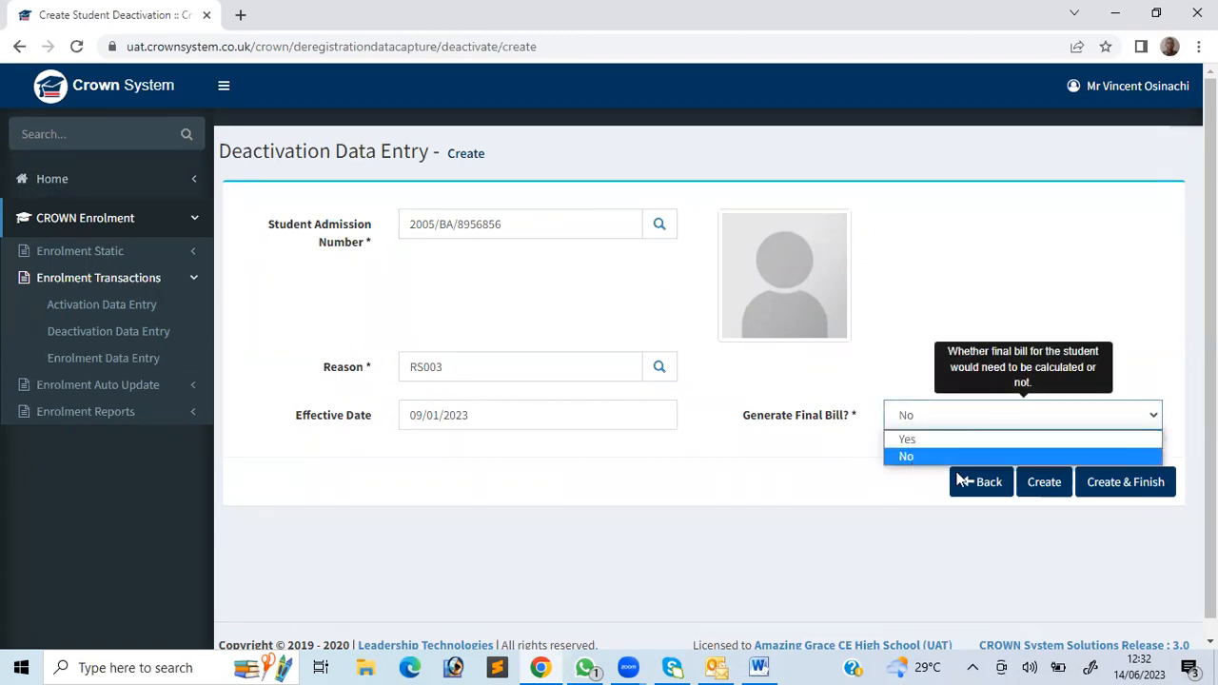
{"action": "left_click", "coordinate": [789, 473]}
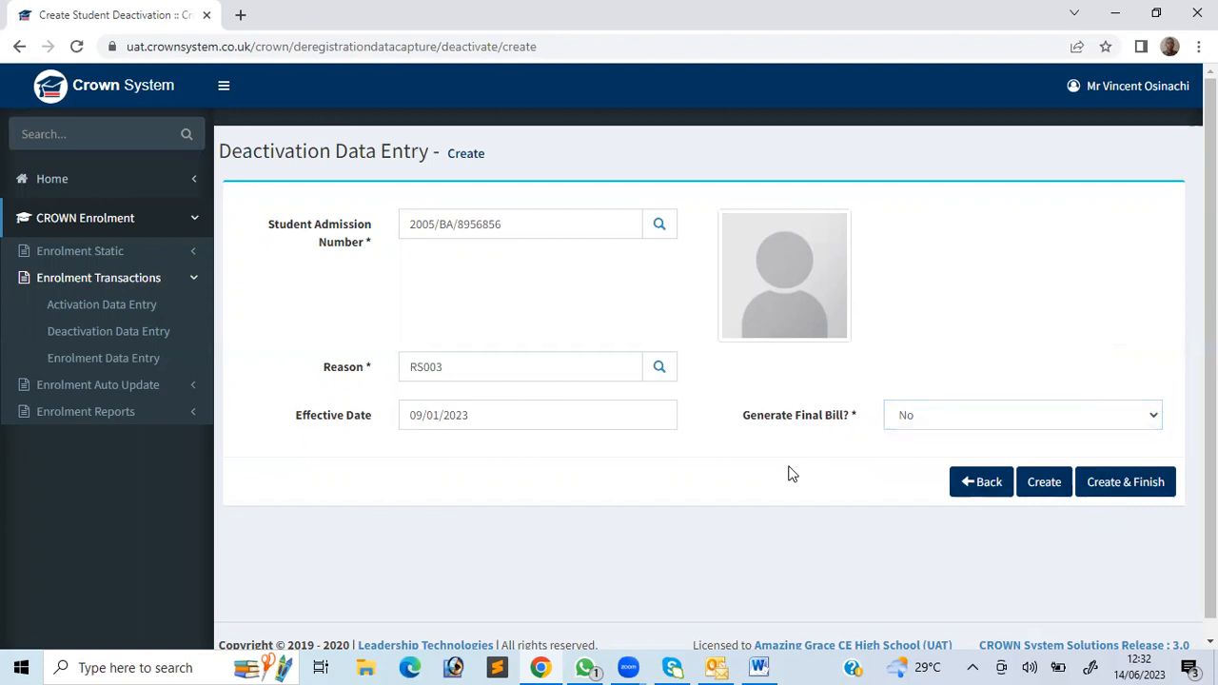
Leave the deactivation form without creating the record and examine the first and last pages of the Deactivation Data Entry list
{"action": "left_click", "coordinate": [988, 484]}
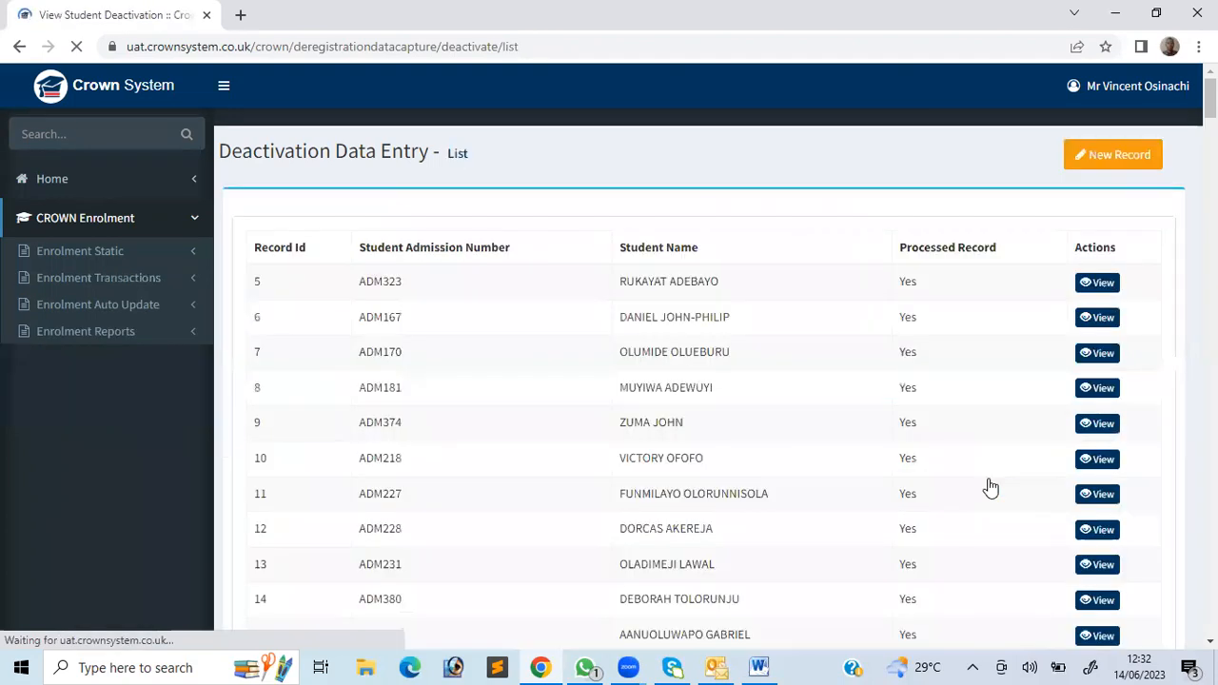
{"action": "scroll", "coordinate": [990, 485], "scroll_direction": "down", "scroll_amount": 3}
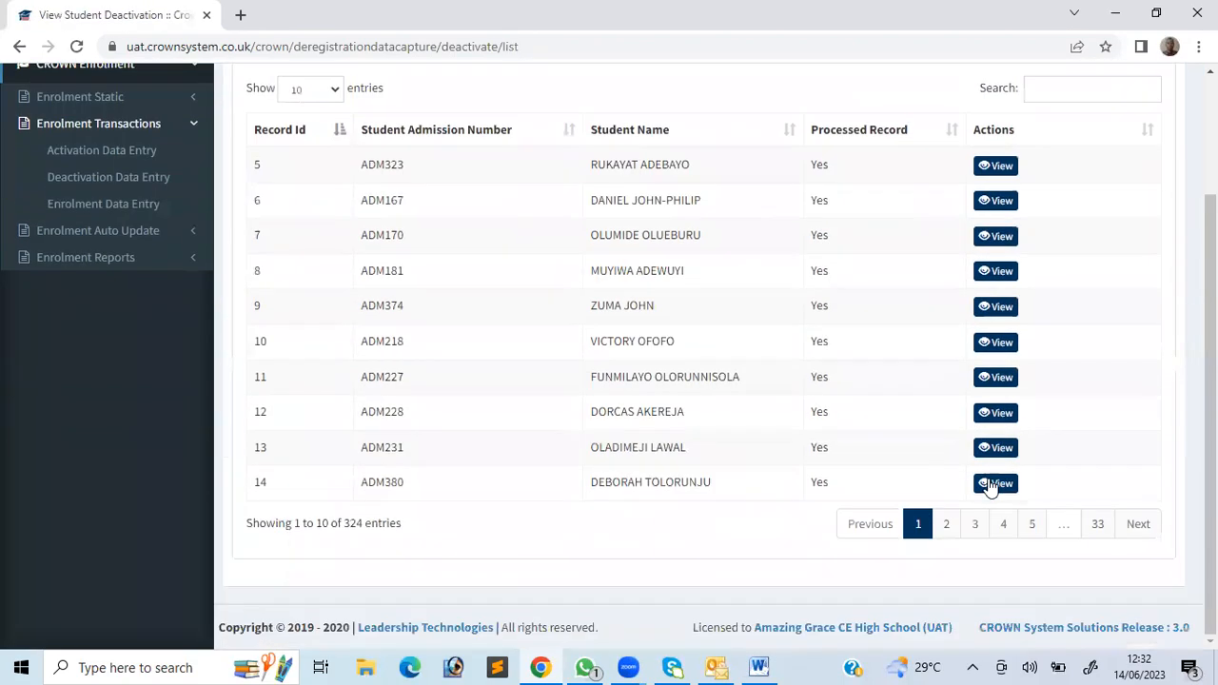
{"action": "scroll", "coordinate": [990, 486], "scroll_direction": "up", "scroll_amount": 2}
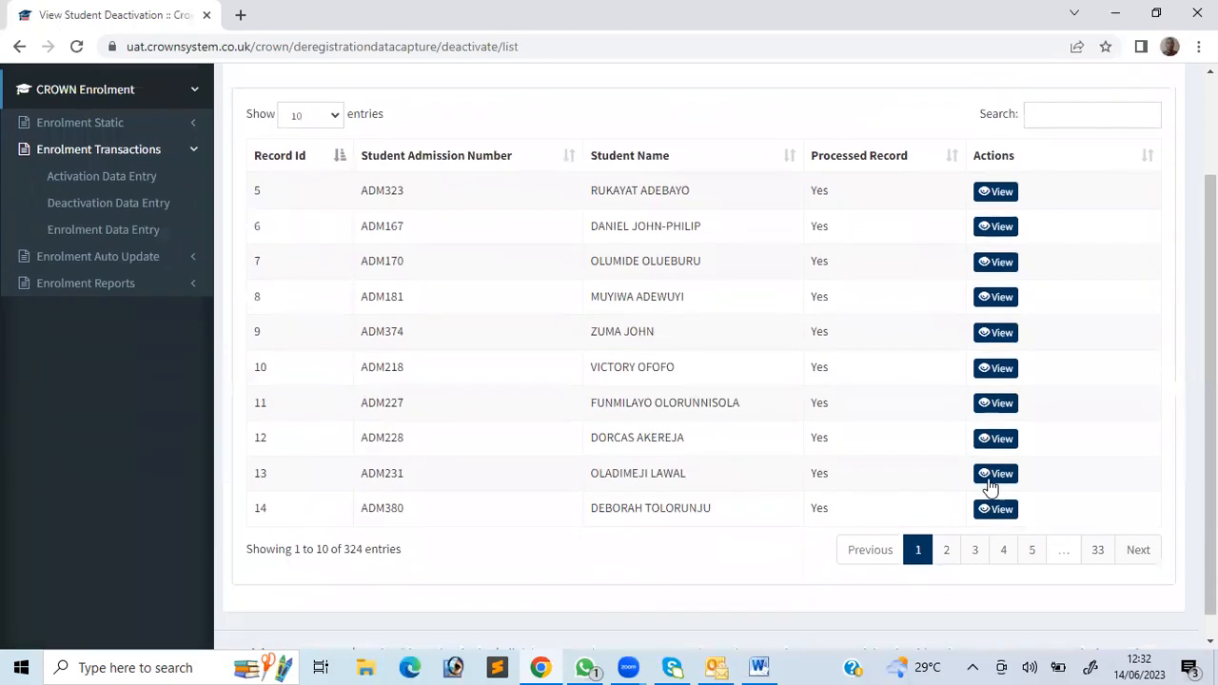
{"action": "scroll", "coordinate": [990, 485], "scroll_direction": "down", "scroll_amount": 2}
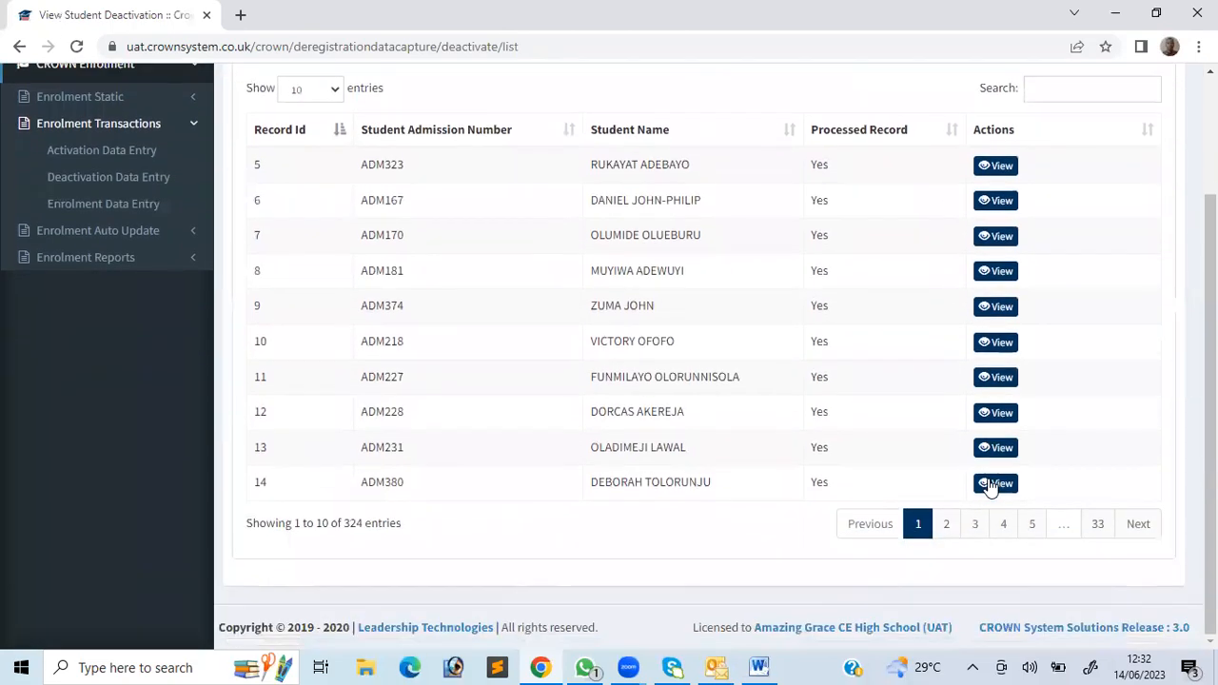
{"action": "scroll", "coordinate": [990, 486], "scroll_direction": "up", "scroll_amount": 1}
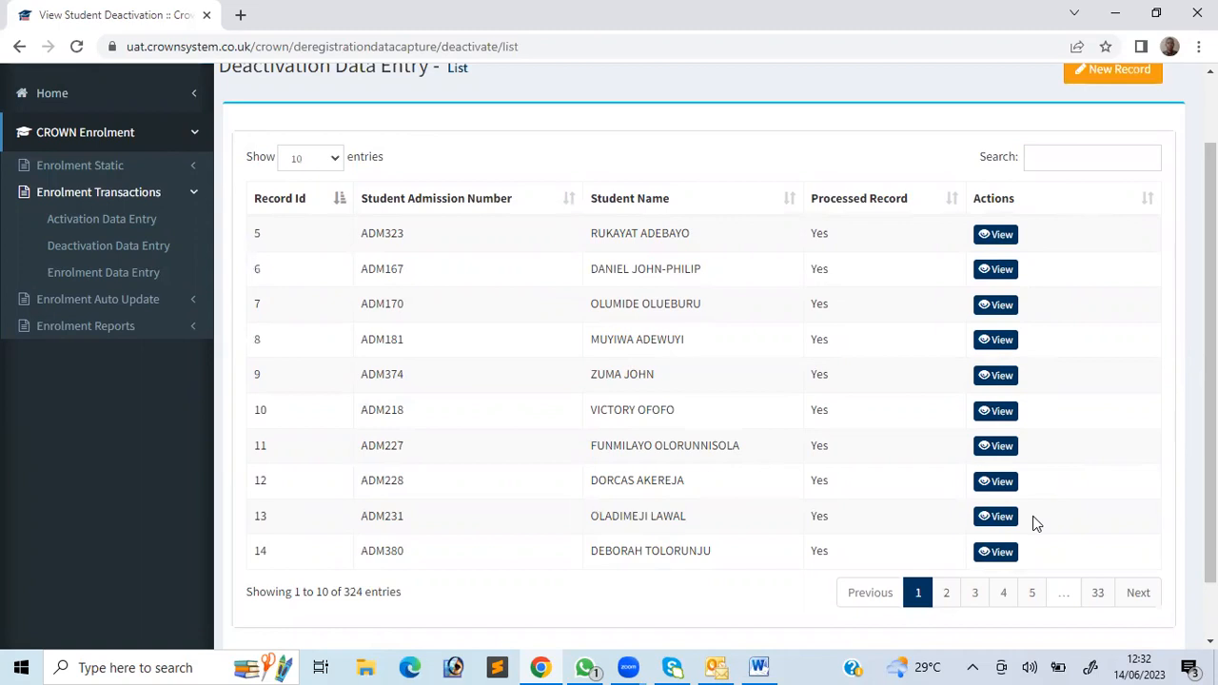
{"action": "left_click", "coordinate": [1096, 593]}
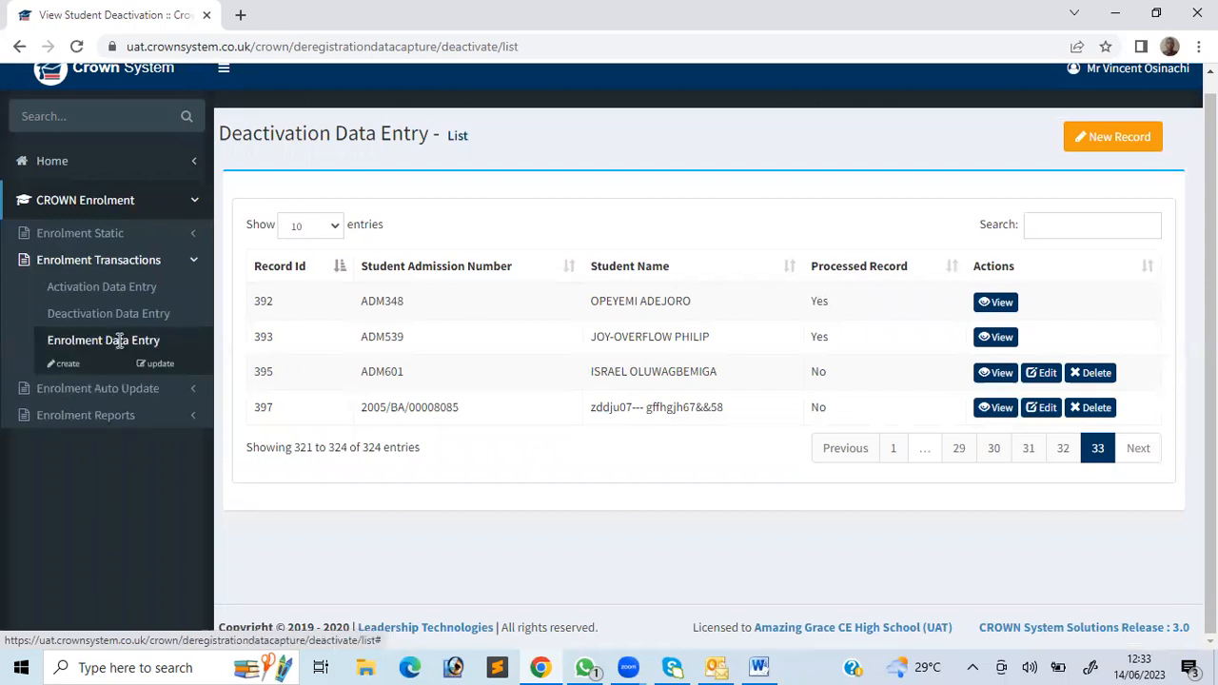
Start a new Activation Data Entry record and choose the seventh listed student's admission number
{"action": "mouse_move", "coordinate": [95, 313]}
{"action": "mouse_move", "coordinate": [88, 357]}
{"action": "mouse_move", "coordinate": [100, 287]}
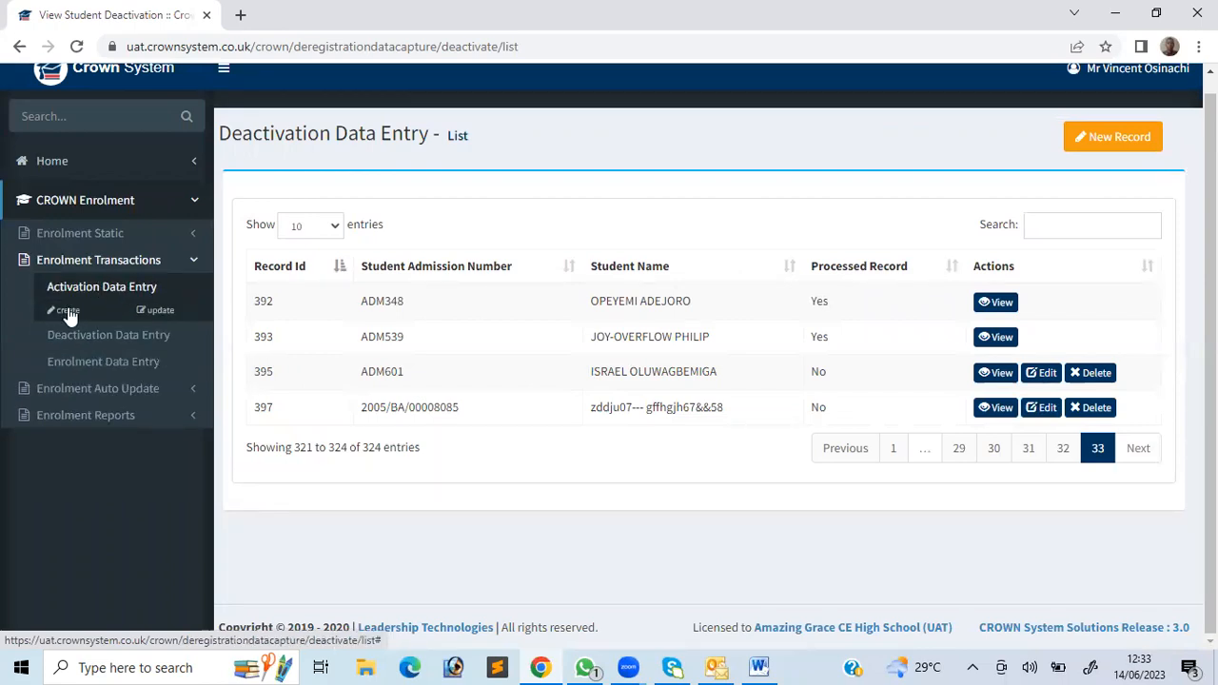
{"action": "left_click", "coordinate": [63, 311]}
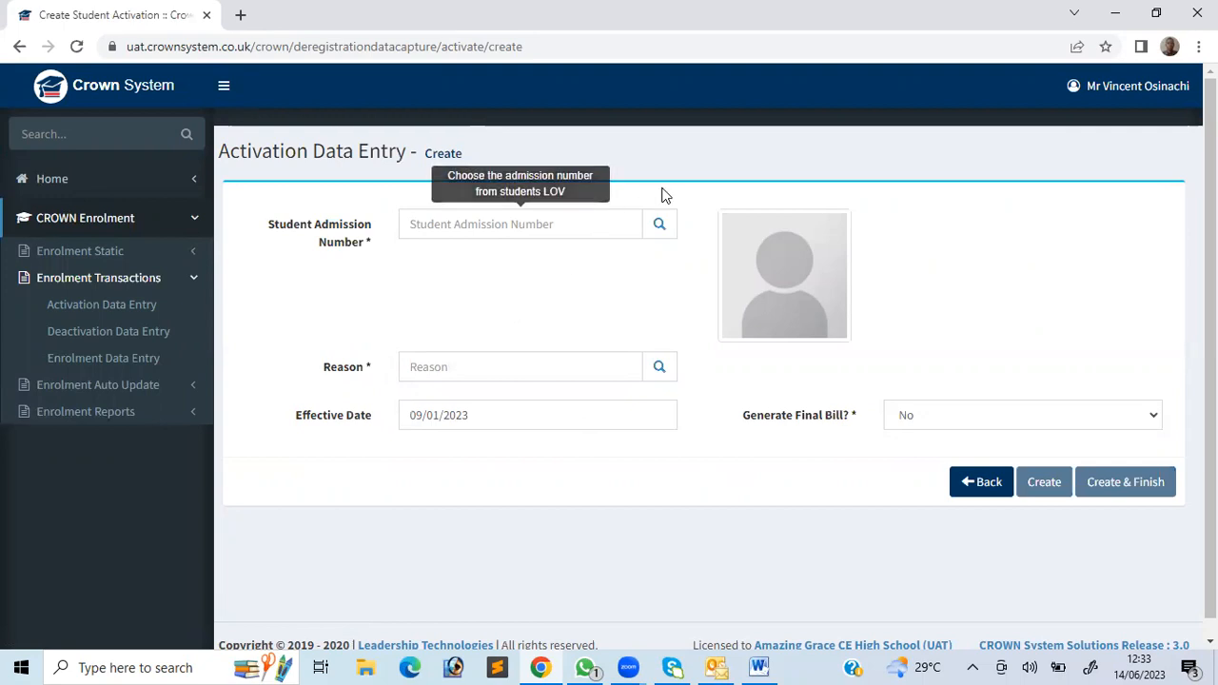
{"action": "left_click", "coordinate": [660, 226]}
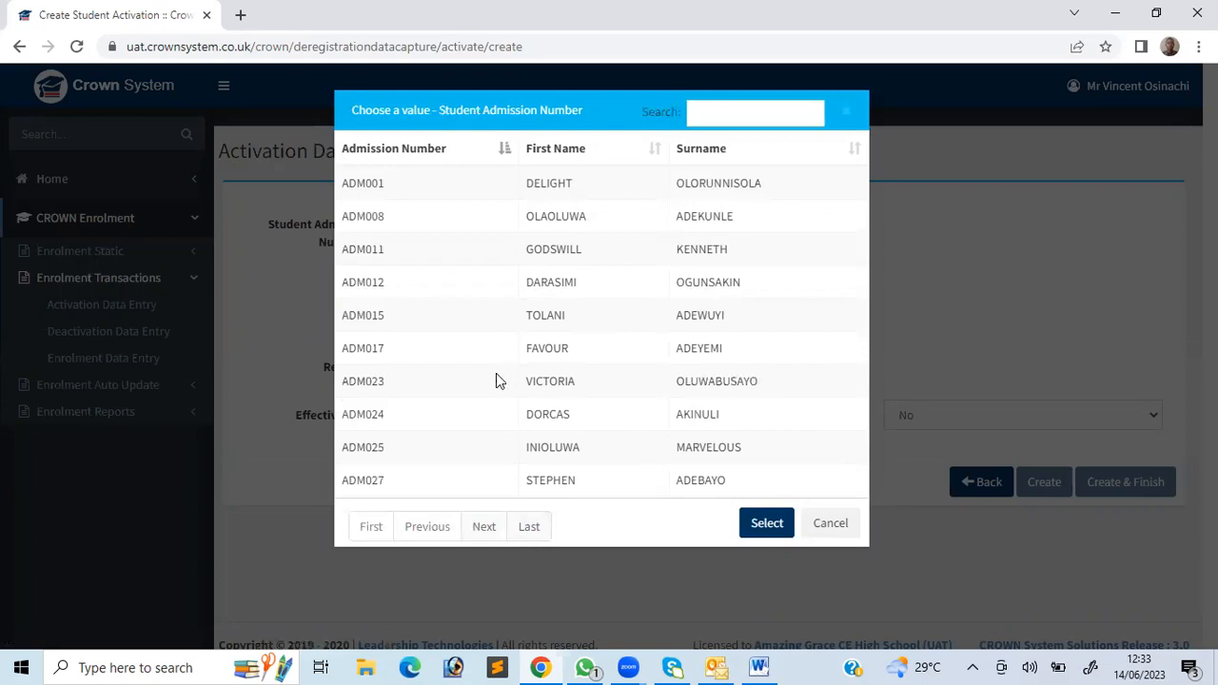
{"action": "left_click", "coordinate": [552, 385]}
{"action": "left_click", "coordinate": [768, 529]}
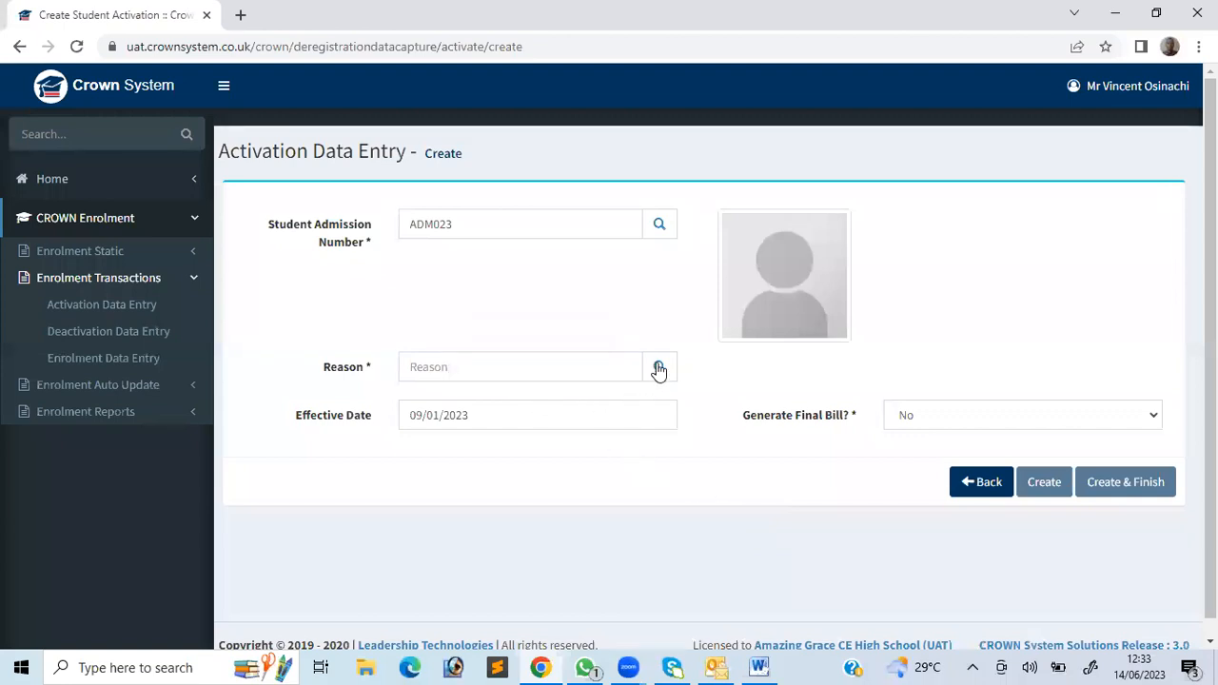
Set the activation reason to RS001 (CURRENT), then return to the Activation Data Entry list without creating the record
{"action": "left_click", "coordinate": [659, 367]}
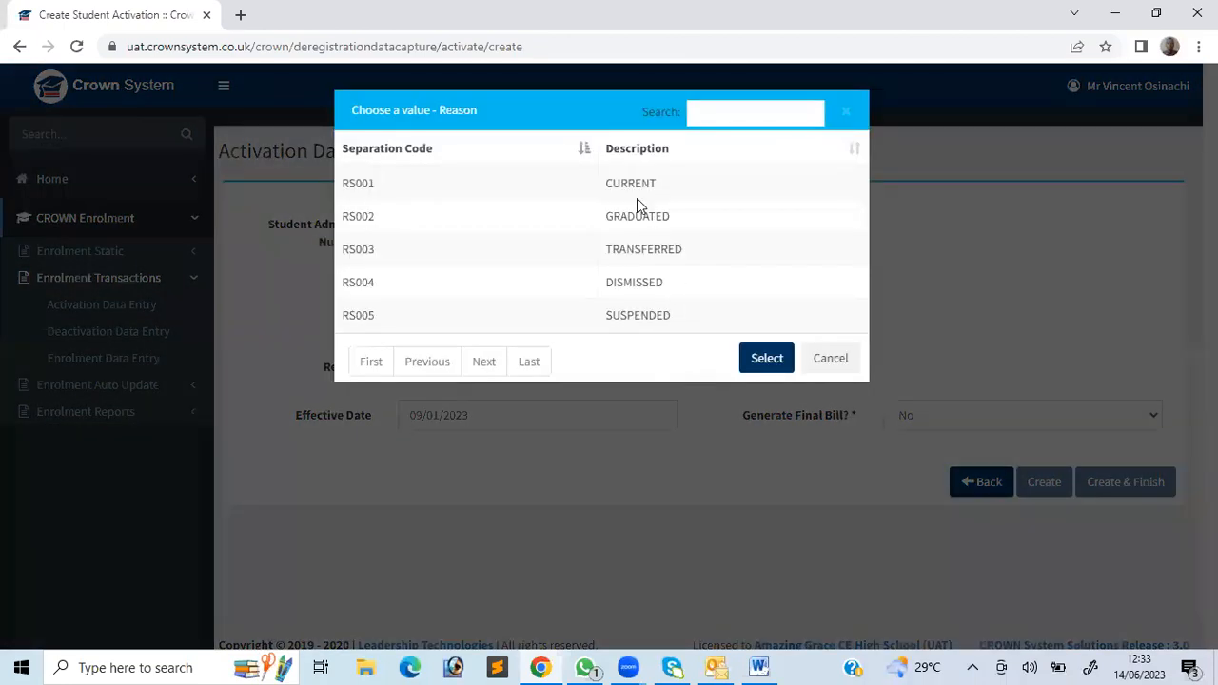
{"action": "left_click", "coordinate": [635, 188]}
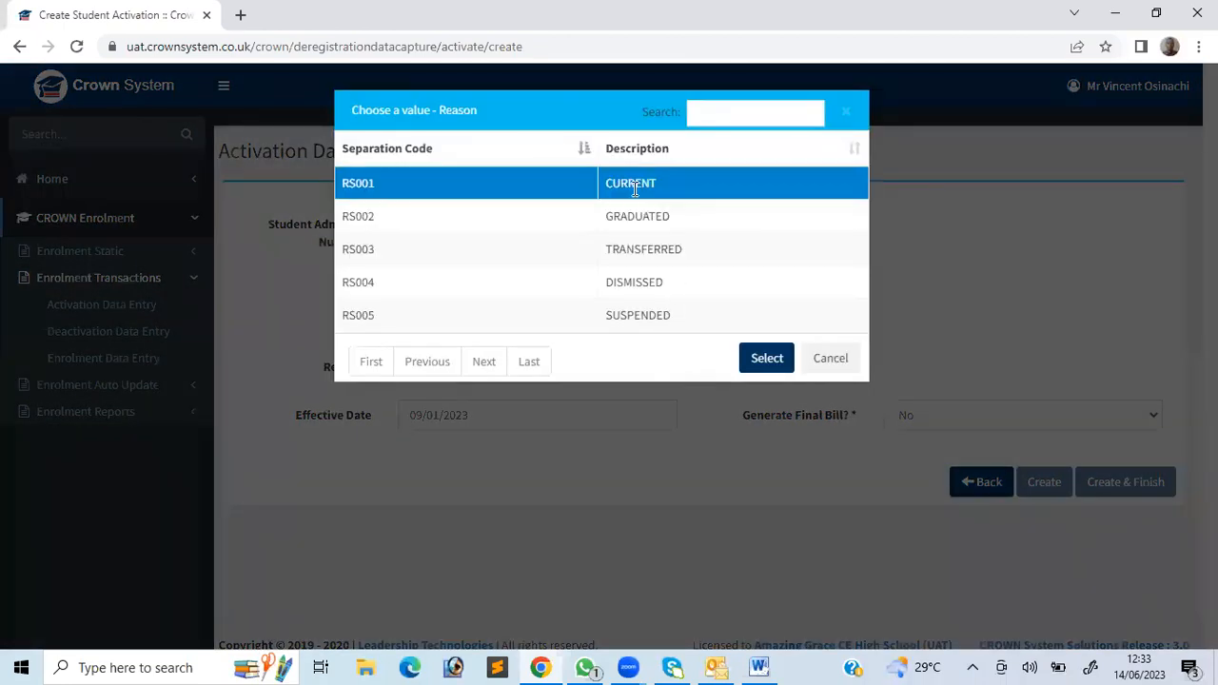
{"action": "left_click", "coordinate": [761, 364]}
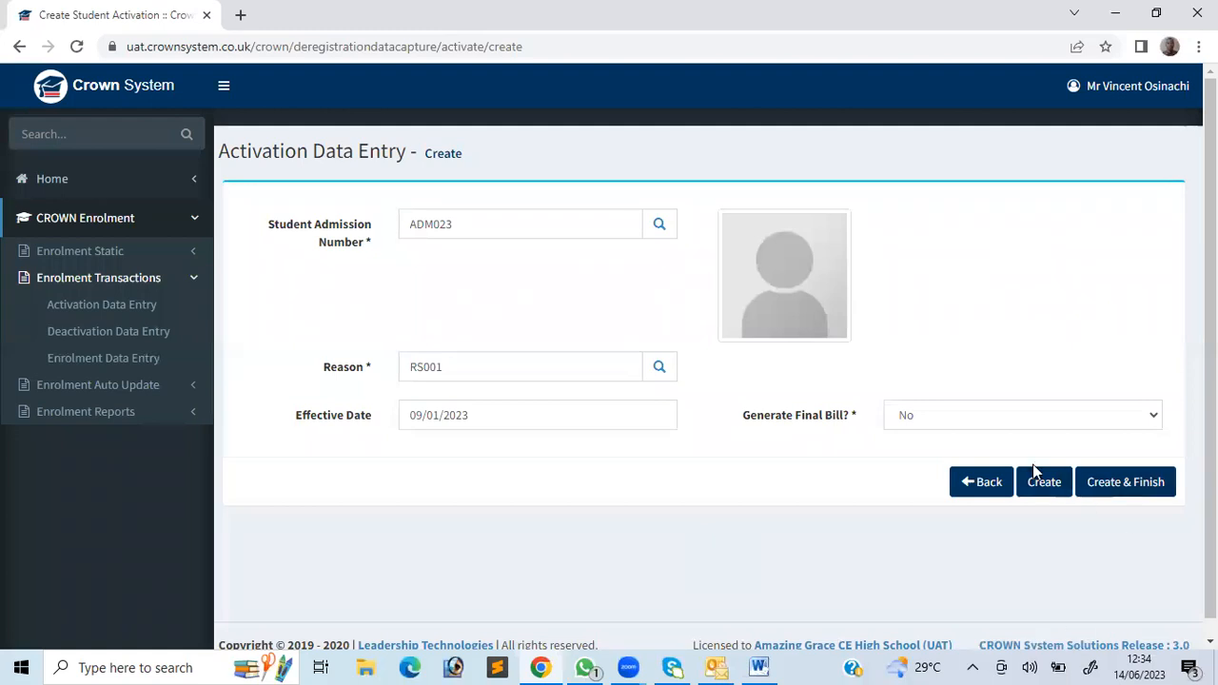
{"action": "left_click", "coordinate": [996, 490]}
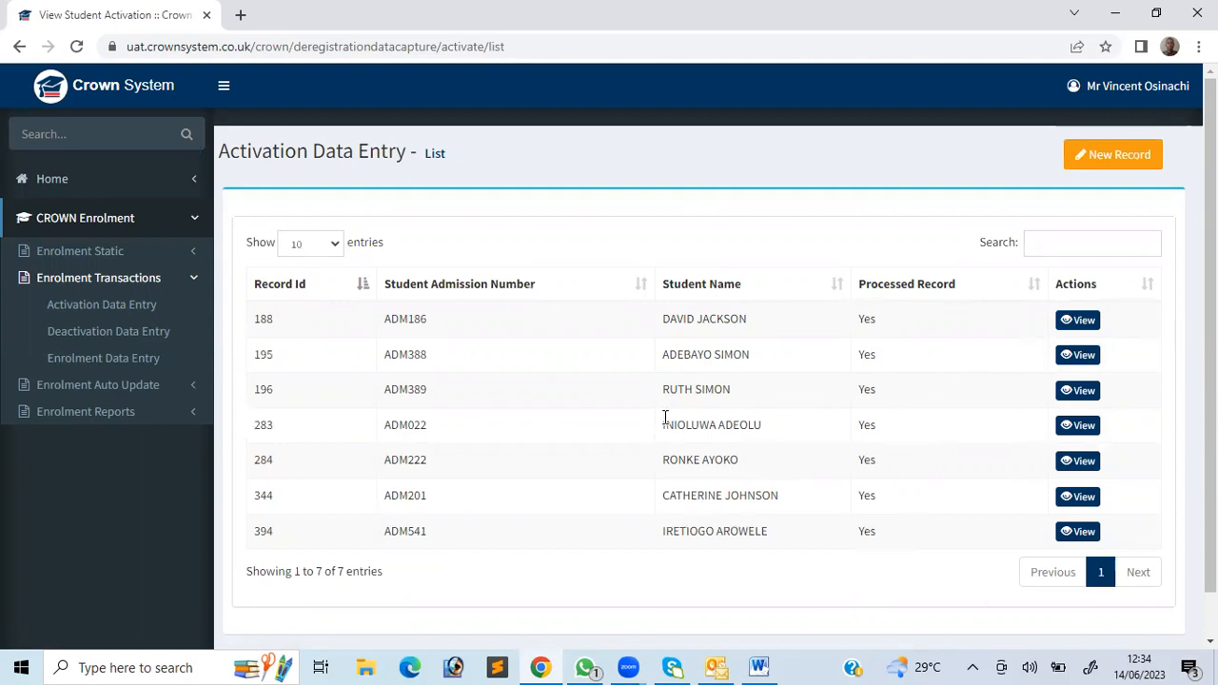
Run Close of Business under Enrolment Auto Update with 10/01/2023 as the next working date
{"action": "left_click", "coordinate": [126, 388]}
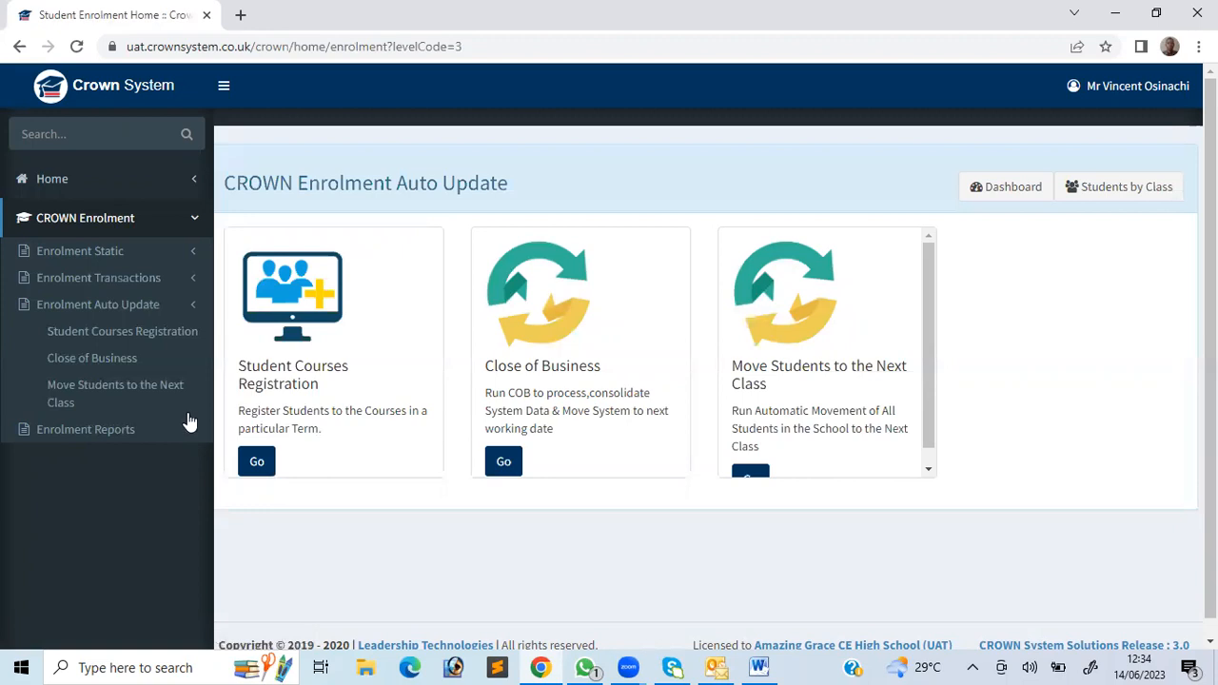
{"action": "left_click", "coordinate": [98, 358]}
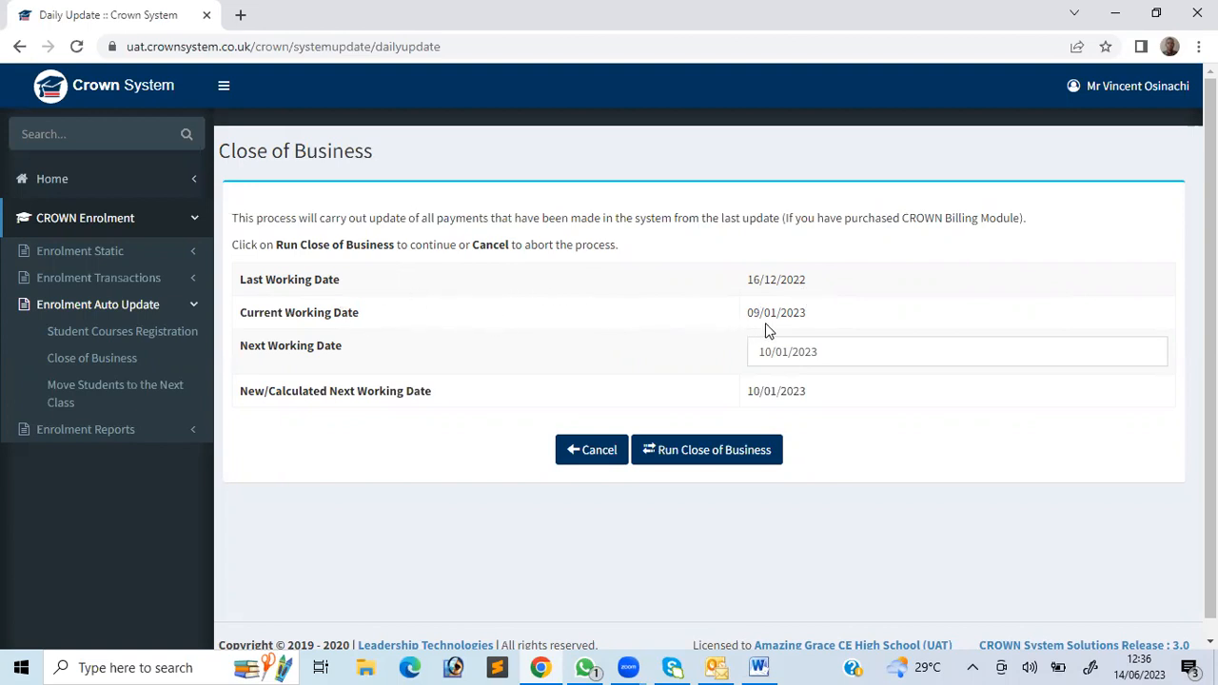
{"action": "mouse_move", "coordinate": [847, 354]}
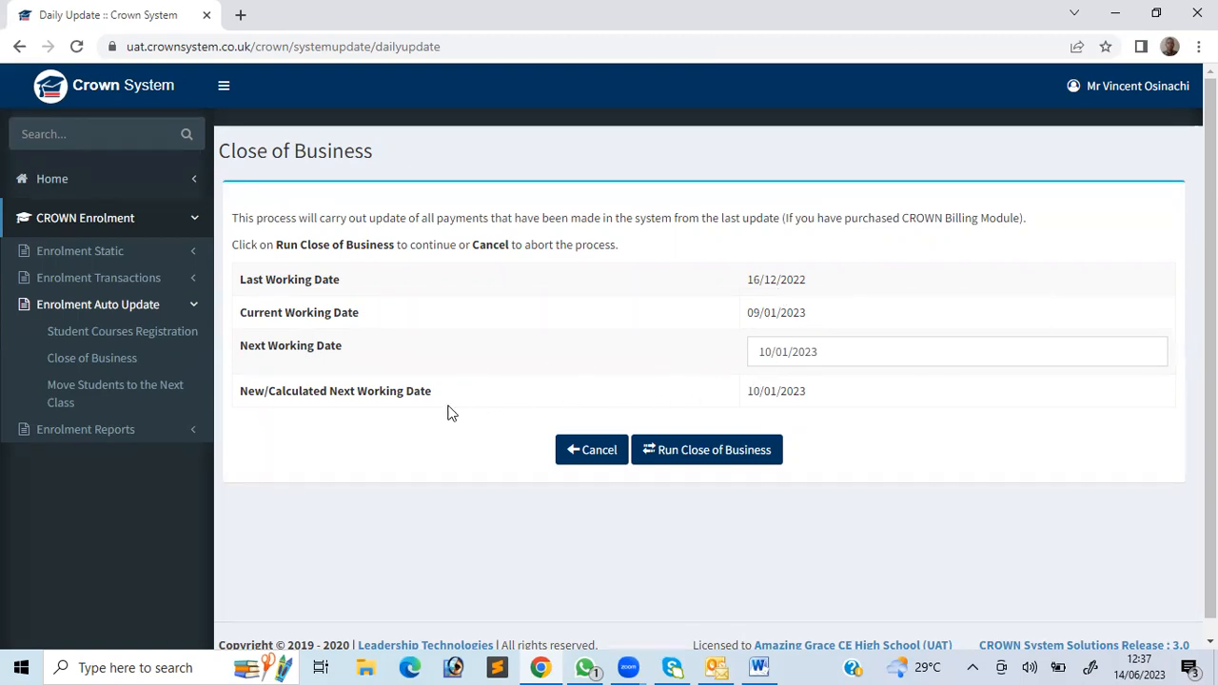
{"action": "left_click", "coordinate": [710, 455]}
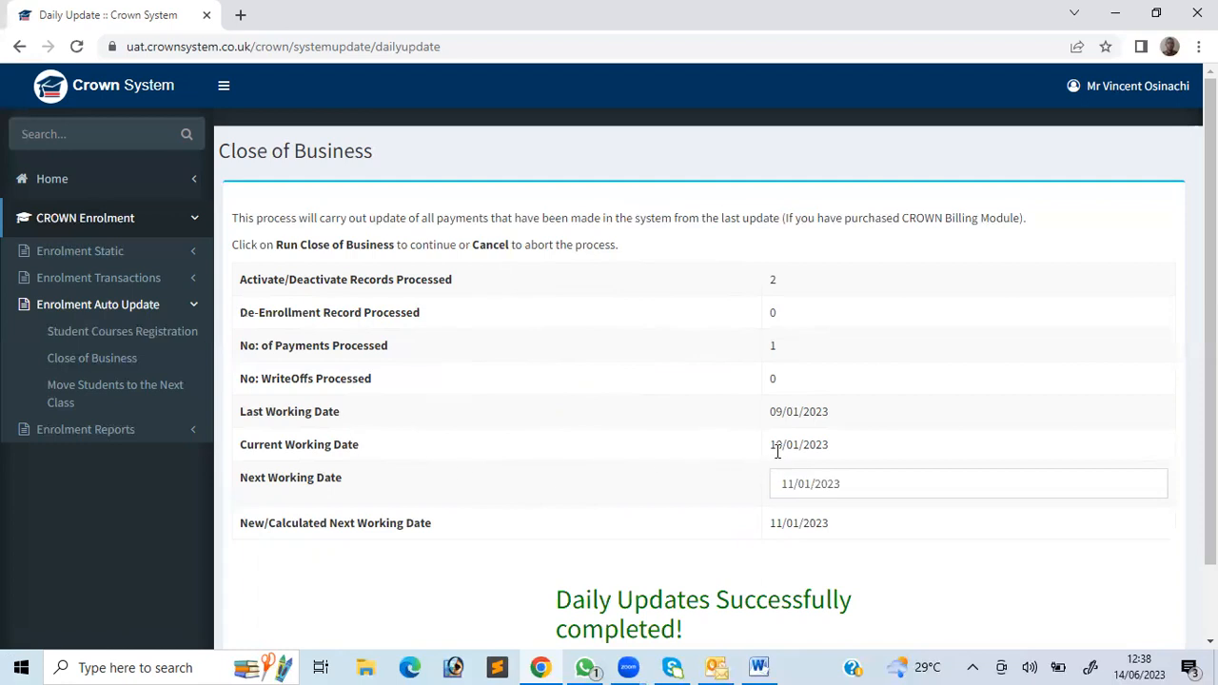
{"action": "mouse_move", "coordinate": [820, 490]}
View the Move Students to the Next Class page and look over the reports available under Enrolment Reports
{"action": "left_click", "coordinate": [81, 399]}
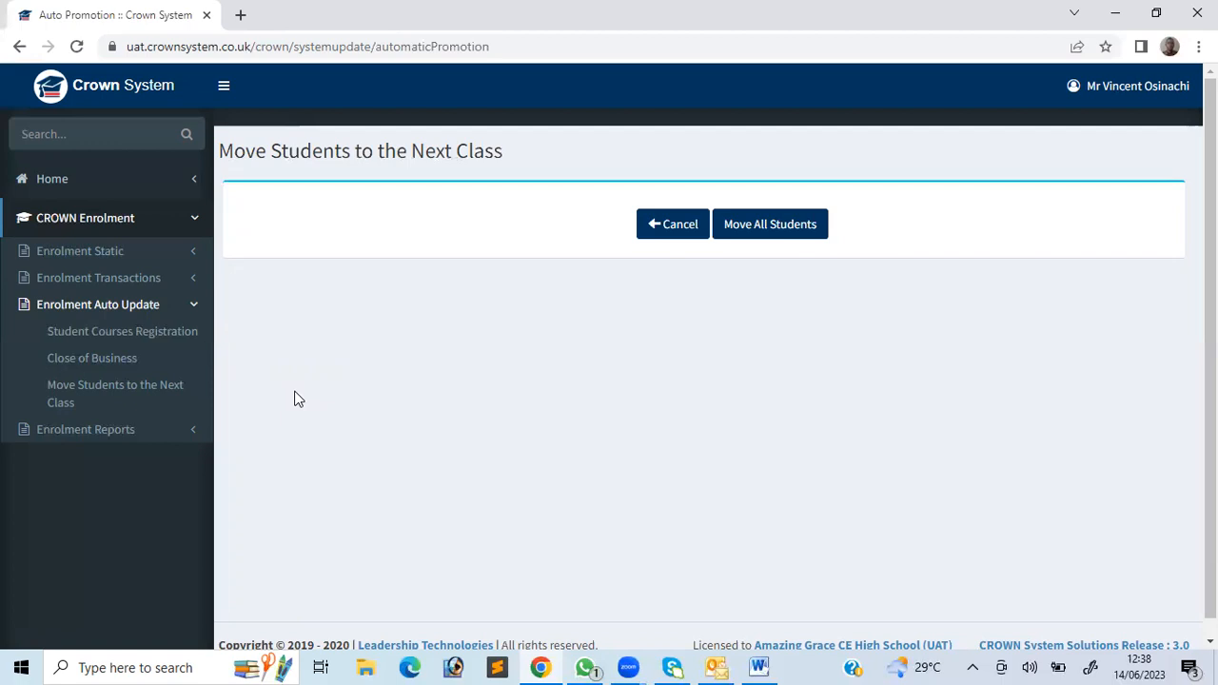
{"action": "left_click", "coordinate": [125, 432]}
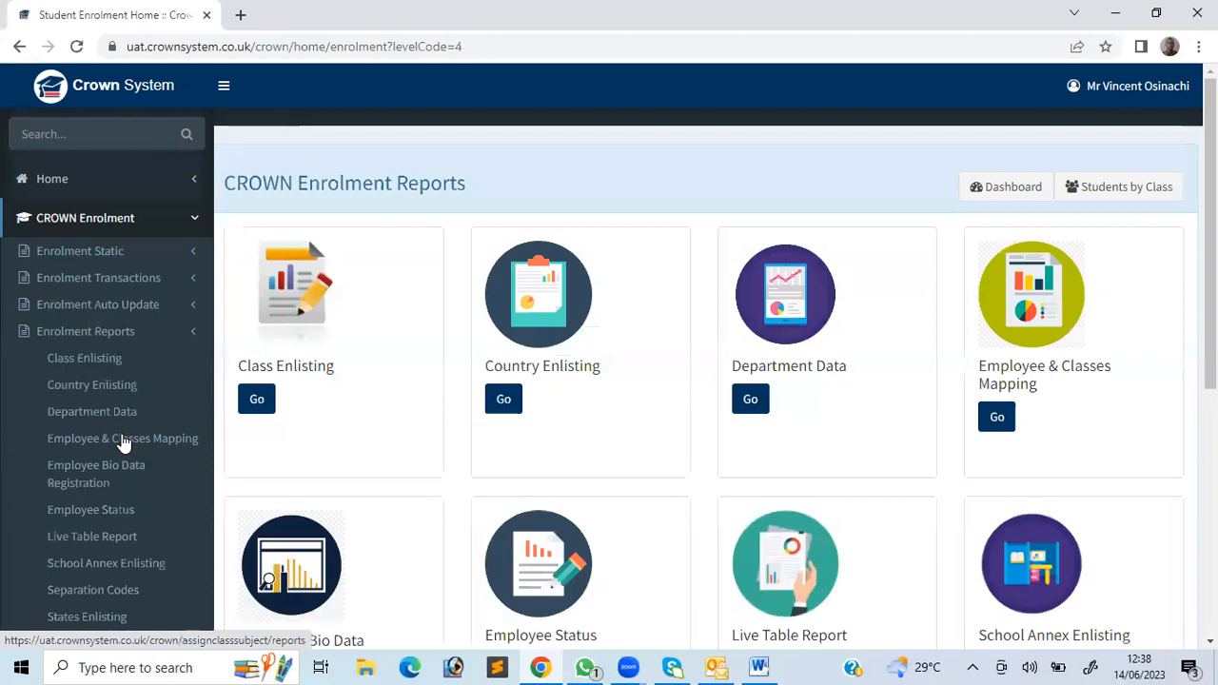
{"action": "scroll", "coordinate": [392, 435], "scroll_direction": "down", "scroll_amount": 3}
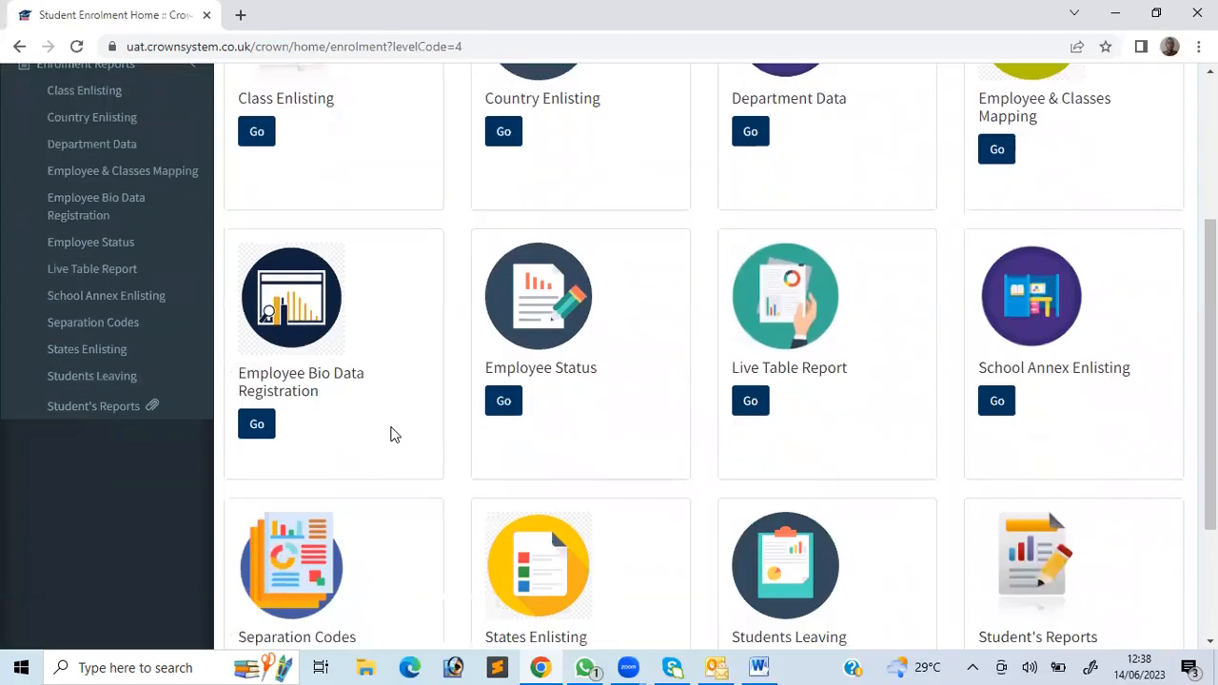
{"action": "scroll", "coordinate": [394, 429], "scroll_direction": "up", "scroll_amount": 3}
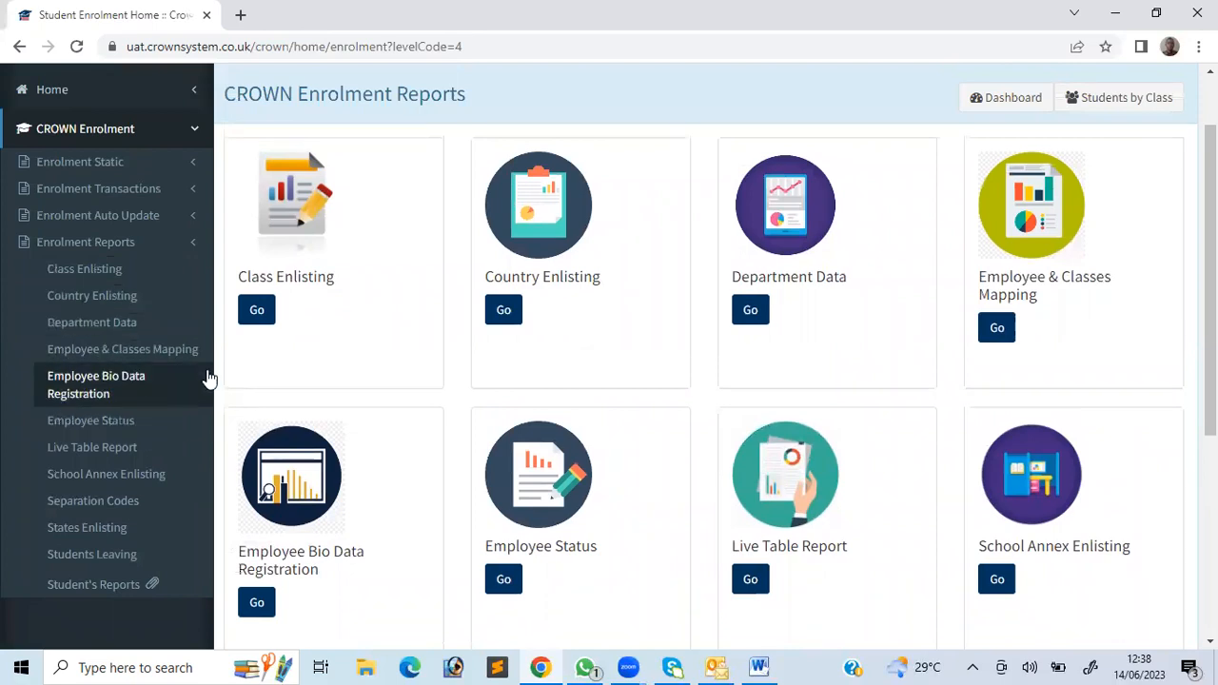
Open the Class Enlisting report, view its Classes List Report and return to the report options
{"action": "left_click", "coordinate": [257, 315]}
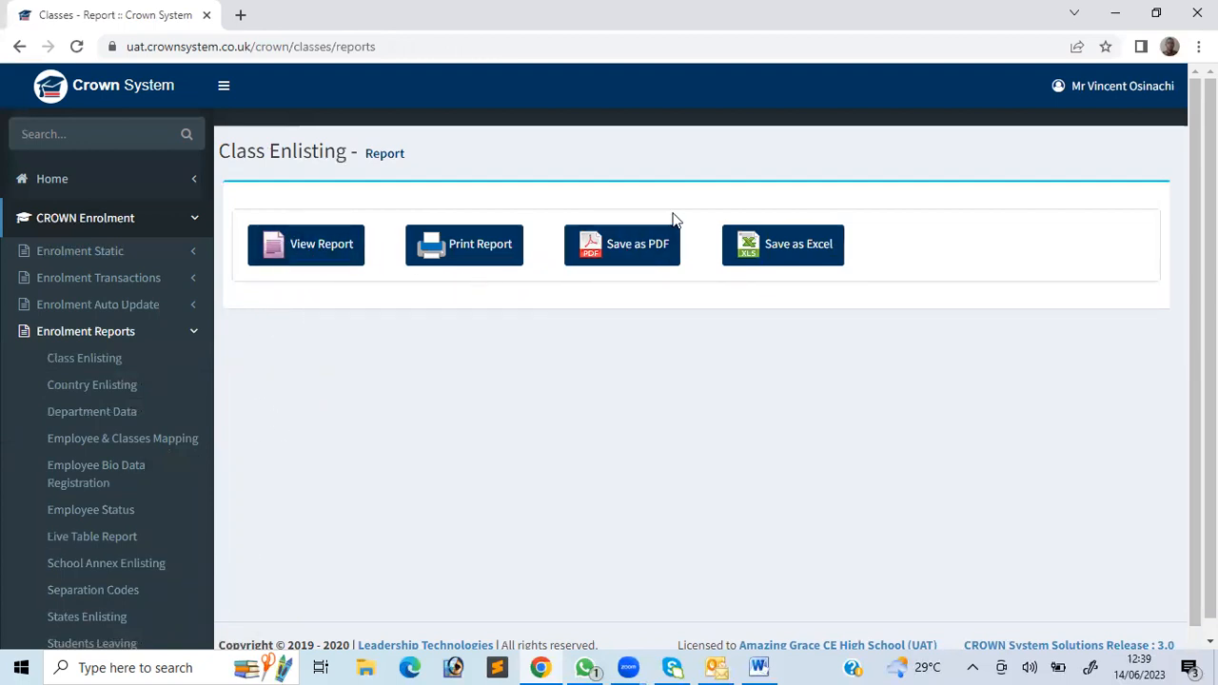
{"action": "left_click", "coordinate": [305, 246]}
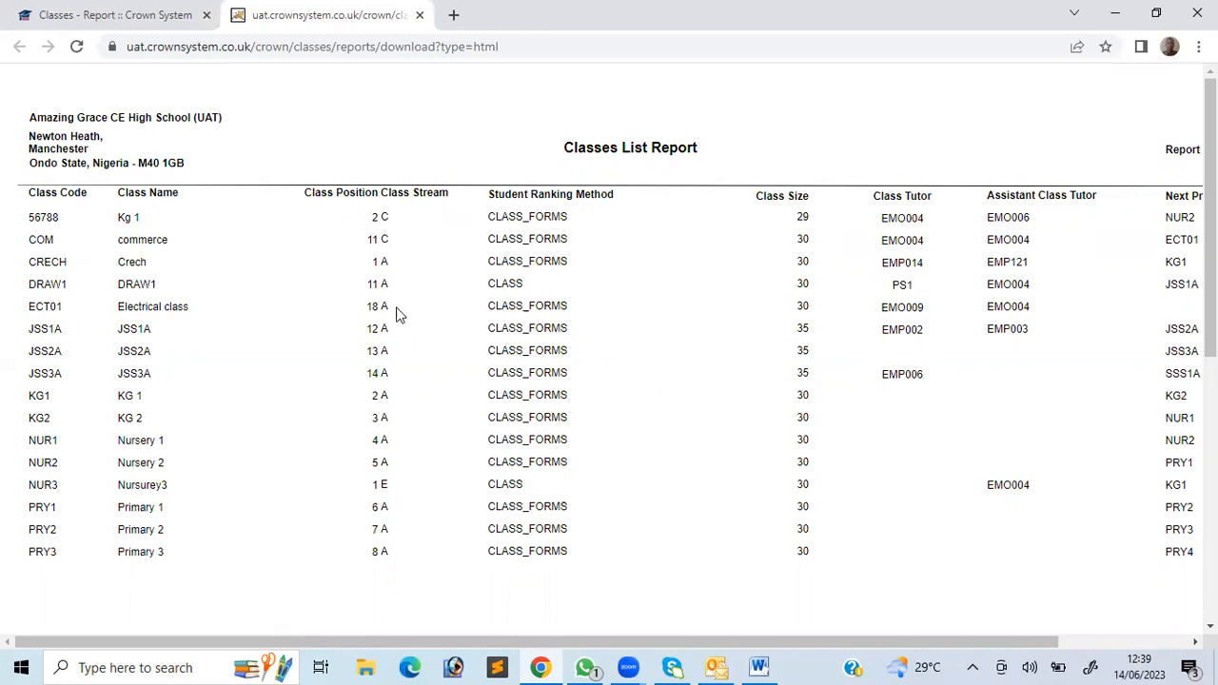
{"action": "left_click", "coordinate": [419, 14]}
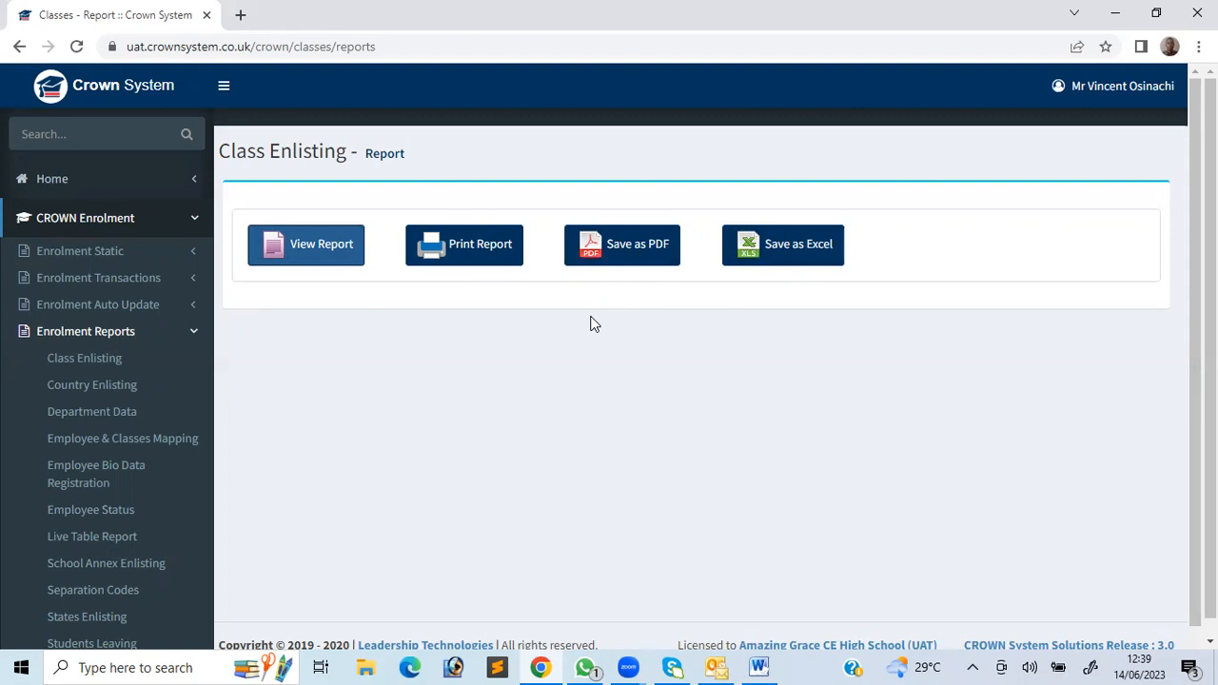
{"action": "scroll", "coordinate": [590, 325], "scroll_direction": "down", "scroll_amount": 1}
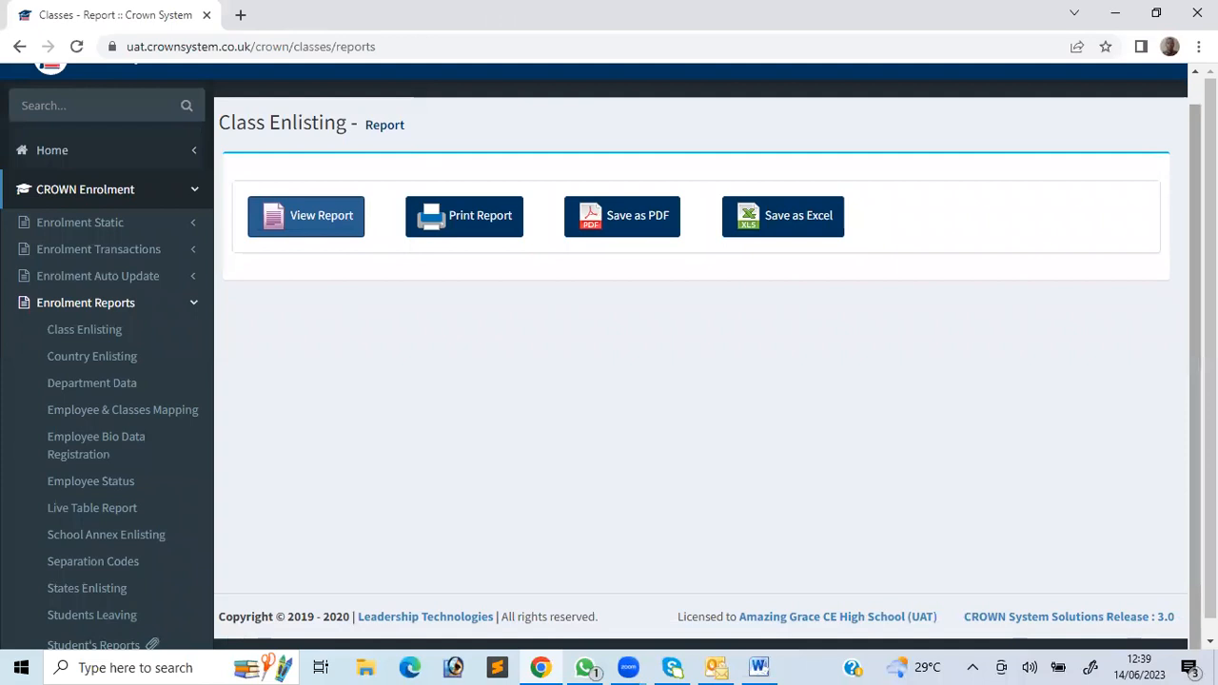
Open the School Population report from the Student's Reports page, view it through to the totals and close it
{"action": "scroll", "coordinate": [609, 357], "scroll_direction": "down", "scroll_amount": 1}
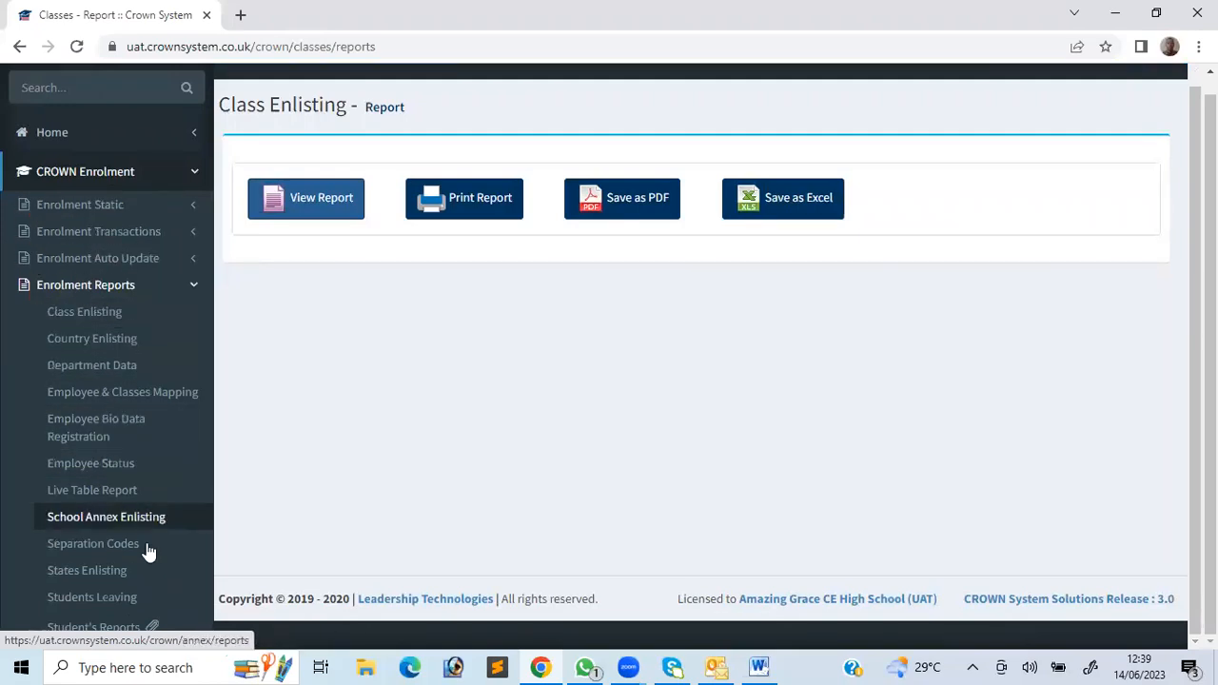
{"action": "left_click", "coordinate": [118, 636]}
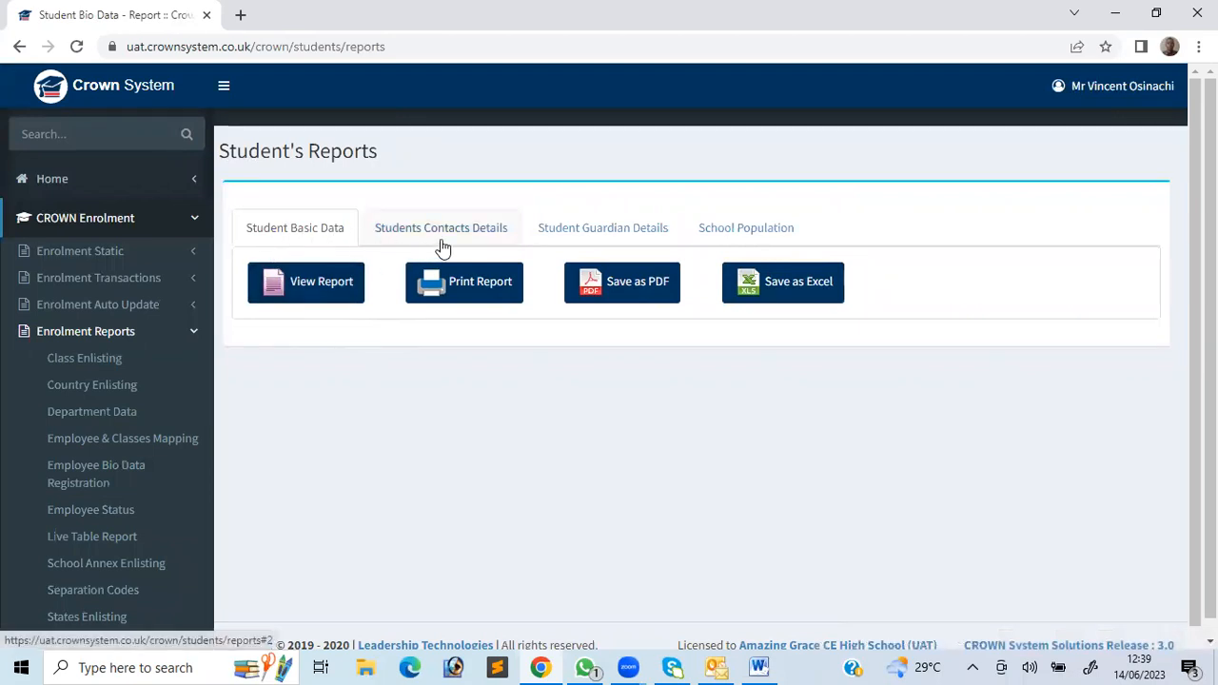
{"action": "left_click", "coordinate": [740, 232]}
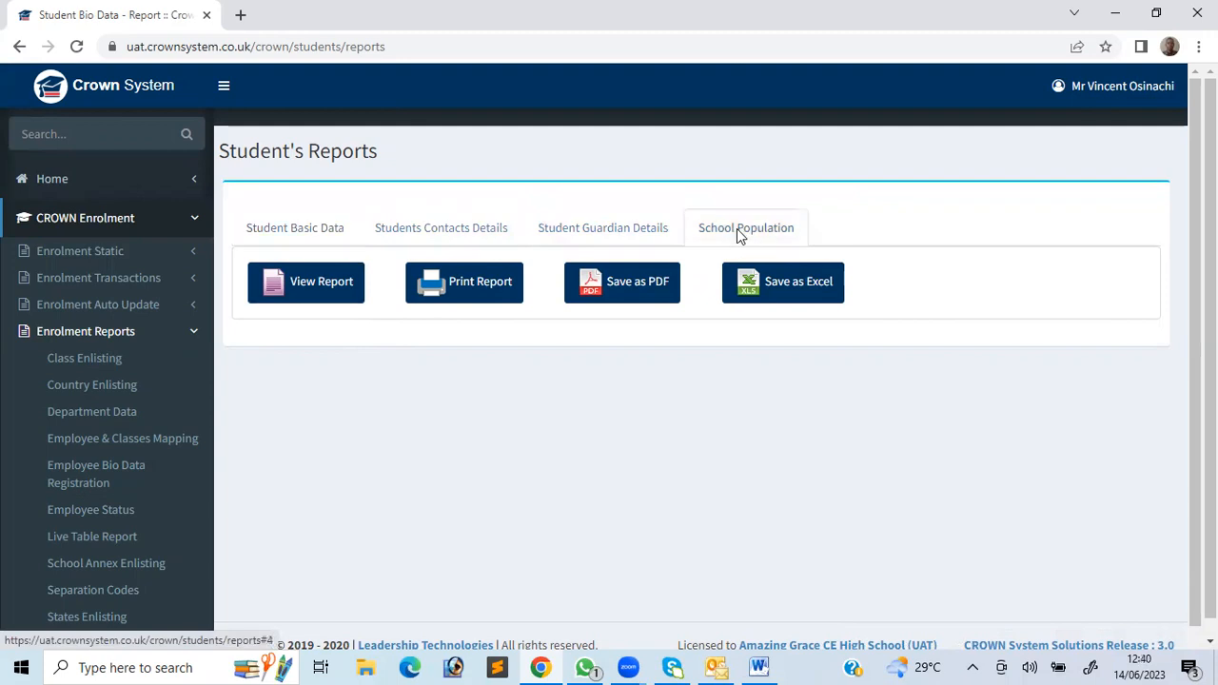
{"action": "left_click", "coordinate": [340, 289]}
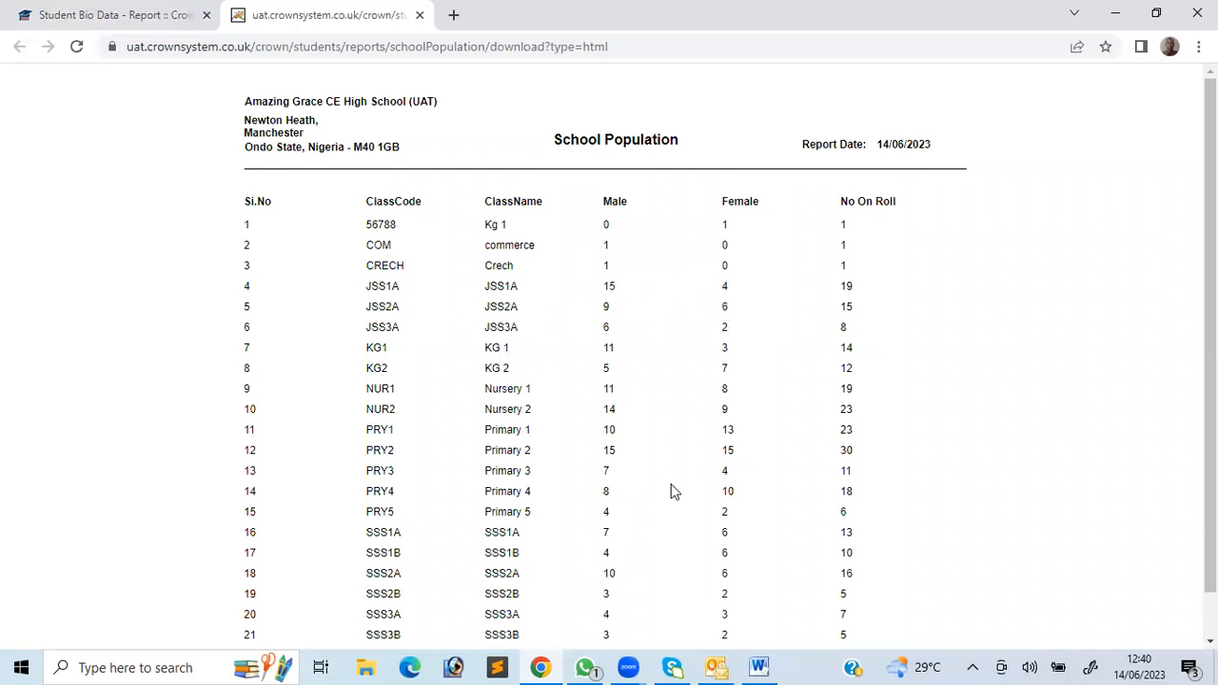
{"action": "scroll", "coordinate": [685, 515], "scroll_direction": "down", "scroll_amount": 1}
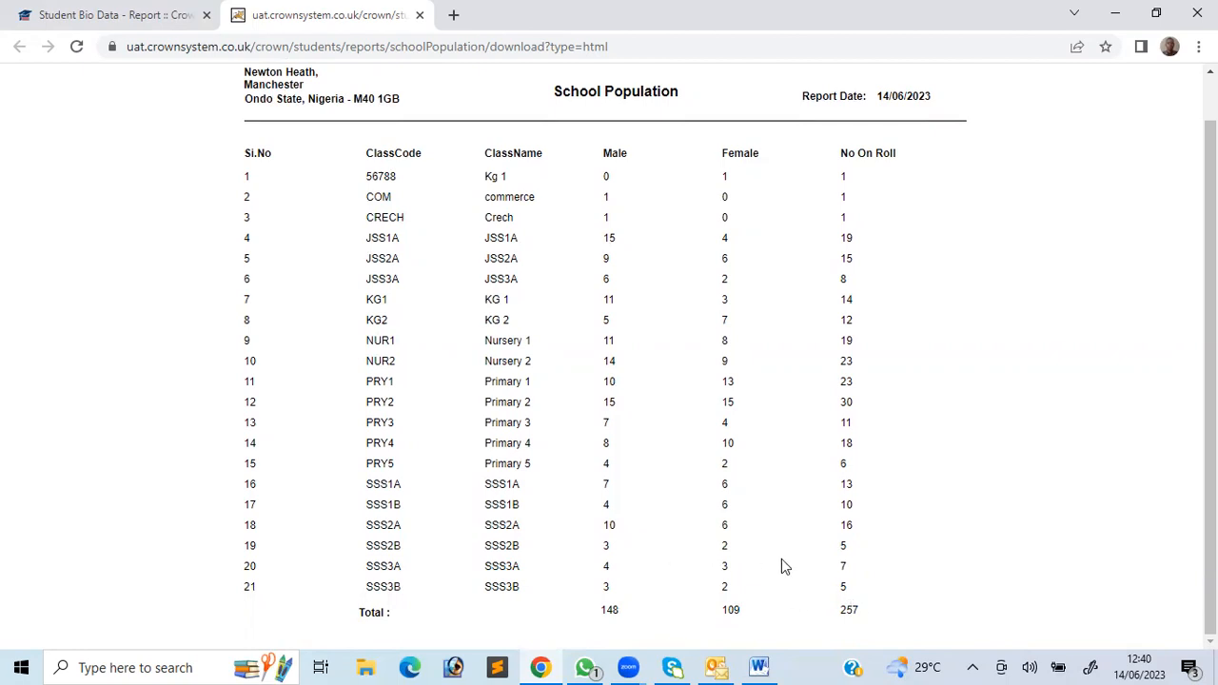
{"action": "left_click", "coordinate": [420, 15]}
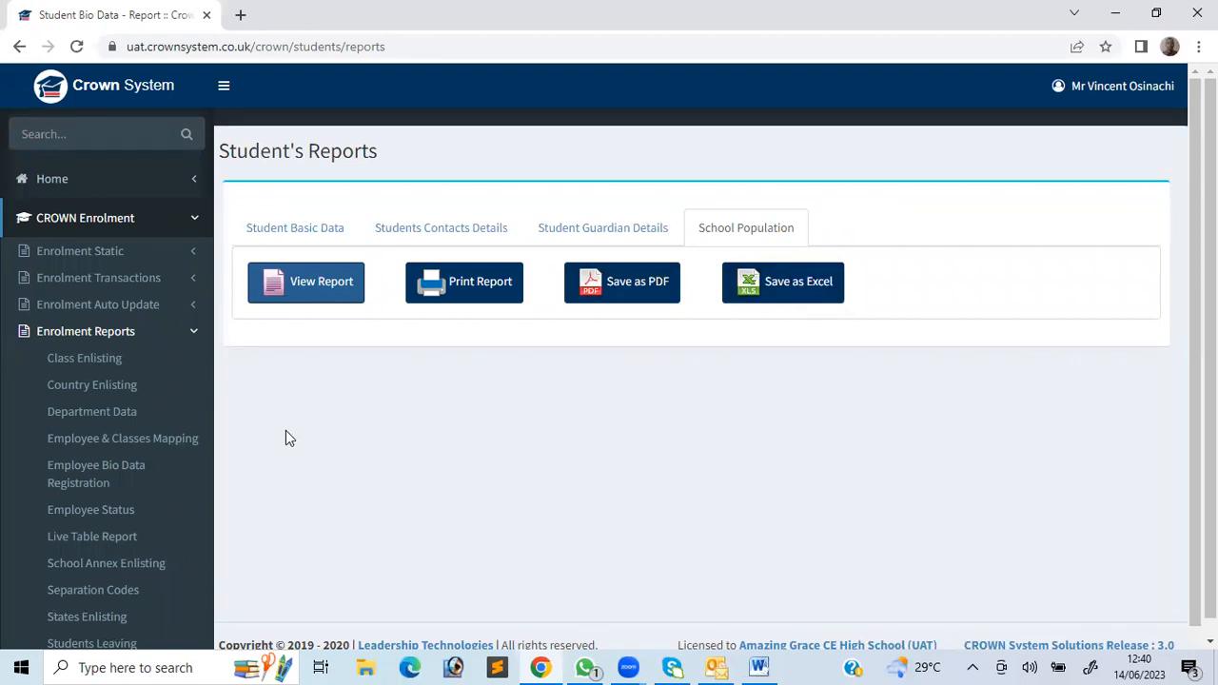
Open Live Table Report under Enrolment Reports and load the Students Bio Data Table
{"action": "scroll", "coordinate": [469, 490], "scroll_direction": "down", "scroll_amount": 1}
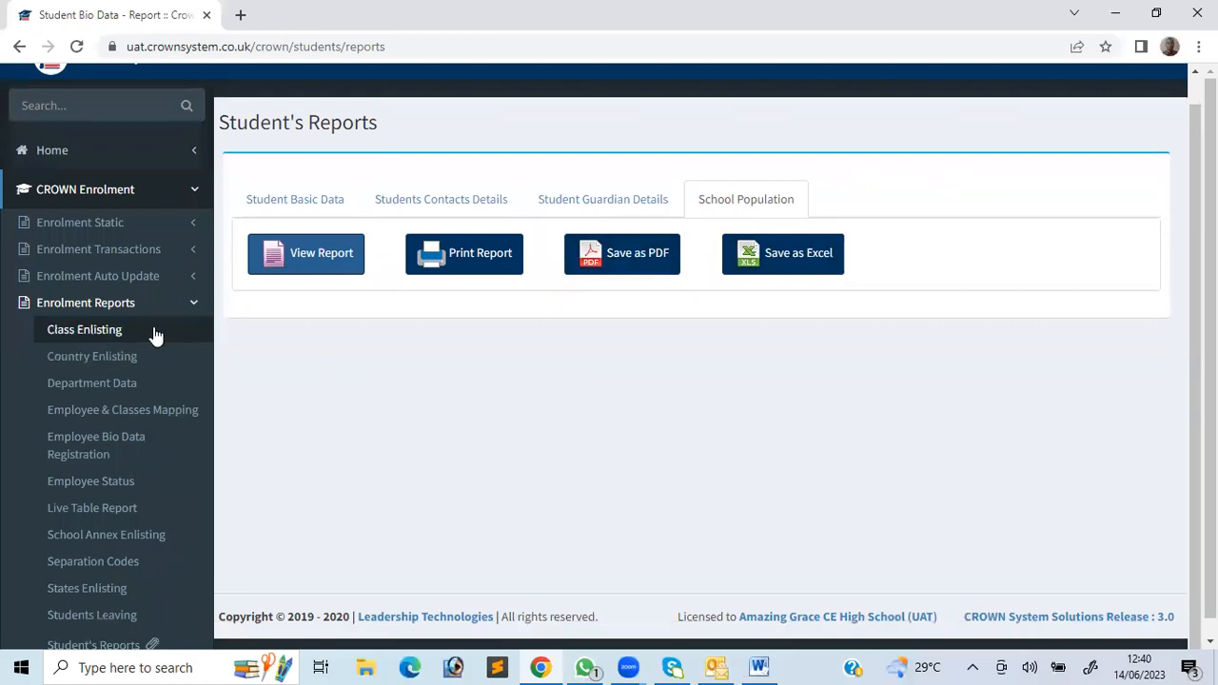
{"action": "left_click", "coordinate": [111, 517]}
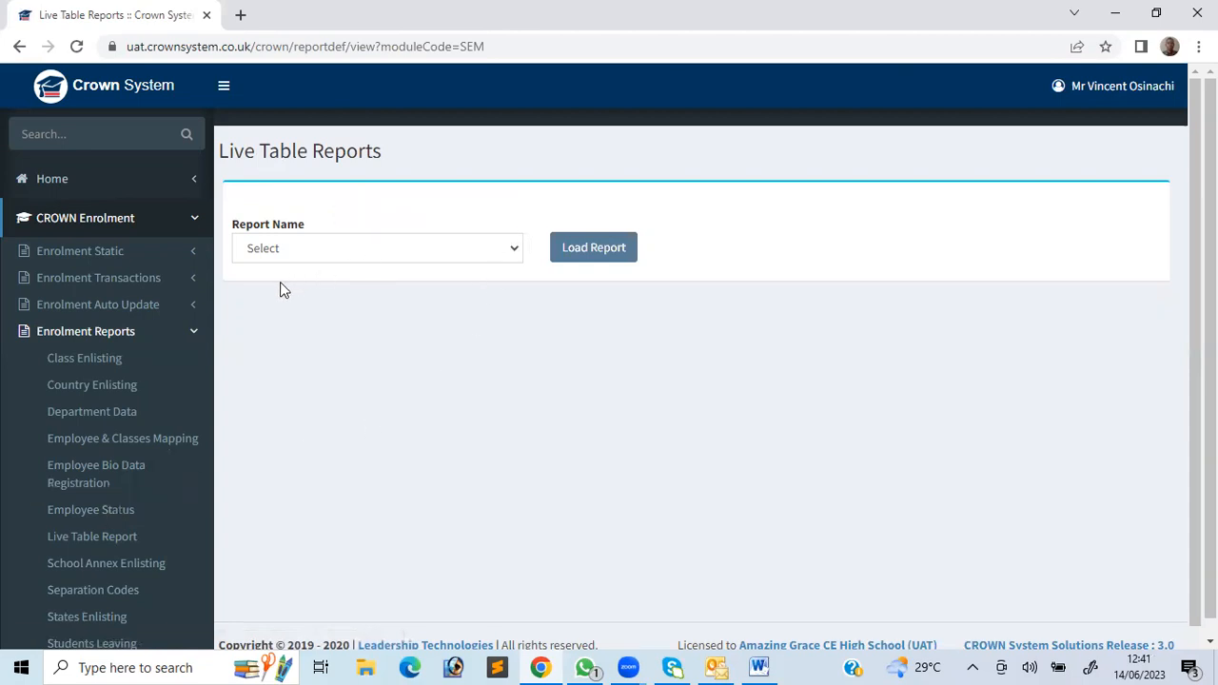
{"action": "left_click", "coordinate": [516, 250]}
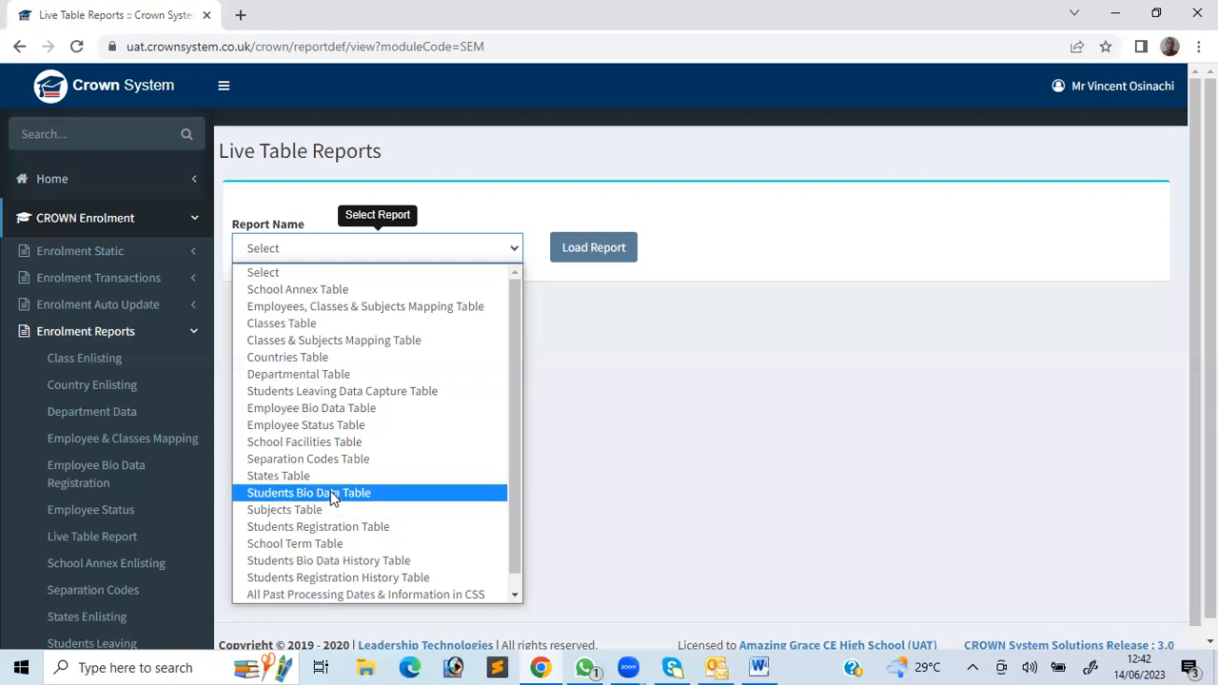
{"action": "left_click", "coordinate": [334, 493]}
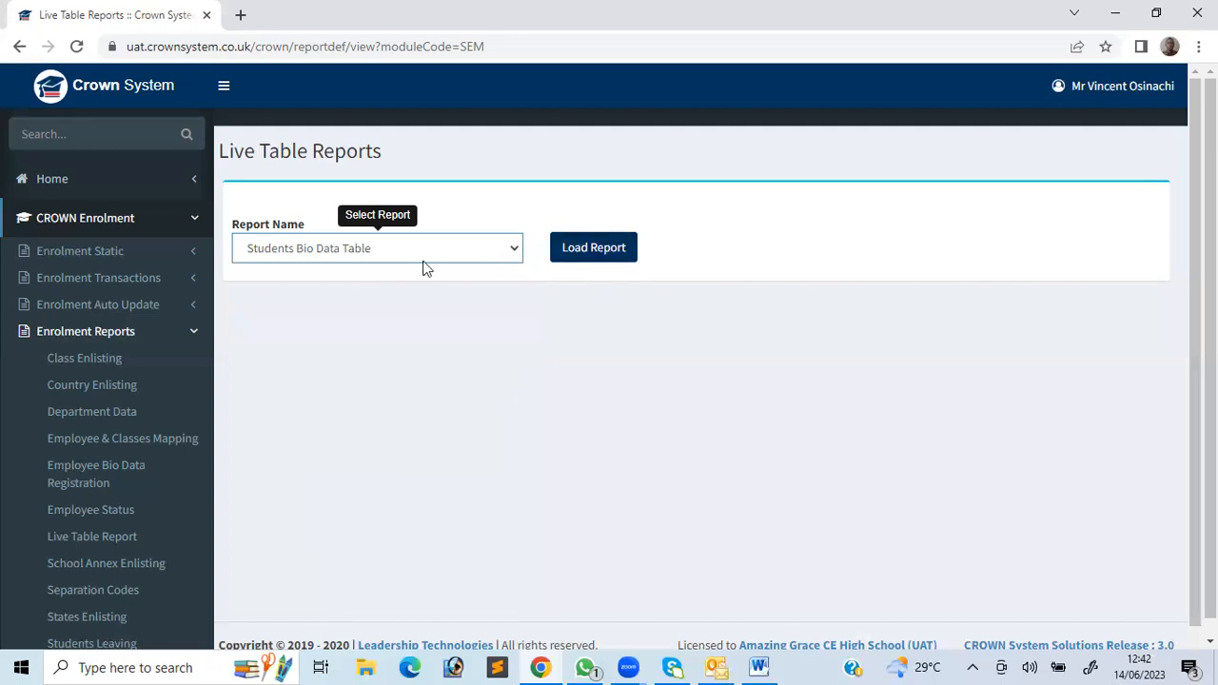
{"action": "left_click", "coordinate": [612, 256]}
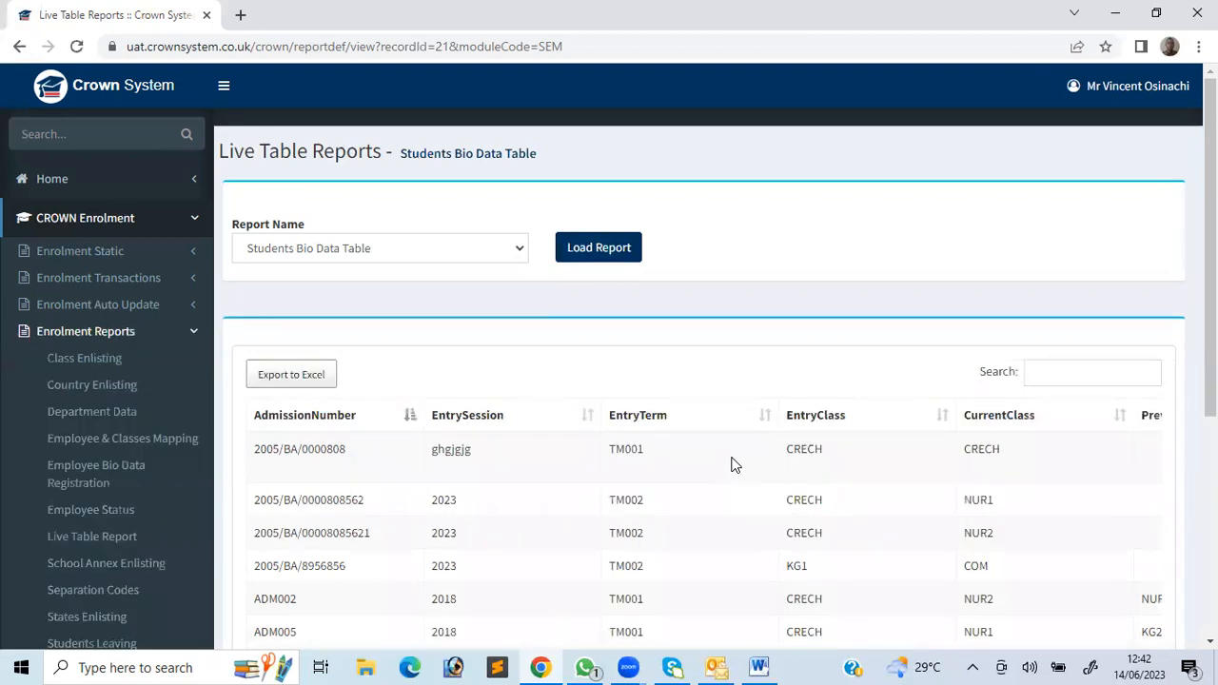
Examine the Students Bio Data Table's columns, from admission and class details through personal, address, sponsor and father details
{"action": "scroll", "coordinate": [733, 463], "scroll_direction": "down", "scroll_amount": 2}
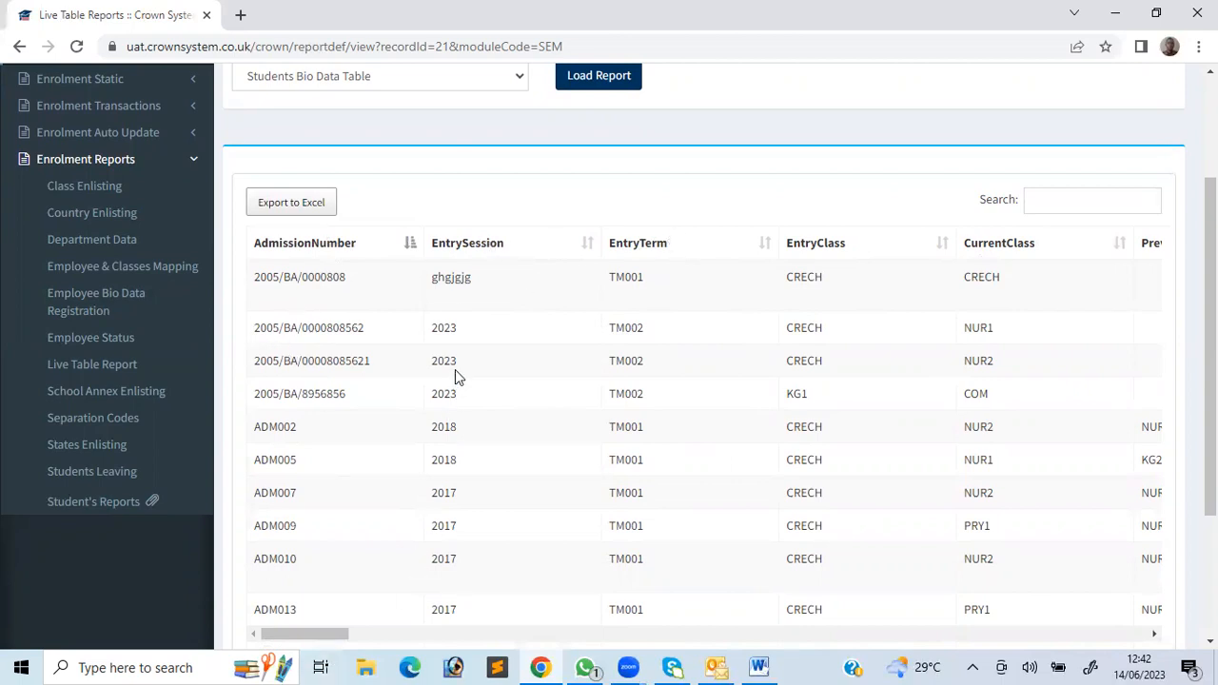
{"action": "scroll", "coordinate": [797, 542], "scroll_direction": "right", "scroll_amount": 15}
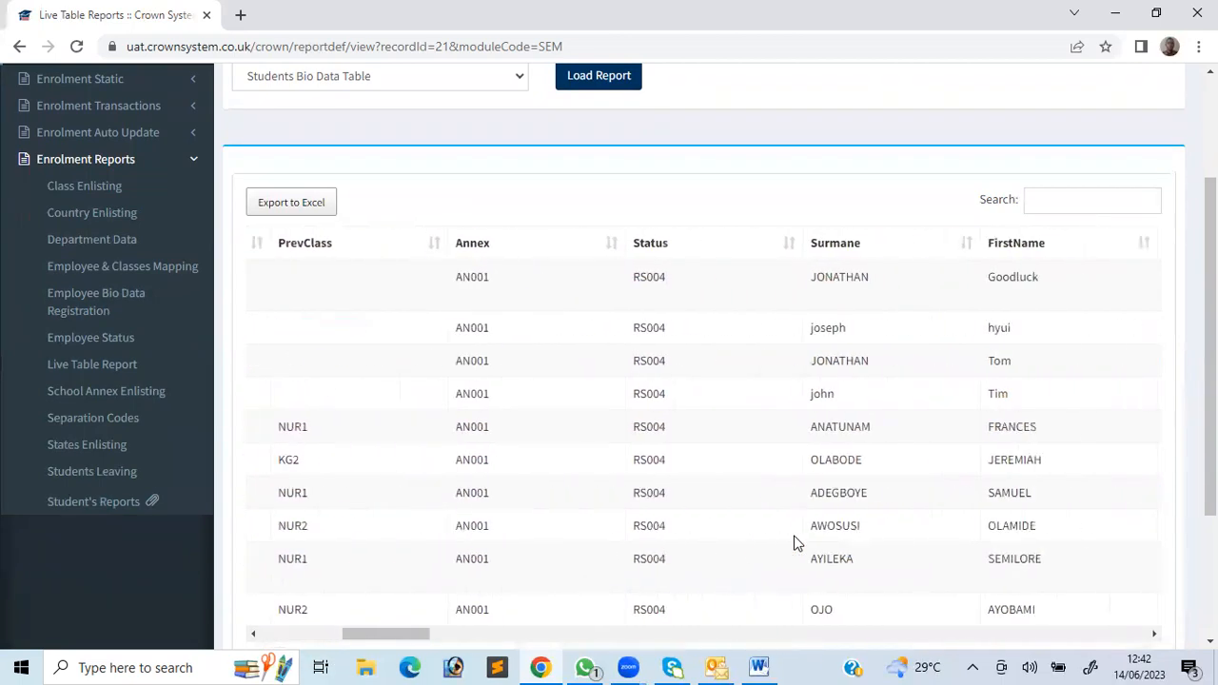
{"action": "scroll", "coordinate": [798, 543], "scroll_direction": "right", "scroll_amount": 10}
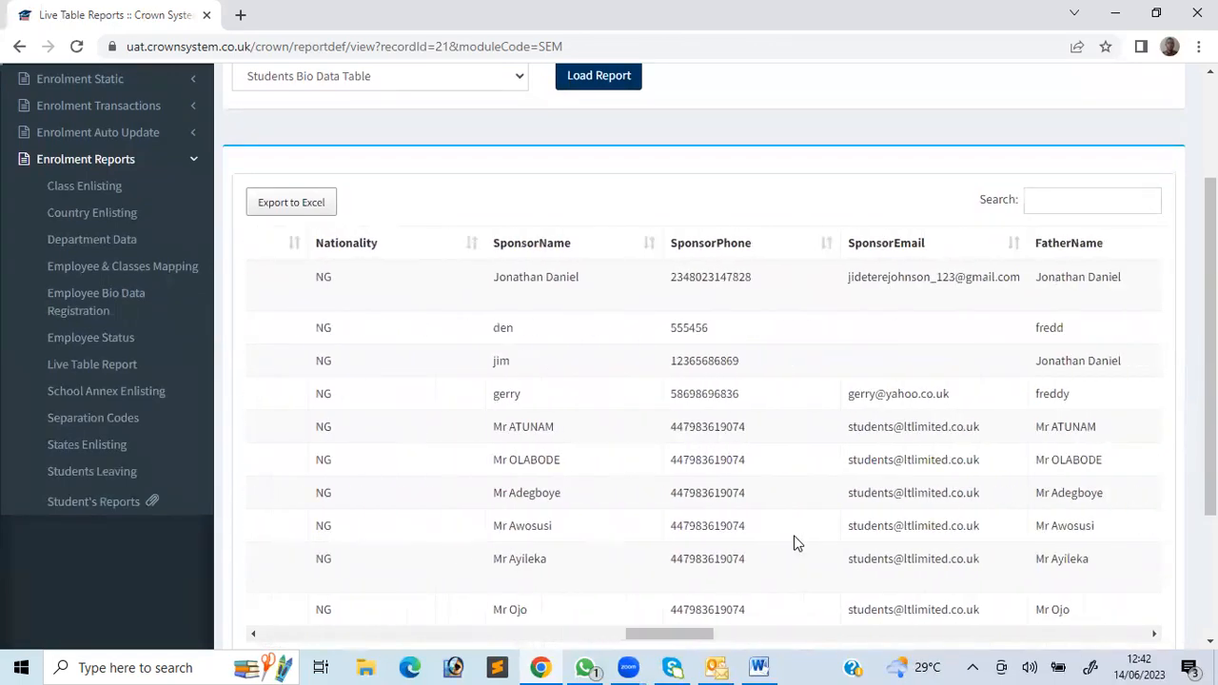
{"action": "scroll", "coordinate": [798, 543], "scroll_direction": "left", "scroll_amount": 10}
{"action": "scroll", "coordinate": [798, 543], "scroll_direction": "left", "scroll_amount": 10}
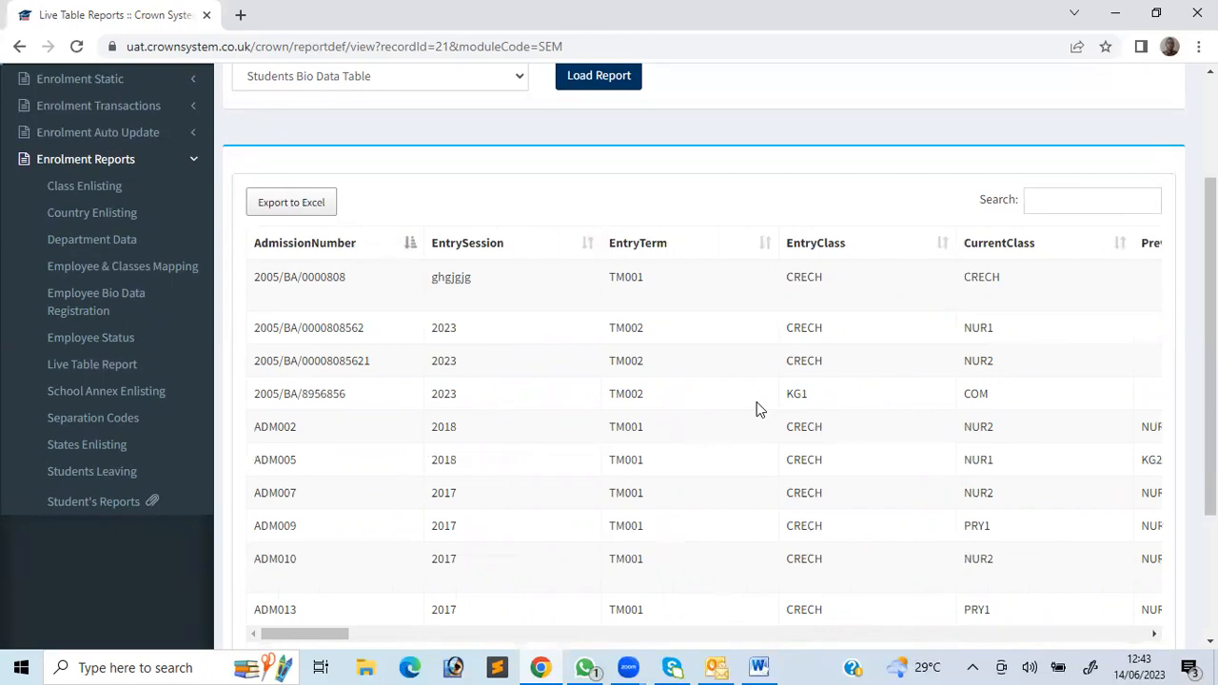
{"action": "scroll", "coordinate": [757, 402], "scroll_direction": "right", "scroll_amount": 3}
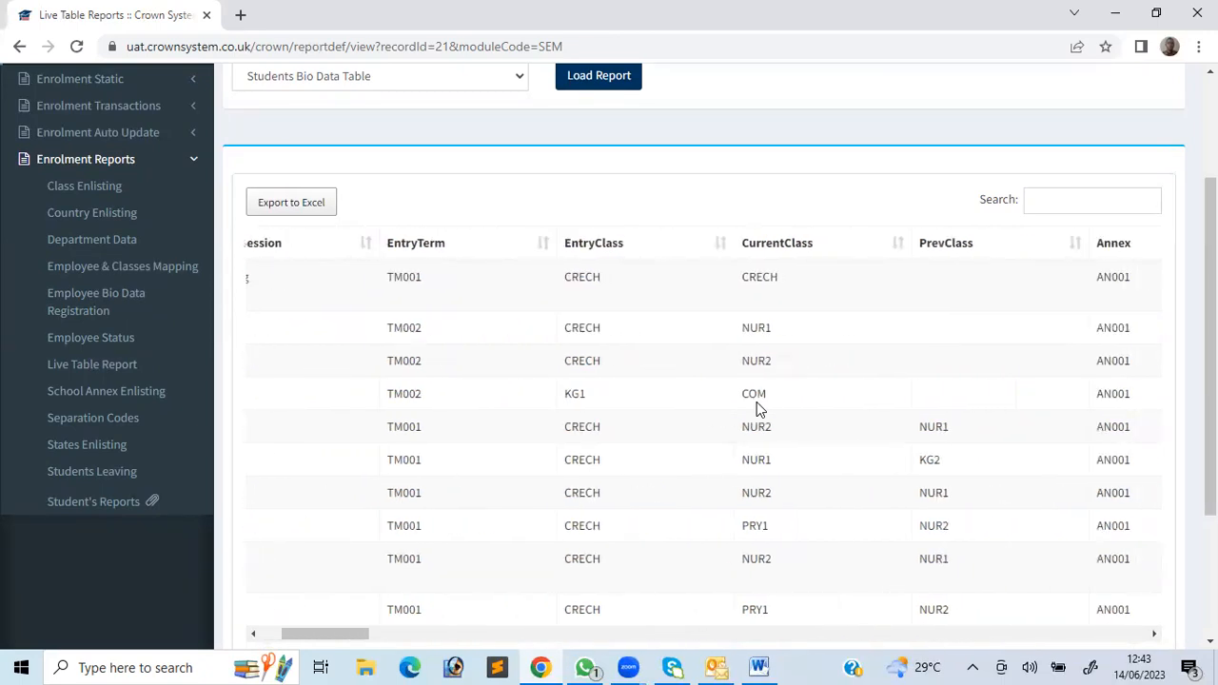
{"action": "scroll", "coordinate": [756, 401], "scroll_direction": "right", "scroll_amount": 10}
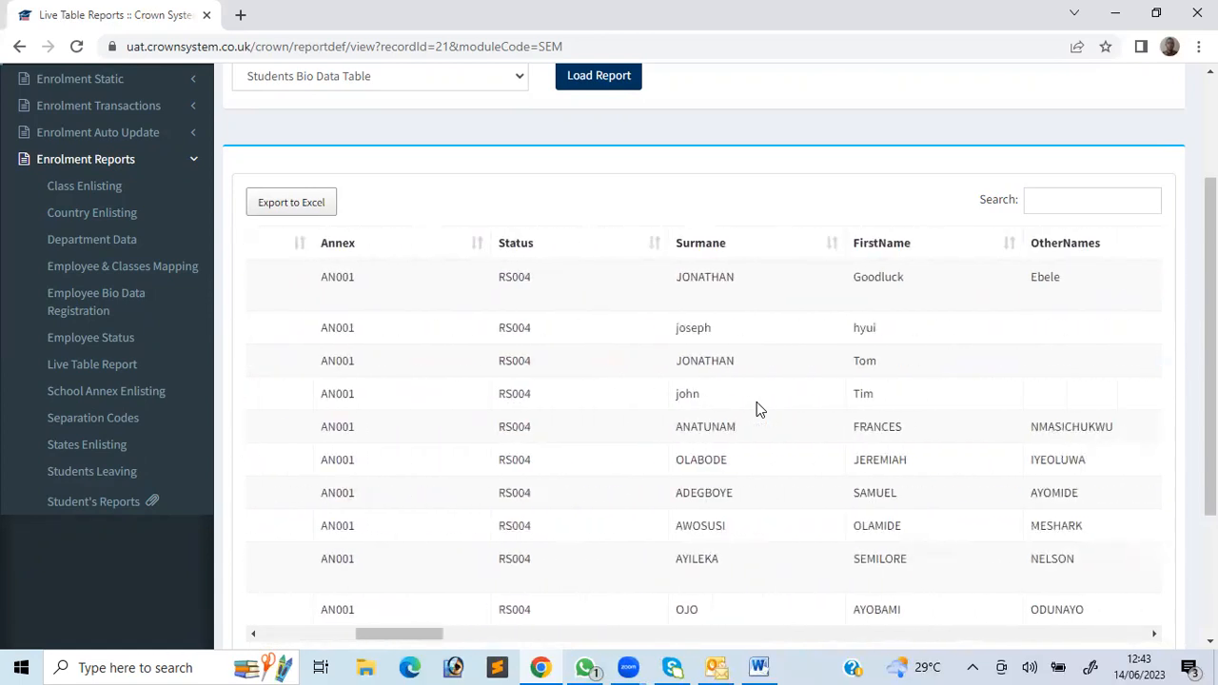
{"action": "scroll", "coordinate": [756, 401], "scroll_direction": "right", "scroll_amount": 13}
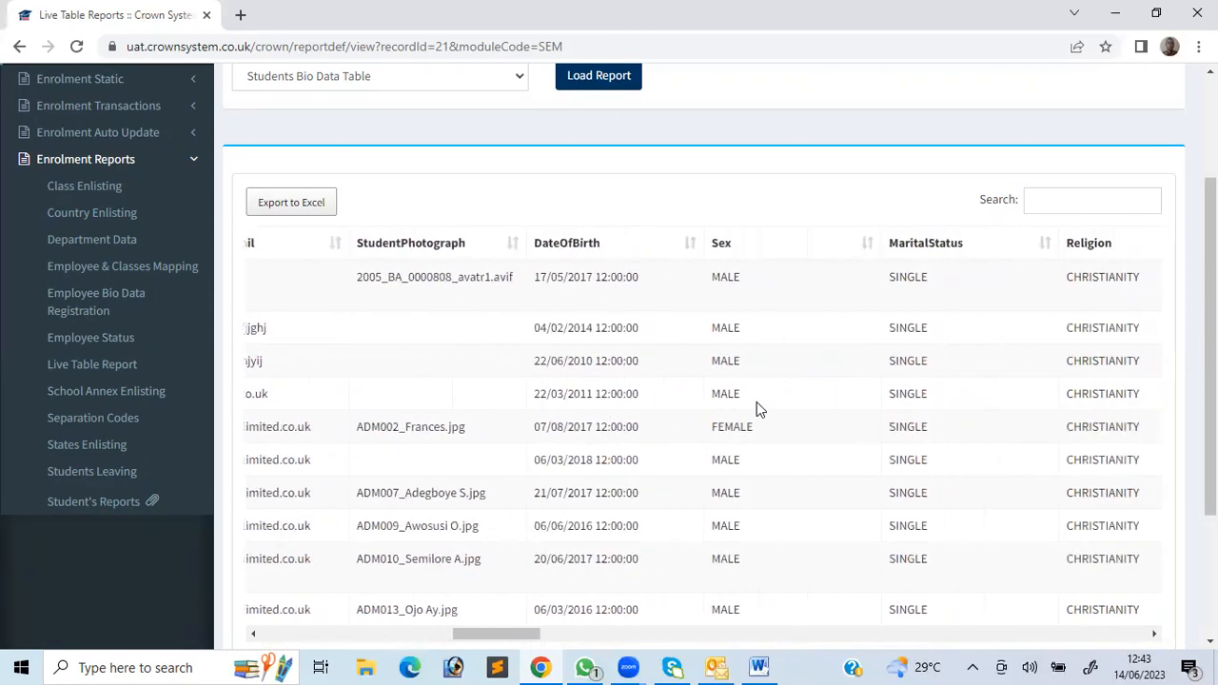
{"action": "scroll", "coordinate": [757, 402], "scroll_direction": "right", "scroll_amount": 14}
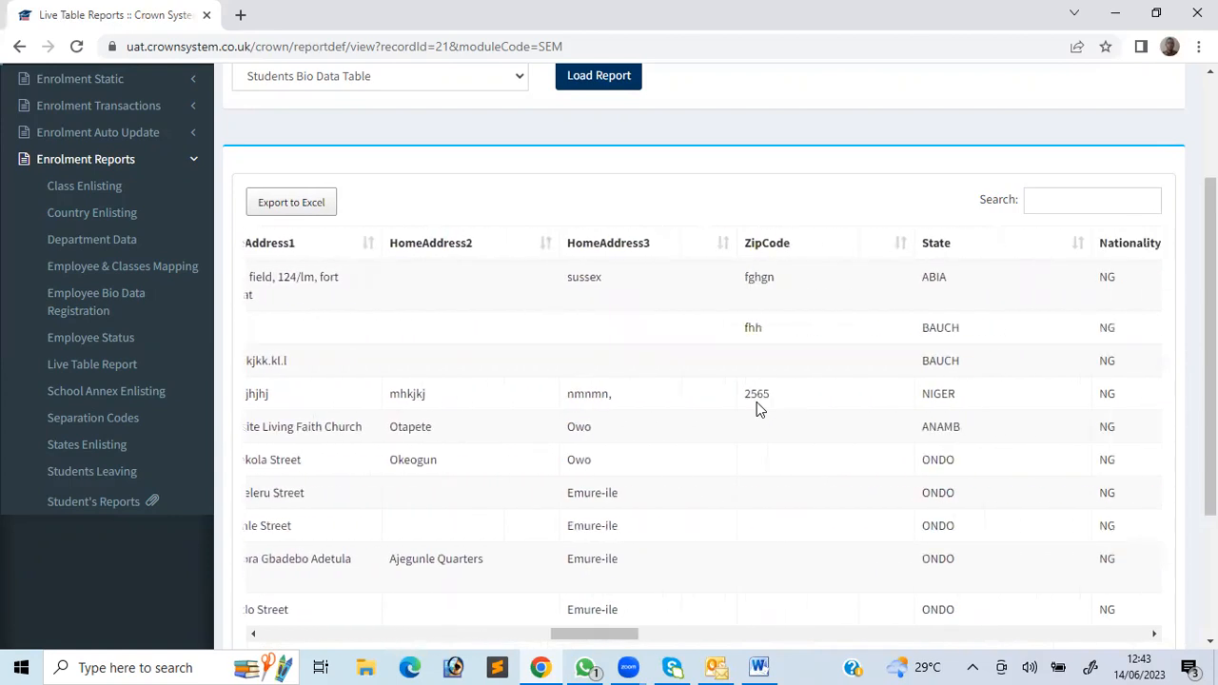
{"action": "scroll", "coordinate": [757, 402], "scroll_direction": "right", "scroll_amount": 14}
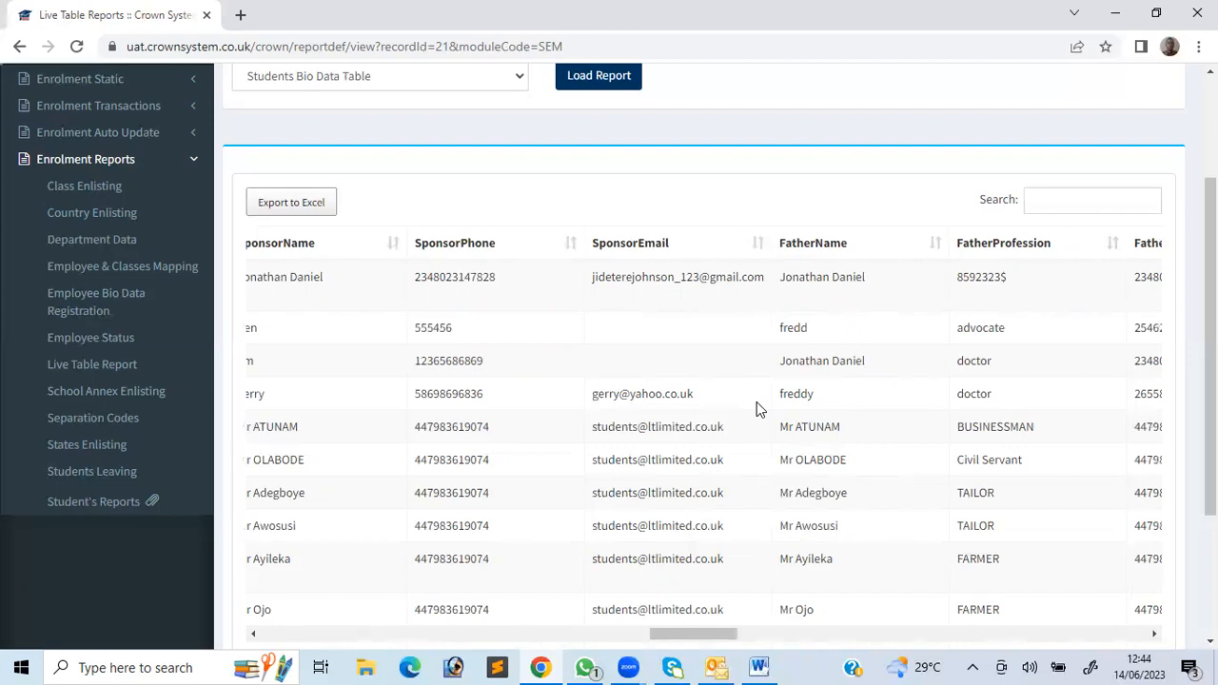
{"action": "scroll", "coordinate": [757, 401], "scroll_direction": "right", "scroll_amount": 5}
{"action": "scroll", "coordinate": [757, 402], "scroll_direction": "left", "scroll_amount": 10}
{"action": "scroll", "coordinate": [757, 402], "scroll_direction": "left", "scroll_amount": 6}
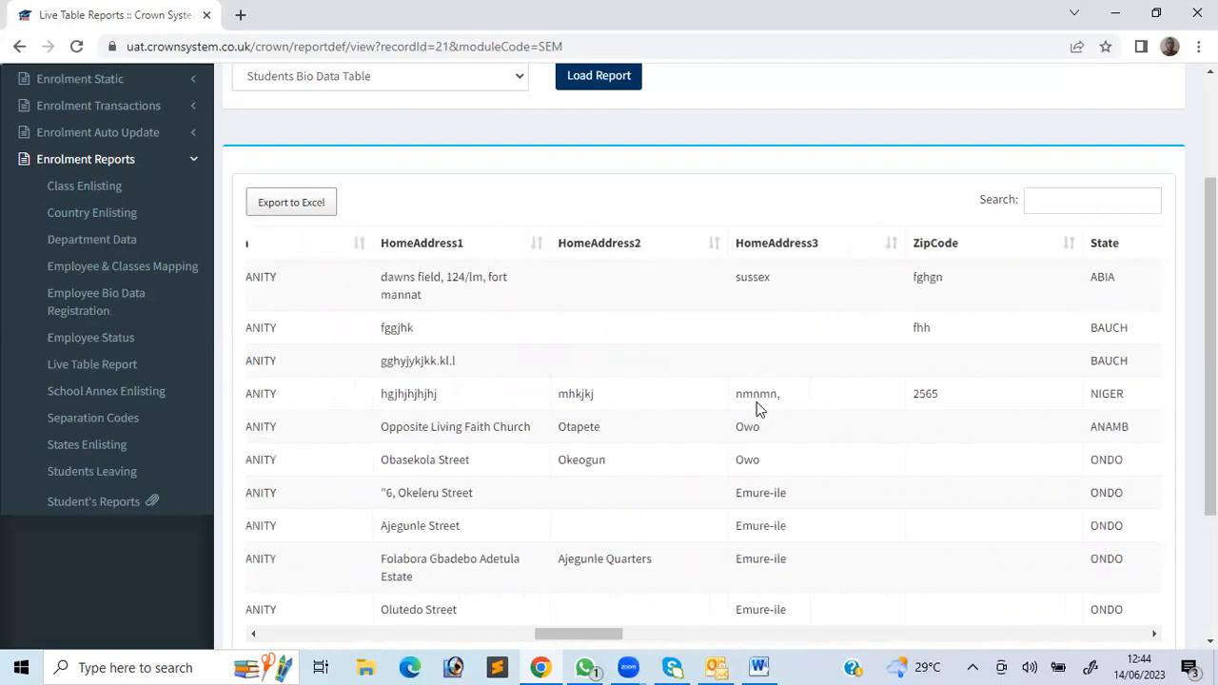
{"action": "left_click", "coordinate": [306, 212]}
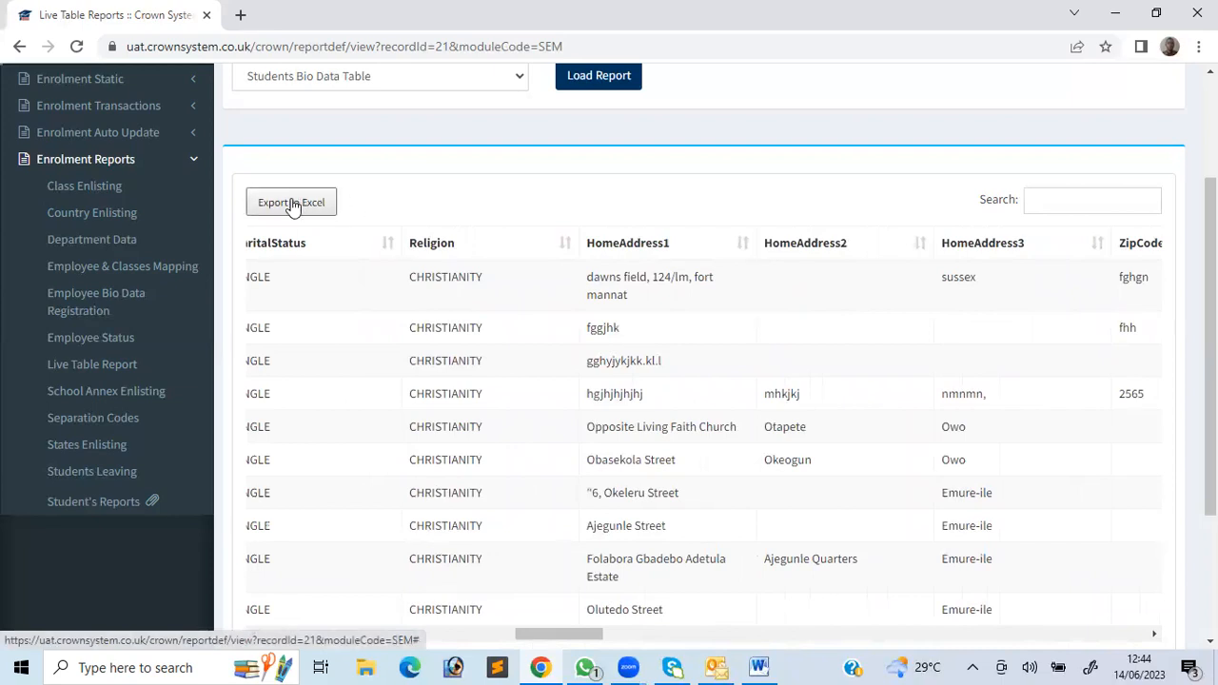
Look through the available live table reports and load the Students Bio Data History Table
{"action": "scroll", "coordinate": [341, 214], "scroll_direction": "up", "scroll_amount": 1}
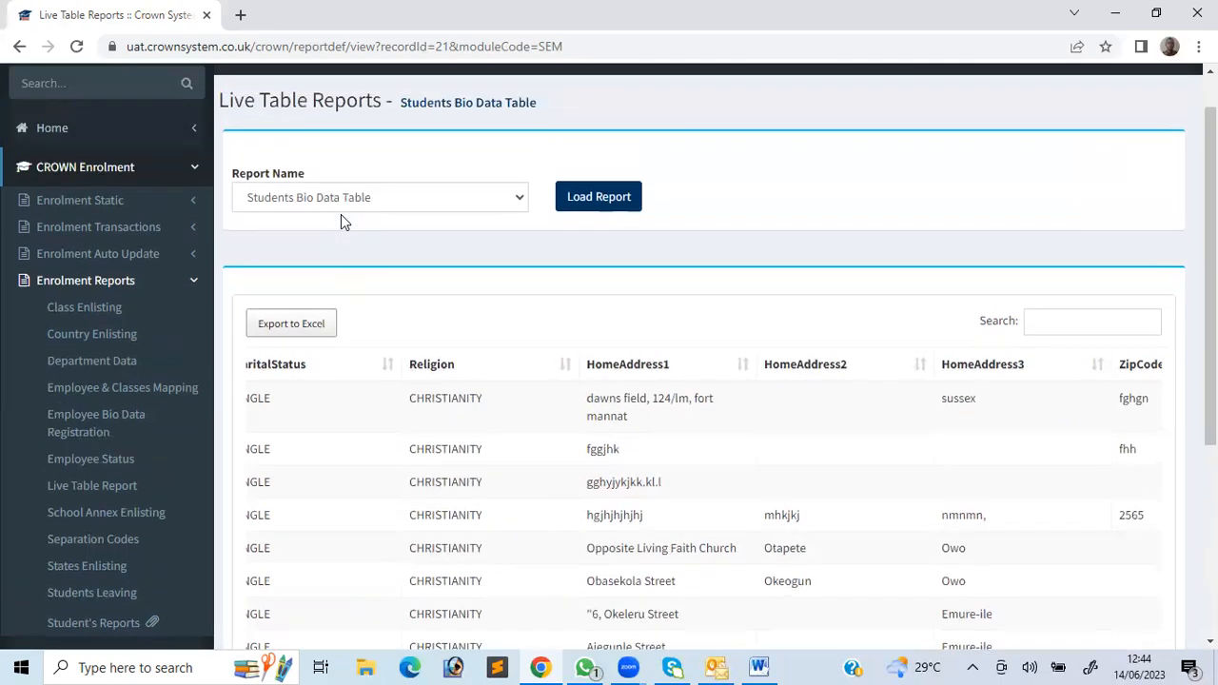
{"action": "left_click", "coordinate": [387, 197]}
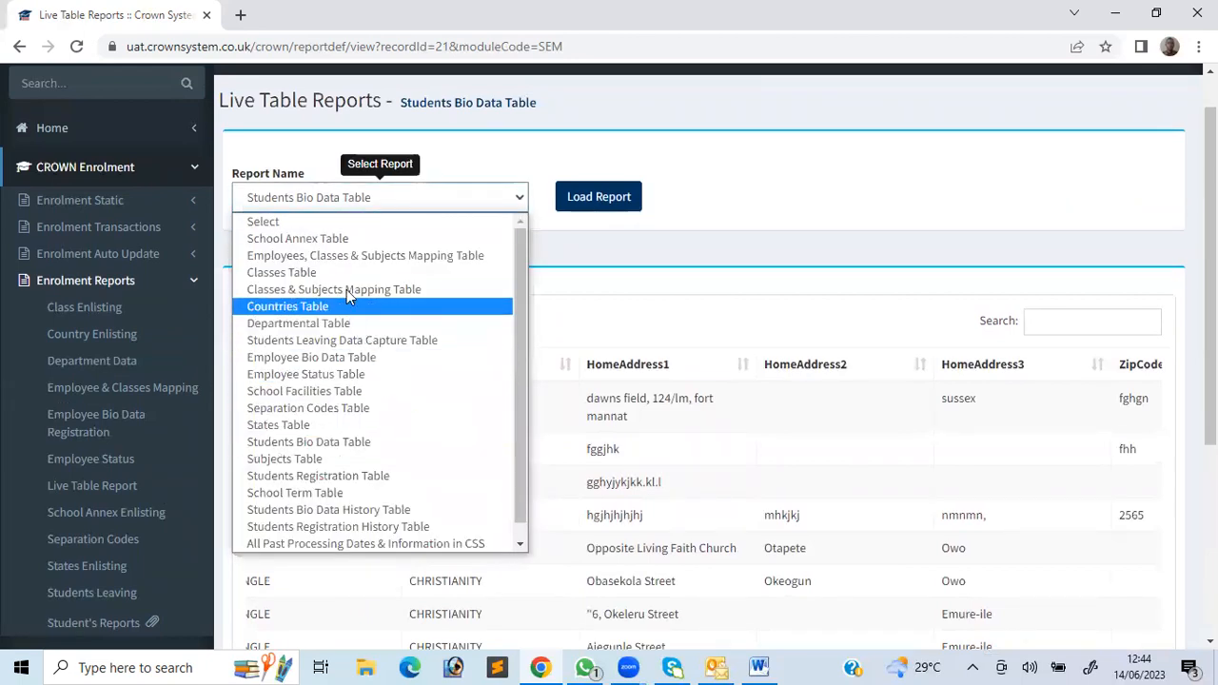
{"action": "left_click", "coordinate": [521, 548]}
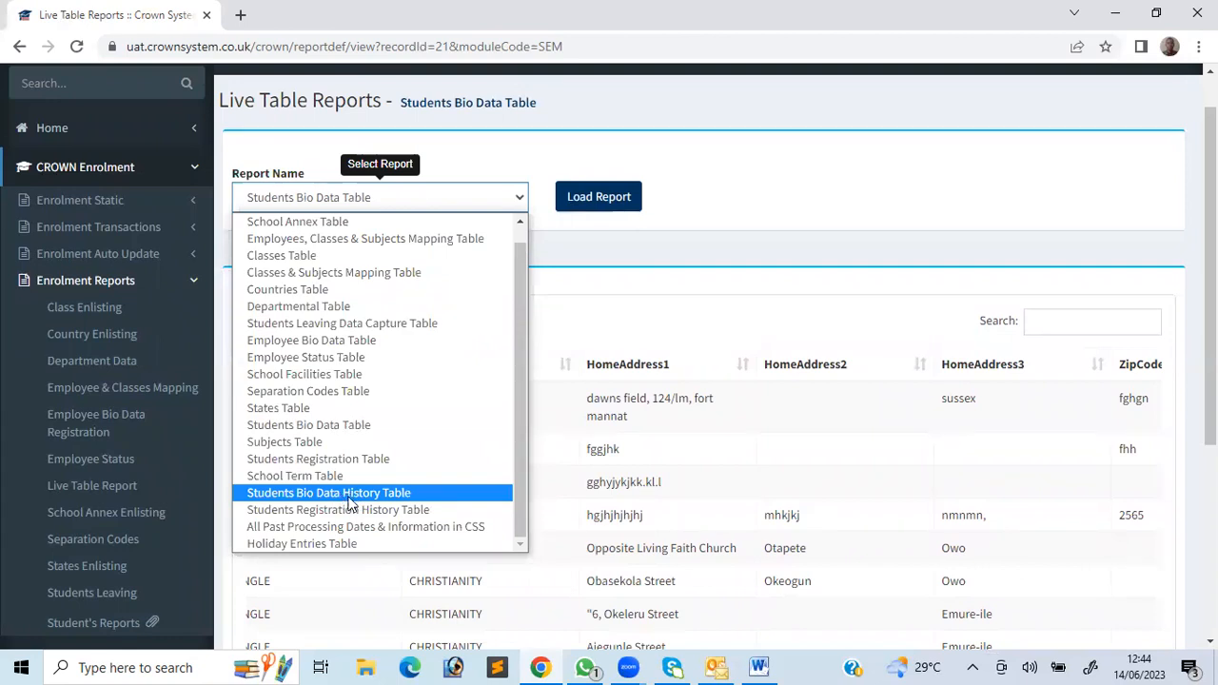
{"action": "left_click", "coordinate": [344, 495]}
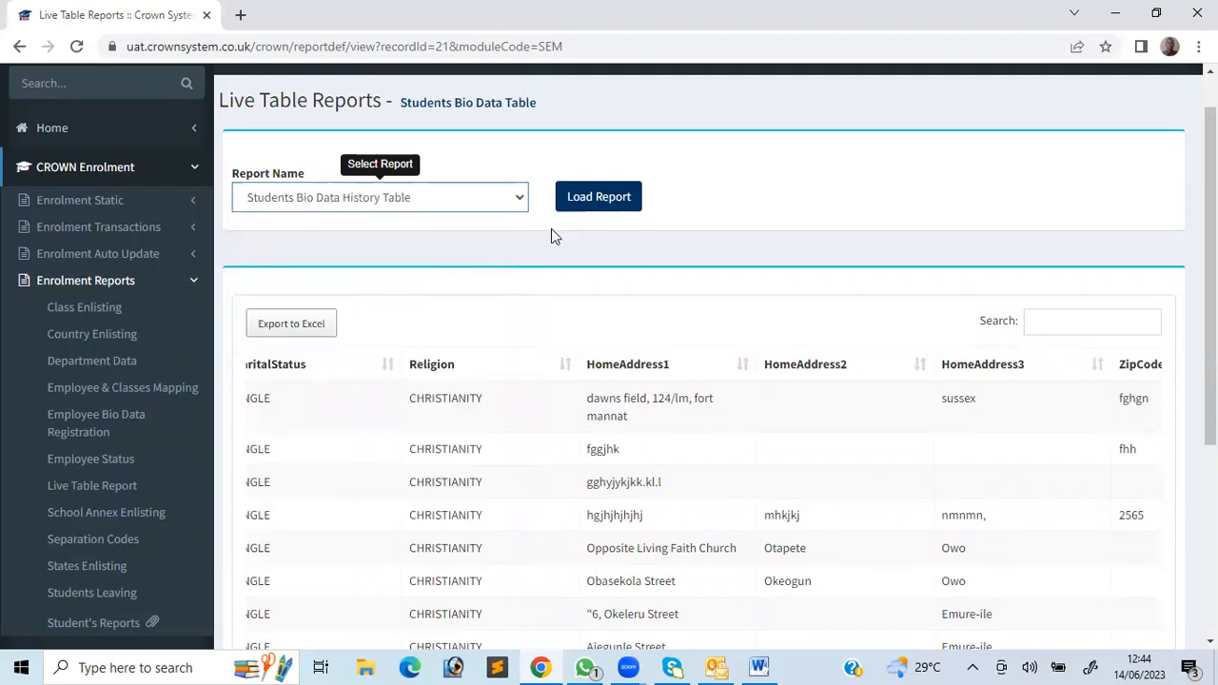
{"action": "left_click", "coordinate": [596, 200]}
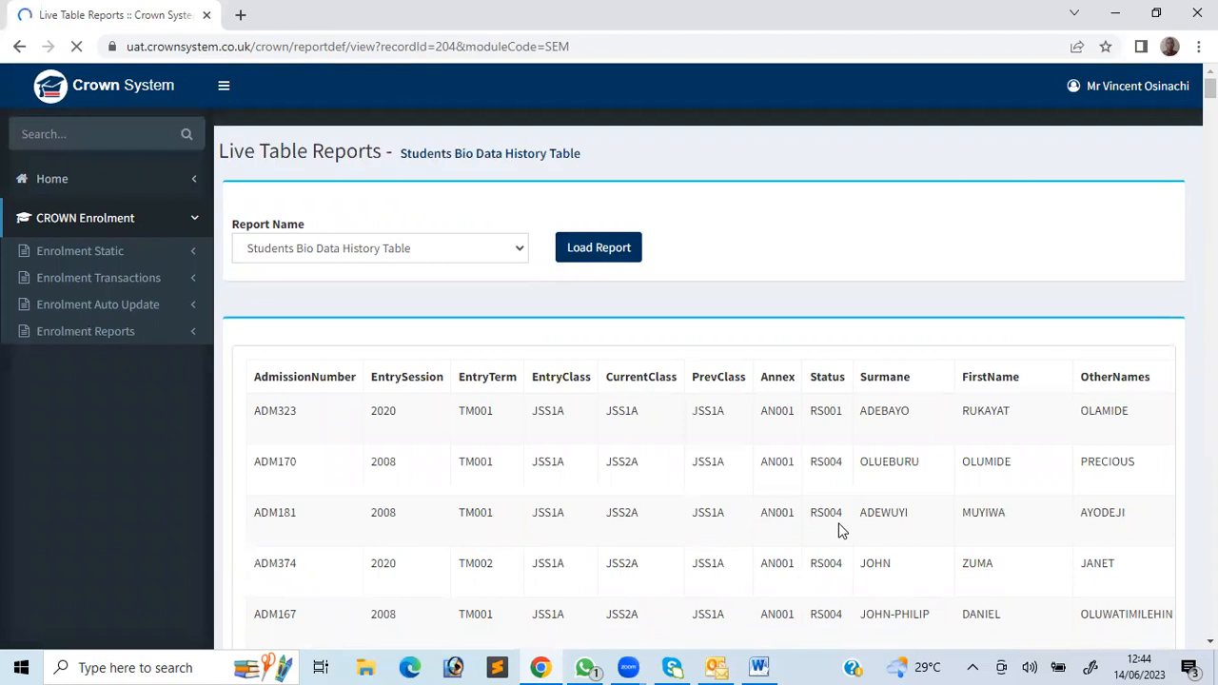
Examine the Students Bio Data History Table's columns, from admission number and status through parent details to admission date and method
{"action": "scroll", "coordinate": [840, 531], "scroll_direction": "down", "scroll_amount": 5}
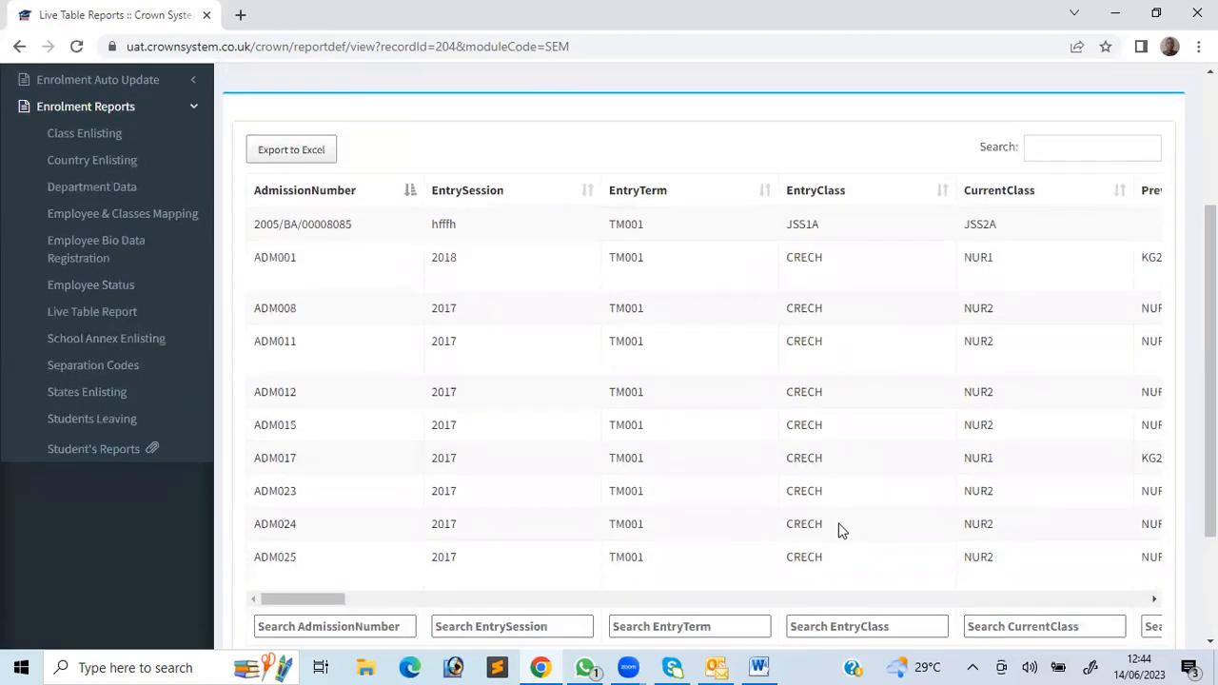
{"action": "scroll", "coordinate": [840, 531], "scroll_direction": "up", "scroll_amount": 2}
{"action": "scroll", "coordinate": [841, 531], "scroll_direction": "right", "scroll_amount": 6}
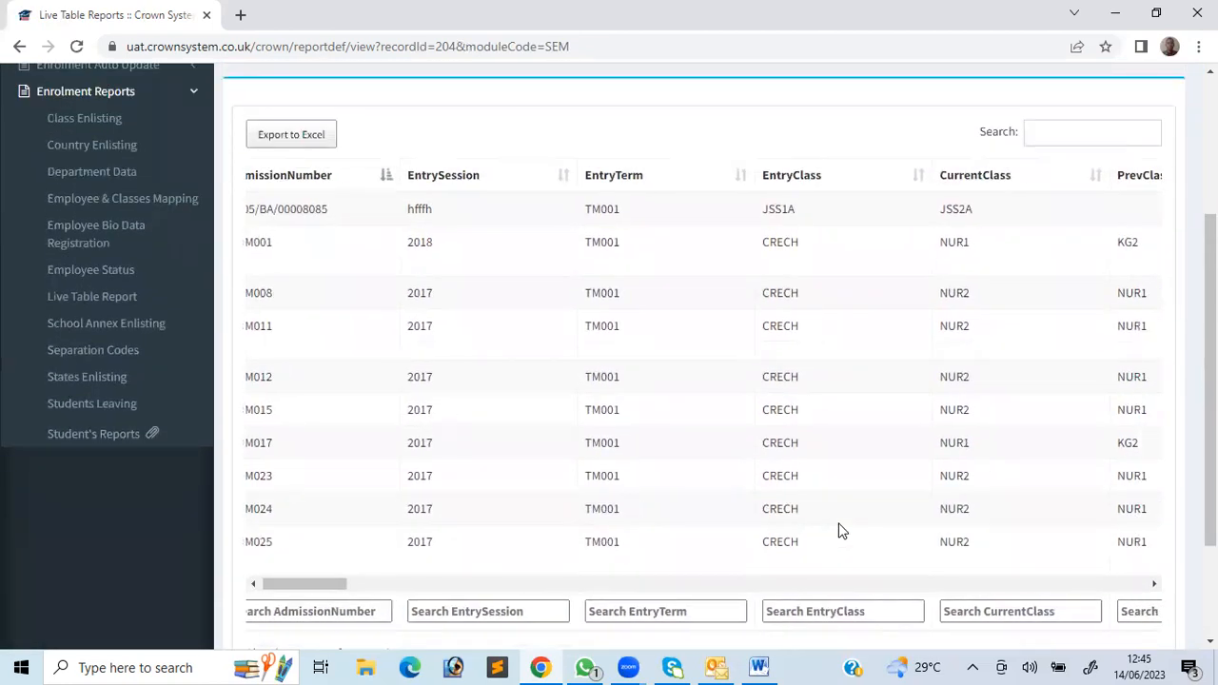
{"action": "scroll", "coordinate": [841, 531], "scroll_direction": "right", "scroll_amount": 8}
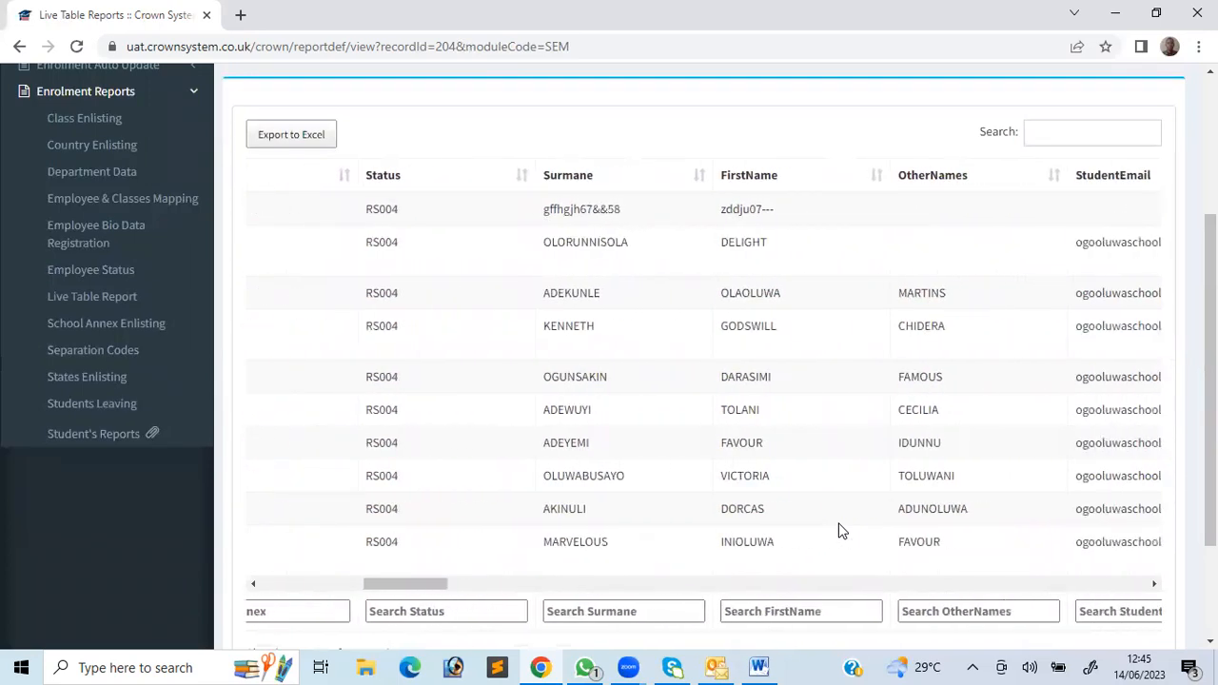
{"action": "scroll", "coordinate": [841, 531], "scroll_direction": "right", "scroll_amount": 10}
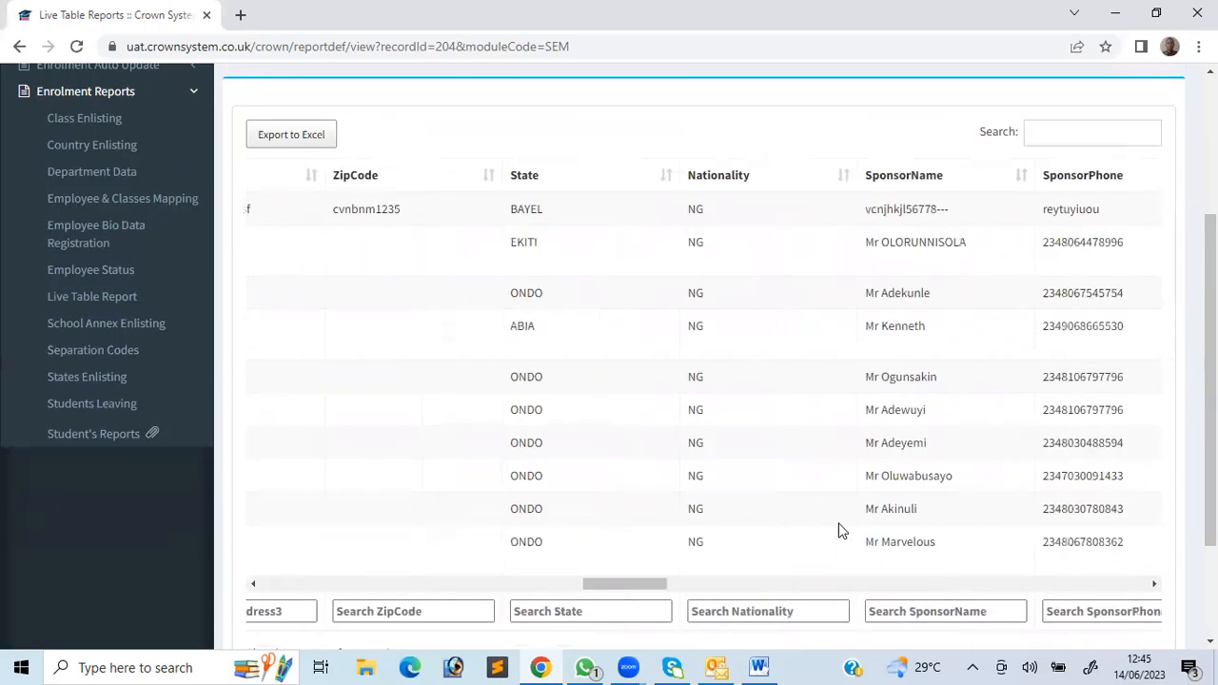
{"action": "scroll", "coordinate": [840, 531], "scroll_direction": "right", "scroll_amount": 8}
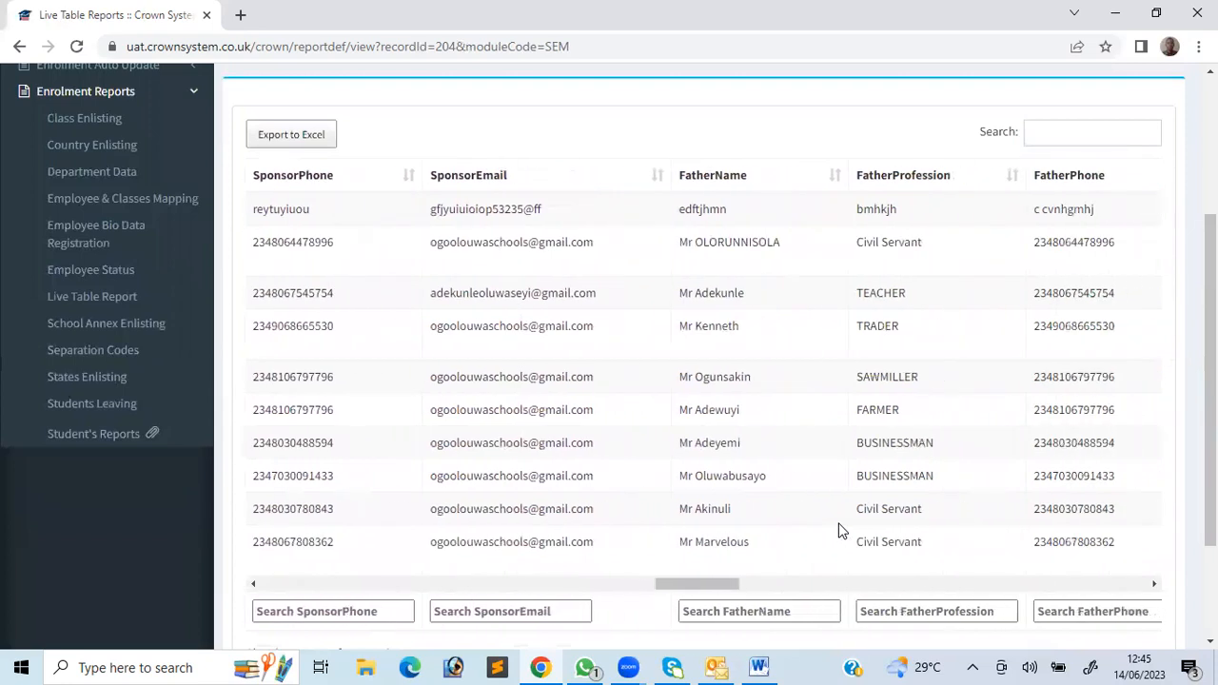
{"action": "scroll", "coordinate": [840, 531], "scroll_direction": "right", "scroll_amount": 9}
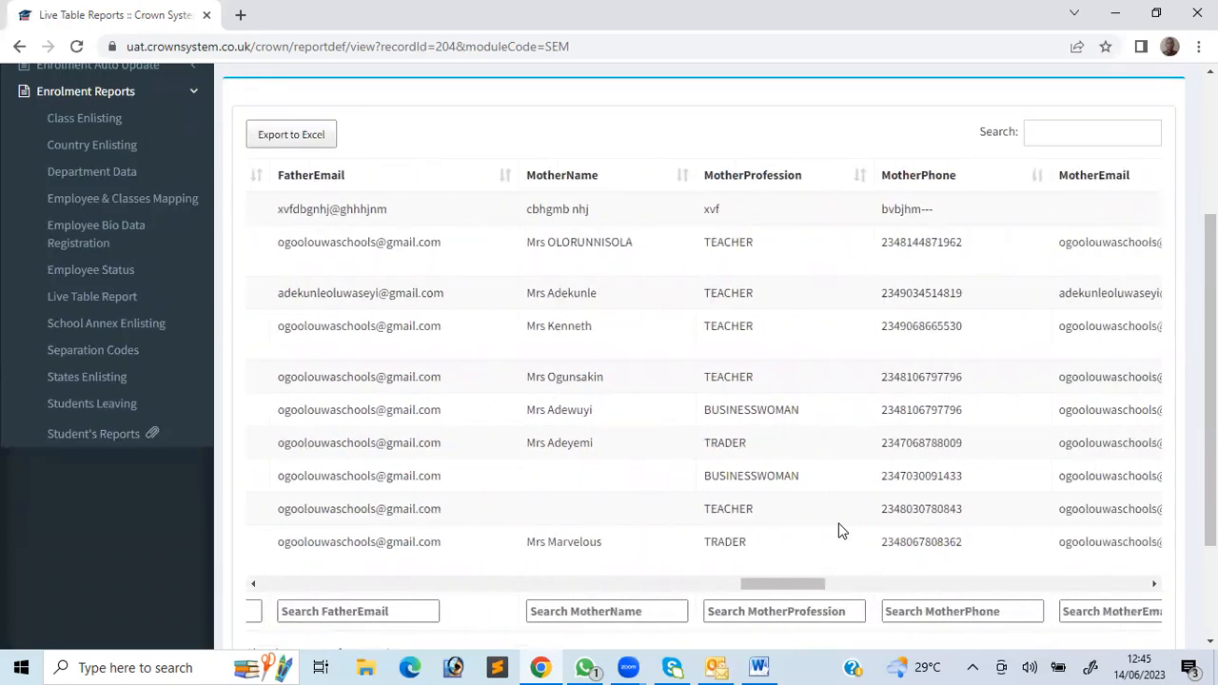
{"action": "scroll", "coordinate": [841, 532], "scroll_direction": "left", "scroll_amount": 2}
{"action": "scroll", "coordinate": [840, 531], "scroll_direction": "right", "scroll_amount": 10}
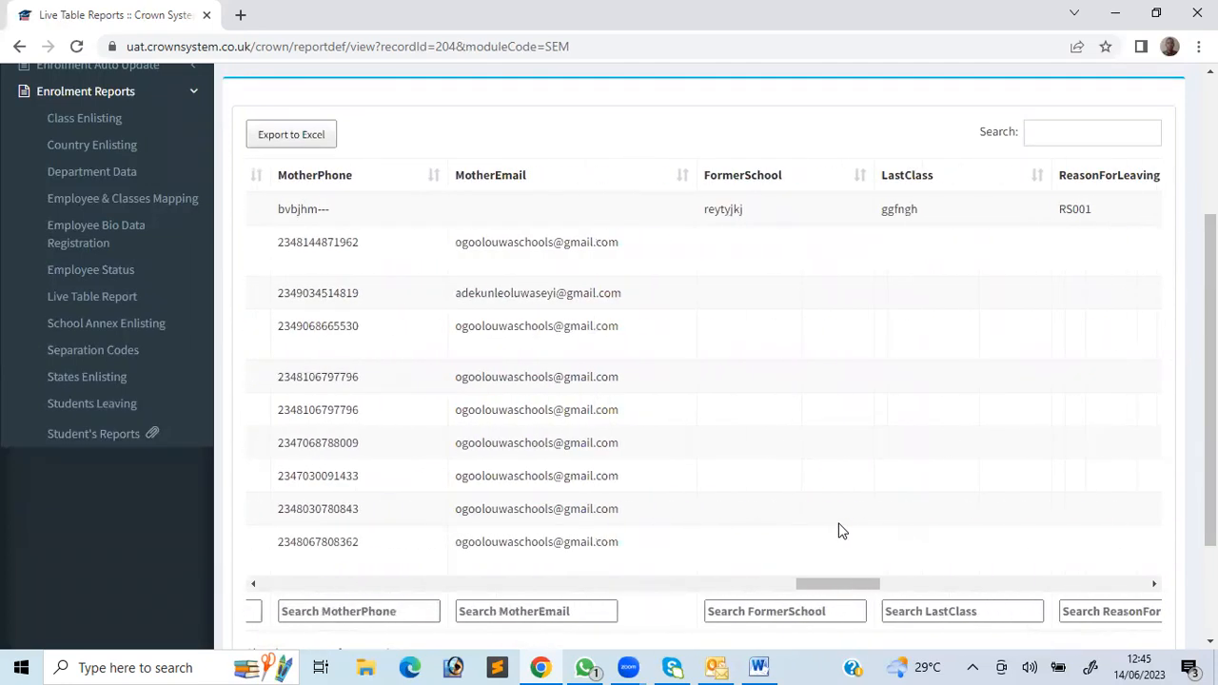
{"action": "scroll", "coordinate": [841, 531], "scroll_direction": "right", "scroll_amount": 10}
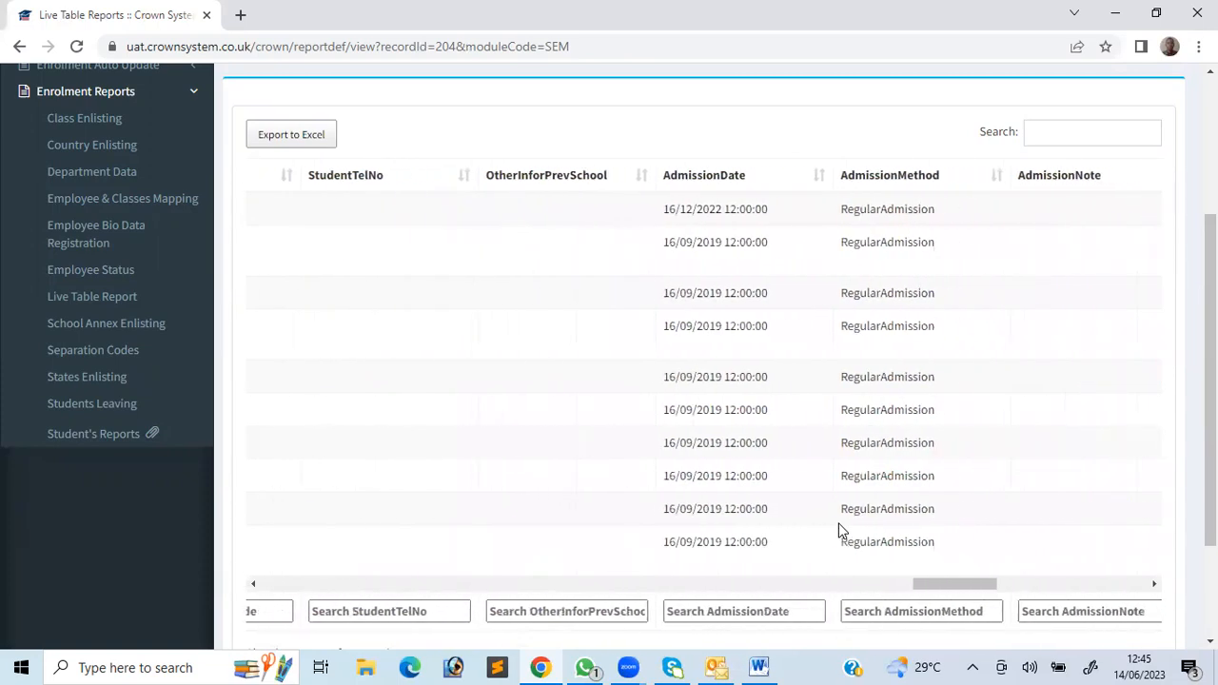
Examine the Students Bio Data History Table's remaining columns, from admission note and house code through date moved to history, inputer and updater details
{"action": "scroll", "coordinate": [841, 531], "scroll_direction": "right", "scroll_amount": 10}
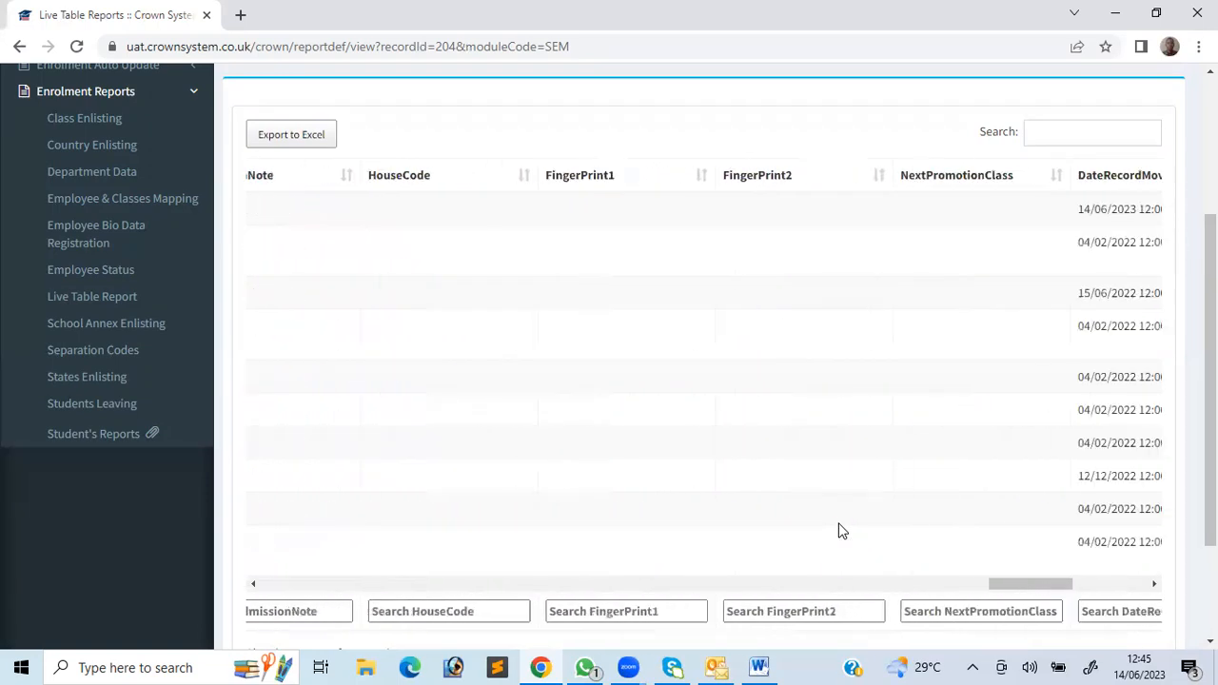
{"action": "scroll", "coordinate": [841, 531], "scroll_direction": "right", "scroll_amount": 2}
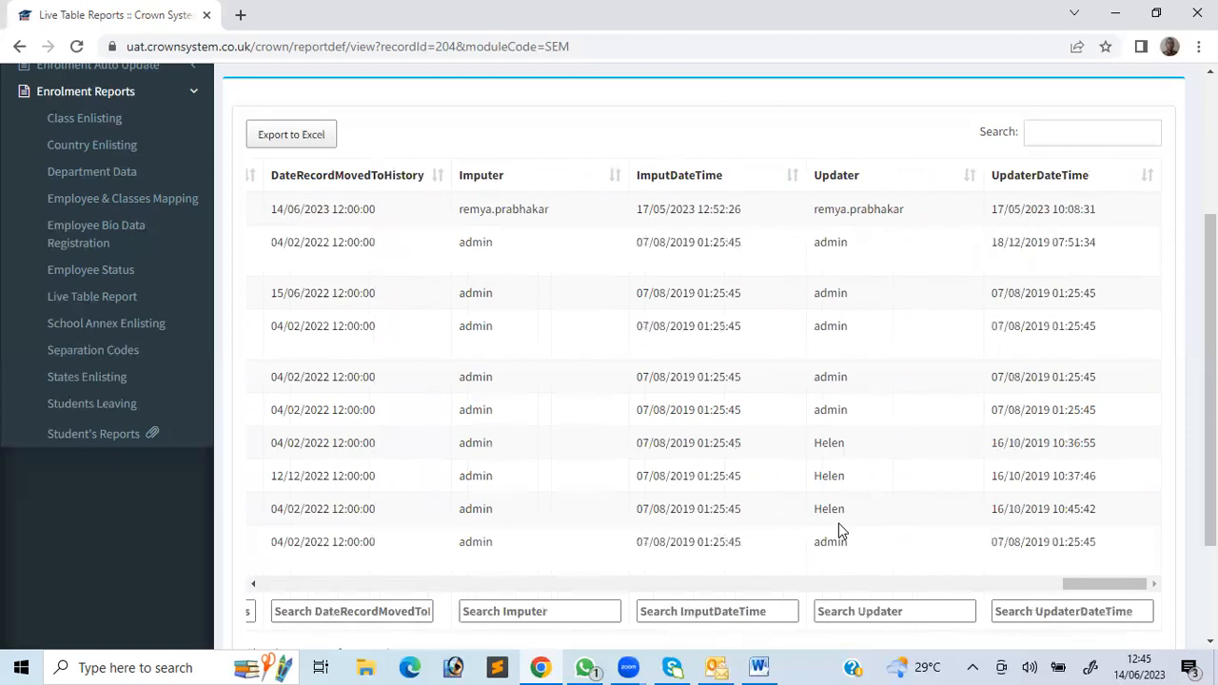
{"action": "scroll", "coordinate": [840, 531], "scroll_direction": "up", "scroll_amount": 1}
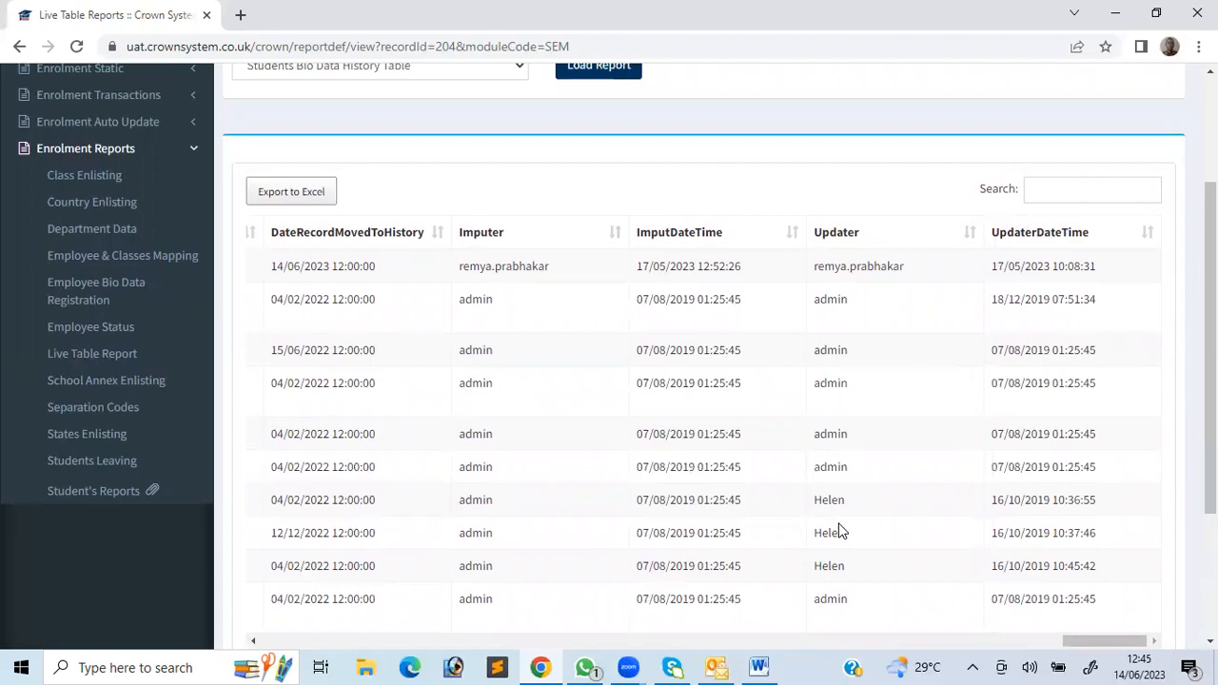
{"action": "scroll", "coordinate": [841, 531], "scroll_direction": "left", "scroll_amount": 2}
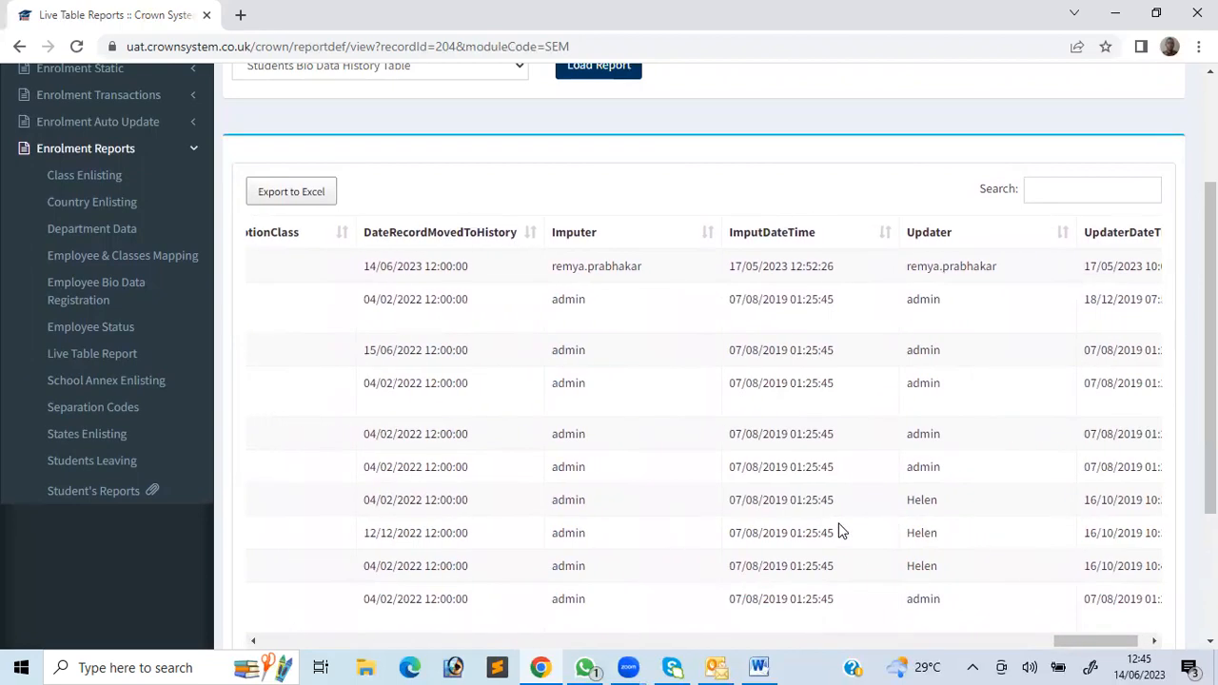
{"action": "scroll", "coordinate": [840, 531], "scroll_direction": "right", "scroll_amount": 2}
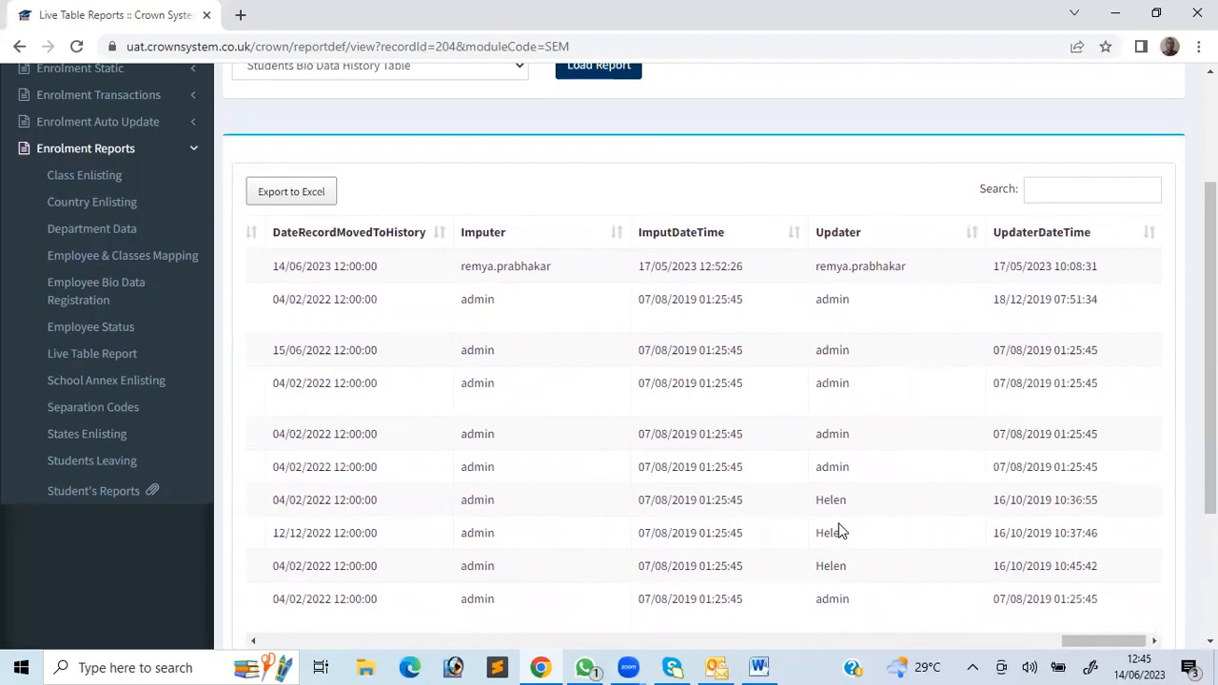
{"action": "scroll", "coordinate": [841, 531], "scroll_direction": "left", "scroll_amount": 4}
{"action": "scroll", "coordinate": [841, 531], "scroll_direction": "left", "scroll_amount": 1}
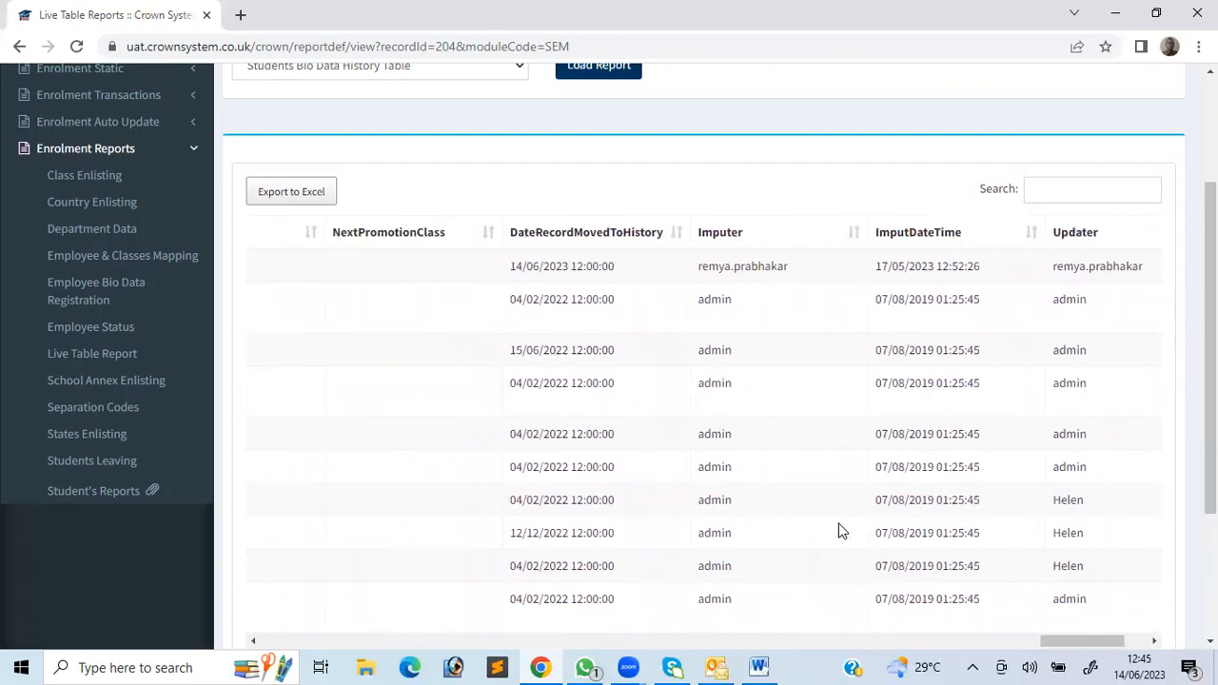
{"action": "scroll", "coordinate": [841, 531], "scroll_direction": "right", "scroll_amount": 5}
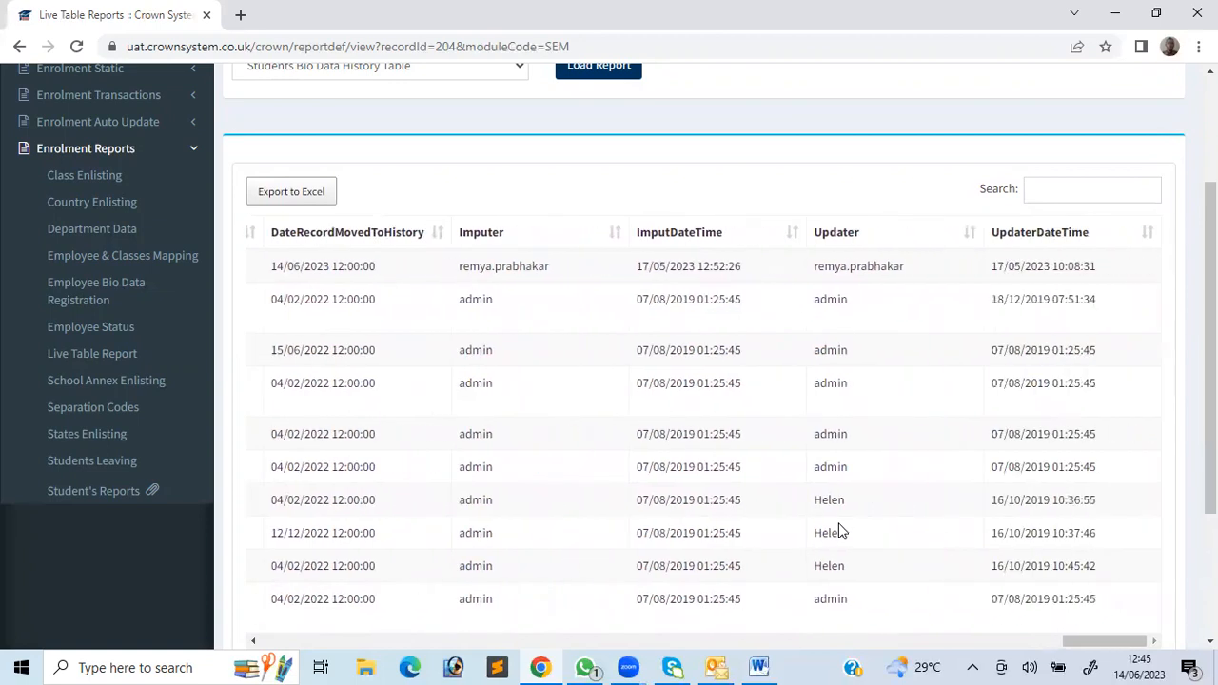
{"action": "scroll", "coordinate": [840, 531], "scroll_direction": "down", "scroll_amount": 3}
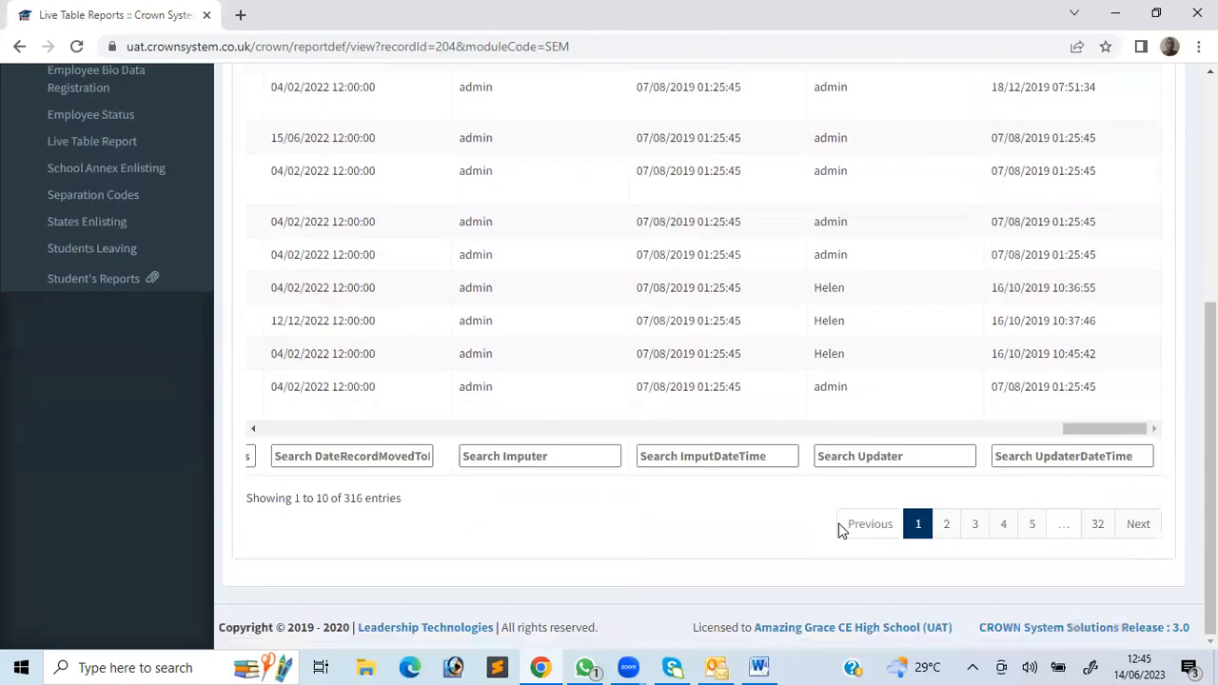
Leave the Students Bio Data History Table and return to the Crown System home page
{"action": "scroll", "coordinate": [840, 531], "scroll_direction": "up", "scroll_amount": 3}
{"action": "scroll", "coordinate": [841, 532], "scroll_direction": "left", "scroll_amount": 20}
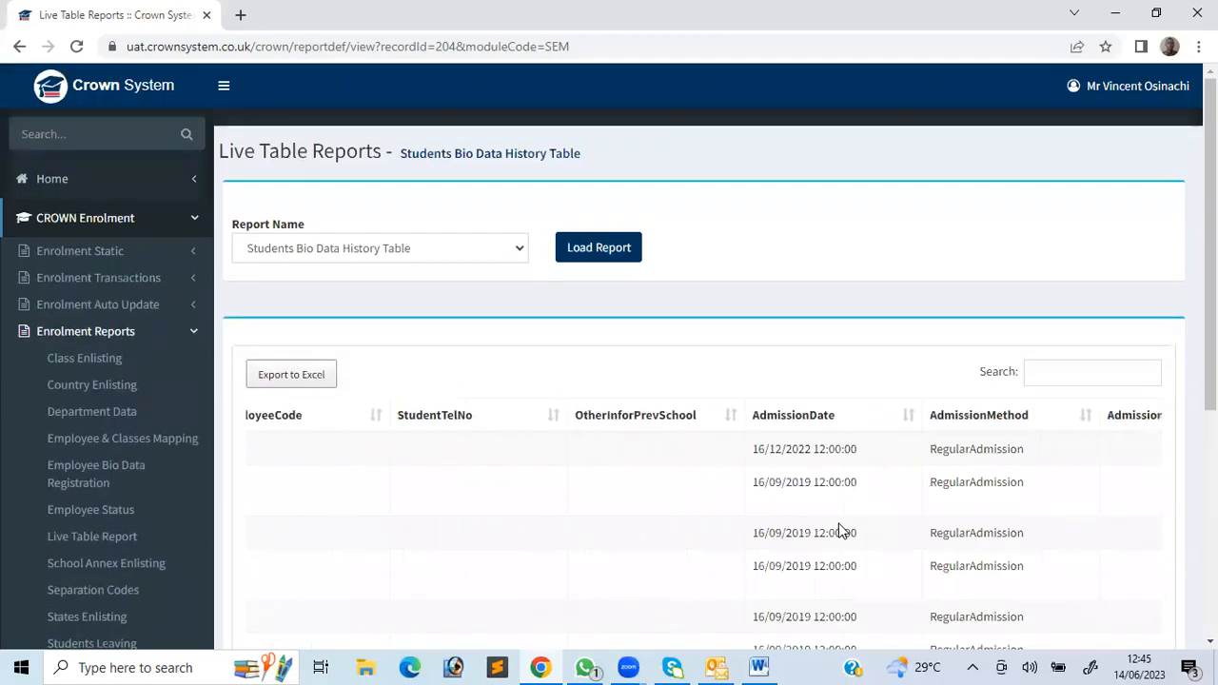
{"action": "scroll", "coordinate": [840, 531], "scroll_direction": "left", "scroll_amount": 15}
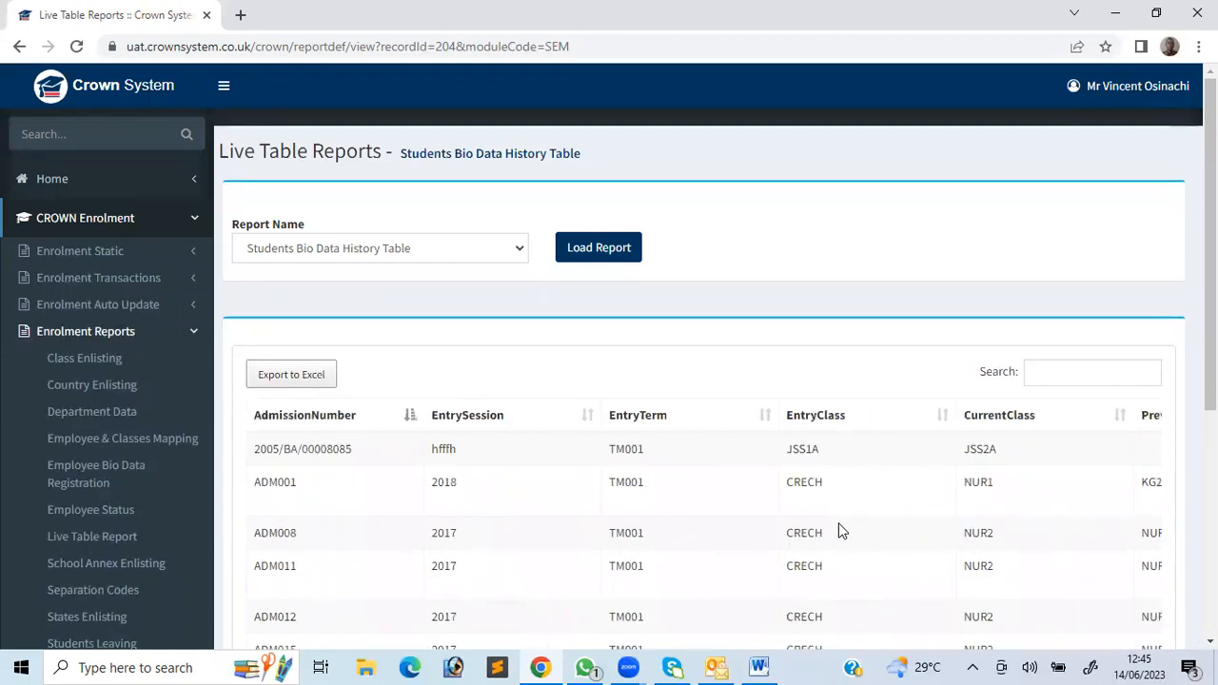
{"action": "left_click", "coordinate": [52, 179]}
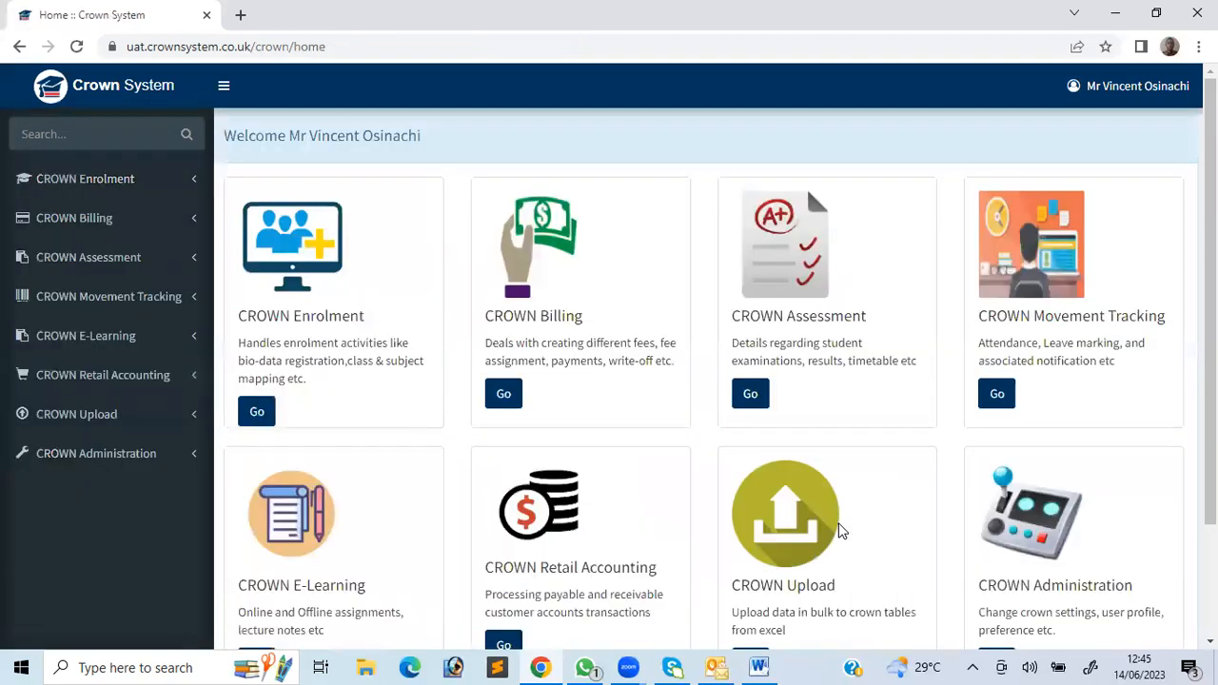